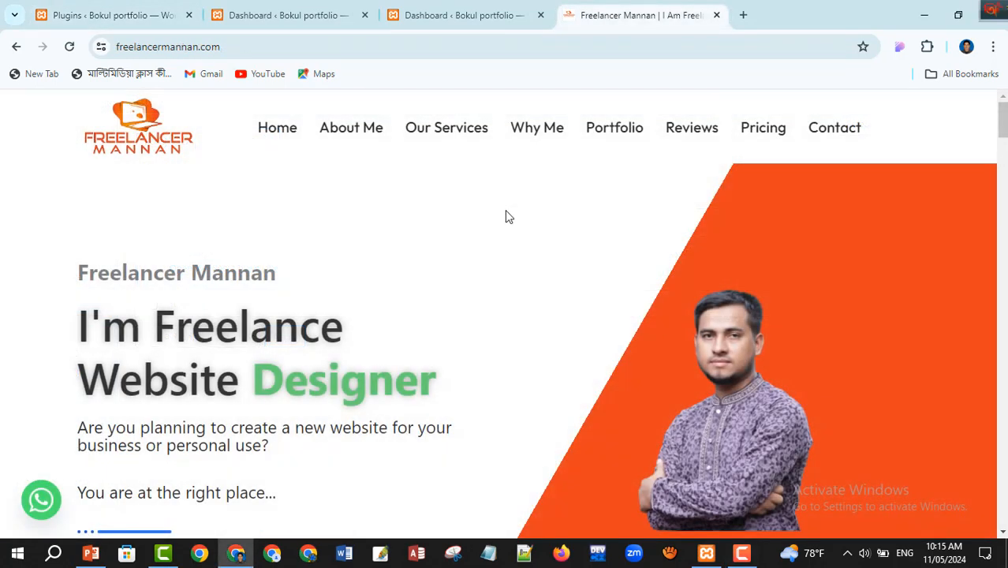
Examine the hero, About and Our Services sections of the reference portfolio website
{"action": "scroll", "coordinate": [518, 284], "scroll_direction": "down", "scroll_amount": 5}
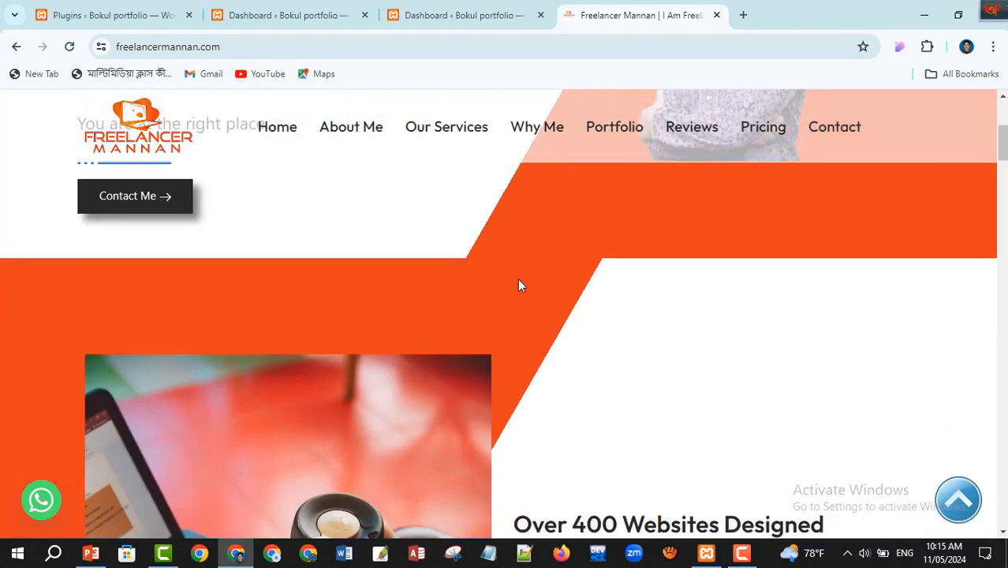
{"action": "scroll", "coordinate": [518, 286], "scroll_direction": "down", "scroll_amount": 4}
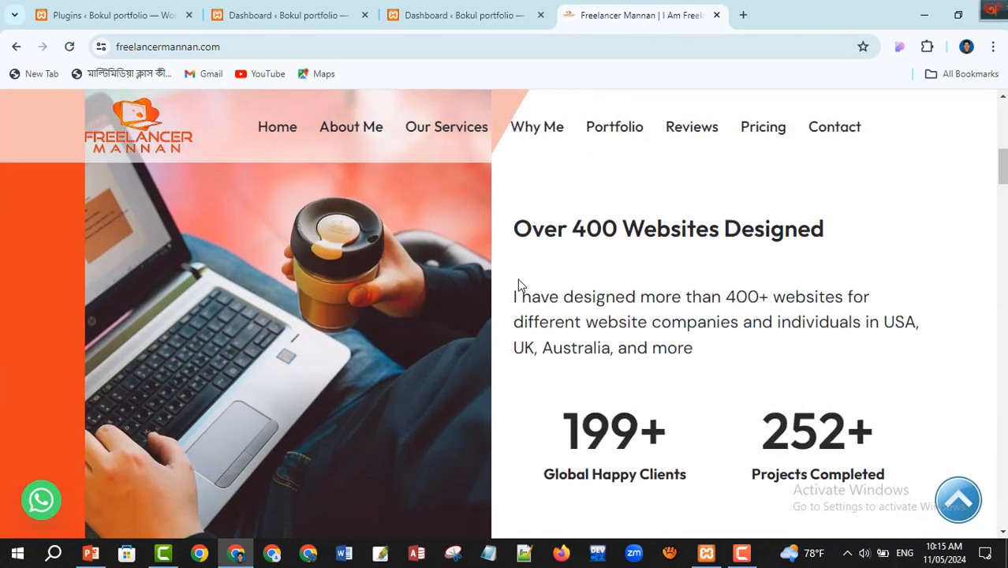
{"action": "scroll", "coordinate": [522, 292], "scroll_direction": "down", "scroll_amount": 5}
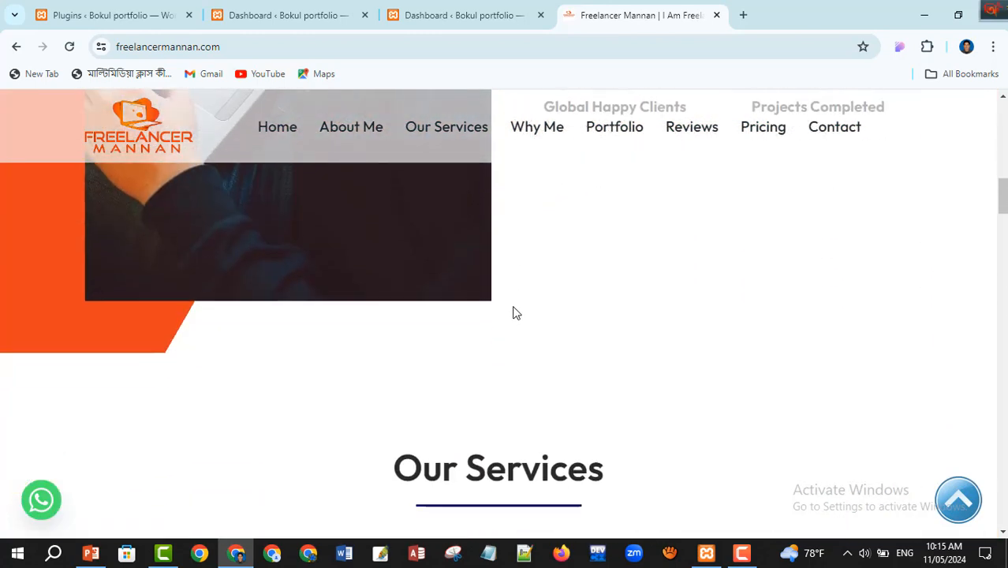
{"action": "scroll", "coordinate": [513, 313], "scroll_direction": "down", "scroll_amount": 2}
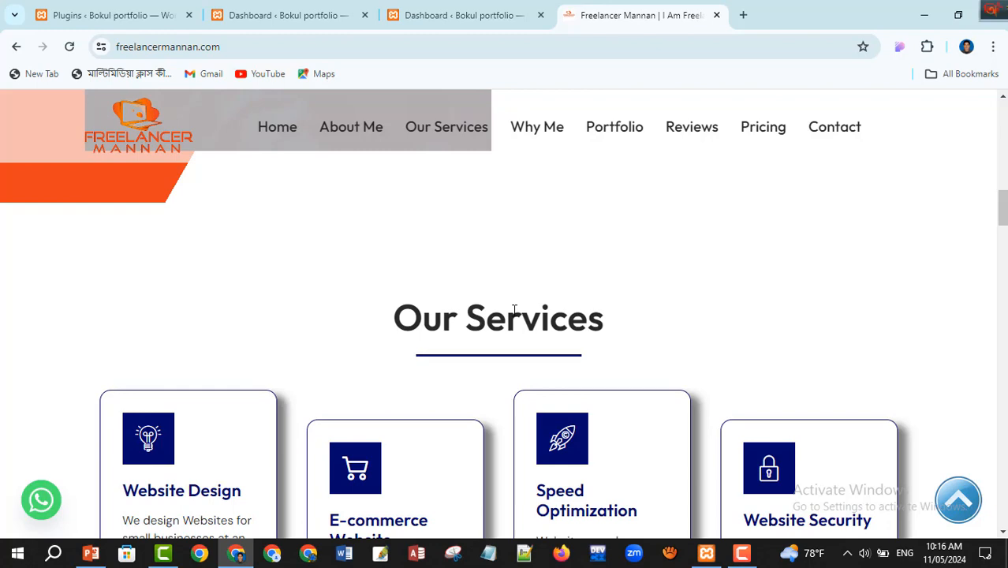
{"action": "scroll", "coordinate": [513, 312], "scroll_direction": "down", "scroll_amount": 4}
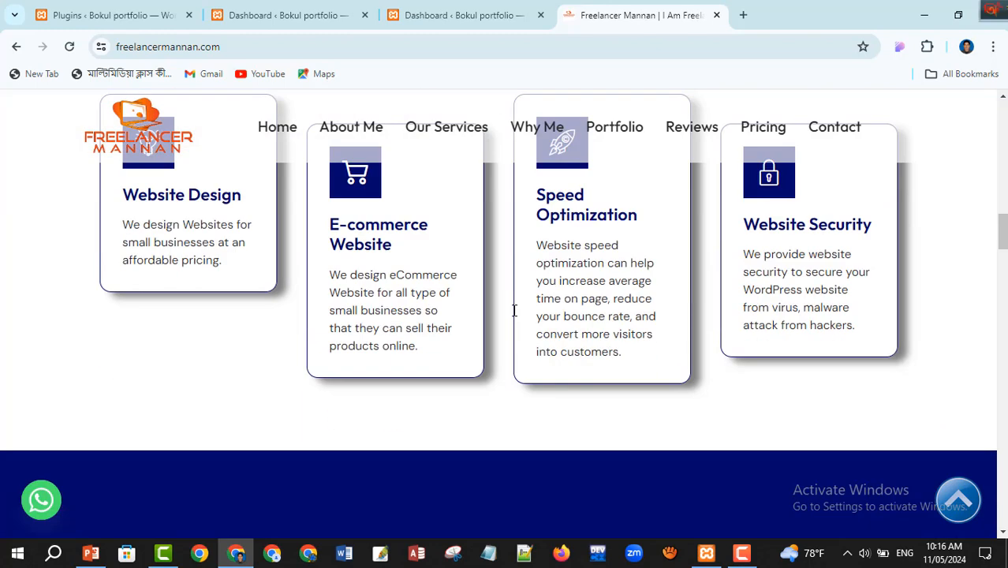
{"action": "scroll", "coordinate": [513, 315], "scroll_direction": "down", "scroll_amount": 1}
{"action": "scroll", "coordinate": [513, 315], "scroll_direction": "up", "scroll_amount": 2}
{"action": "scroll", "coordinate": [513, 316], "scroll_direction": "up", "scroll_amount": 8}
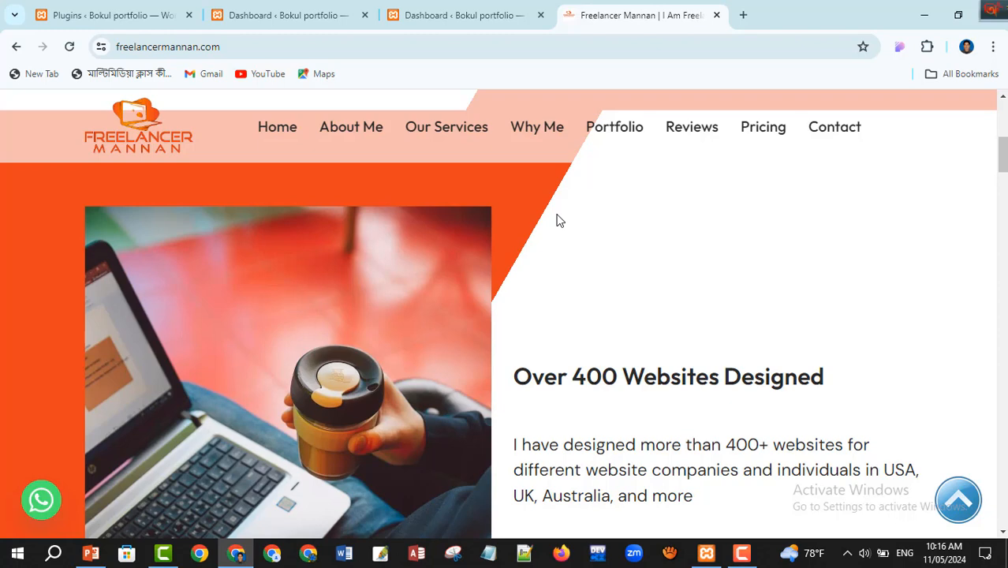
{"action": "scroll", "coordinate": [556, 220], "scroll_direction": "down", "scroll_amount": 3}
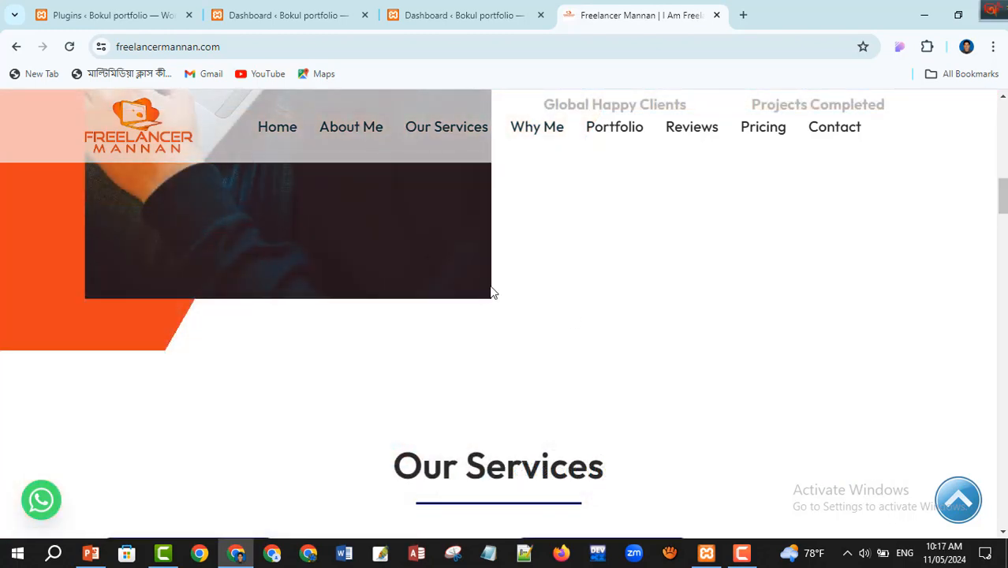
View the reference site's Home, About Me, Our Services and Portfolio sections through its navigation links
{"action": "left_click", "coordinate": [273, 131]}
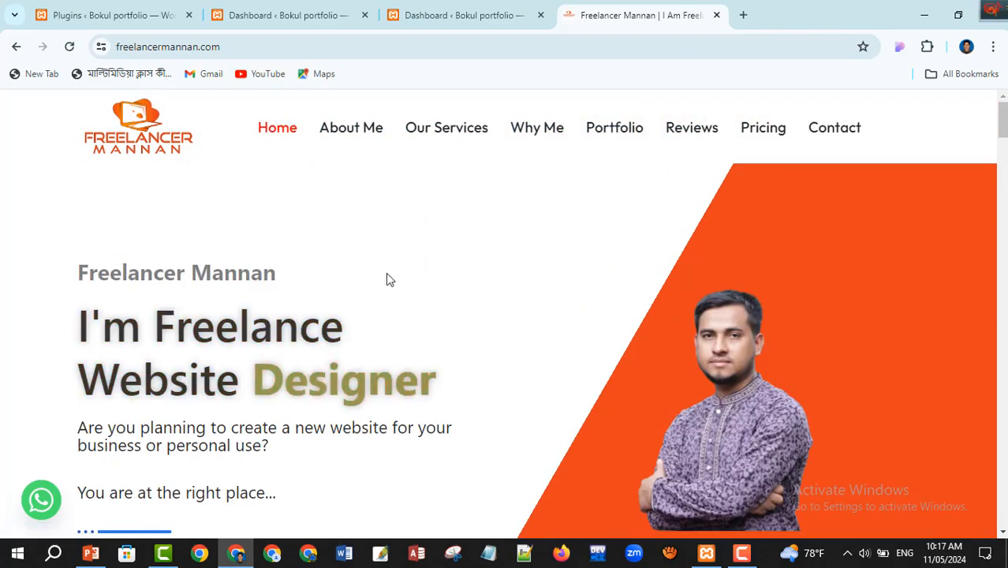
{"action": "left_click", "coordinate": [346, 135]}
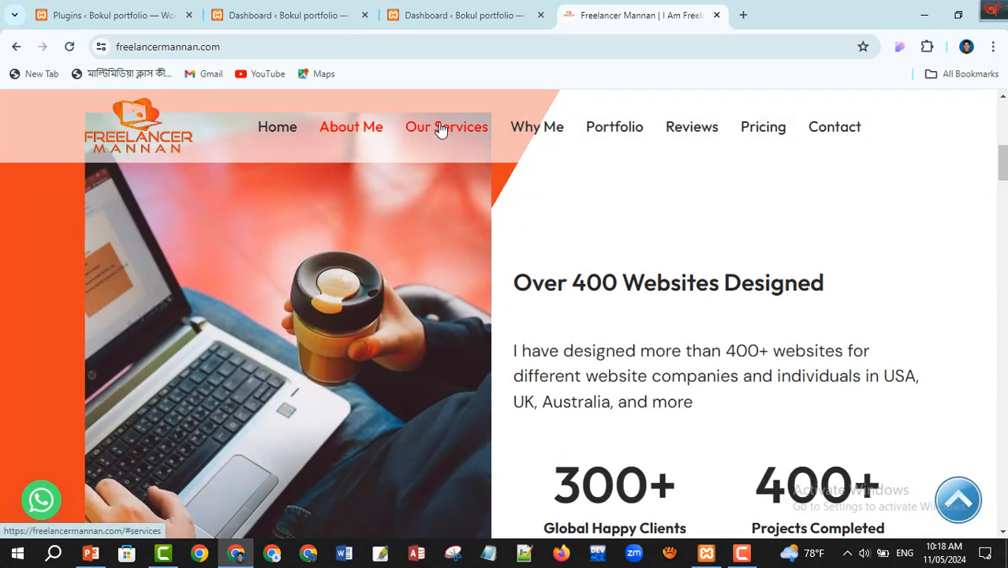
{"action": "left_click", "coordinate": [441, 130]}
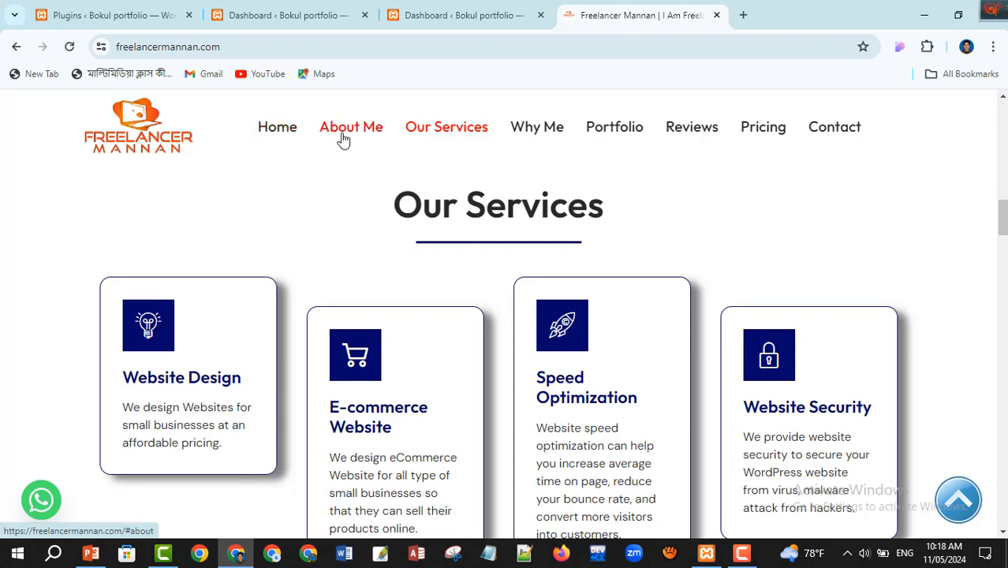
{"action": "left_click", "coordinate": [277, 140]}
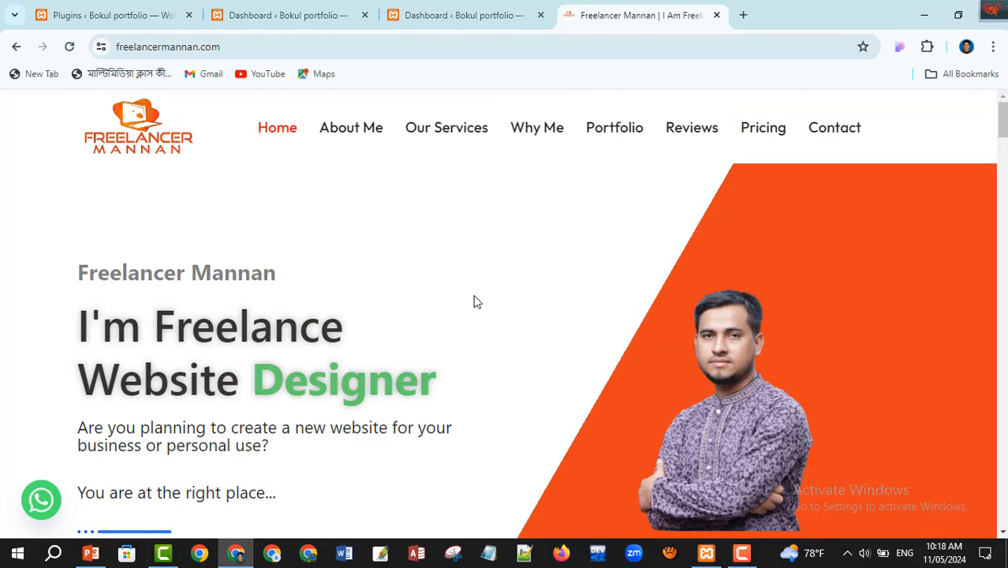
{"action": "scroll", "coordinate": [473, 300], "scroll_direction": "down", "scroll_amount": 5}
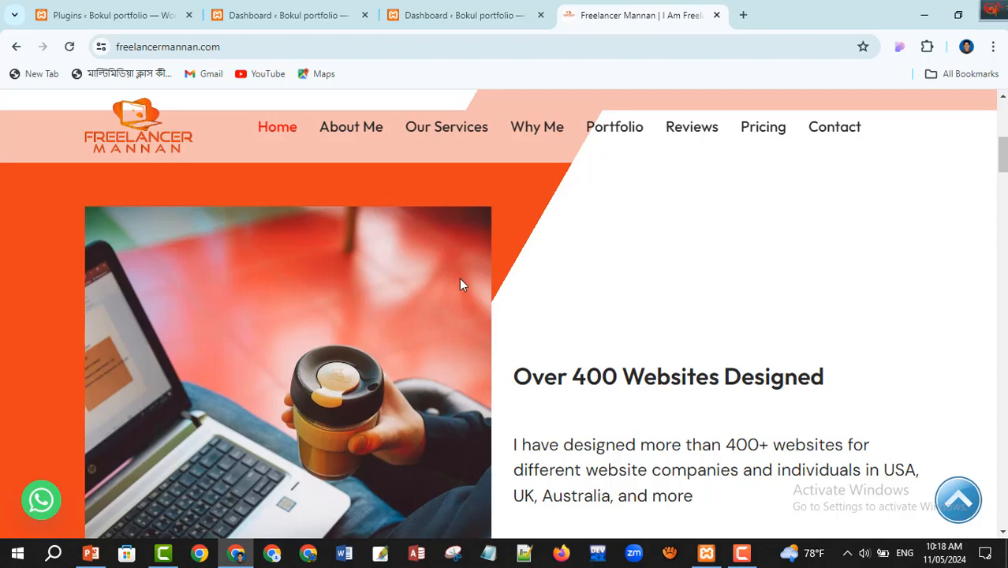
{"action": "left_click", "coordinate": [360, 128]}
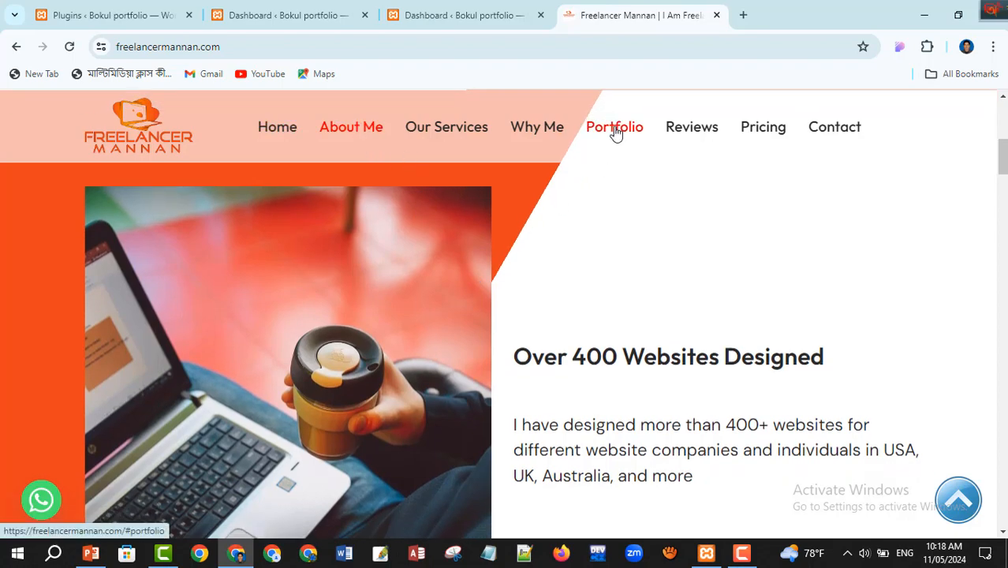
{"action": "left_click", "coordinate": [615, 130]}
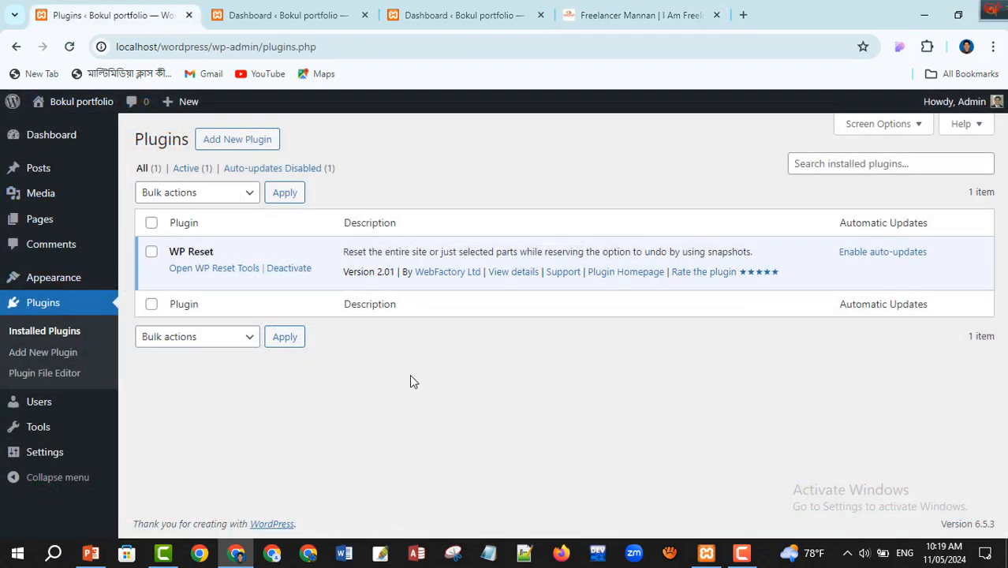
Return to the reference site, view its Why Me and Portfolio sections, and go back to the top of the page
{"action": "left_click", "coordinate": [627, 17]}
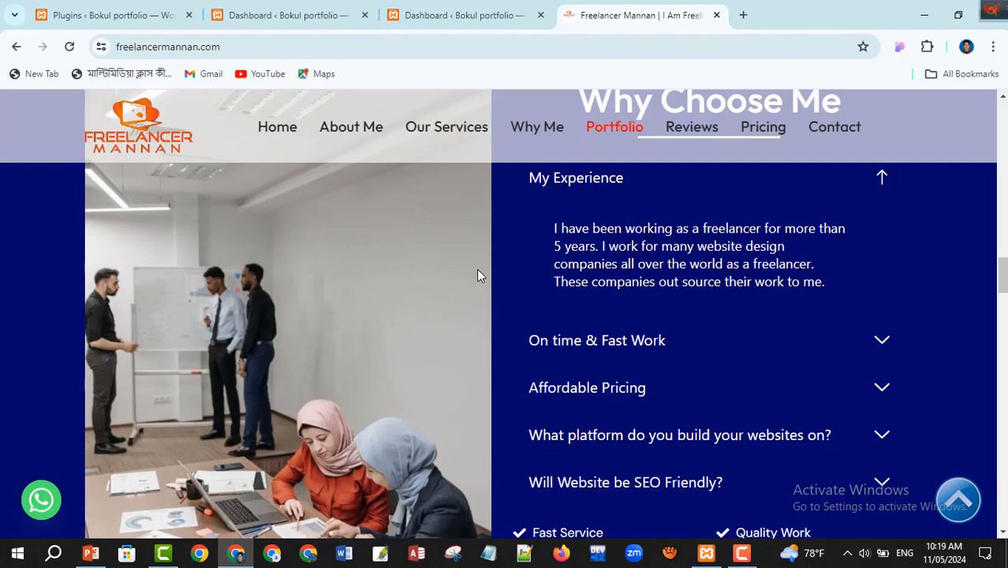
{"action": "scroll", "coordinate": [477, 275], "scroll_direction": "down", "scroll_amount": 3}
{"action": "scroll", "coordinate": [477, 274], "scroll_direction": "up", "scroll_amount": 8}
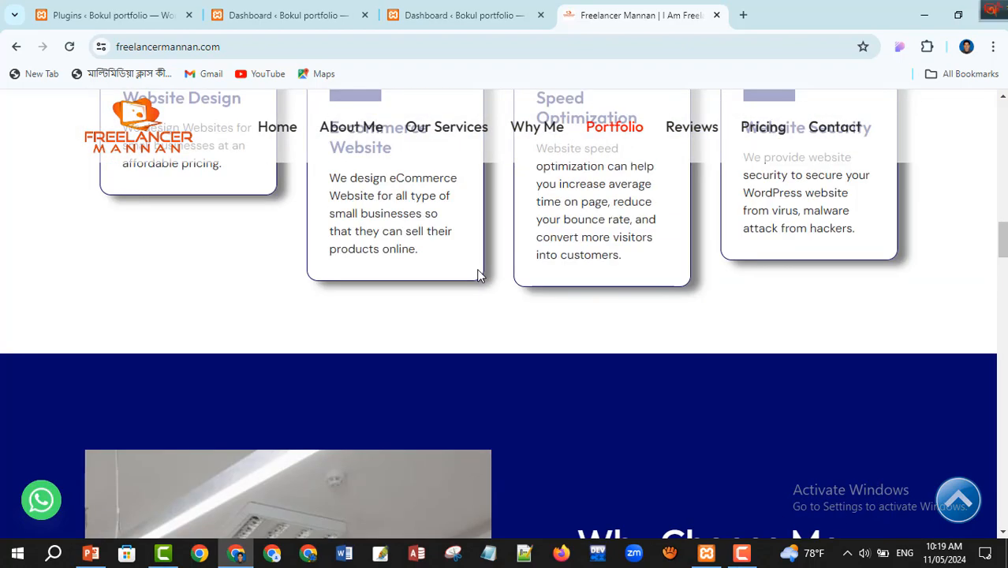
{"action": "scroll", "coordinate": [476, 268], "scroll_direction": "up", "scroll_amount": 10}
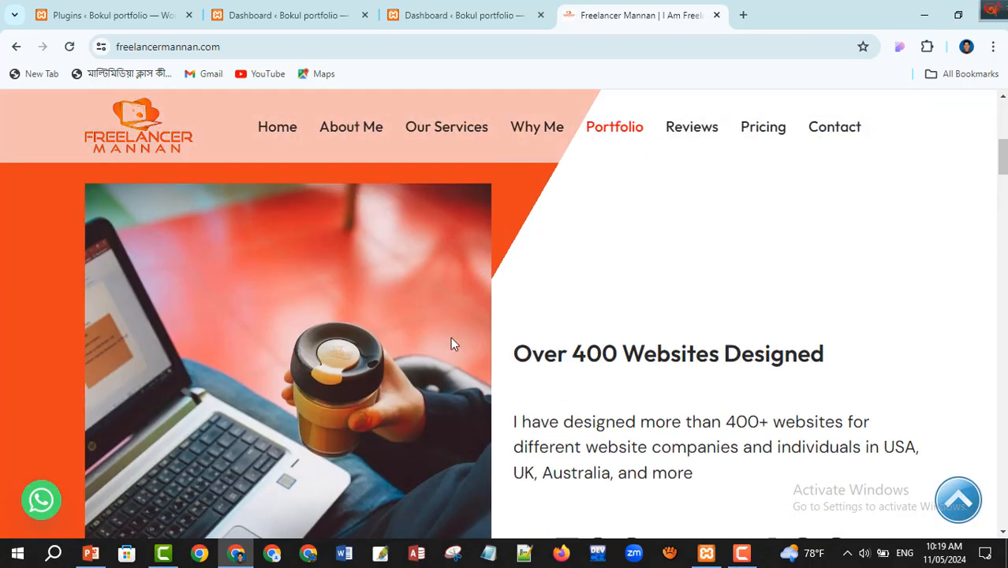
{"action": "scroll", "coordinate": [450, 342], "scroll_direction": "up", "scroll_amount": 5}
{"action": "scroll", "coordinate": [450, 342], "scroll_direction": "down", "scroll_amount": 7}
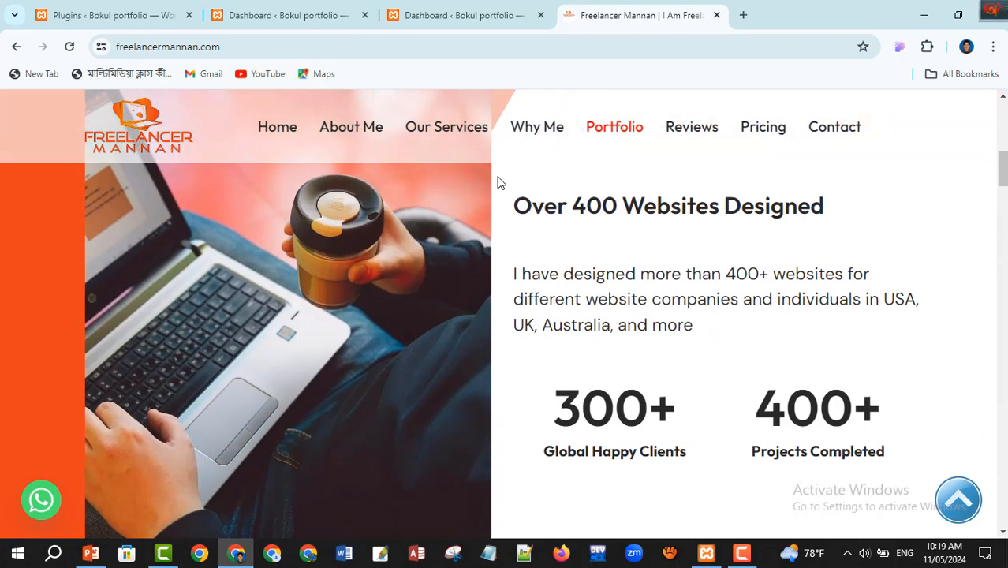
{"action": "left_click", "coordinate": [533, 132]}
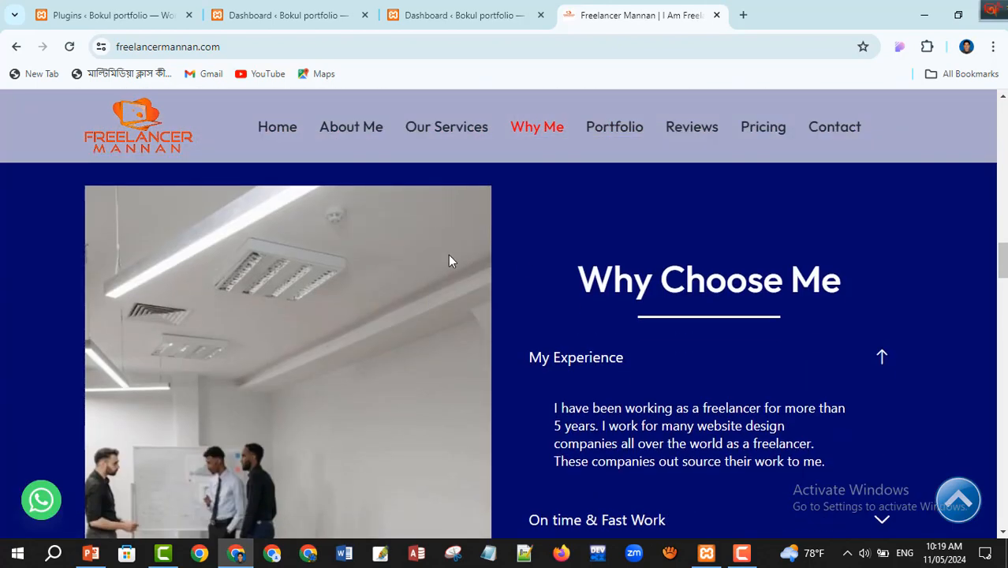
{"action": "left_click", "coordinate": [609, 132]}
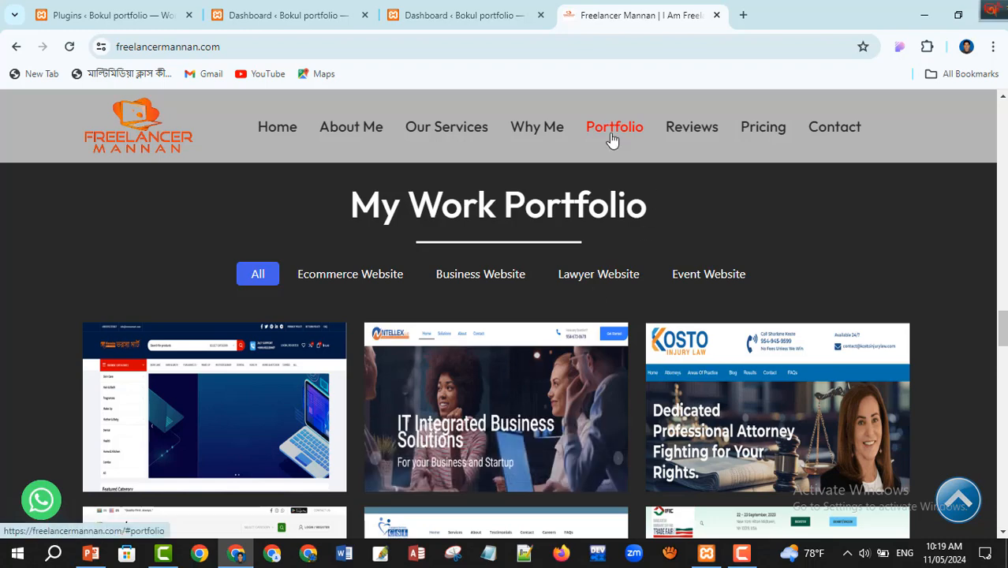
{"action": "left_click", "coordinate": [955, 504]}
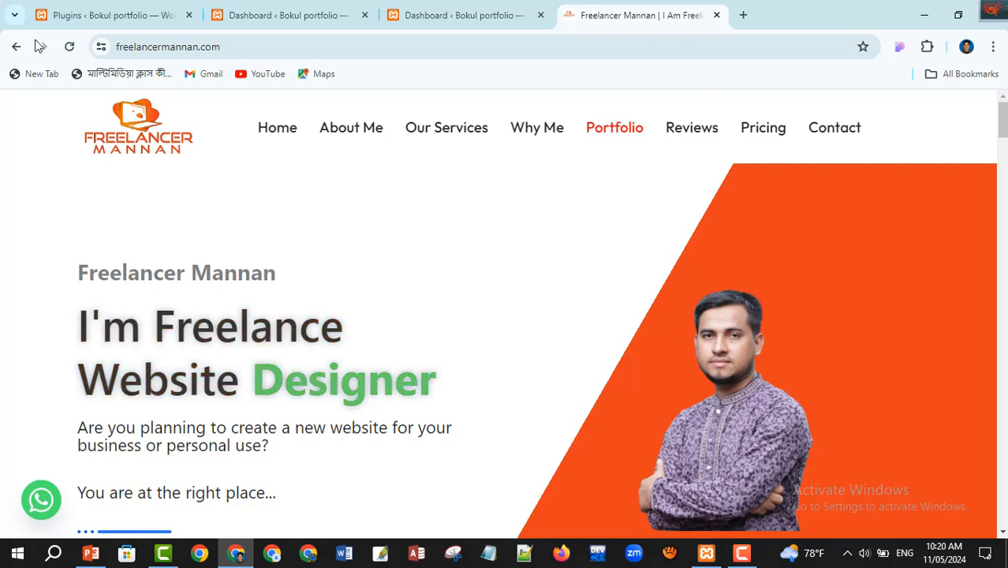
Open the Dashboard of the local WordPress portfolio site in place of its installed plugins page
{"action": "left_click", "coordinate": [69, 17]}
{"action": "mouse_move", "coordinate": [73, 141]}
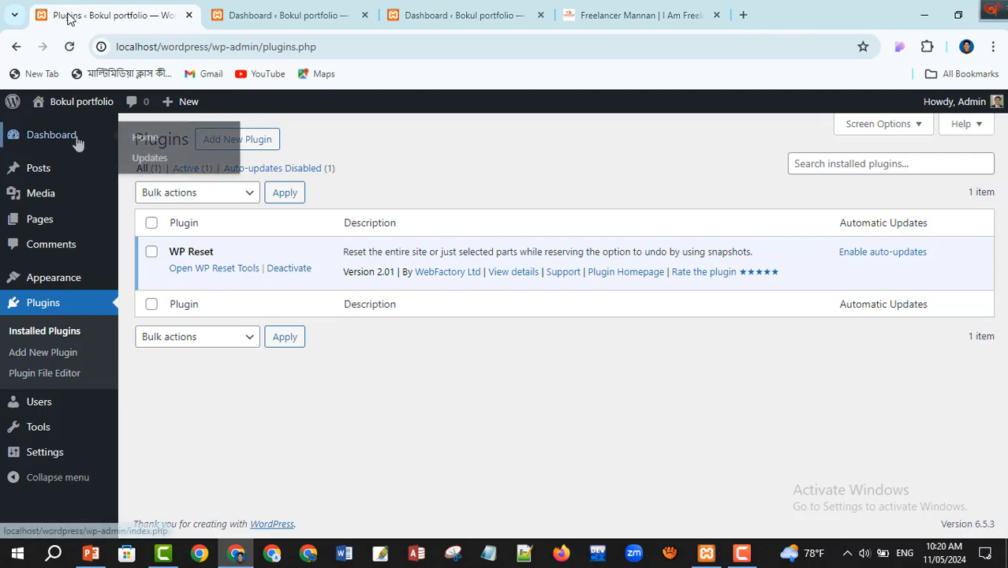
{"action": "left_click", "coordinate": [50, 140]}
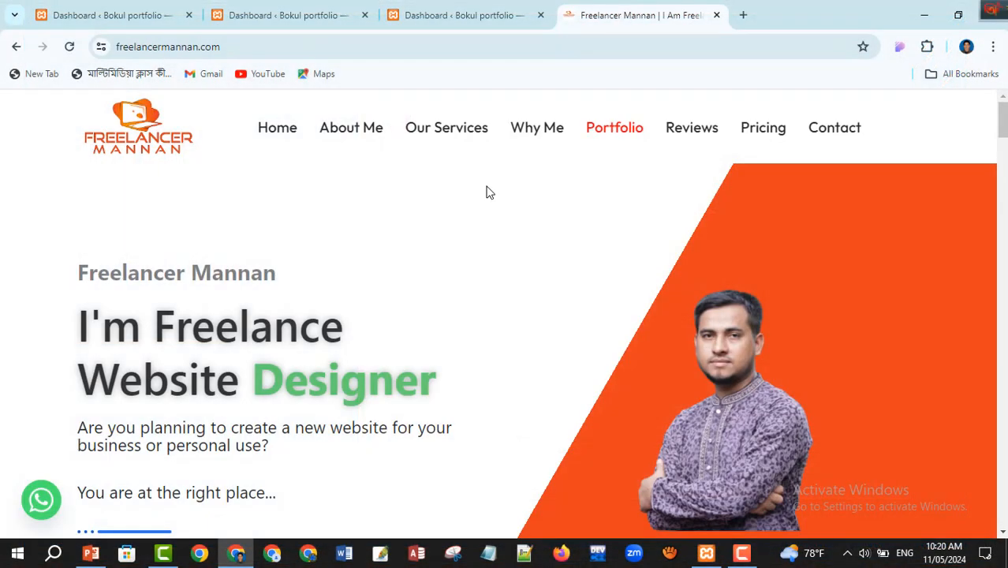
Look over the reference site's About and services sections, and switch to the free plugins slide in PowerPoint
{"action": "scroll", "coordinate": [458, 243], "scroll_direction": "down", "scroll_amount": 10}
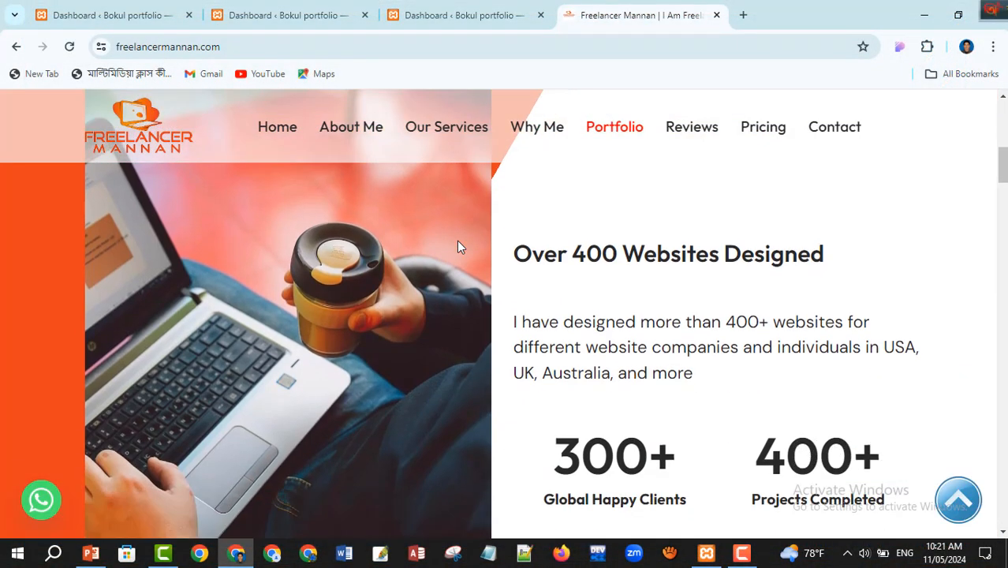
{"action": "scroll", "coordinate": [458, 247], "scroll_direction": "down", "scroll_amount": 6}
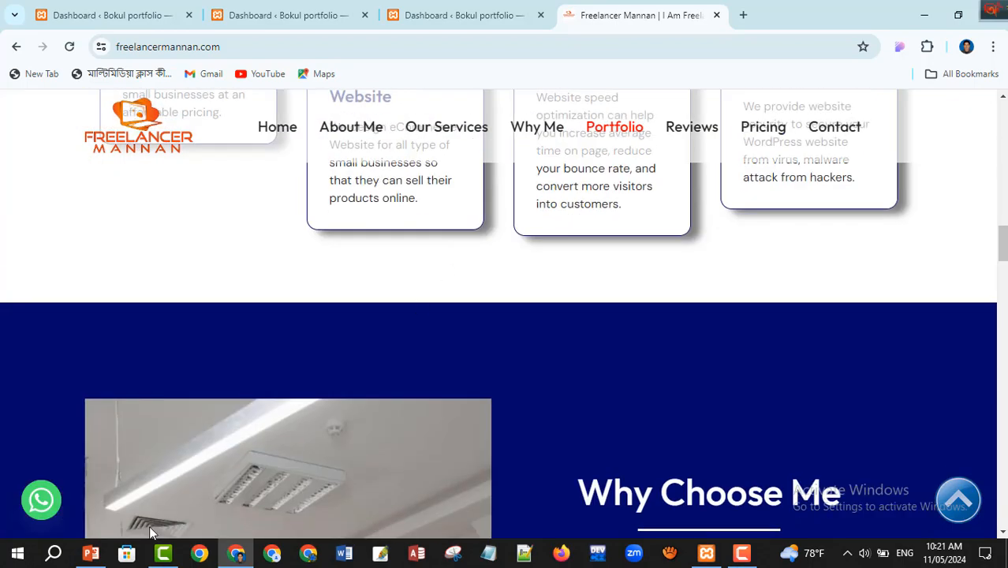
{"action": "left_click", "coordinate": [93, 555]}
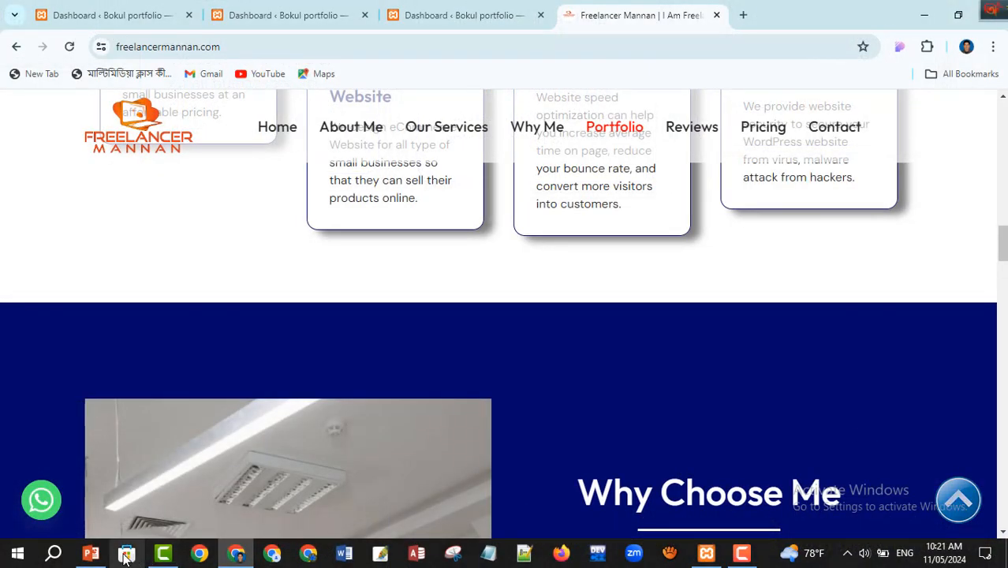
{"action": "left_click", "coordinate": [89, 554]}
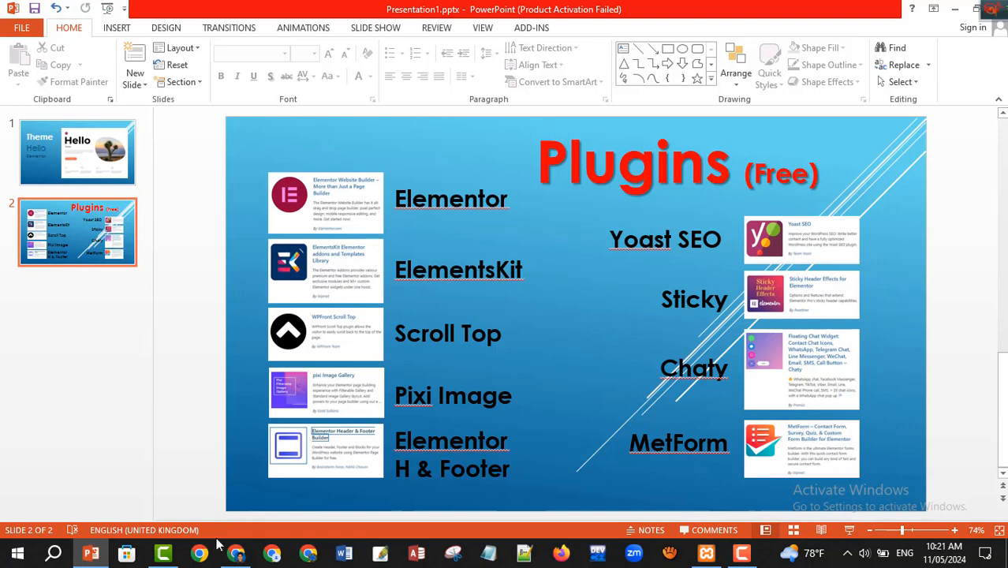
Switch back to the reference site in Chrome and examine how its header behaves along the page
{"action": "left_click", "coordinate": [235, 554]}
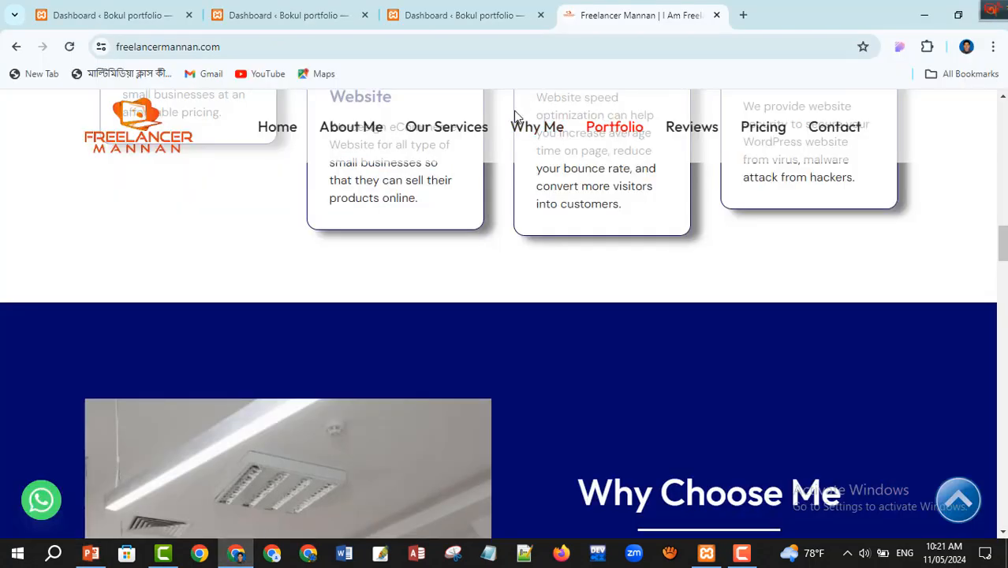
{"action": "scroll", "coordinate": [504, 181], "scroll_direction": "up", "scroll_amount": 4}
{"action": "scroll", "coordinate": [497, 218], "scroll_direction": "down", "scroll_amount": 10}
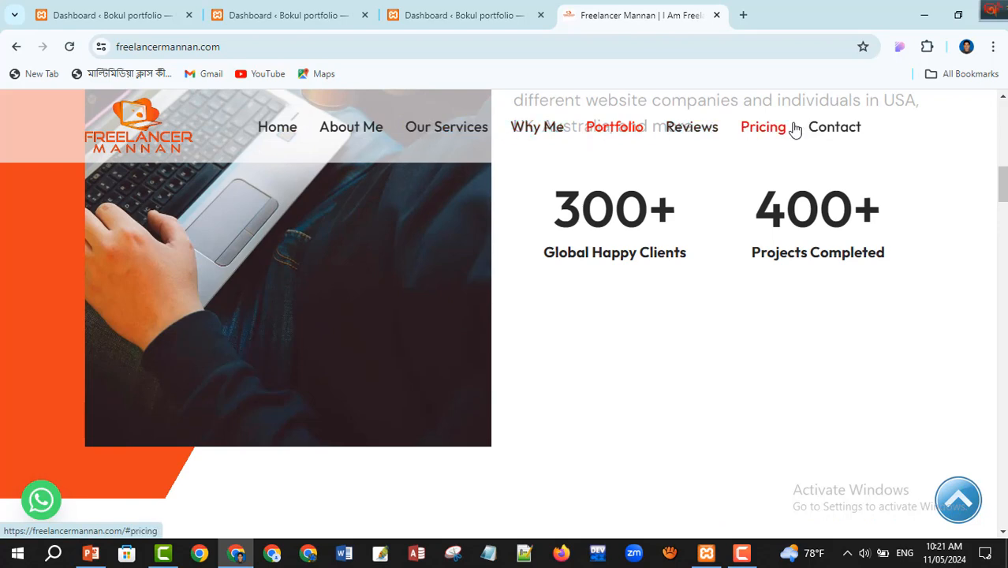
{"action": "scroll", "coordinate": [477, 299], "scroll_direction": "up", "scroll_amount": 7}
{"action": "scroll", "coordinate": [476, 298], "scroll_direction": "up", "scroll_amount": 3}
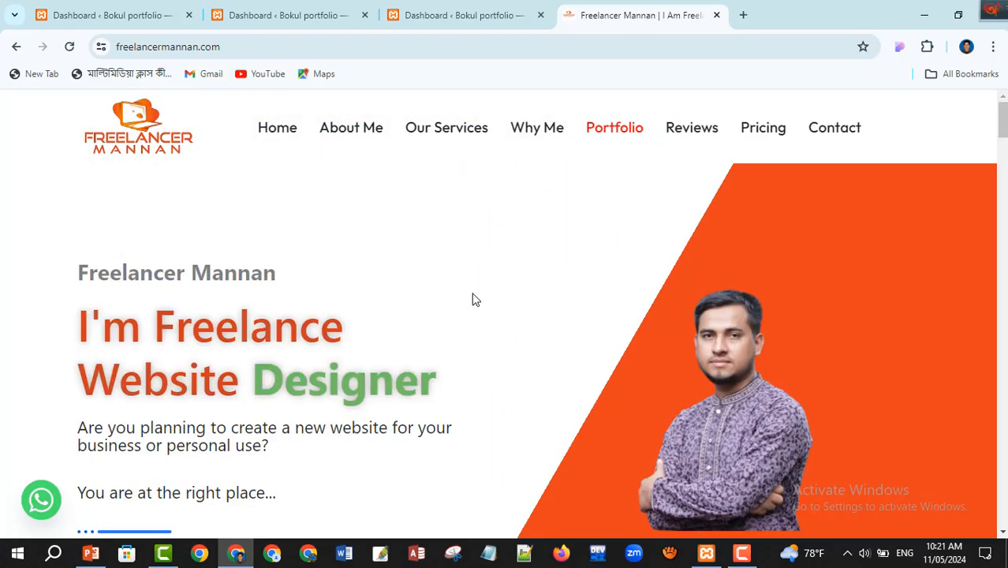
Compare the plugin list in PowerPoint with the reference site's WhatsApp chat button in Chrome
{"action": "left_click", "coordinate": [90, 554]}
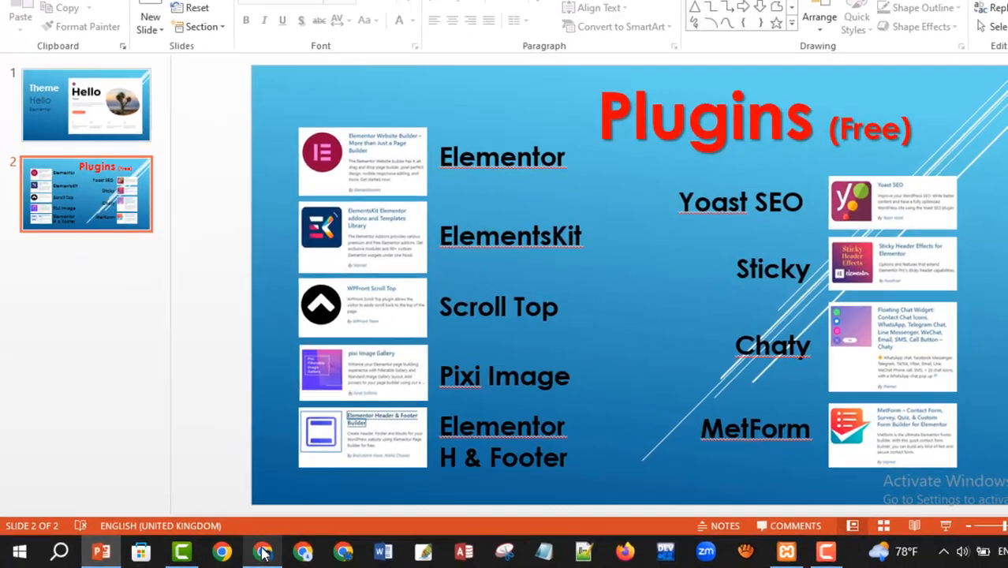
{"action": "left_click", "coordinate": [234, 553]}
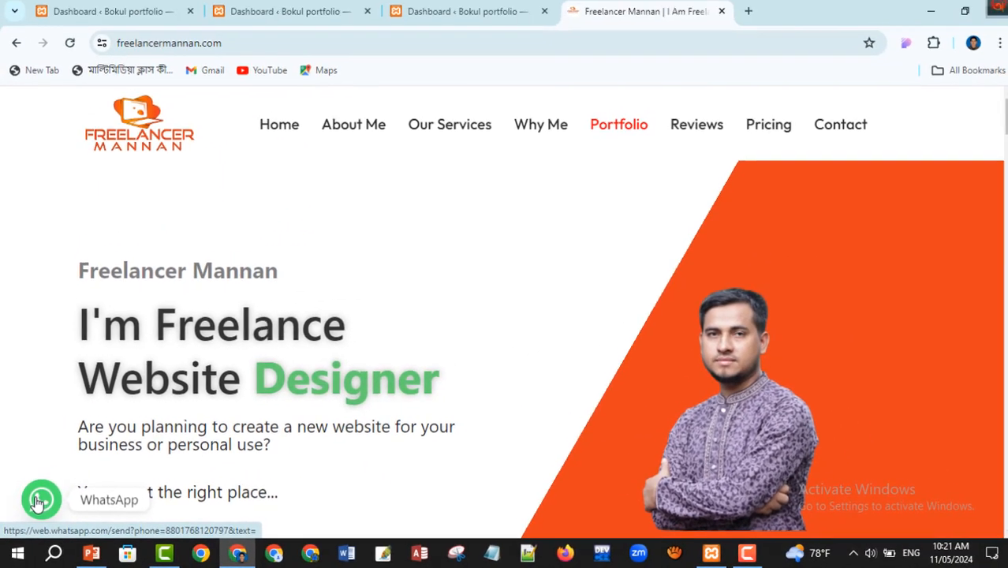
{"action": "left_click", "coordinate": [237, 552]}
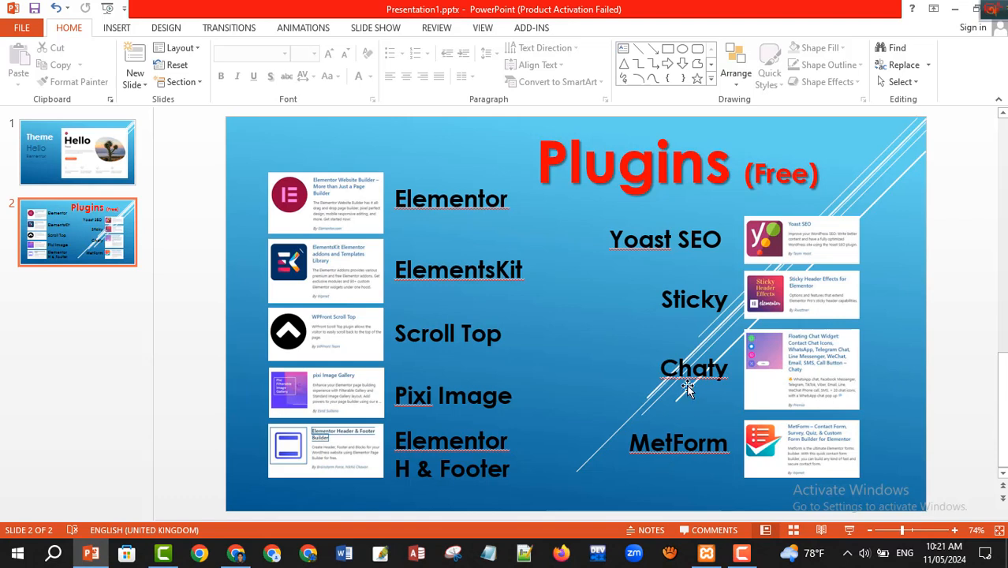
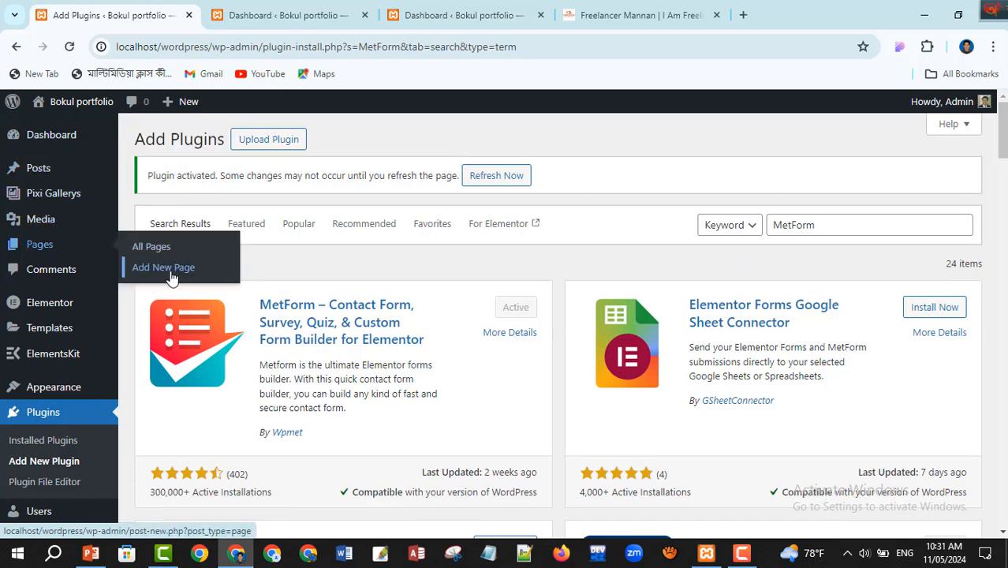
Create a new page titled Home, publish it and view the published page
{"action": "left_click", "coordinate": [172, 278]}
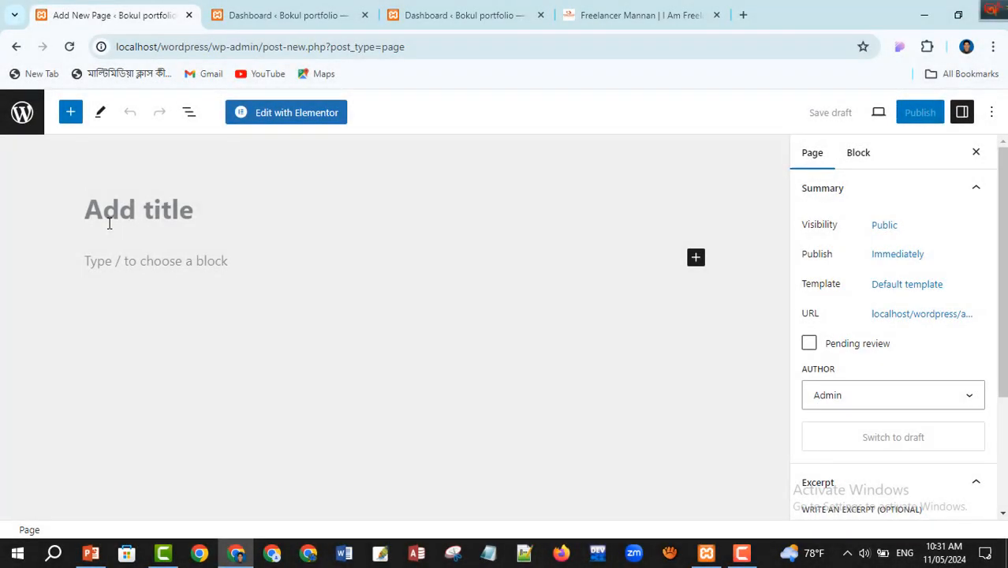
{"action": "type", "text": "Home"}
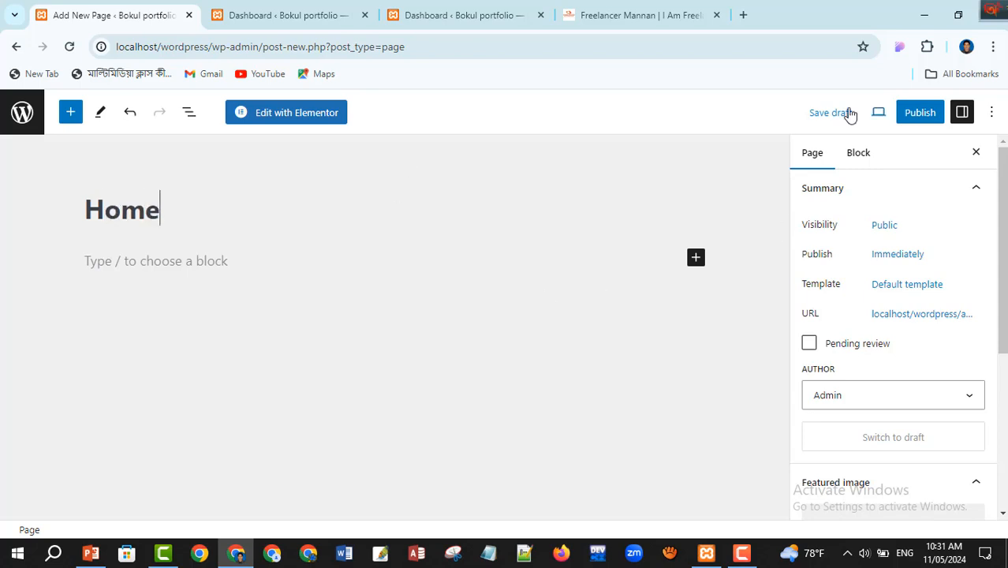
{"action": "left_click", "coordinate": [934, 115]}
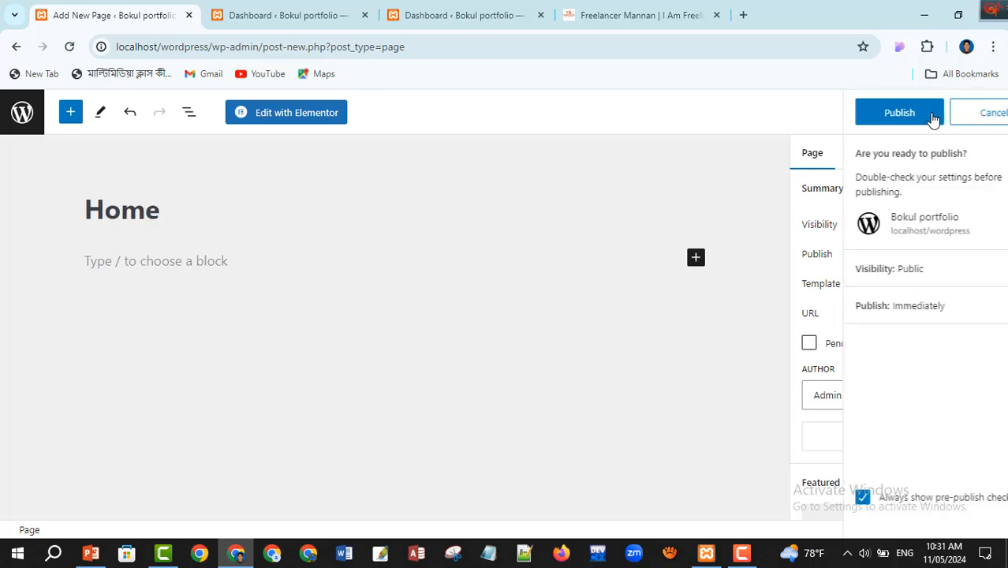
{"action": "left_click", "coordinate": [821, 116]}
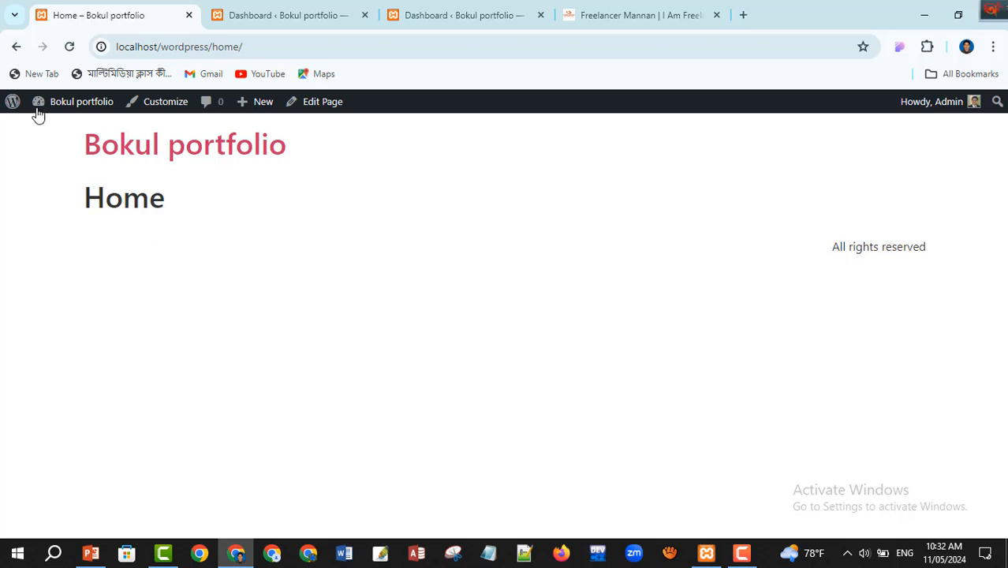
Return to the site's dashboard, set the permalink structure to Post name and save the change
{"action": "mouse_move", "coordinate": [49, 108]}
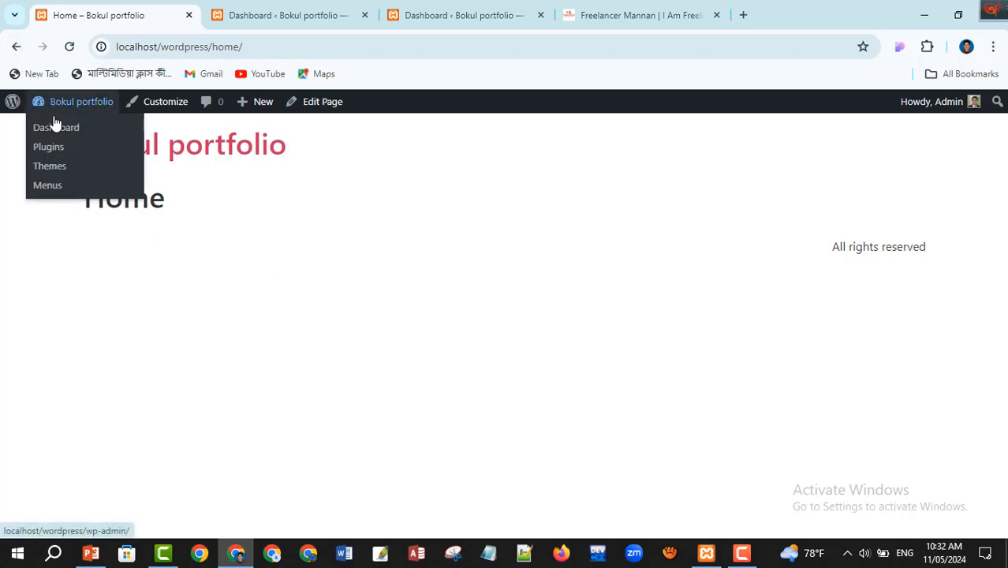
{"action": "left_click", "coordinate": [56, 133]}
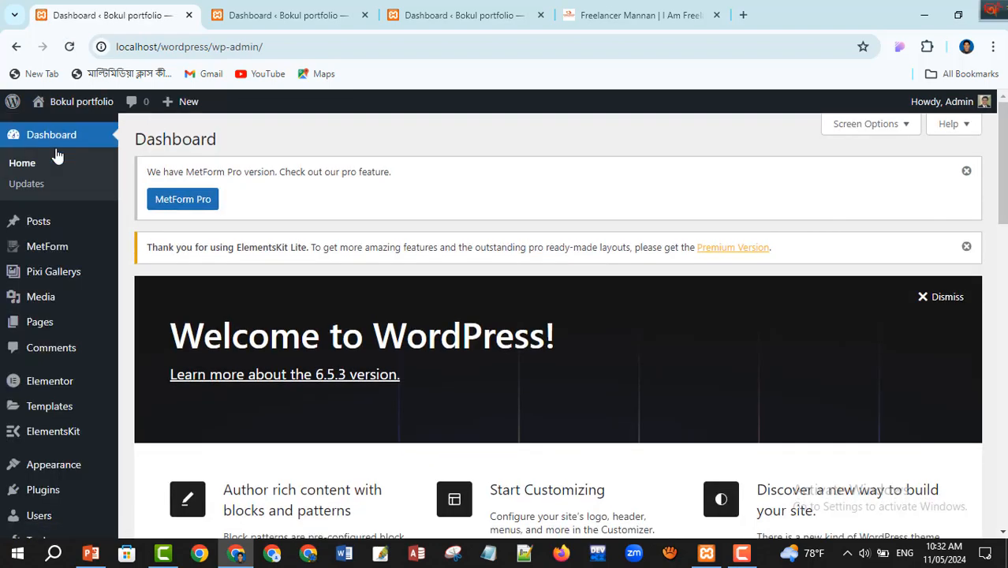
{"action": "scroll", "coordinate": [61, 485], "scroll_direction": "down", "scroll_amount": 2}
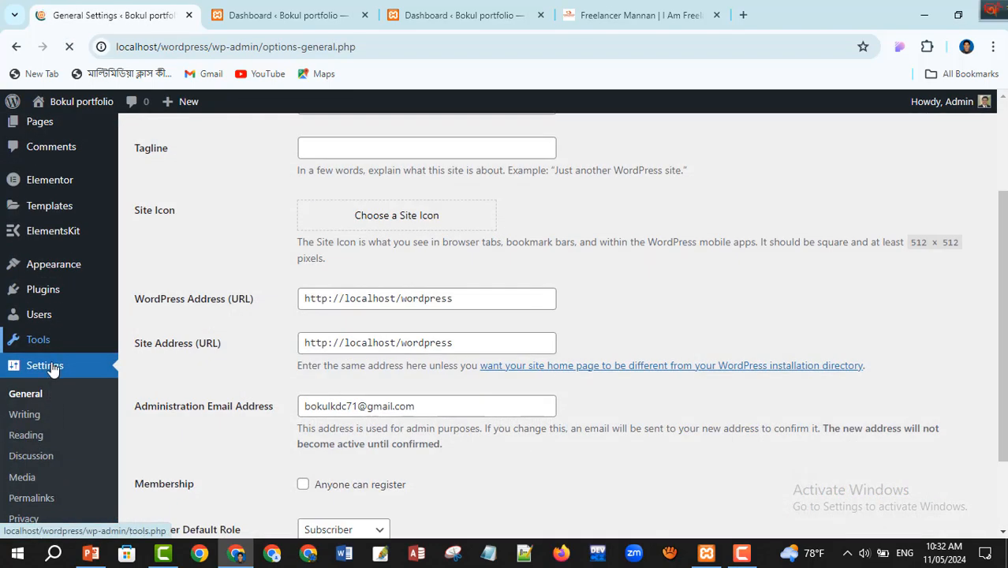
{"action": "left_click", "coordinate": [45, 507]}
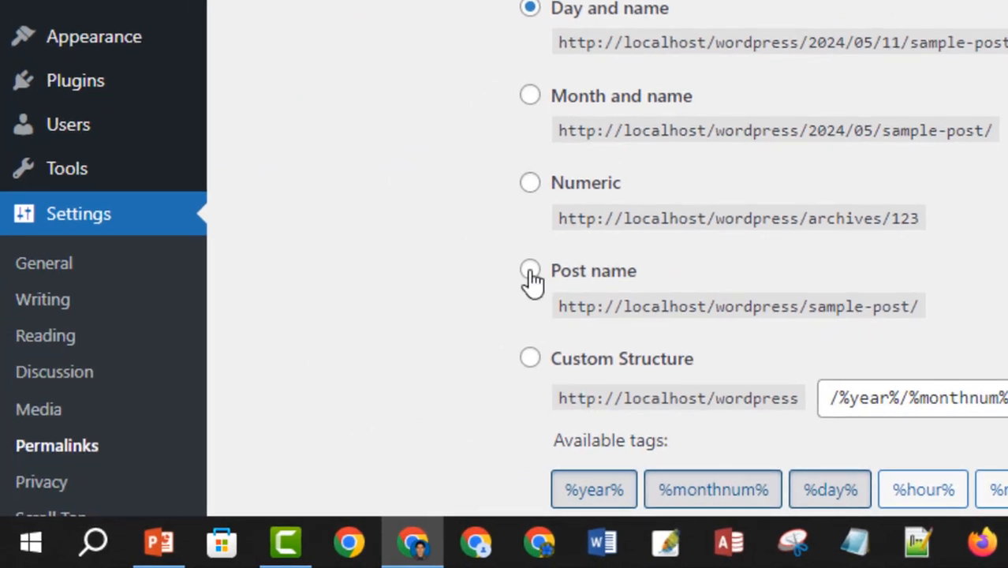
{"action": "left_click", "coordinate": [531, 272]}
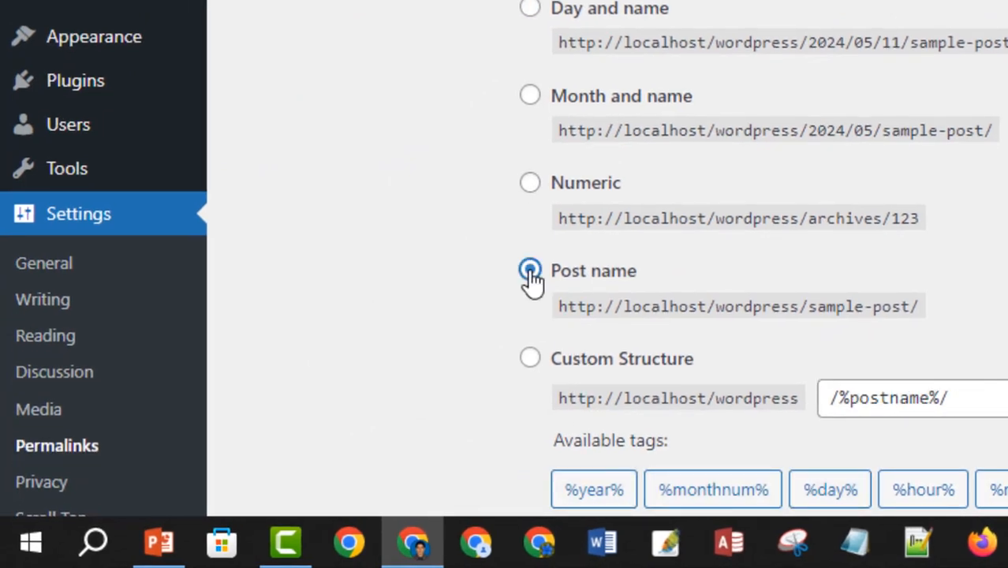
{"action": "scroll", "coordinate": [552, 299], "scroll_direction": "down", "scroll_amount": 4}
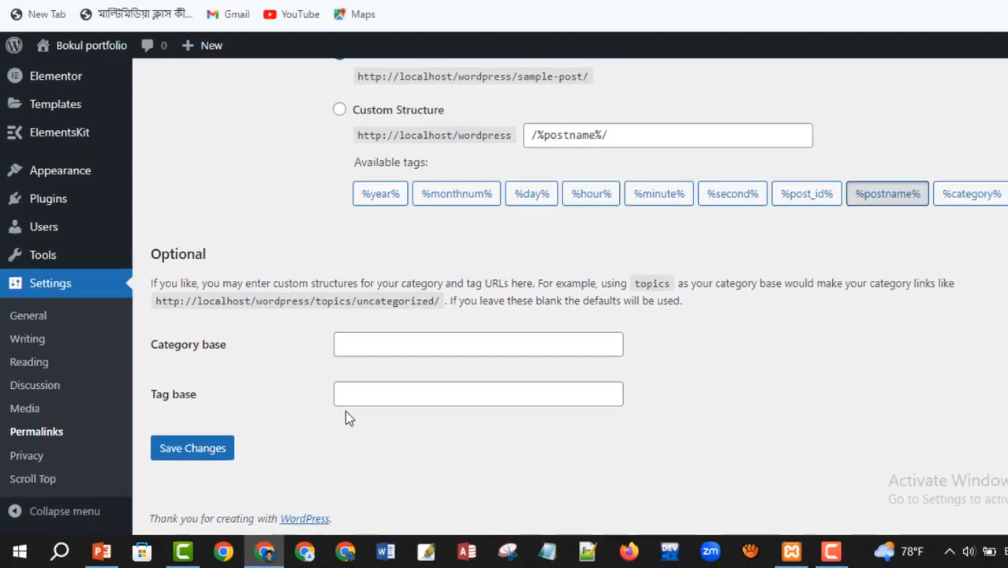
{"action": "scroll", "coordinate": [316, 394], "scroll_direction": "up", "scroll_amount": 4}
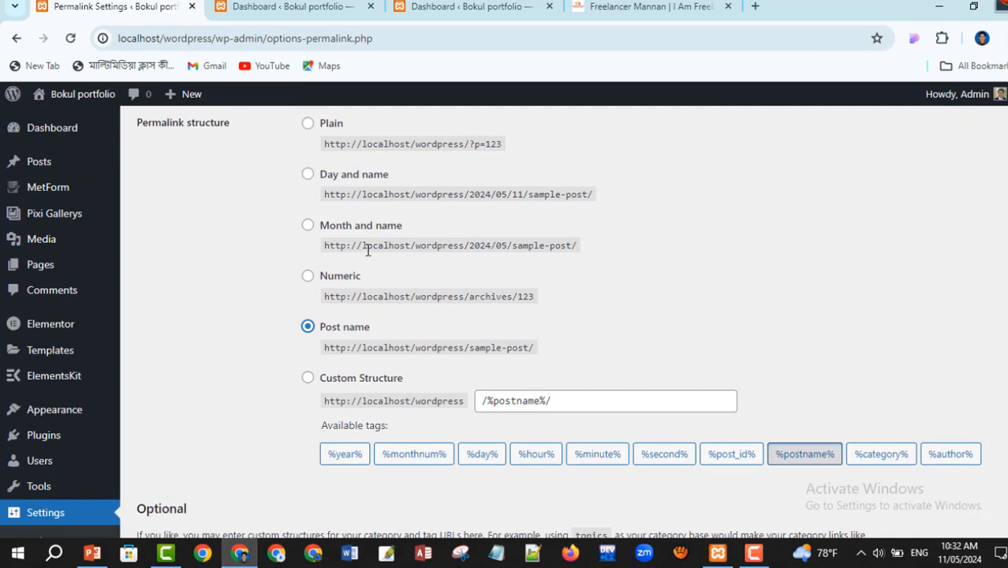
{"action": "scroll", "coordinate": [367, 250], "scroll_direction": "up", "scroll_amount": 2}
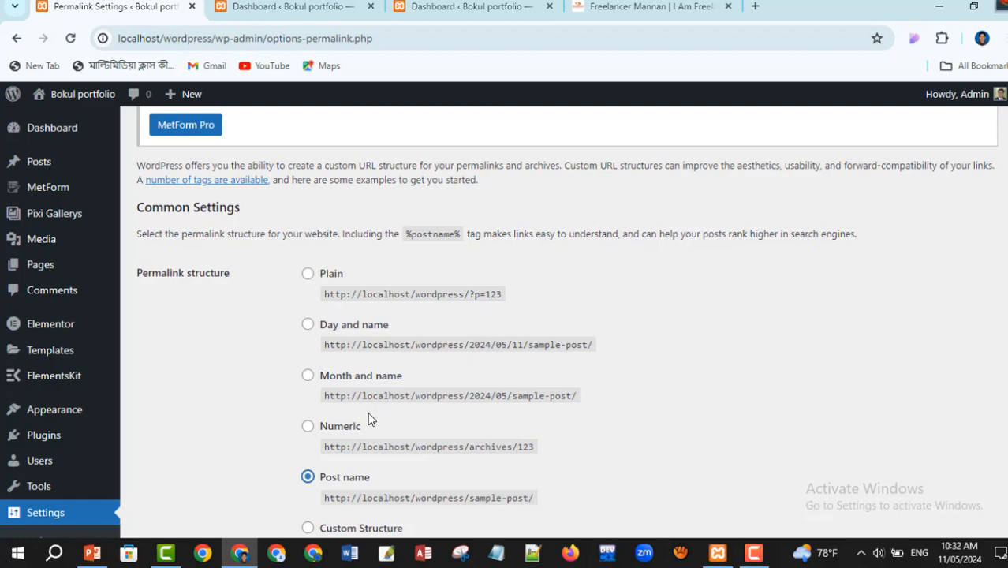
{"action": "scroll", "coordinate": [424, 392], "scroll_direction": "down", "scroll_amount": 1}
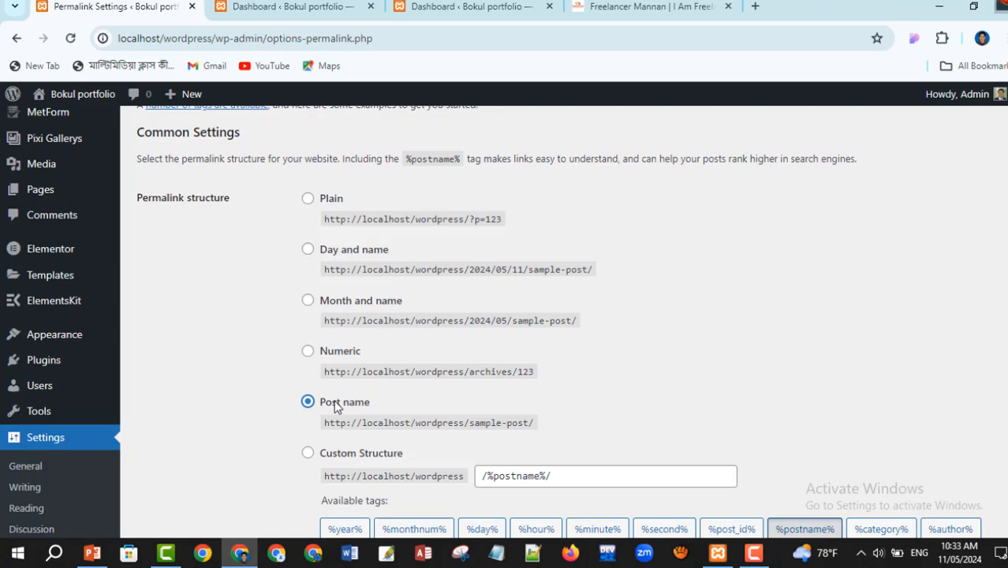
{"action": "scroll", "coordinate": [335, 404], "scroll_direction": "down", "scroll_amount": 4}
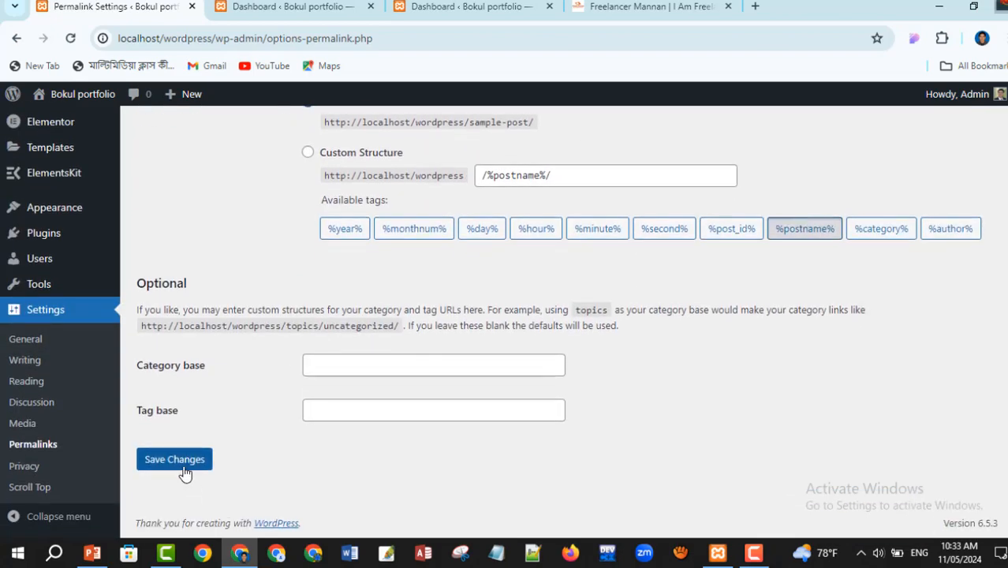
{"action": "left_click", "coordinate": [182, 459]}
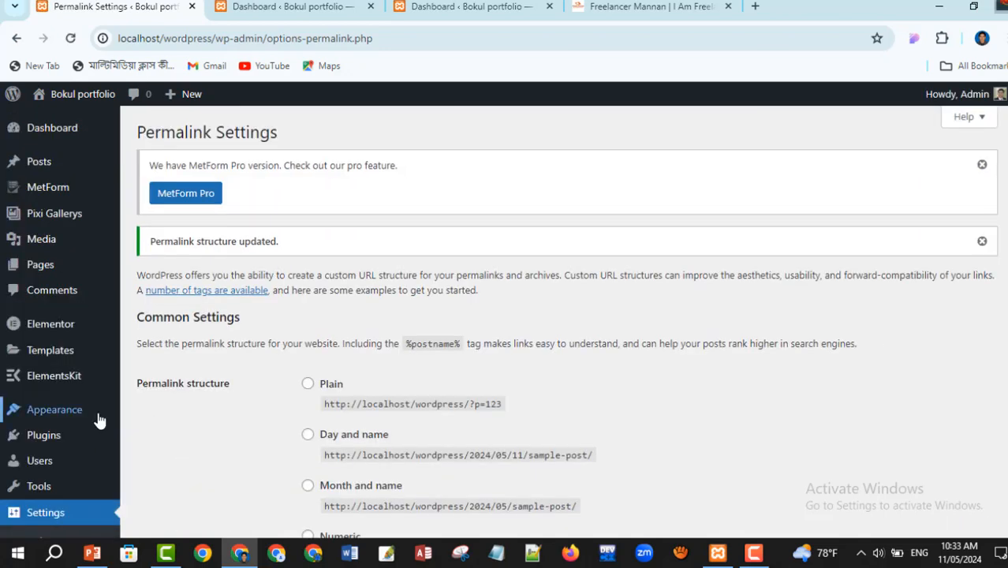
Set the site tagline in the general settings to "Portfolio of" followed by the site owner's name, and save
{"action": "scroll", "coordinate": [98, 421], "scroll_direction": "down", "scroll_amount": 2}
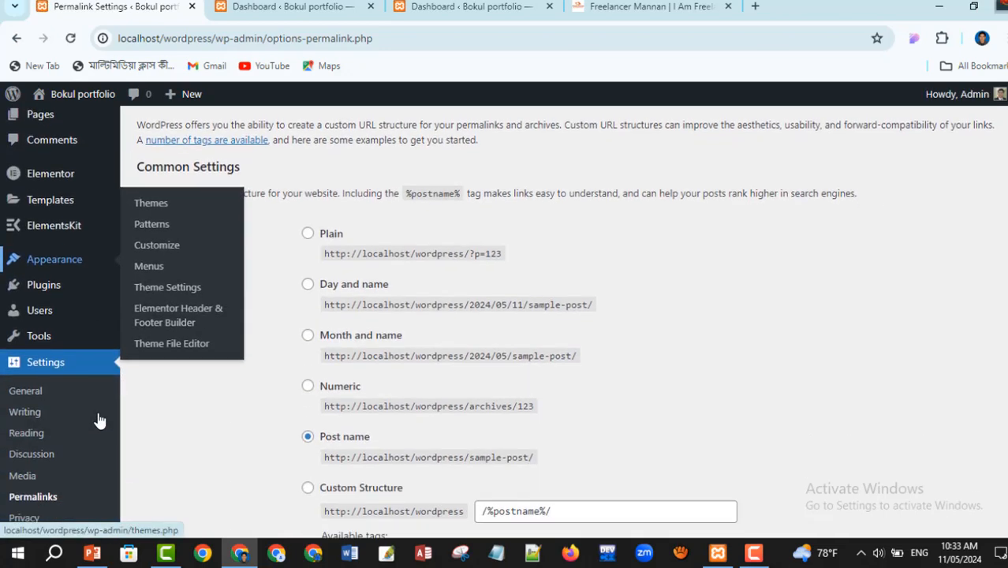
{"action": "left_click", "coordinate": [28, 399]}
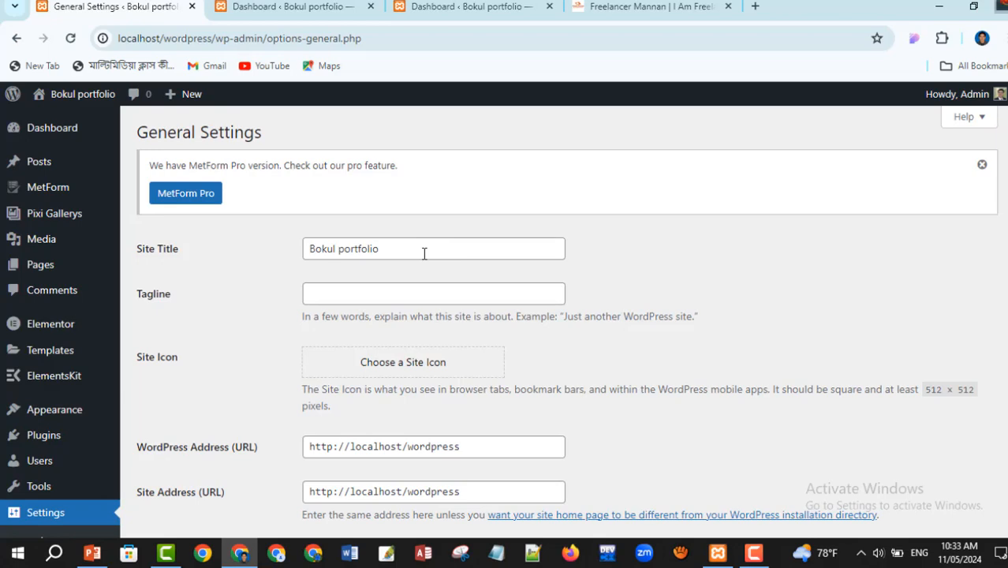
{"action": "left_click", "coordinate": [339, 251]}
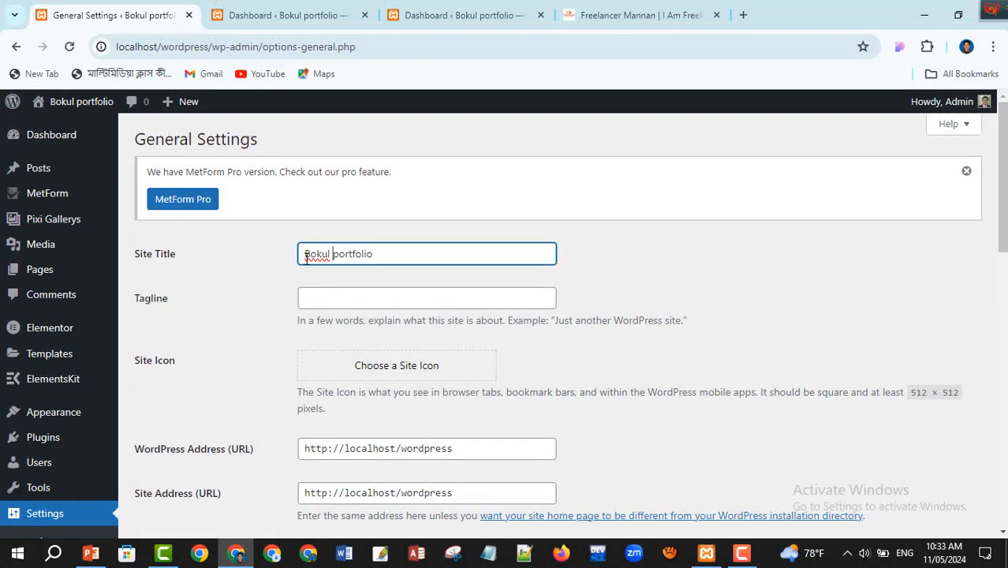
{"action": "left_click", "coordinate": [326, 298]}
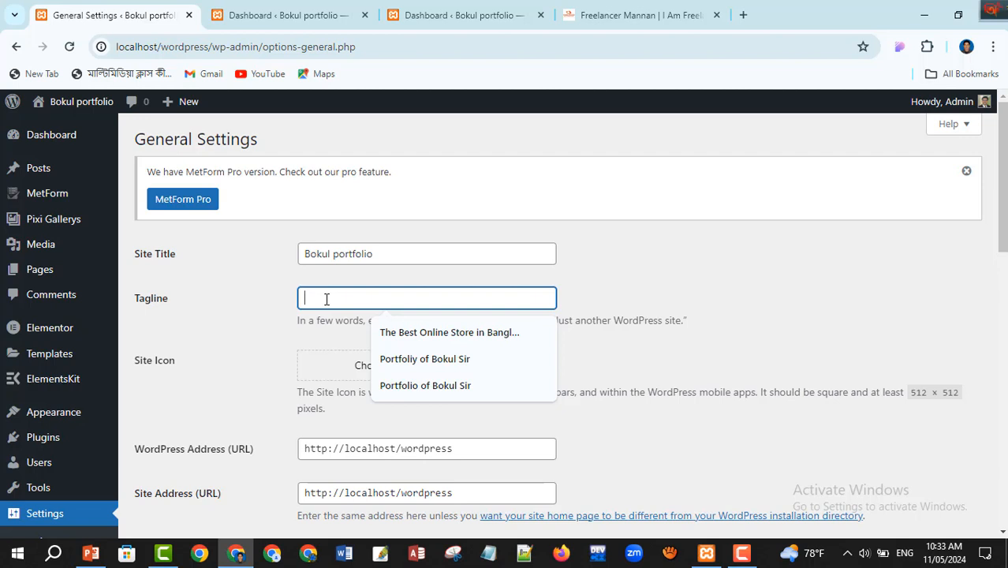
{"action": "left_click", "coordinate": [417, 385]}
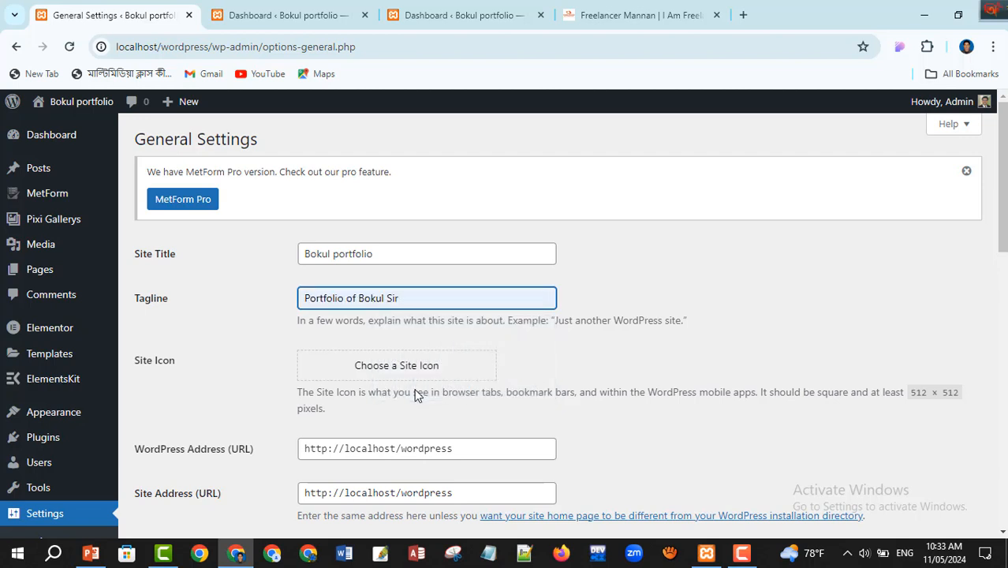
{"action": "scroll", "coordinate": [412, 391], "scroll_direction": "down", "scroll_amount": 4}
{"action": "scroll", "coordinate": [394, 398], "scroll_direction": "down", "scroll_amount": 2}
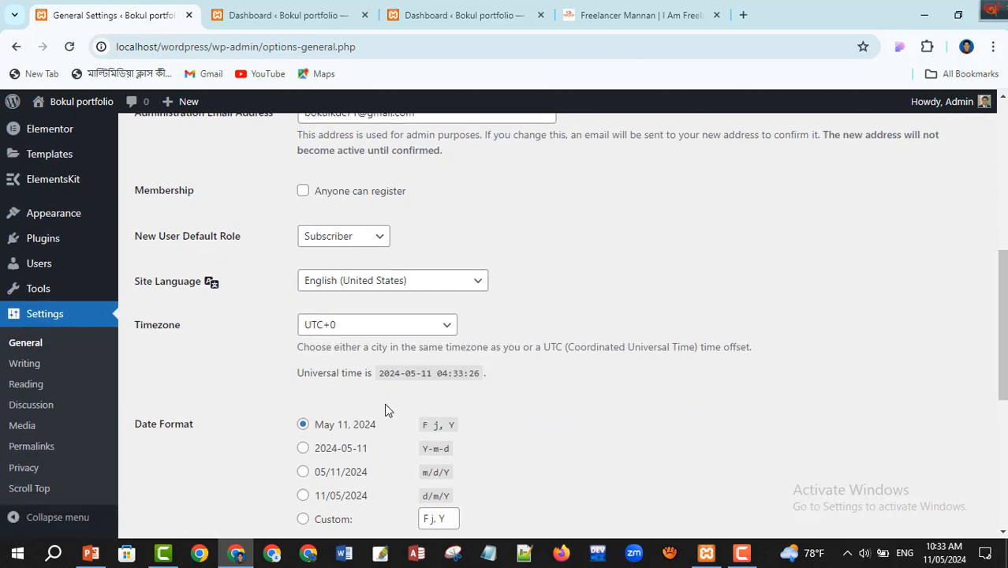
{"action": "scroll", "coordinate": [243, 473], "scroll_direction": "down", "scroll_amount": 5}
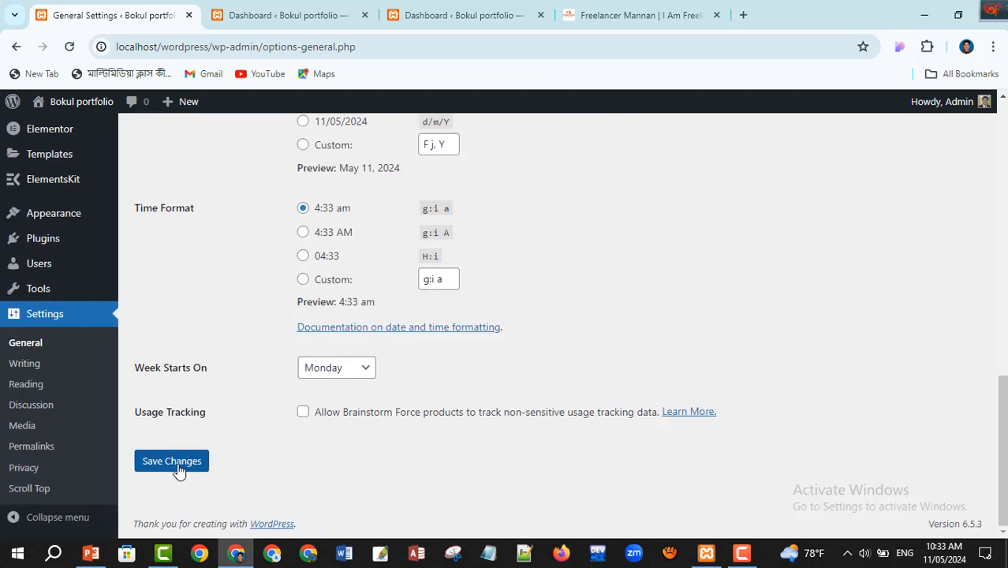
{"action": "left_click", "coordinate": [179, 466]}
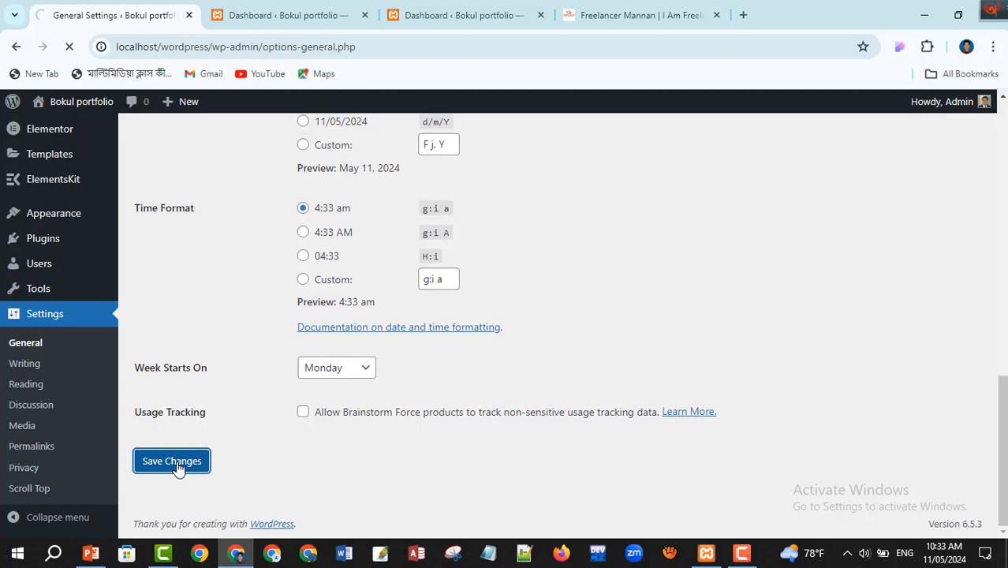
Make the site's homepage display a static page, choose Home as the homepage in the reading settings, and save
{"action": "scroll", "coordinate": [81, 466], "scroll_direction": "down", "scroll_amount": 2}
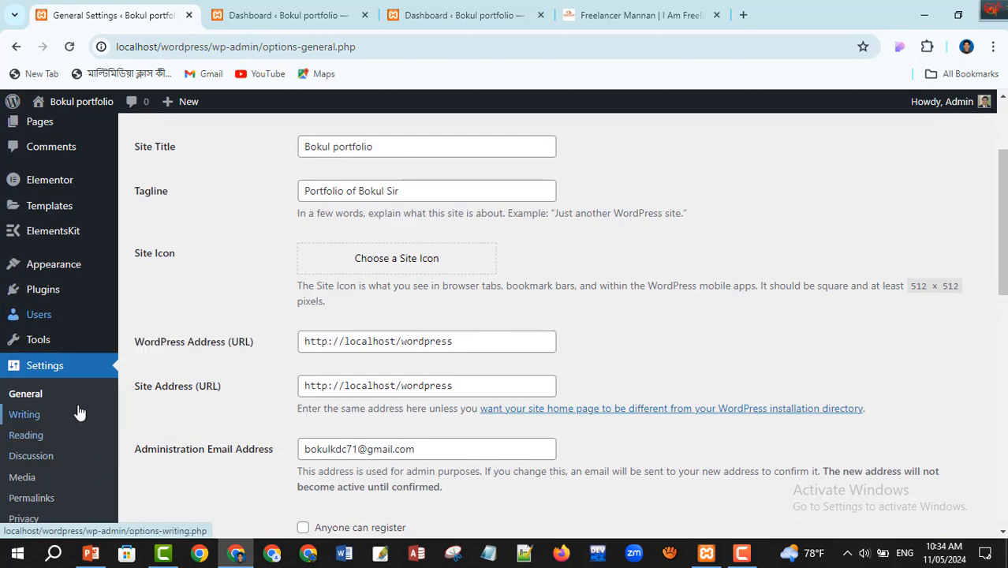
{"action": "left_click", "coordinate": [38, 445]}
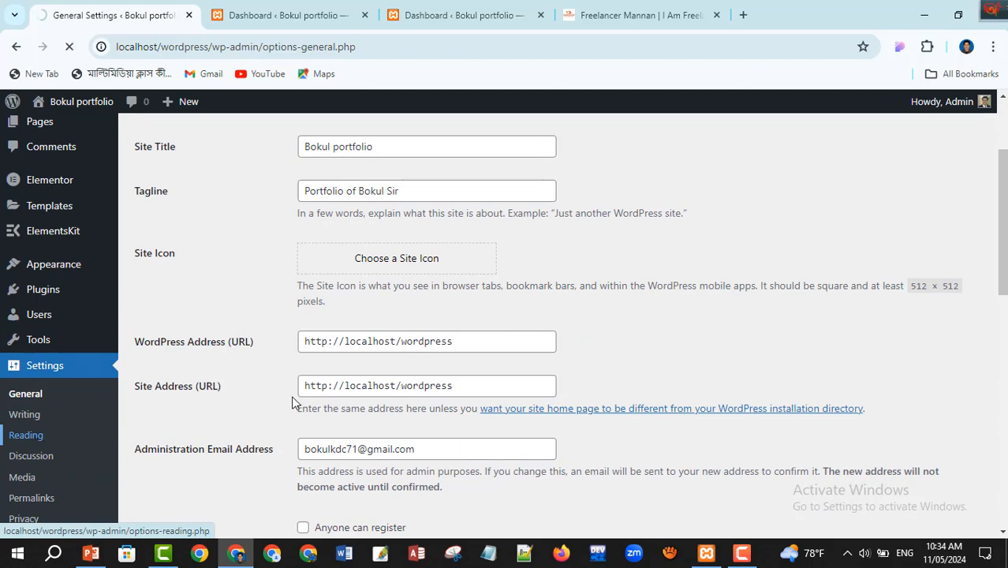
{"action": "scroll", "coordinate": [459, 367], "scroll_direction": "down", "scroll_amount": 1}
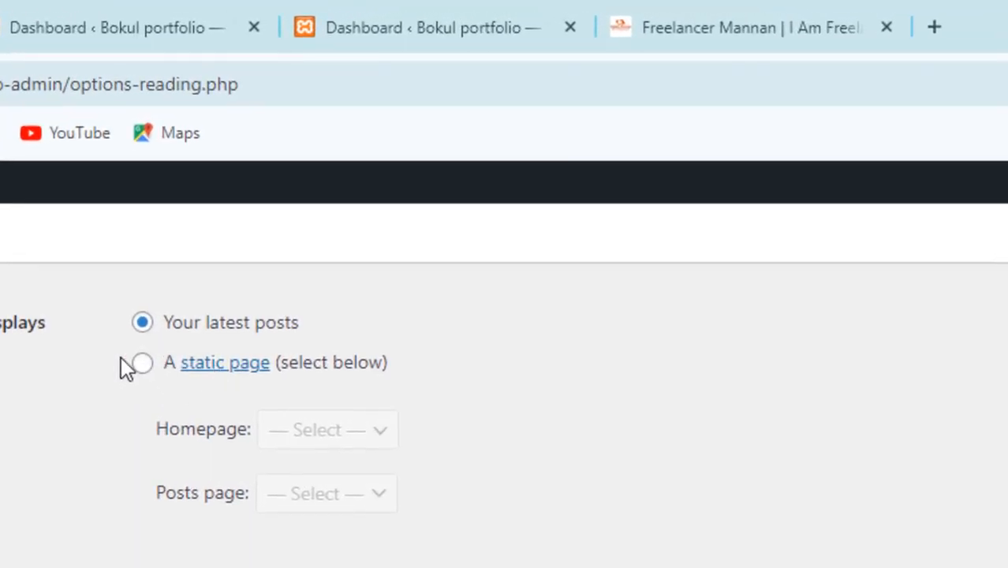
{"action": "left_click", "coordinate": [142, 363]}
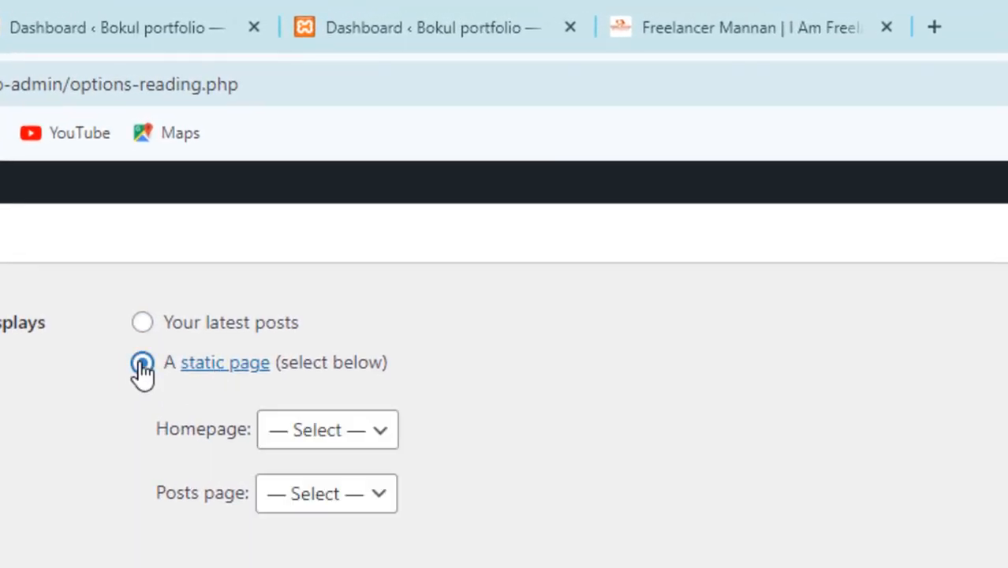
{"action": "left_click", "coordinate": [377, 445]}
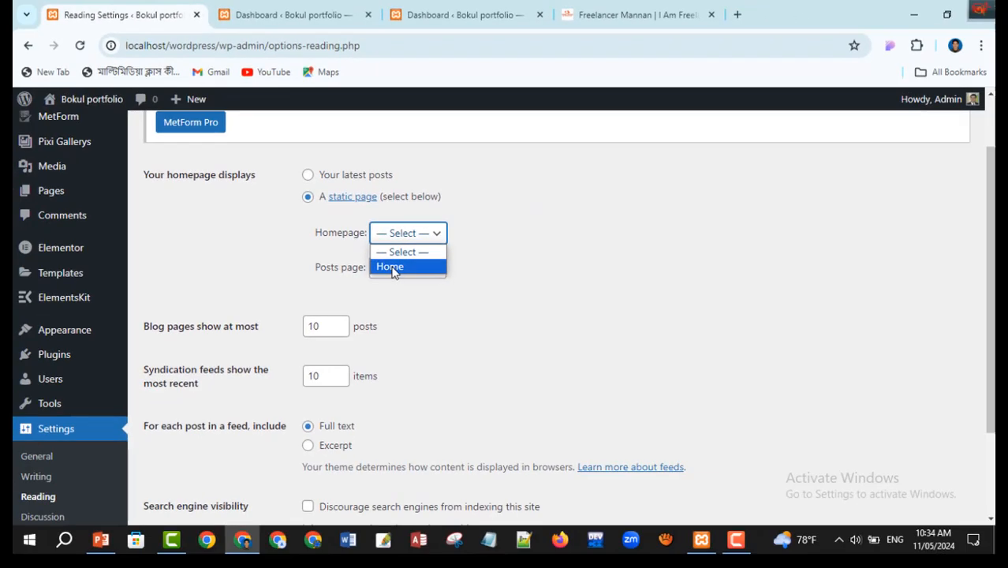
{"action": "left_click", "coordinate": [392, 268]}
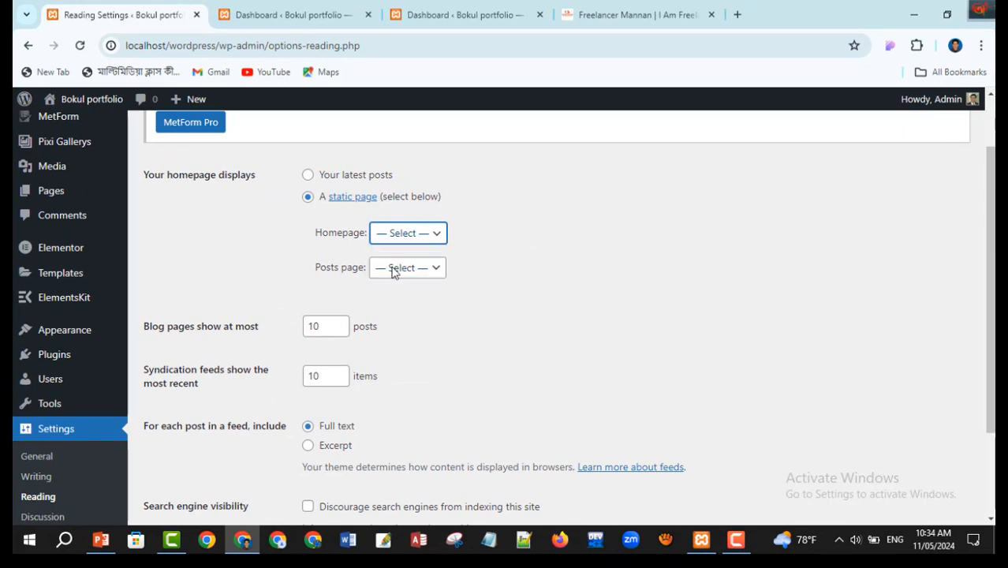
{"action": "scroll", "coordinate": [301, 400], "scroll_direction": "down", "scroll_amount": 3}
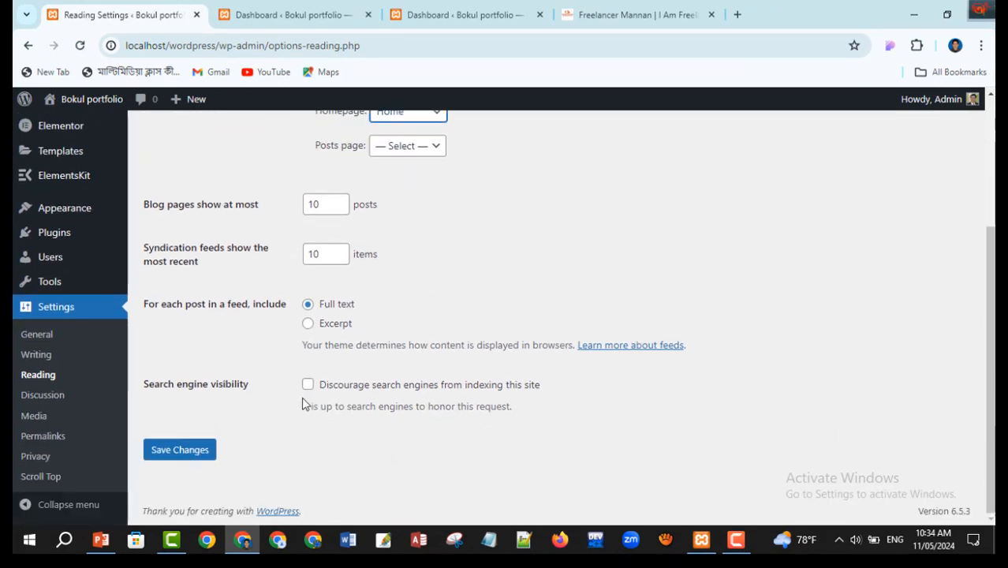
{"action": "left_click", "coordinate": [181, 451]}
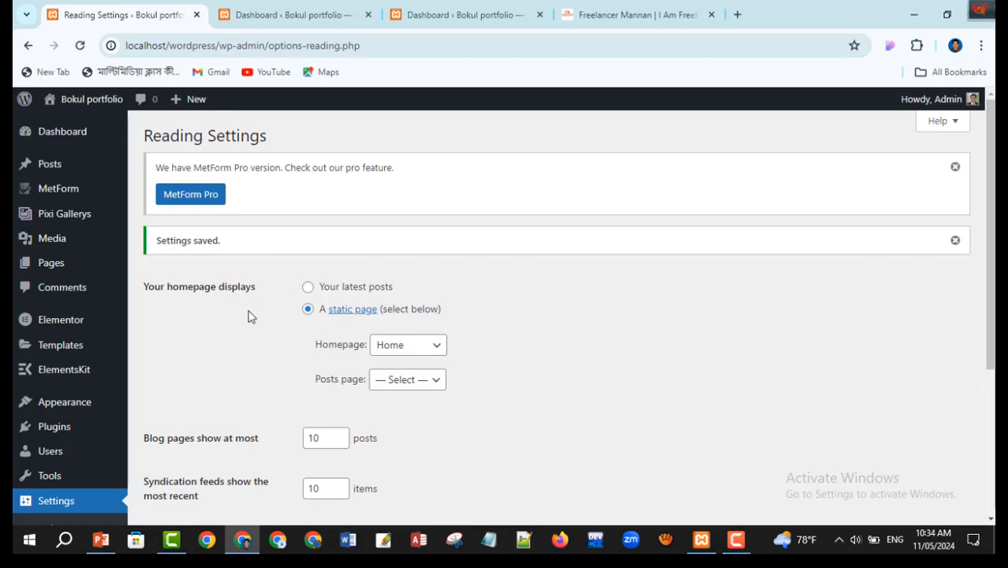
Examine the reference site's header menu and its services section, and return to the WordPress admin to look at the Appearance options
{"action": "left_click", "coordinate": [640, 20]}
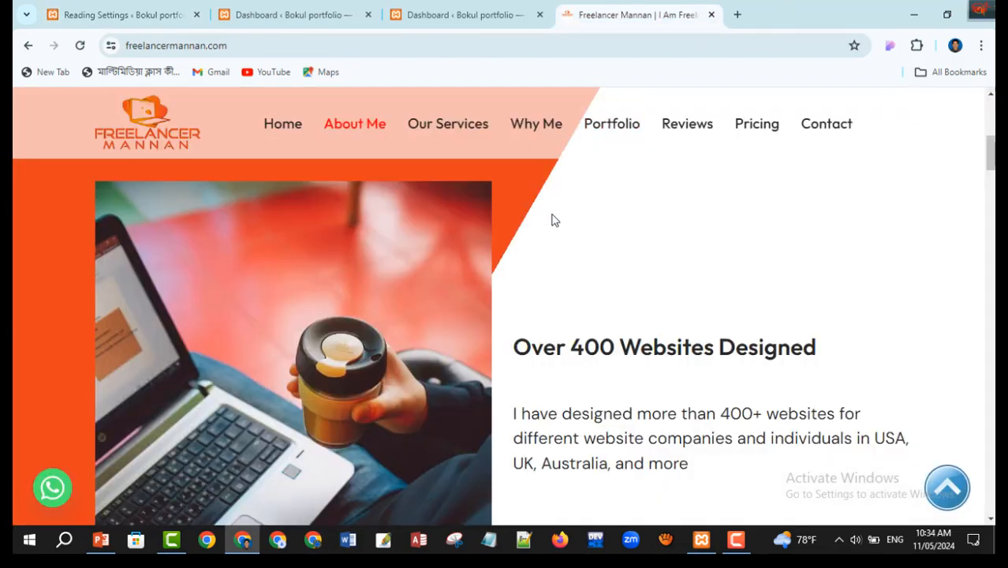
{"action": "scroll", "coordinate": [552, 220], "scroll_direction": "down", "scroll_amount": 9}
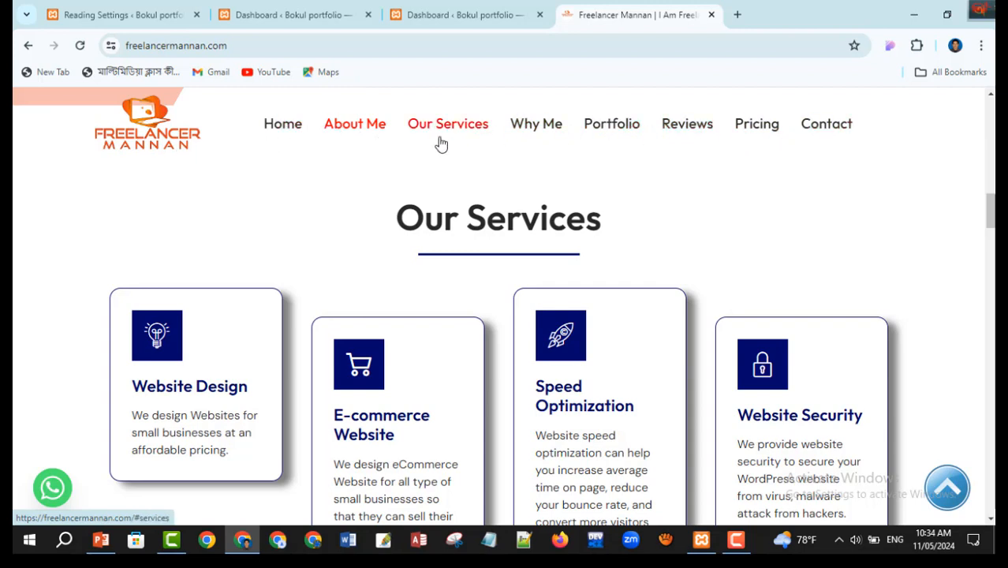
{"action": "left_click", "coordinate": [109, 15]}
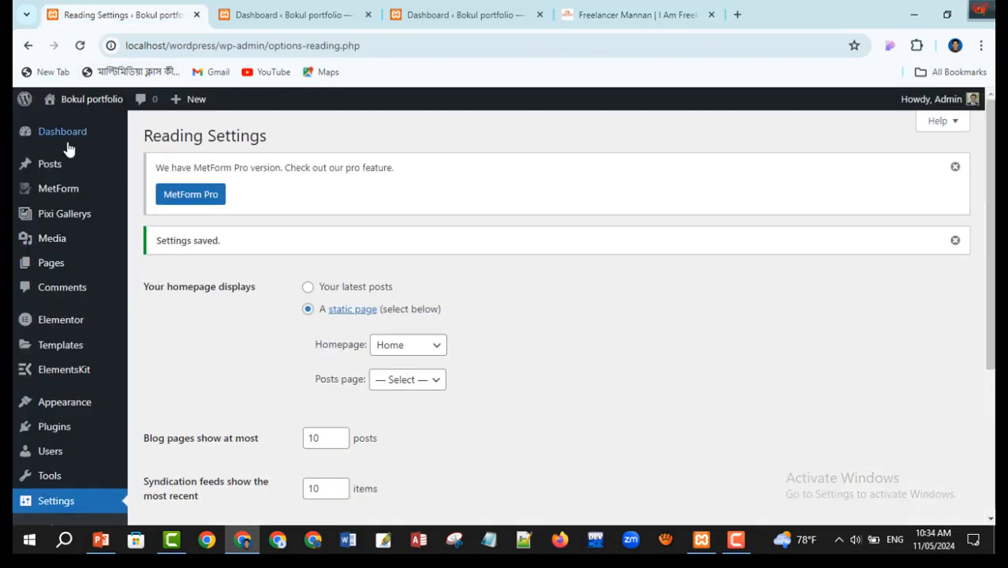
{"action": "mouse_move", "coordinate": [67, 406]}
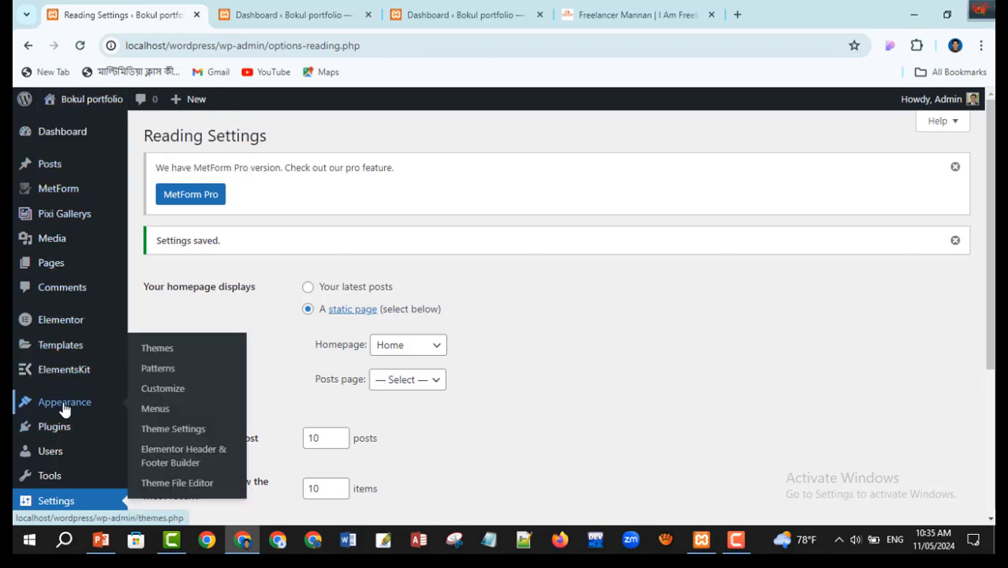
Create a navigation menu named "Main menu" and add the Home page to it
{"action": "left_click", "coordinate": [167, 415]}
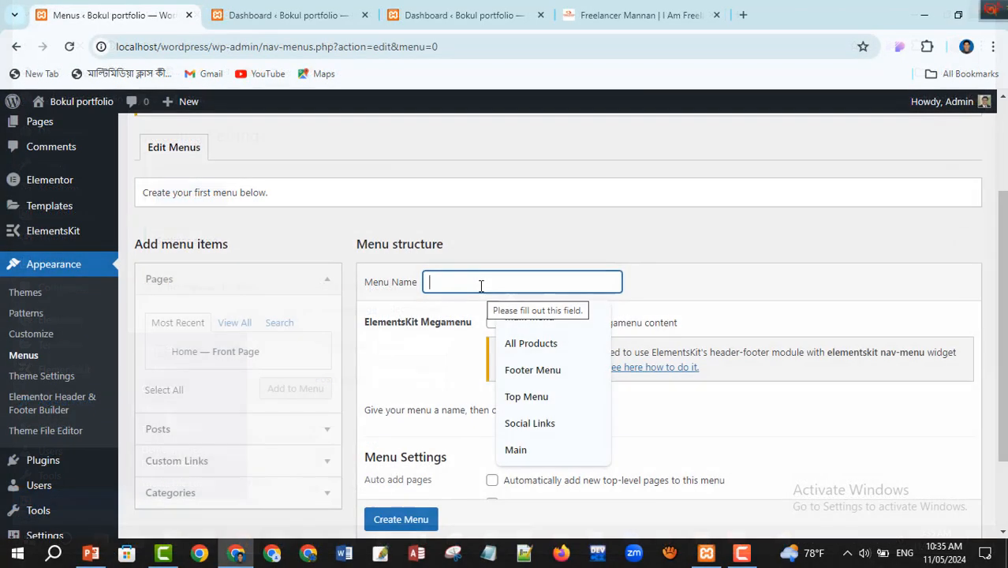
{"action": "type", "text": "mai"}
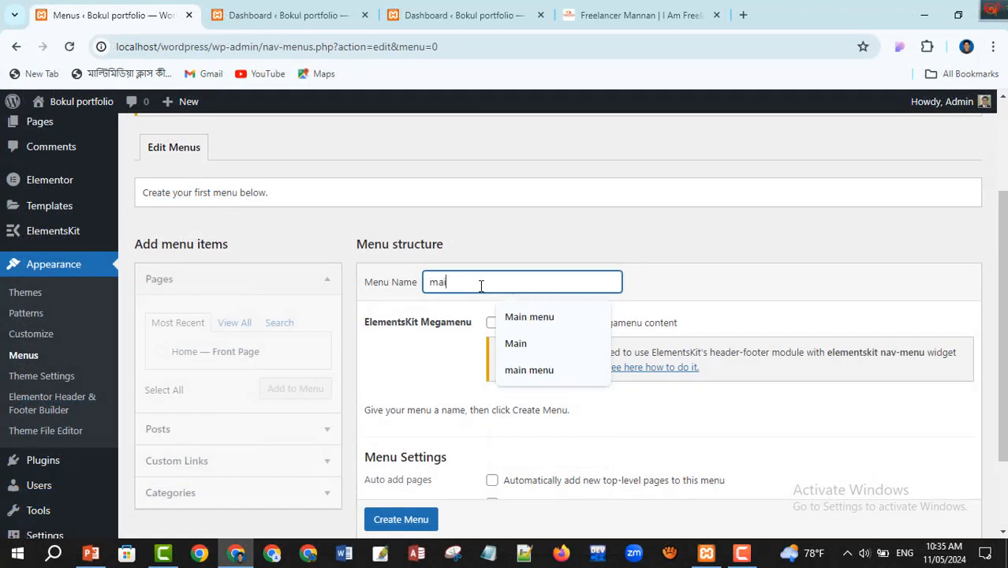
{"action": "type", "text": "n menu"}
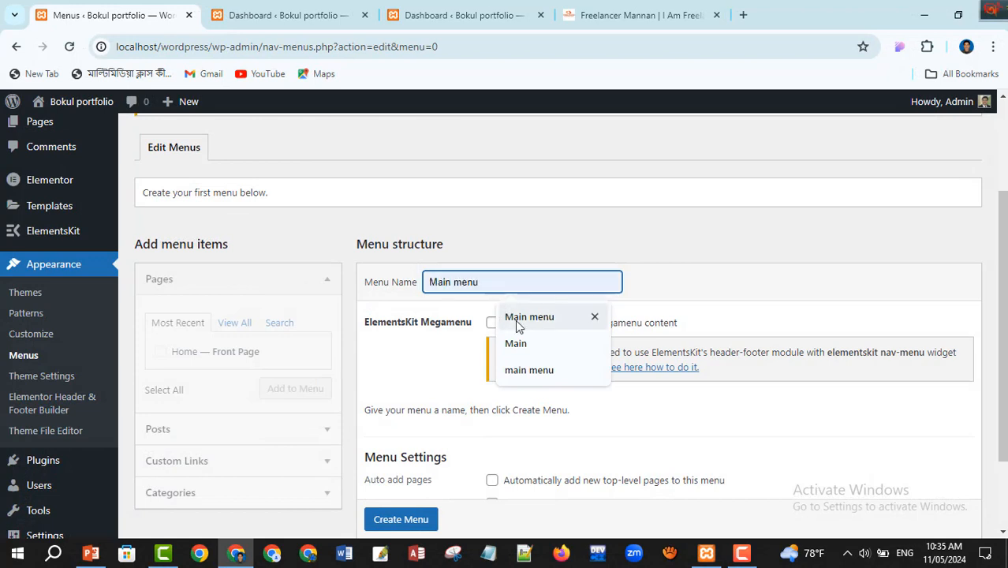
{"action": "left_click", "coordinate": [518, 318]}
{"action": "scroll", "coordinate": [513, 356], "scroll_direction": "down", "scroll_amount": 1}
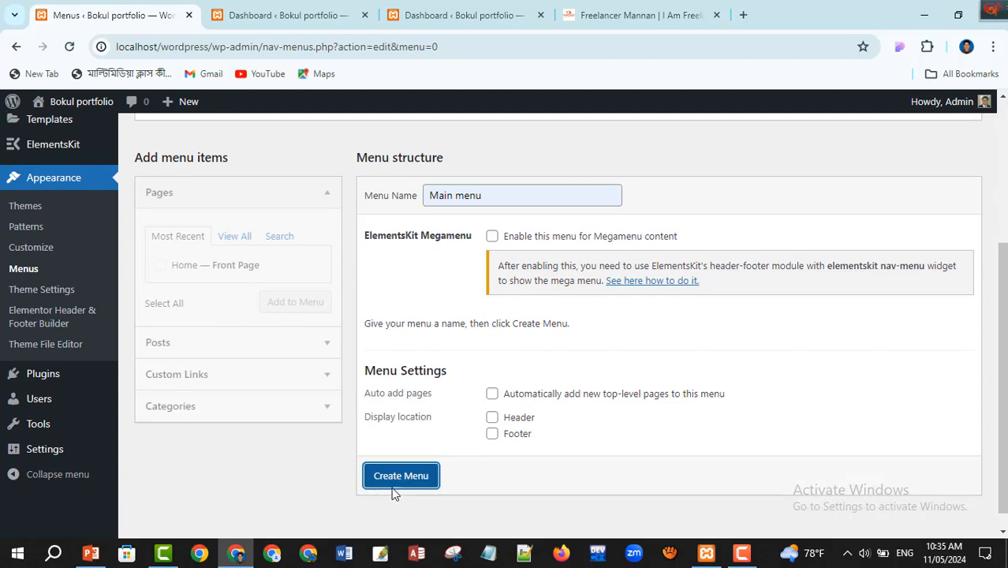
{"action": "left_click", "coordinate": [398, 490]}
{"action": "scroll", "coordinate": [331, 435], "scroll_direction": "down", "scroll_amount": 3}
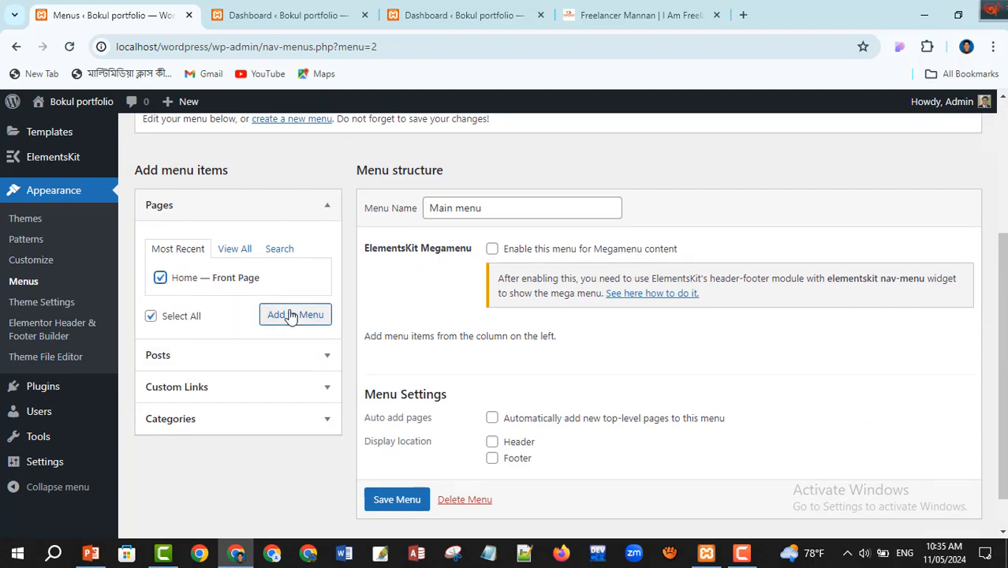
{"action": "left_click", "coordinate": [292, 315]}
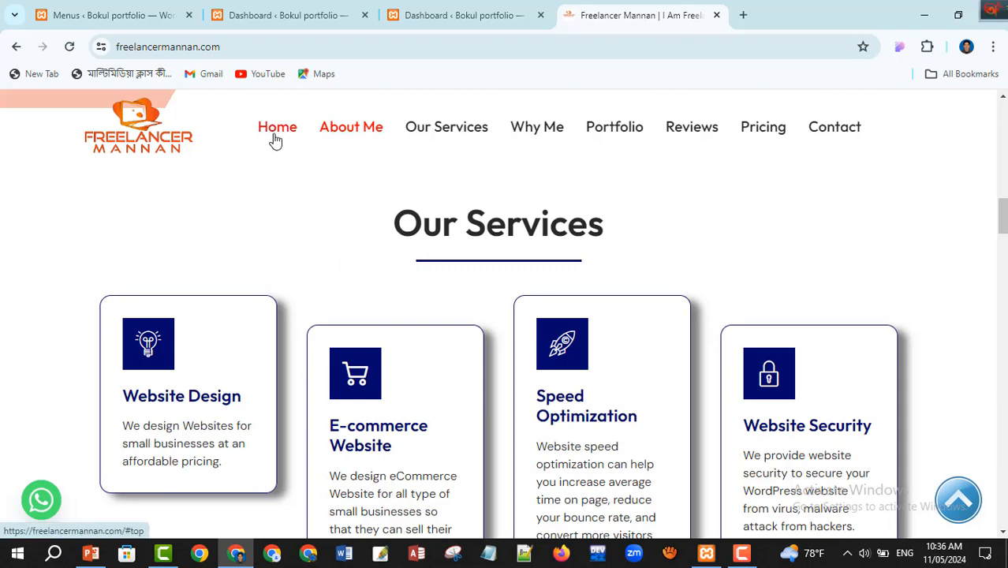
Check the reference site's header menu and add a custom link to the menu with the text "About Me" and URL "#"
{"action": "left_click", "coordinate": [106, 23]}
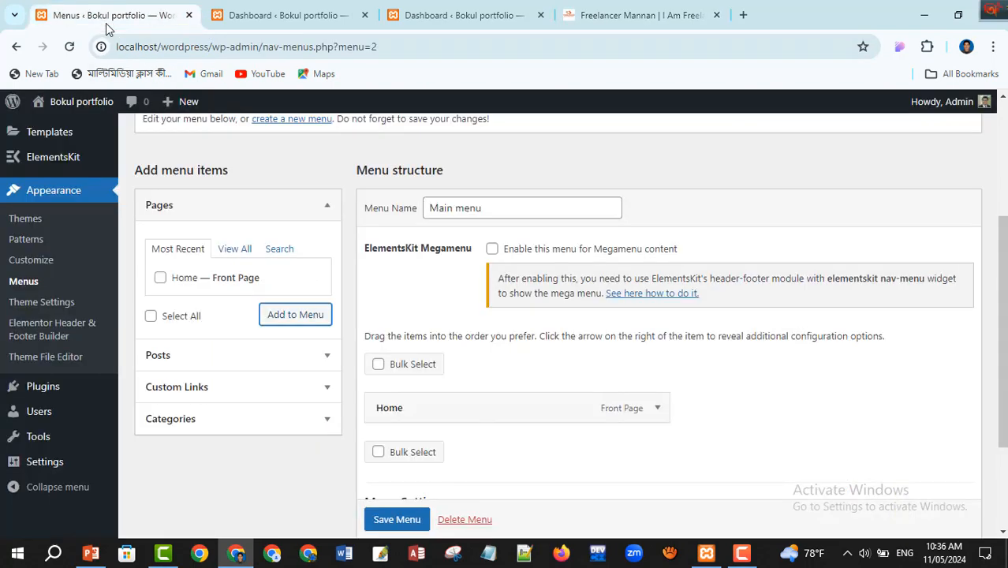
{"action": "left_click", "coordinate": [606, 22]}
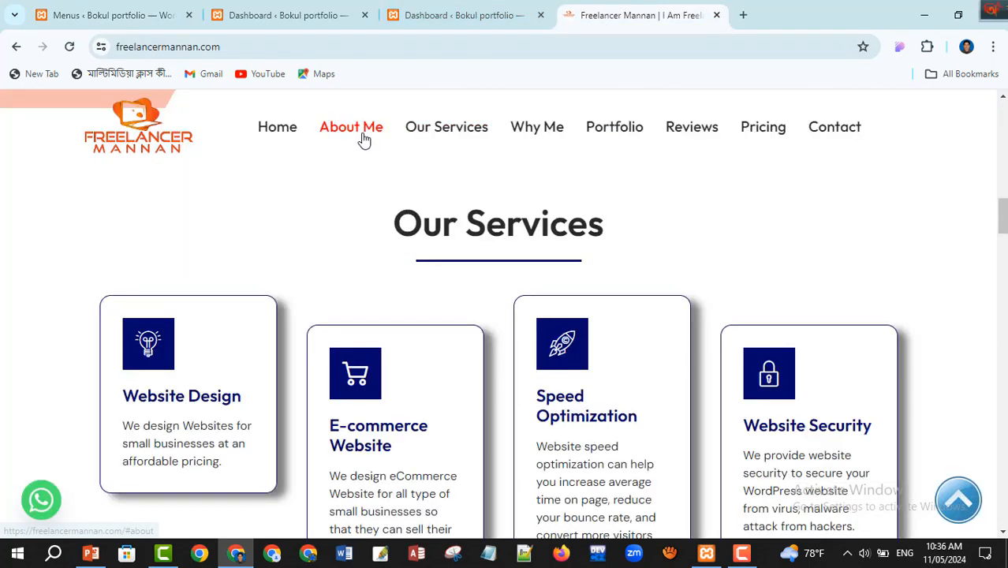
{"action": "left_click", "coordinate": [130, 23]}
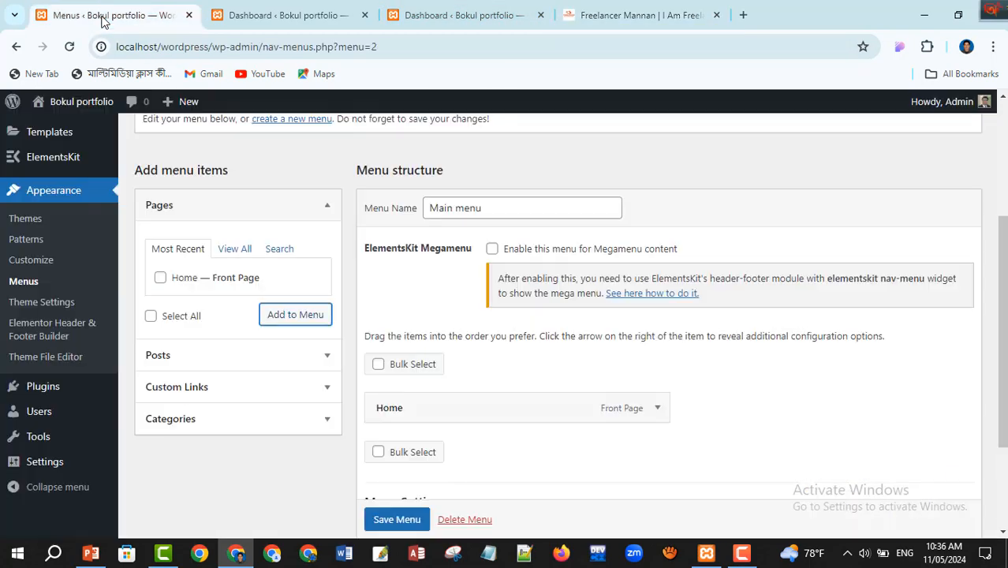
{"action": "left_click", "coordinate": [191, 388]}
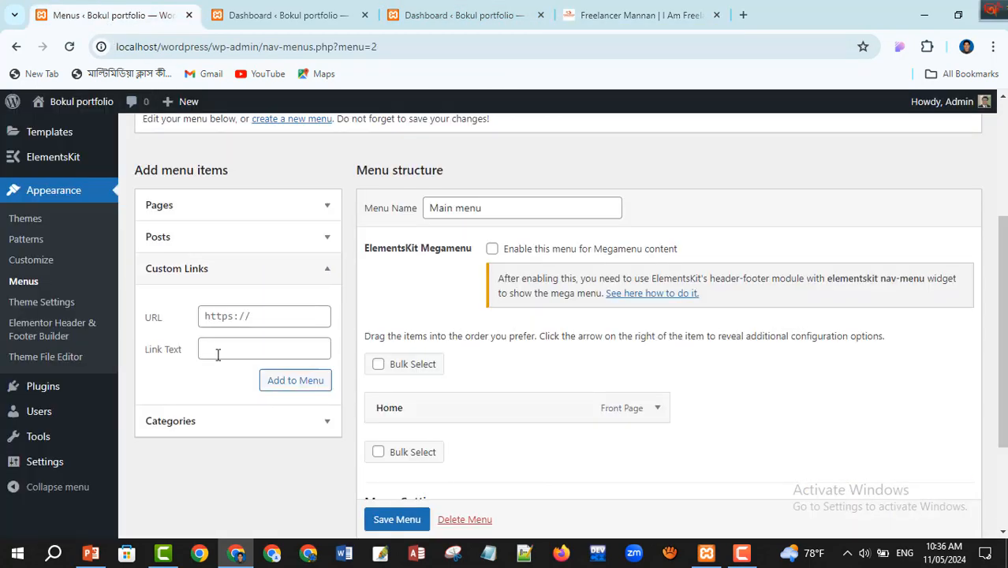
{"action": "left_click", "coordinate": [220, 351]}
{"action": "type", "text": "A"}
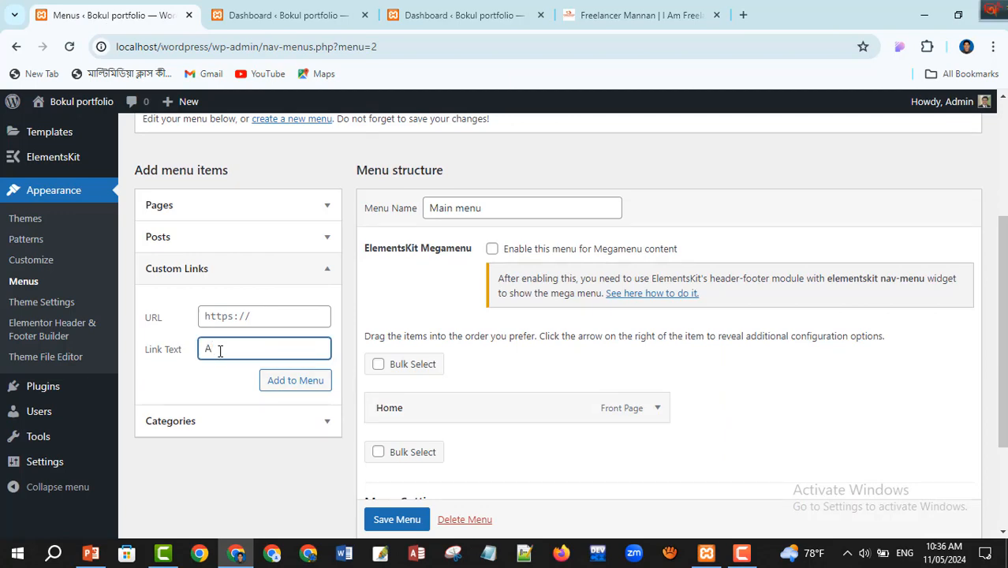
{"action": "type", "text": "bout"}
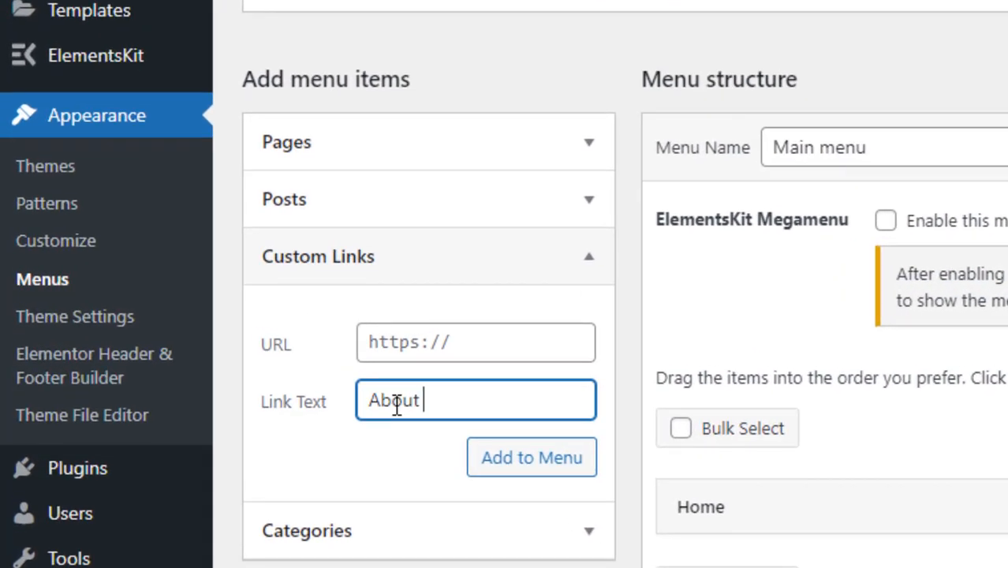
{"action": "type", "text": " Me"}
{"action": "left_click", "coordinate": [500, 462]}
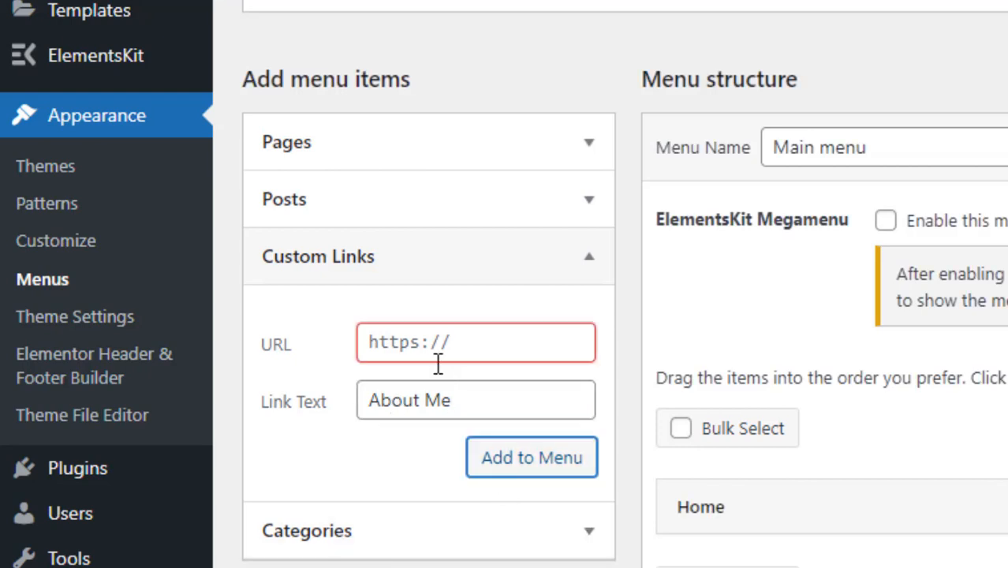
{"action": "left_click", "coordinate": [393, 337]}
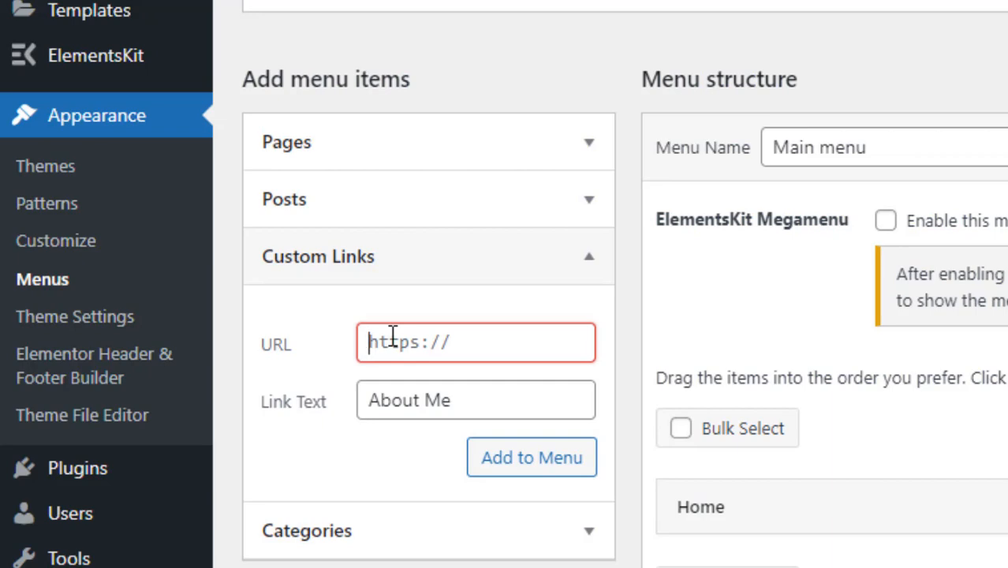
{"action": "type", "text": "~"}
{"action": "key", "text": "BackSpace"}
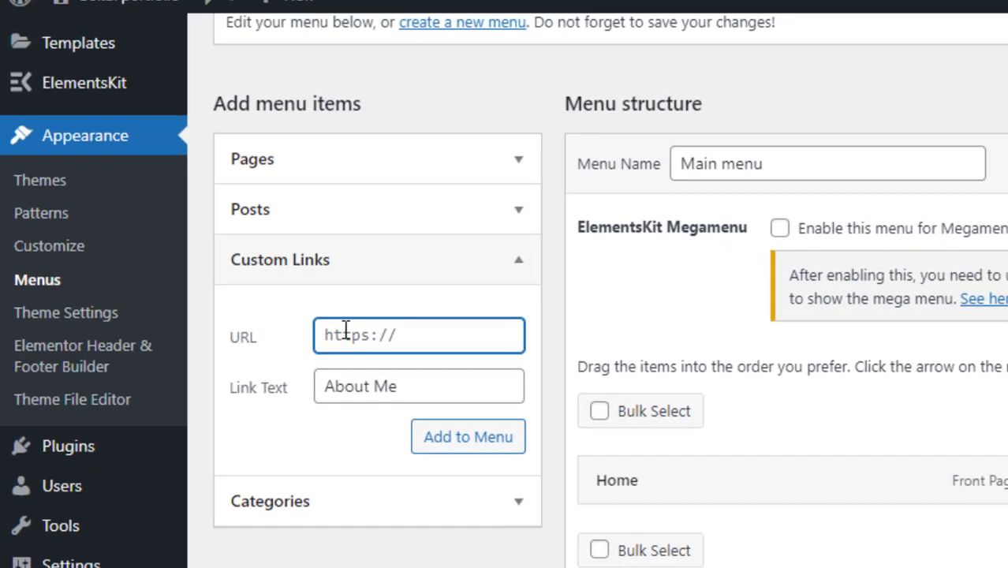
{"action": "type", "text": "#"}
{"action": "left_click", "coordinate": [298, 381]}
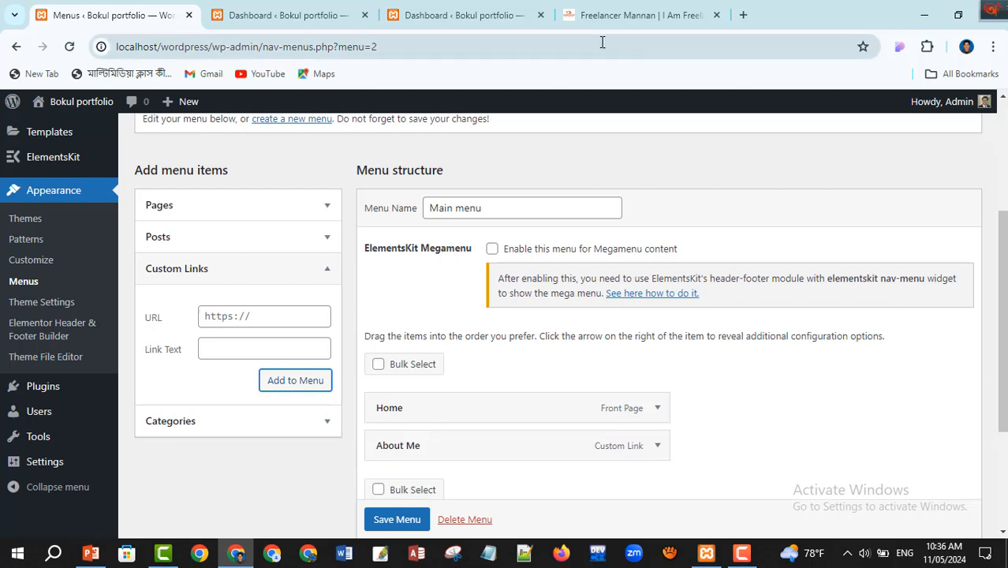
Check the reference header again and add a custom link with the text "Our Services" and URL "#" to the menu
{"action": "left_click", "coordinate": [619, 18]}
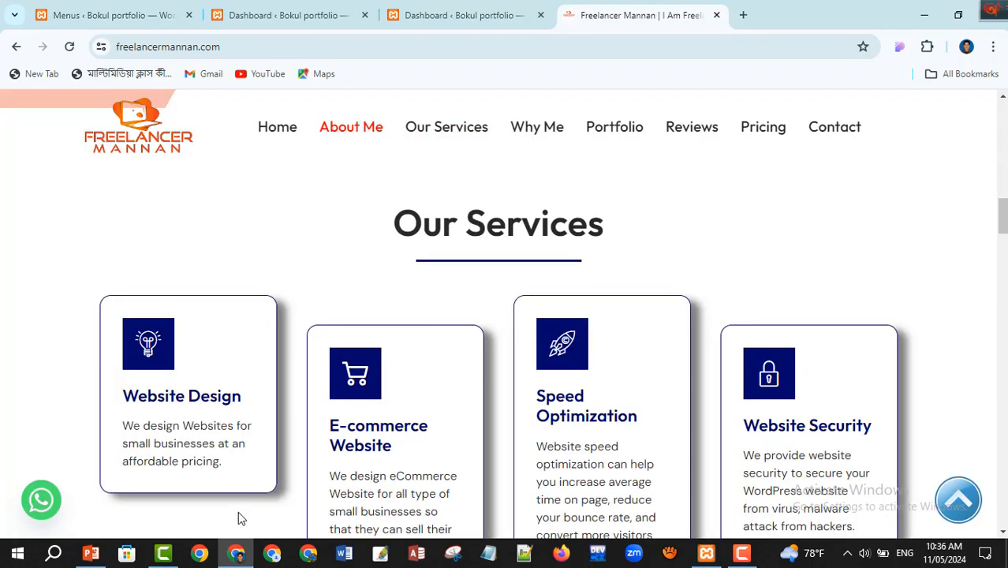
{"action": "left_click", "coordinate": [110, 24]}
{"action": "left_click", "coordinate": [287, 350]}
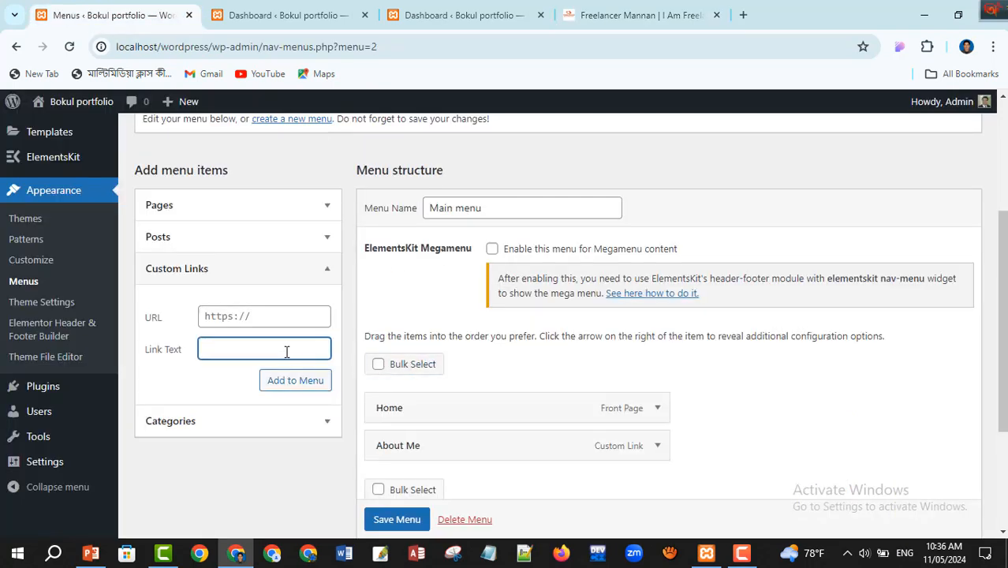
{"action": "type", "text": "Our"}
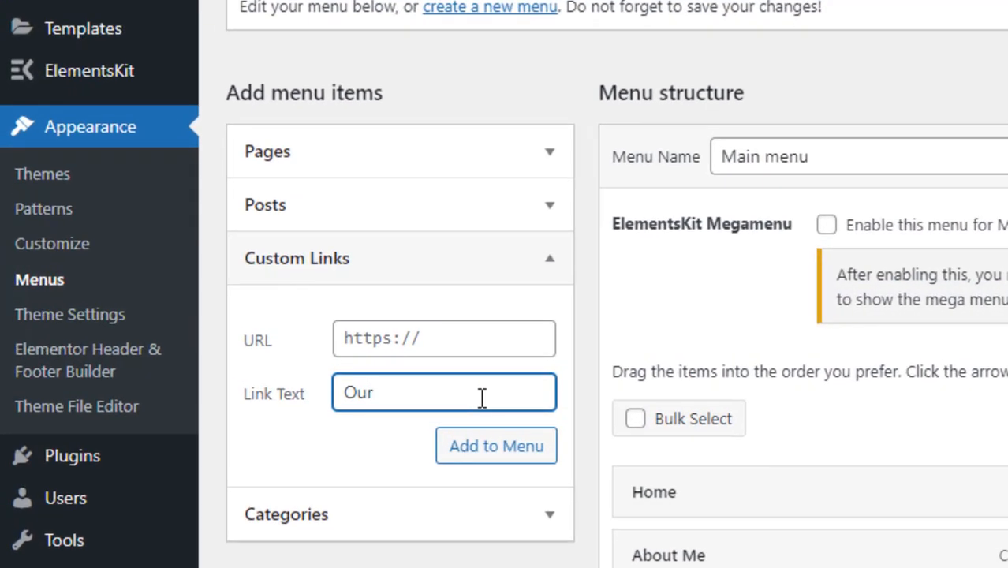
{"action": "type", "text": " Services"}
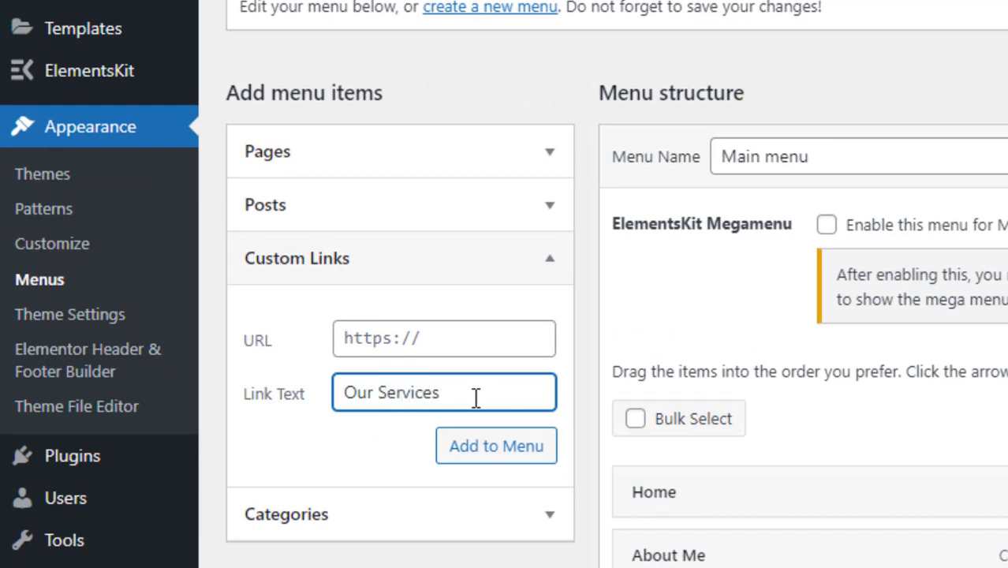
{"action": "left_click", "coordinate": [435, 340]}
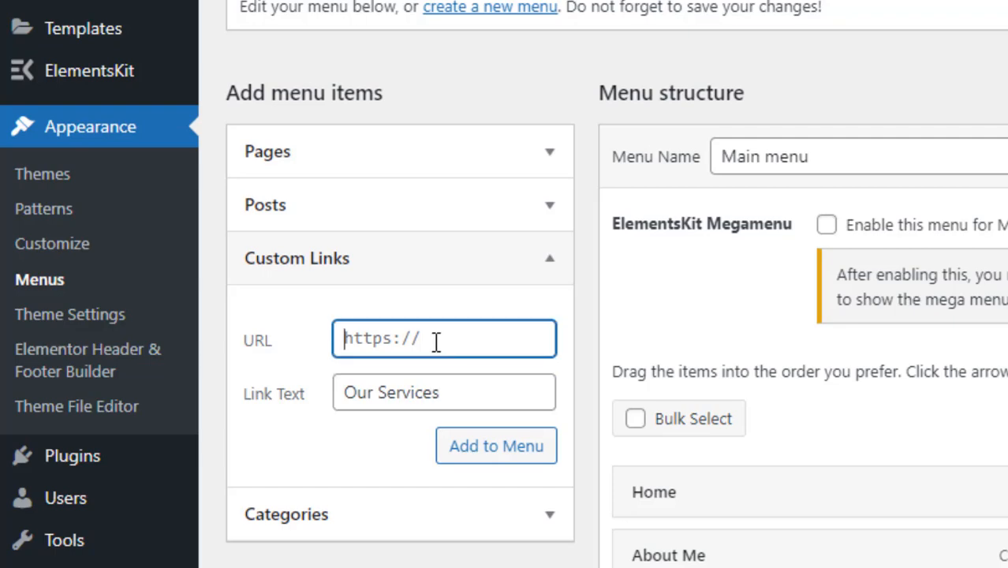
{"action": "type", "text": "#"}
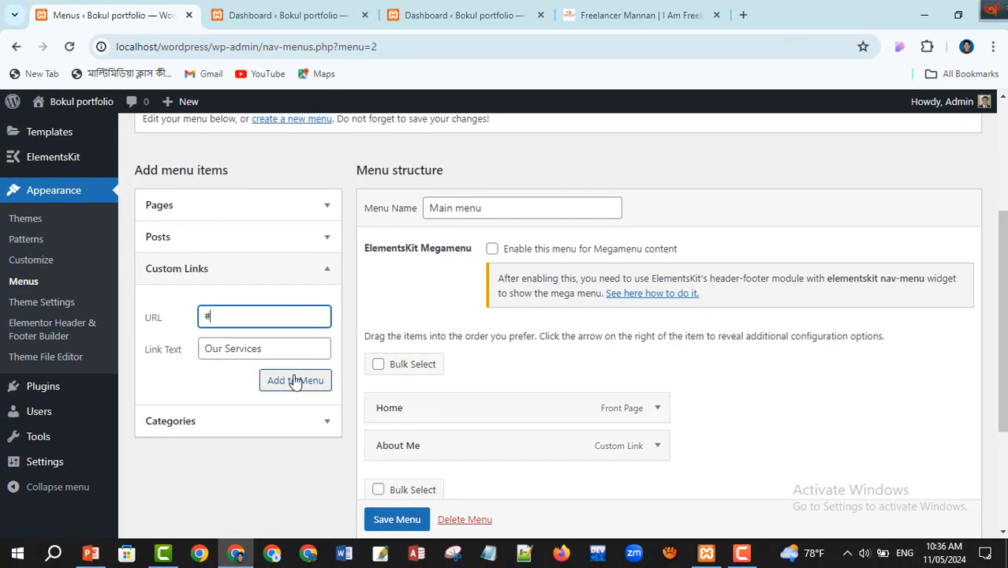
{"action": "left_click", "coordinate": [494, 446]}
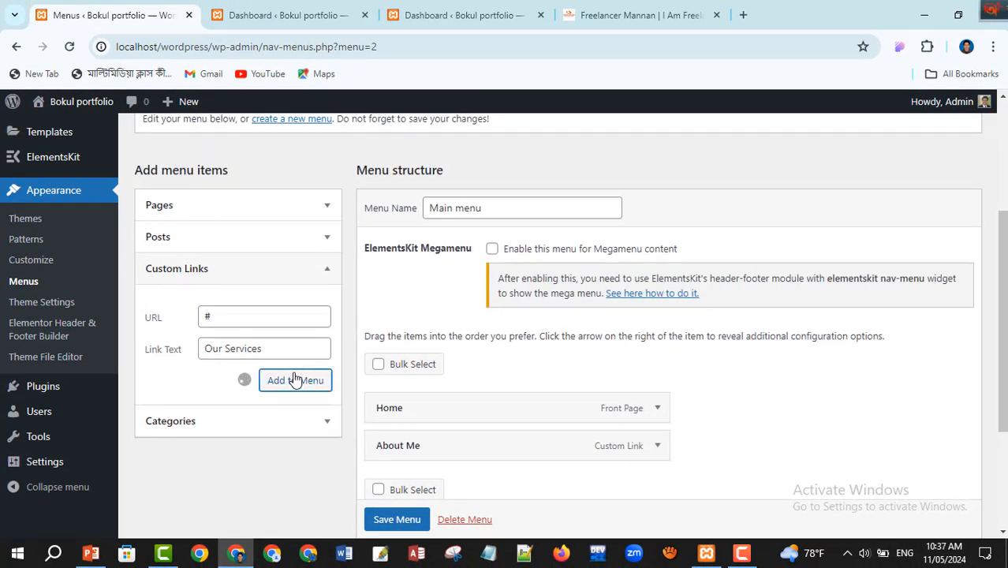
Add a custom link with the text "Bokul ICT" and URL "#" to the menu
{"action": "left_click", "coordinate": [261, 347]}
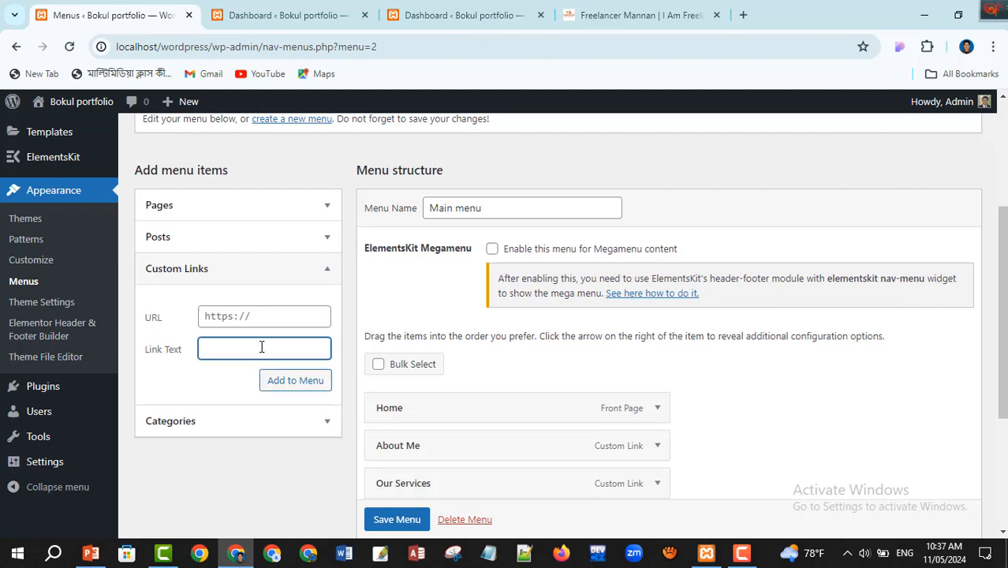
{"action": "type", "text": "Bokul "}
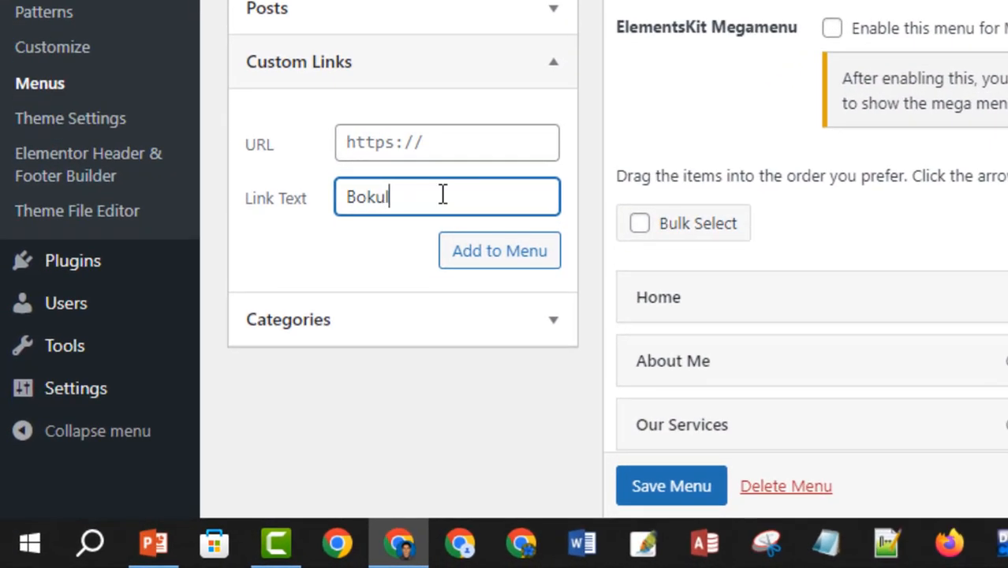
{"action": "type", "text": "ICT"}
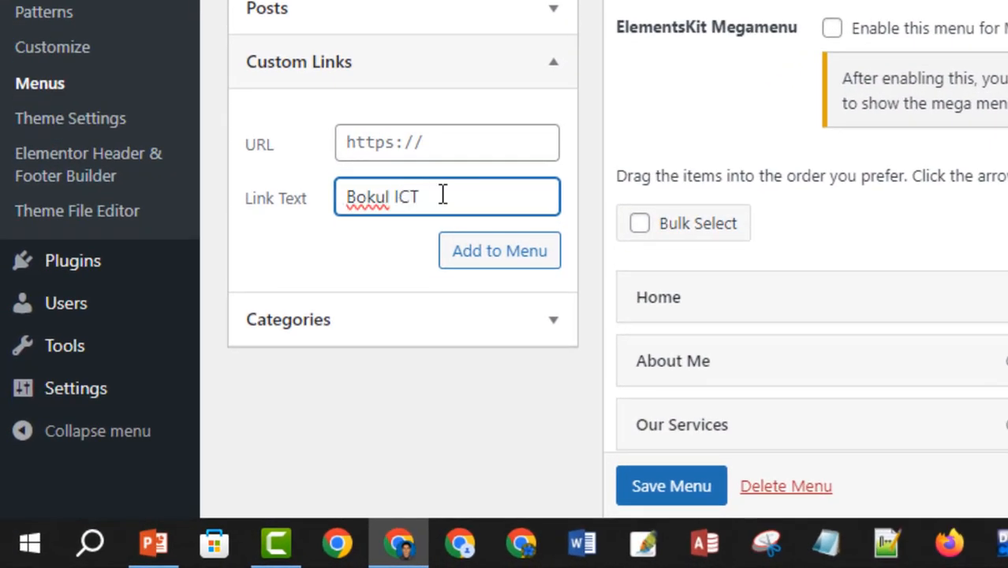
{"action": "left_click", "coordinate": [402, 127]}
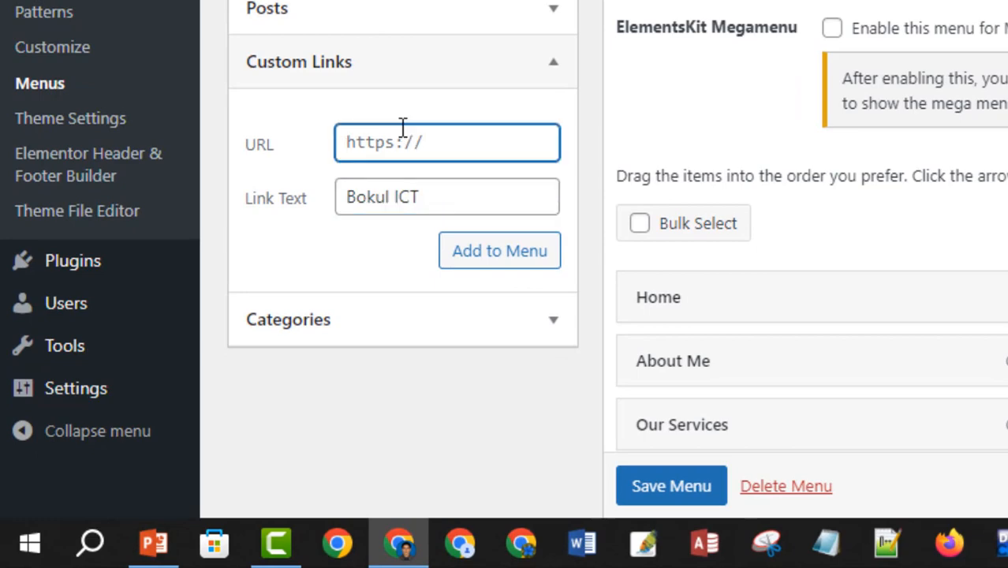
{"action": "type", "text": "#"}
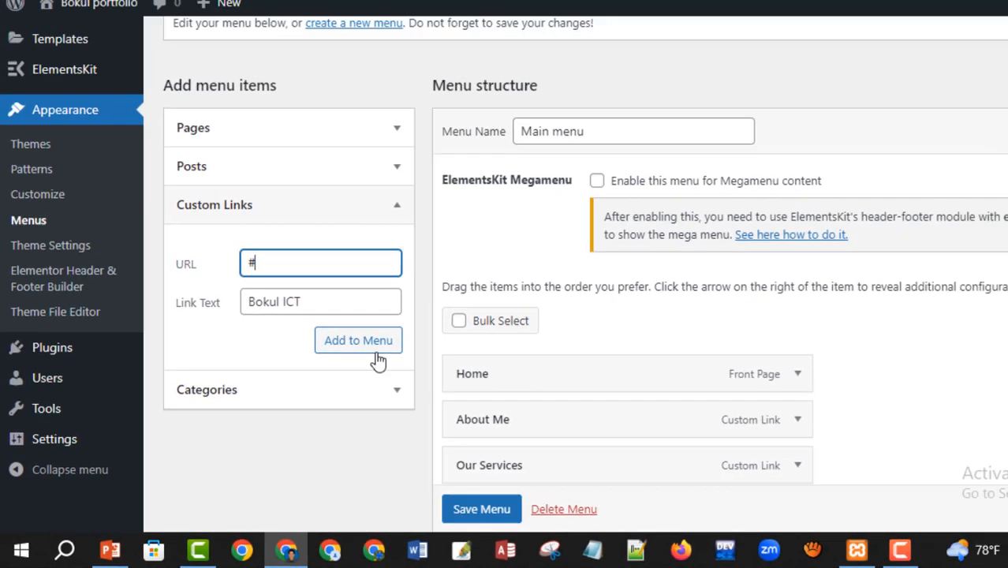
{"action": "left_click", "coordinate": [520, 259]}
Add a custom link with the text "Why me" and URL "#" to the menu
{"action": "left_click", "coordinate": [231, 351]}
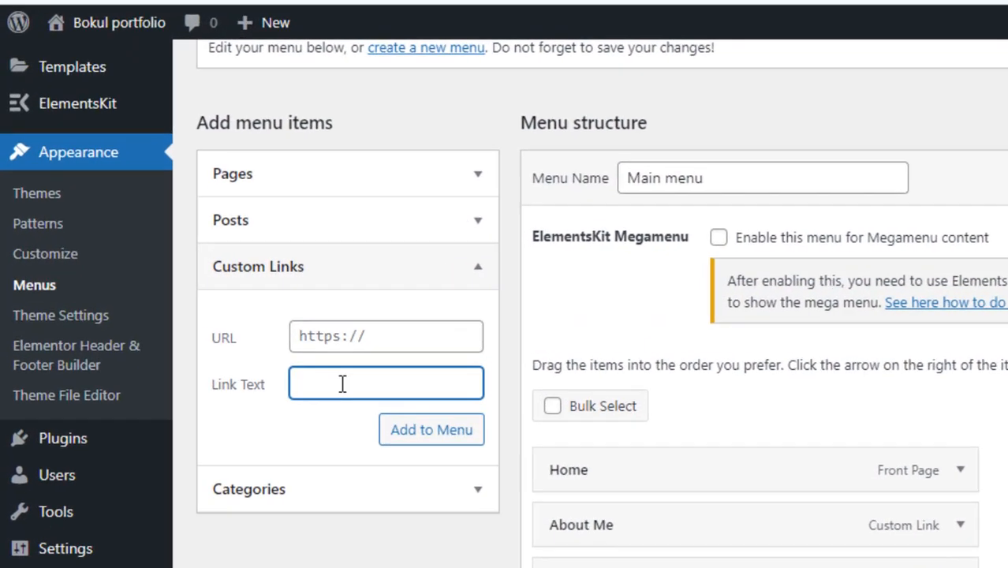
{"action": "type", "text": "Wh"}
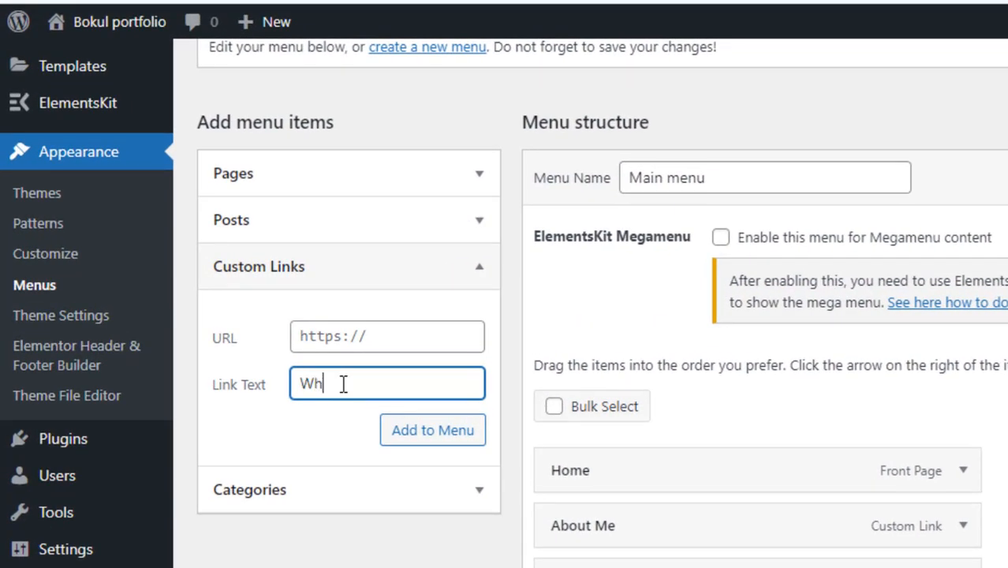
{"action": "type", "text": "y me"}
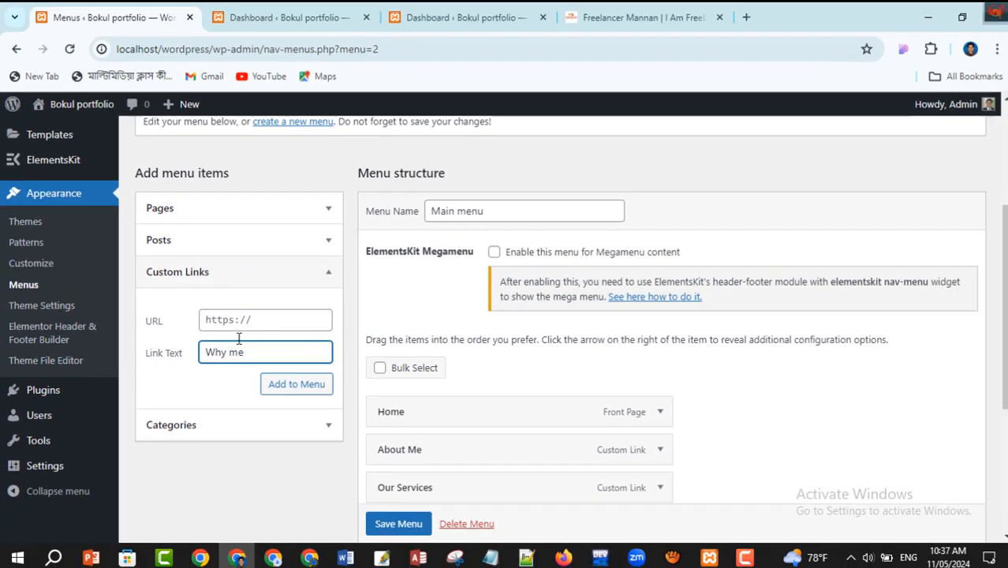
{"action": "left_click", "coordinate": [351, 335]}
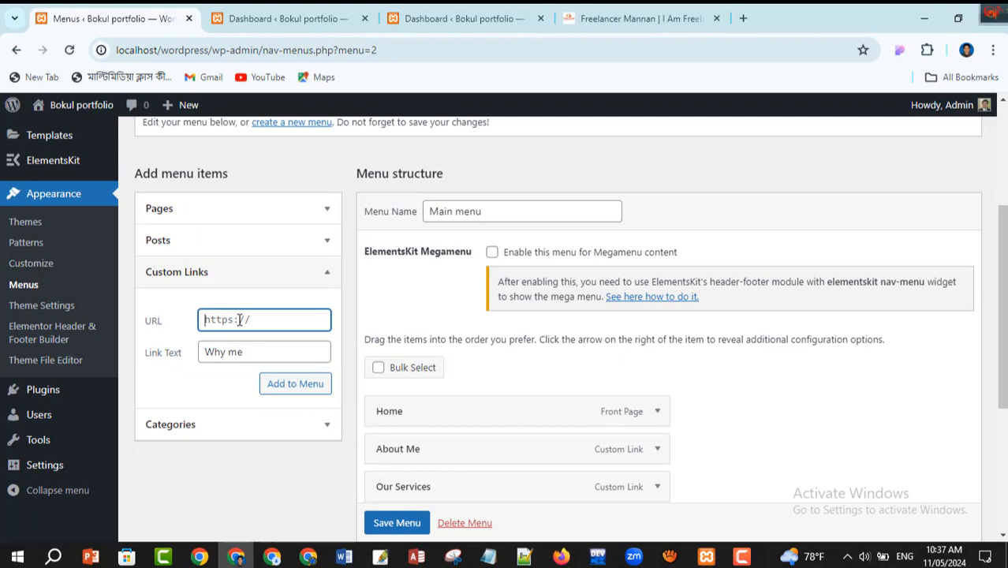
{"action": "type", "text": "#"}
{"action": "left_click", "coordinate": [300, 386]}
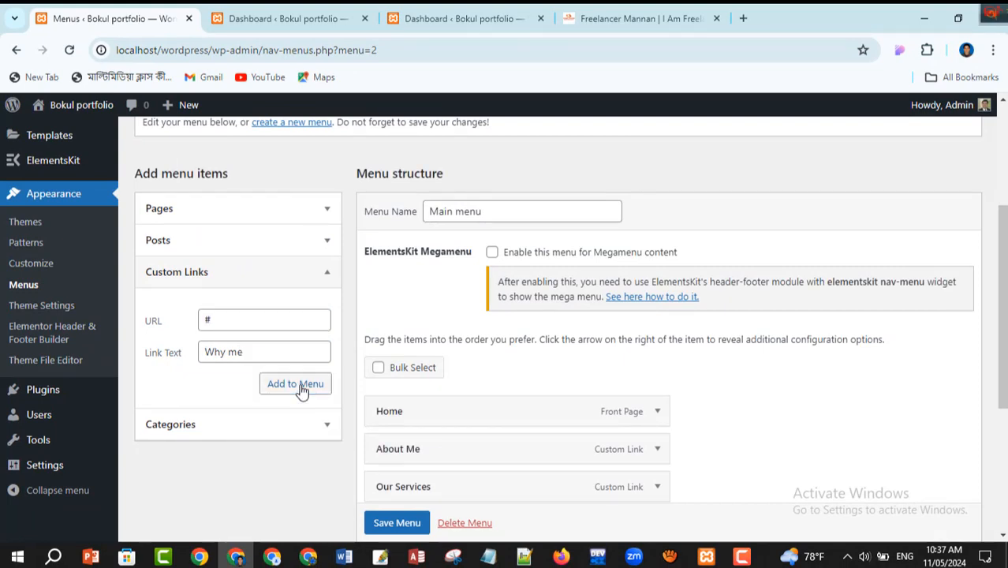
Check the reference site's header menu and add a custom link with the text "Portfolio" and URL "#" to the menu
{"action": "left_click", "coordinate": [639, 18]}
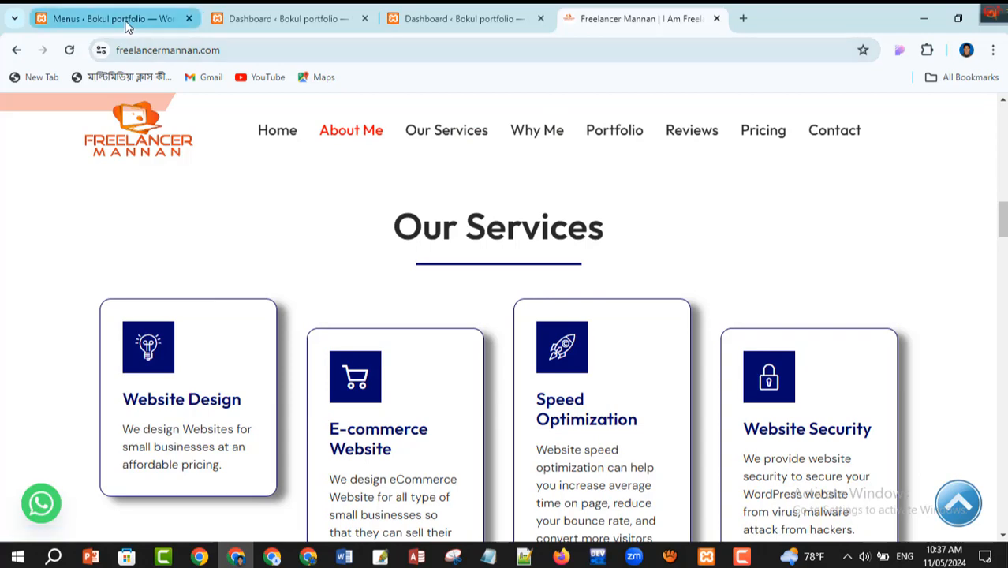
{"action": "left_click", "coordinate": [127, 18]}
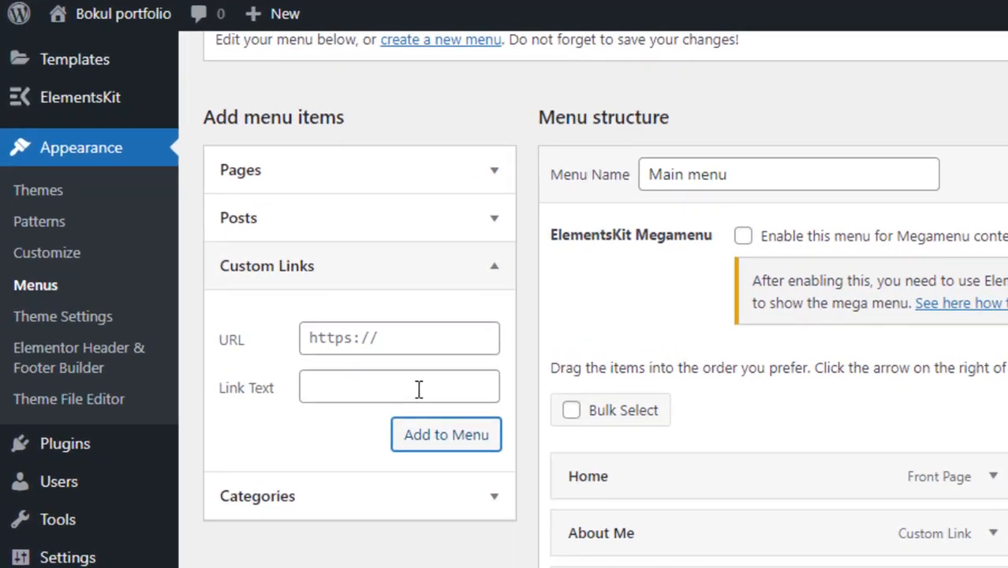
{"action": "left_click", "coordinate": [419, 388]}
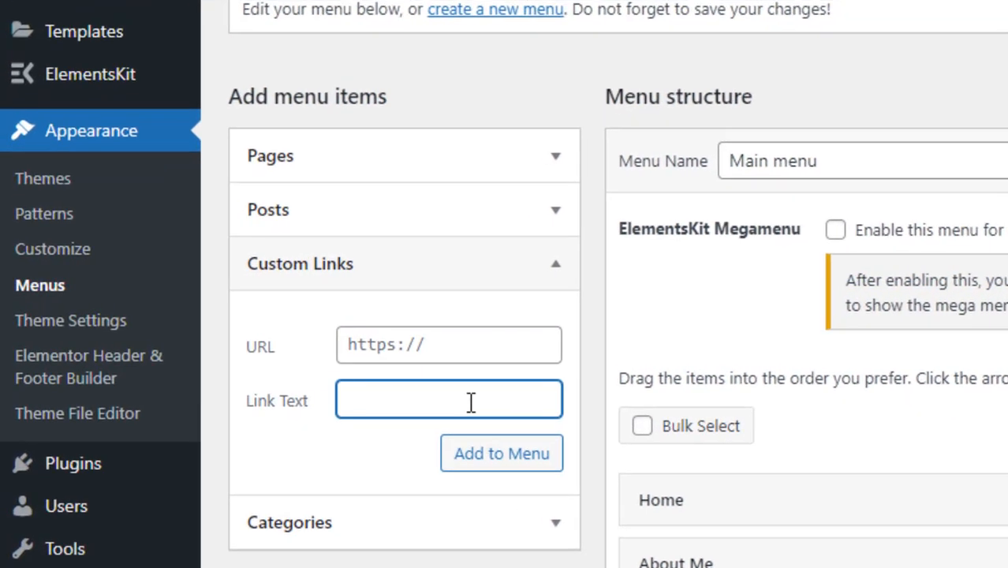
{"action": "type", "text": "Portfo"}
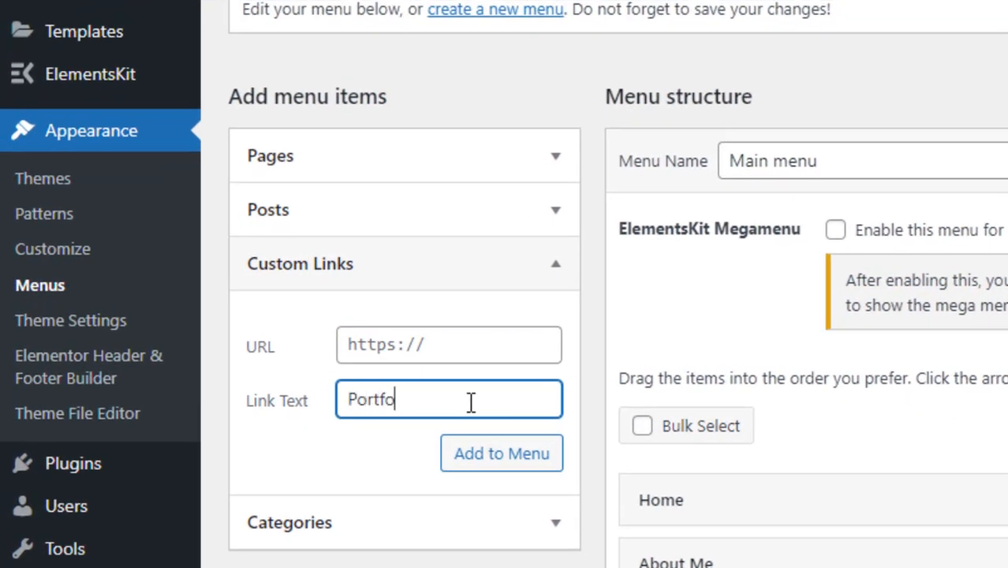
{"action": "type", "text": "lio"}
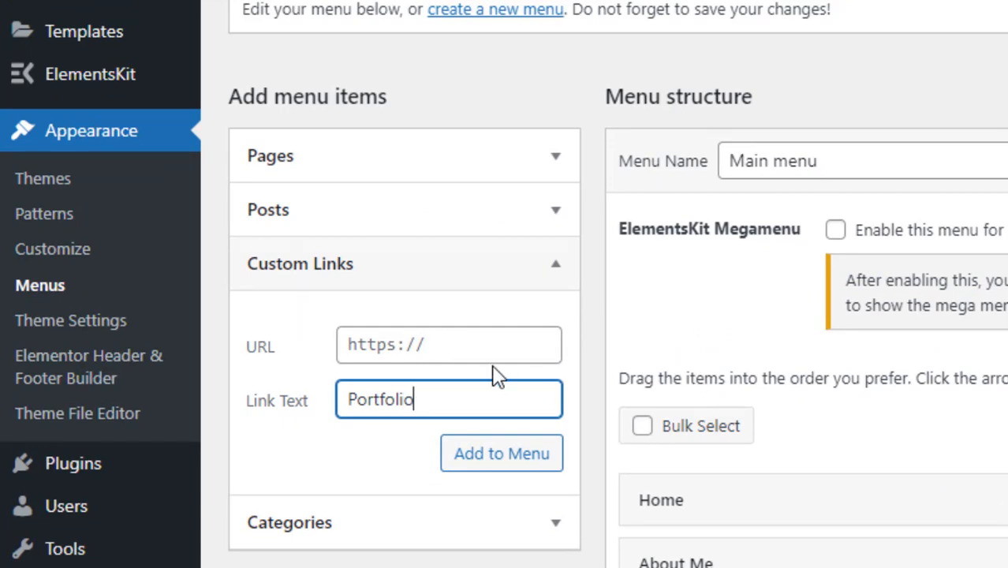
{"action": "left_click", "coordinate": [410, 351]}
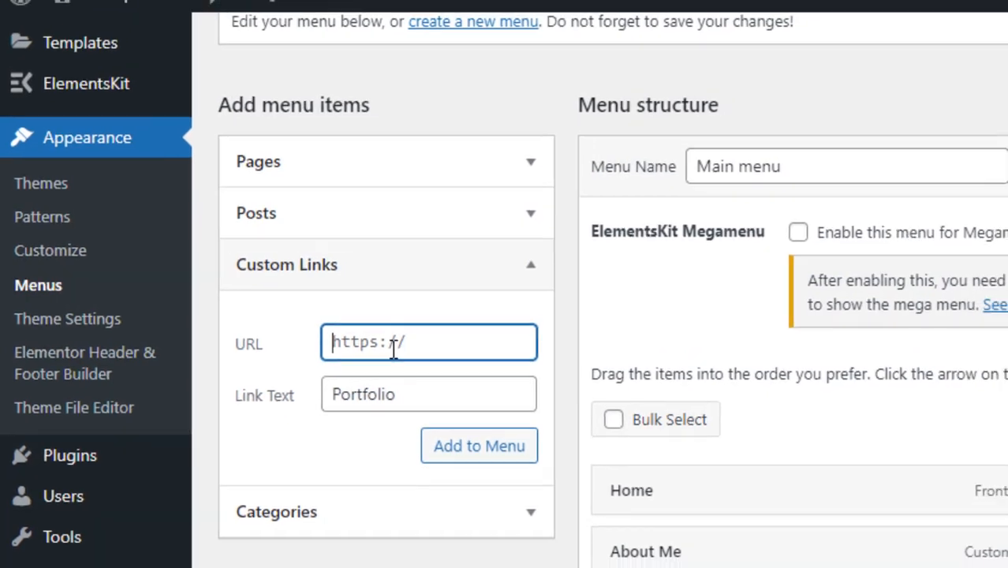
{"action": "type", "text": "#"}
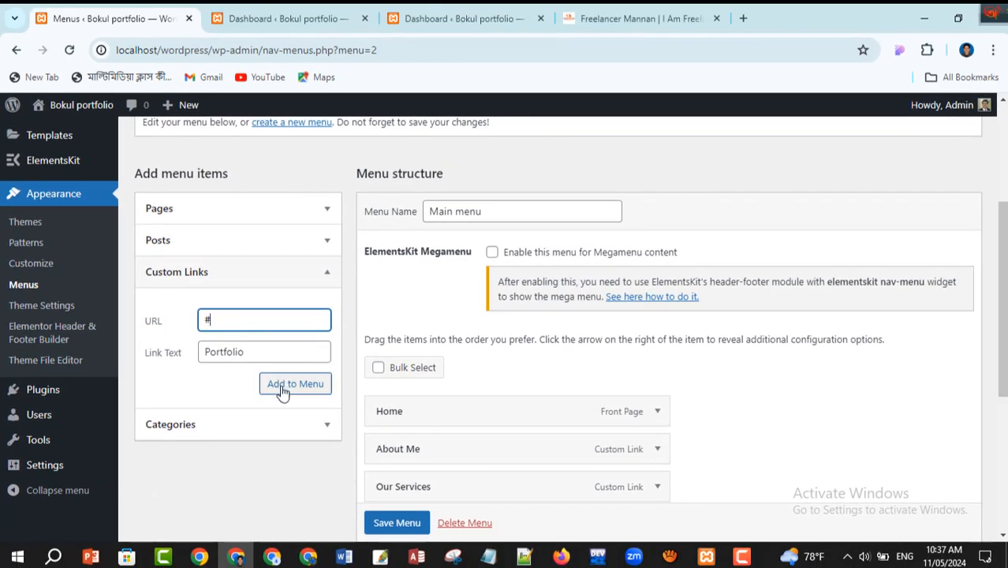
{"action": "left_click", "coordinate": [284, 389]}
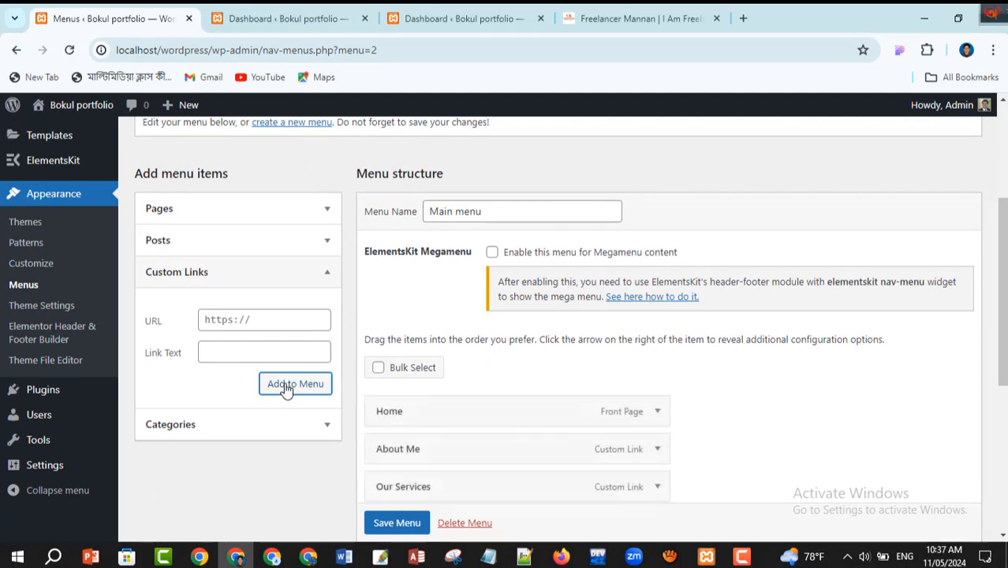
Consult the reference header and add a custom link with the text "Reviews" and URL "#" to the menu
{"action": "left_click", "coordinate": [648, 19]}
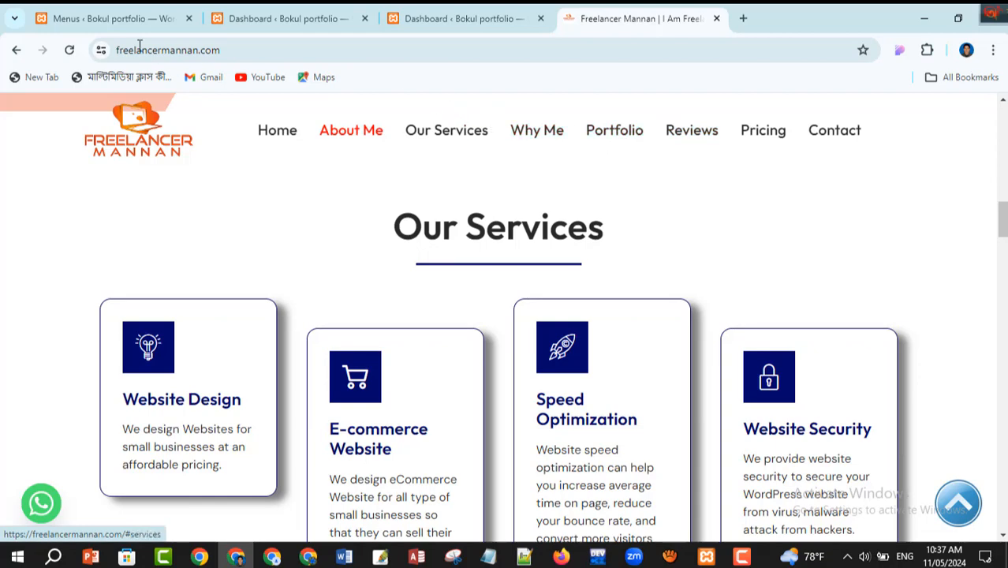
{"action": "left_click", "coordinate": [99, 18]}
{"action": "left_click", "coordinate": [242, 351]}
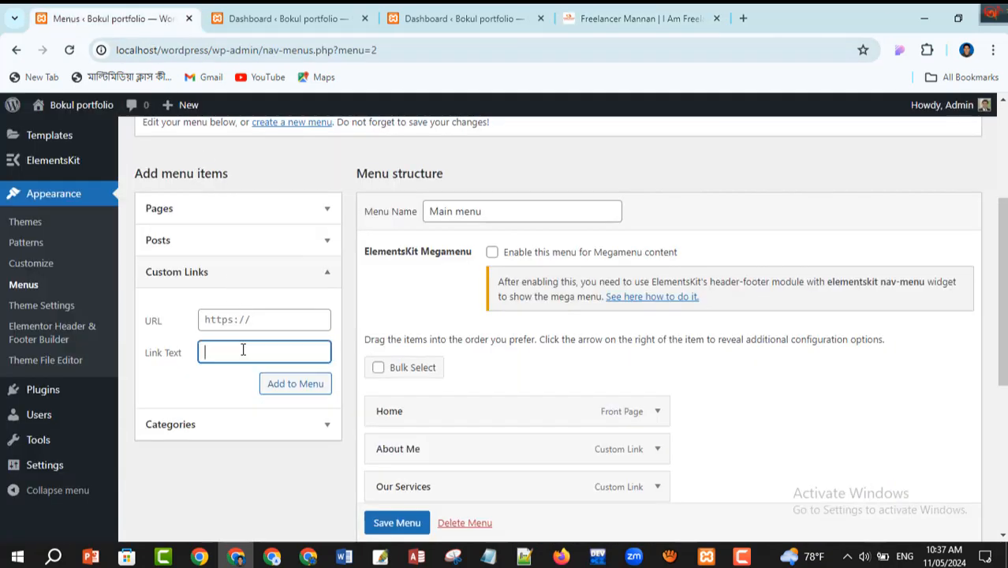
{"action": "type", "text": "Reviews"}
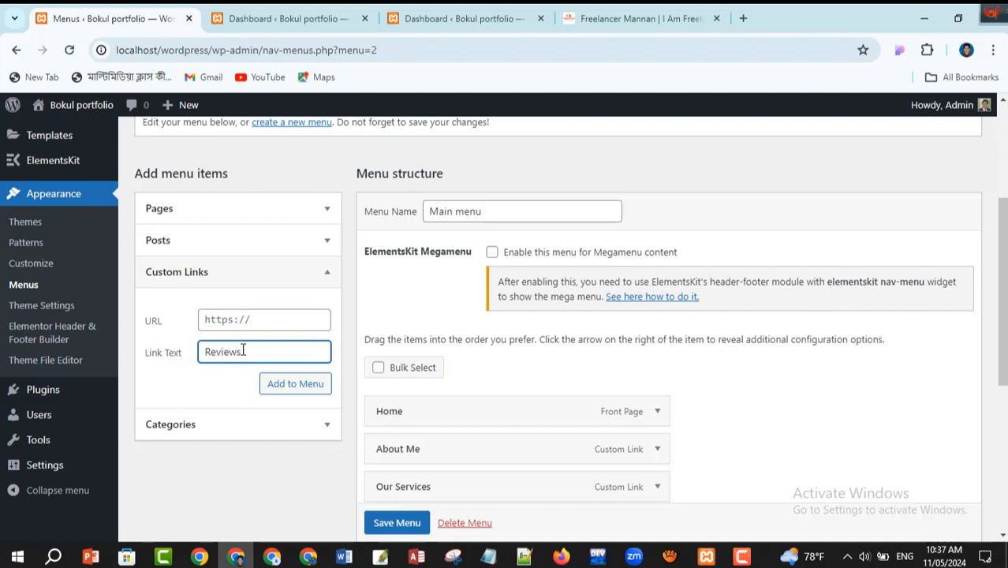
{"action": "left_click", "coordinate": [217, 316]}
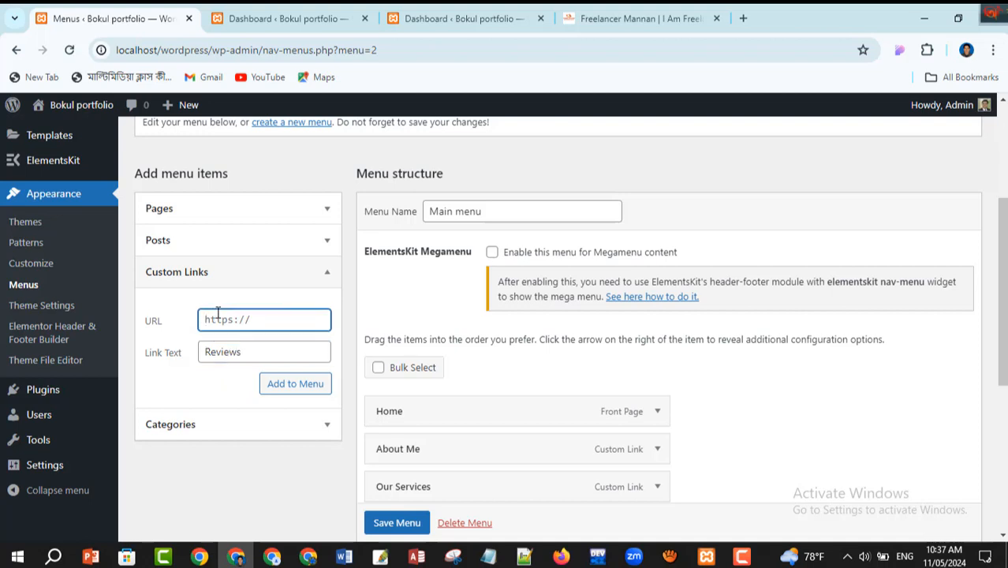
{"action": "type", "text": "#"}
{"action": "left_click", "coordinate": [293, 383]}
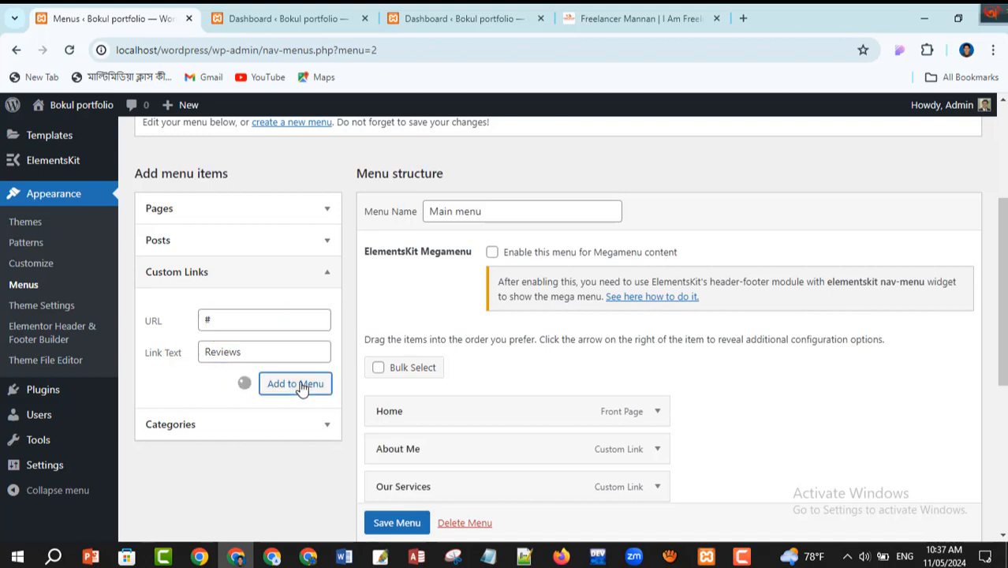
Consult the reference header and add a custom link with the text "Contact" and URL "#" to the menu
{"action": "left_click", "coordinate": [651, 18]}
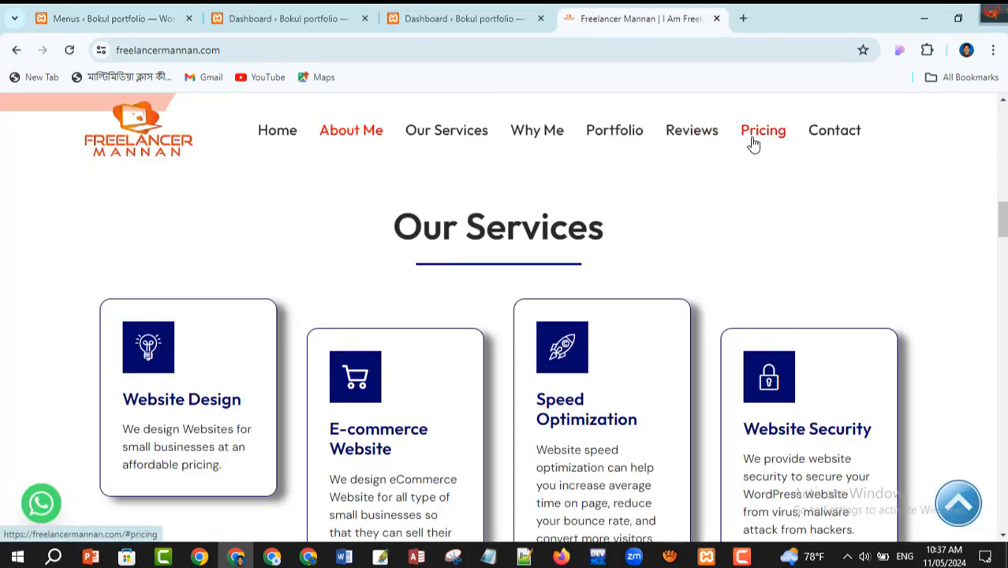
{"action": "left_click", "coordinate": [116, 18]}
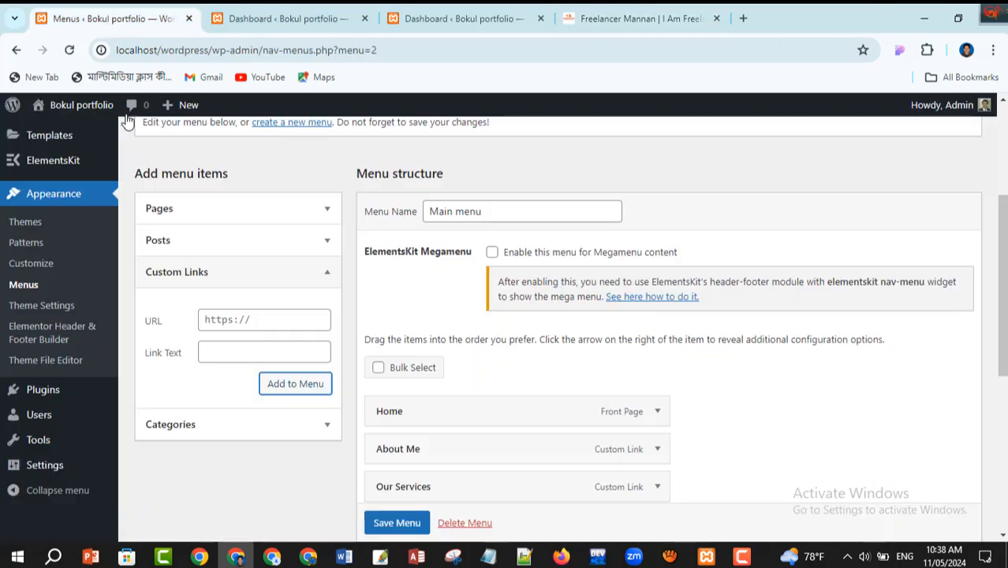
{"action": "left_click", "coordinate": [227, 352]}
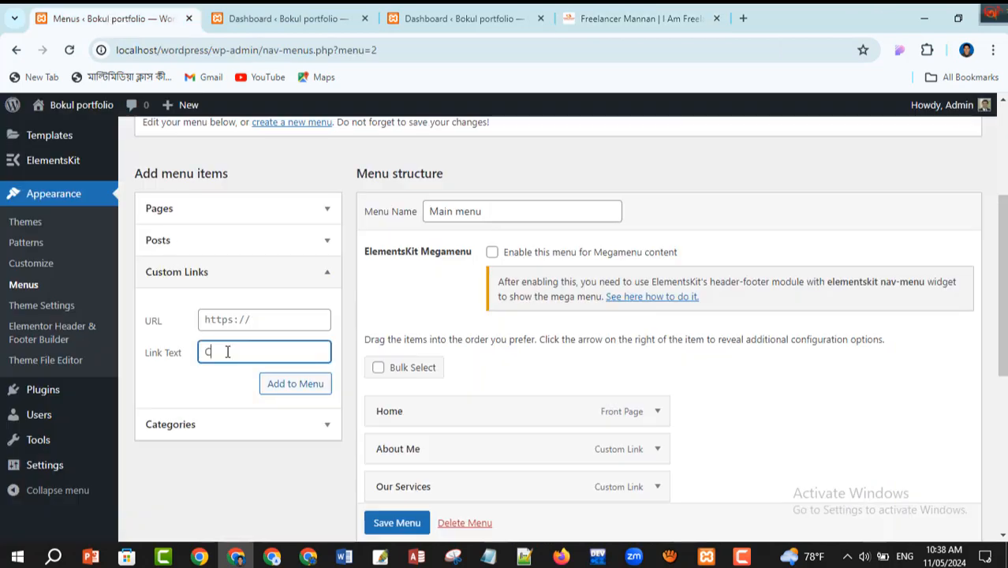
{"action": "type", "text": "Contact"}
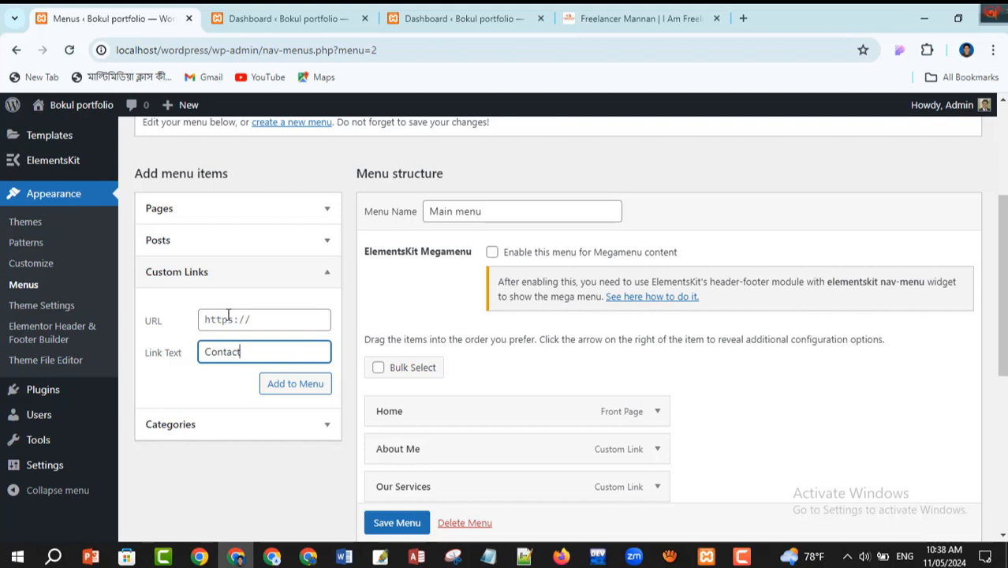
{"action": "left_click", "coordinate": [228, 314]}
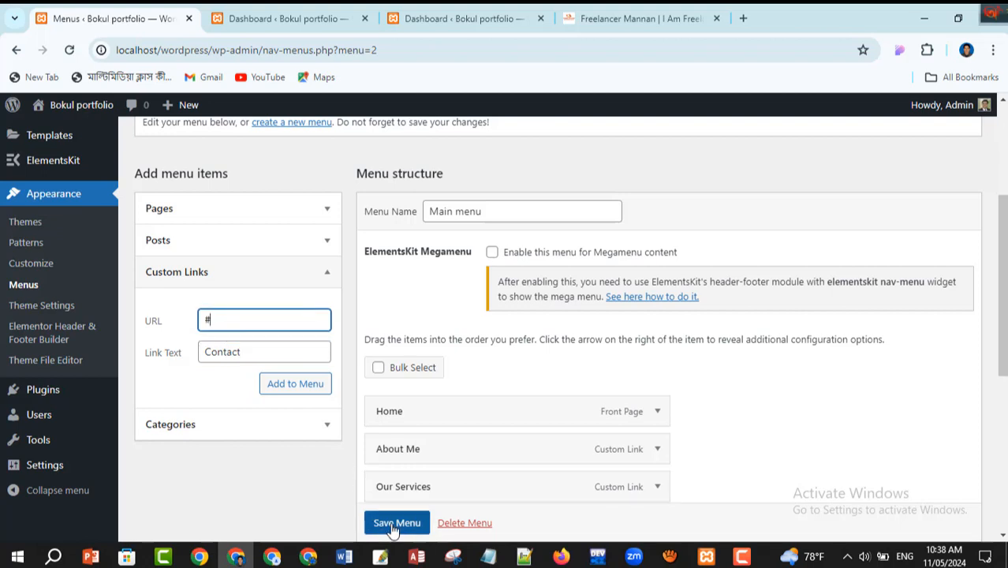
{"action": "left_click", "coordinate": [303, 387]}
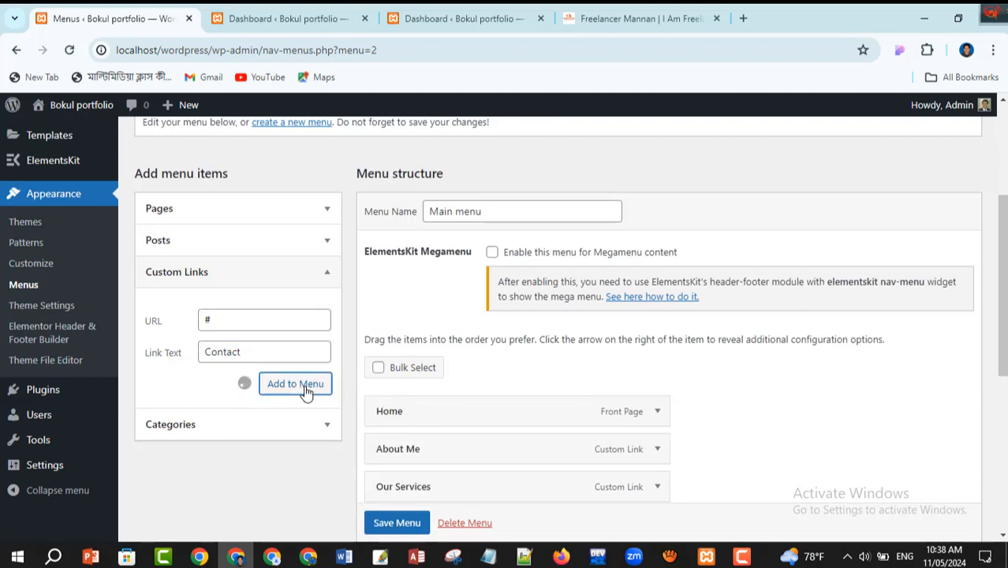
Compare the complete list of menu items with the reference site's header menu and save Main menu
{"action": "scroll", "coordinate": [529, 398], "scroll_direction": "down", "scroll_amount": 2}
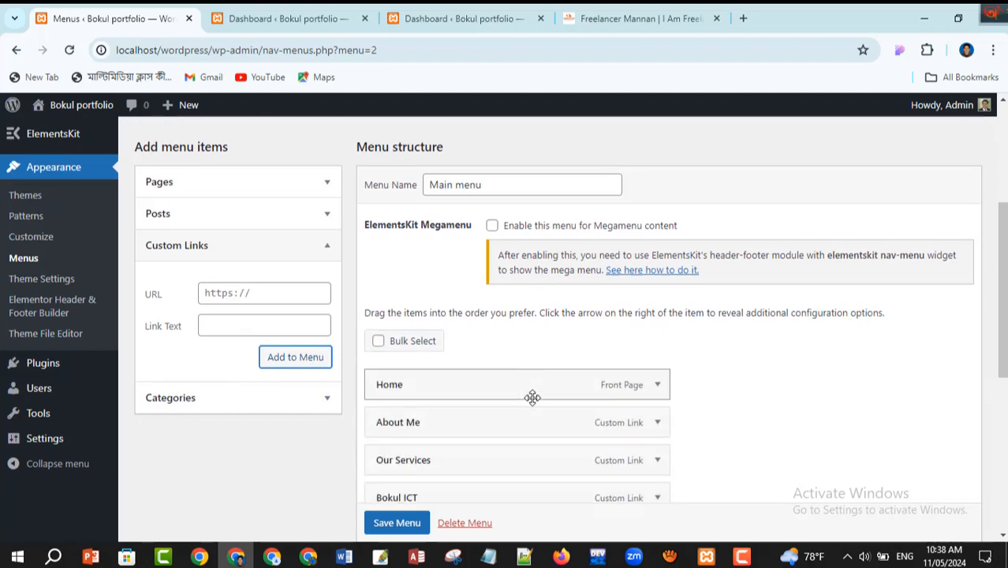
{"action": "scroll", "coordinate": [531, 396], "scroll_direction": "down", "scroll_amount": 3}
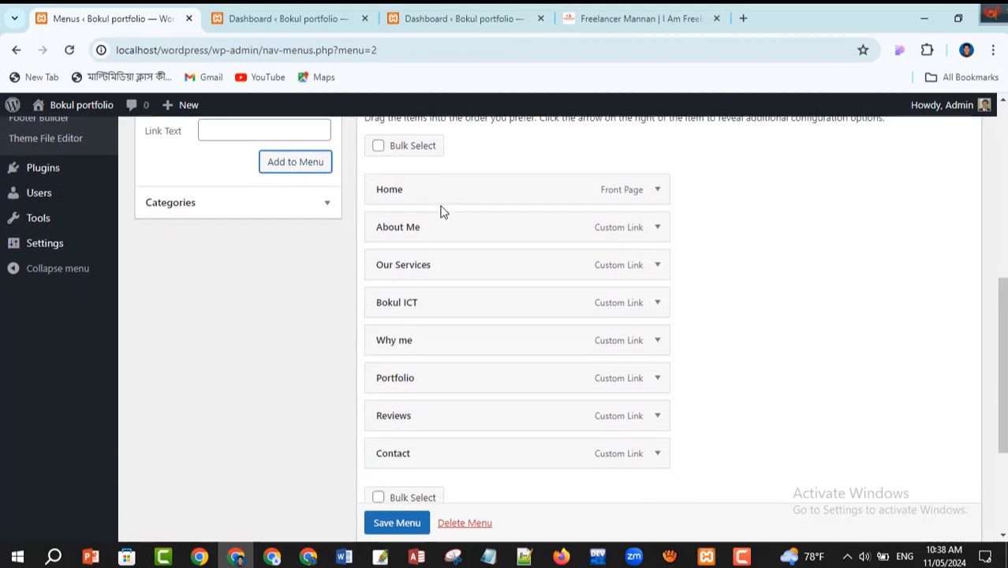
{"action": "left_click", "coordinate": [666, 19]}
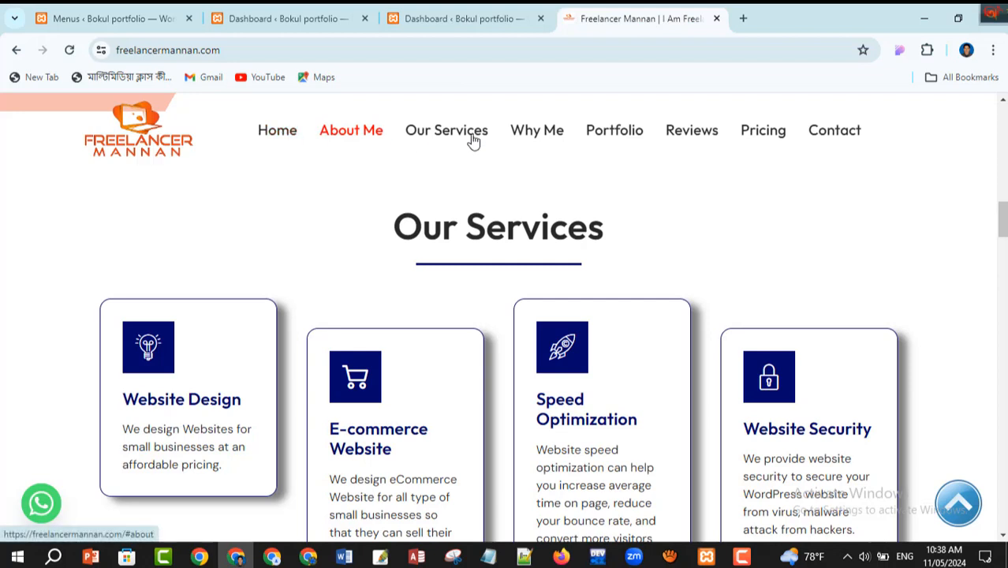
{"action": "left_click", "coordinate": [111, 19]}
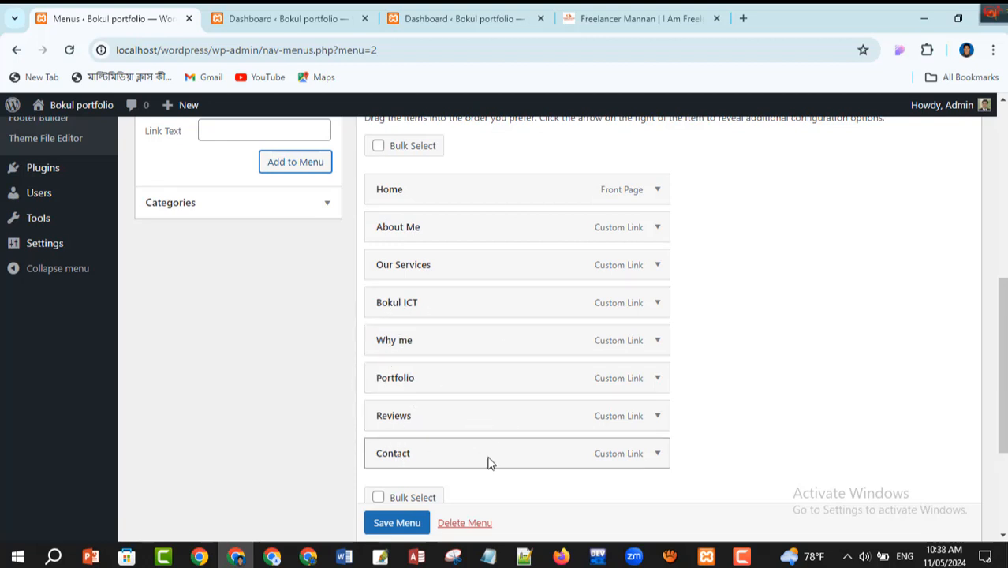
{"action": "scroll", "coordinate": [514, 465], "scroll_direction": "down", "scroll_amount": 1}
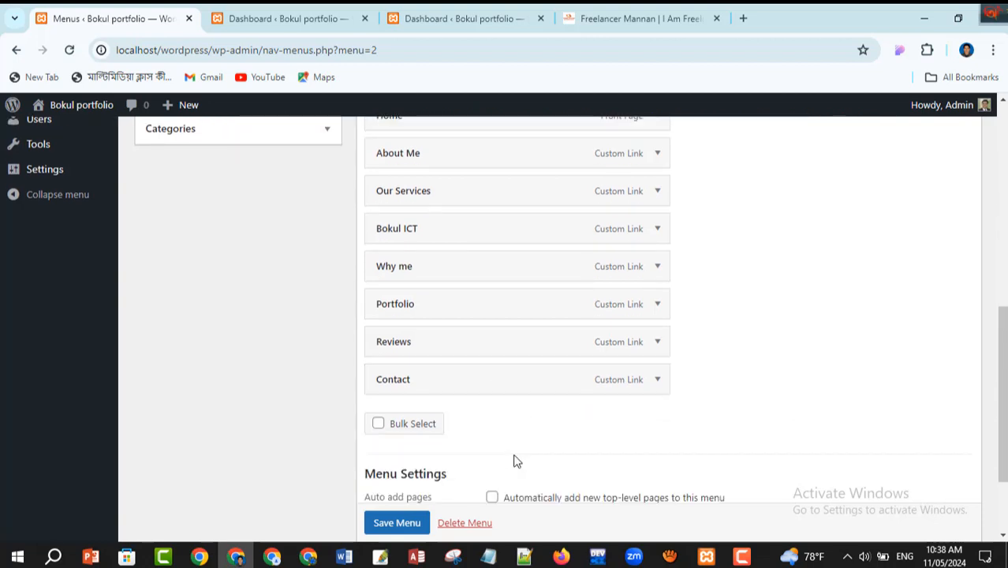
{"action": "scroll", "coordinate": [395, 529], "scroll_direction": "down", "scroll_amount": 1}
{"action": "left_click", "coordinate": [395, 524]}
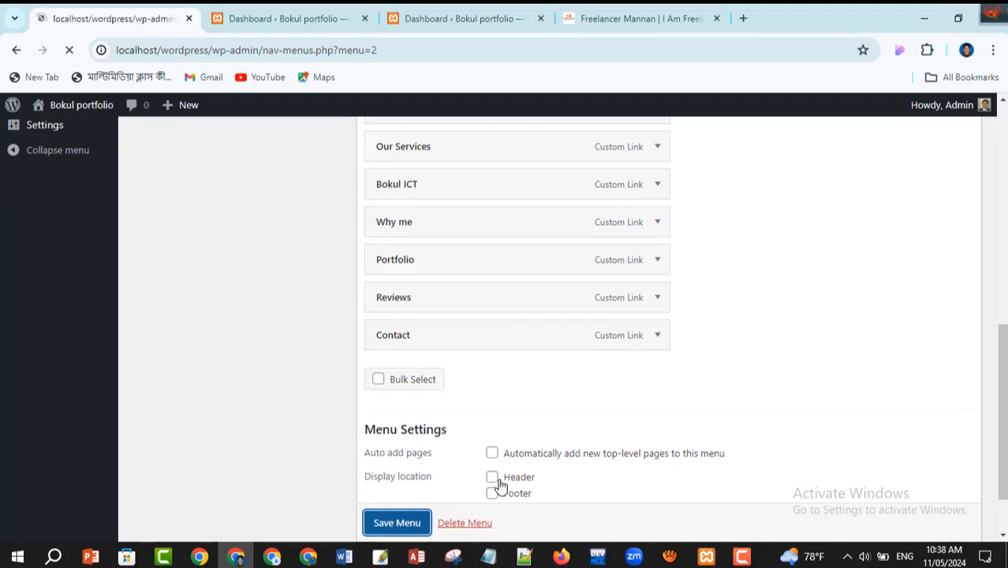
Set Main menu's display location to Header, after another look at the reference header, and save the menu
{"action": "scroll", "coordinate": [496, 476], "scroll_direction": "down", "scroll_amount": 10}
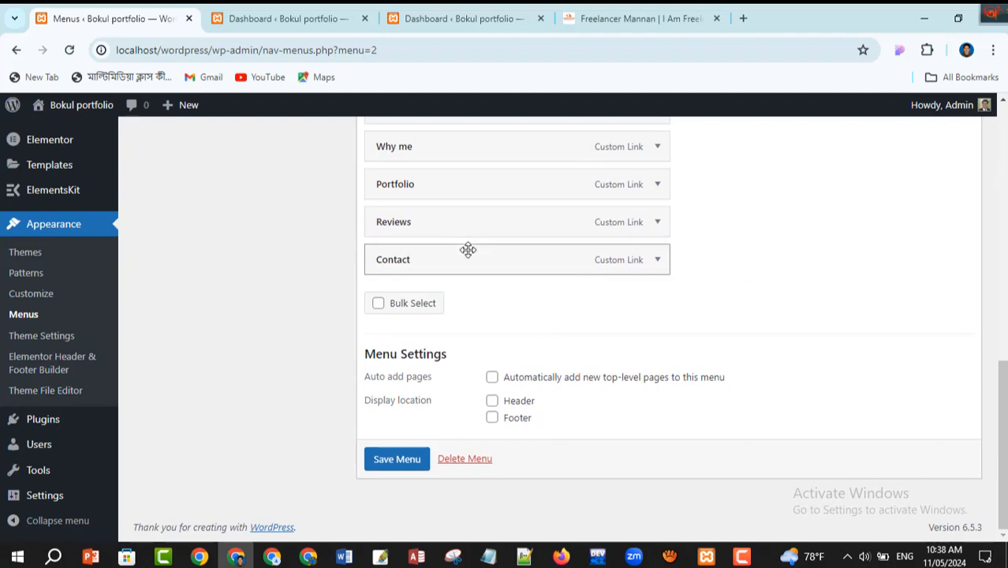
{"action": "scroll", "coordinate": [467, 250], "scroll_direction": "up", "scroll_amount": 3}
{"action": "left_click", "coordinate": [670, 20]}
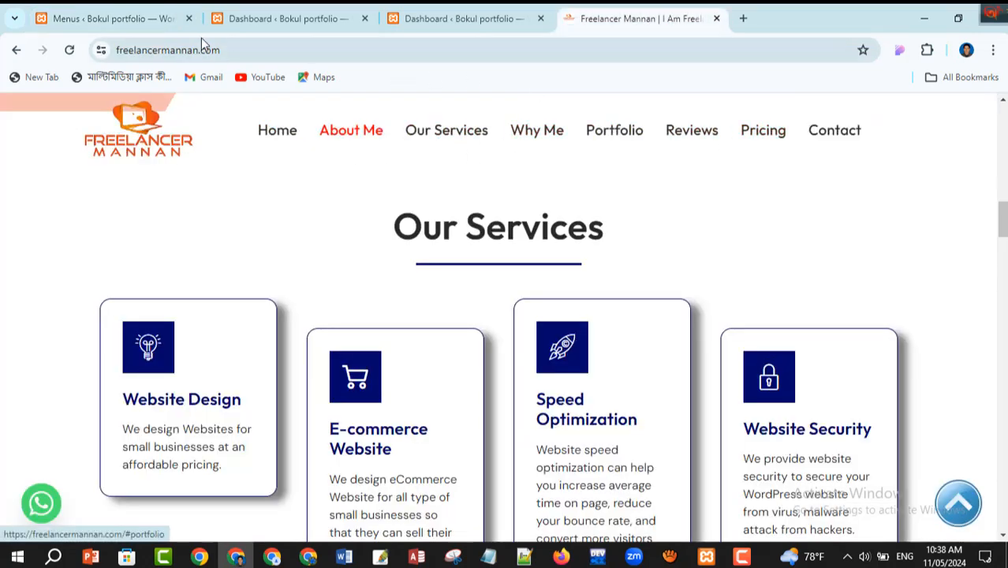
{"action": "left_click", "coordinate": [123, 19]}
{"action": "scroll", "coordinate": [507, 475], "scroll_direction": "down", "scroll_amount": 3}
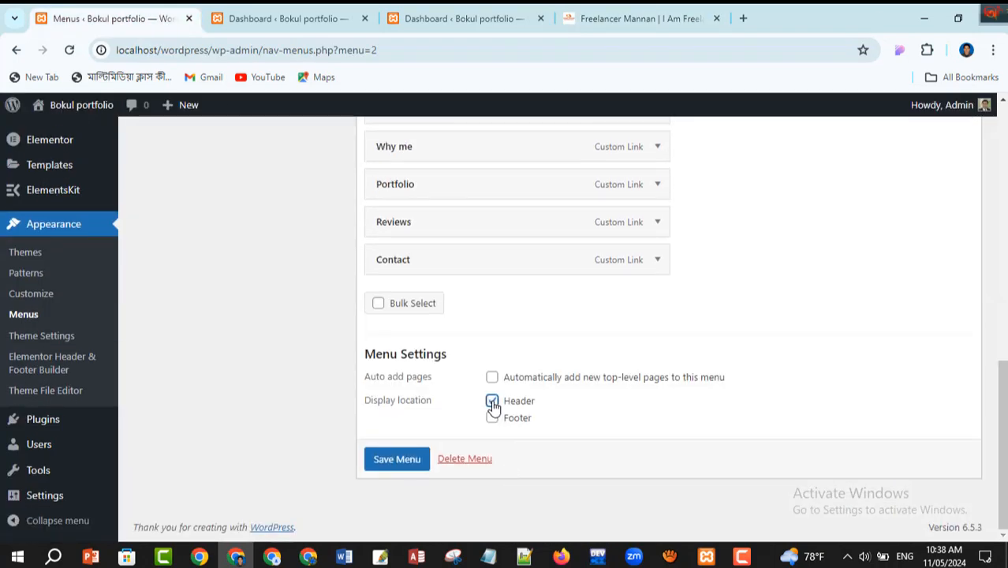
{"action": "left_click", "coordinate": [391, 459]}
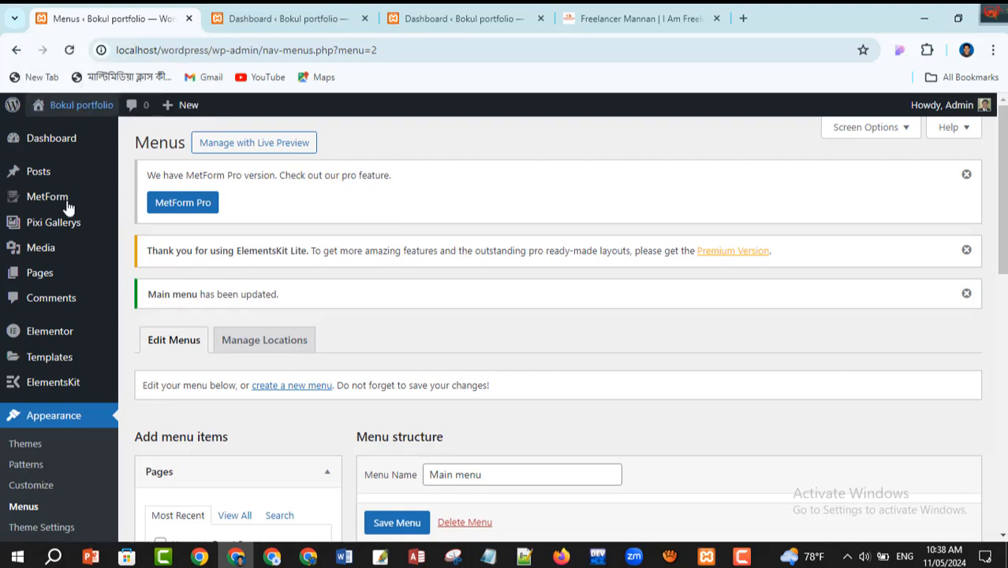
Review the reference site's header and open the Elementor Header & Footer Builder template list in the WordPress admin
{"action": "mouse_move", "coordinate": [37, 168]}
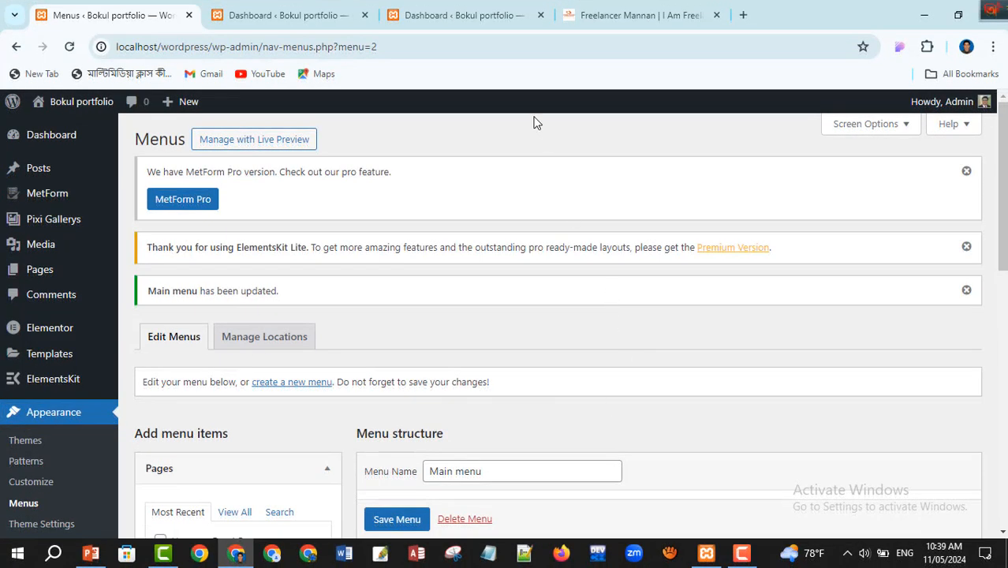
{"action": "left_click", "coordinate": [632, 21]}
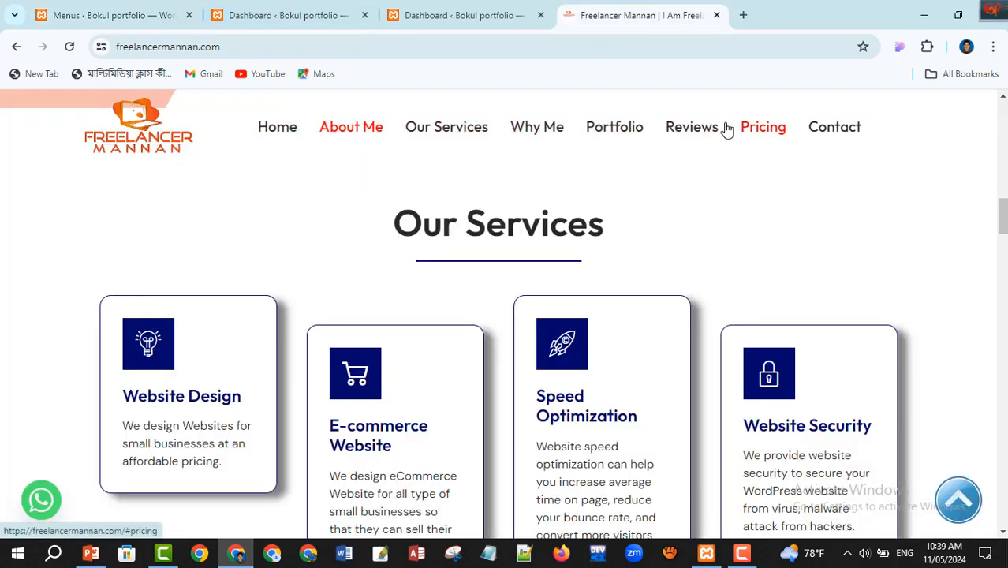
{"action": "left_click", "coordinate": [120, 22]}
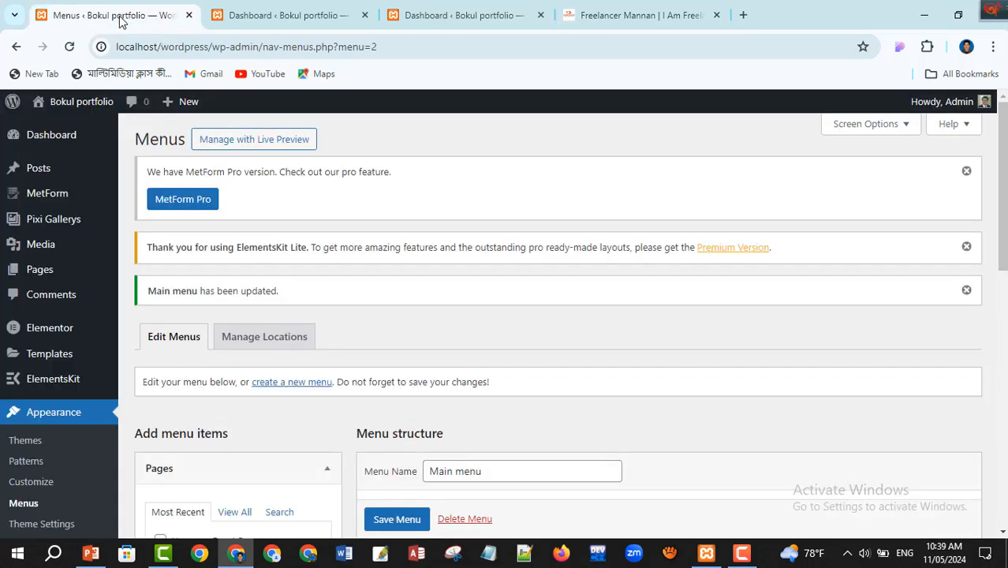
{"action": "mouse_move", "coordinate": [59, 141]}
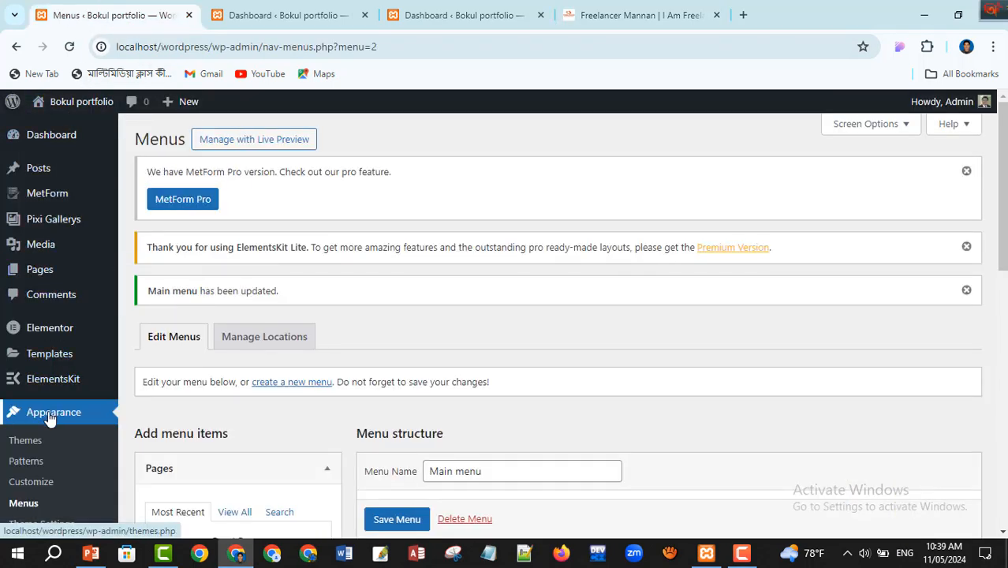
{"action": "scroll", "coordinate": [49, 418], "scroll_direction": "down", "scroll_amount": 2}
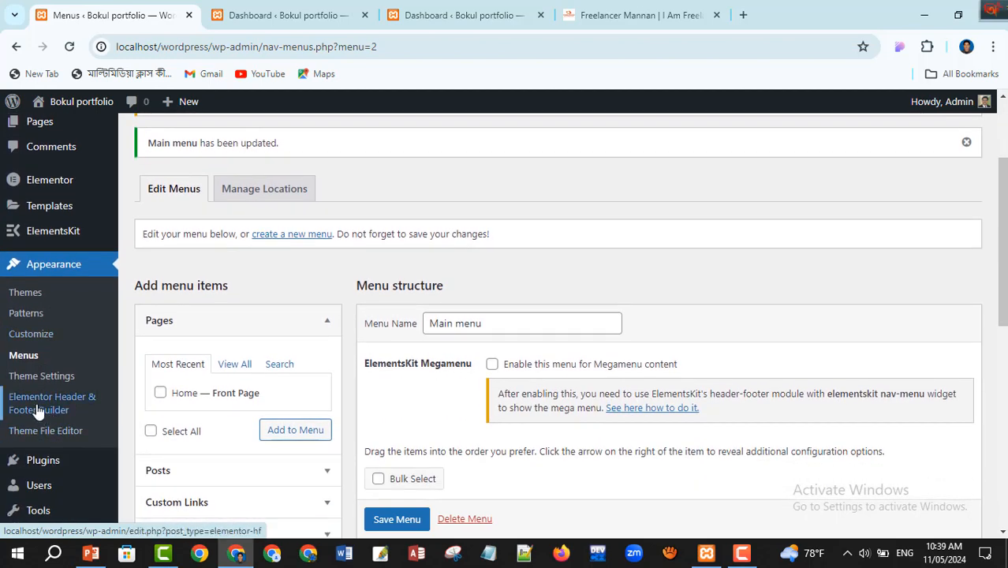
{"action": "left_click", "coordinate": [37, 410]}
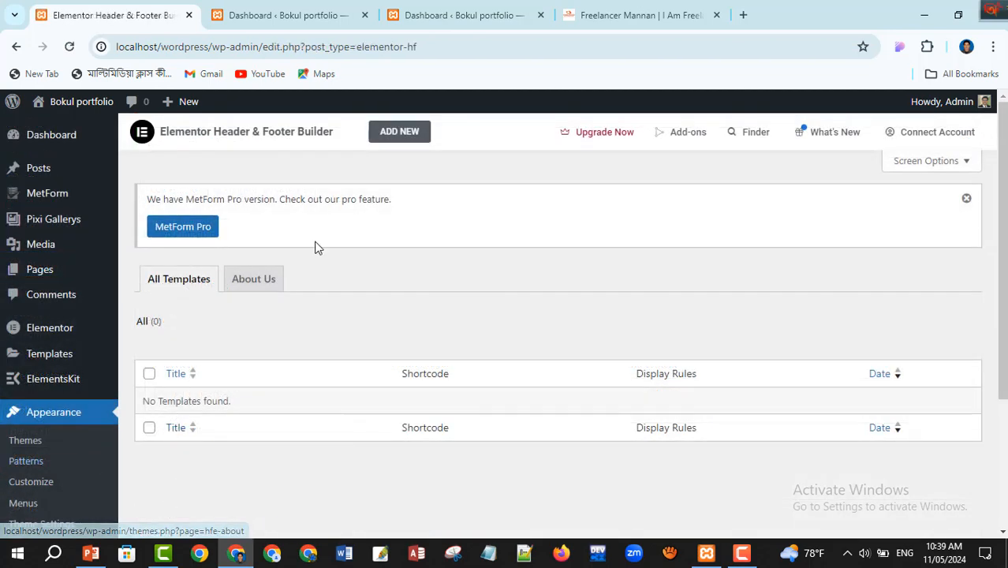
Start a new header/footer template and answer the setup questions with WordPress level Beginner and website for Myself/My company
{"action": "left_click", "coordinate": [390, 134]}
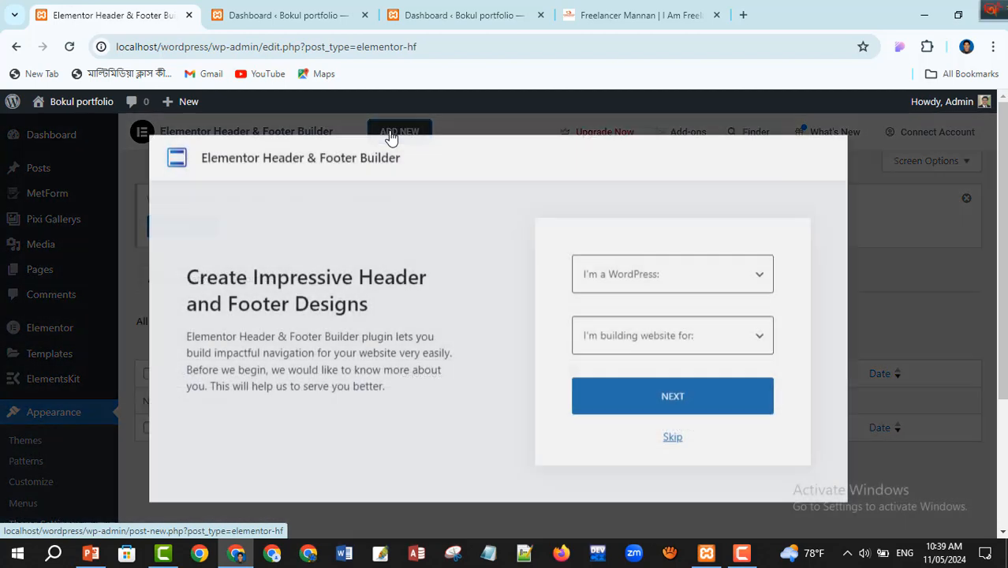
{"action": "left_click", "coordinate": [619, 276]}
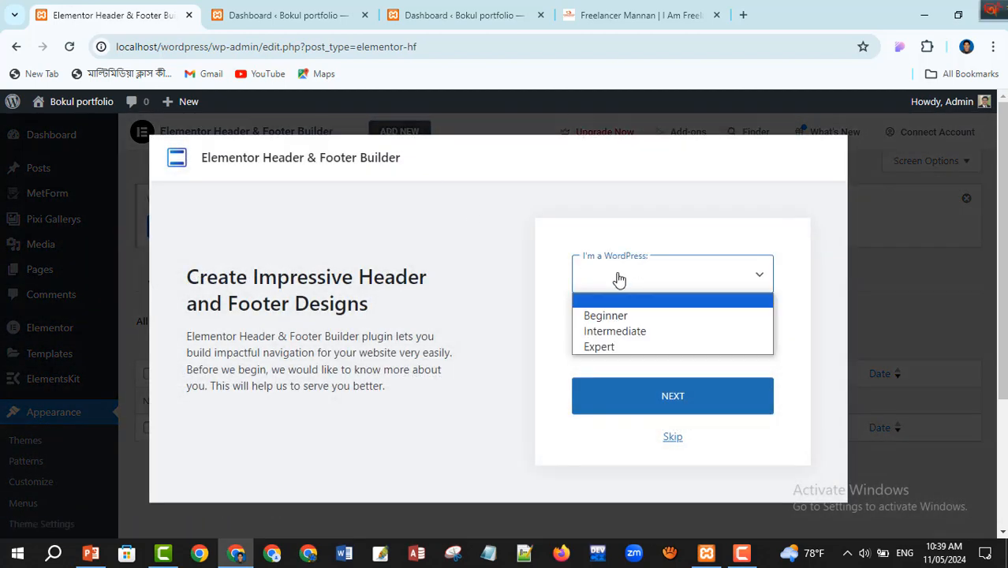
{"action": "left_click", "coordinate": [604, 315]}
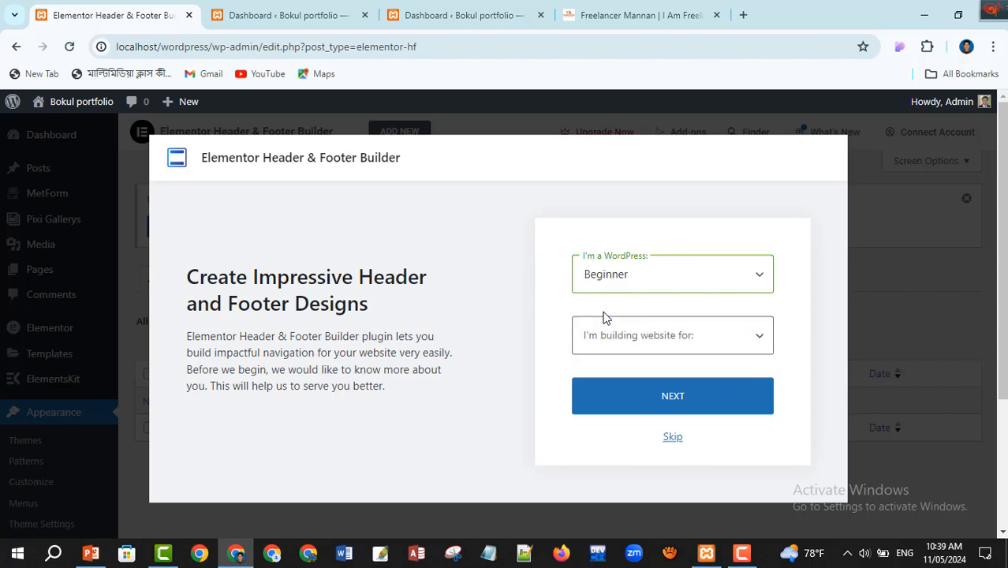
{"action": "left_click", "coordinate": [600, 340]}
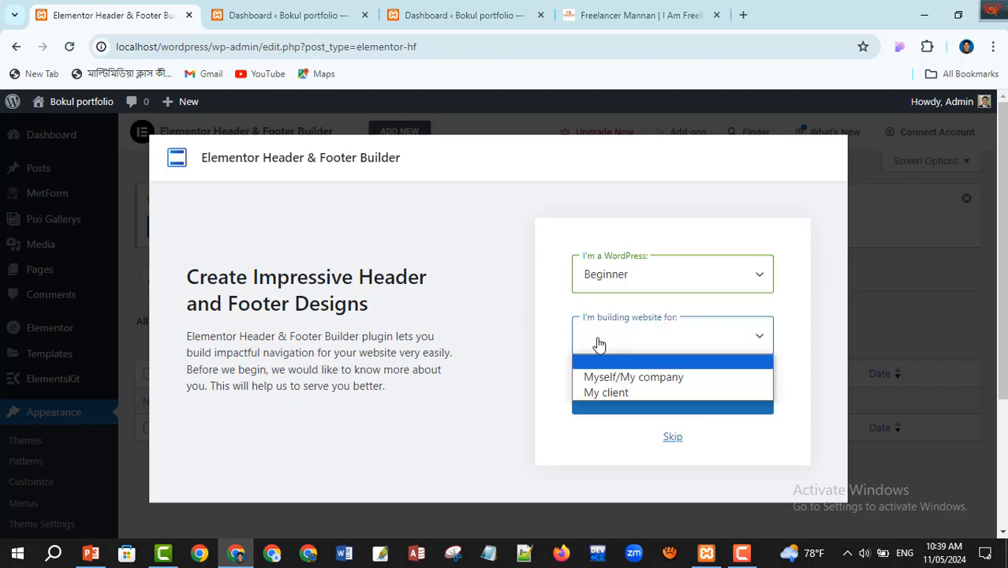
{"action": "left_click", "coordinate": [600, 379]}
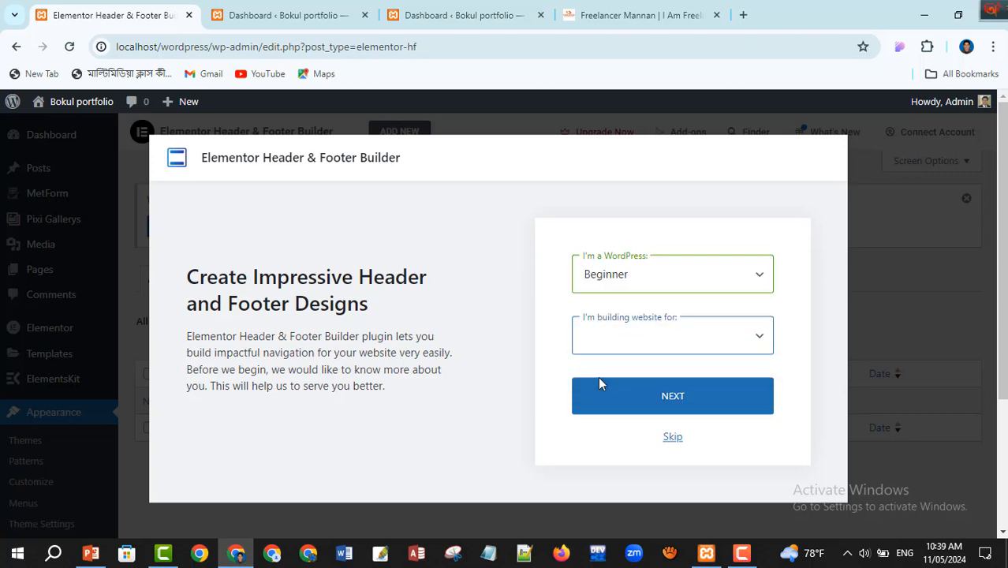
{"action": "left_click", "coordinate": [668, 406]}
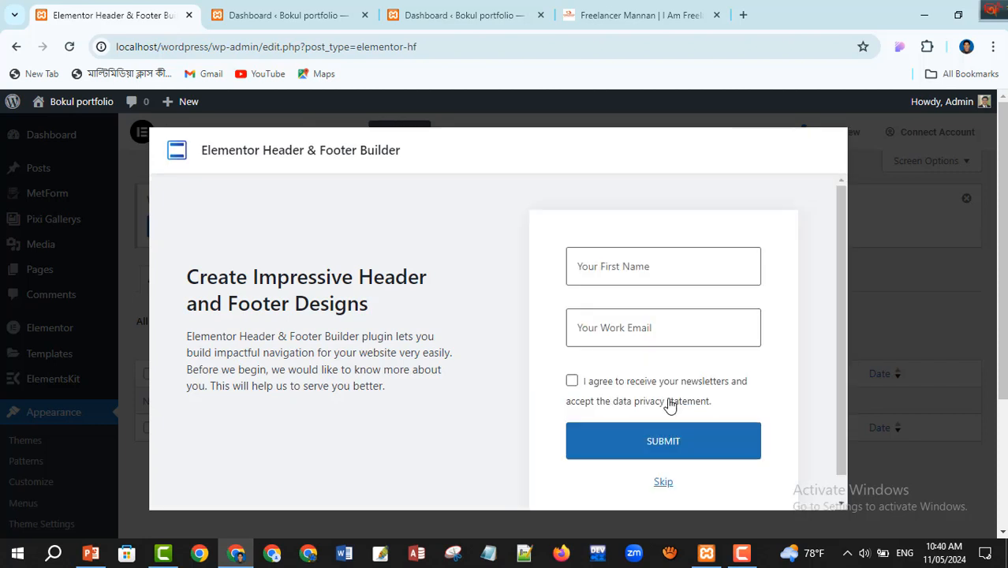
Fill in the first name and work email in the setup form and submit it to reach the new template form
{"action": "left_click", "coordinate": [593, 272]}
{"action": "type", "text": "bokul"}
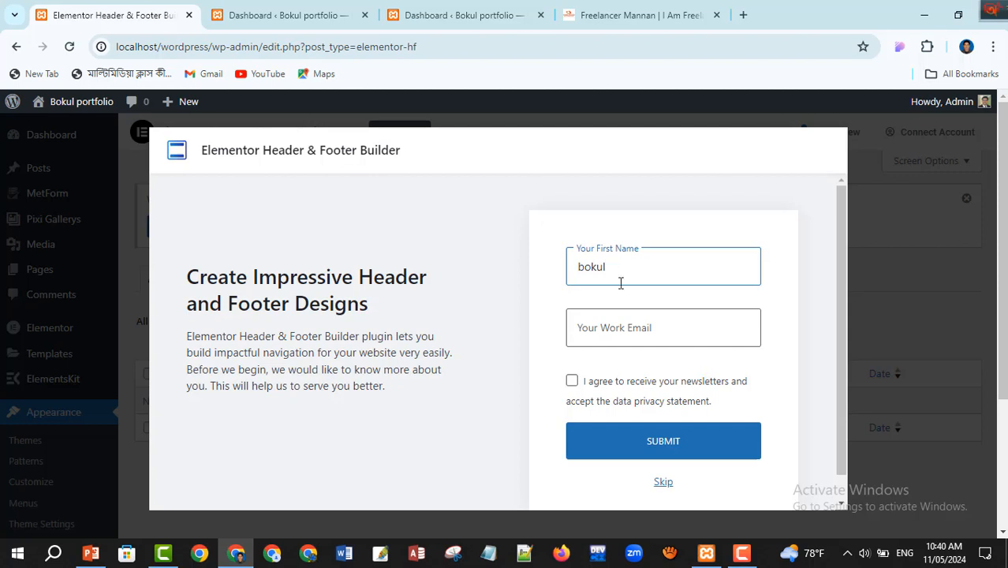
{"action": "left_click", "coordinate": [641, 327]}
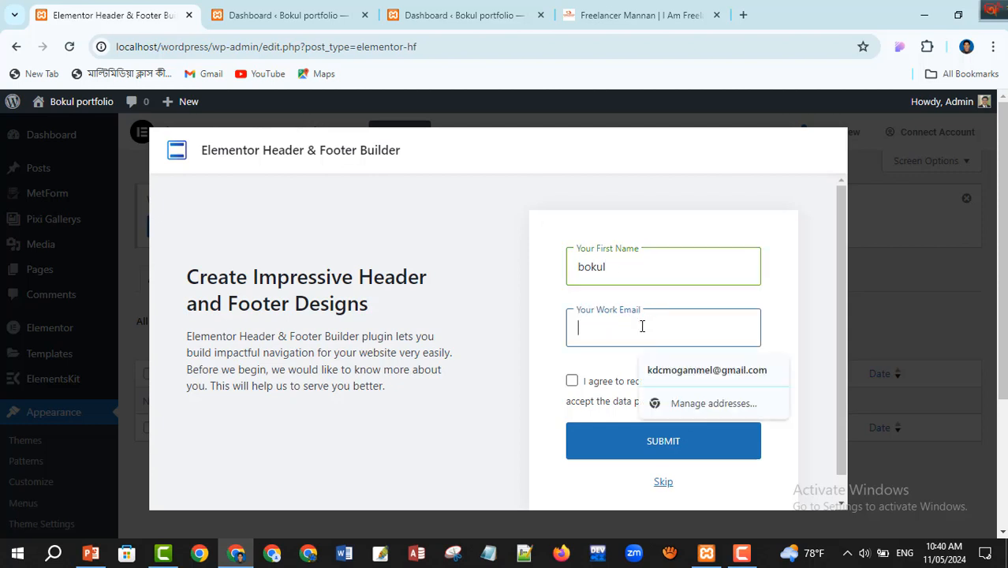
{"action": "left_click", "coordinate": [671, 367]}
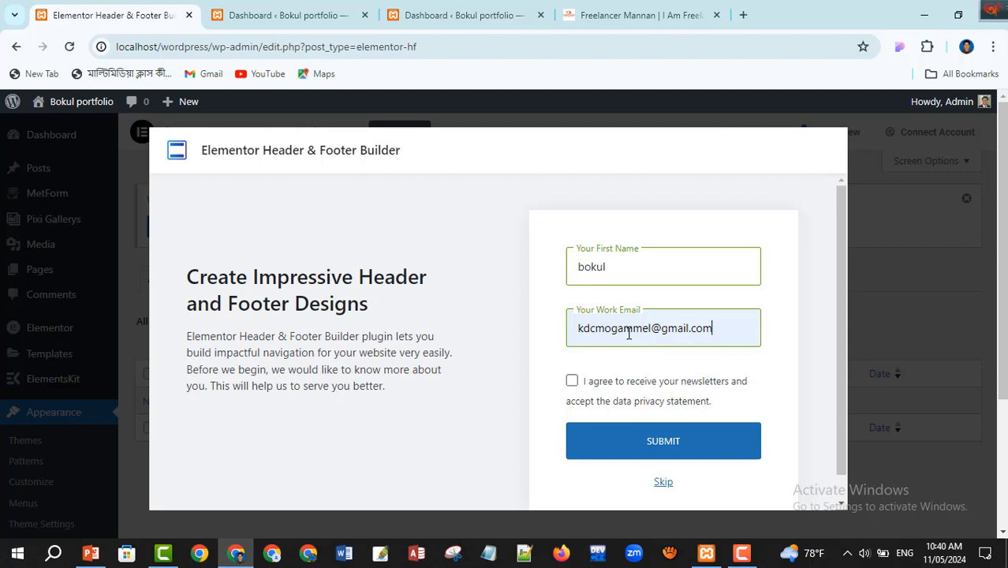
{"action": "left_click", "coordinate": [661, 441]}
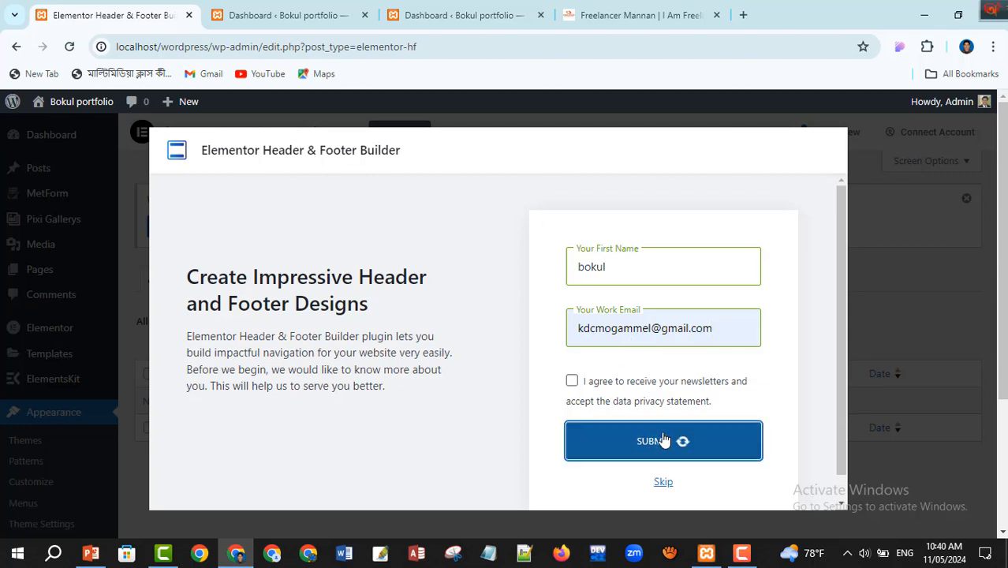
{"action": "scroll", "coordinate": [661, 439], "scroll_direction": "down", "scroll_amount": 1}
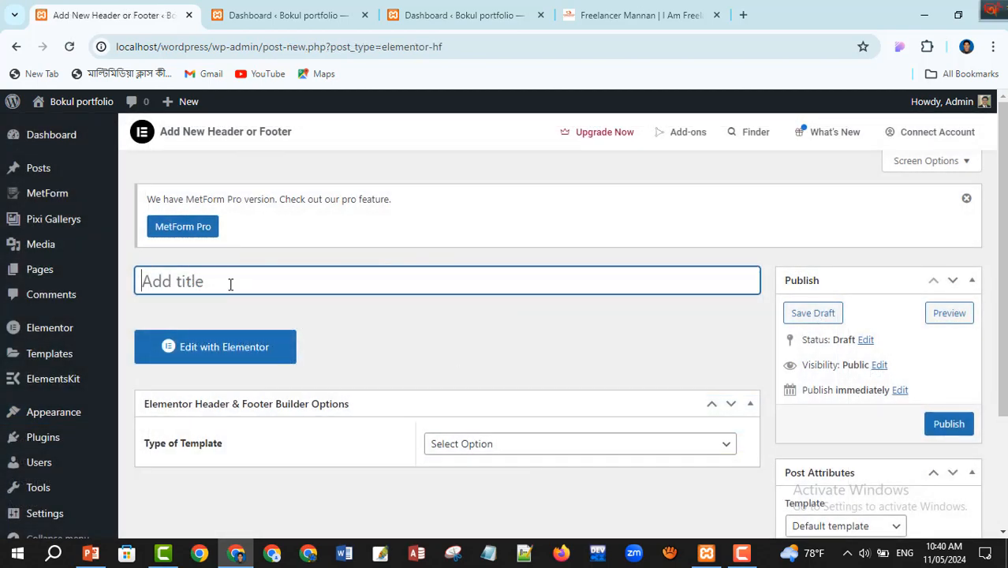
Title the new template "Header" and set its type of template to Header
{"action": "type", "text": "Hea"}
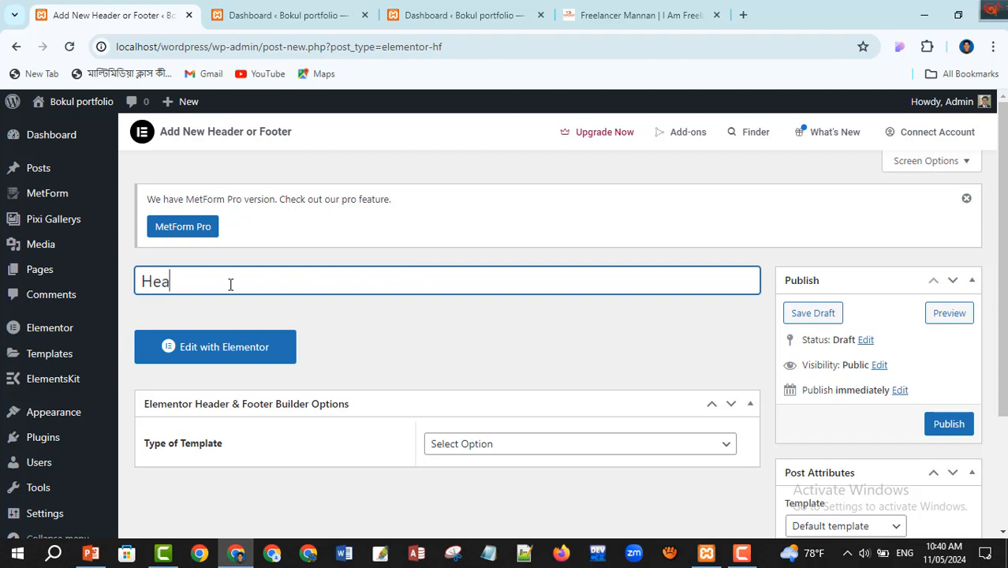
{"action": "type", "text": "der"}
{"action": "left_click", "coordinate": [464, 451]}
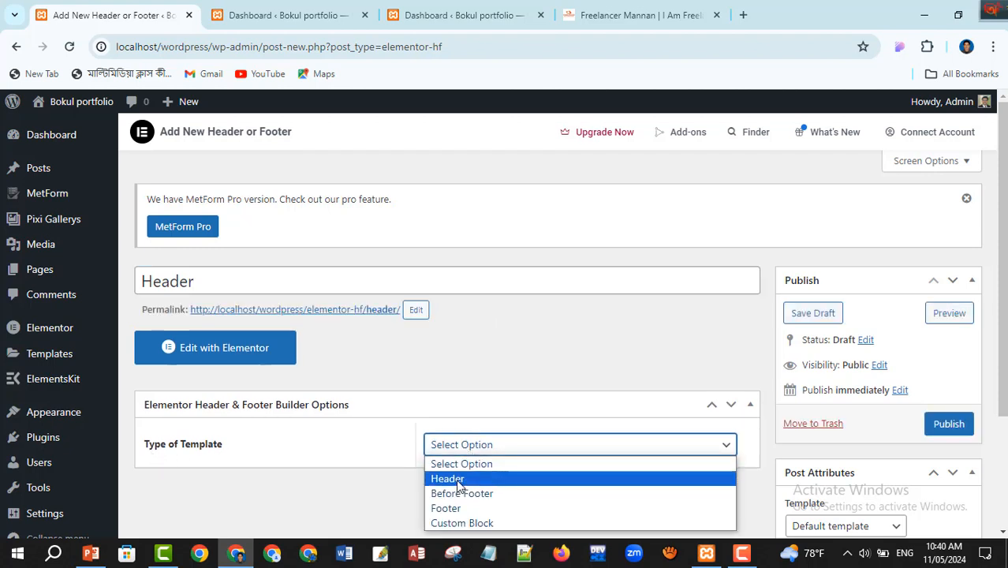
{"action": "left_click", "coordinate": [458, 480]}
Set the template to display on Entire Website for user role All, consulting the reference site's header in between
{"action": "scroll", "coordinate": [495, 438], "scroll_direction": "down", "scroll_amount": 3}
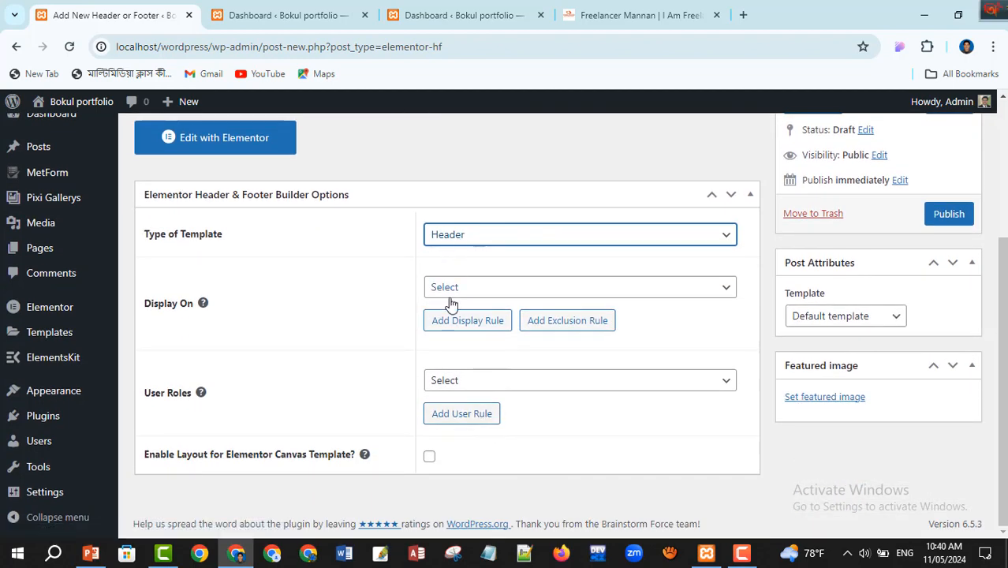
{"action": "left_click", "coordinate": [477, 288]}
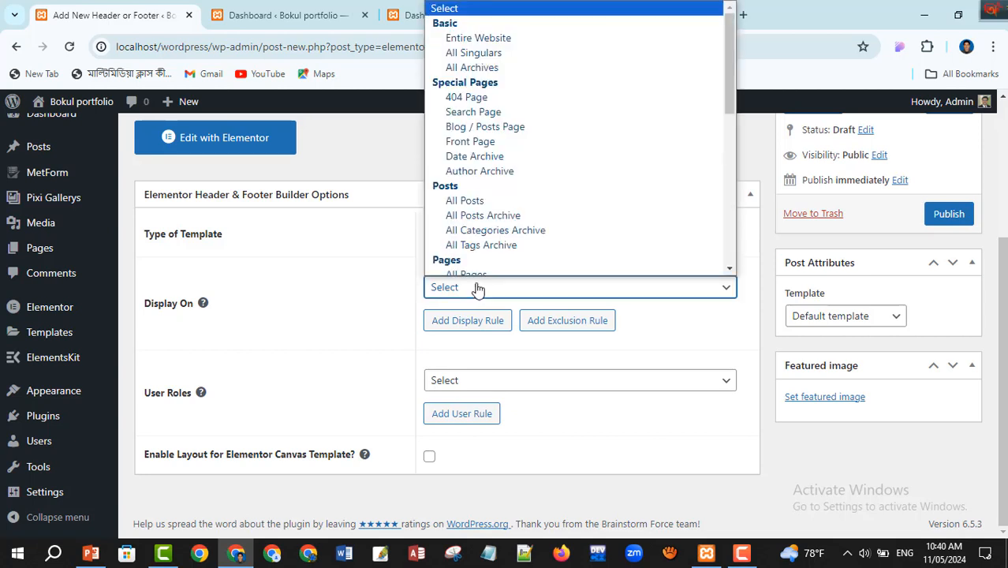
{"action": "left_click", "coordinate": [471, 34]}
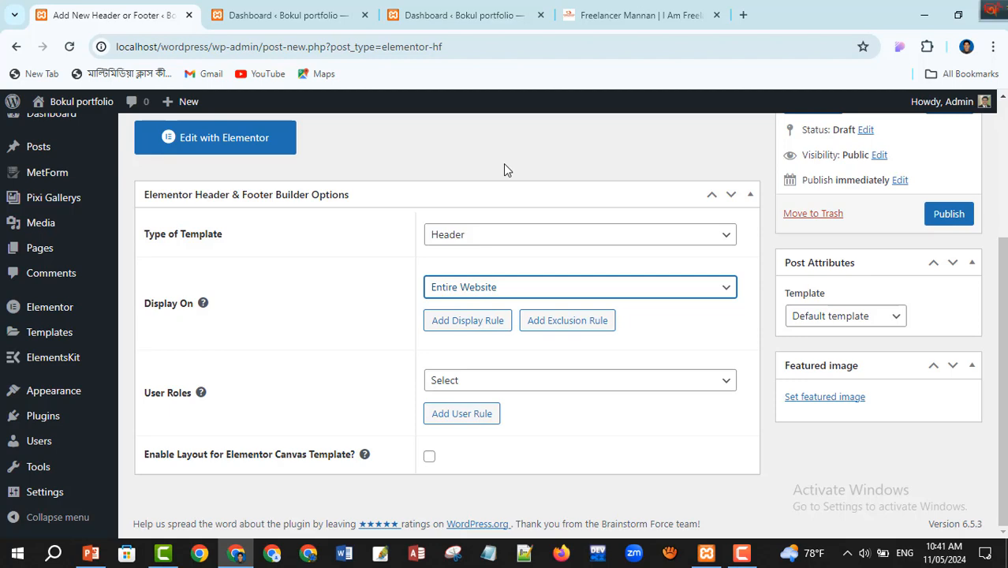
{"action": "left_click", "coordinate": [615, 15]}
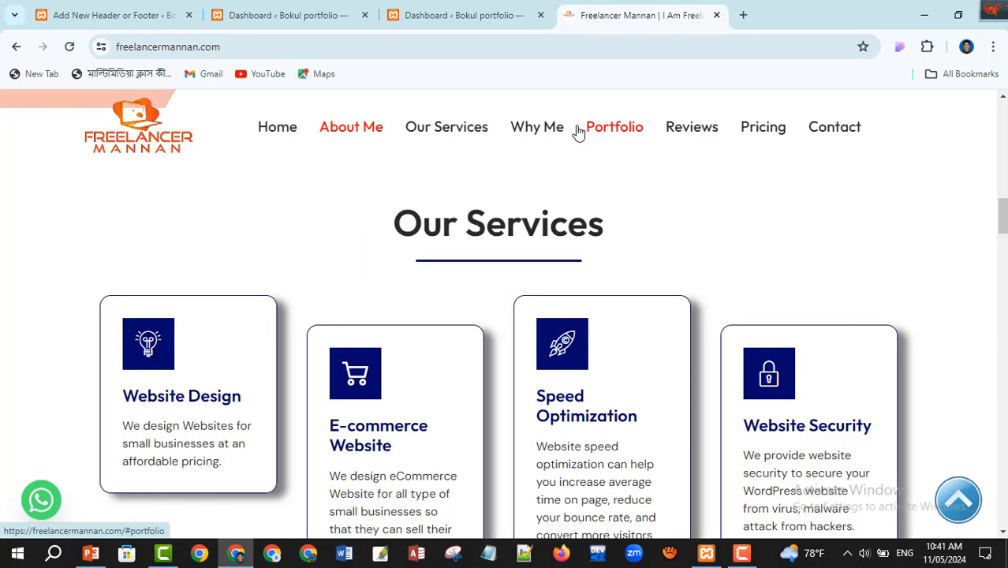
{"action": "left_click", "coordinate": [126, 15]}
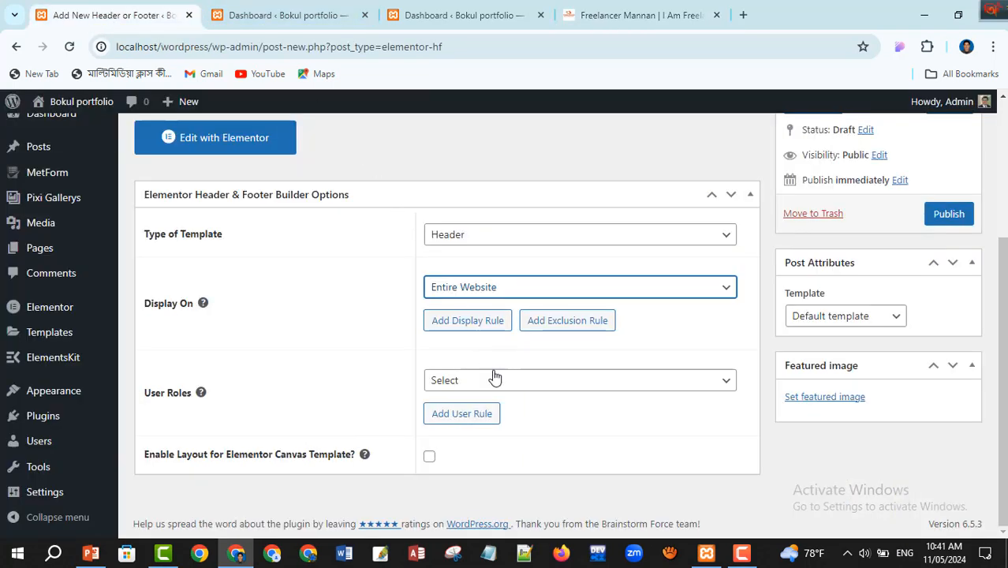
{"action": "left_click", "coordinate": [460, 385]}
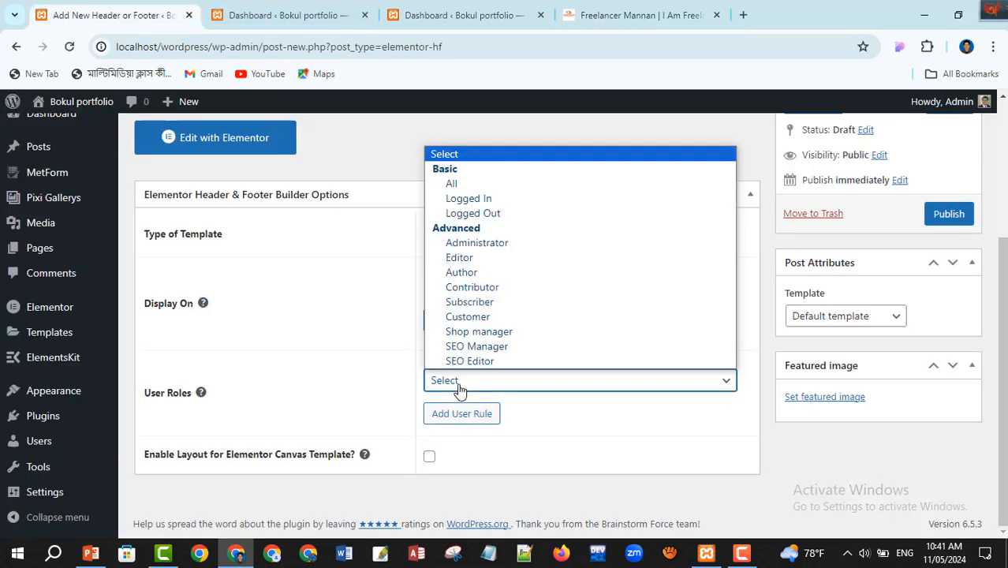
{"action": "left_click", "coordinate": [467, 184]}
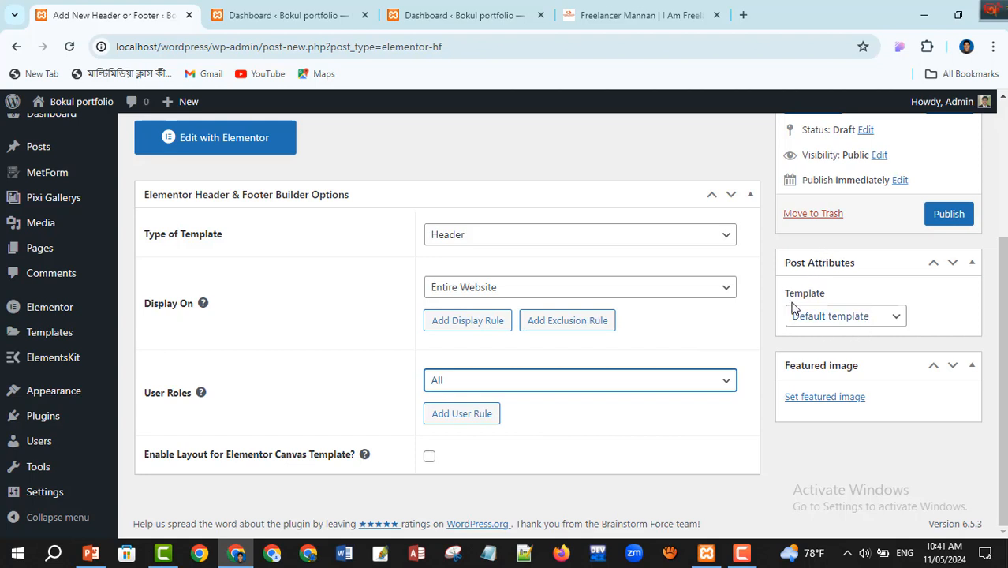
Set the post attribute template to Elementor Full Width and publish the Header template
{"action": "left_click", "coordinate": [817, 319]}
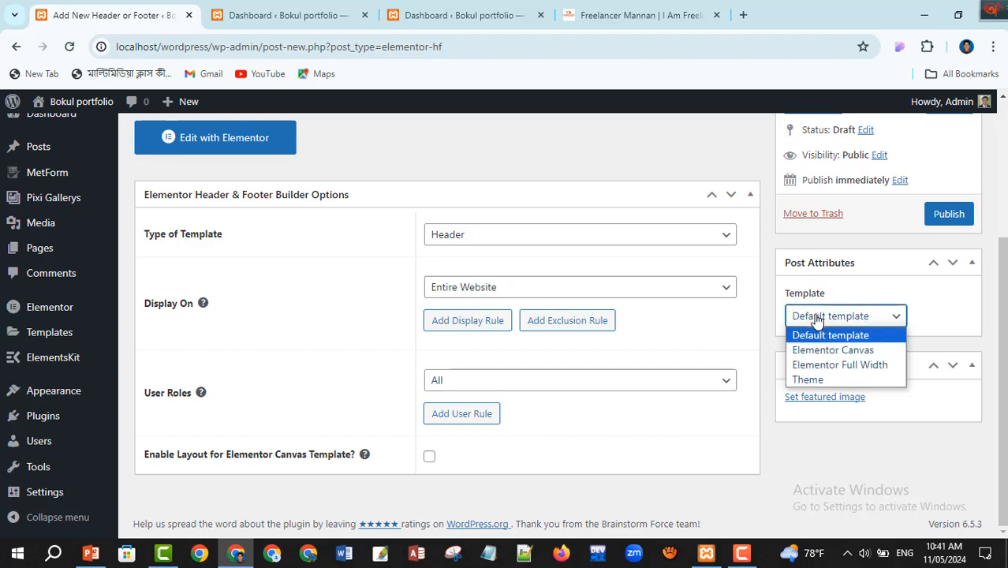
{"action": "left_click", "coordinate": [842, 367]}
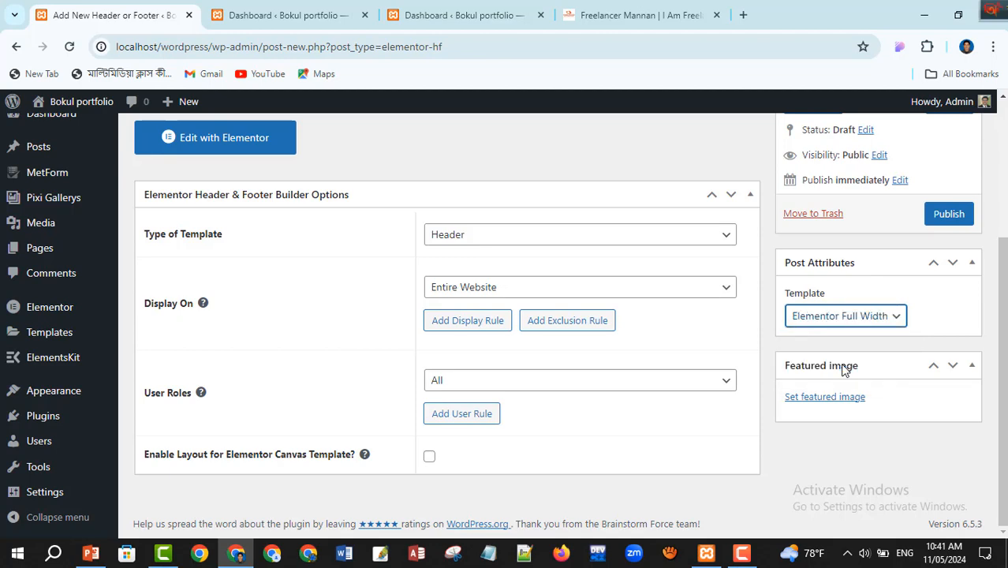
{"action": "left_click", "coordinate": [954, 221]}
Consult the reference site's header and open the published Header template for editing with Elementor
{"action": "left_click", "coordinate": [635, 15]}
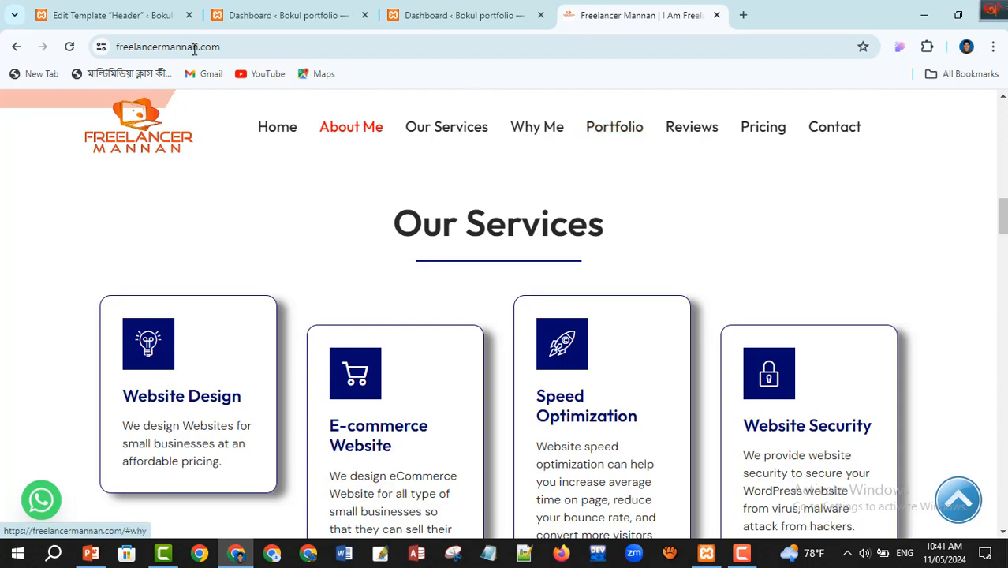
{"action": "left_click", "coordinate": [111, 19]}
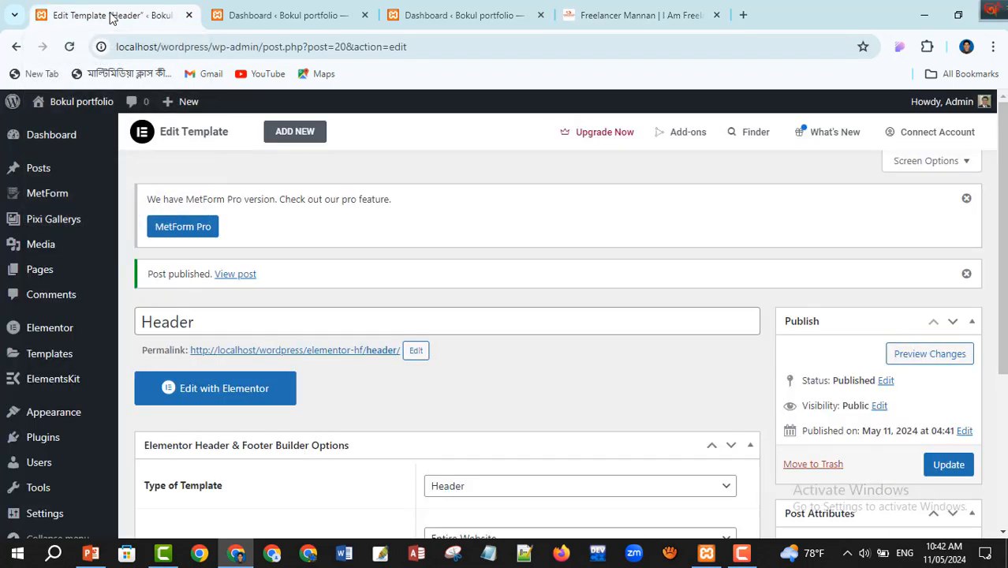
{"action": "left_click", "coordinate": [230, 397]}
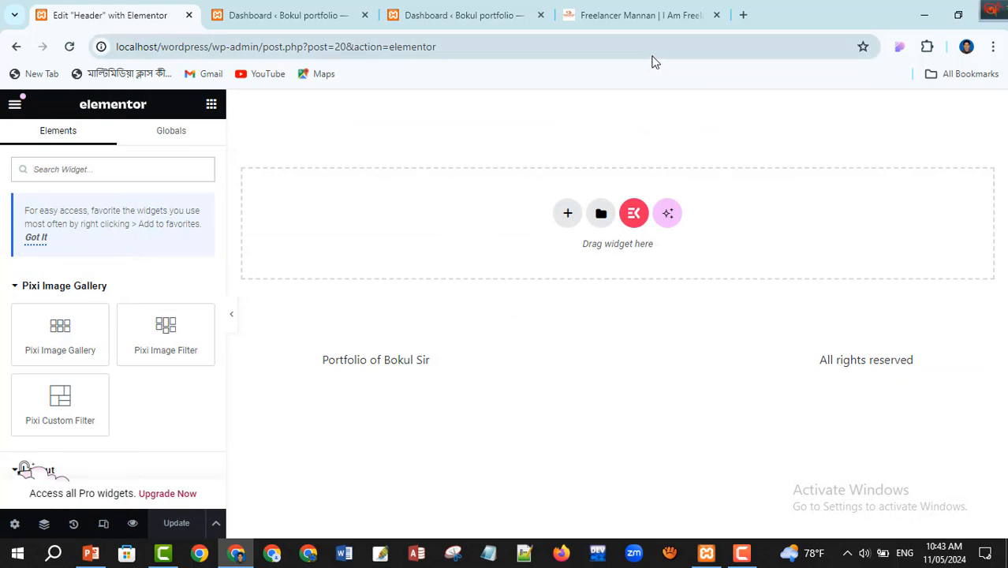
Check the reference header's layout and add a Flexbox container with a horizontal row structure to the empty header canvas
{"action": "left_click", "coordinate": [654, 18]}
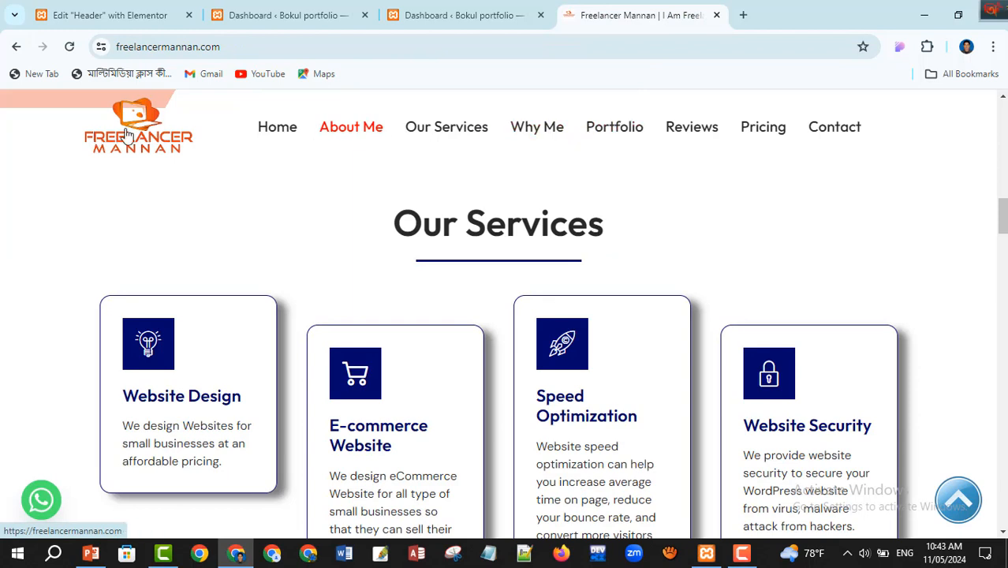
{"action": "left_click", "coordinate": [123, 19]}
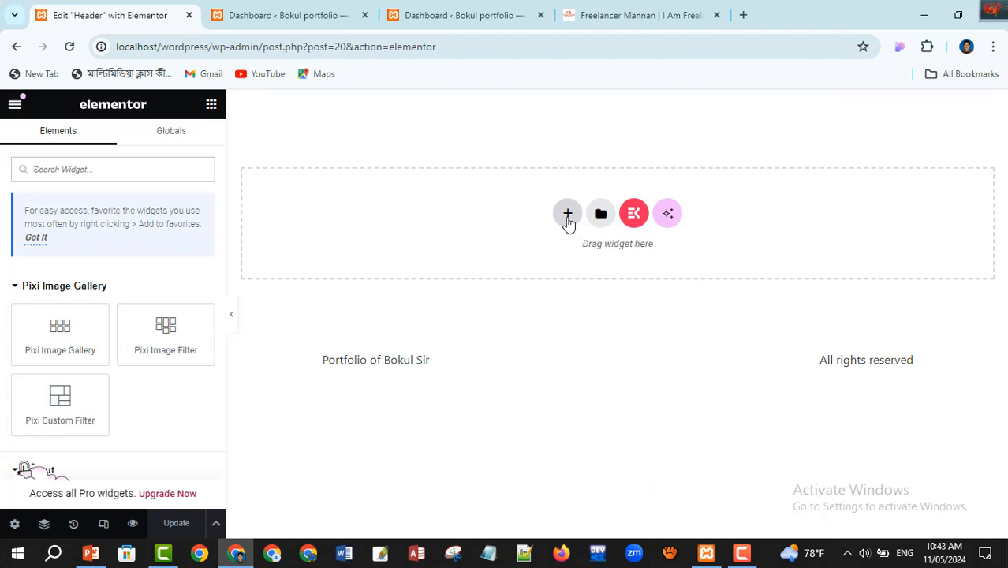
{"action": "left_click", "coordinate": [568, 219]}
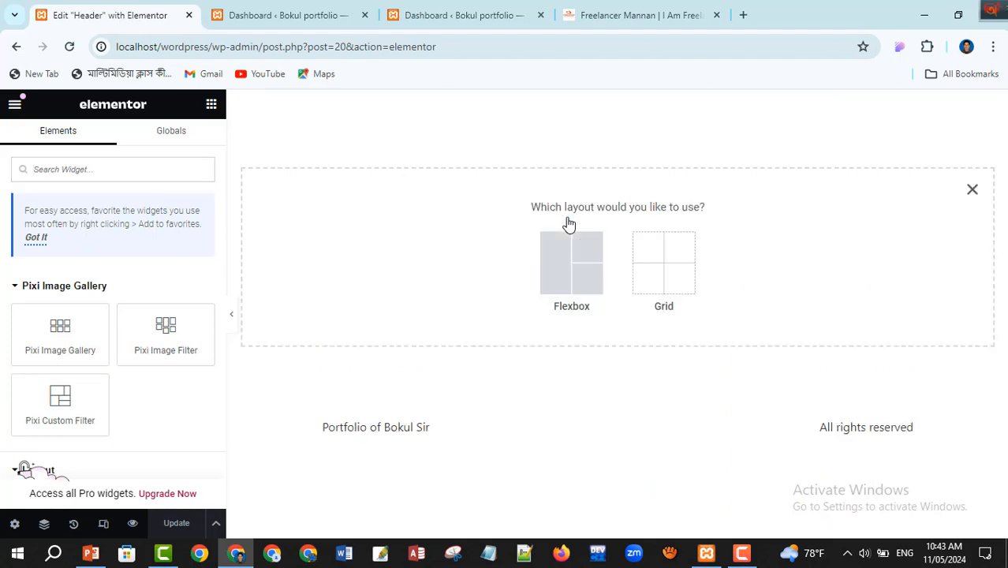
{"action": "left_click", "coordinate": [567, 263]}
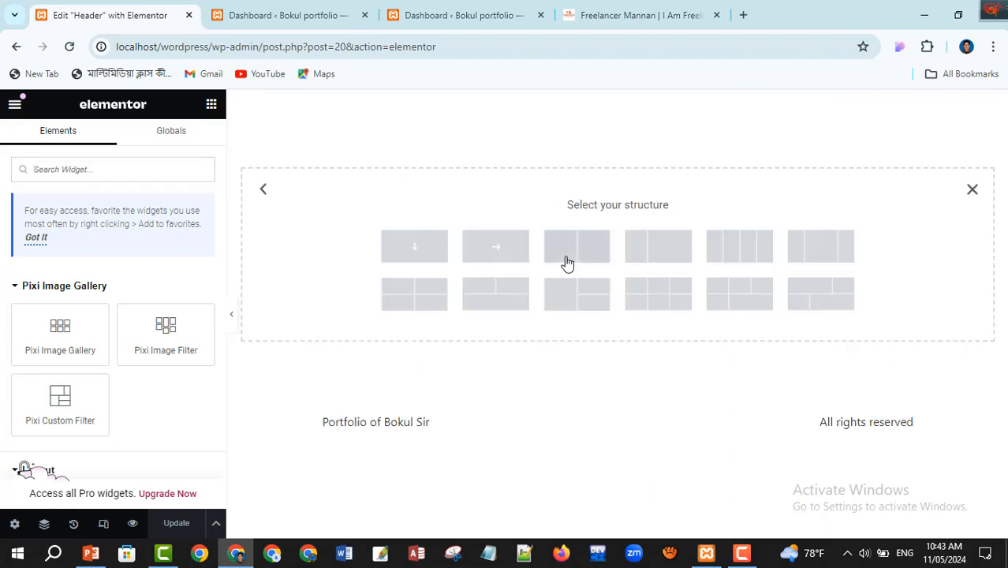
{"action": "left_click", "coordinate": [494, 249]}
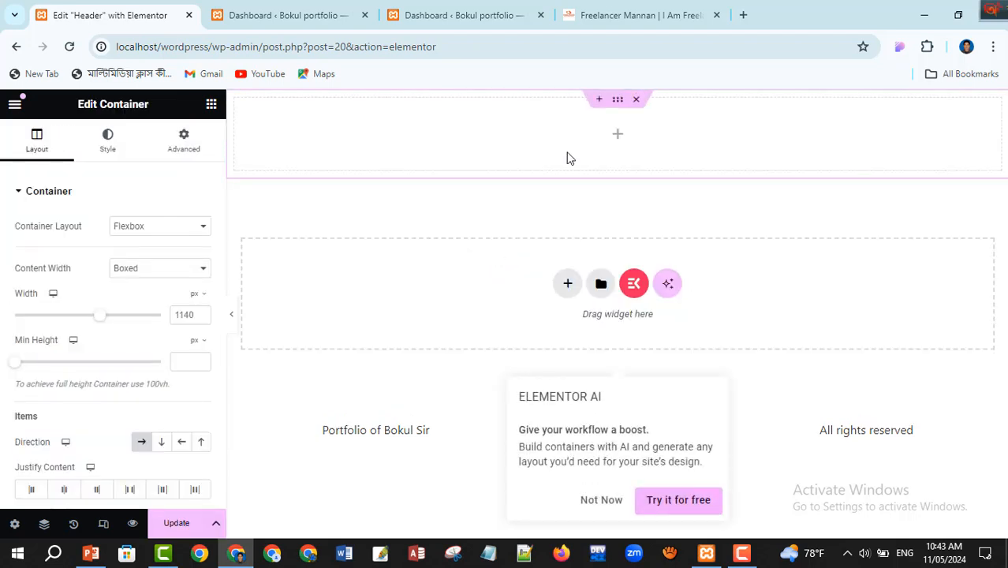
Review the reference header's logo area and place a Container element inside the header's row container
{"action": "left_click", "coordinate": [653, 17]}
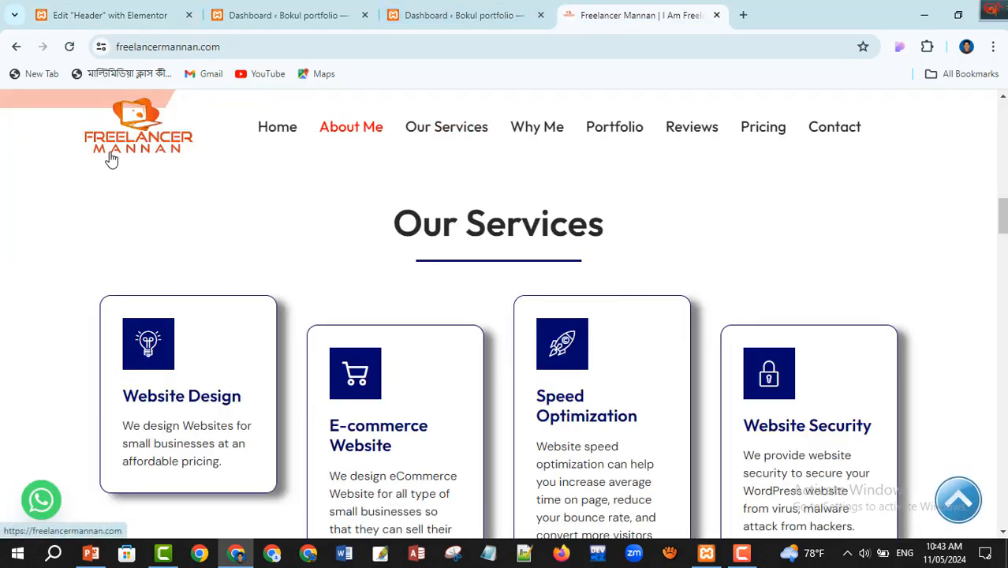
{"action": "left_click", "coordinate": [117, 16]}
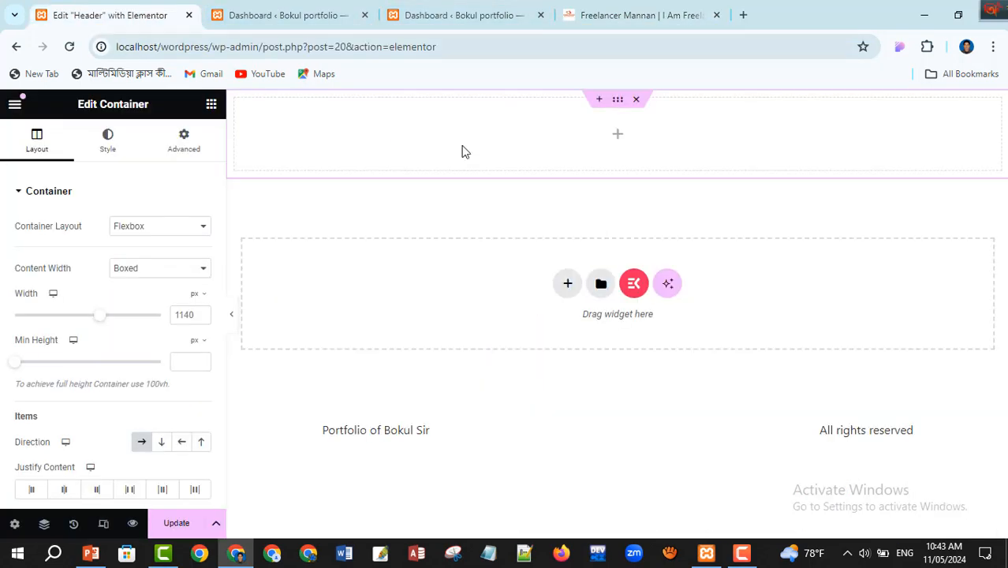
{"action": "left_click", "coordinate": [619, 138]}
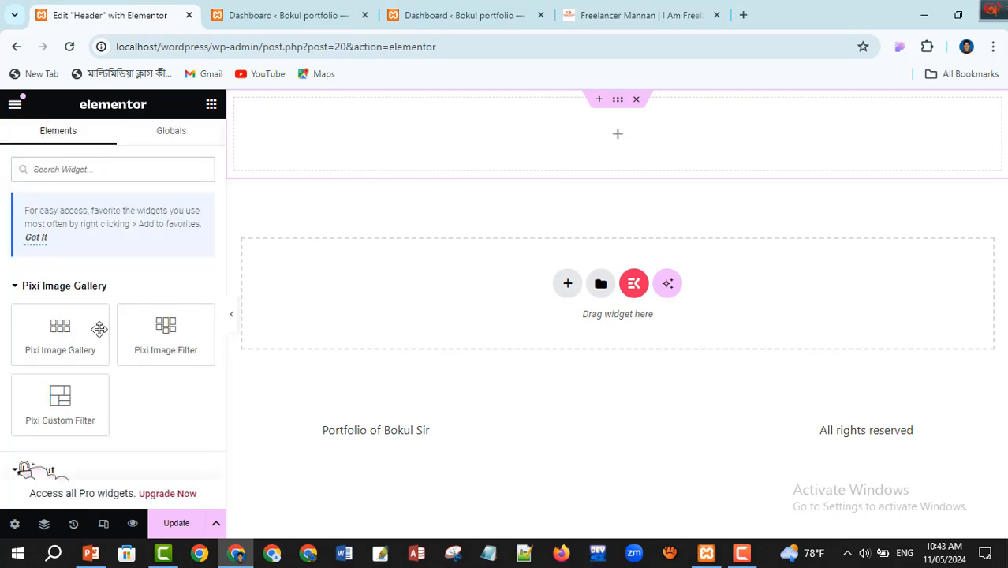
{"action": "scroll", "coordinate": [77, 416], "scroll_direction": "down", "scroll_amount": 1}
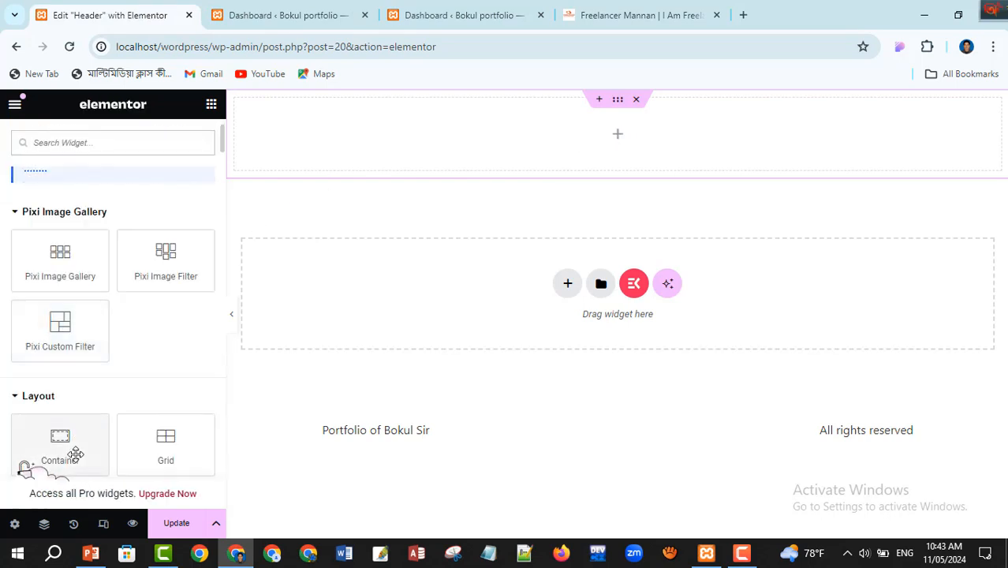
{"action": "left_click_drag", "start_coordinate": [75, 453], "coordinate": [627, 144]}
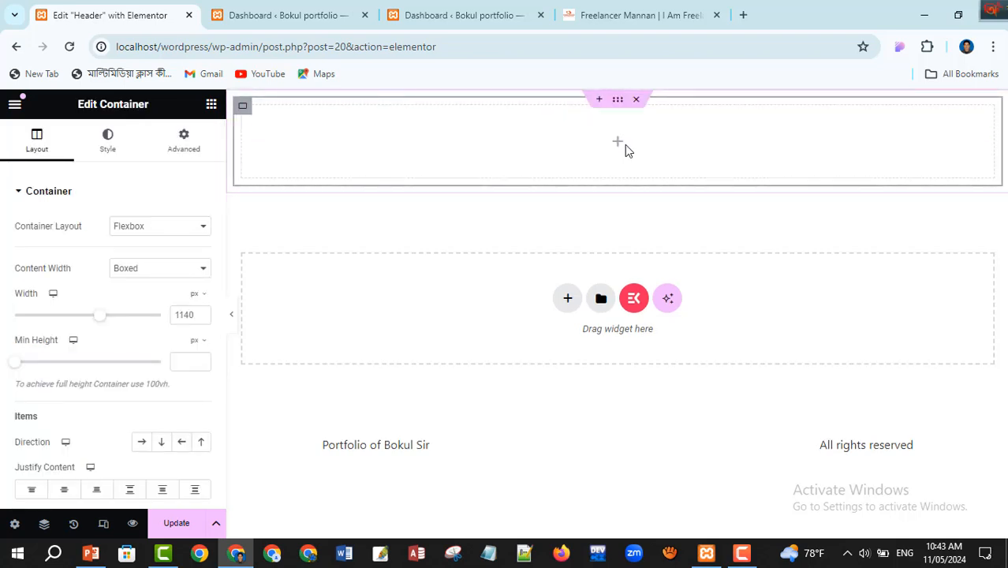
Duplicate the header row's inner container and narrow the first one to about a quarter of the row
{"action": "right_click", "coordinate": [244, 111]}
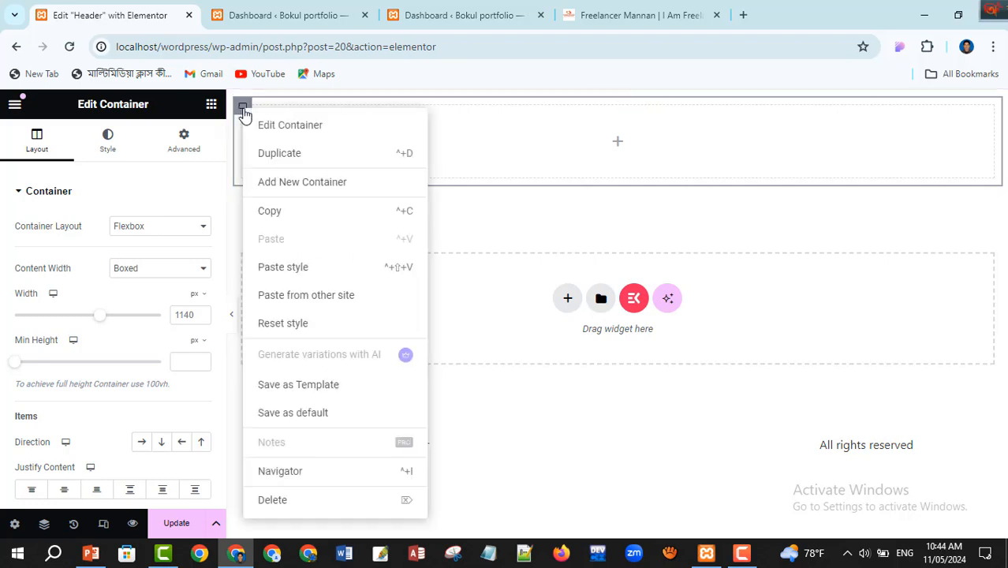
{"action": "left_click", "coordinate": [287, 155]}
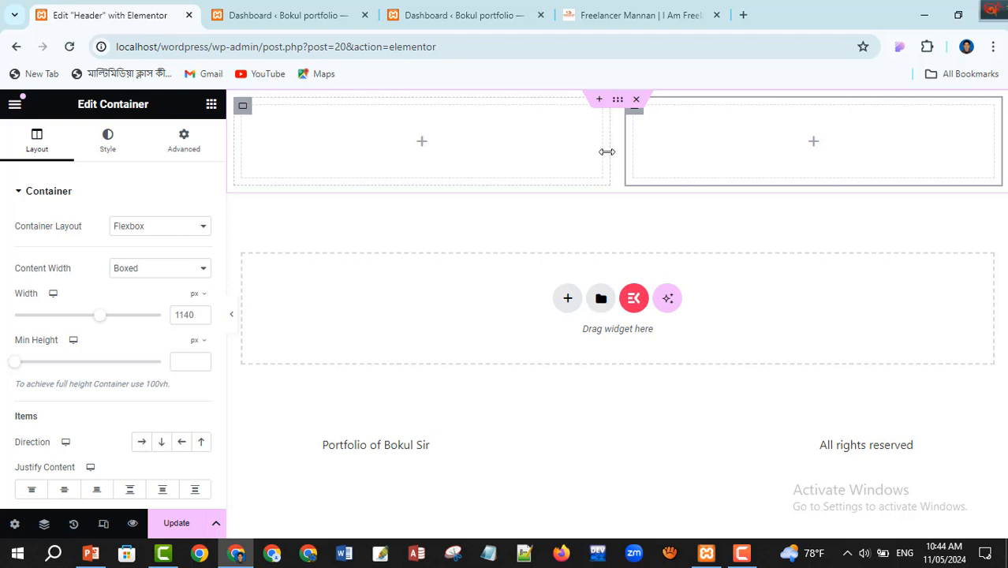
{"action": "left_click_drag", "start_coordinate": [606, 151], "coordinate": [439, 158]}
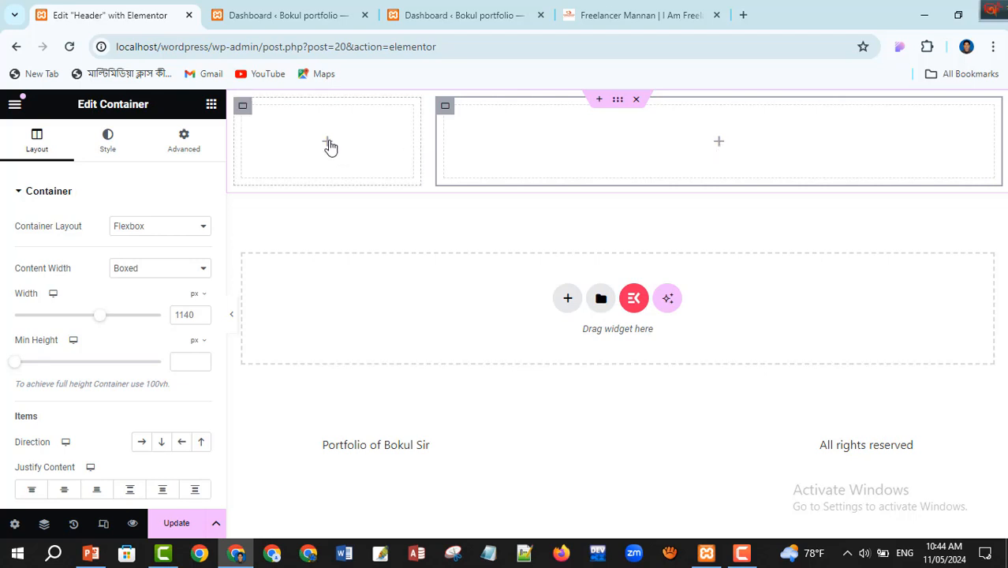
Check the reference site's logo area and try to place an Image widget in the narrow header container
{"action": "left_click", "coordinate": [633, 16]}
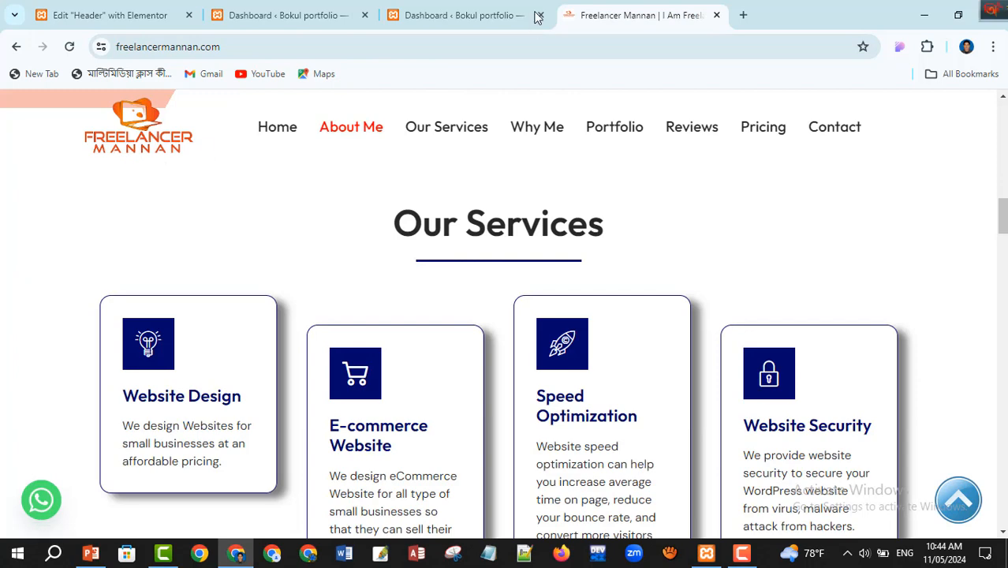
{"action": "left_click", "coordinate": [85, 16]}
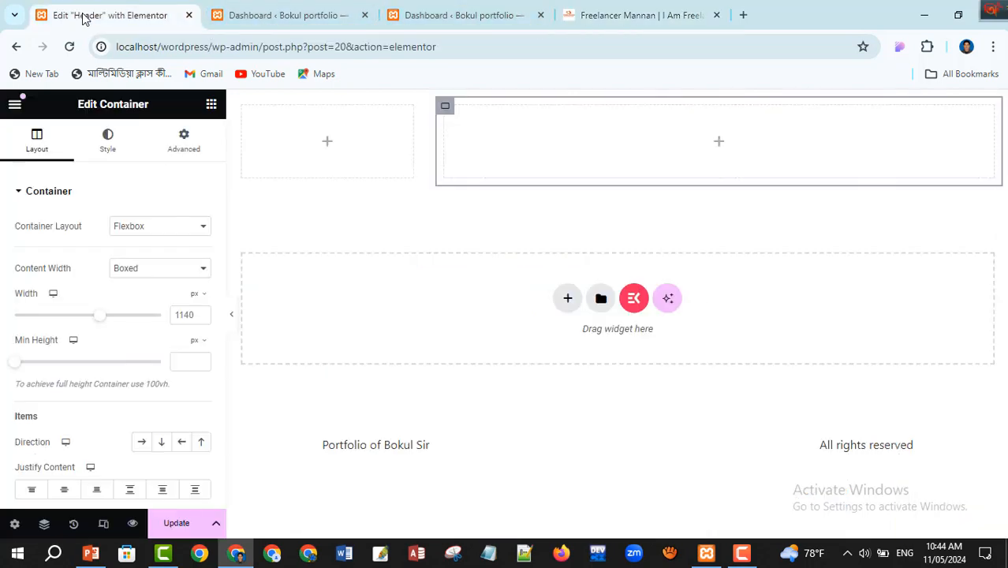
{"action": "left_click", "coordinate": [328, 146]}
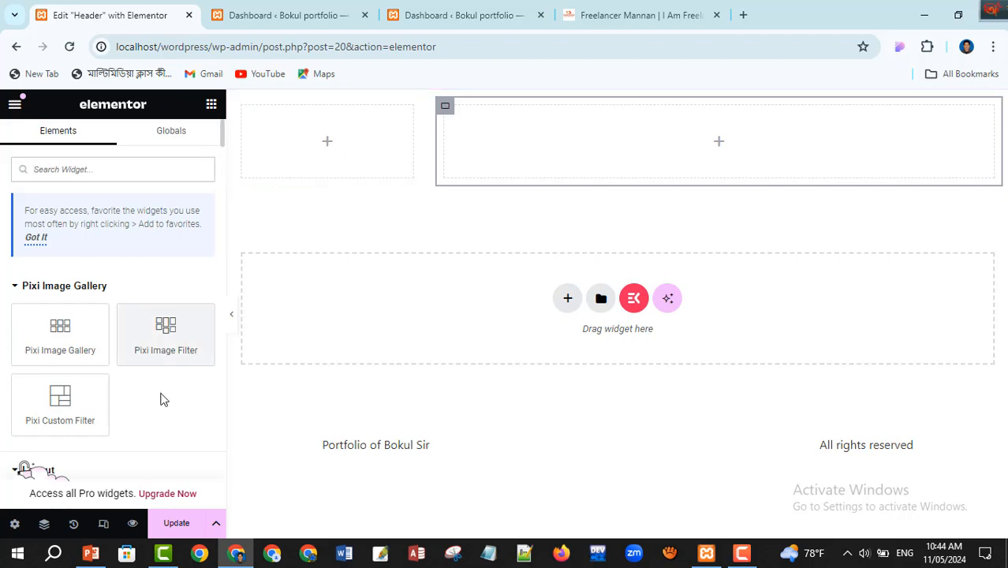
{"action": "scroll", "coordinate": [166, 405], "scroll_direction": "down", "scroll_amount": 2}
{"action": "scroll", "coordinate": [168, 407], "scroll_direction": "down", "scroll_amount": 1}
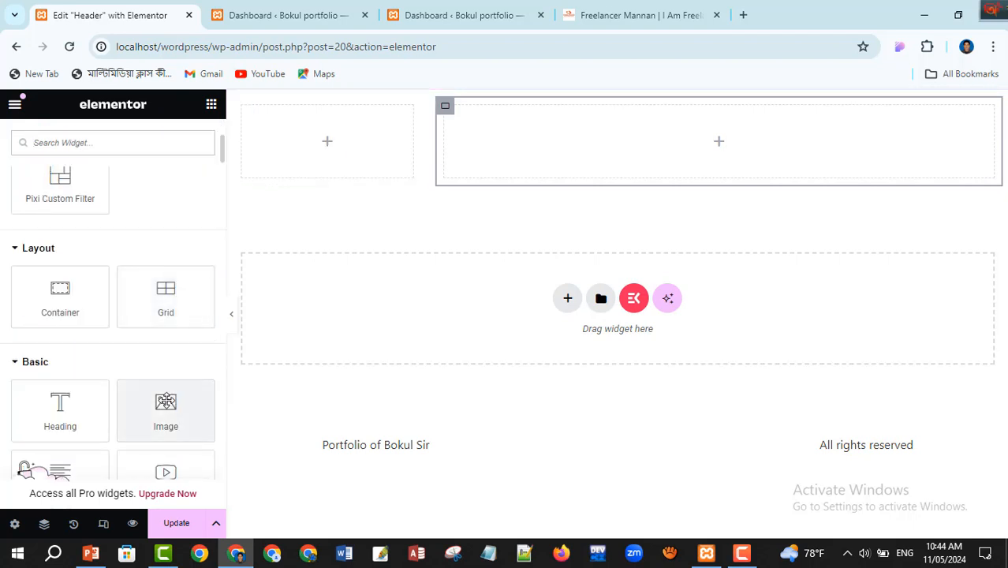
{"action": "left_click_drag", "start_coordinate": [171, 416], "coordinate": [351, 142]}
{"action": "left_click_drag", "start_coordinate": [343, 147], "coordinate": [347, 156]}
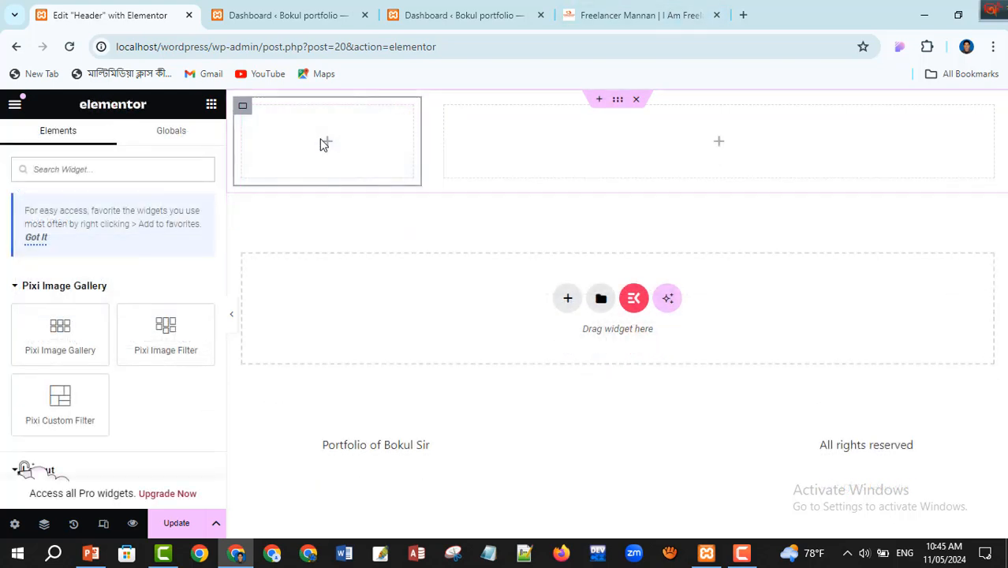
Find the logo widgets and place the unlocked Site Logo widget in the narrow container, with its custom image option off
{"action": "left_click", "coordinate": [627, 15]}
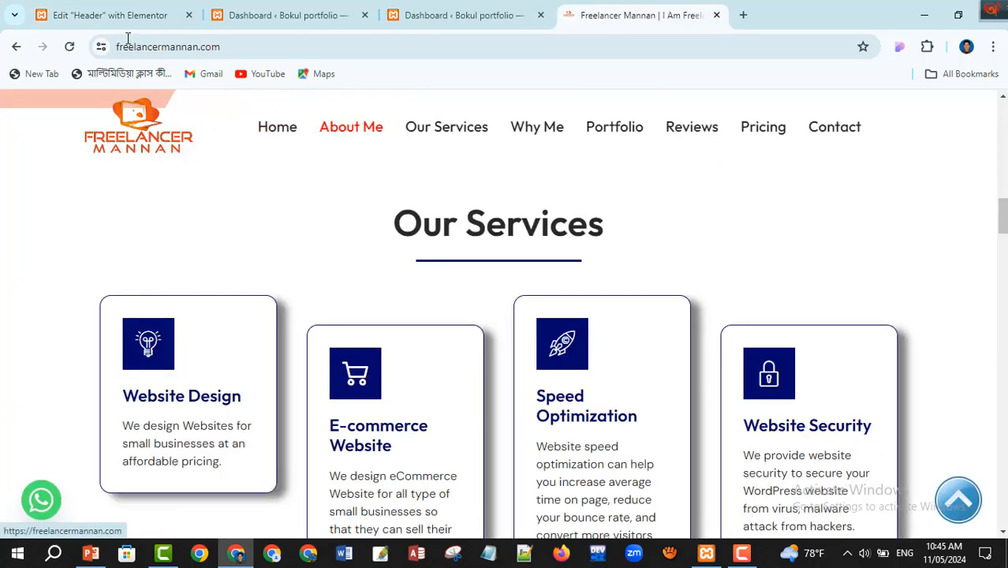
{"action": "left_click", "coordinate": [102, 15]}
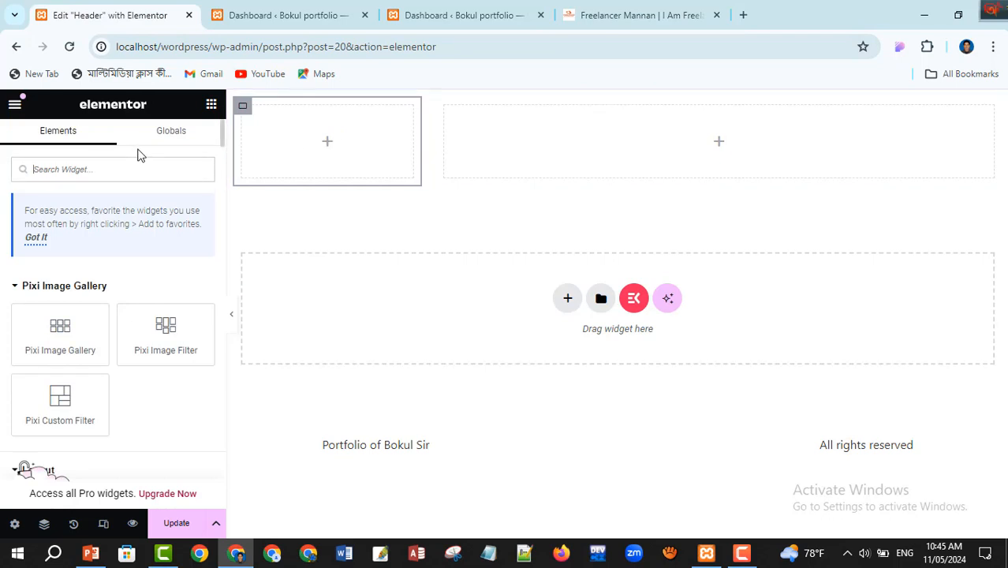
{"action": "type", "text": "logo"}
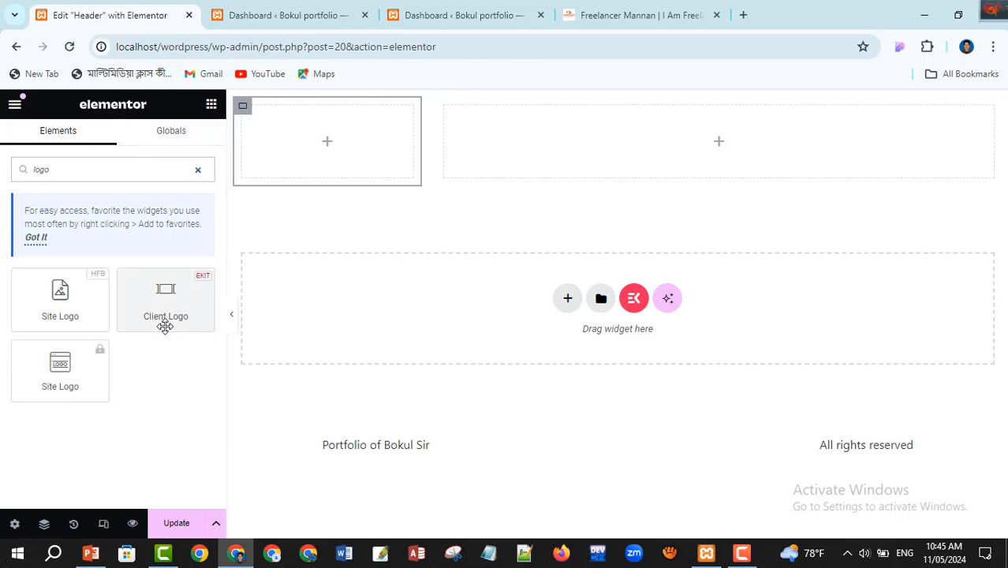
{"action": "left_click_drag", "start_coordinate": [63, 294], "coordinate": [320, 145]}
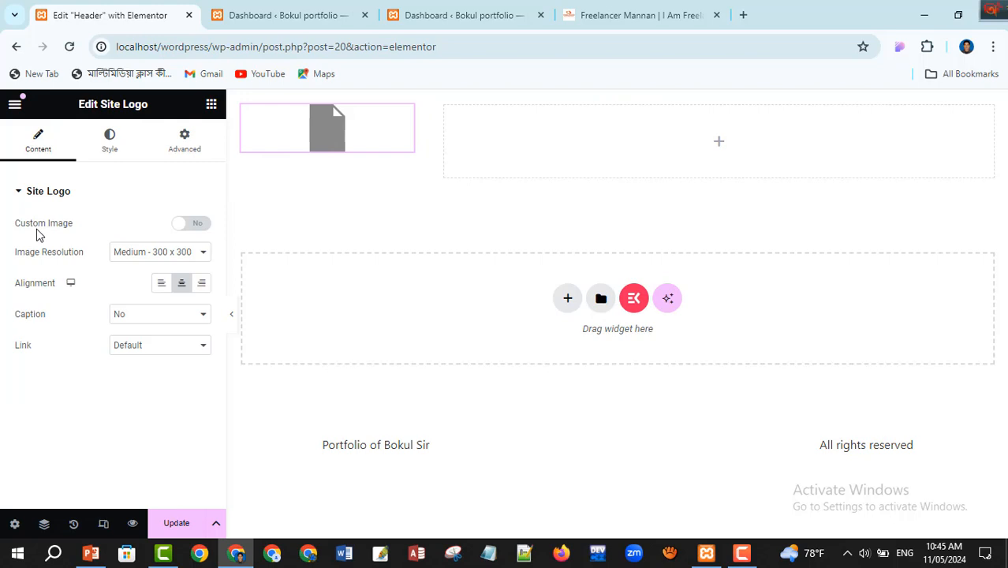
{"action": "left_click", "coordinate": [203, 227]}
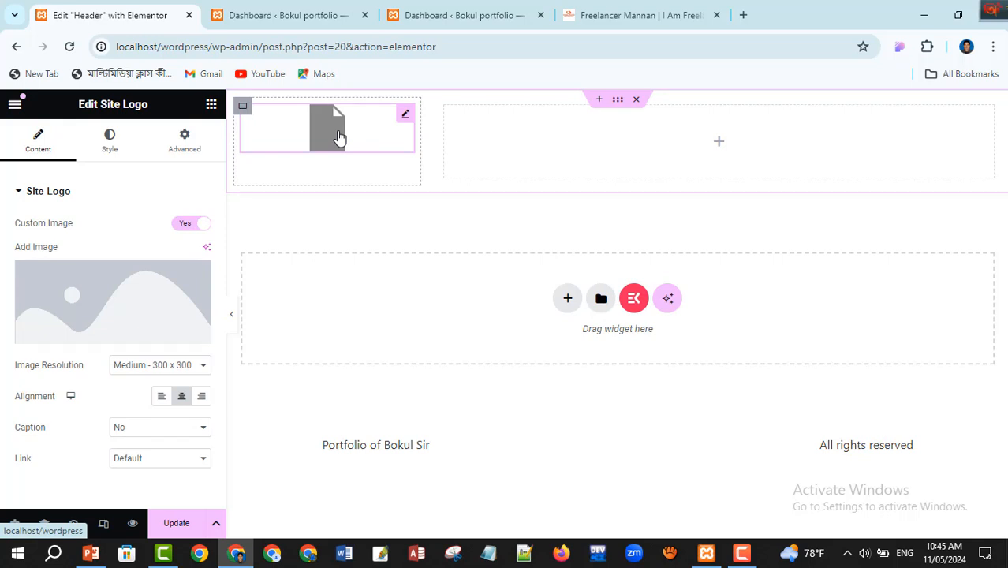
{"action": "left_click", "coordinate": [196, 226]}
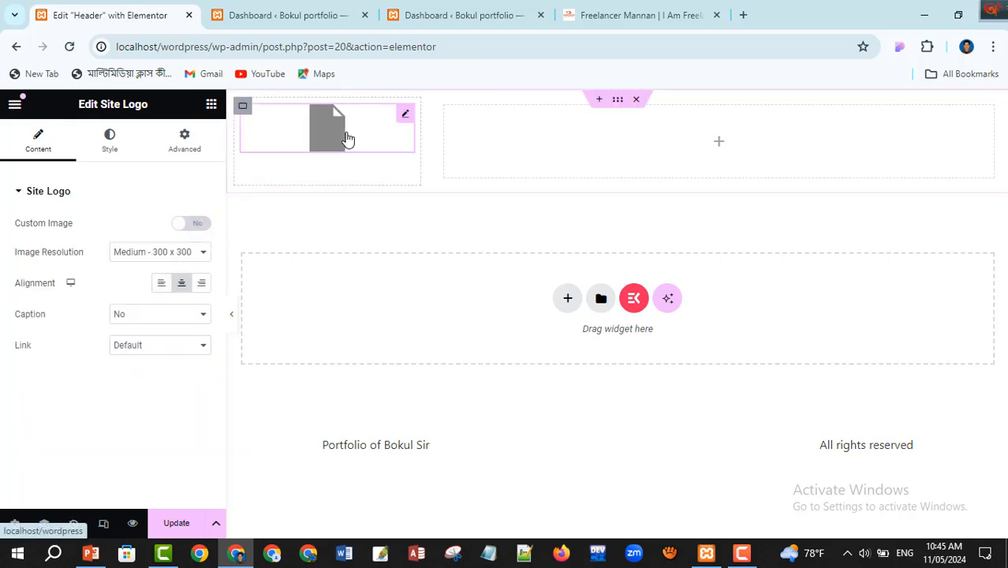
Place the ElementsKit Nav Menu widget in a container nested inside the wide header container and assign Main menu to it
{"action": "left_click", "coordinate": [569, 163]}
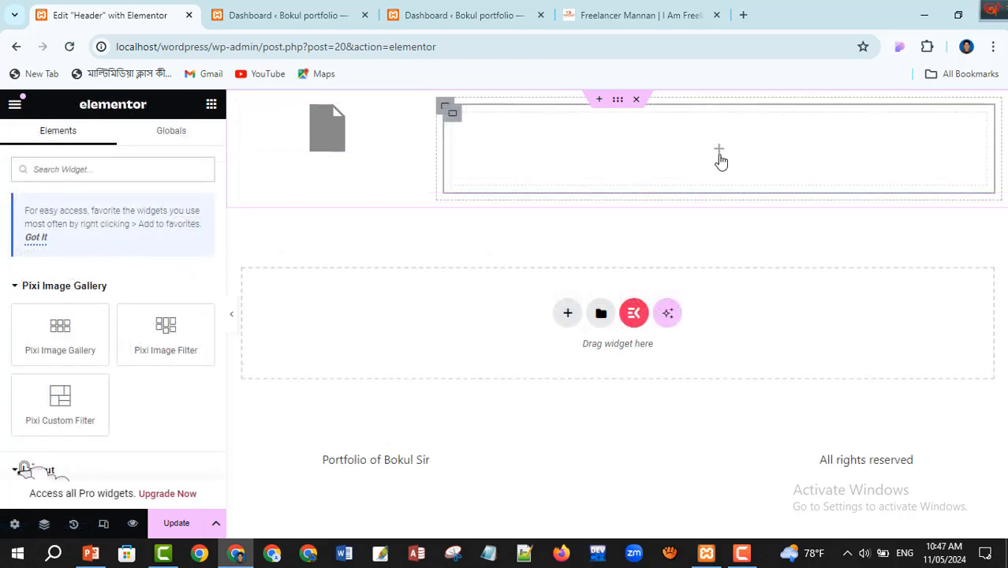
{"action": "left_click", "coordinate": [65, 169]}
{"action": "type", "text": "navi"}
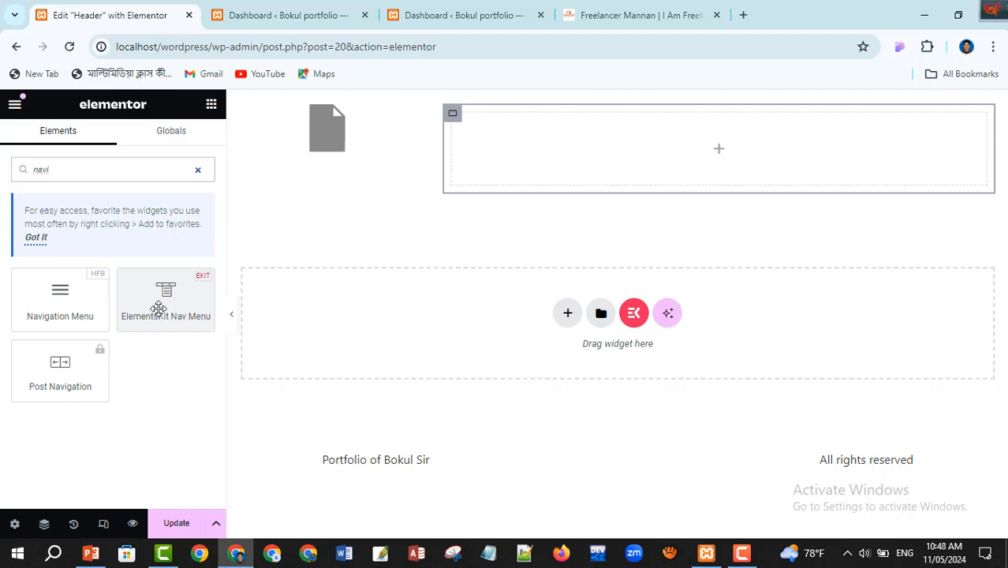
{"action": "left_click_drag", "start_coordinate": [159, 308], "coordinate": [698, 153]}
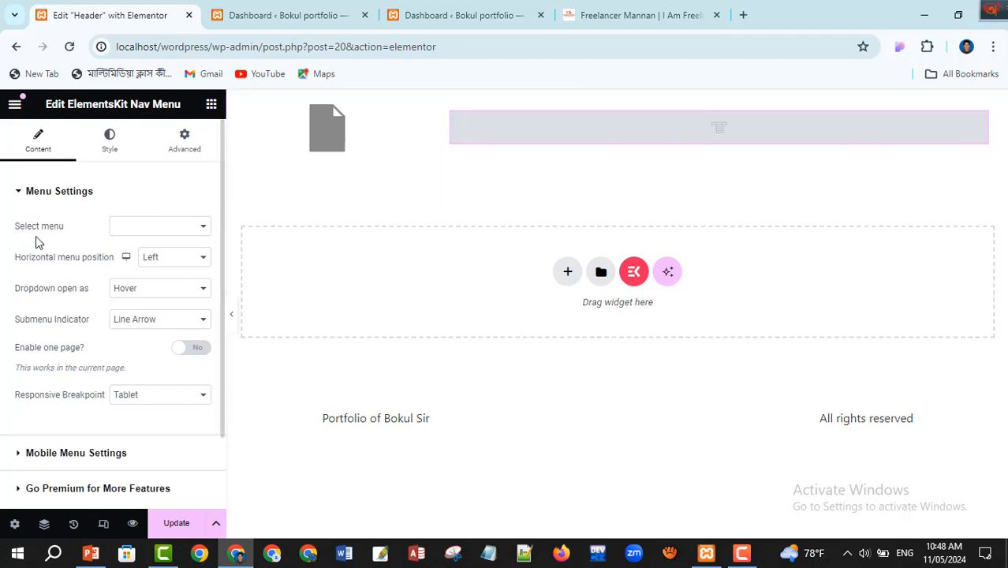
{"action": "left_click", "coordinate": [203, 231]}
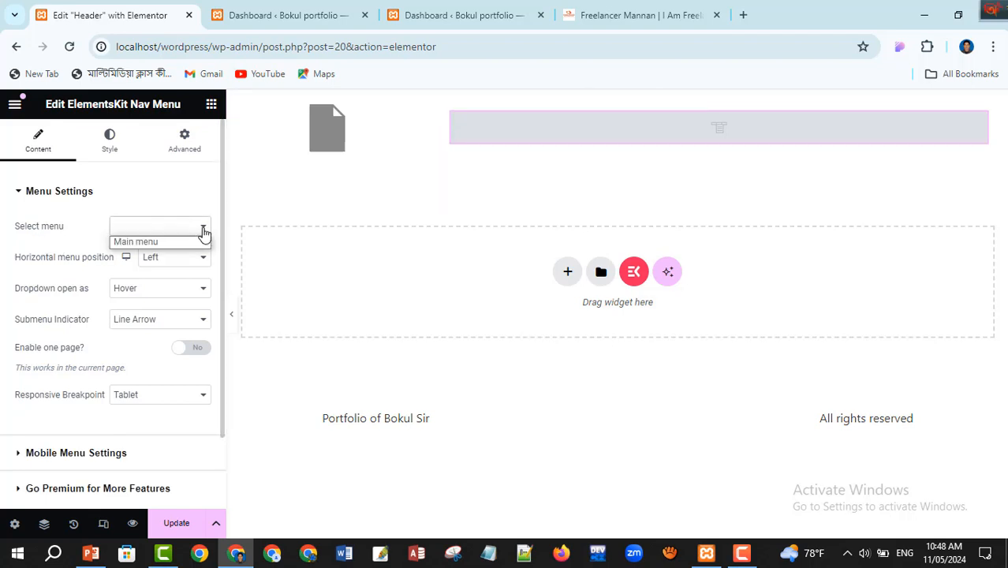
{"action": "left_click", "coordinate": [146, 243]}
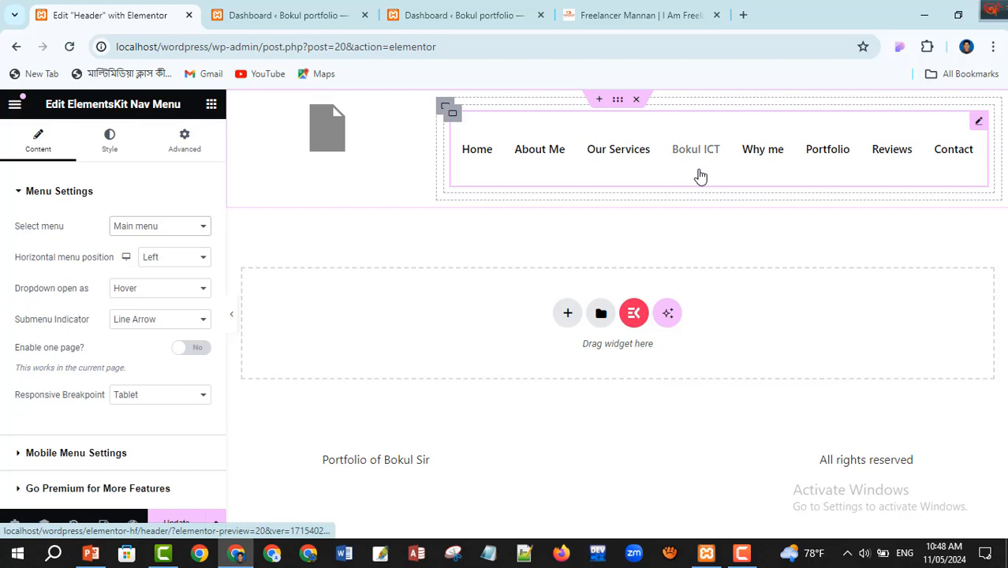
Compare the header's logo and nav menu with the reference site's navigation, including its Our Services link
{"action": "left_click", "coordinate": [327, 142]}
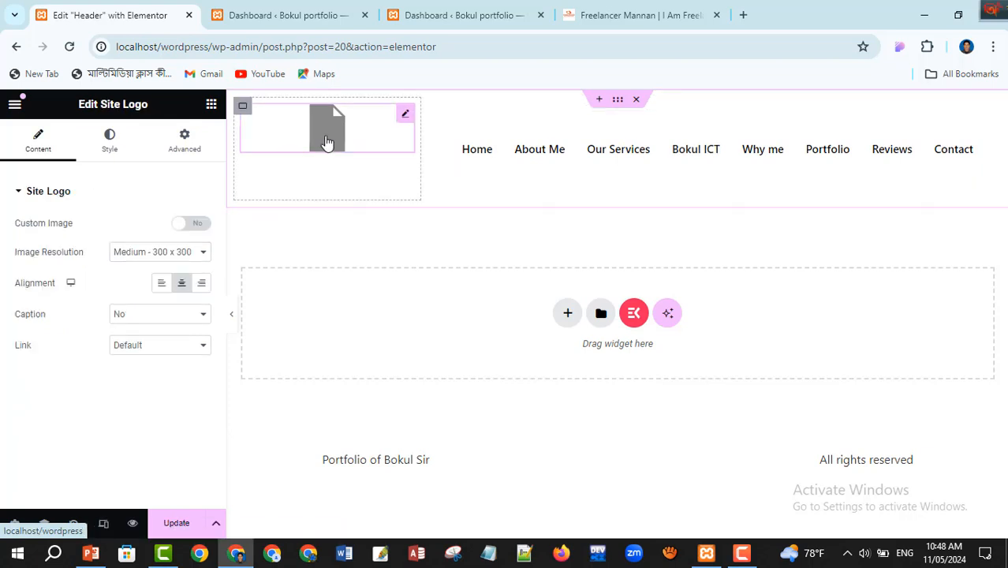
{"action": "left_click", "coordinate": [569, 162]}
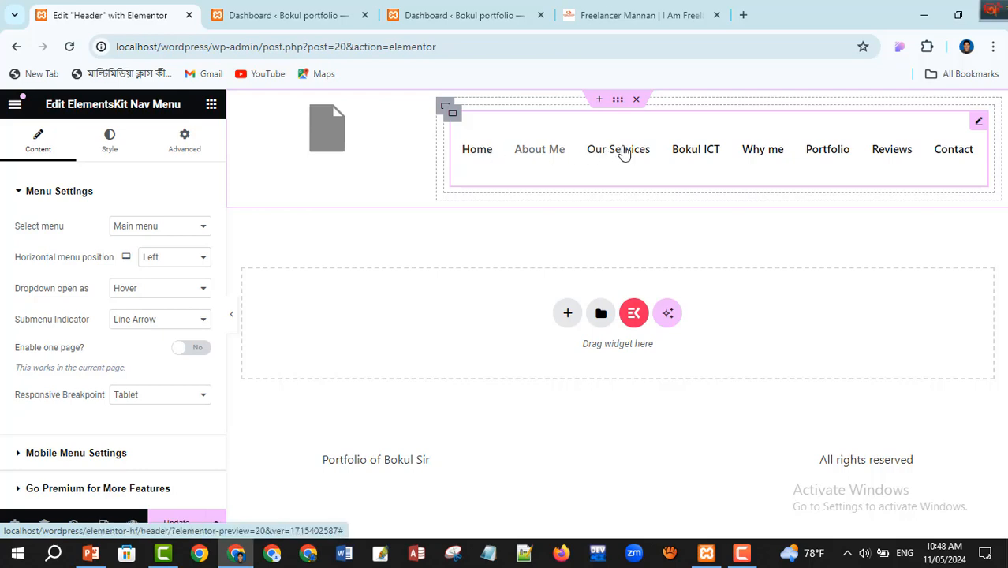
{"action": "left_click", "coordinate": [631, 18]}
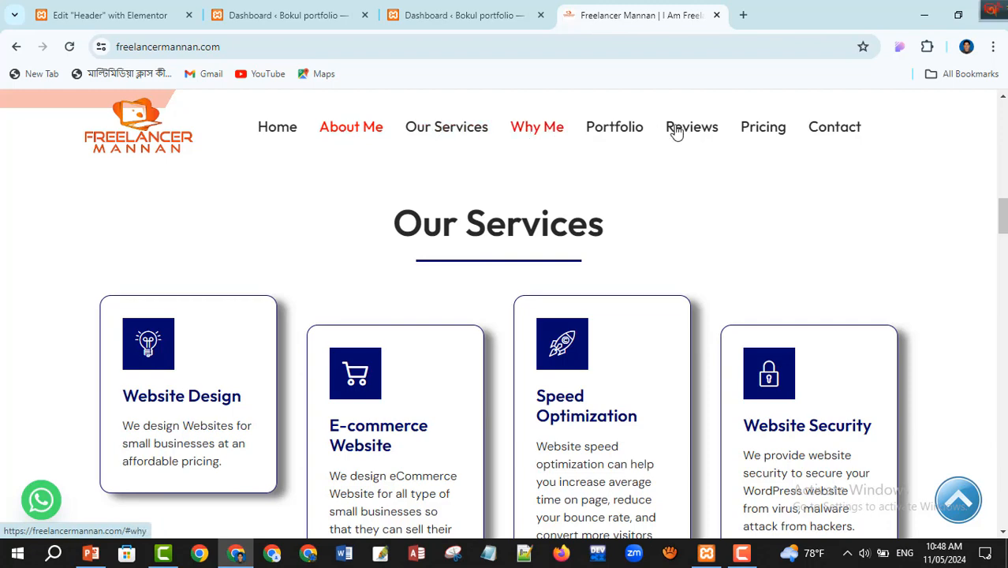
{"action": "left_click", "coordinate": [437, 139]}
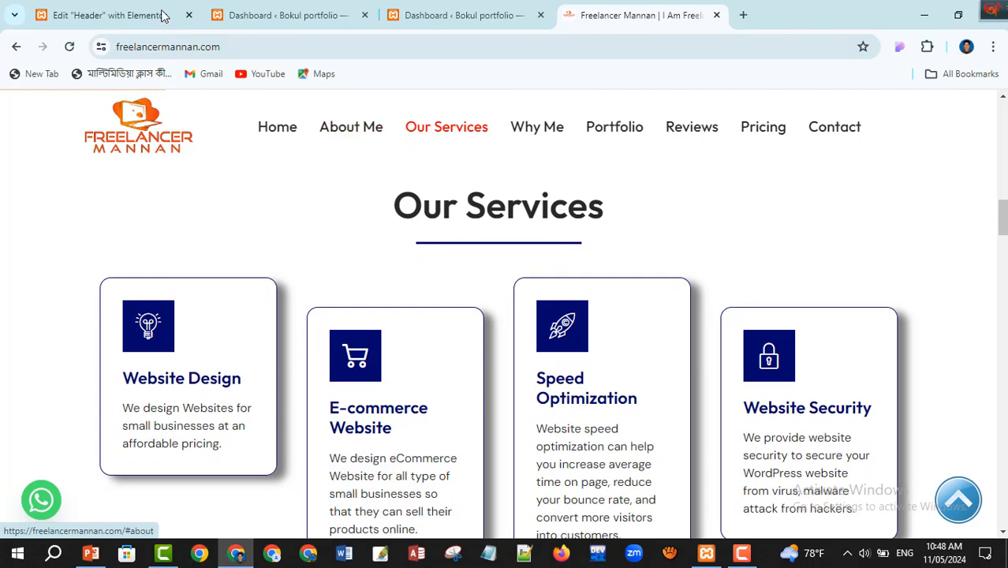
{"action": "left_click", "coordinate": [123, 16]}
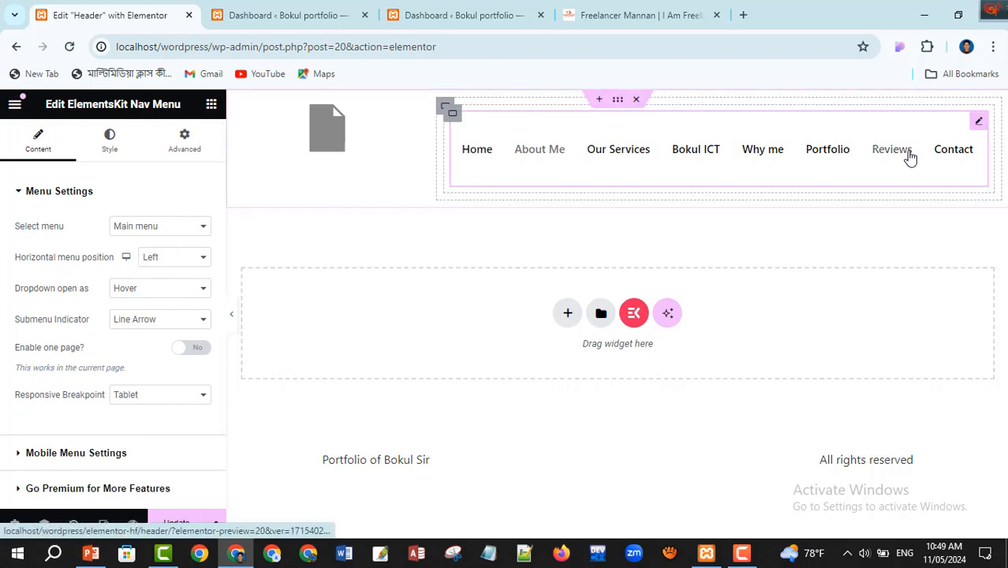
Try the Center and Right horizontal positions for the nav menu and return it to Left
{"action": "left_click", "coordinate": [203, 260]}
{"action": "left_click", "coordinate": [172, 284]}
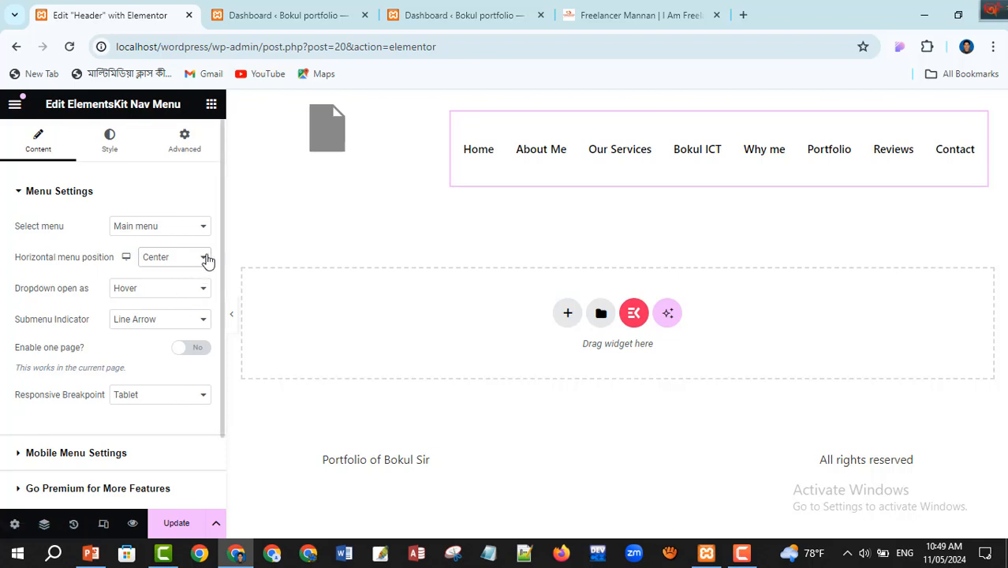
{"action": "left_click", "coordinate": [206, 259]}
{"action": "left_click", "coordinate": [174, 295]}
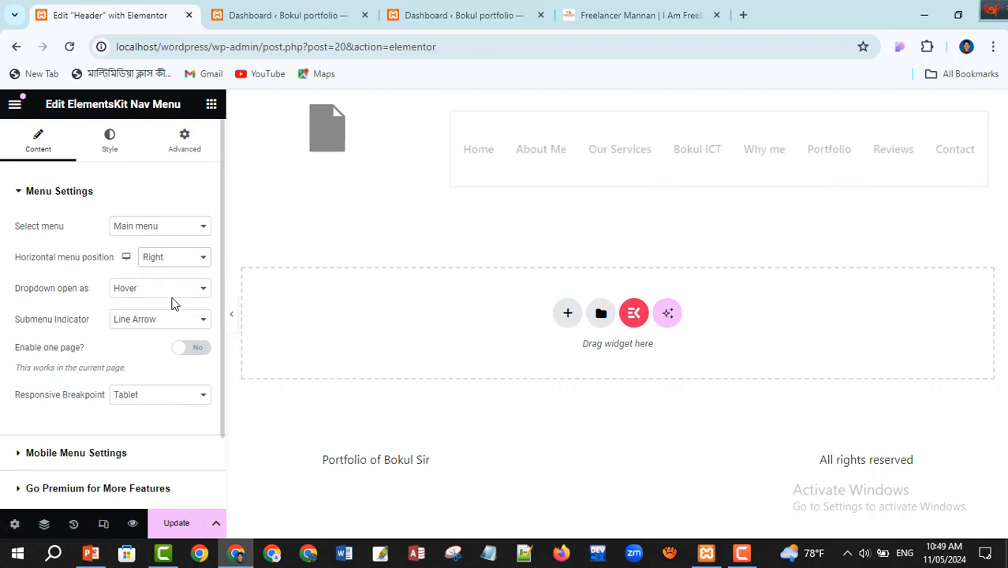
{"action": "left_click", "coordinate": [199, 260]}
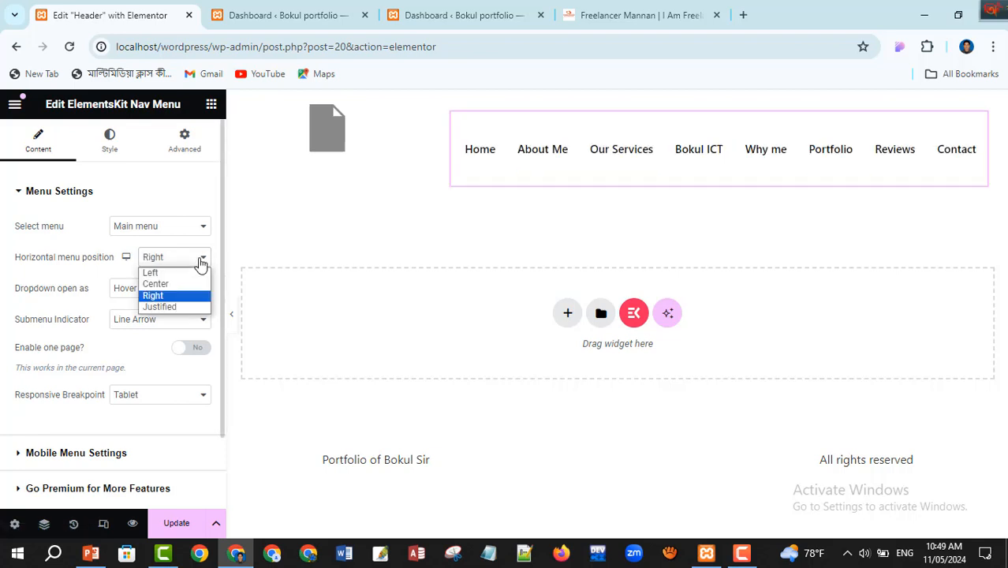
{"action": "left_click", "coordinate": [163, 274]}
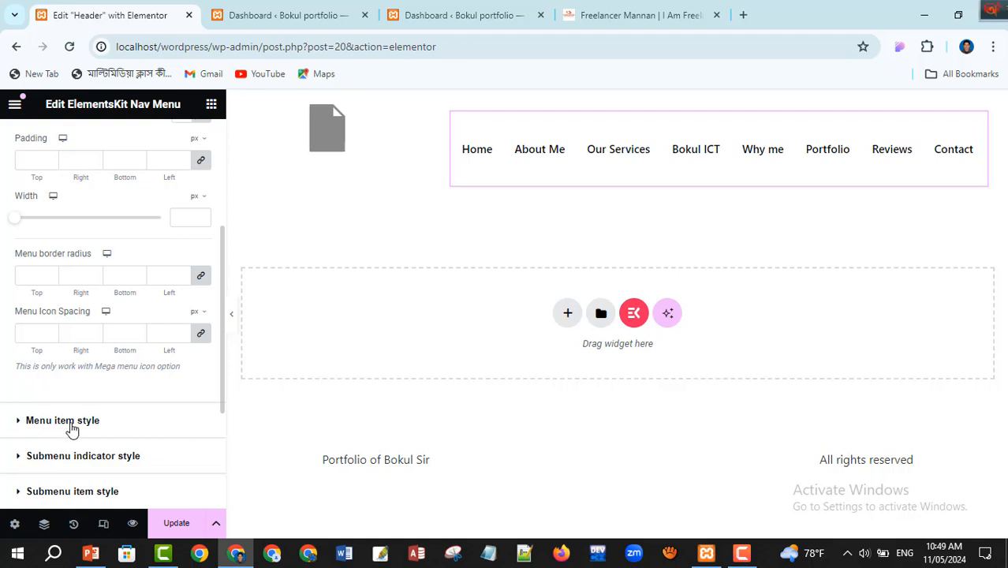
Open the nav menu's Menu item style settings and examine the reference site's header and hero styling
{"action": "left_click", "coordinate": [71, 429]}
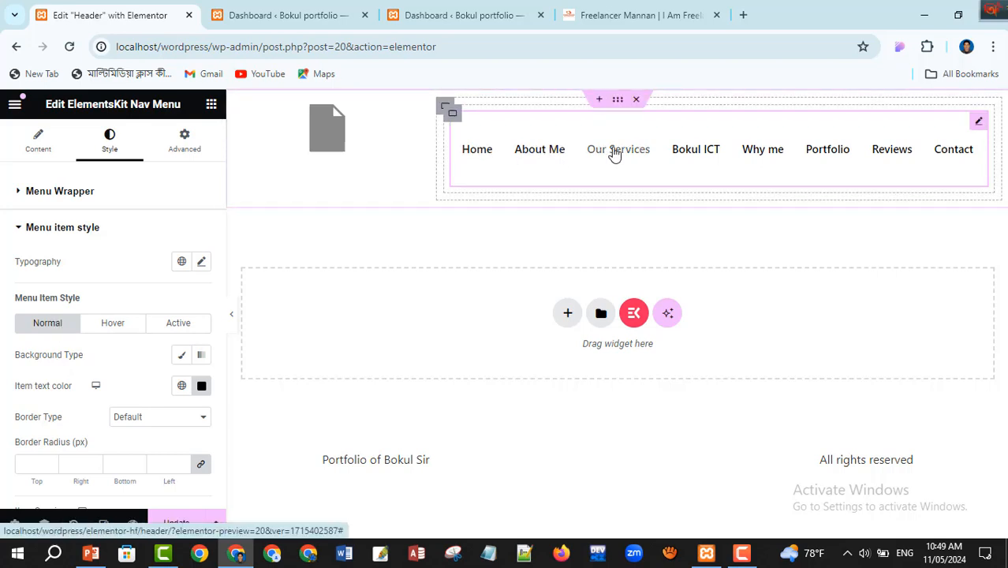
{"action": "left_click", "coordinate": [645, 16]}
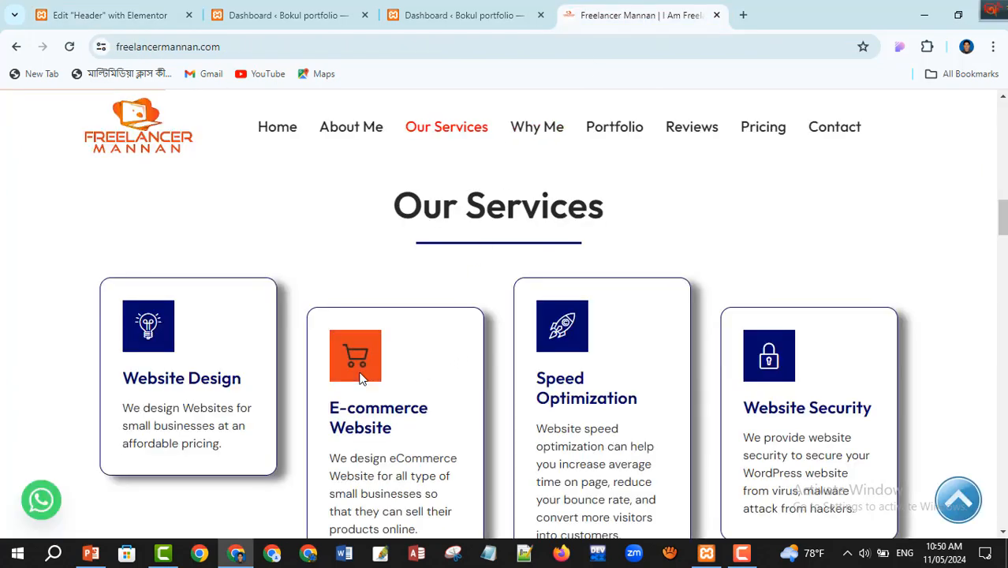
{"action": "scroll", "coordinate": [401, 342], "scroll_direction": "up", "scroll_amount": 5}
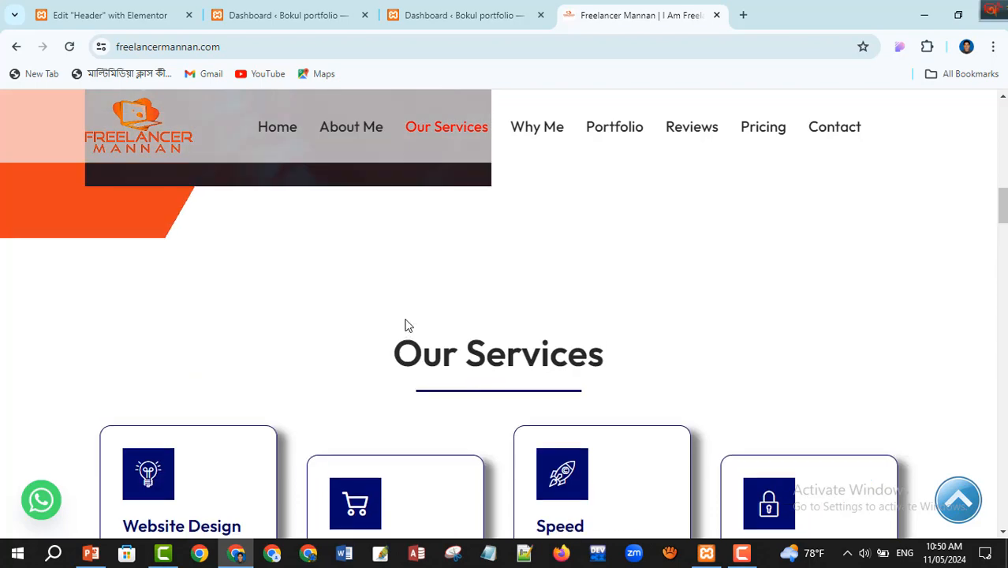
{"action": "scroll", "coordinate": [614, 361], "scroll_direction": "up", "scroll_amount": 3}
{"action": "scroll", "coordinate": [438, 310], "scroll_direction": "up", "scroll_amount": 6}
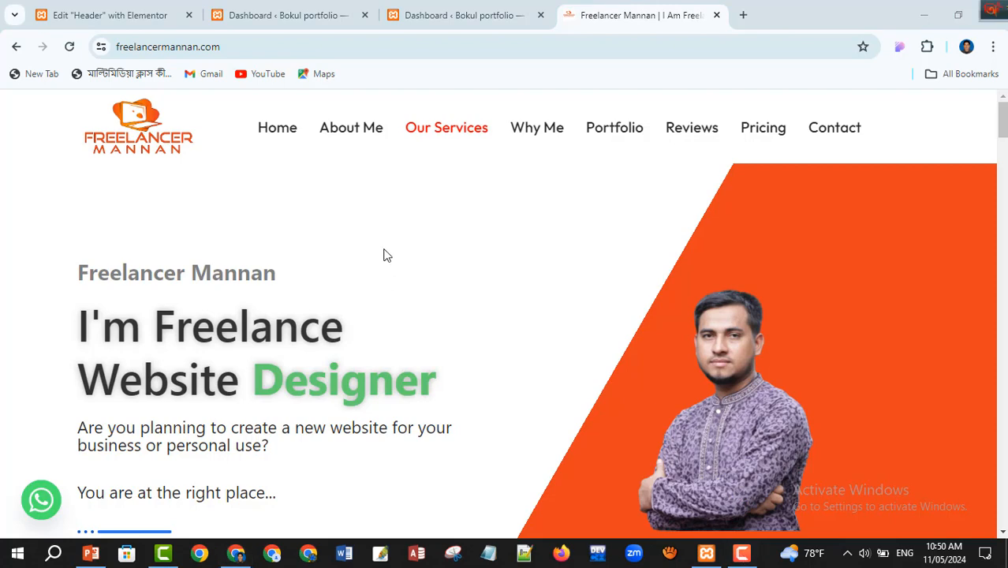
Return to the header being edited in Elementor and open the Global Colors in Site Settings
{"action": "left_click", "coordinate": [59, 15]}
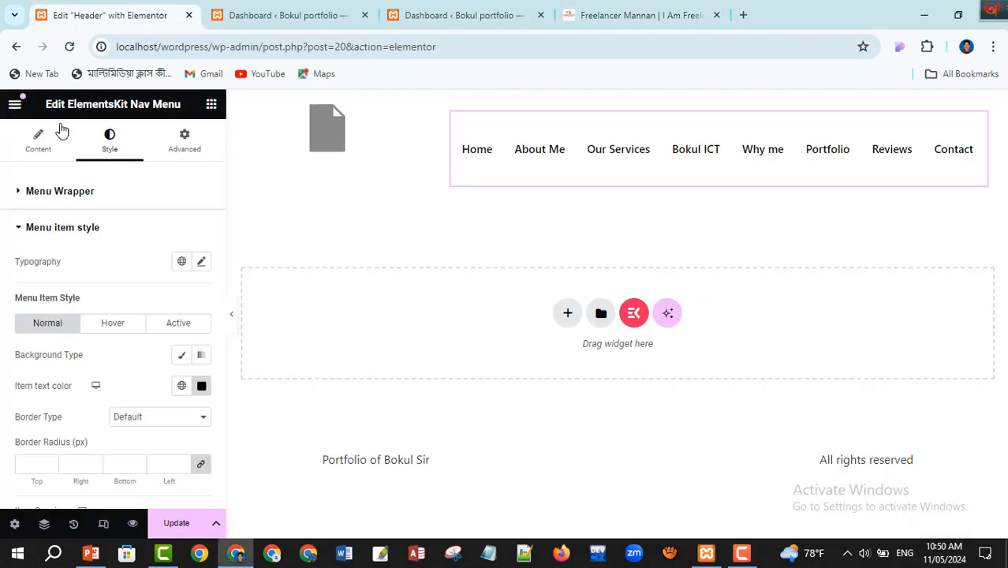
{"action": "left_click", "coordinate": [15, 106]}
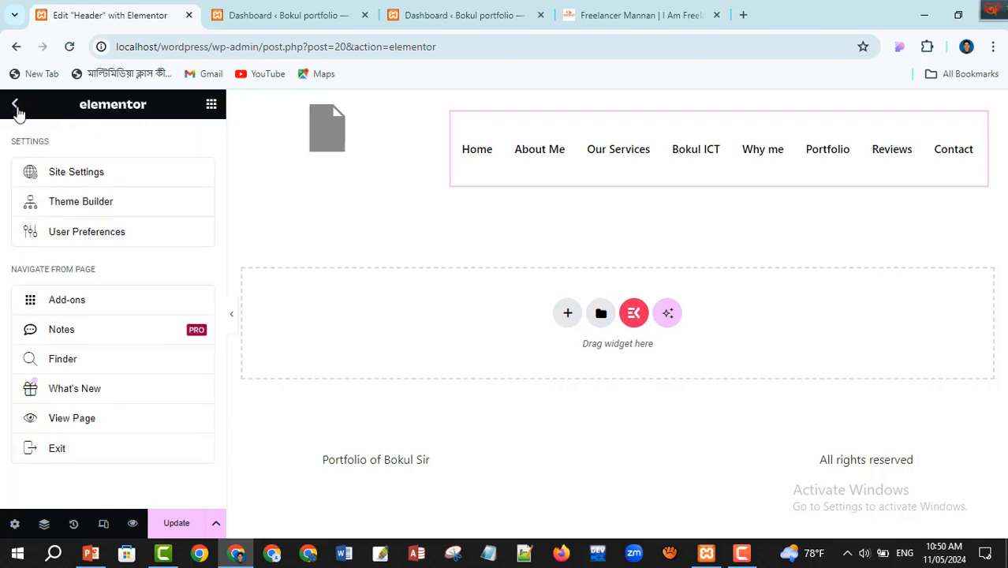
{"action": "left_click", "coordinate": [88, 179]}
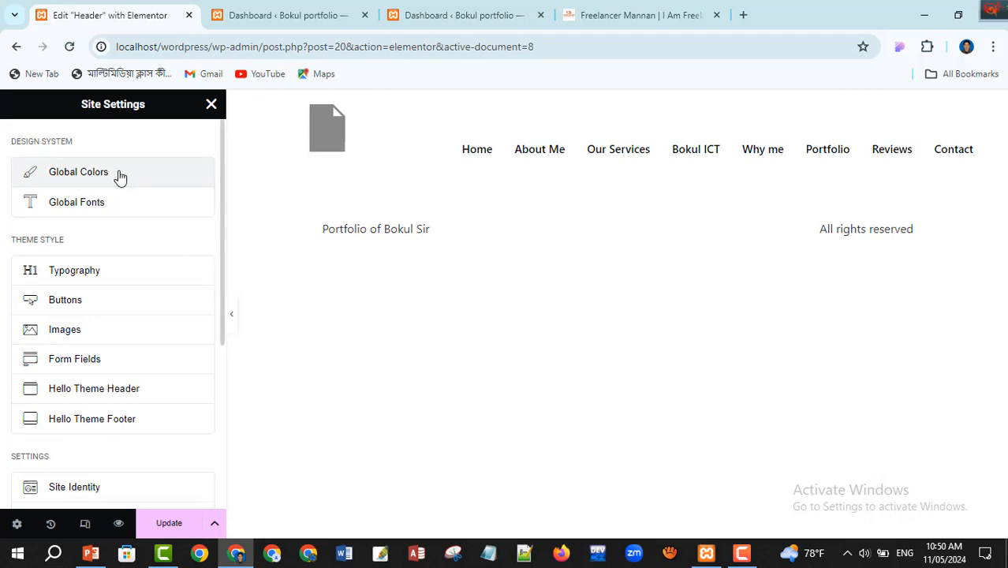
{"action": "left_click", "coordinate": [120, 177]}
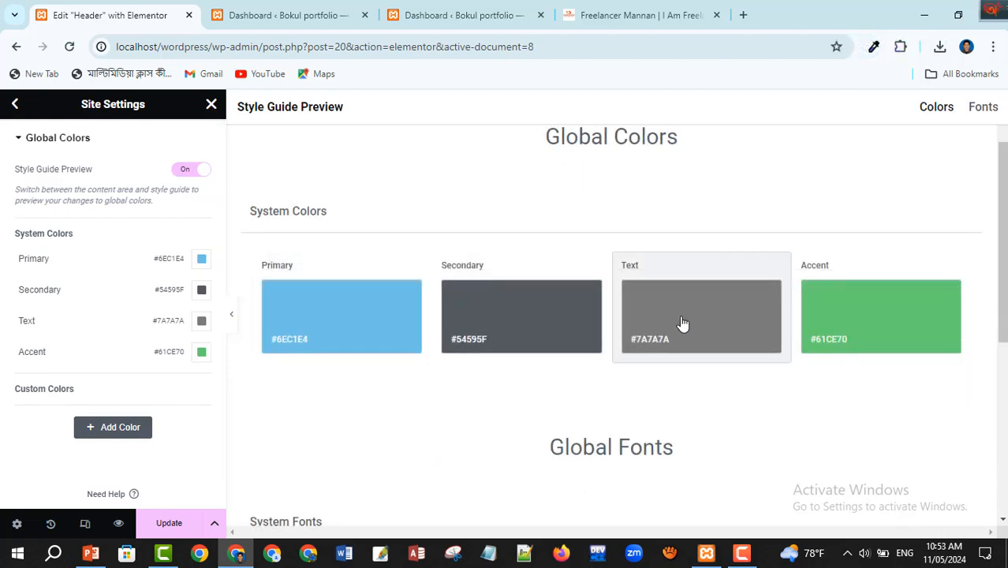
Examine the color scheme of the reference site's hero and following sections, and return to the global colors
{"action": "left_click", "coordinate": [647, 18]}
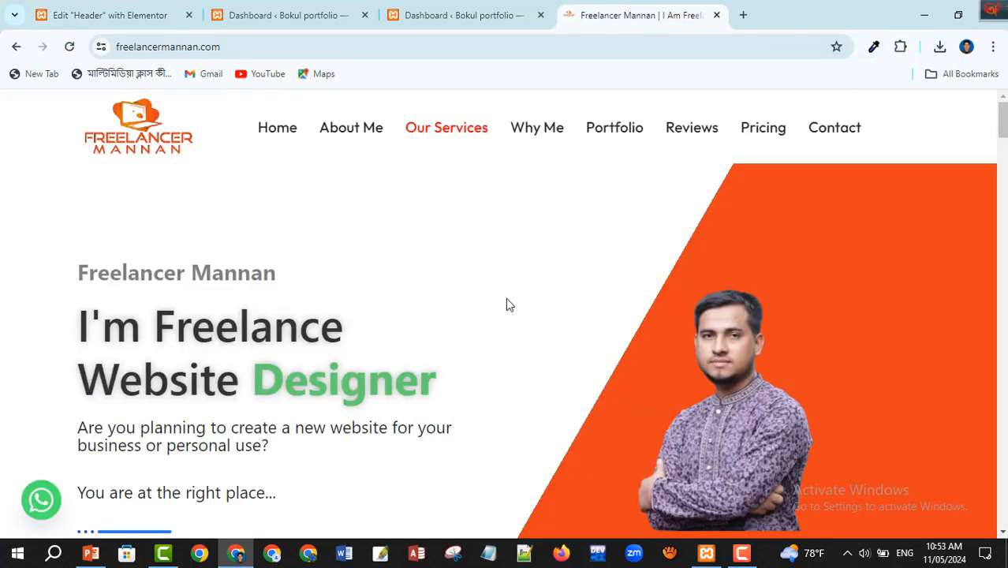
{"action": "scroll", "coordinate": [507, 304], "scroll_direction": "down", "scroll_amount": 7}
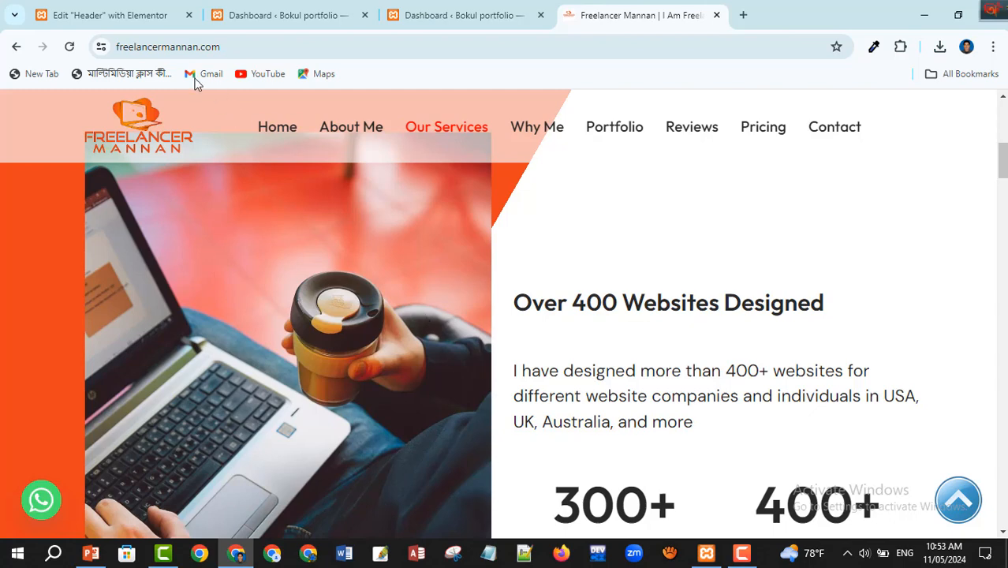
{"action": "left_click", "coordinate": [133, 14]}
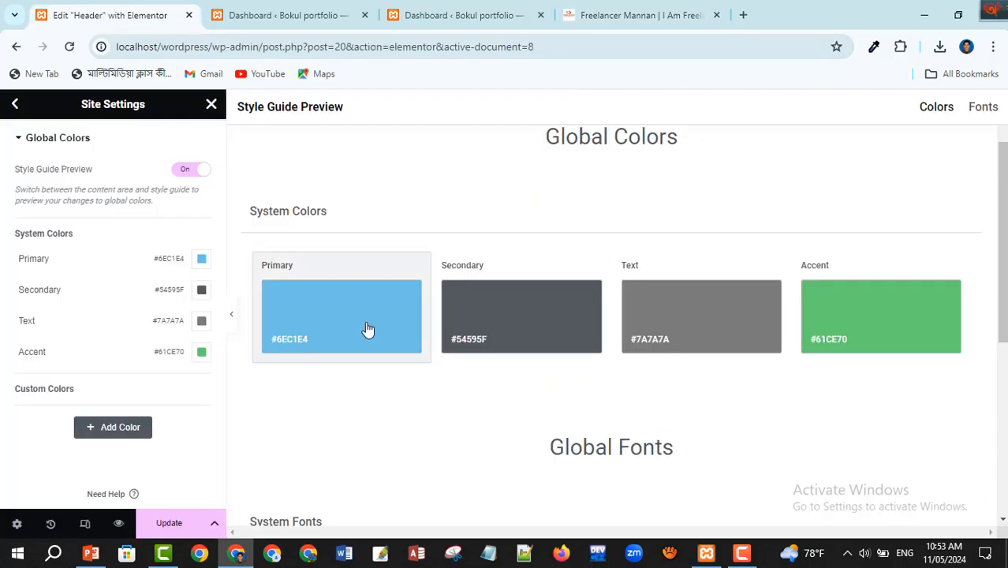
Try shifting the Primary global color's hue to a light orange, #E48E6E
{"action": "left_click", "coordinate": [201, 261]}
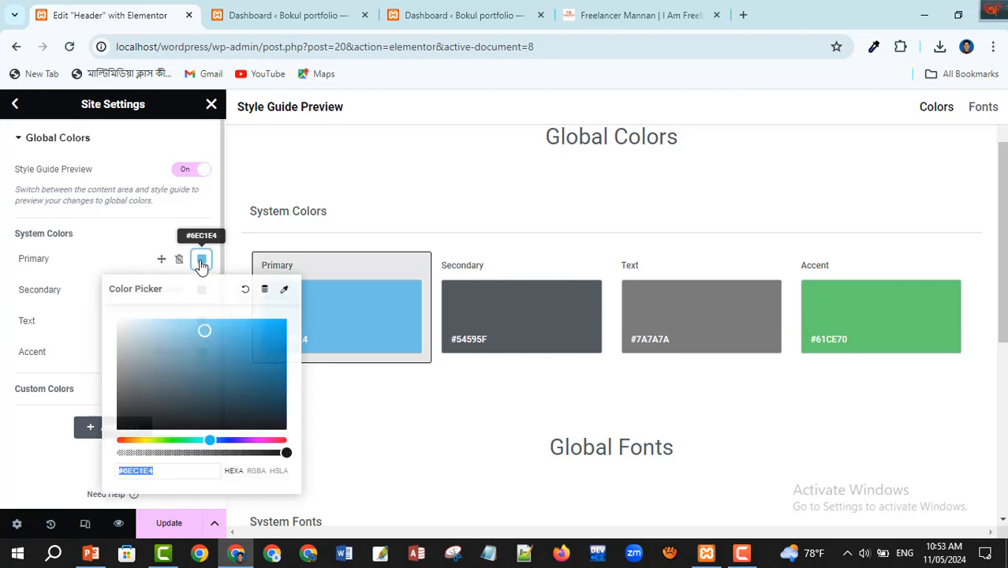
{"action": "left_click", "coordinate": [277, 447]}
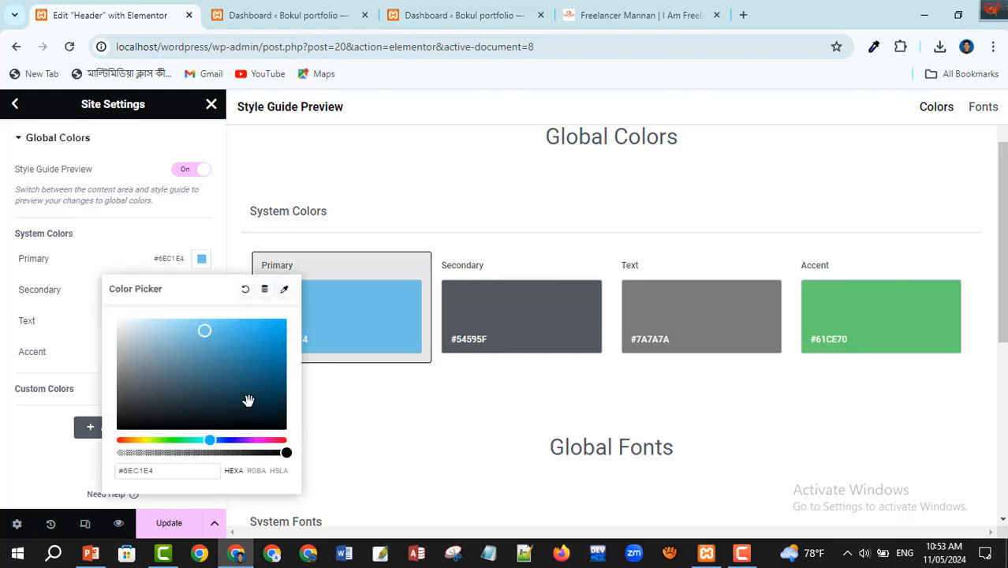
{"action": "left_click", "coordinate": [124, 440]}
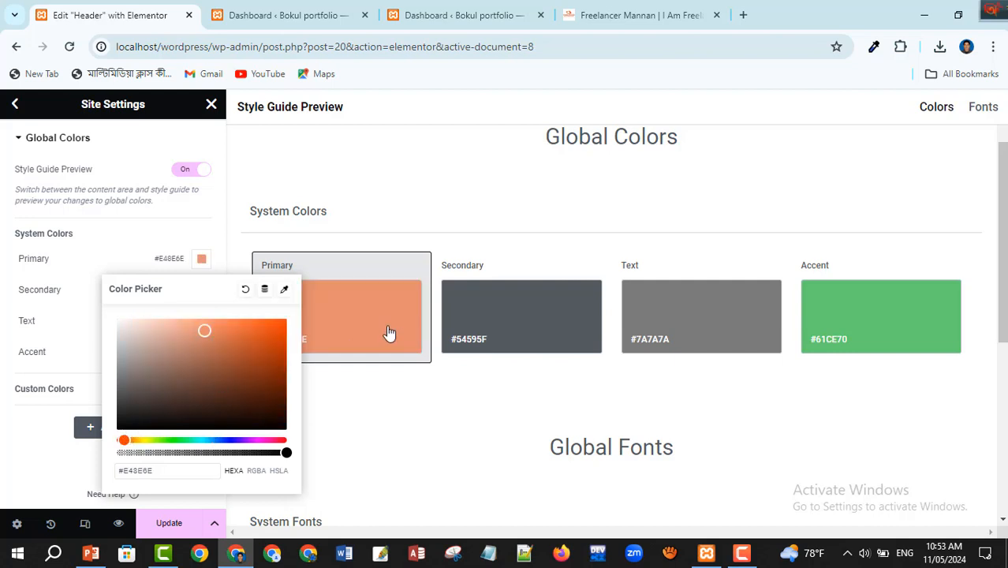
Sample the orange background of the reference site's hero section with the ColorZilla extension
{"action": "left_click", "coordinate": [628, 19]}
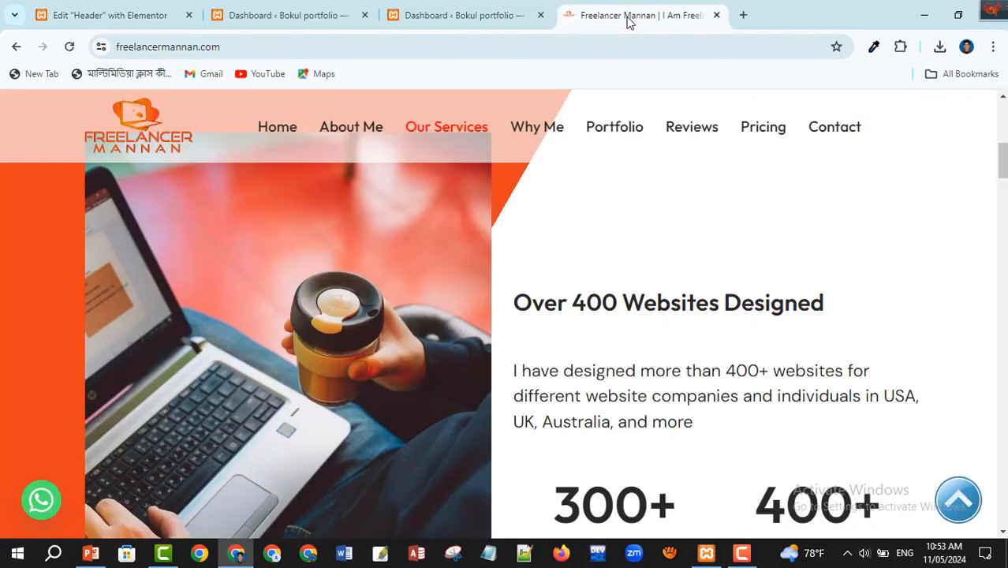
{"action": "scroll", "coordinate": [430, 276], "scroll_direction": "down", "scroll_amount": 8}
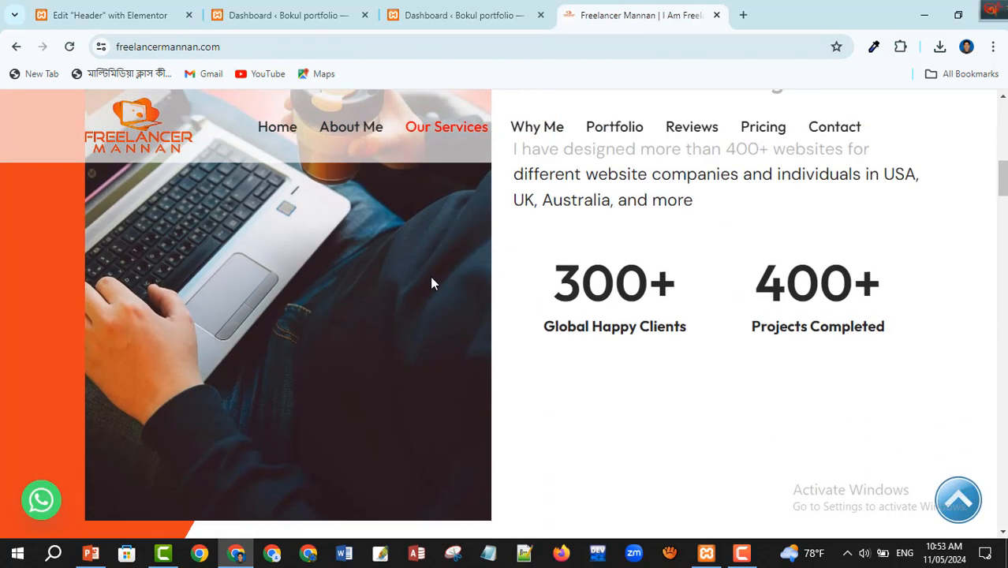
{"action": "scroll", "coordinate": [436, 268], "scroll_direction": "up", "scroll_amount": 6}
{"action": "scroll", "coordinate": [438, 272], "scroll_direction": "up", "scroll_amount": 6}
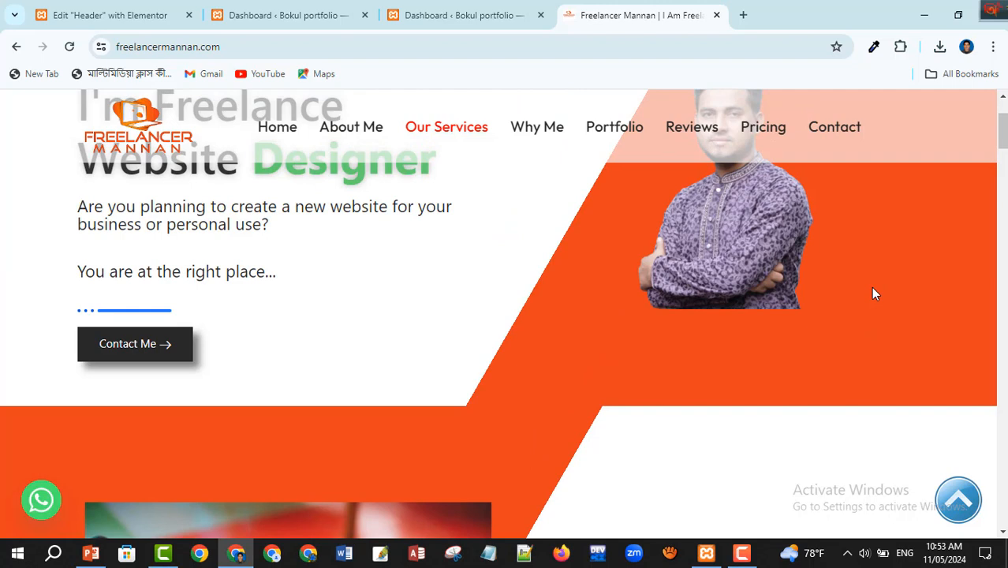
{"action": "left_click", "coordinate": [901, 48]}
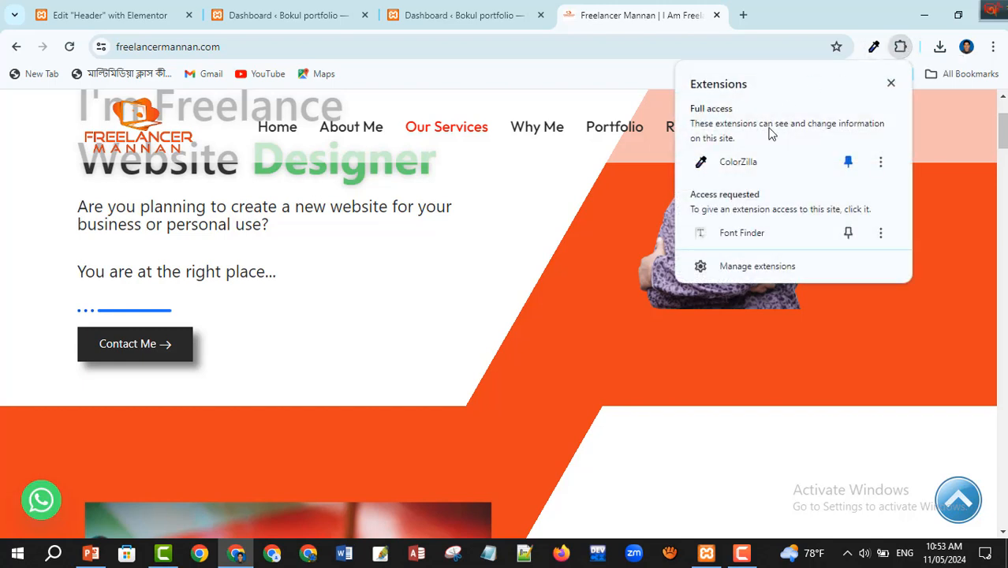
{"action": "left_click", "coordinate": [739, 163]}
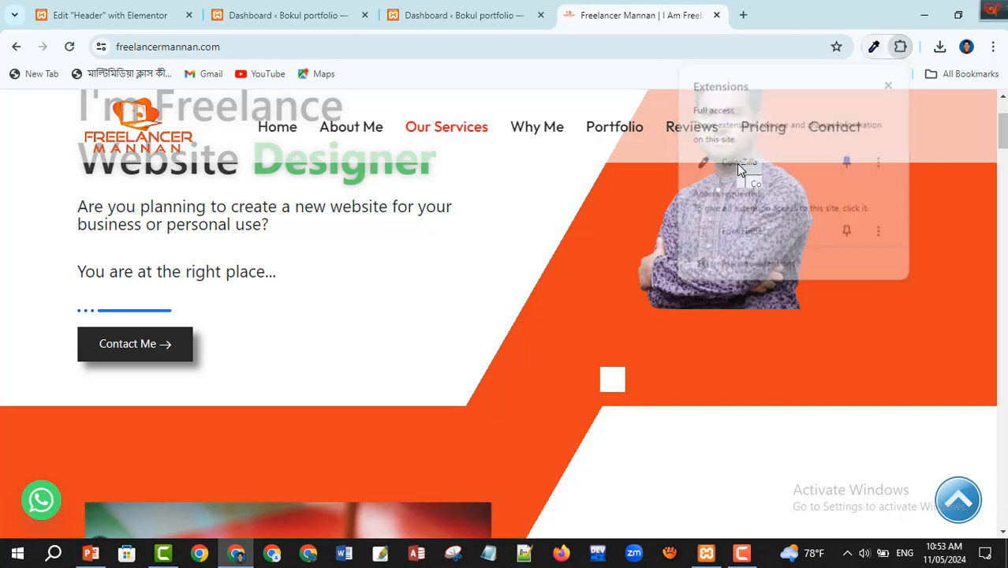
{"action": "left_click", "coordinate": [917, 310]}
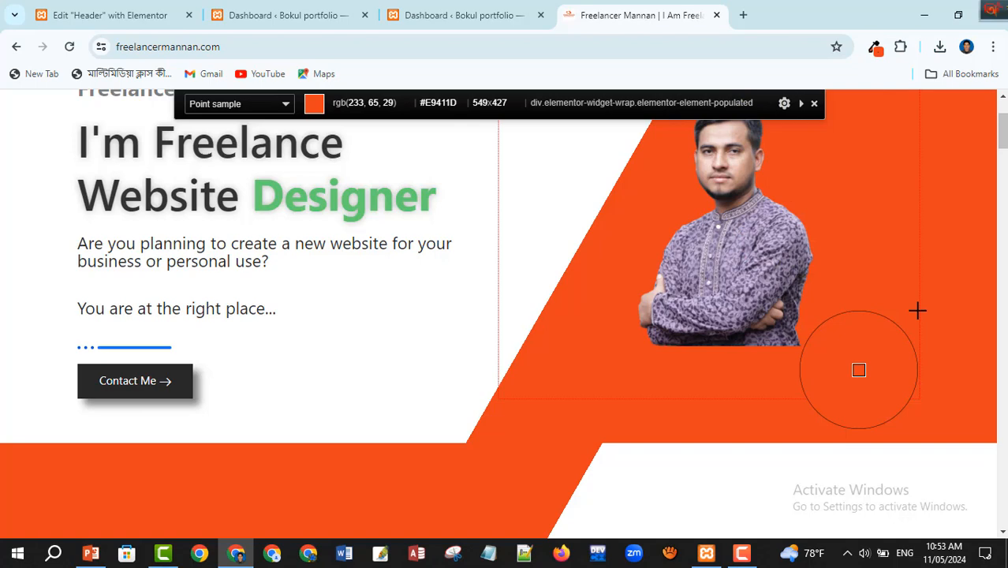
{"action": "left_click", "coordinate": [917, 311]}
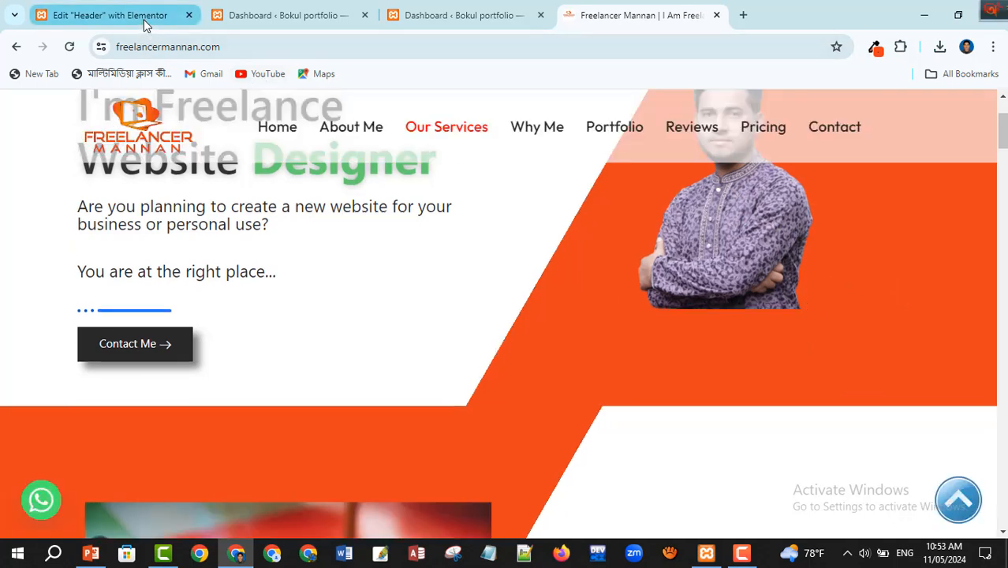
Set the Primary global color in Elementor to the sampled orange, #E9411D
{"action": "left_click", "coordinate": [147, 24]}
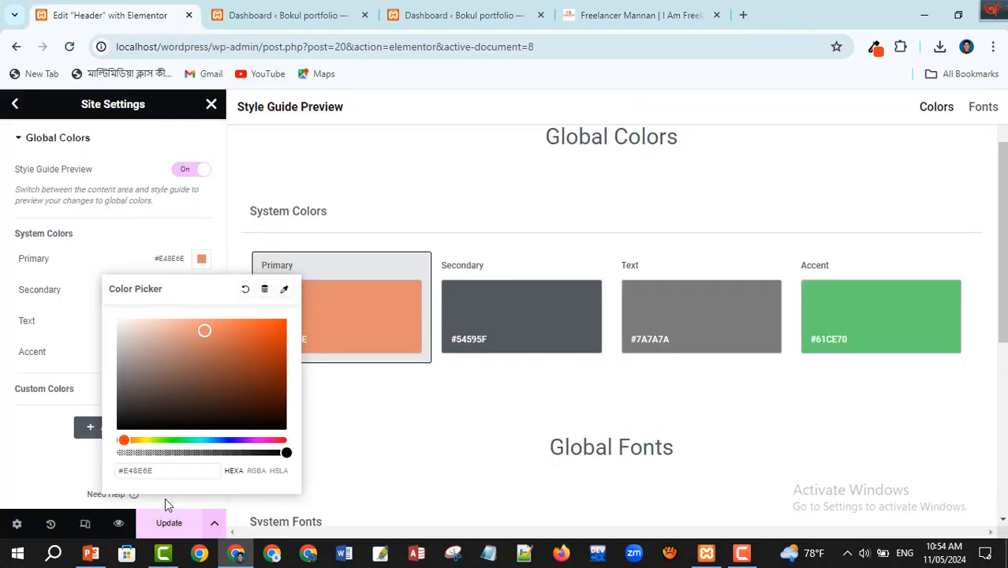
{"action": "left_click_drag", "start_coordinate": [175, 472], "coordinate": [74, 467]}
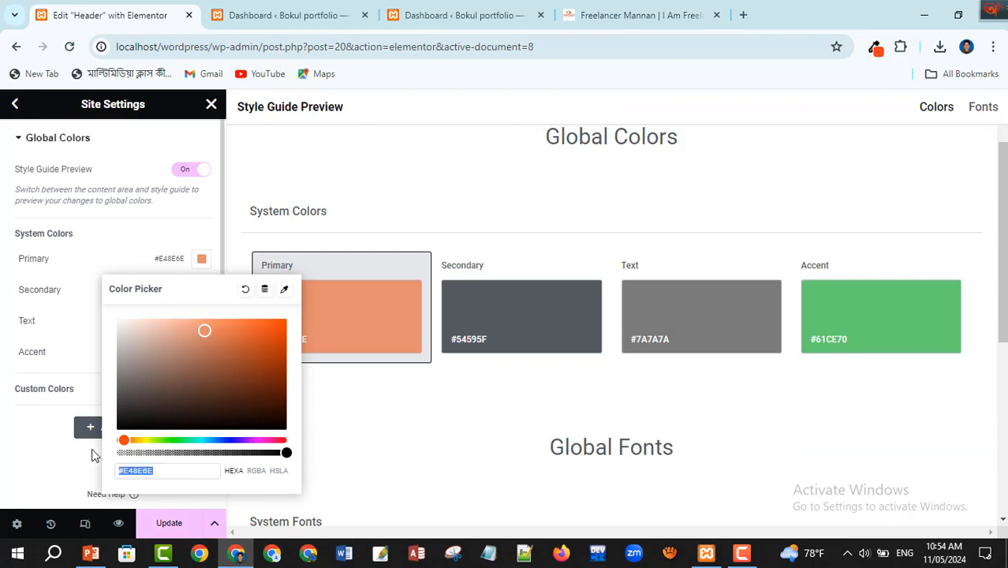
{"action": "key", "text": "ctrl+v"}
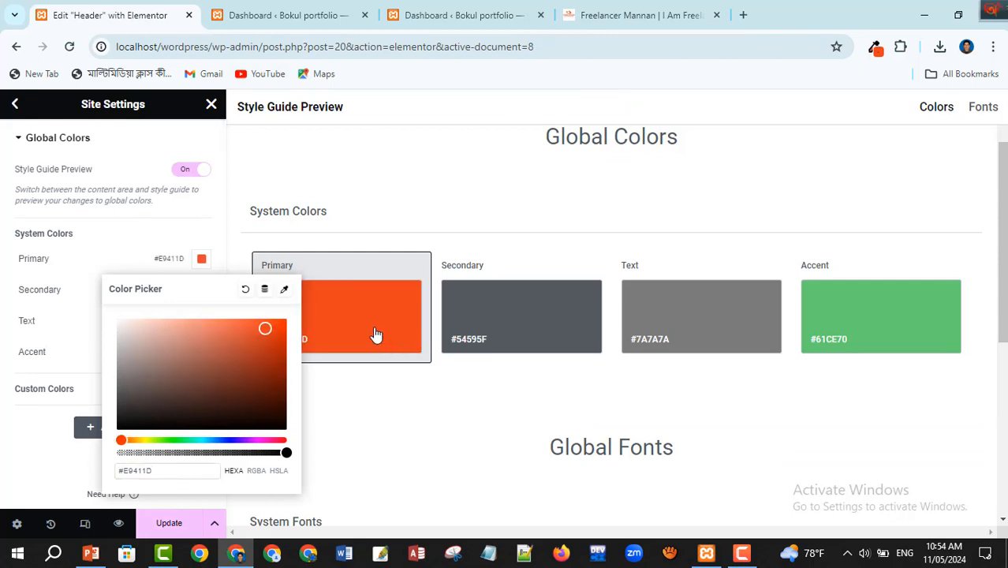
{"action": "left_click", "coordinate": [375, 219]}
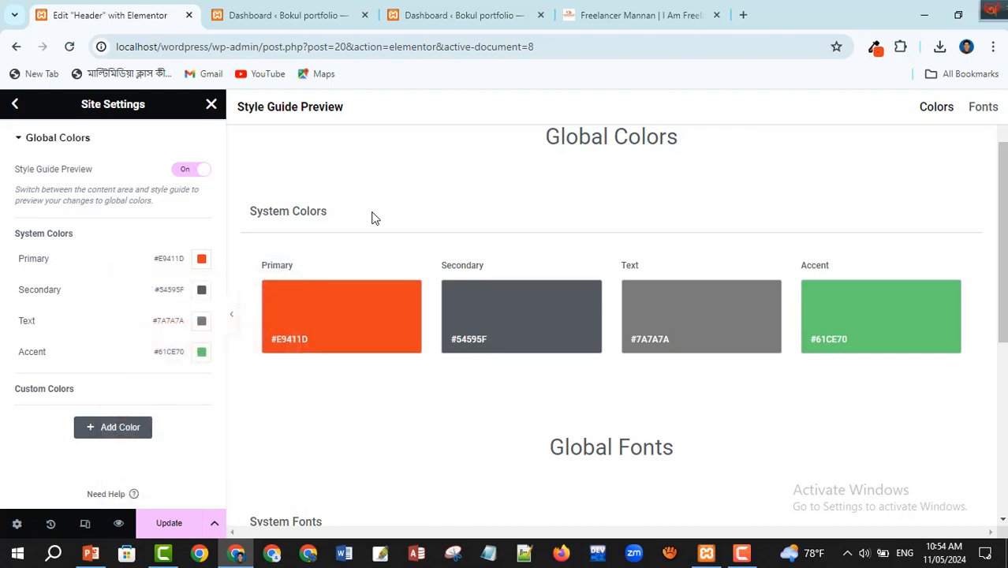
Set the Secondary global color to the near-black #000205
{"action": "left_click", "coordinate": [202, 292]}
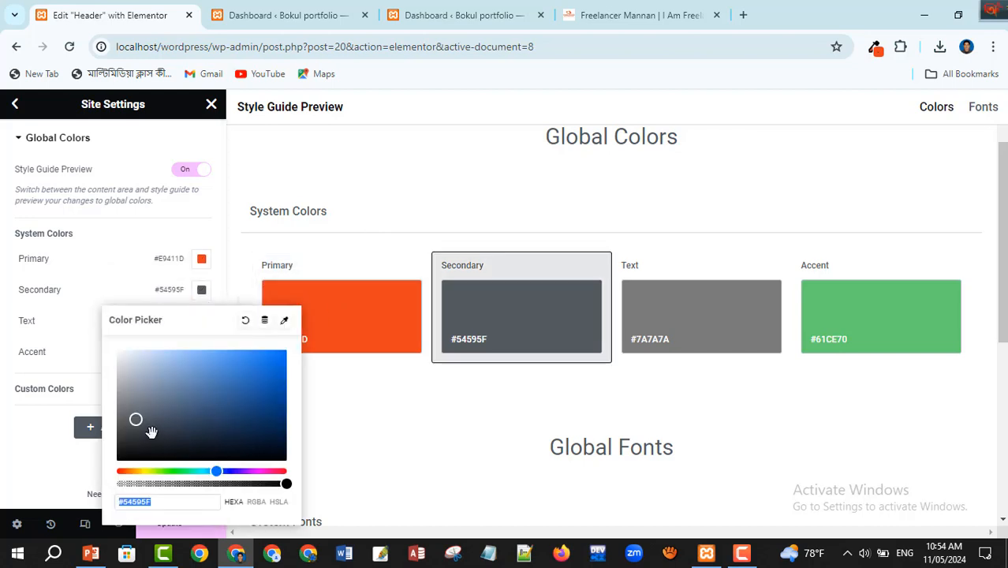
{"action": "left_click_drag", "start_coordinate": [135, 420], "coordinate": [301, 461]}
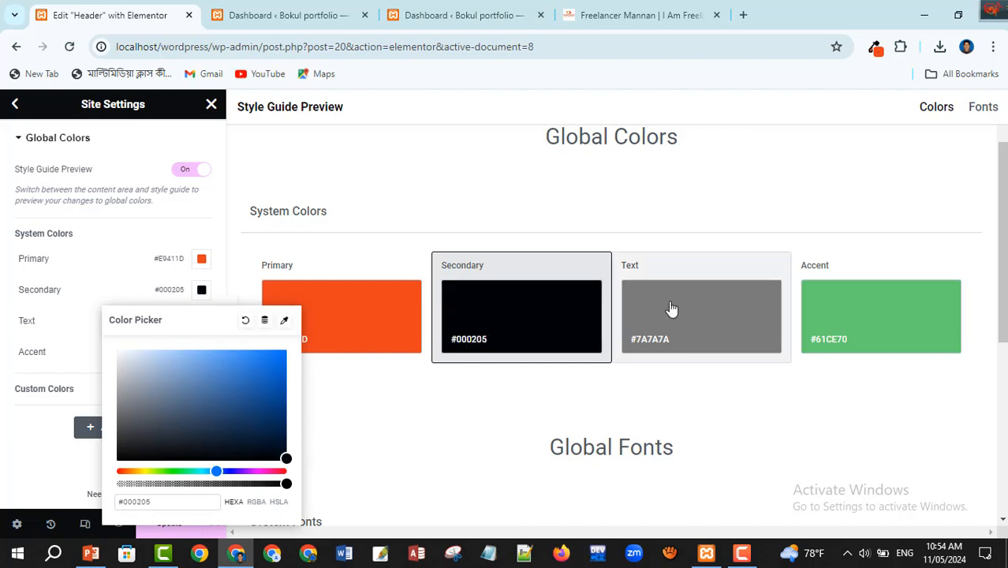
{"action": "left_click", "coordinate": [693, 284]}
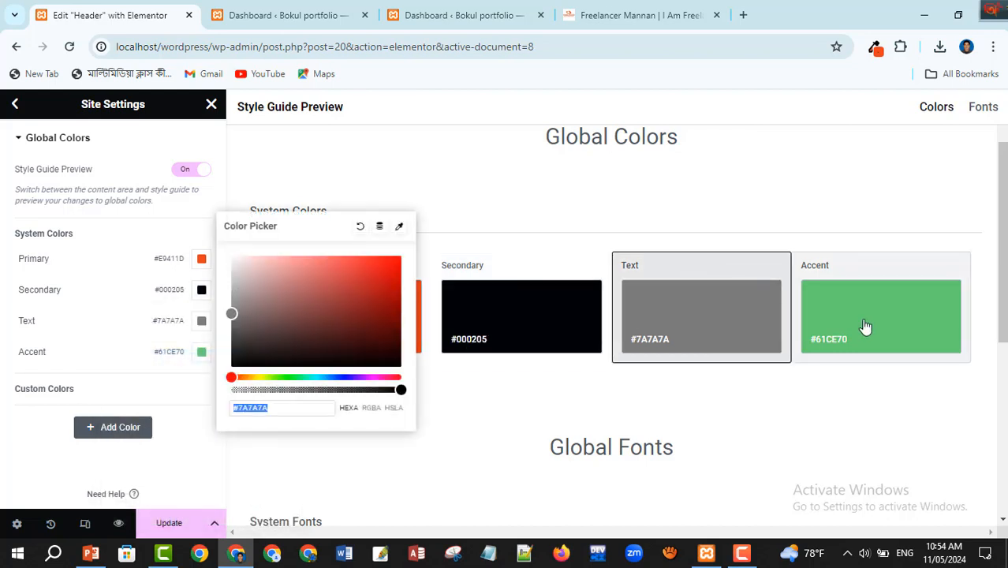
Add a custom global color and set it to white, #FFFFFF
{"action": "left_click", "coordinate": [107, 432]}
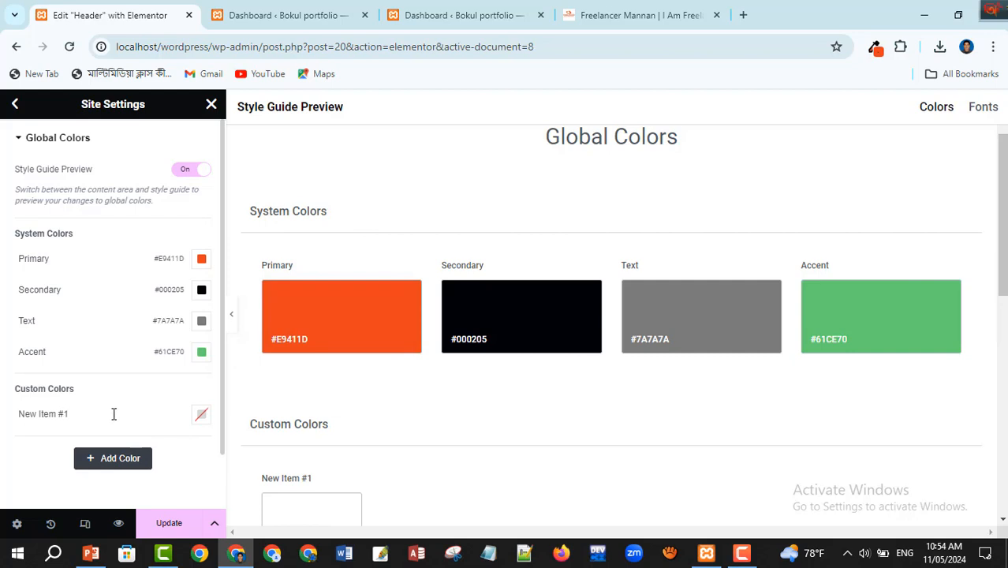
{"action": "left_click", "coordinate": [201, 415]}
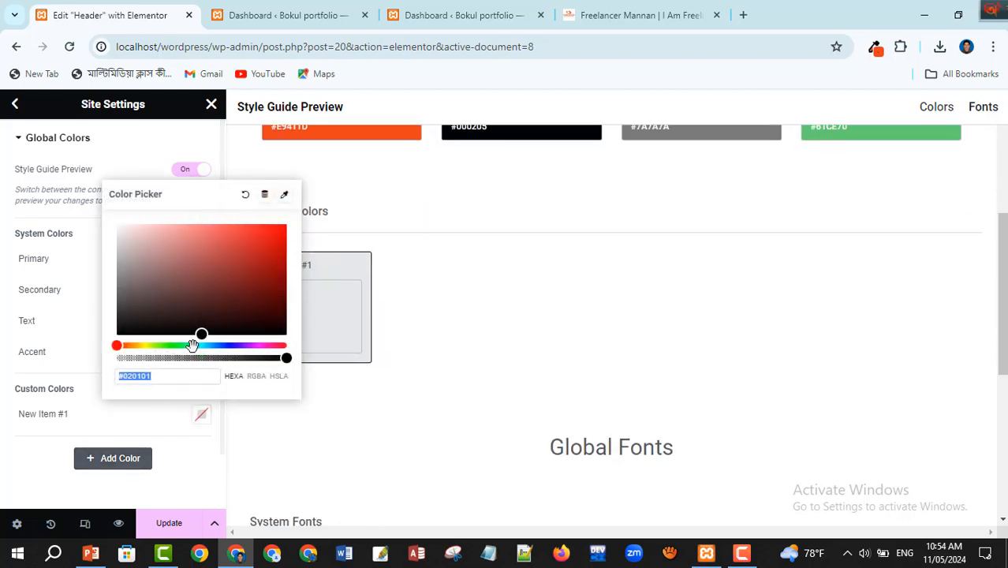
{"action": "left_click", "coordinate": [182, 298]}
{"action": "left_click_drag", "start_coordinate": [147, 262], "coordinate": [111, 222]}
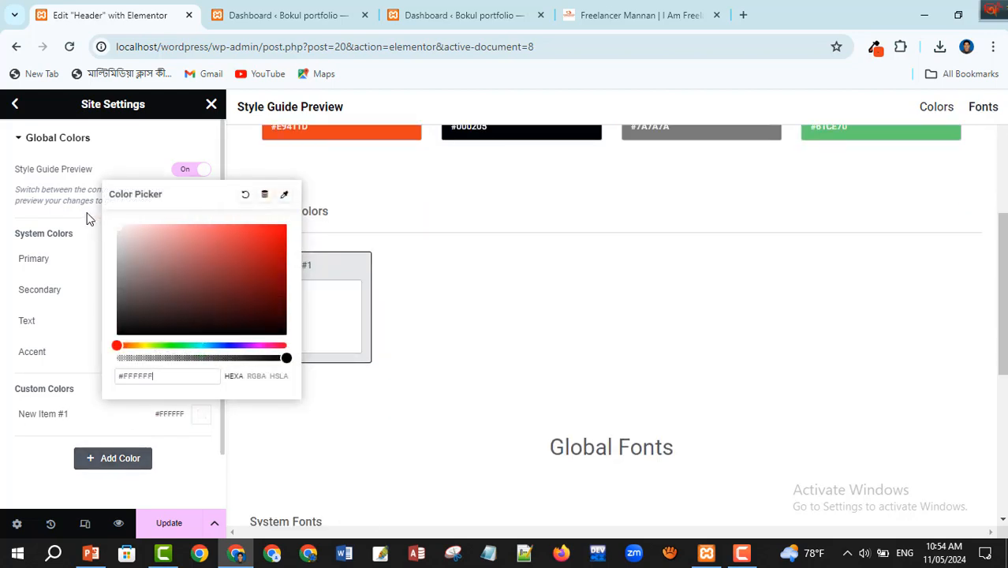
{"action": "left_click", "coordinate": [477, 286]}
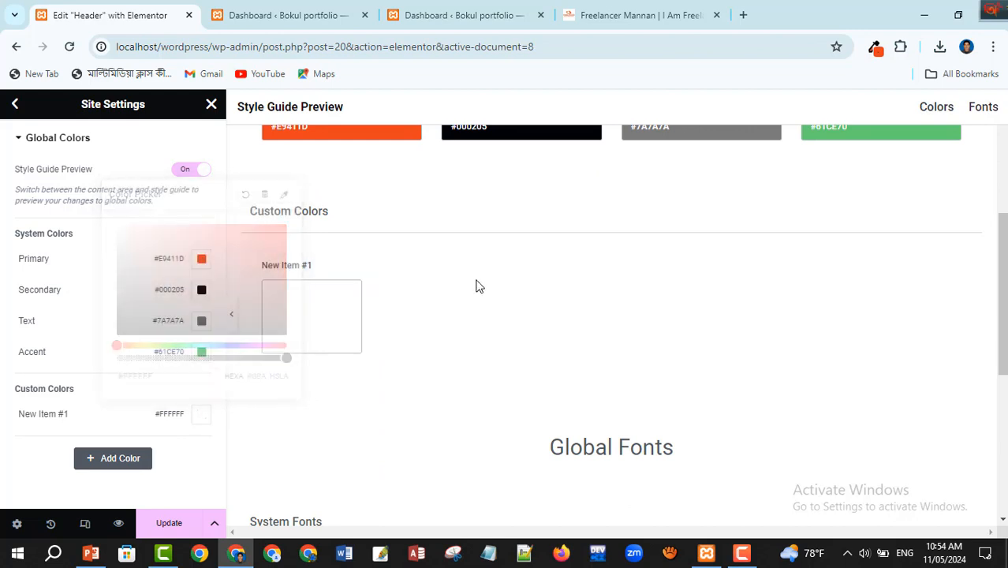
Add a second custom global color beneath the white one
{"action": "scroll", "coordinate": [601, 371], "scroll_direction": "up", "scroll_amount": 2}
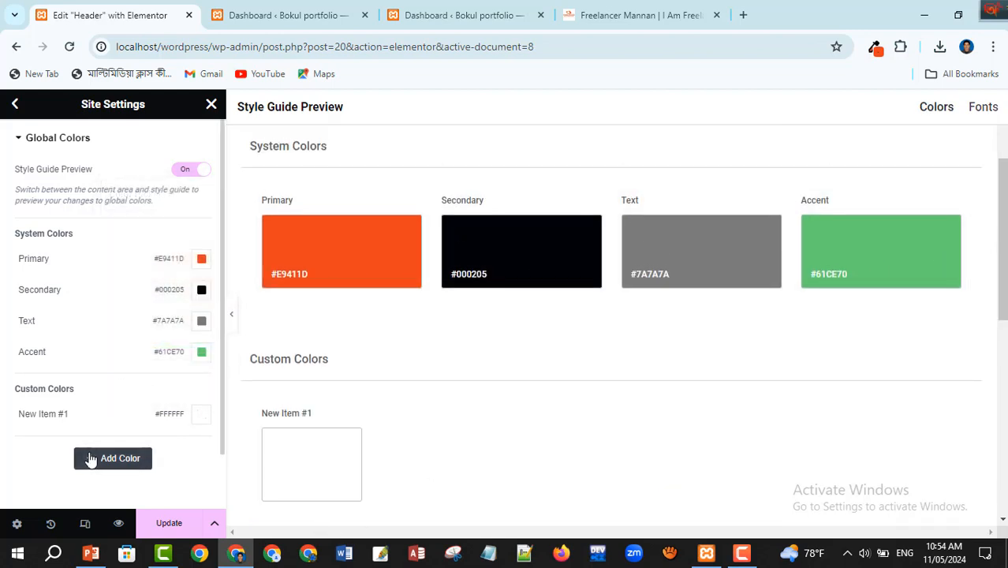
{"action": "left_click", "coordinate": [126, 465]}
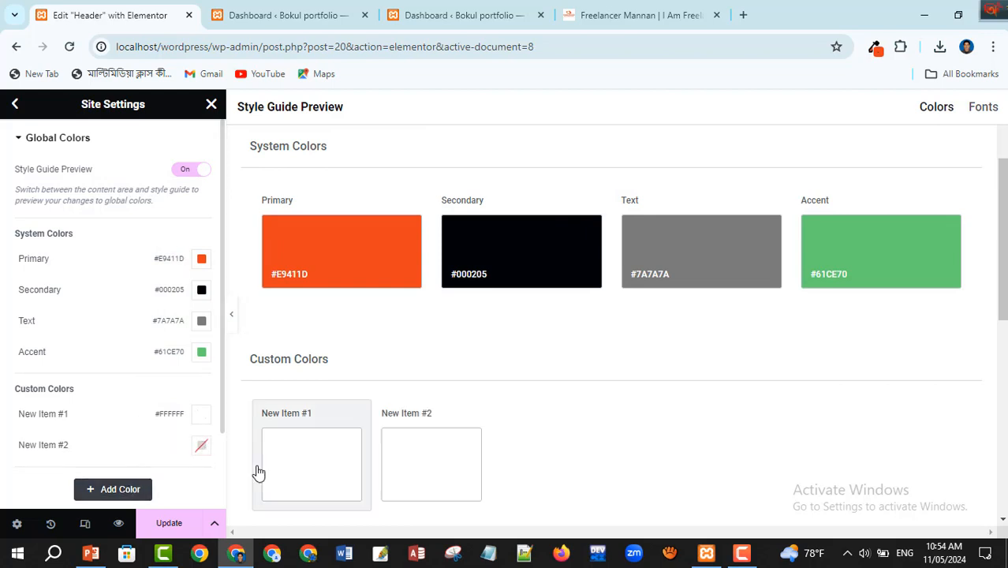
{"action": "scroll", "coordinate": [254, 473], "scroll_direction": "down", "scroll_amount": 2}
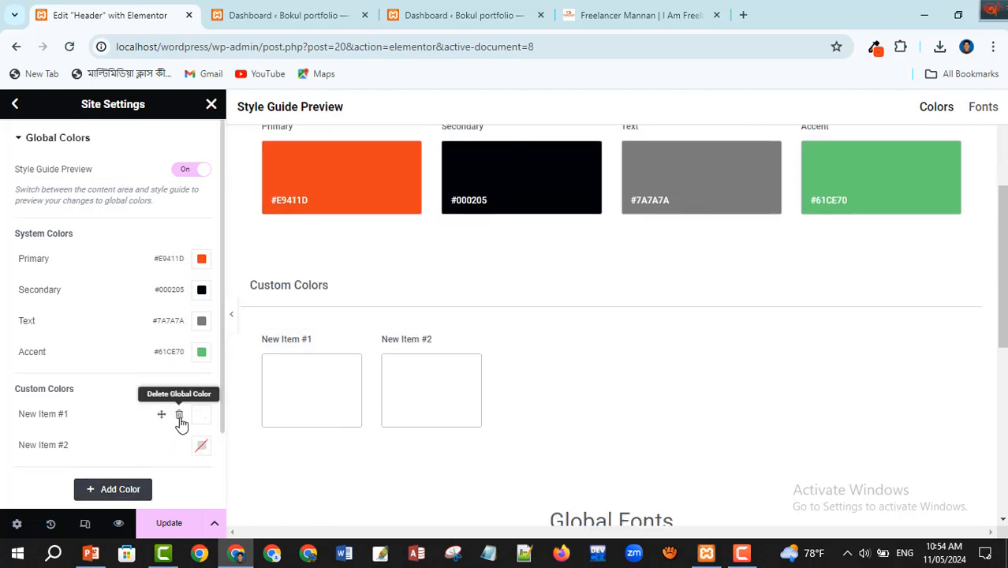
{"action": "mouse_move", "coordinate": [157, 422]}
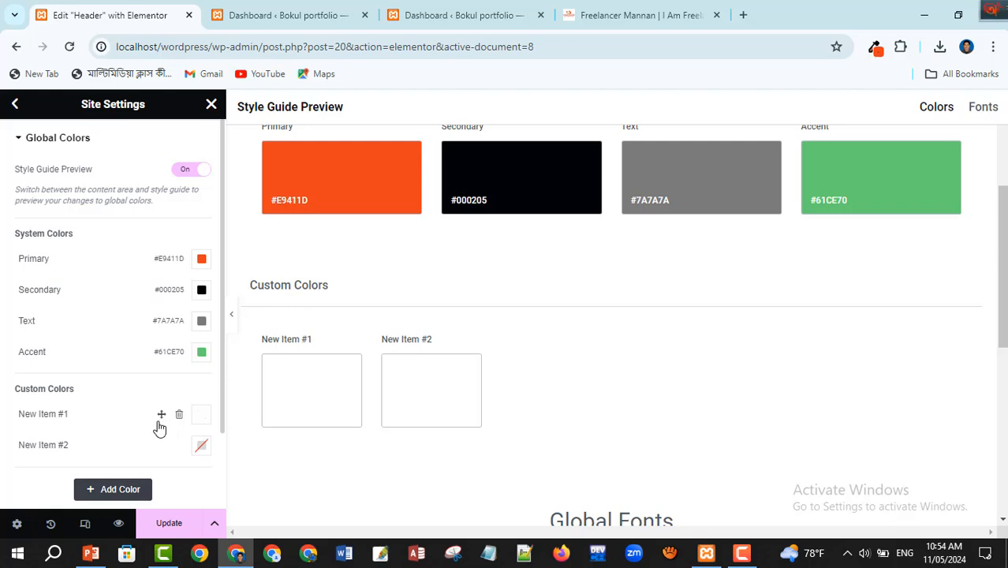
Sample the navy background of the reference site's Why Choose Me section with ColorZilla
{"action": "left_click", "coordinate": [664, 16]}
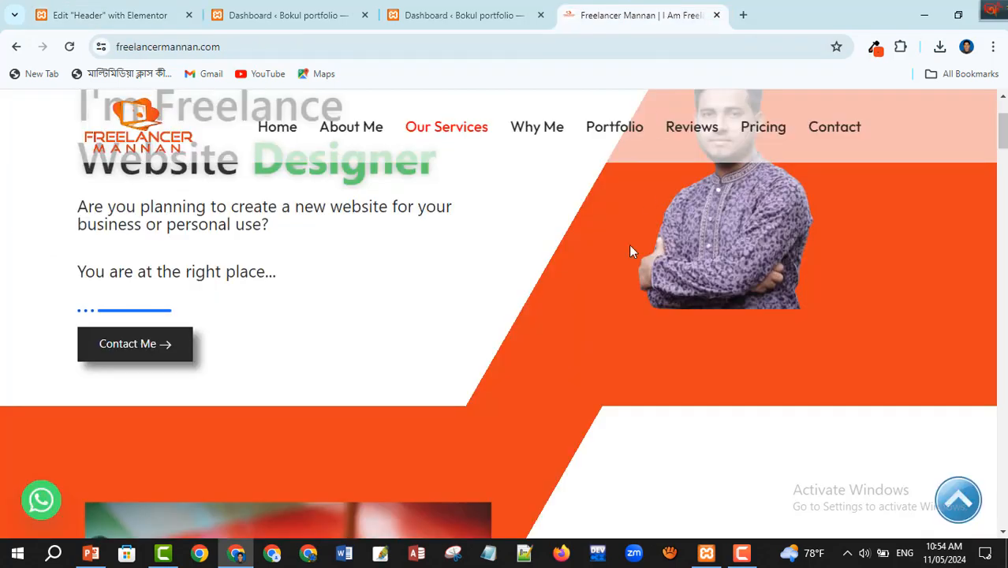
{"action": "scroll", "coordinate": [585, 378], "scroll_direction": "down", "scroll_amount": 2}
{"action": "scroll", "coordinate": [584, 378], "scroll_direction": "down", "scroll_amount": 15}
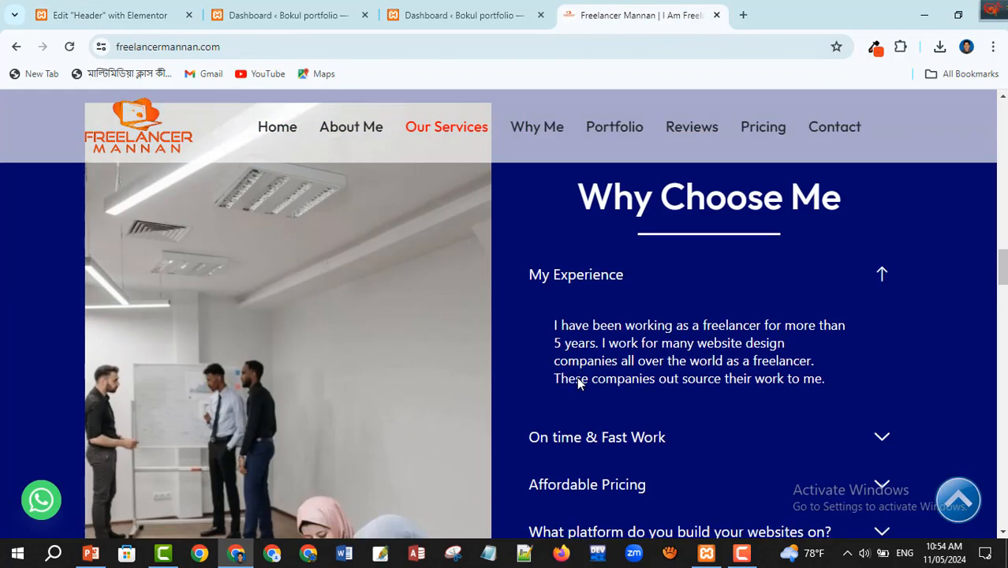
{"action": "left_click", "coordinate": [900, 49]}
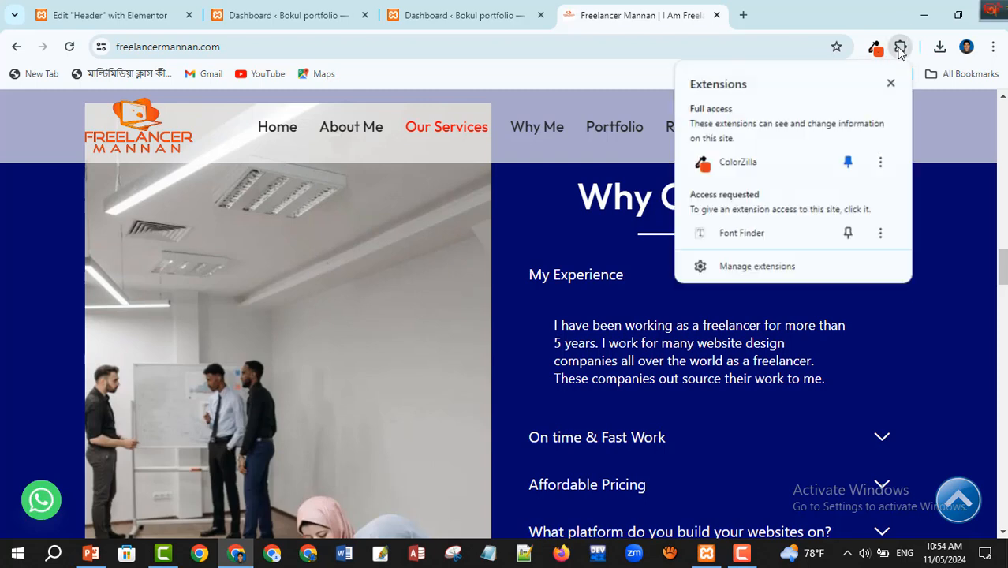
{"action": "left_click", "coordinate": [745, 162]}
{"action": "left_click", "coordinate": [937, 373]}
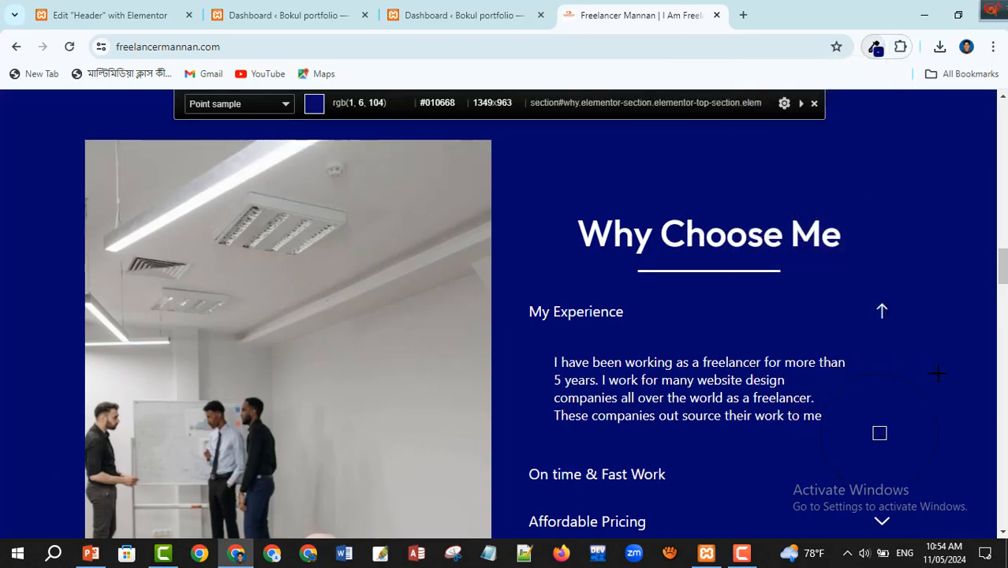
Switch back to the Elementor editor and set the second custom global color to the sampled navy, #010668
{"action": "left_click", "coordinate": [122, 15]}
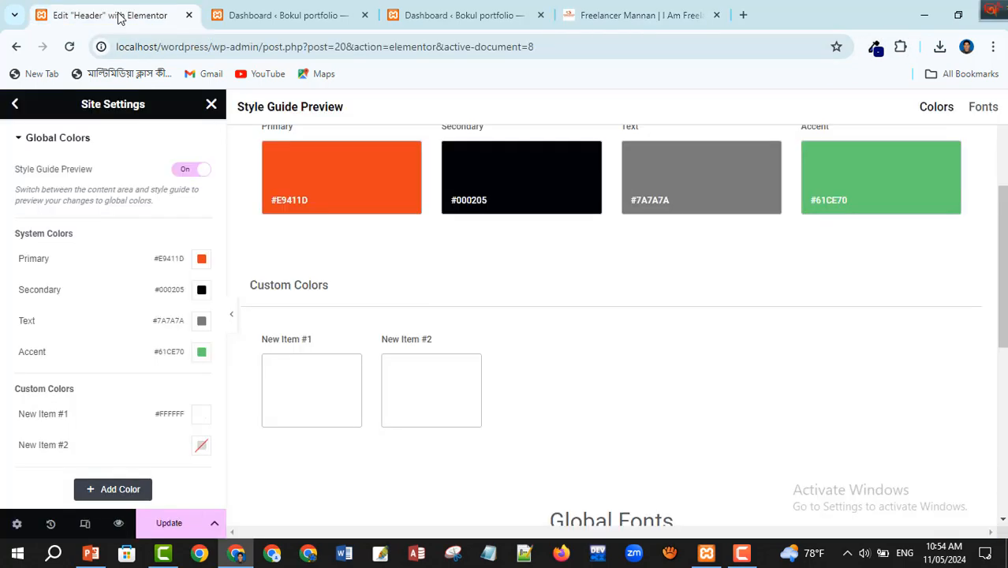
{"action": "left_click", "coordinate": [201, 446]}
{"action": "left_click", "coordinate": [153, 408]}
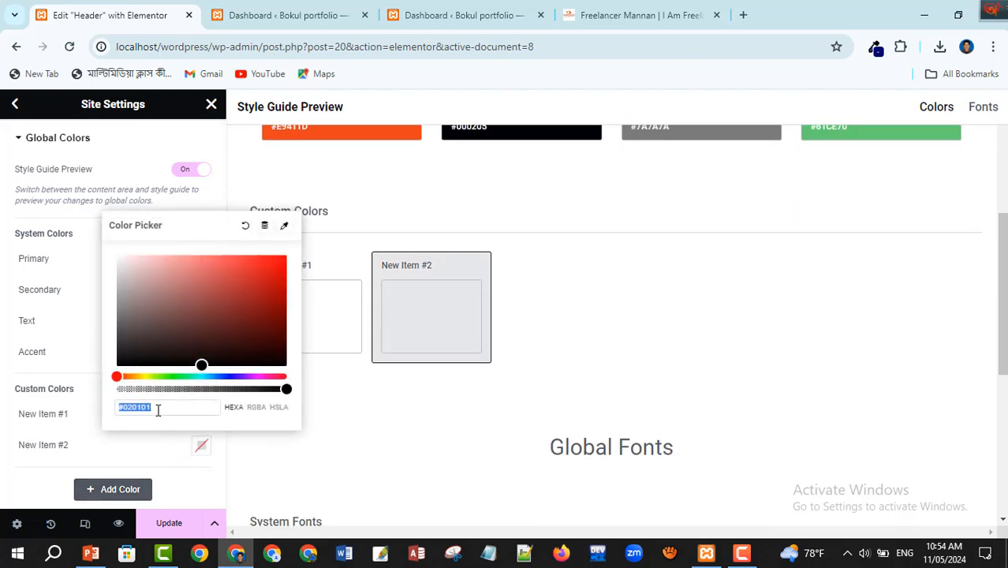
{"action": "key", "text": "ctrl+v"}
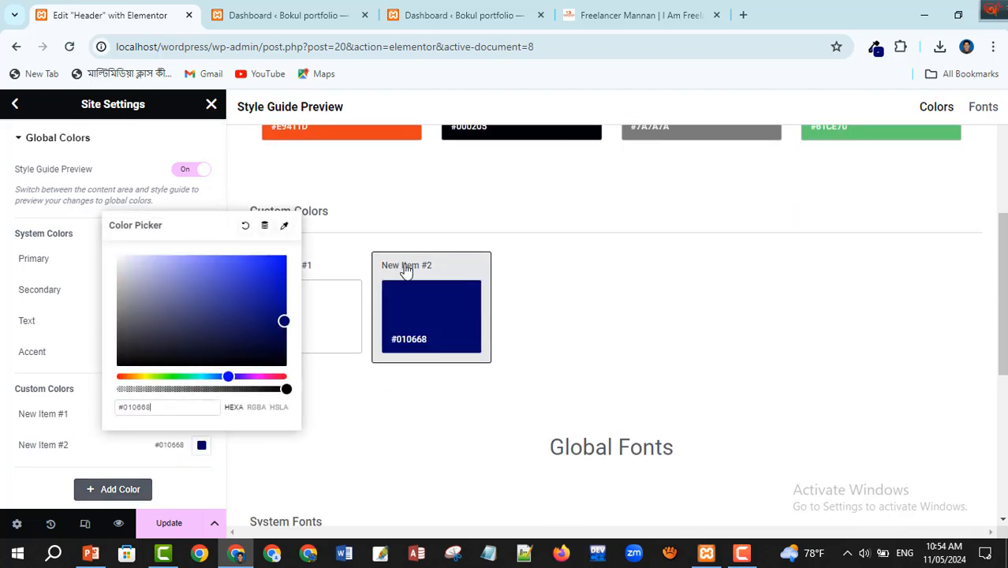
{"action": "left_click", "coordinate": [575, 217]}
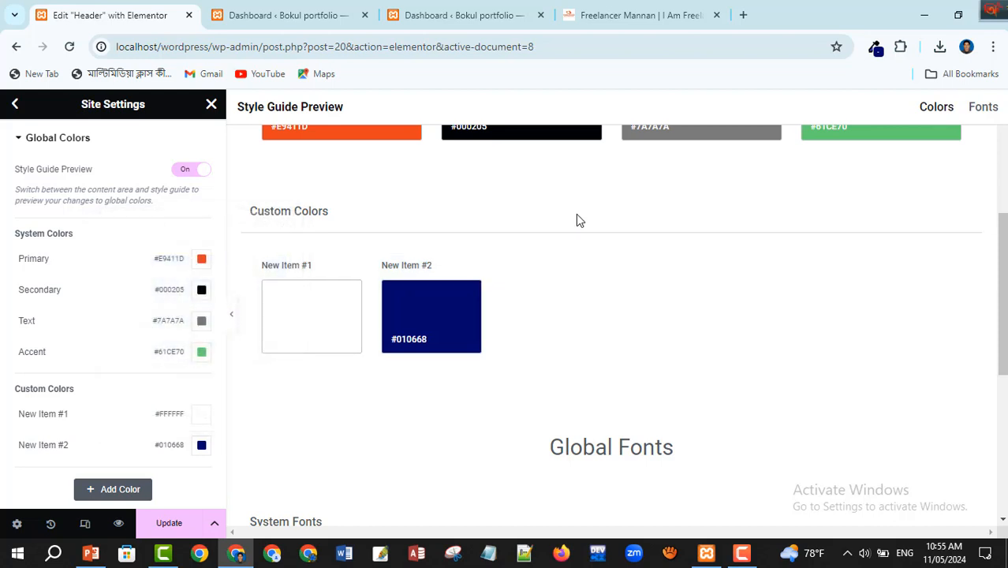
Save the updated global colors and close the site settings to return to the header layout
{"action": "scroll", "coordinate": [576, 219], "scroll_direction": "up", "scroll_amount": 2}
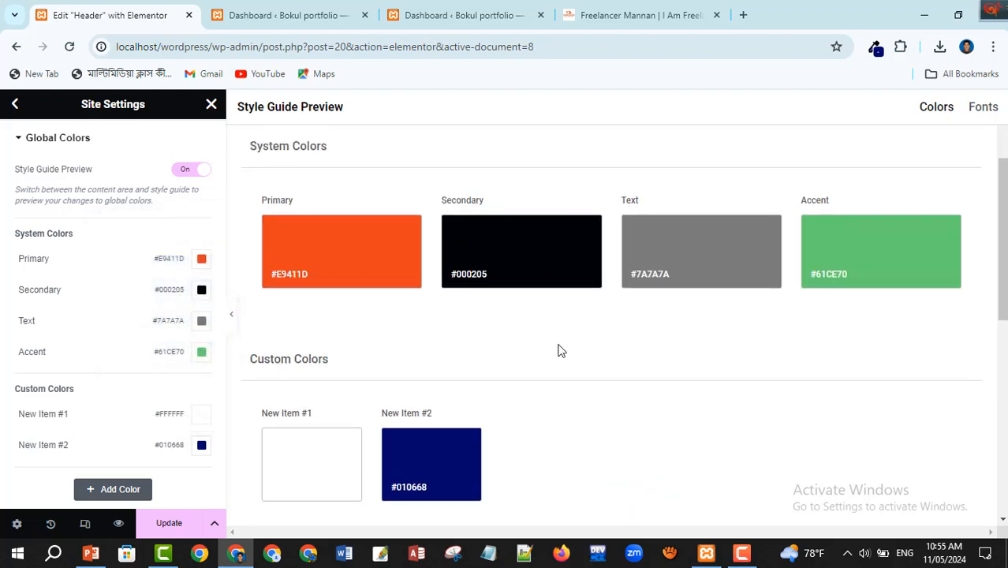
{"action": "left_click", "coordinate": [179, 526]}
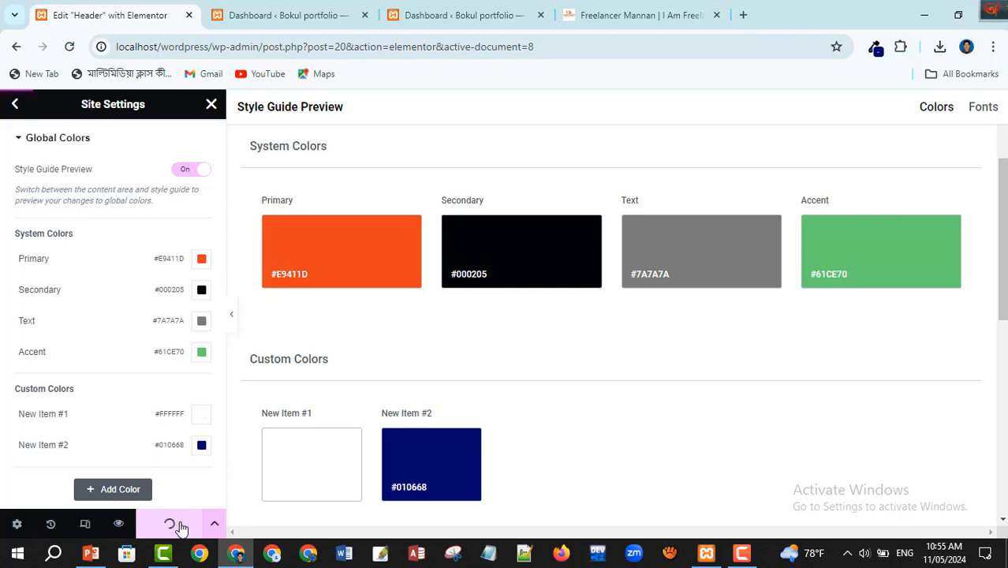
{"action": "left_click", "coordinate": [211, 105]}
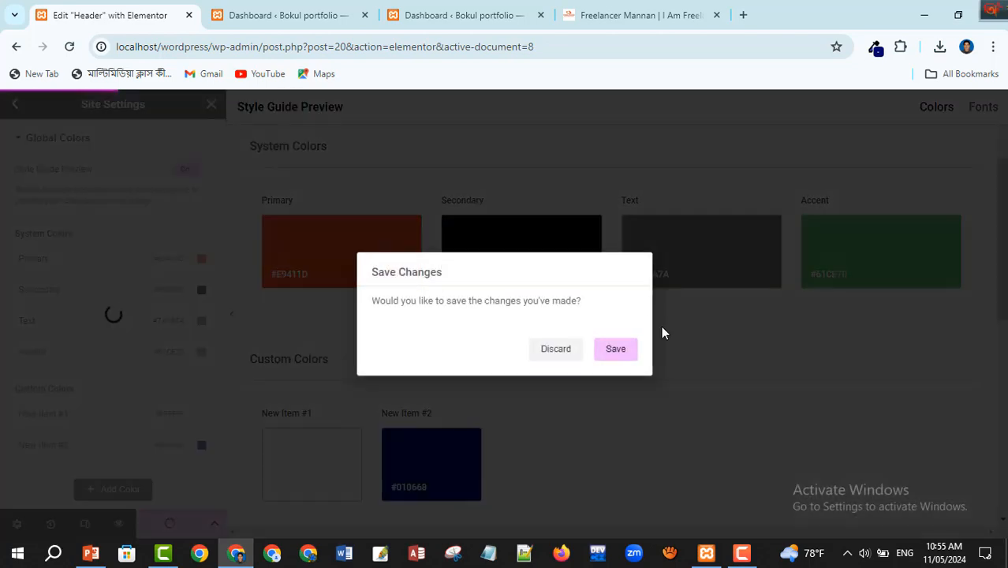
{"action": "left_click", "coordinate": [621, 351]}
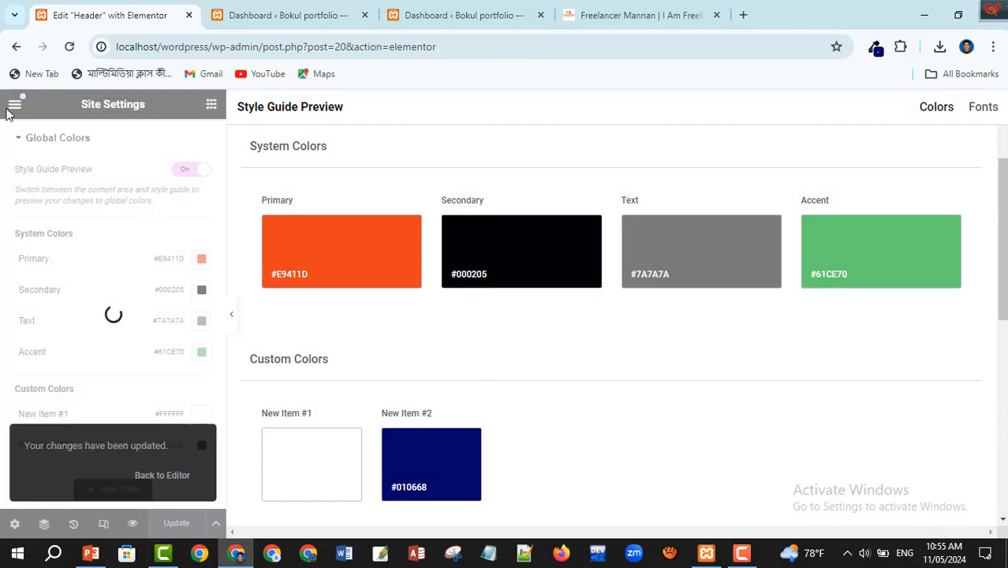
{"action": "left_click", "coordinate": [152, 474]}
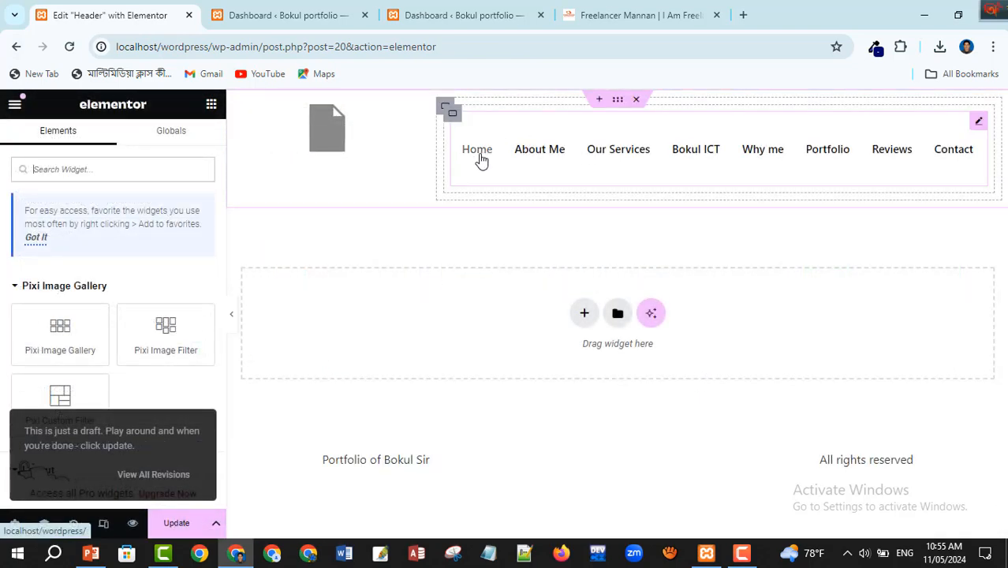
Set the header nav menu's normal item text color to the Secondary global color after trying Accent
{"action": "left_click", "coordinate": [481, 160]}
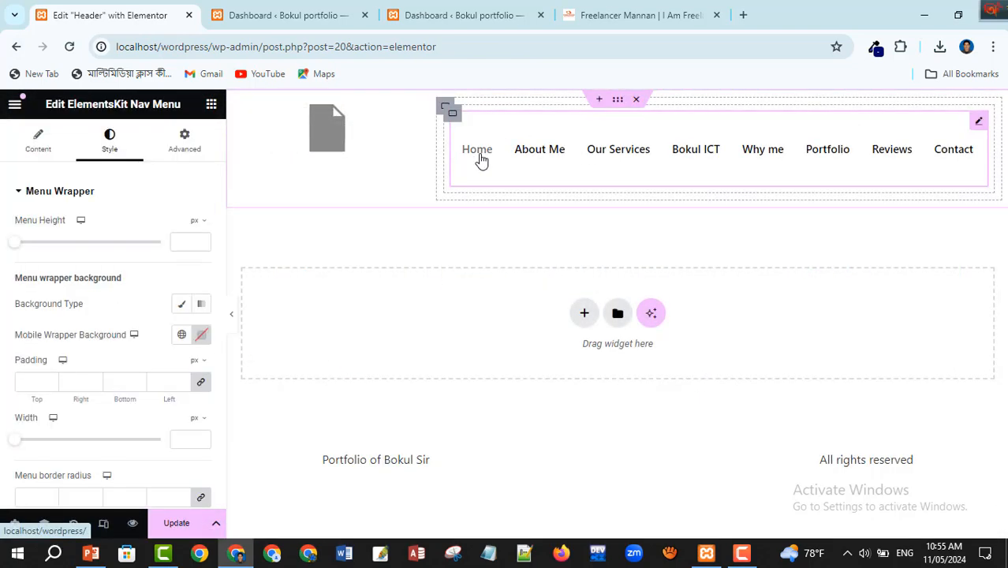
{"action": "left_click", "coordinate": [651, 15]}
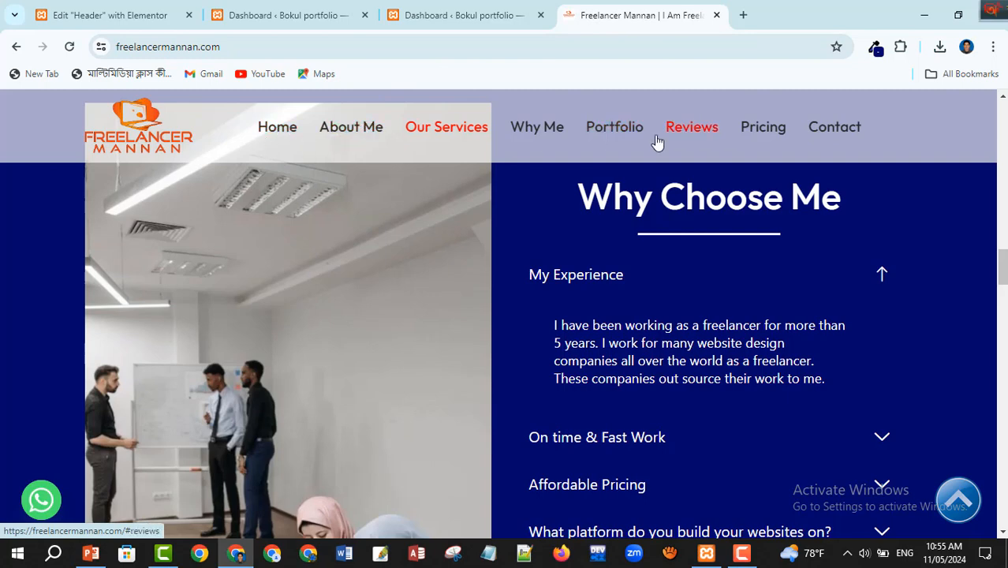
{"action": "left_click", "coordinate": [107, 15]}
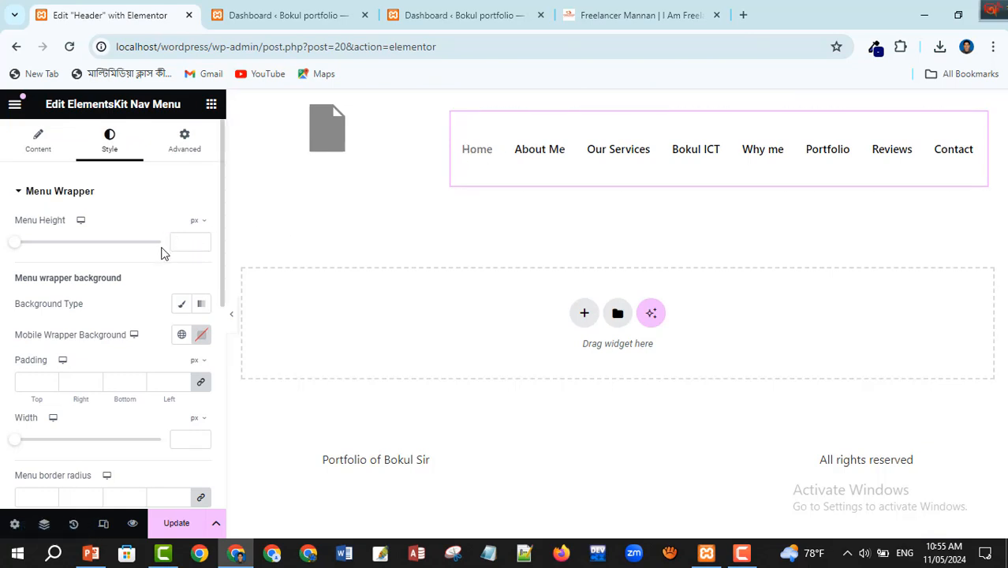
{"action": "scroll", "coordinate": [108, 310], "scroll_direction": "down", "scroll_amount": 4}
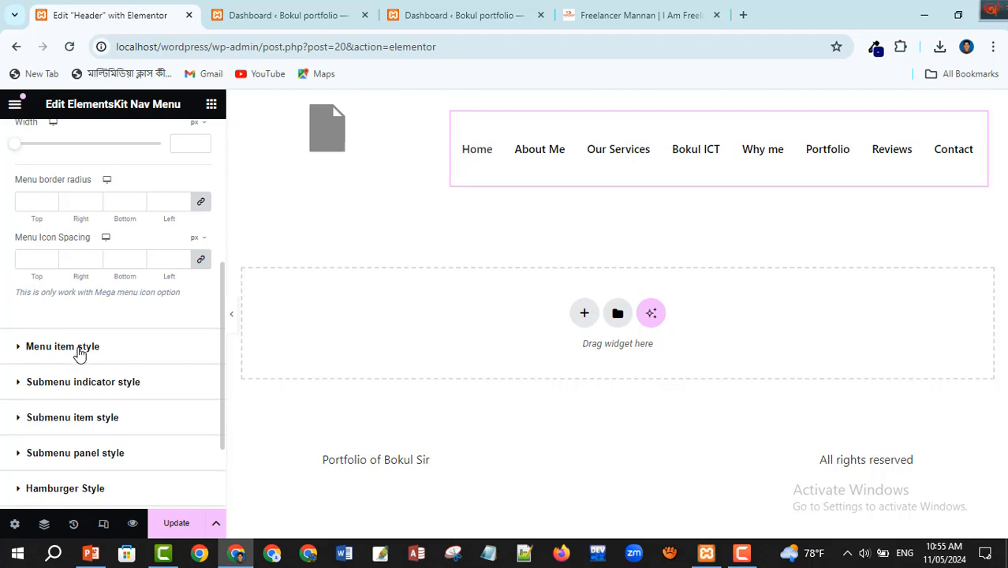
{"action": "left_click", "coordinate": [80, 351]}
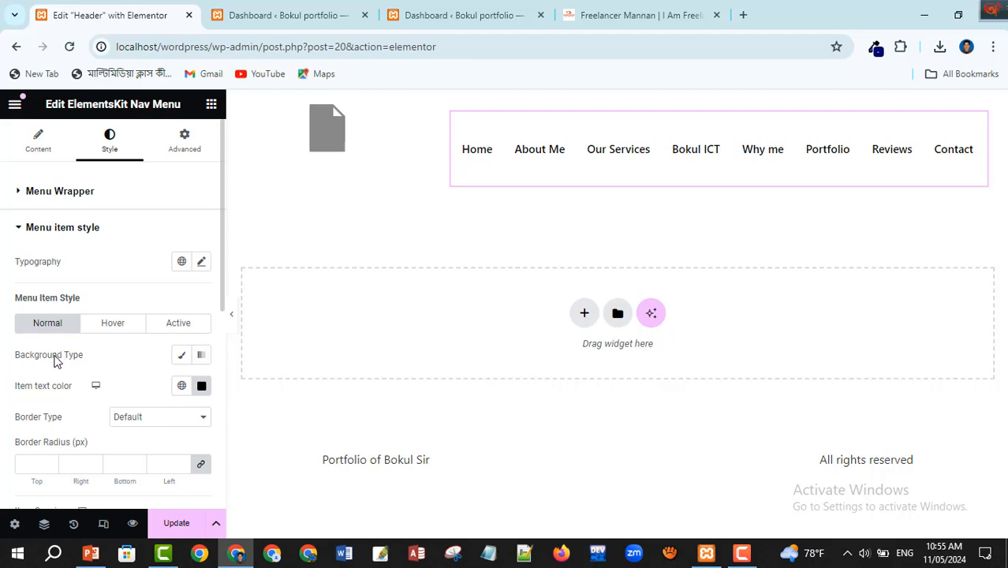
{"action": "left_click", "coordinate": [182, 386]}
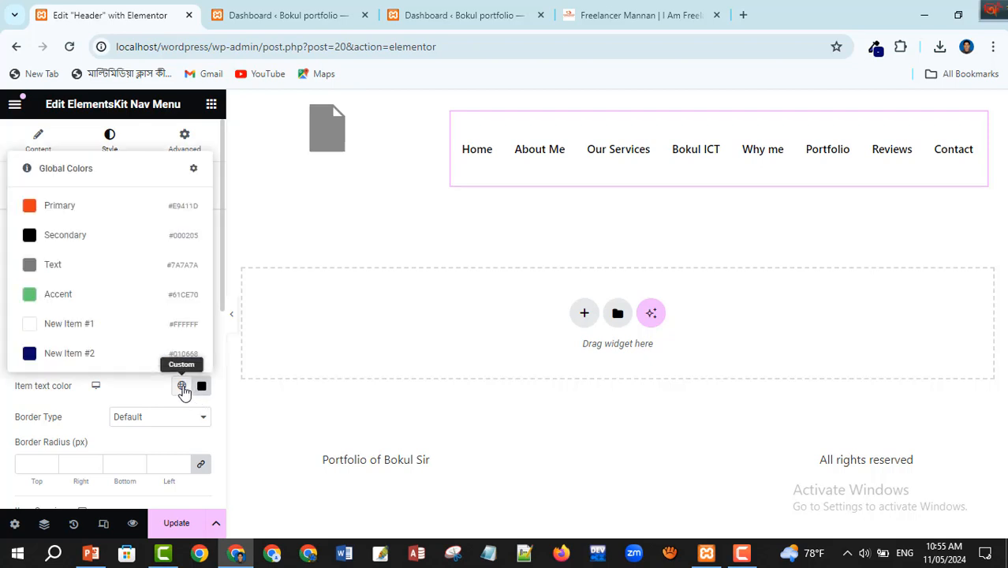
{"action": "left_click", "coordinate": [30, 297]}
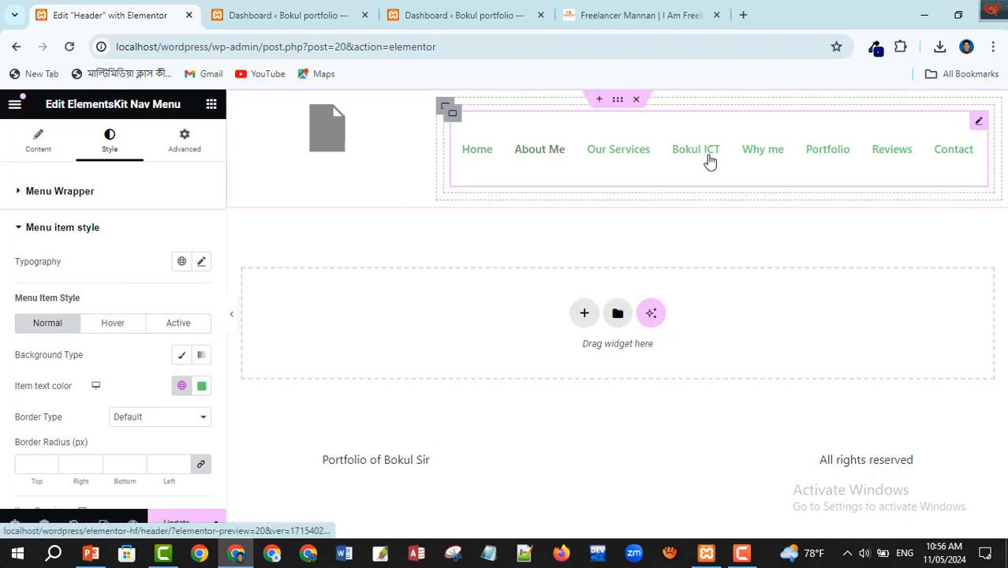
{"action": "left_click", "coordinate": [181, 386]}
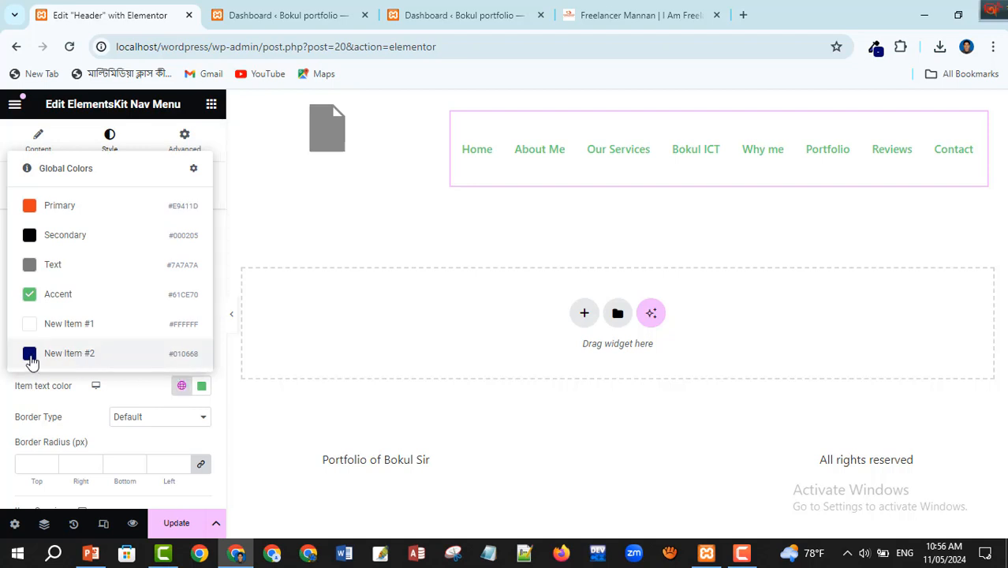
{"action": "left_click", "coordinate": [33, 235]}
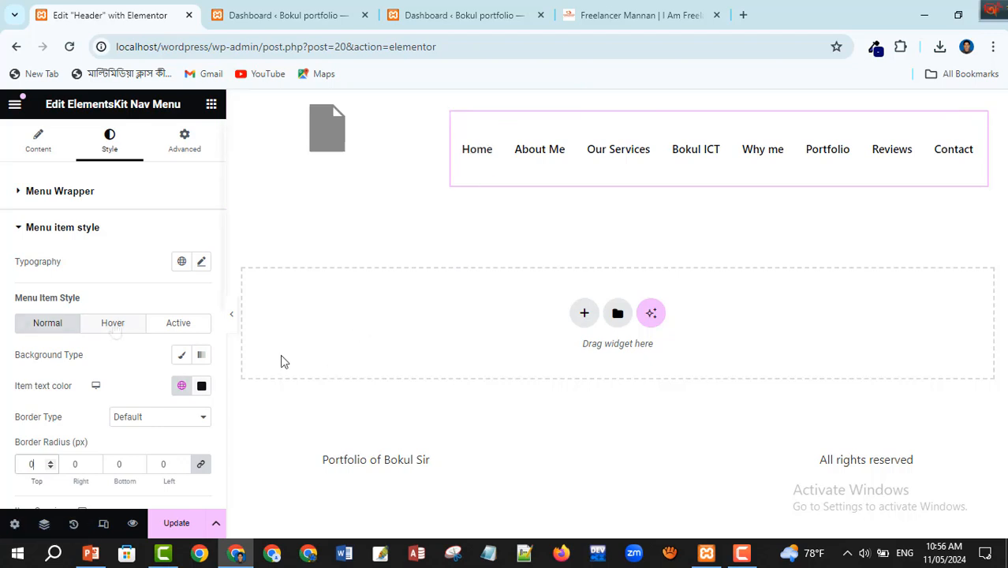
Set the menu items' hover text color to the Primary global color, checking the reference site's menu for comparison
{"action": "left_click", "coordinate": [112, 324]}
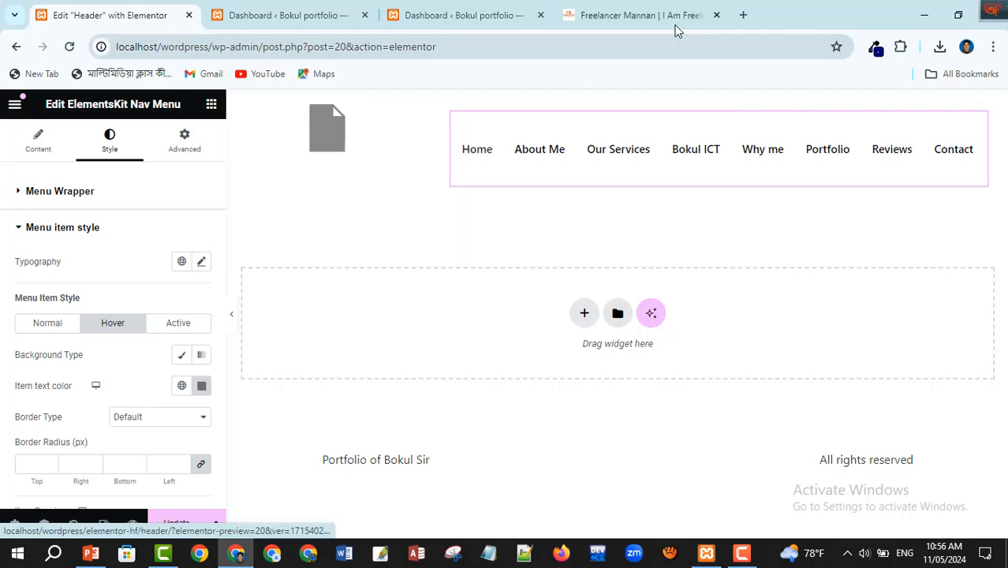
{"action": "left_click", "coordinate": [638, 15]}
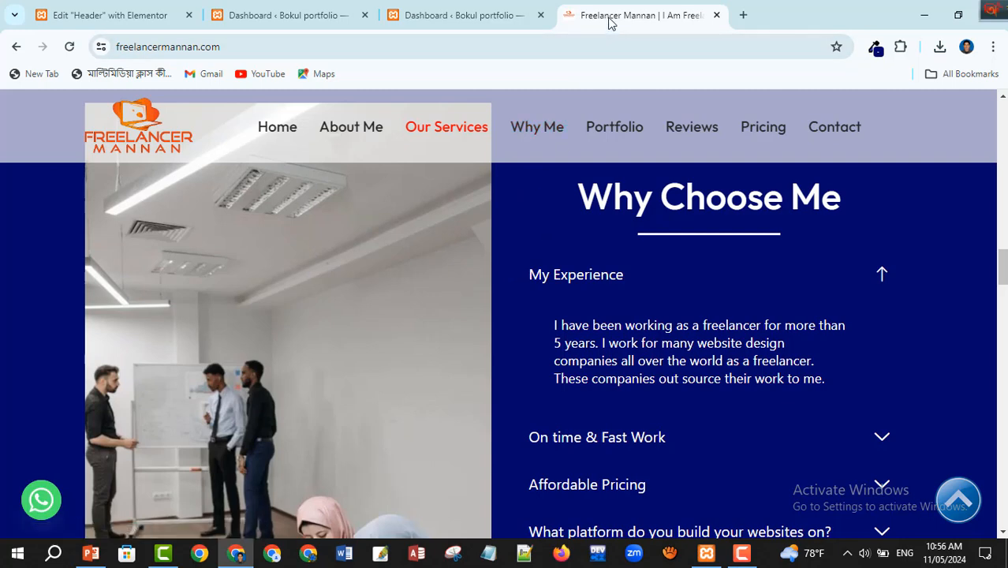
{"action": "left_click", "coordinate": [98, 19]}
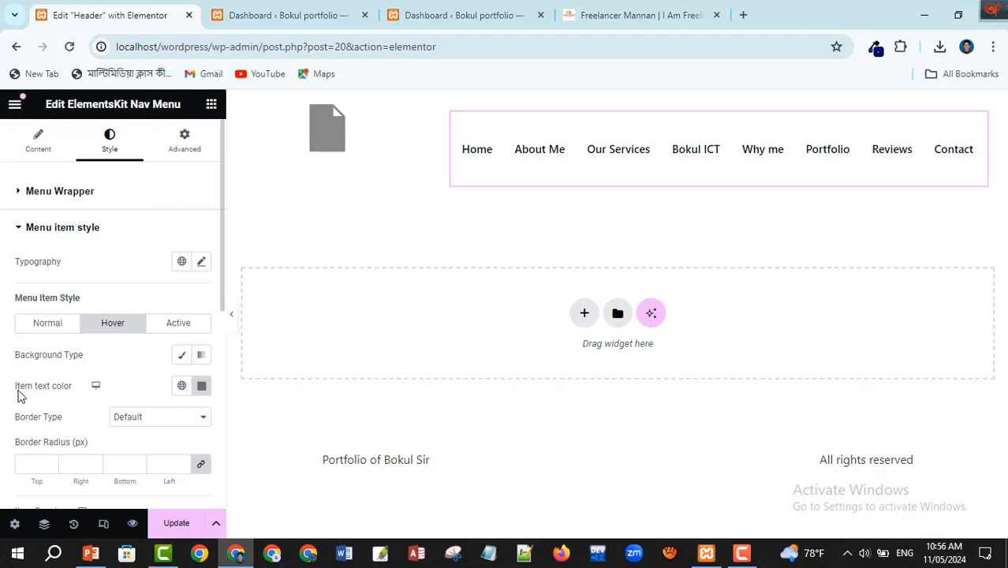
{"action": "left_click", "coordinate": [182, 386]}
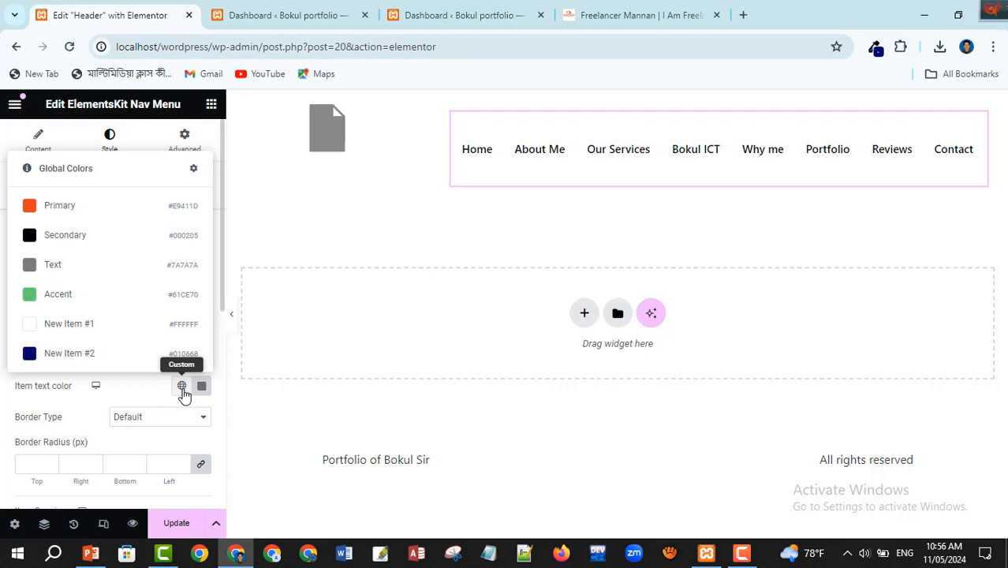
{"action": "left_click", "coordinate": [50, 208]}
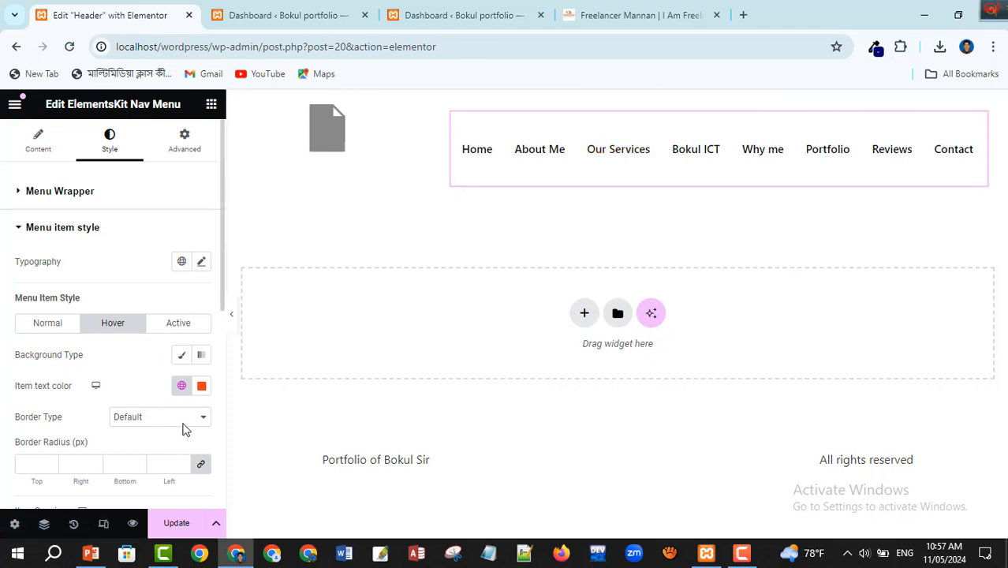
Set the menu items' active text color to the Accent global color, comparing with the reference site's active Pricing and Why Me items
{"action": "left_click", "coordinate": [608, 13]}
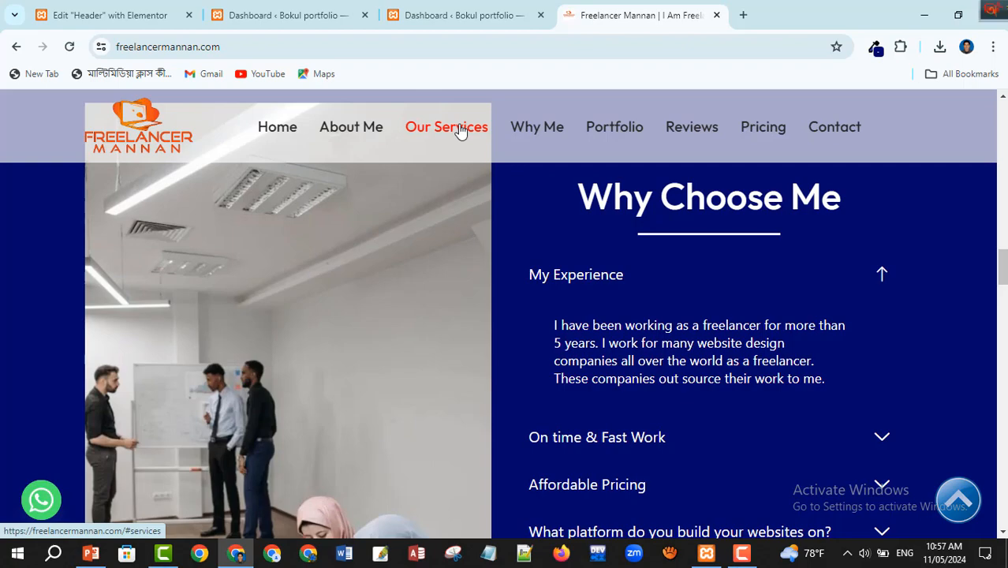
{"action": "left_click", "coordinate": [759, 138]}
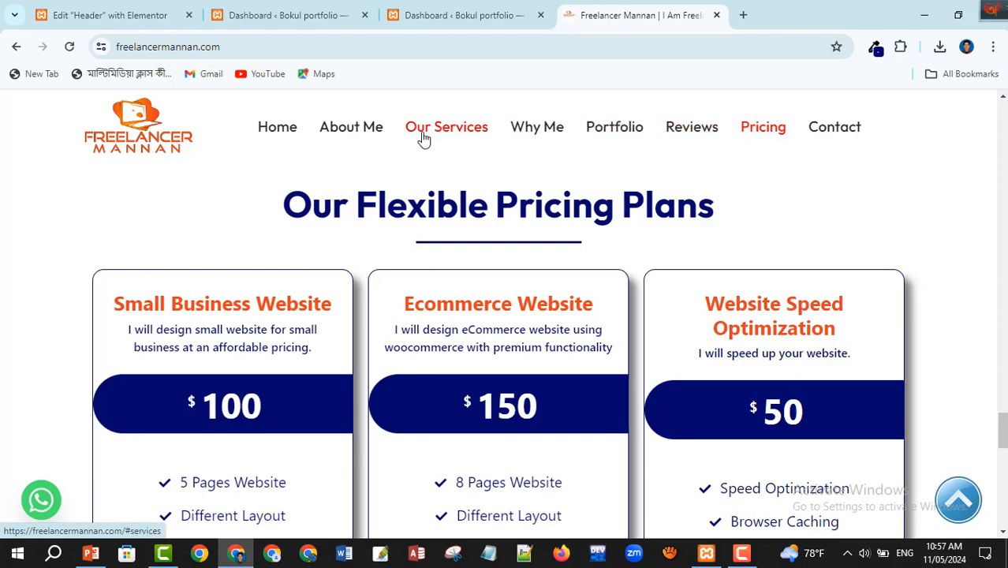
{"action": "left_click", "coordinate": [86, 16]}
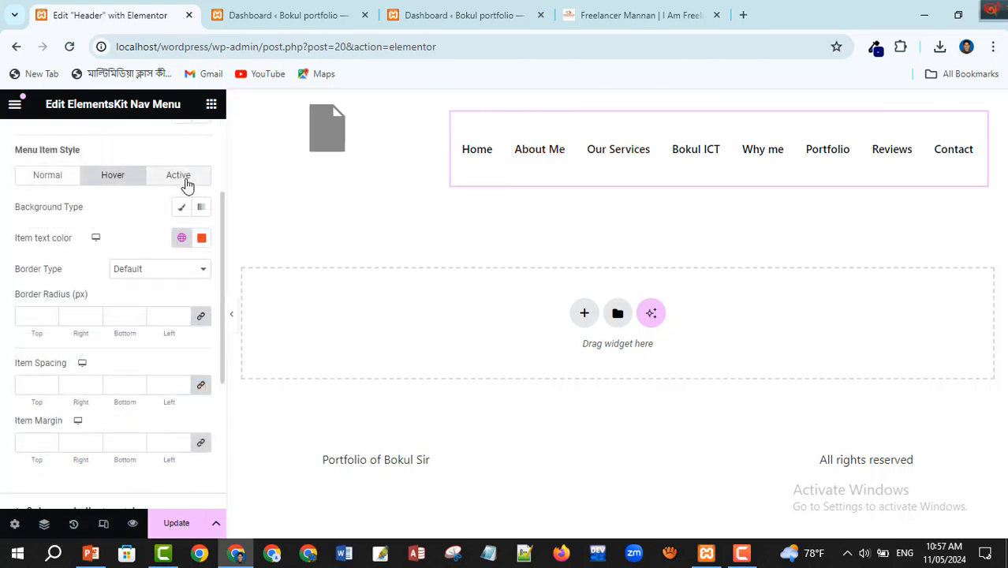
{"action": "left_click", "coordinate": [187, 185]}
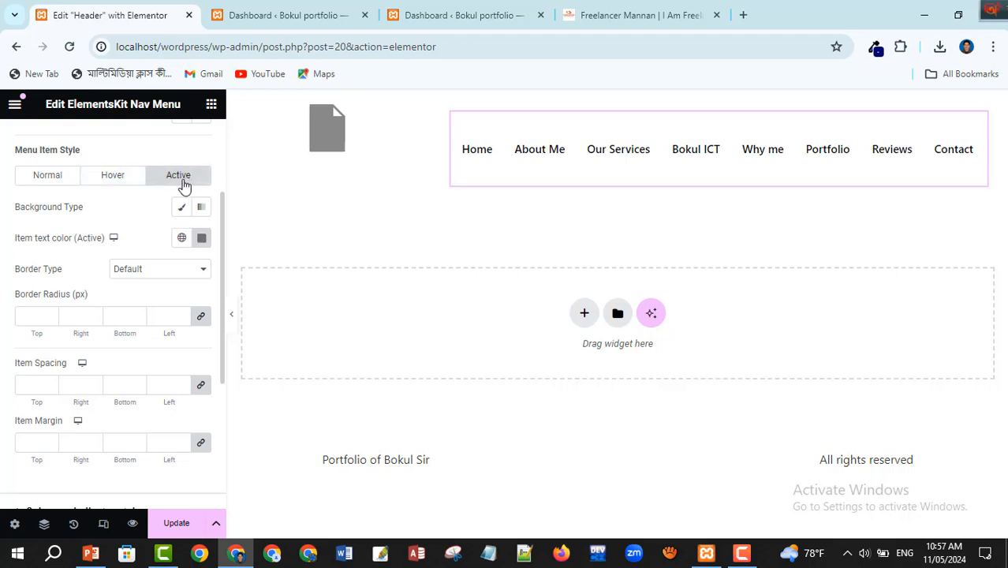
{"action": "left_click", "coordinate": [182, 239]}
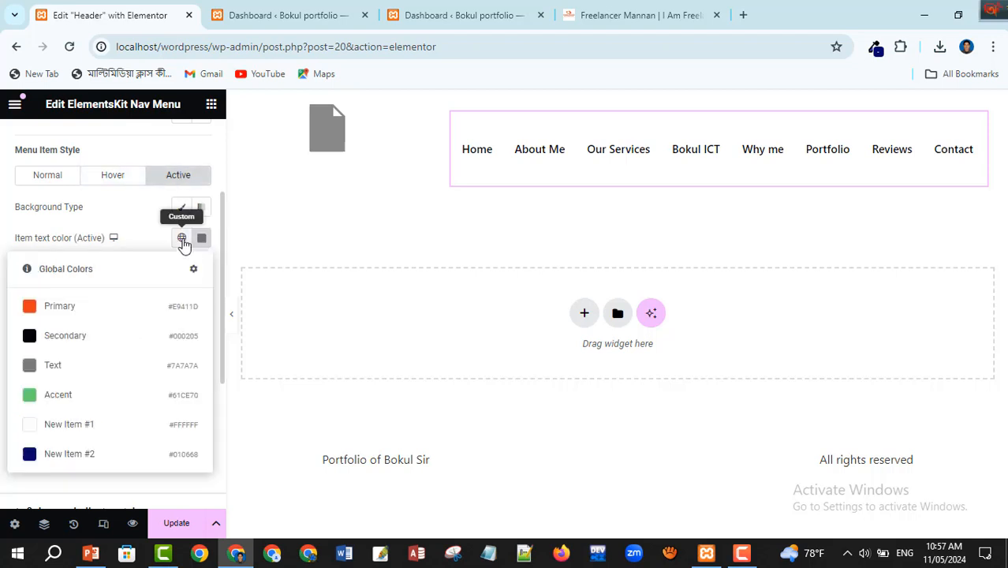
{"action": "left_click", "coordinate": [30, 402]}
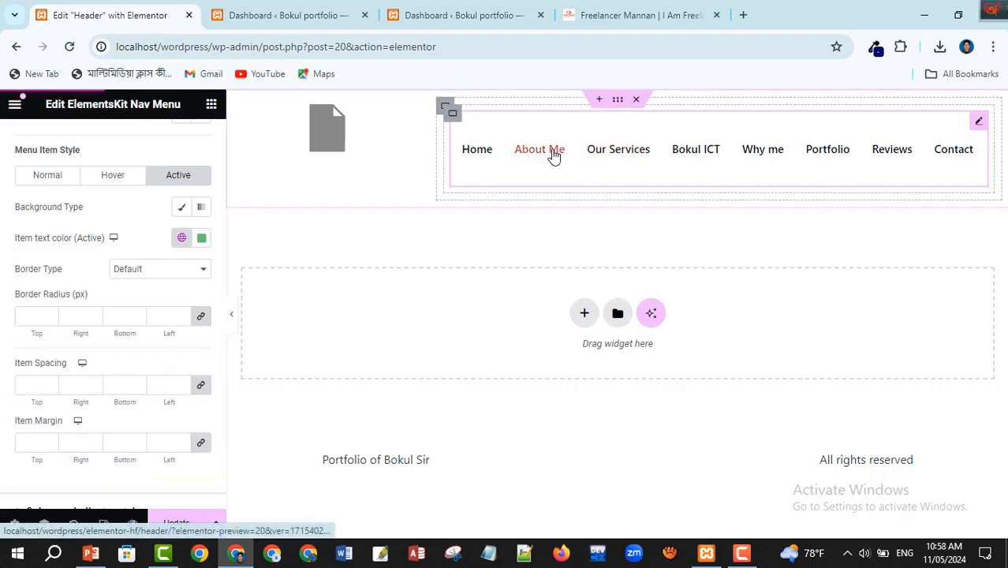
{"action": "left_click", "coordinate": [662, 14]}
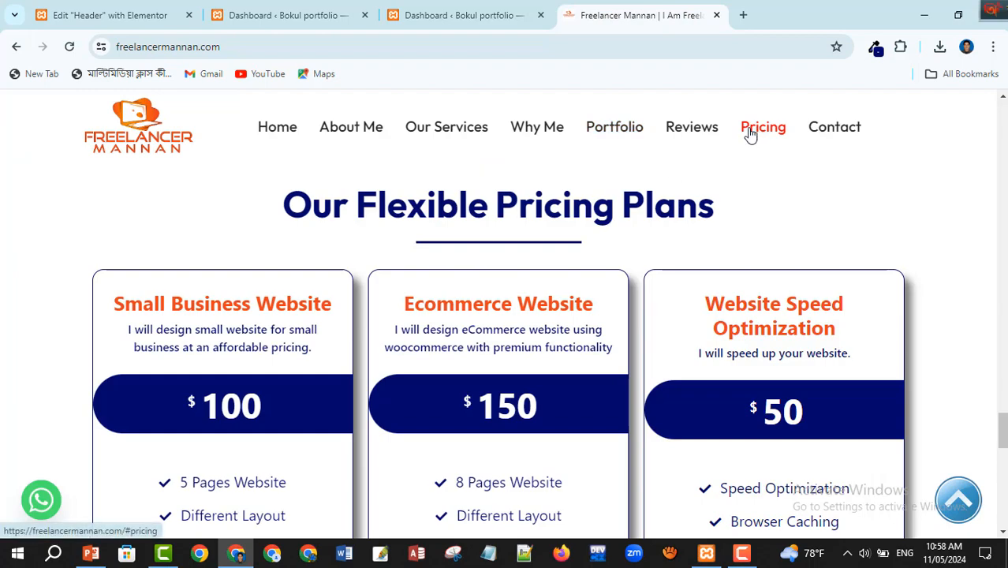
{"action": "left_click", "coordinate": [558, 137]}
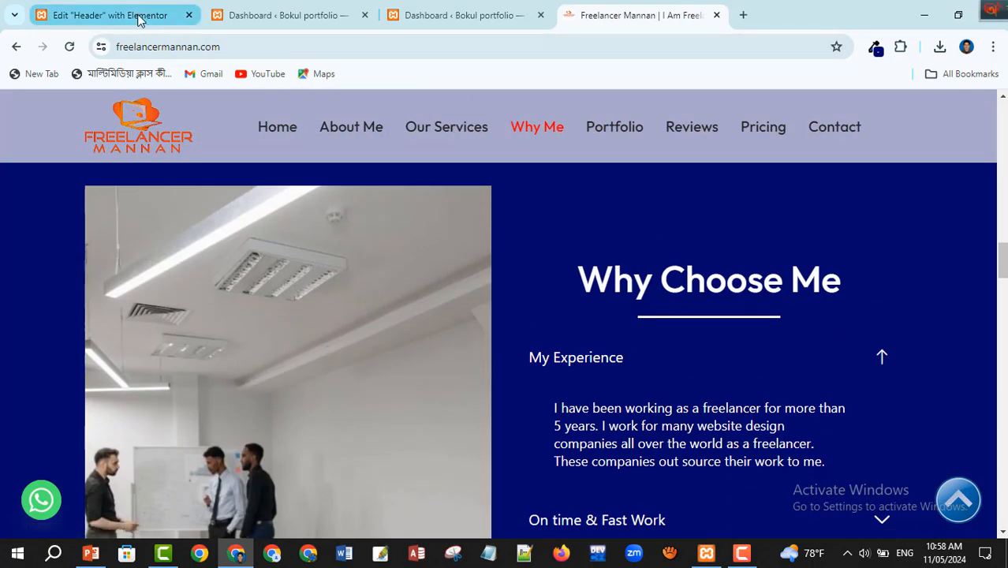
Save the header template's menu color changes and check the header on the portfolio site's home page
{"action": "left_click", "coordinate": [138, 17]}
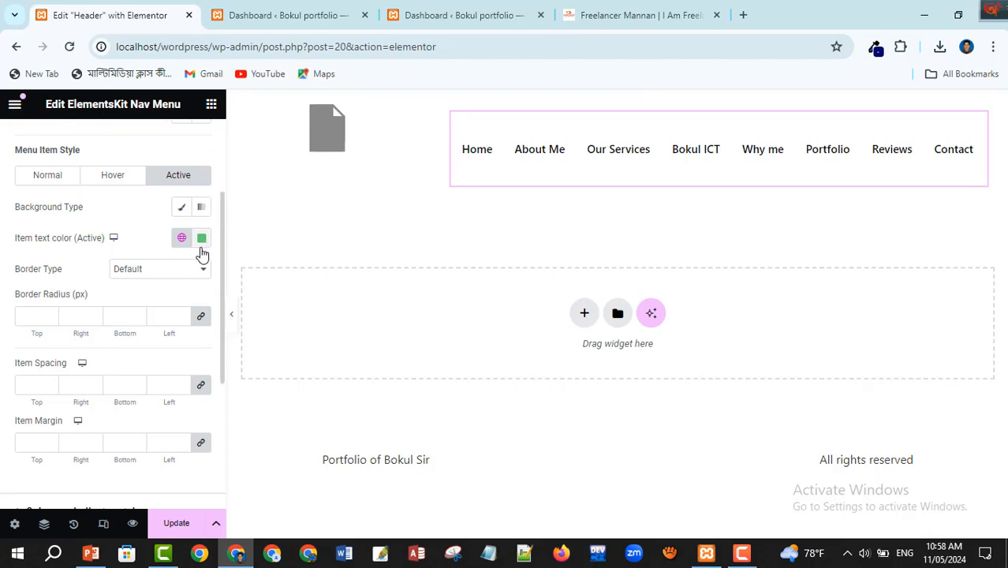
{"action": "left_click", "coordinate": [175, 524]}
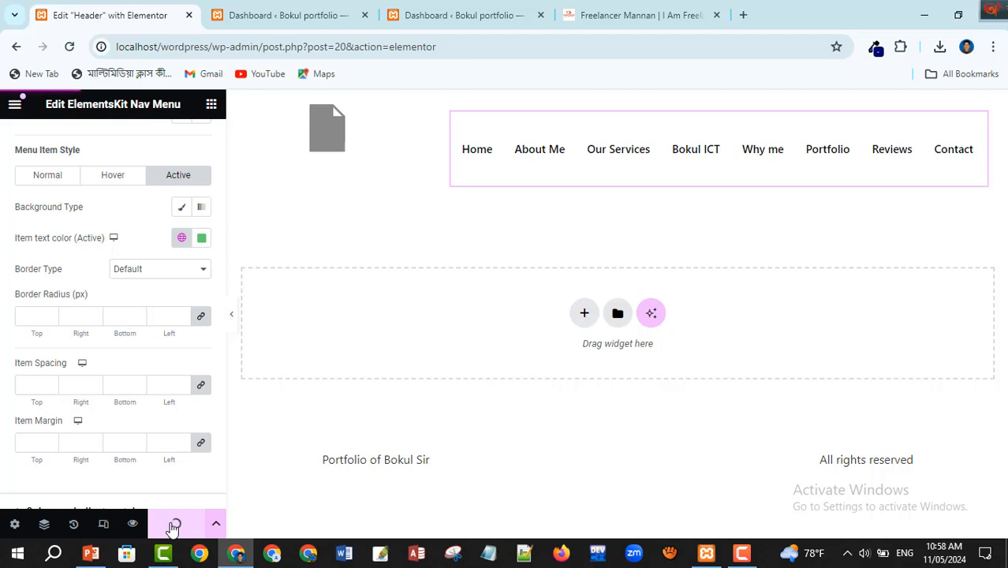
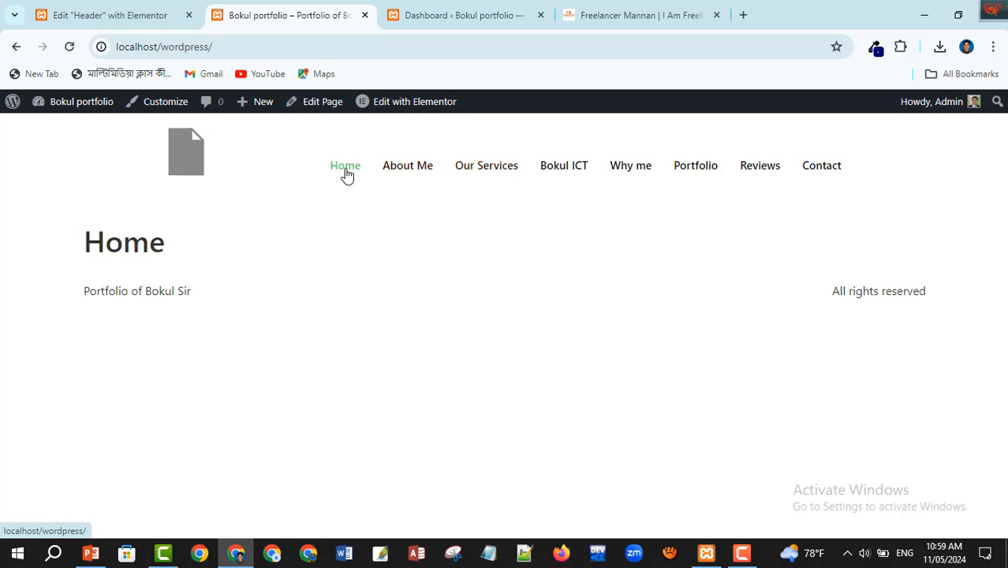
{"action": "left_click", "coordinate": [102, 15]}
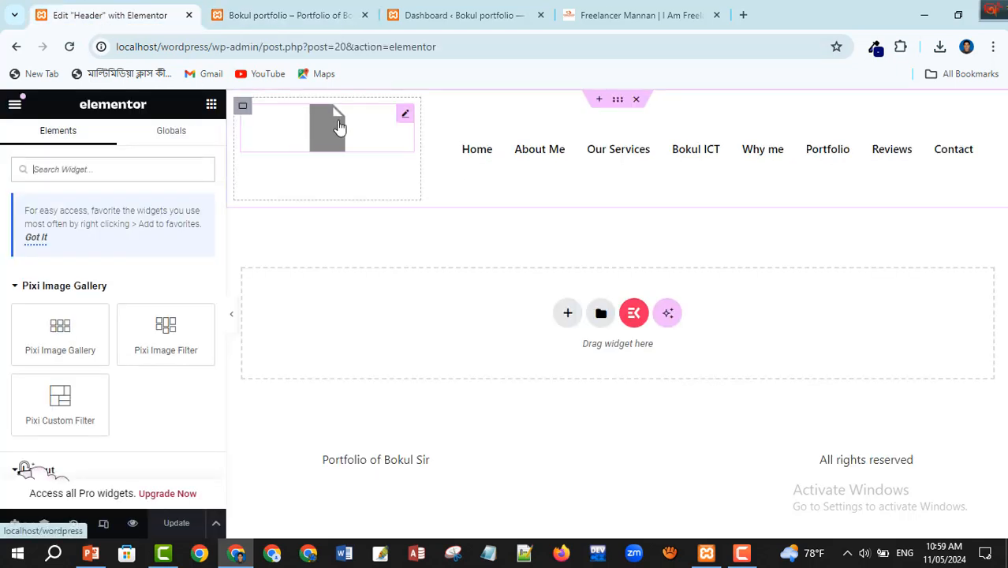
{"action": "left_click", "coordinate": [288, 19]}
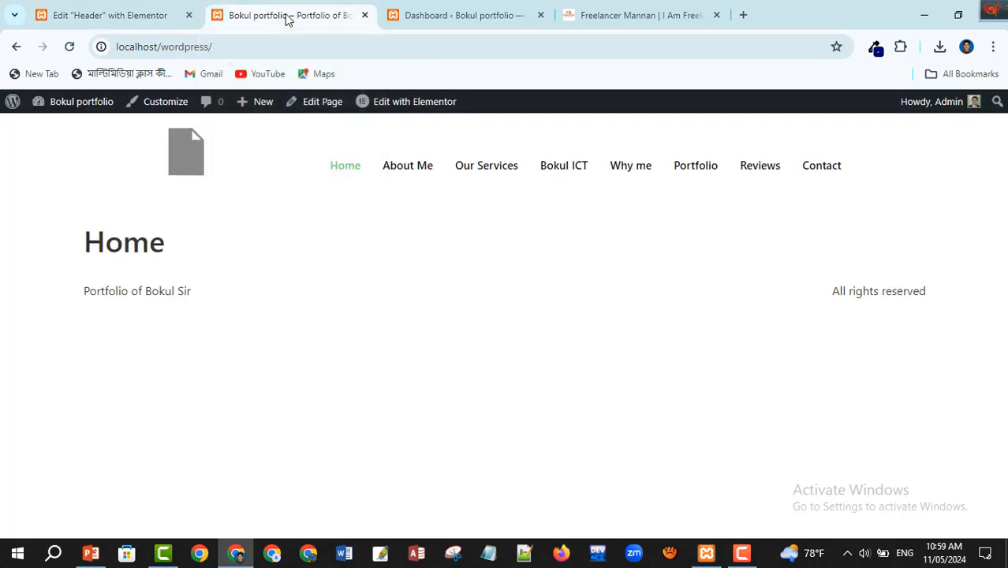
Open the Site Identity settings in the site customizer and upload LOGO 23.png from the Website Picture folder as the logo
{"action": "left_click", "coordinate": [168, 107]}
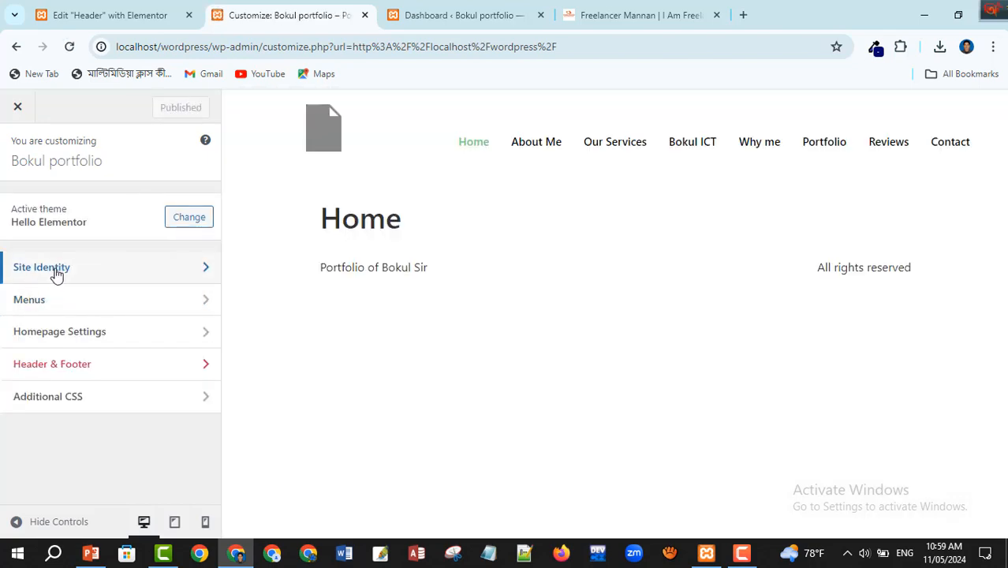
{"action": "left_click", "coordinate": [56, 269]}
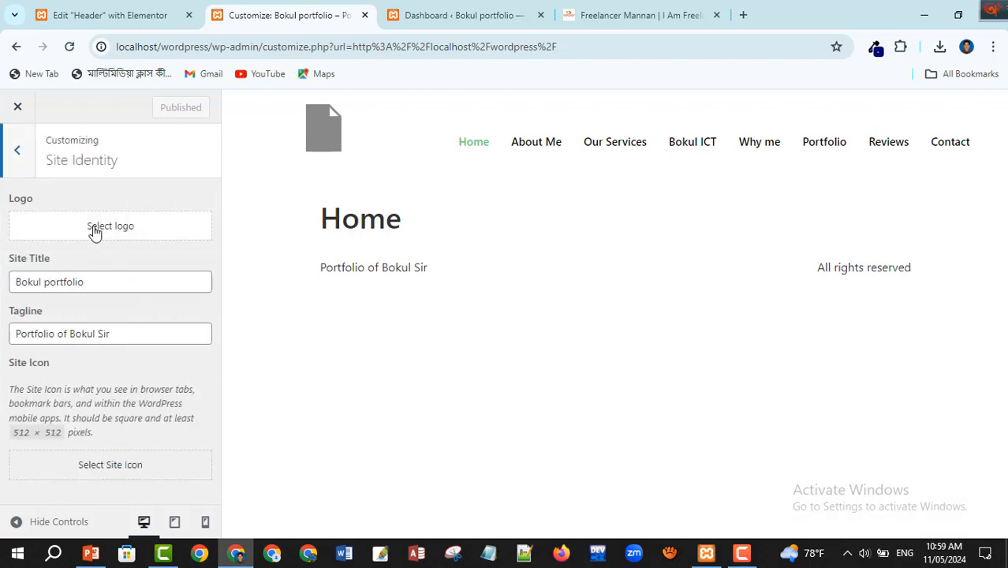
{"action": "left_click", "coordinate": [159, 235]}
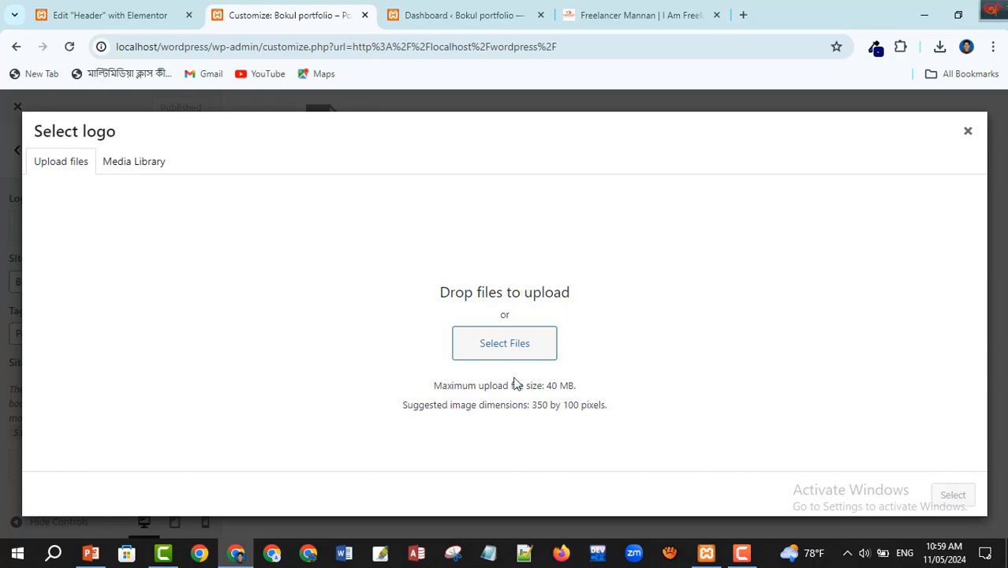
{"action": "left_click", "coordinate": [513, 354]}
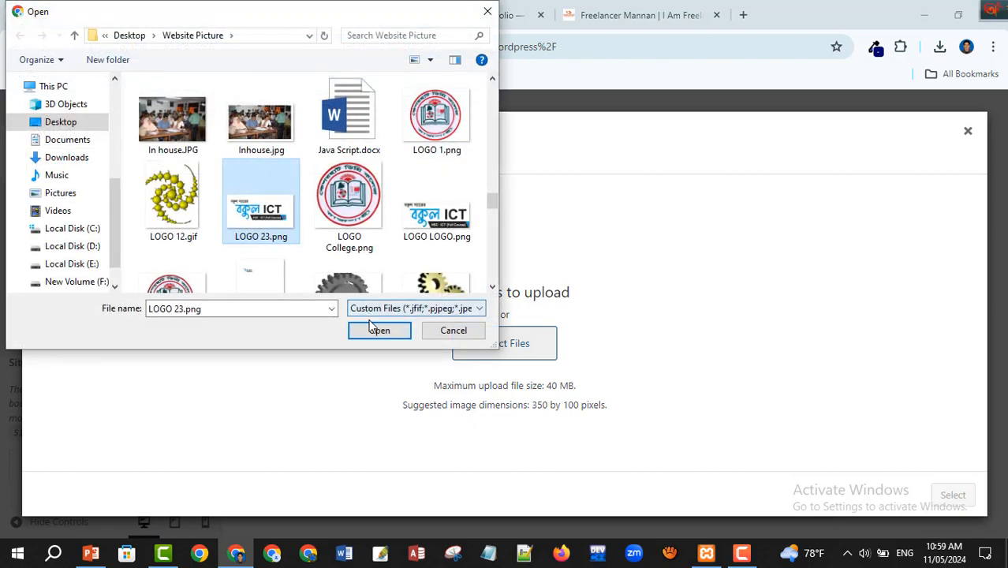
{"action": "left_click", "coordinate": [374, 331]}
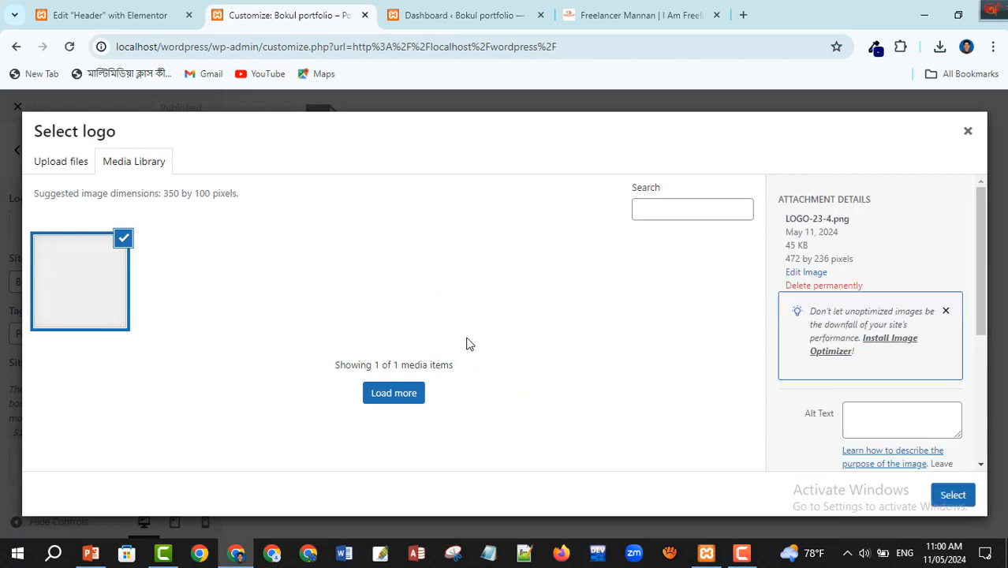
Extend the logo's crop area upward to include the small text line above the main lettering, and apply the crop
{"action": "left_click", "coordinate": [950, 494]}
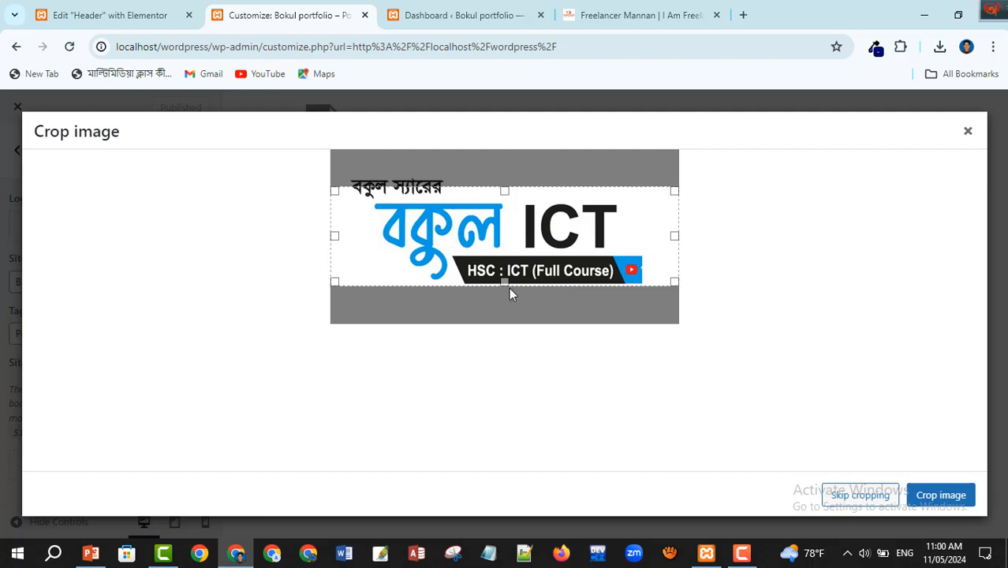
{"action": "left_click_drag", "start_coordinate": [504, 190], "coordinate": [511, 176]}
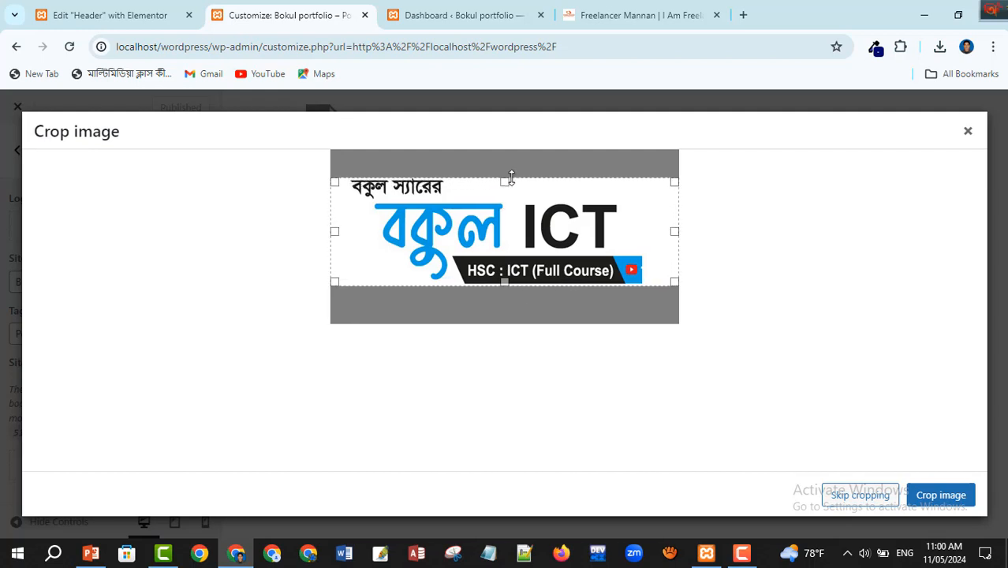
{"action": "left_click", "coordinate": [941, 498]}
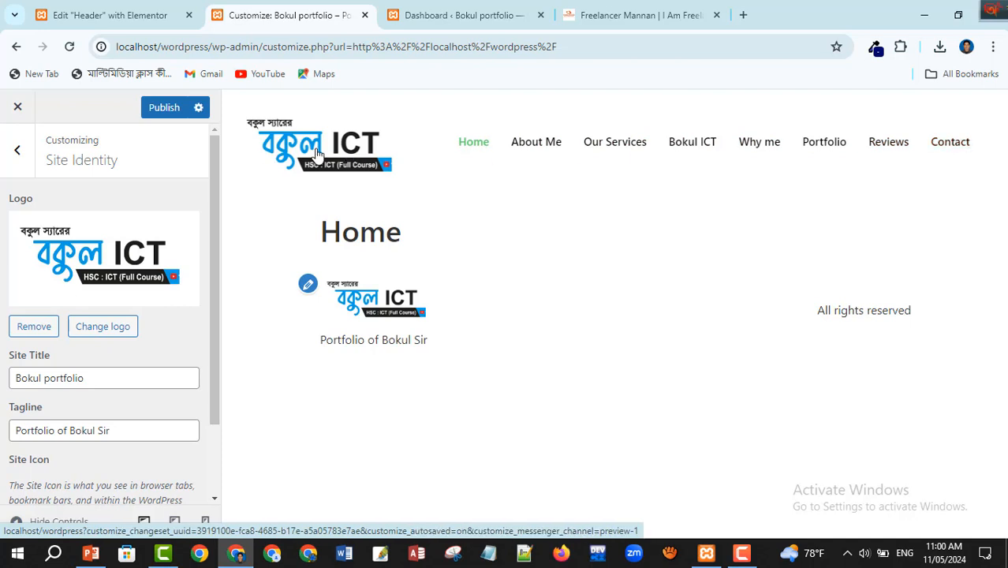
Check the reference site and create a new template in the Elementor Header & Footer Builder
{"action": "left_click", "coordinate": [673, 21]}
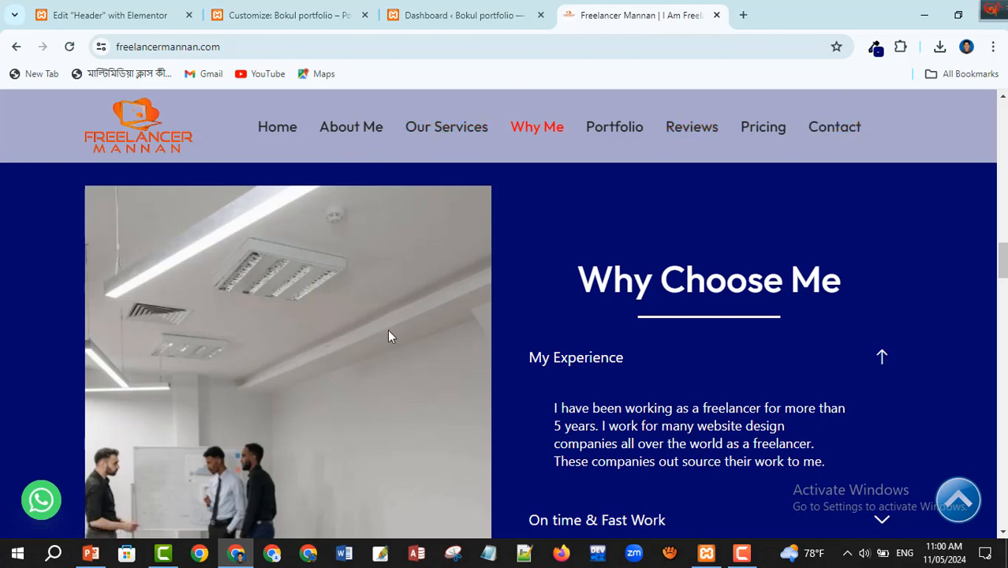
{"action": "scroll", "coordinate": [387, 331], "scroll_direction": "up", "scroll_amount": 10}
{"action": "scroll", "coordinate": [387, 337], "scroll_direction": "up", "scroll_amount": 8}
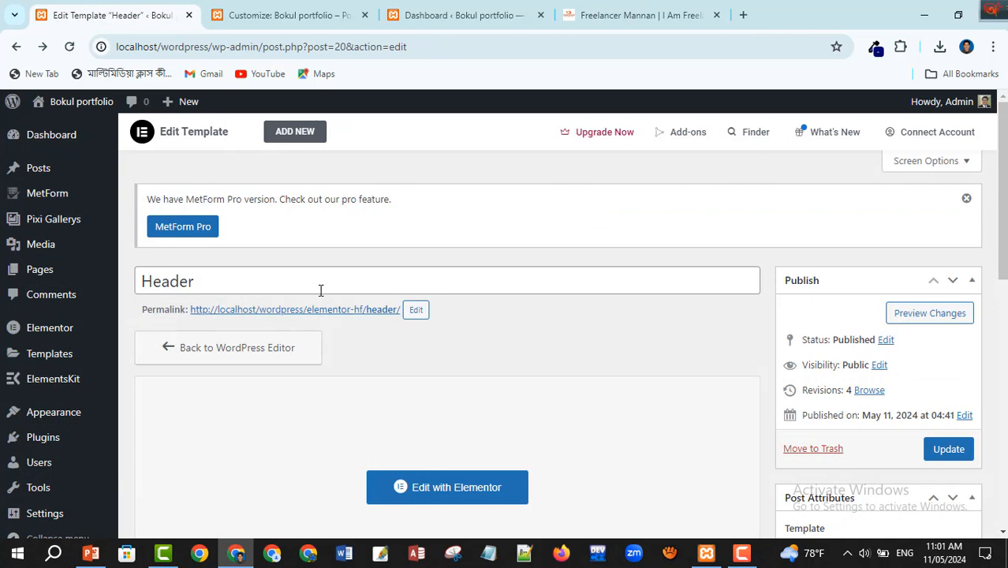
{"action": "mouse_move", "coordinate": [19, 413]}
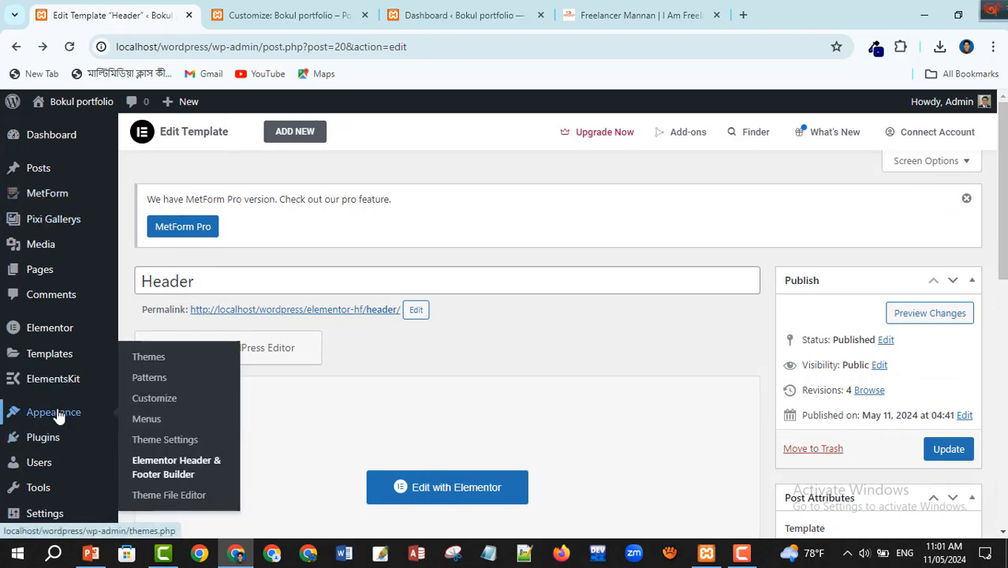
{"action": "left_click", "coordinate": [177, 474]}
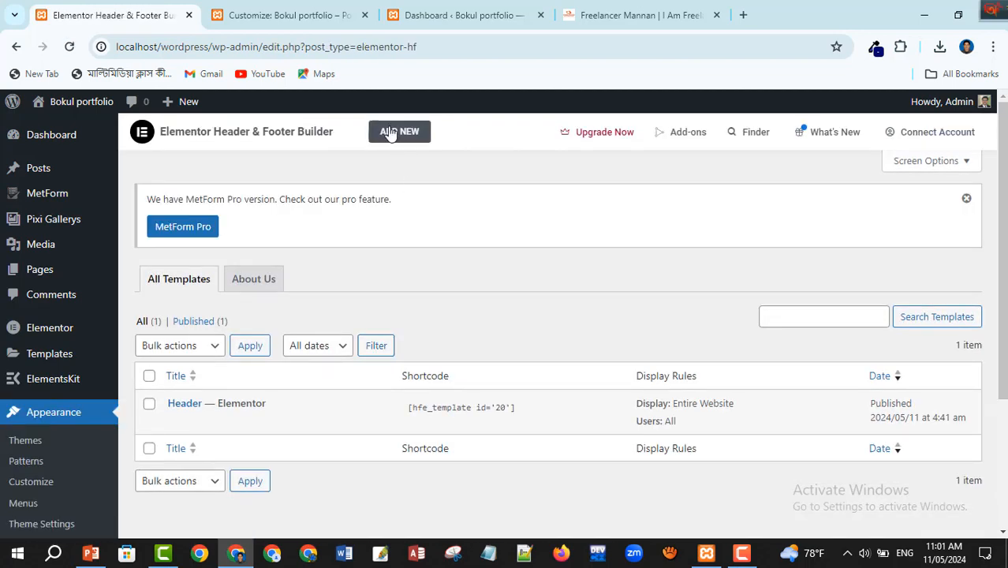
{"action": "left_click", "coordinate": [389, 135]}
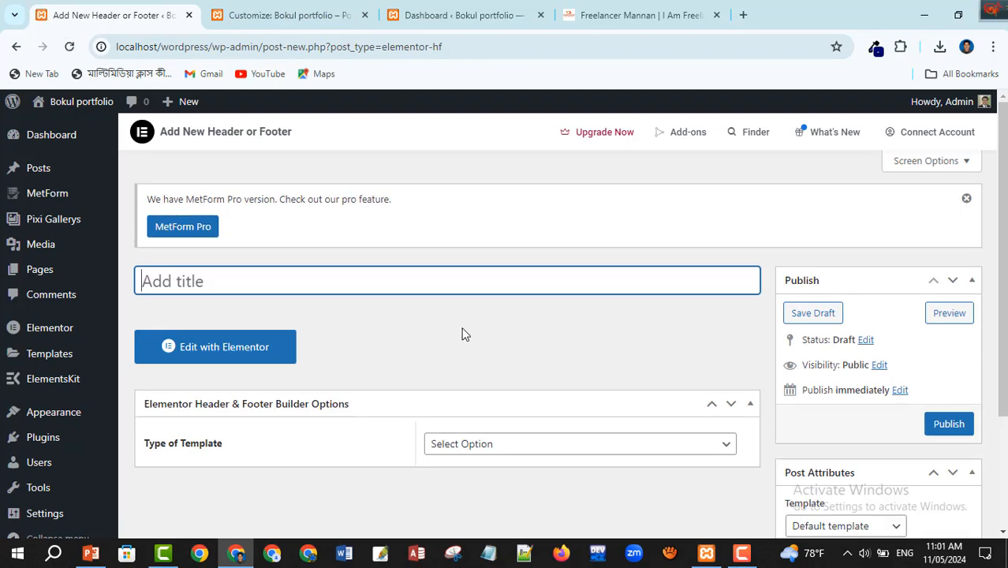
Examine the copyright line and social icons in the footer of the reference site
{"action": "left_click", "coordinate": [648, 15]}
{"action": "scroll", "coordinate": [558, 342], "scroll_direction": "down", "scroll_amount": 5}
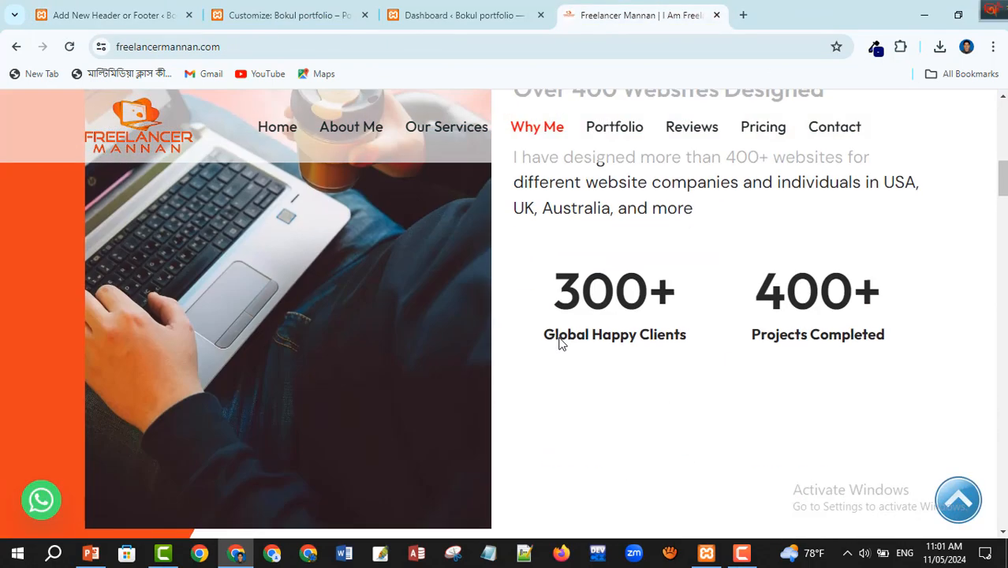
{"action": "scroll", "coordinate": [558, 342], "scroll_direction": "down", "scroll_amount": 10}
{"action": "scroll", "coordinate": [464, 316], "scroll_direction": "down", "scroll_amount": 5}
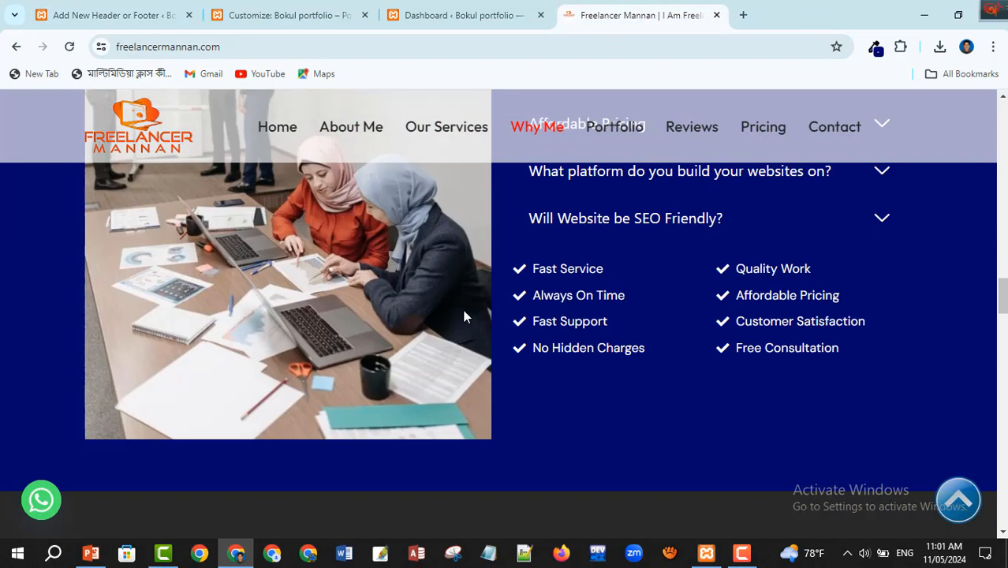
{"action": "scroll", "coordinate": [464, 319], "scroll_direction": "down", "scroll_amount": 10}
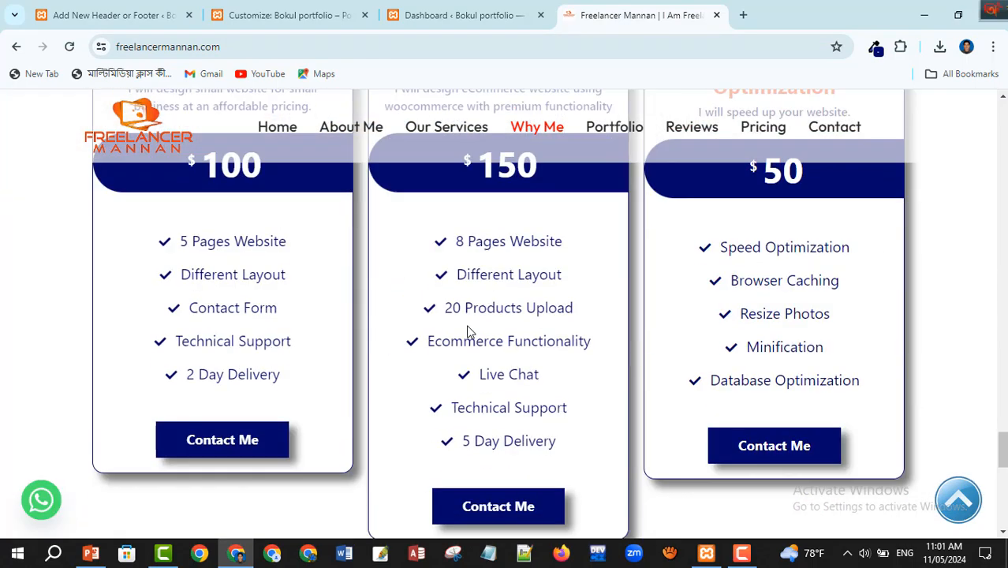
{"action": "scroll", "coordinate": [467, 330], "scroll_direction": "down", "scroll_amount": 10}
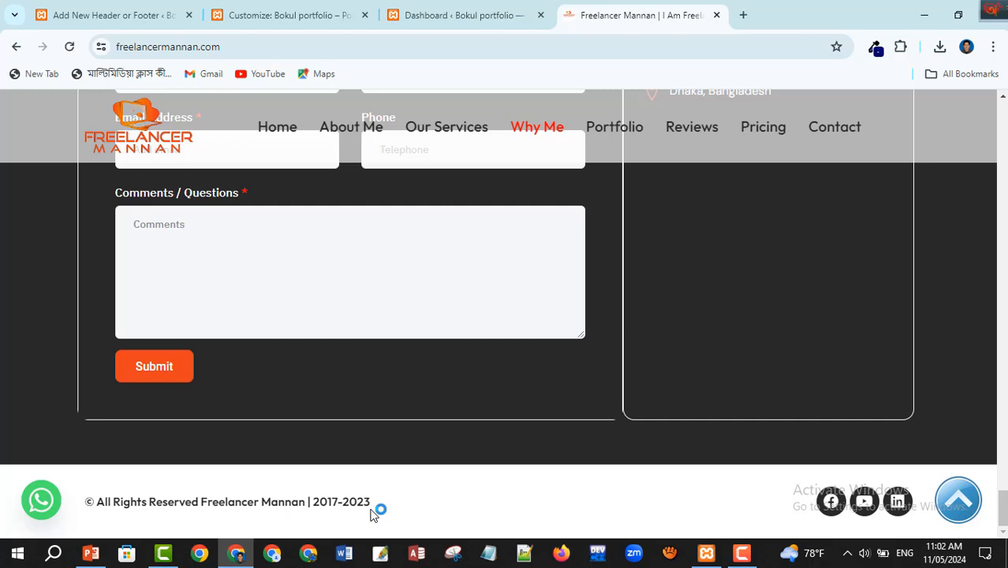
{"action": "left_click", "coordinate": [116, 15]}
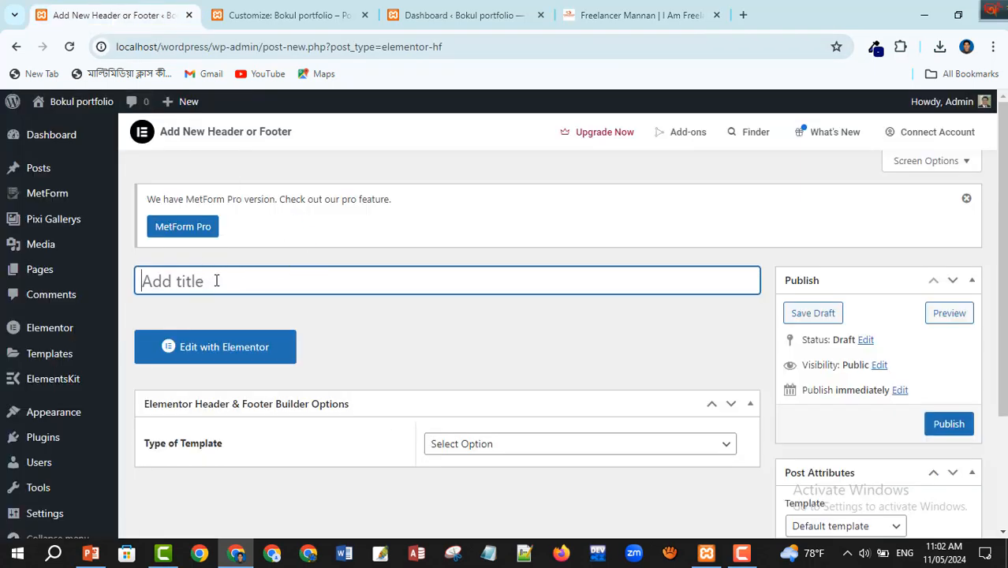
Title the new template Footer and set its template type to Footer
{"action": "type", "text": "F"}
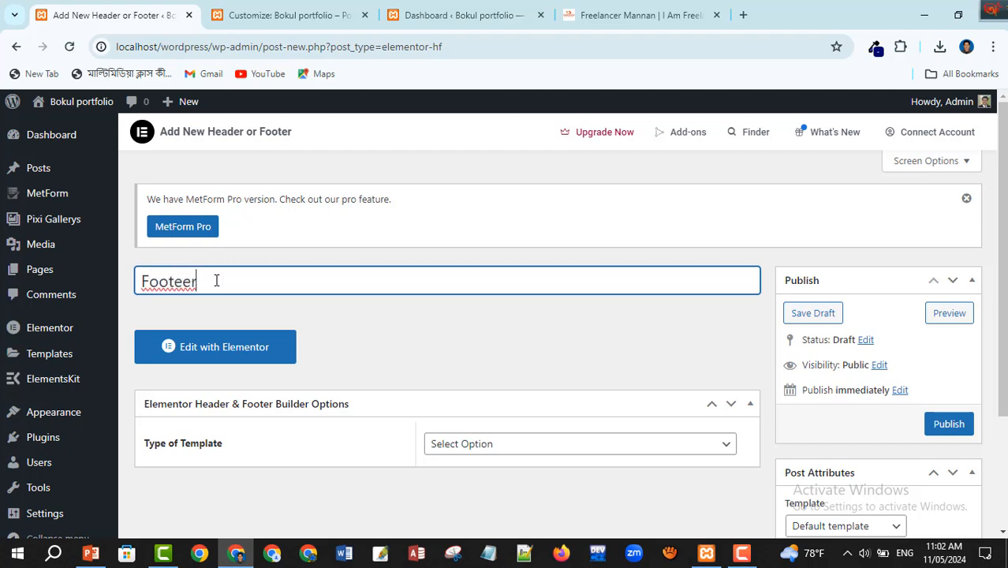
{"action": "type", "text": "ooteer"}
{"action": "key", "text": "BackSpace"}
{"action": "key", "text": "BackSpace"}
{"action": "type", "text": "r"}
{"action": "left_click", "coordinate": [475, 451]}
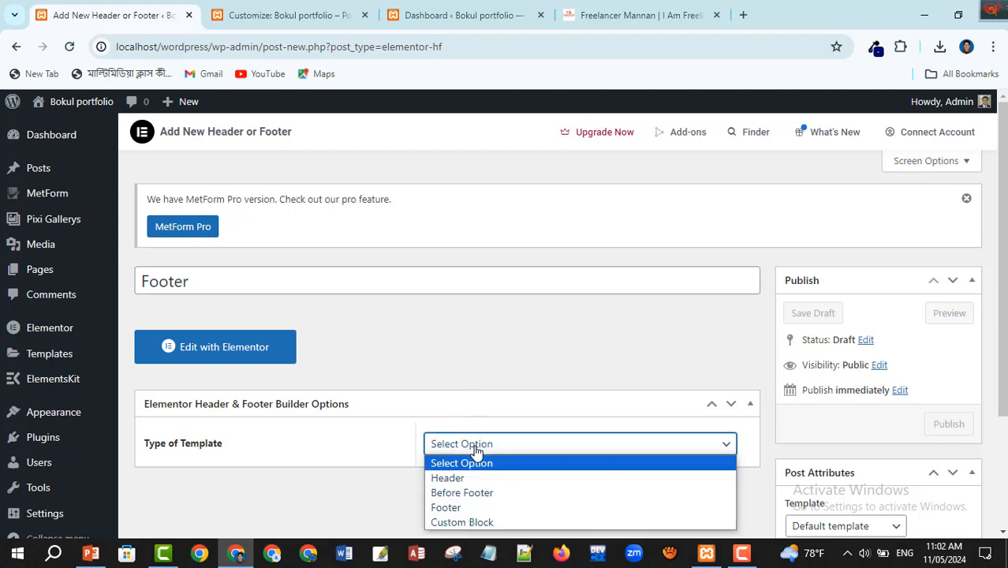
{"action": "left_click", "coordinate": [455, 512]}
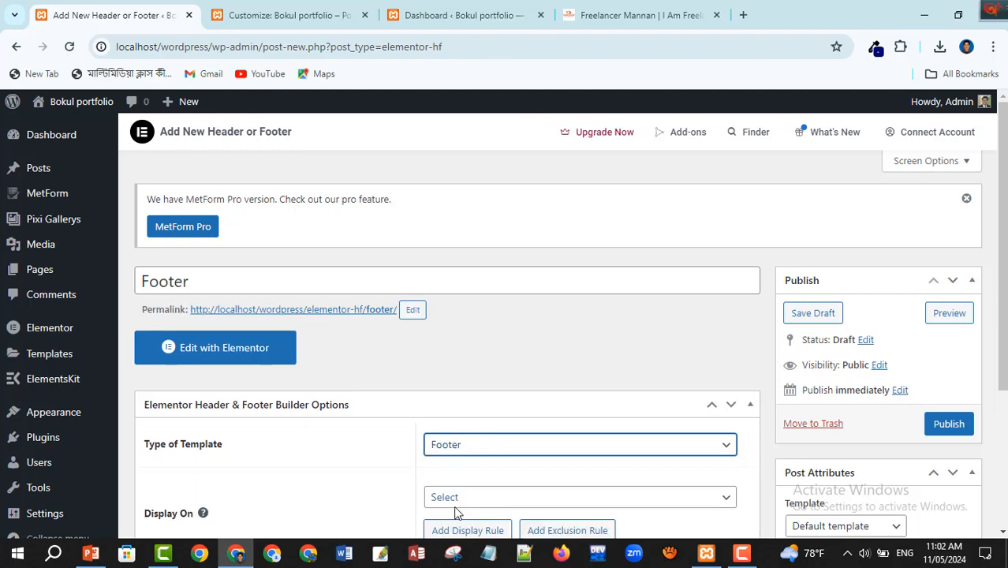
Display the footer template on the Entire Website and set its user roles to All
{"action": "scroll", "coordinate": [541, 381], "scroll_direction": "down", "scroll_amount": 2}
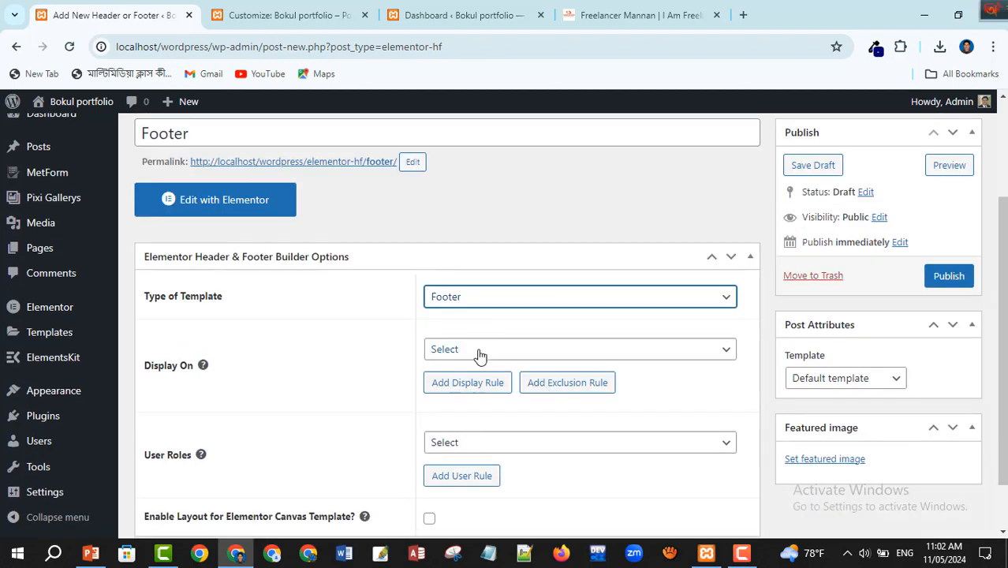
{"action": "left_click", "coordinate": [479, 351]}
{"action": "left_click", "coordinate": [495, 78]}
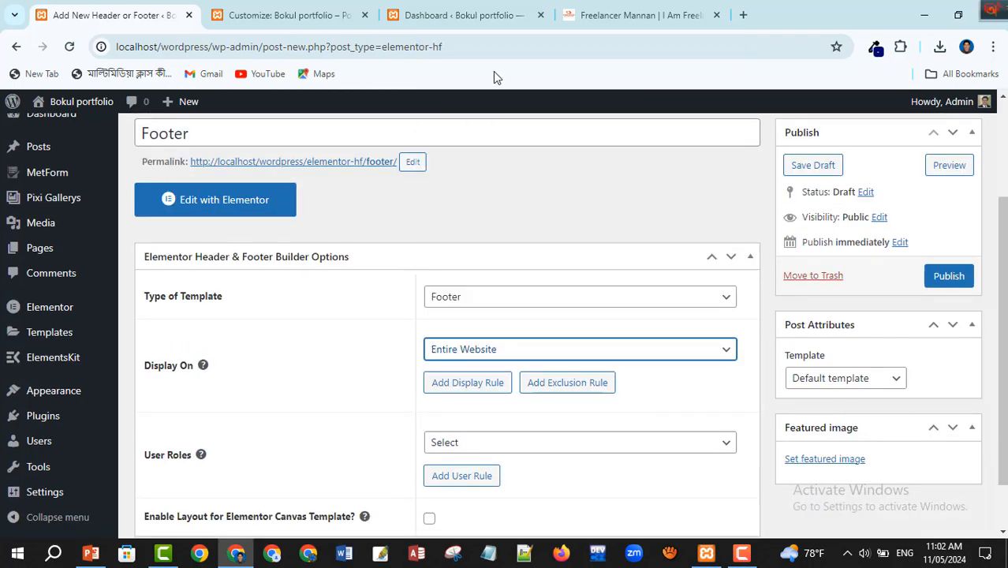
{"action": "left_click", "coordinate": [509, 443]}
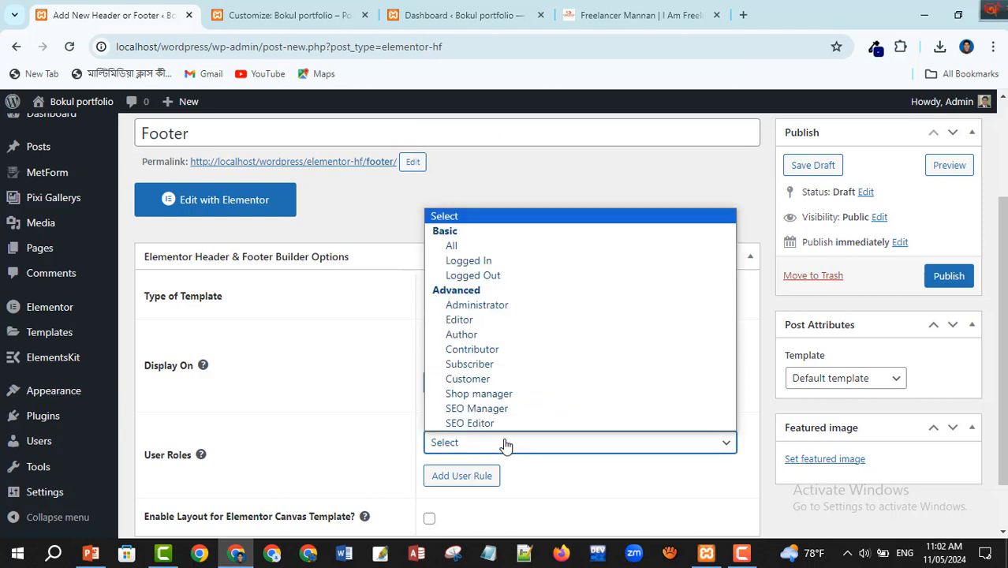
{"action": "left_click", "coordinate": [454, 246]}
{"action": "scroll", "coordinate": [533, 426], "scroll_direction": "down", "scroll_amount": 1}
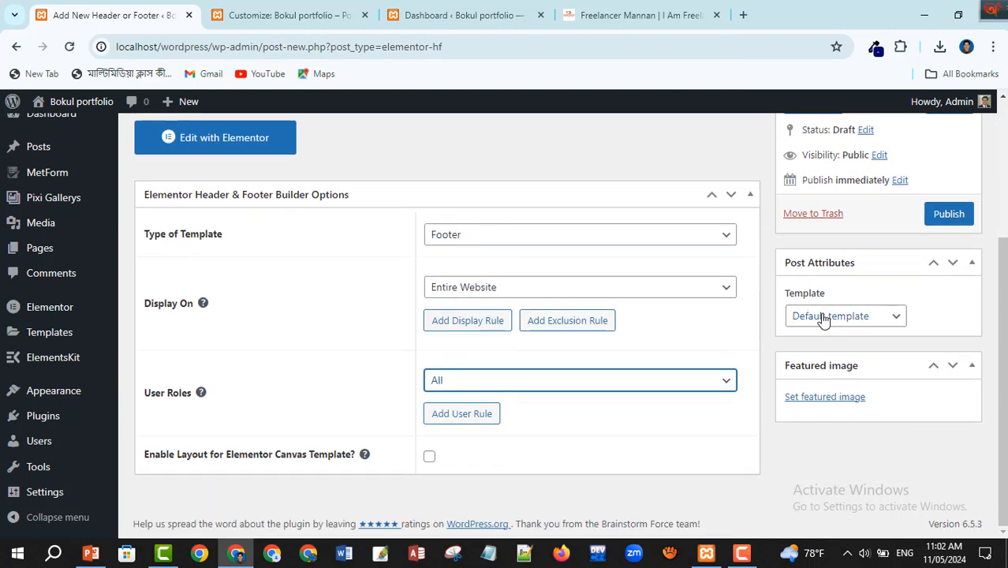
Set the footer's page template to Elementor Full Width and publish it
{"action": "left_click", "coordinate": [822, 318]}
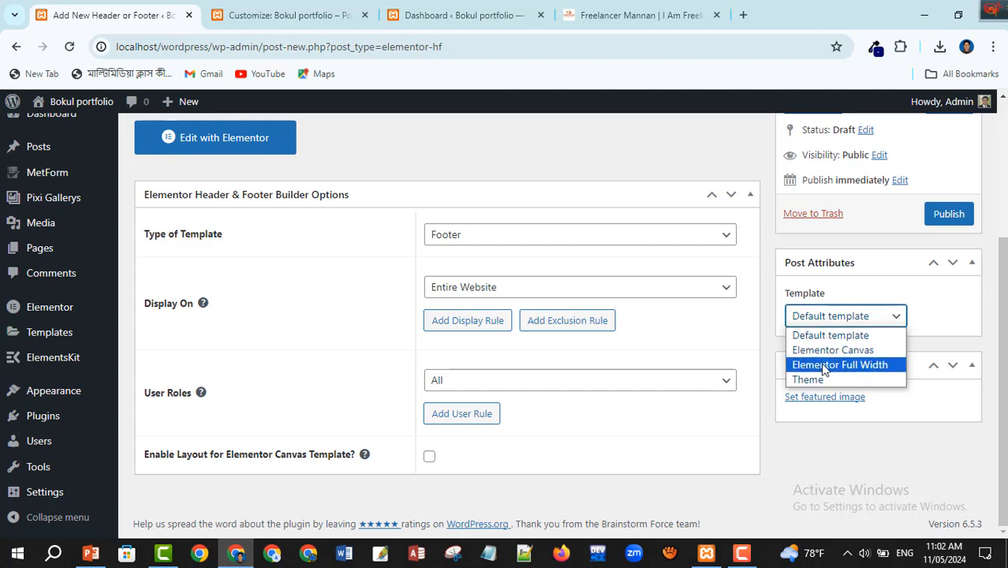
{"action": "left_click", "coordinate": [822, 365]}
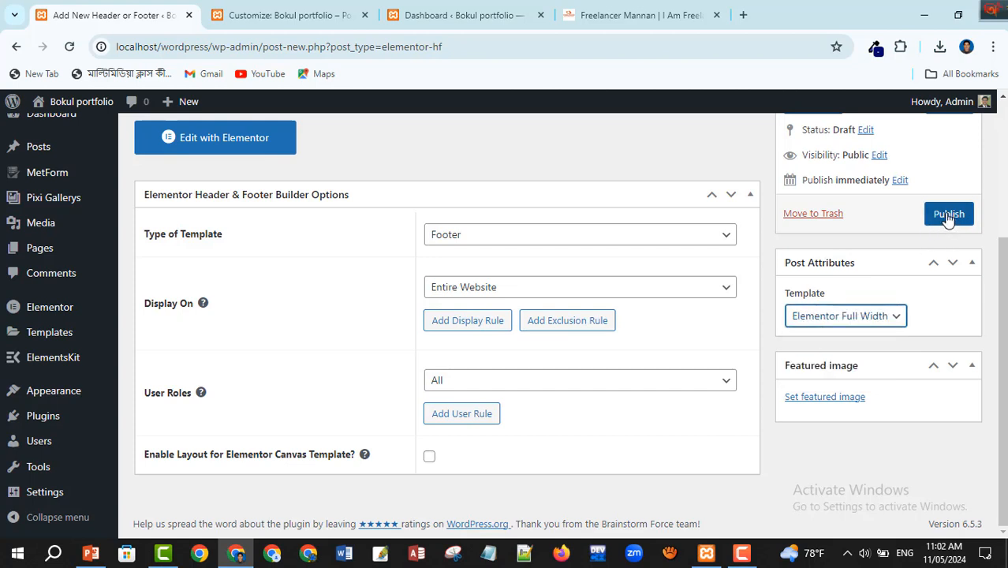
{"action": "left_click", "coordinate": [948, 216]}
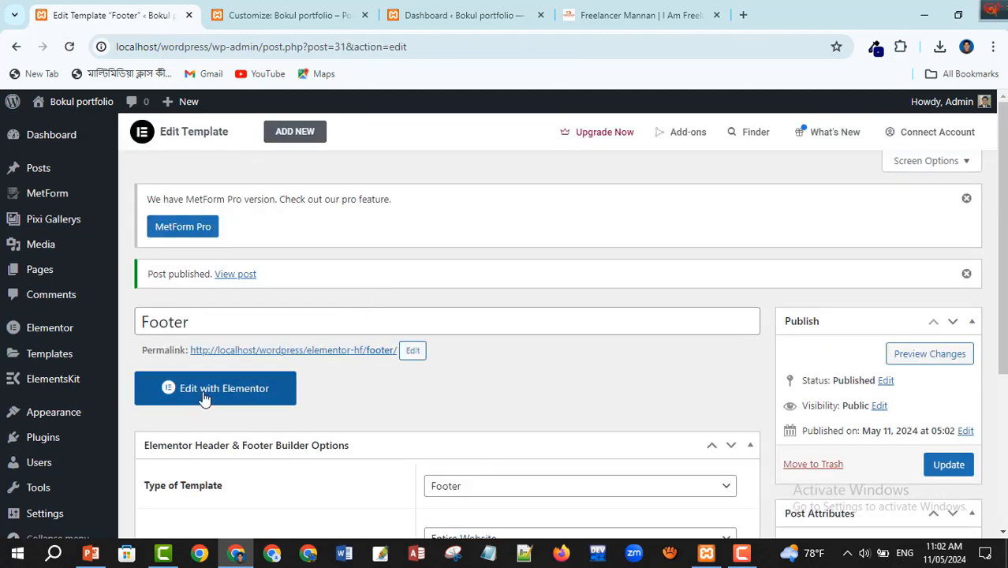
Open the Footer template in the Elementor editor and add a Flexbox container with row direction
{"action": "left_click", "coordinate": [204, 392]}
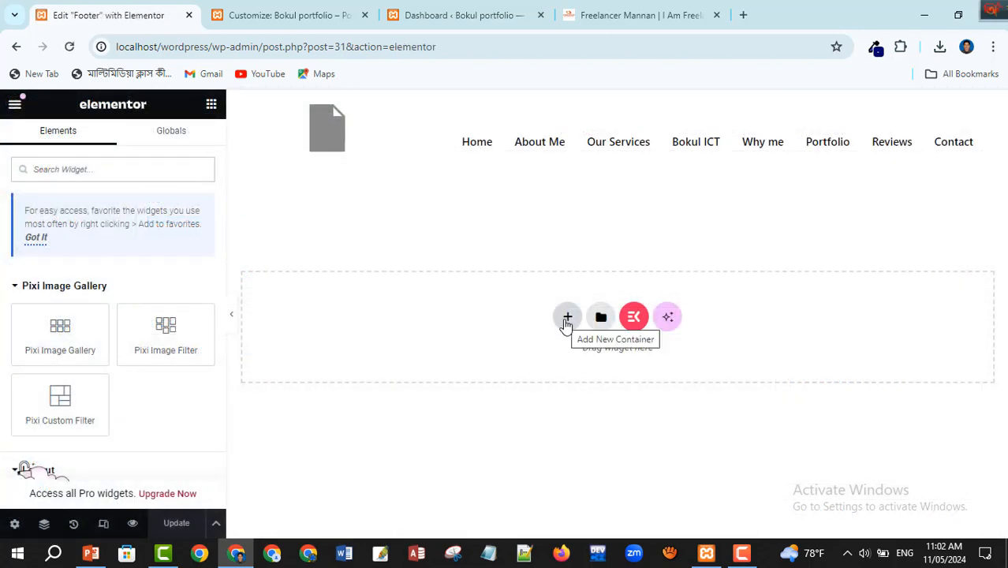
{"action": "left_click", "coordinate": [566, 319]}
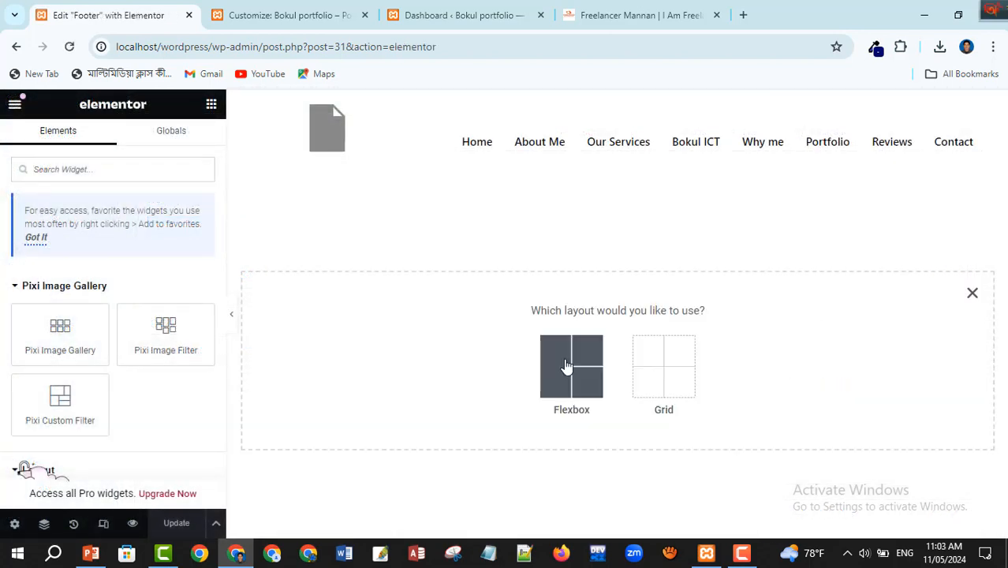
{"action": "left_click", "coordinate": [565, 365]}
{"action": "left_click", "coordinate": [495, 365]}
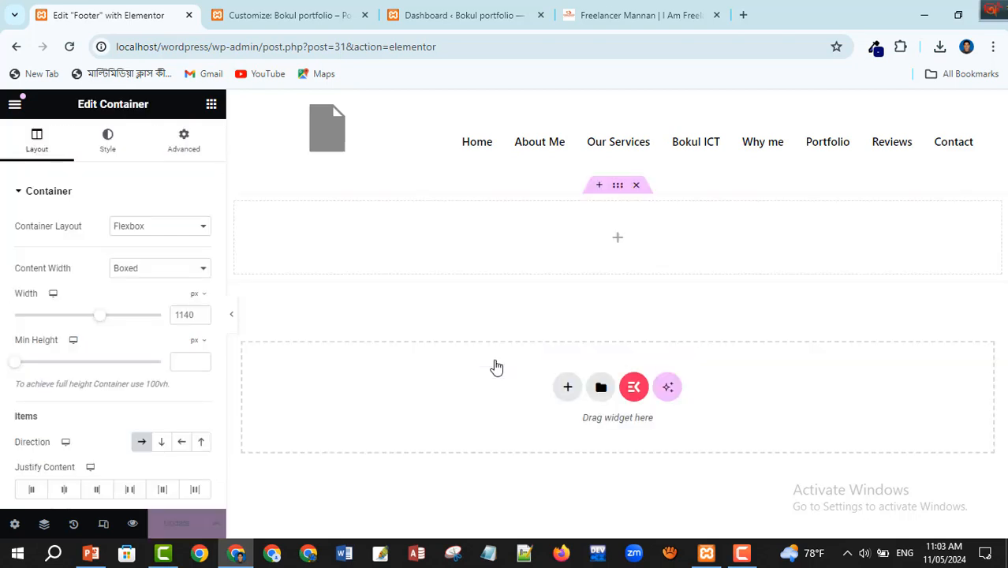
Check the reference site's footer layout, and nest a Container element inside the new footer container
{"action": "left_click", "coordinate": [631, 17]}
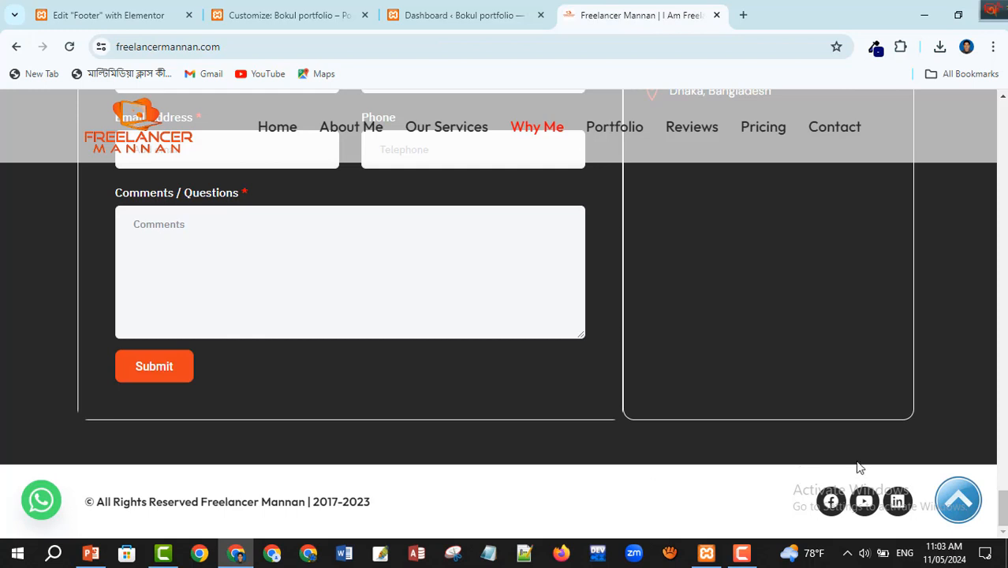
{"action": "left_click", "coordinate": [131, 21]}
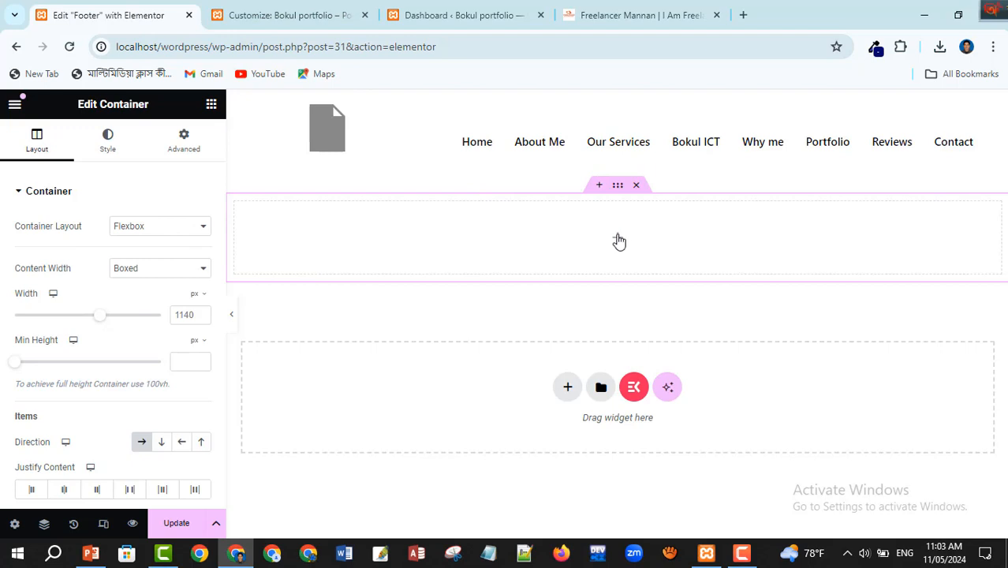
{"action": "left_click", "coordinate": [619, 241]}
{"action": "scroll", "coordinate": [61, 361], "scroll_direction": "down", "scroll_amount": 2}
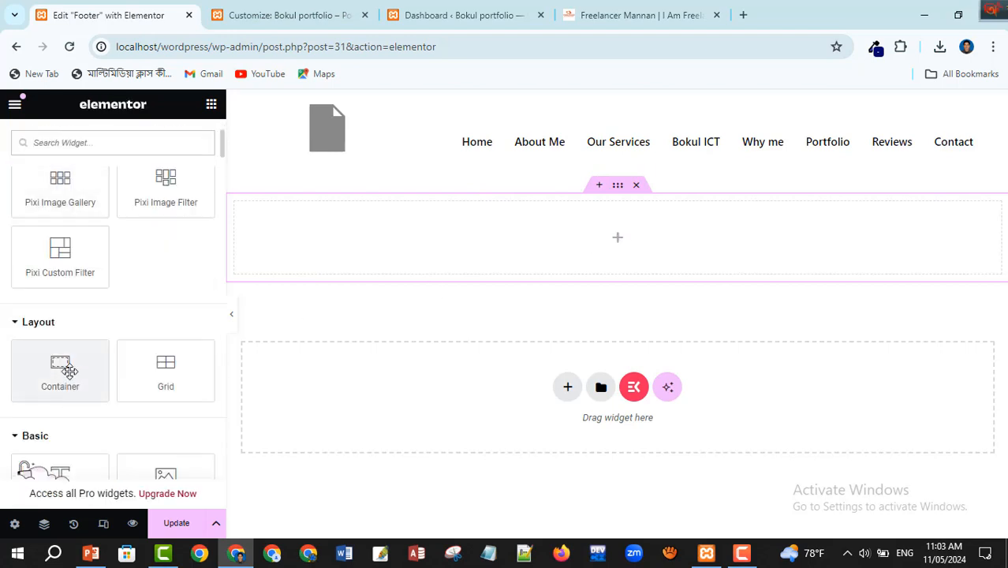
{"action": "left_click_drag", "start_coordinate": [68, 371], "coordinate": [629, 252]}
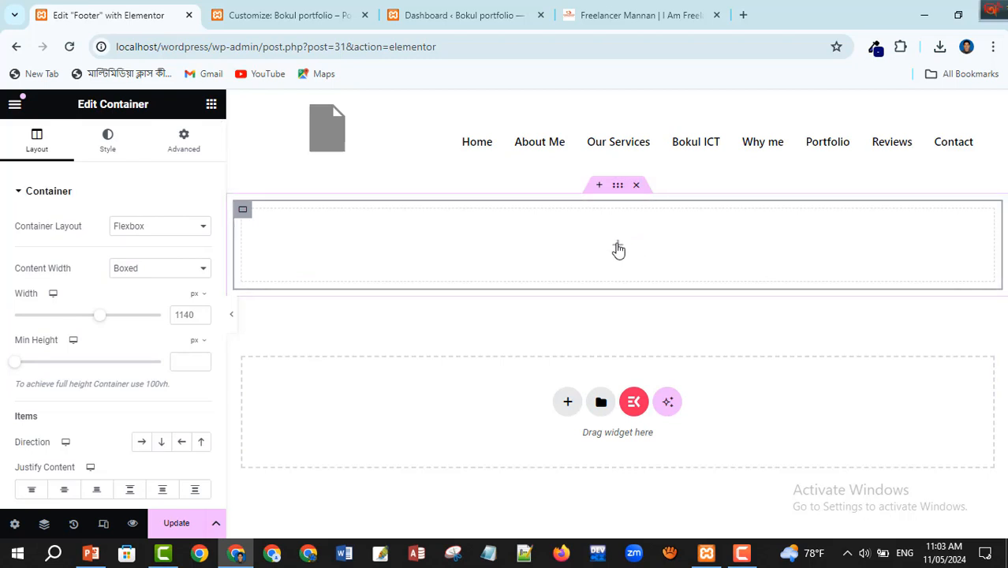
Duplicate the nested container to form two side-by-side columns in the footer
{"action": "left_click", "coordinate": [619, 247]}
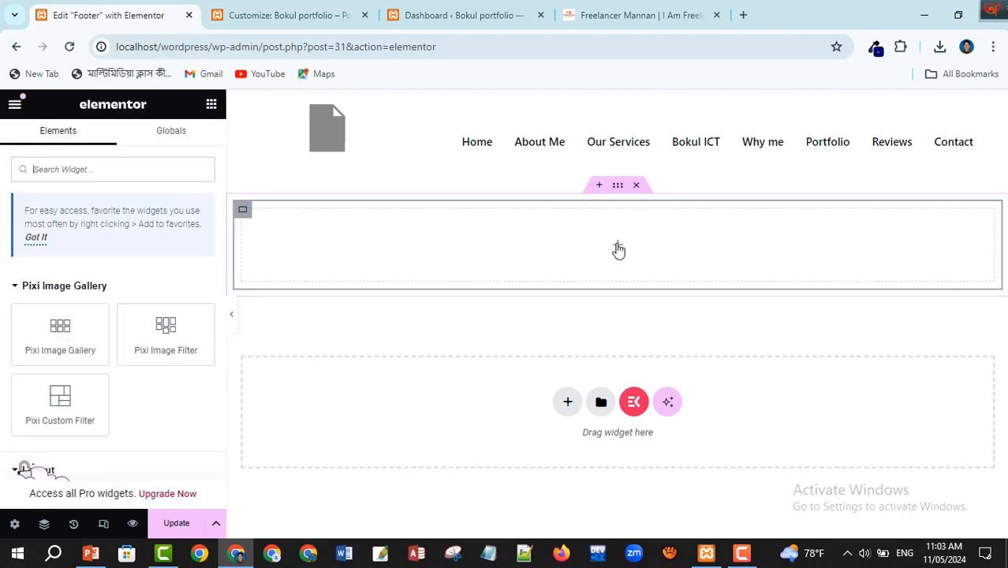
{"action": "left_click", "coordinate": [242, 211]}
{"action": "right_click", "coordinate": [242, 211]}
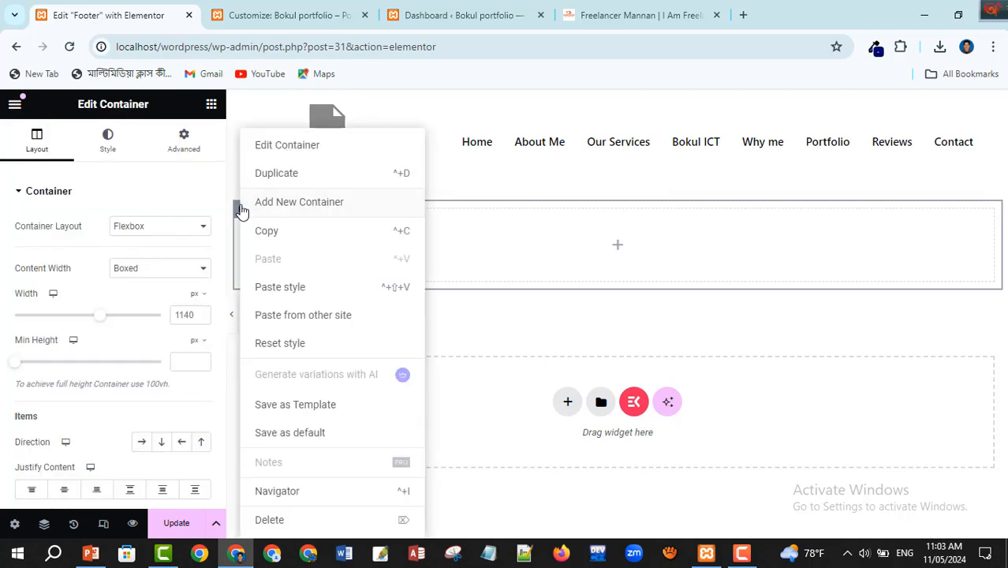
{"action": "left_click", "coordinate": [290, 178]}
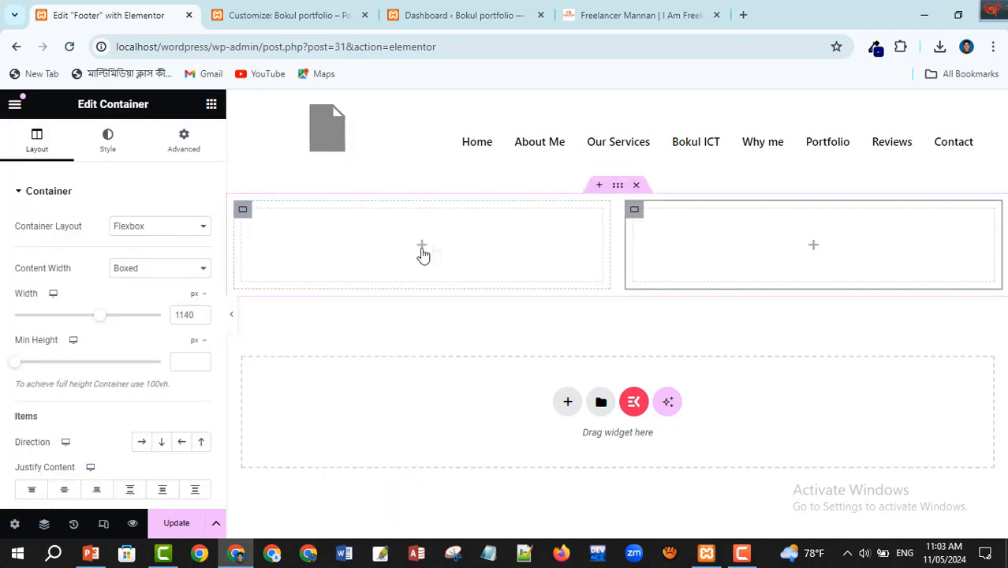
Find the Text Editor widget with the search term "tex" and place it in the first footer column
{"action": "left_click", "coordinate": [424, 248]}
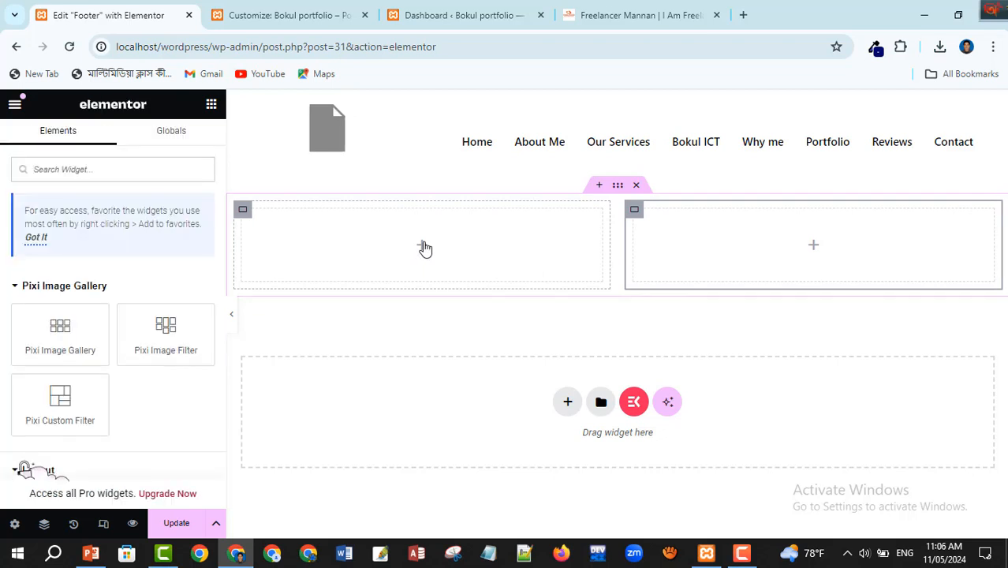
{"action": "left_click", "coordinate": [99, 180]}
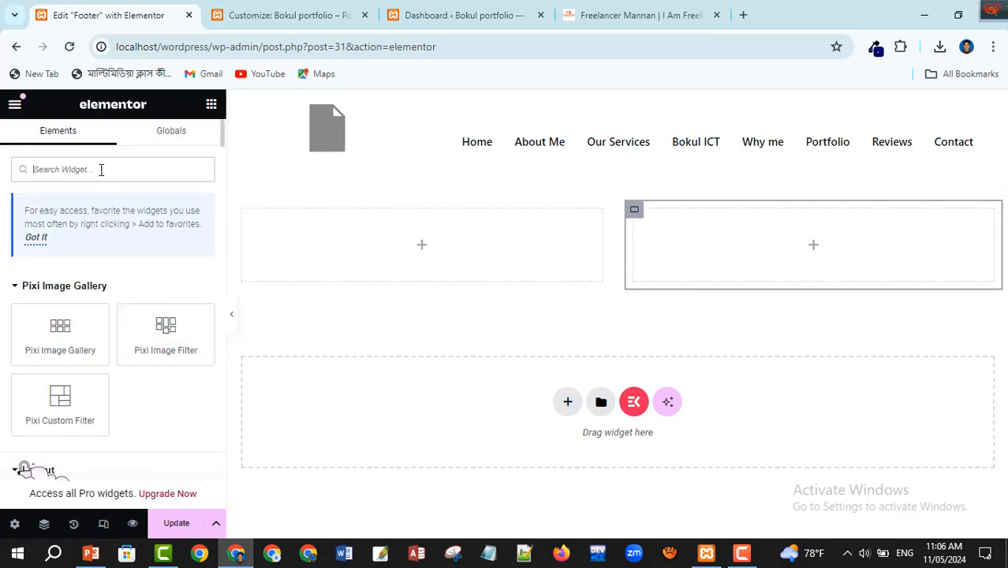
{"action": "type", "text": "tex"}
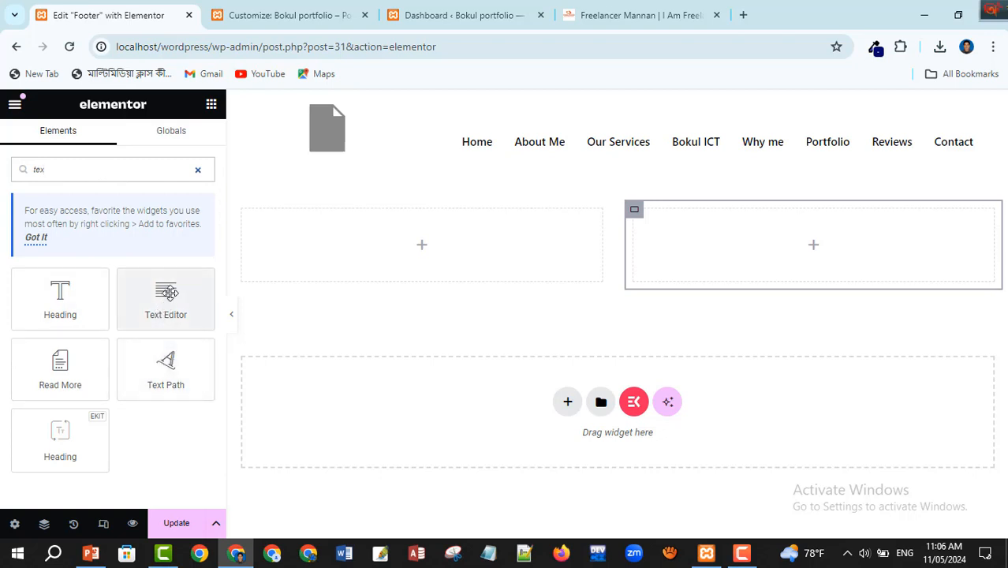
{"action": "left_click_drag", "start_coordinate": [167, 293], "coordinate": [422, 257]}
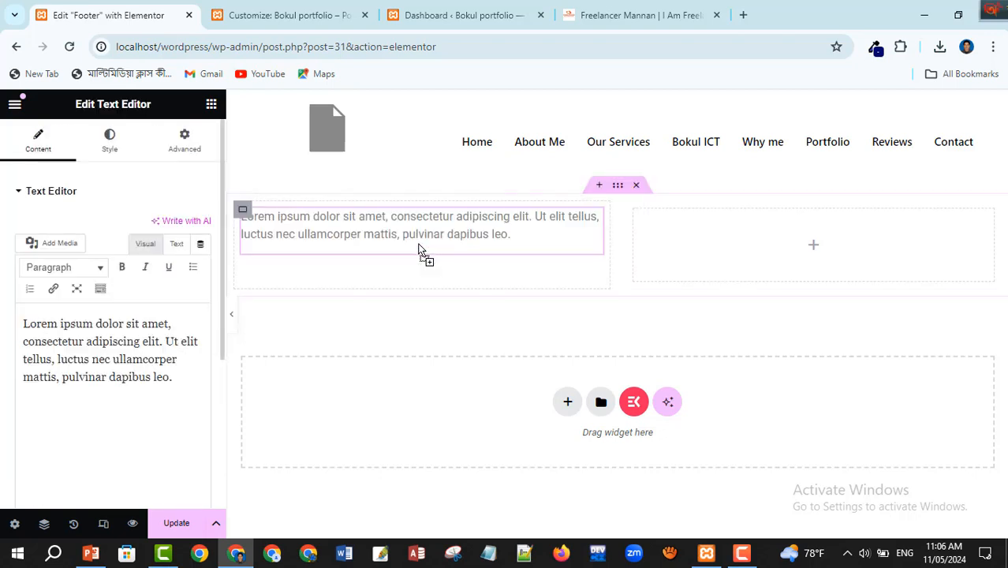
Copy the "© All Rights Reserved" line from the reference site's footer and replace the widget's placeholder text with it
{"action": "left_click", "coordinate": [623, 16]}
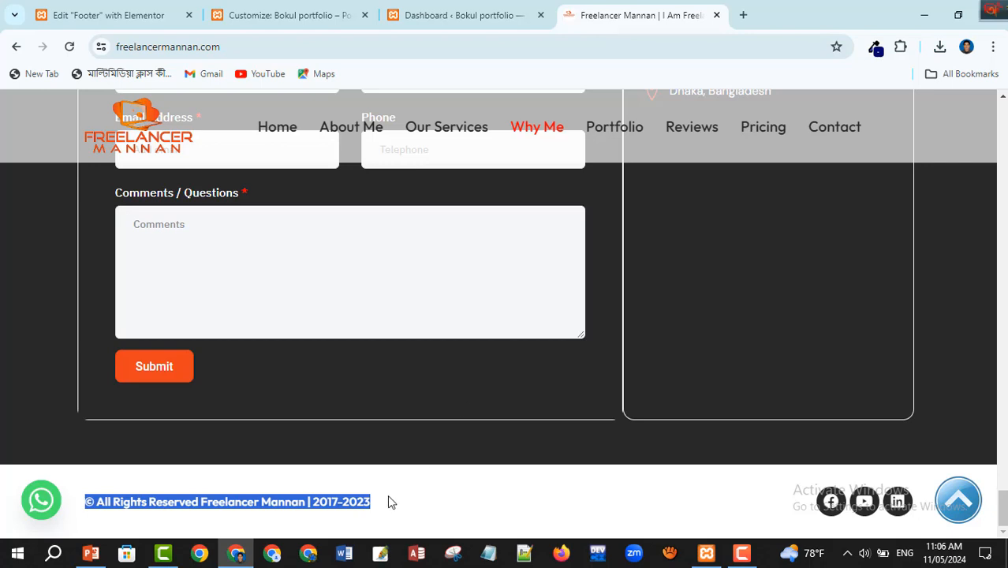
{"action": "left_click", "coordinate": [134, 16]}
{"action": "key", "text": "ctrl+a"}
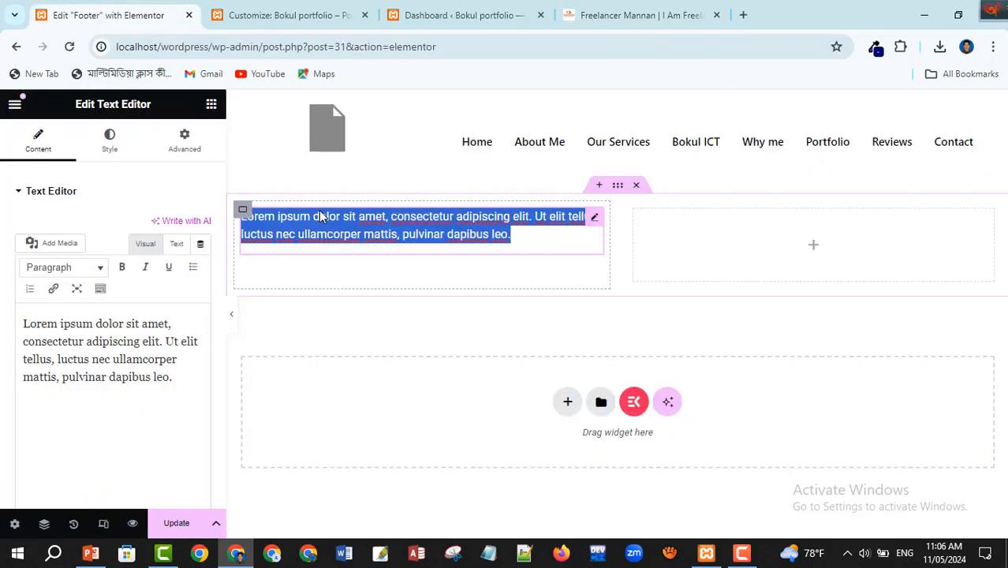
{"action": "type", "text": "© All Rights Reserved Freelancer Mannan | 2017-2023"}
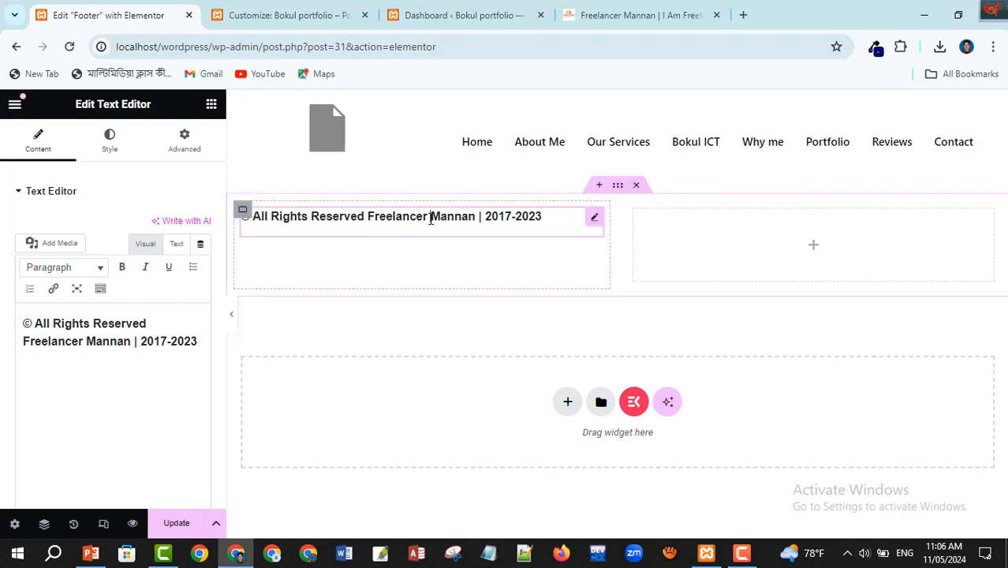
Replace the person's name after "Freelancer" in the copyright line with the portfolio owner's name, keeping the "|" separator
{"action": "type", "text": "Bokul"}
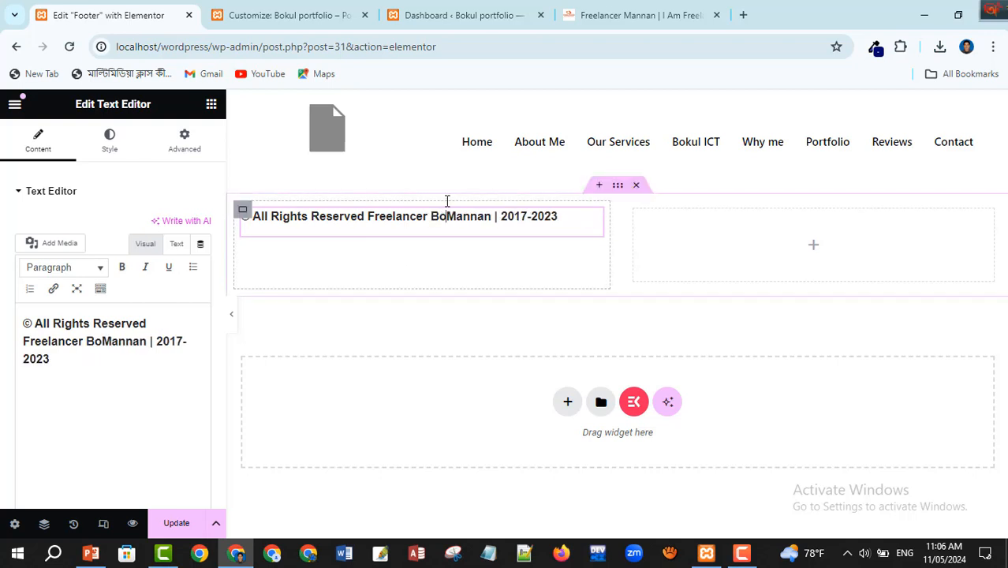
{"action": "type", "text": " S"}
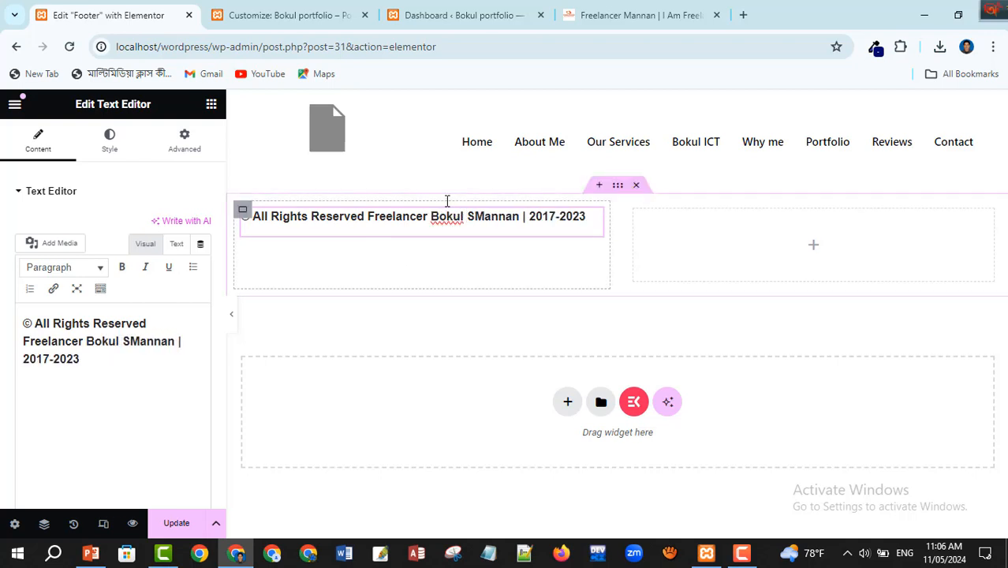
{"action": "type", "text": "ir"}
{"action": "key", "text": "Delete"}
{"action": "key", "text": "Delete"}
{"action": "key", "text": "Delete"}
{"action": "key", "text": "Delete"}
{"action": "key", "text": "Delete"}
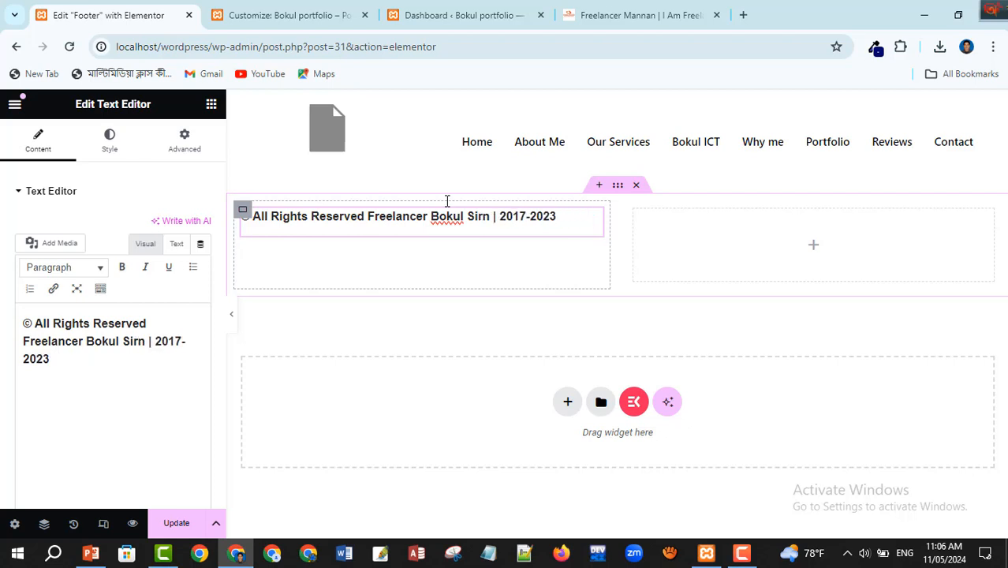
{"action": "key", "text": "Delete"}
{"action": "key", "text": "Delete"}
{"action": "type", "text": "|"}
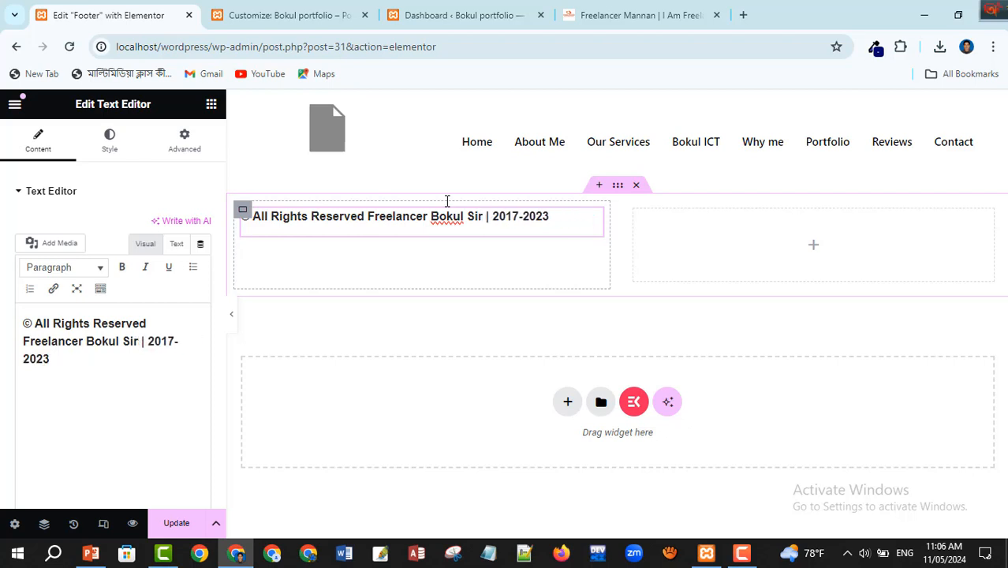
Replace the year range at the end of the copyright line with 2024
{"action": "type", "text": " 2024"}
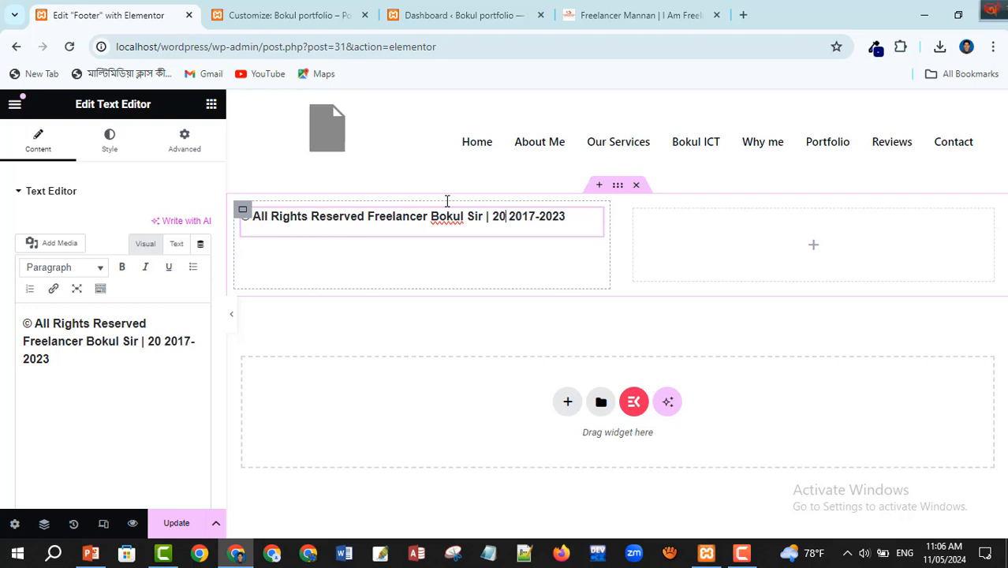
{"action": "key", "text": "Delete"}
{"action": "key", "text": "Delete"}
{"action": "key", "text": "Delete"}
{"action": "key", "text": "Delete"}
{"action": "key", "text": "Delete"}
{"action": "key", "text": "Delete"}
{"action": "key", "text": "Delete"}
{"action": "key", "text": "Delete"}
{"action": "key", "text": "Delete"}
{"action": "key", "text": "Delete"}
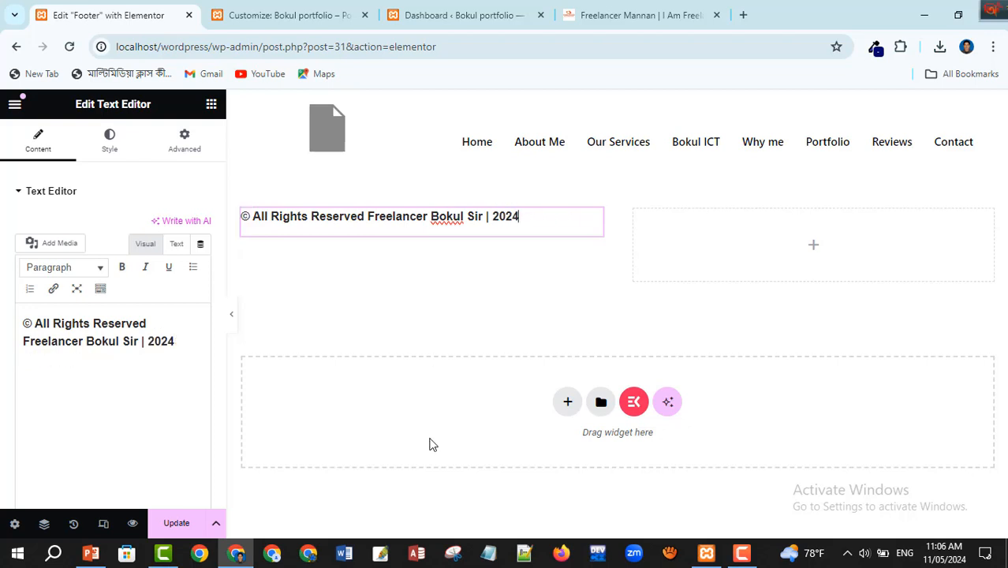
{"action": "left_click", "coordinate": [424, 274]}
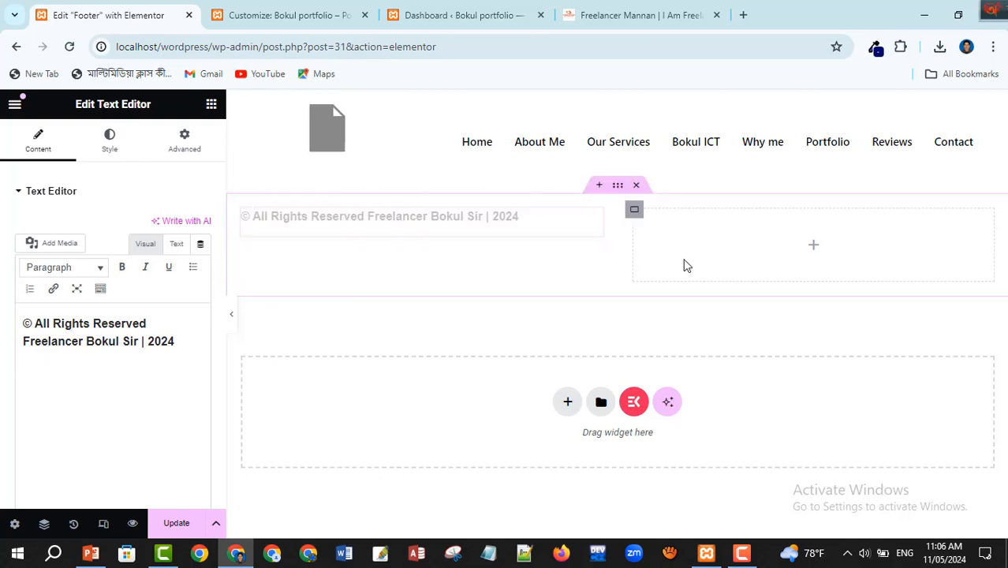
Add the ElementsKit Social Icons widget, found by searching for social, to the empty footer column beside the copyright text
{"action": "left_click", "coordinate": [813, 248]}
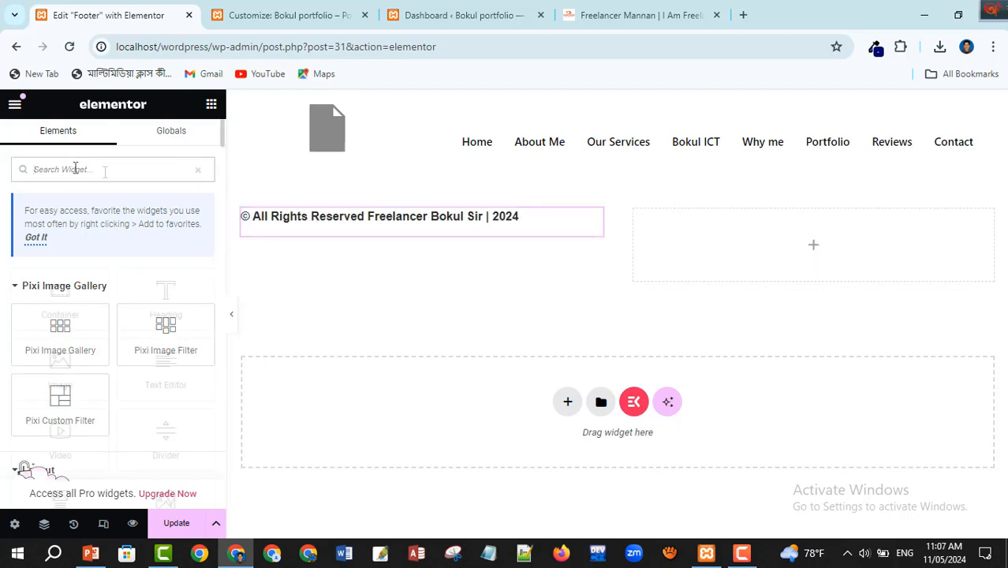
{"action": "type", "text": "social"}
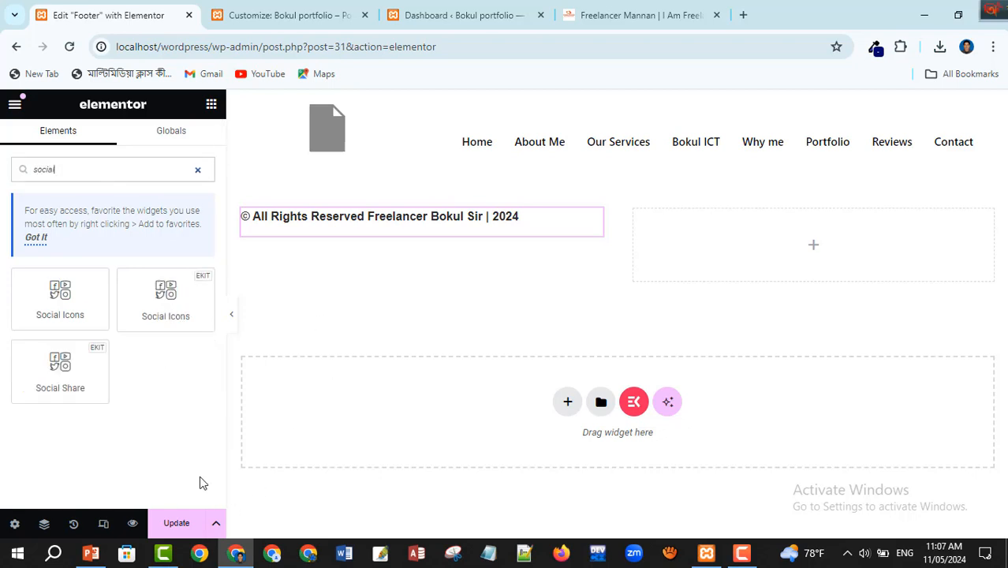
{"action": "left_click_drag", "start_coordinate": [166, 296], "coordinate": [762, 253]}
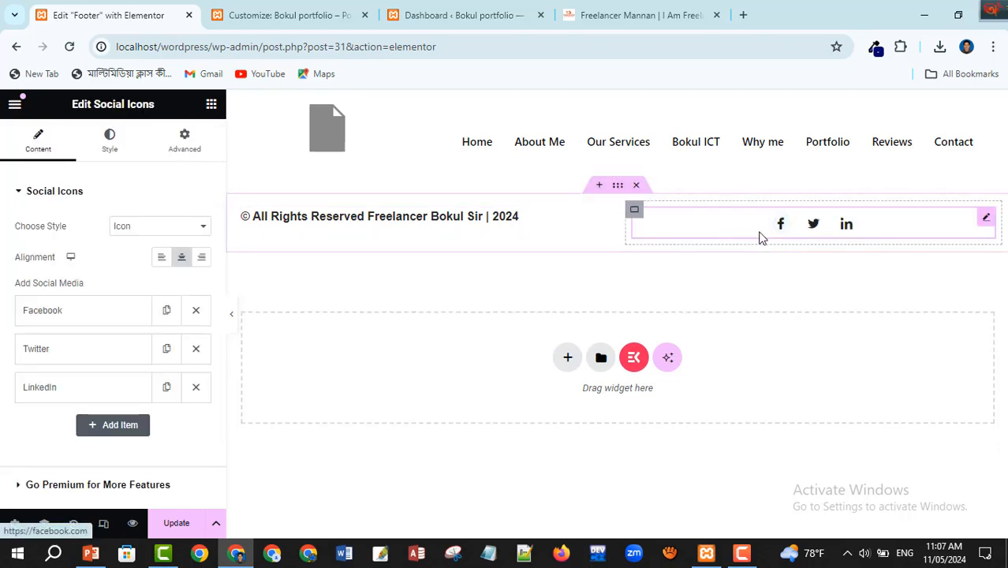
{"action": "left_click", "coordinate": [641, 15]}
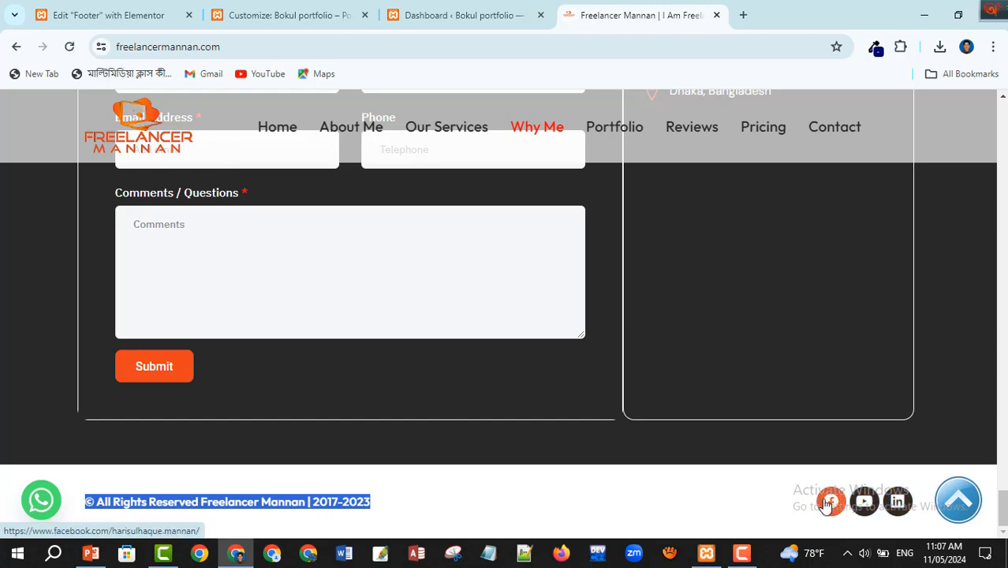
{"action": "left_click", "coordinate": [146, 19]}
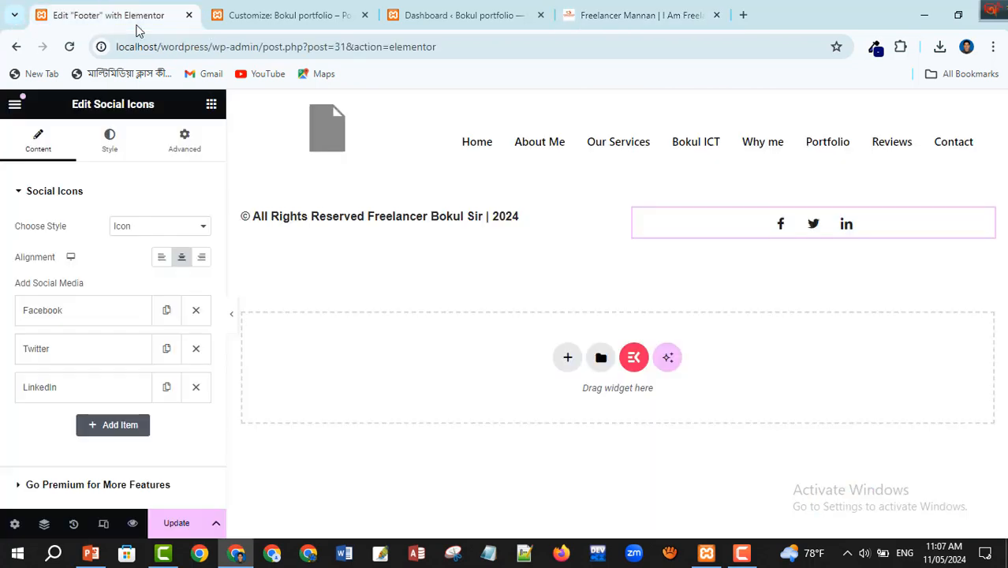
{"action": "left_click", "coordinate": [65, 312]}
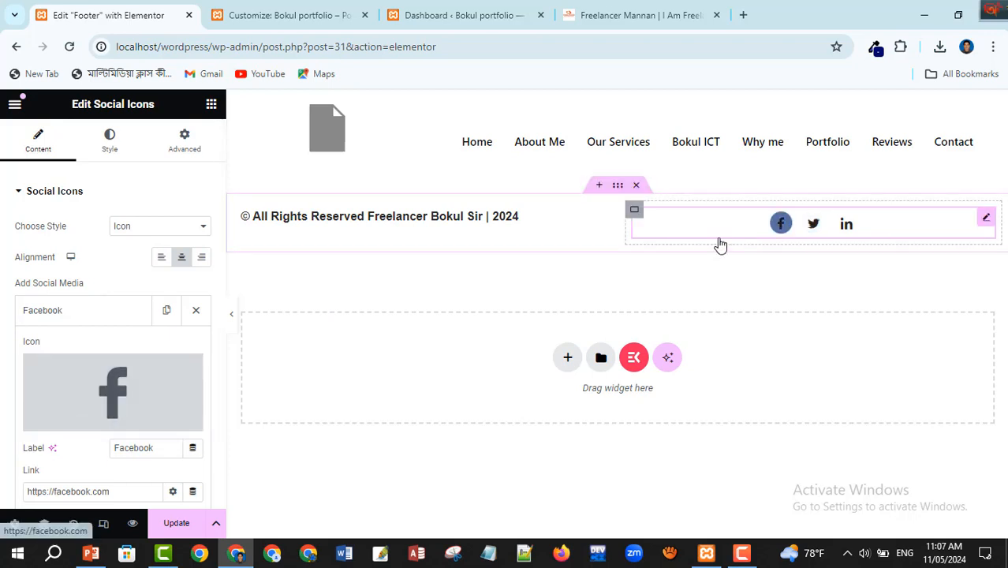
{"action": "scroll", "coordinate": [85, 413], "scroll_direction": "down", "scroll_amount": 1}
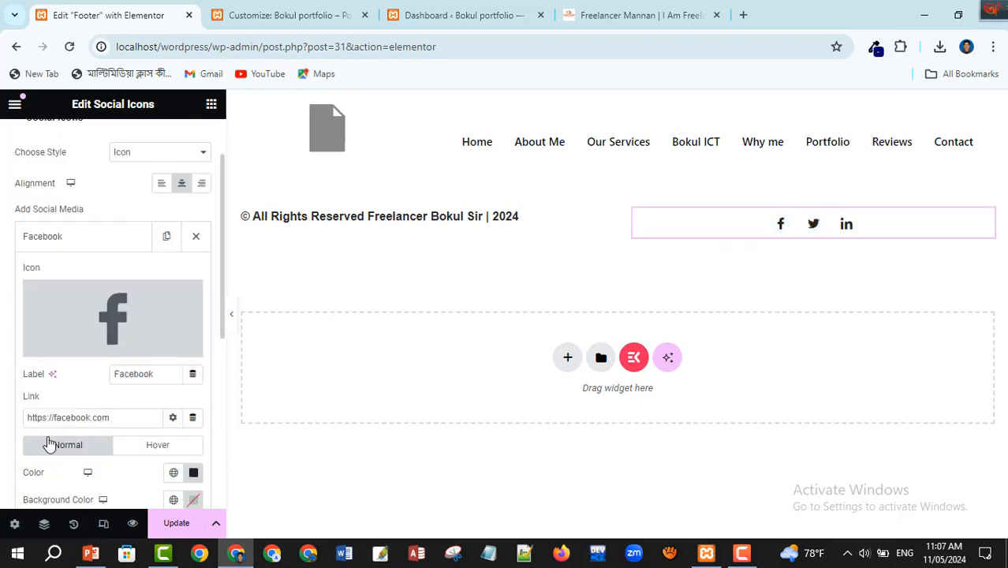
{"action": "left_click_drag", "start_coordinate": [118, 418], "coordinate": [118, 419]}
{"action": "left_click_drag", "start_coordinate": [118, 419], "coordinate": [29, 419]}
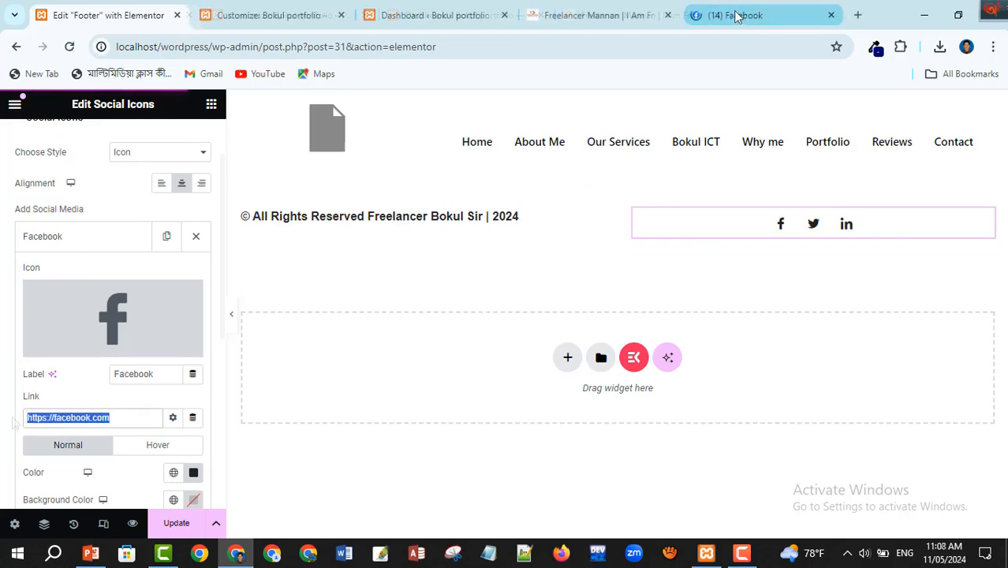
{"action": "left_click", "coordinate": [734, 21]}
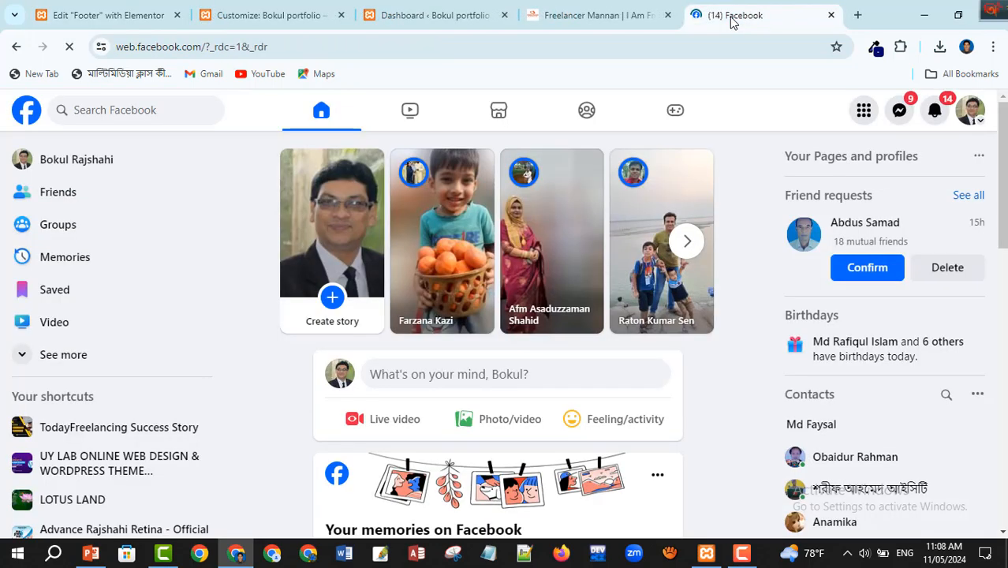
{"action": "left_click", "coordinate": [215, 49]}
{"action": "key", "text": "ctrl+c"}
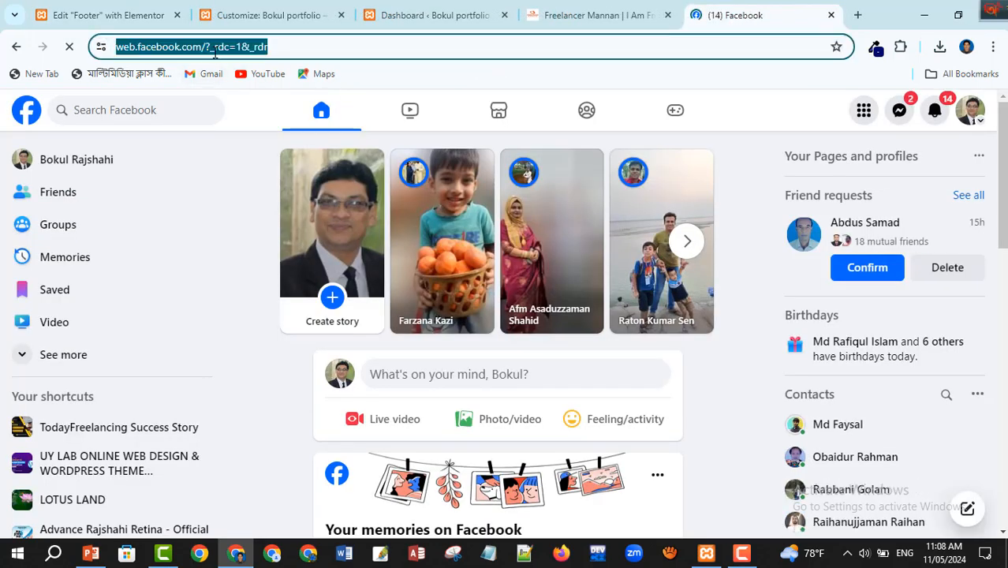
{"action": "left_click", "coordinate": [132, 15]}
{"action": "key", "text": "ctrl+v"}
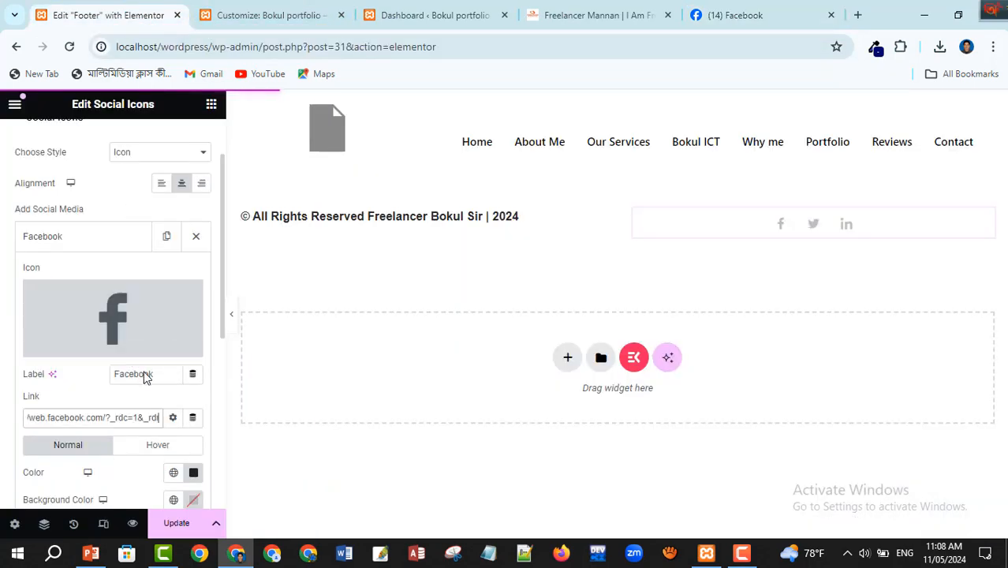
Set the Facebook item's normal icon color to global New Item #1 (#FFFFFF) and its background color to global Secondary (#000205)
{"action": "left_click", "coordinate": [74, 451]}
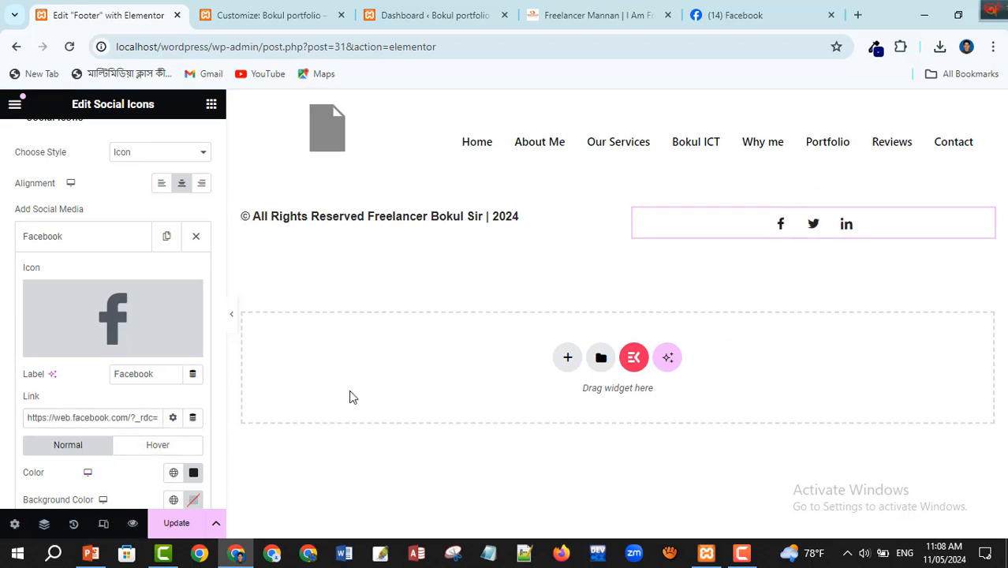
{"action": "left_click", "coordinate": [174, 473]}
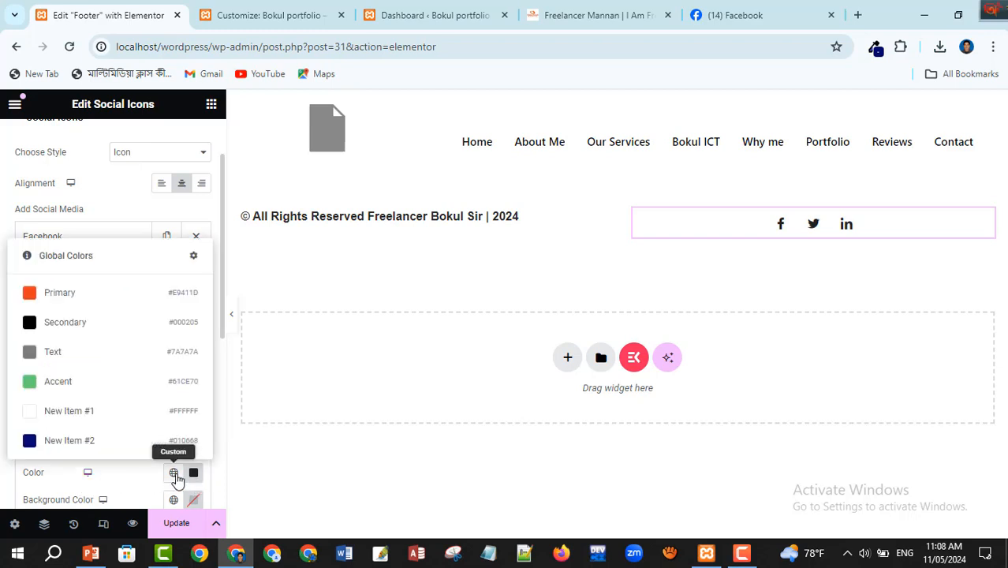
{"action": "left_click", "coordinate": [36, 414]}
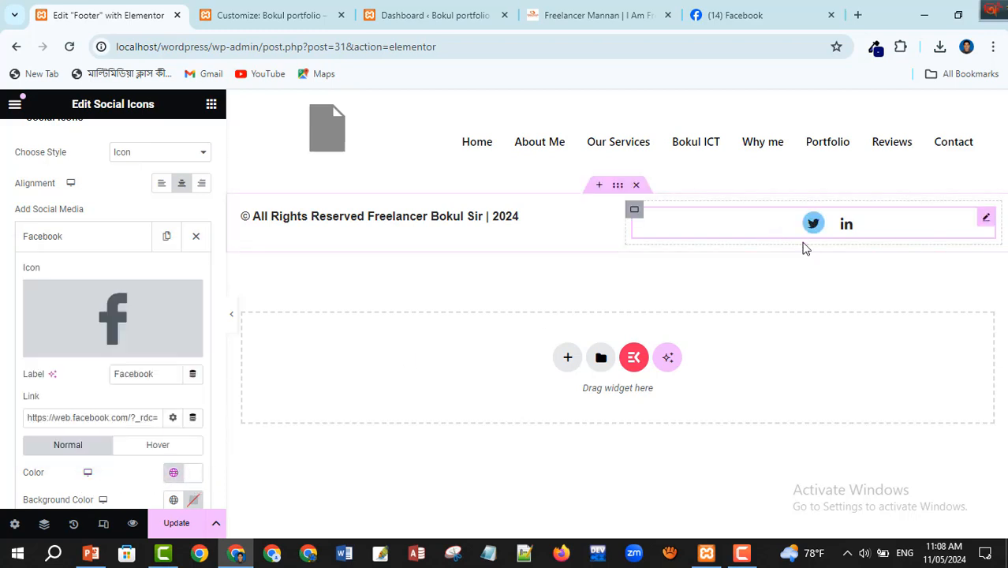
{"action": "scroll", "coordinate": [133, 491], "scroll_direction": "down", "scroll_amount": 1}
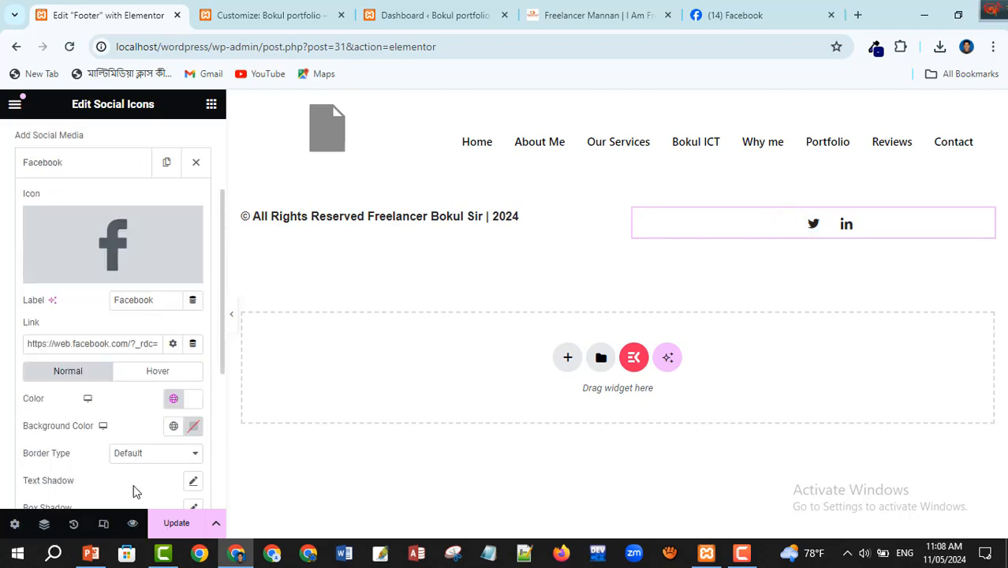
{"action": "left_click", "coordinate": [173, 425]}
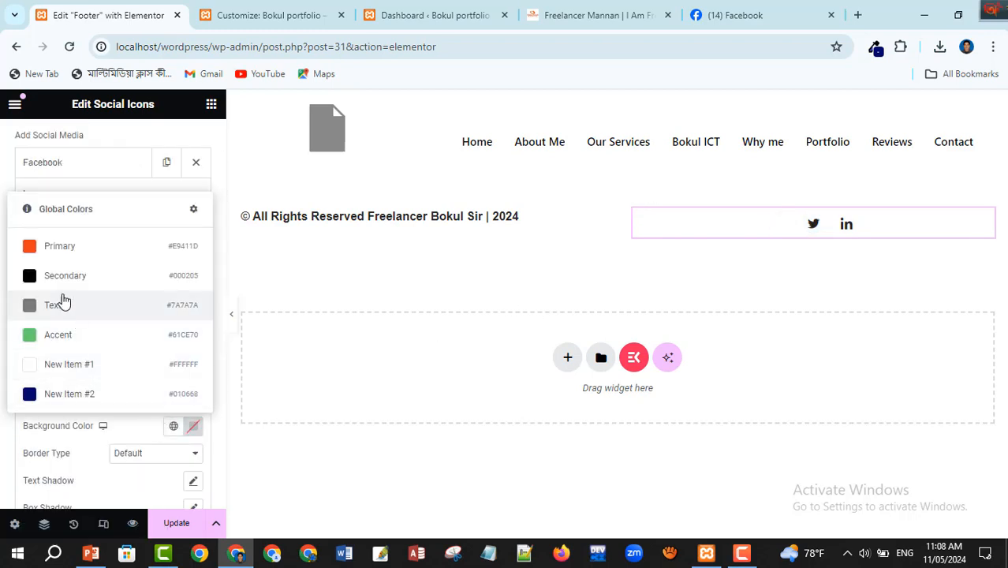
{"action": "left_click", "coordinate": [37, 280]}
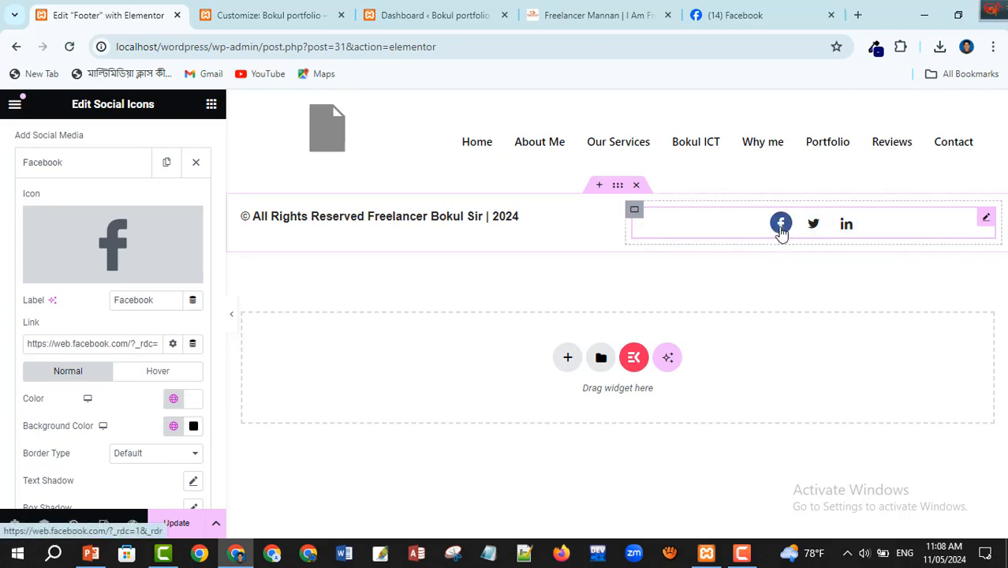
Compare with the reference site's footer icons and set the Facebook item's hover background color to global Primary (#E9411D)
{"action": "left_click", "coordinate": [621, 19]}
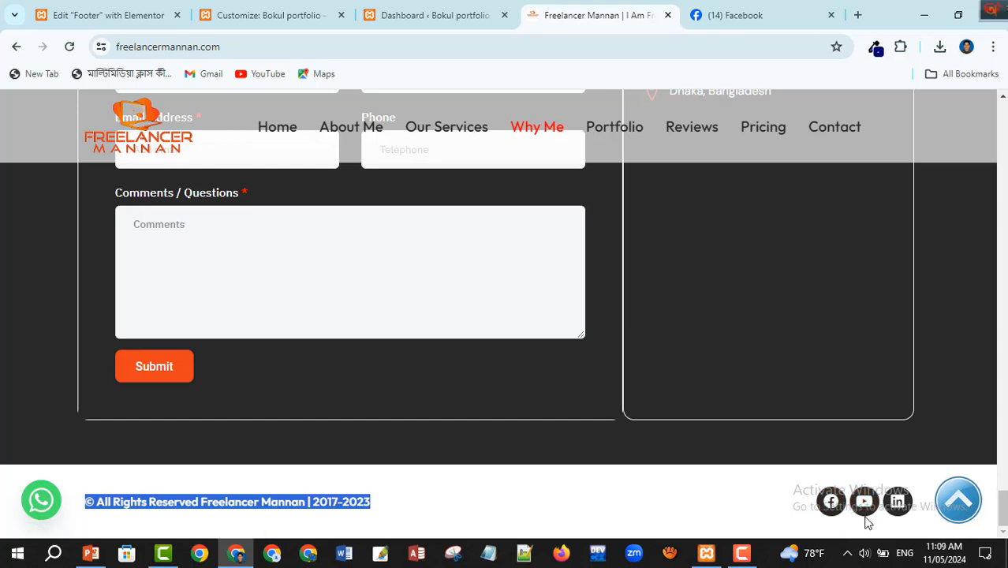
{"action": "left_click", "coordinate": [106, 15]}
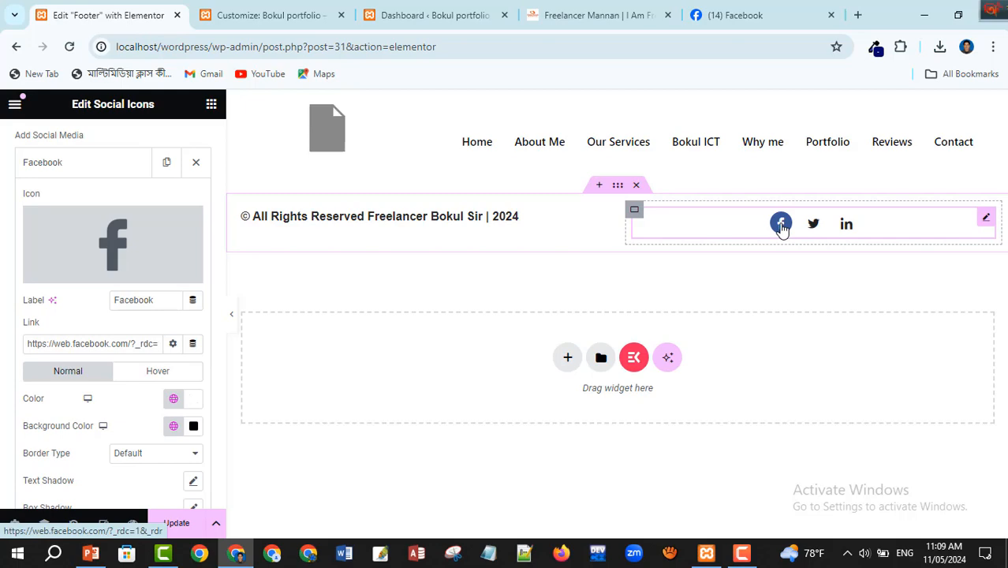
{"action": "left_click", "coordinate": [736, 18]}
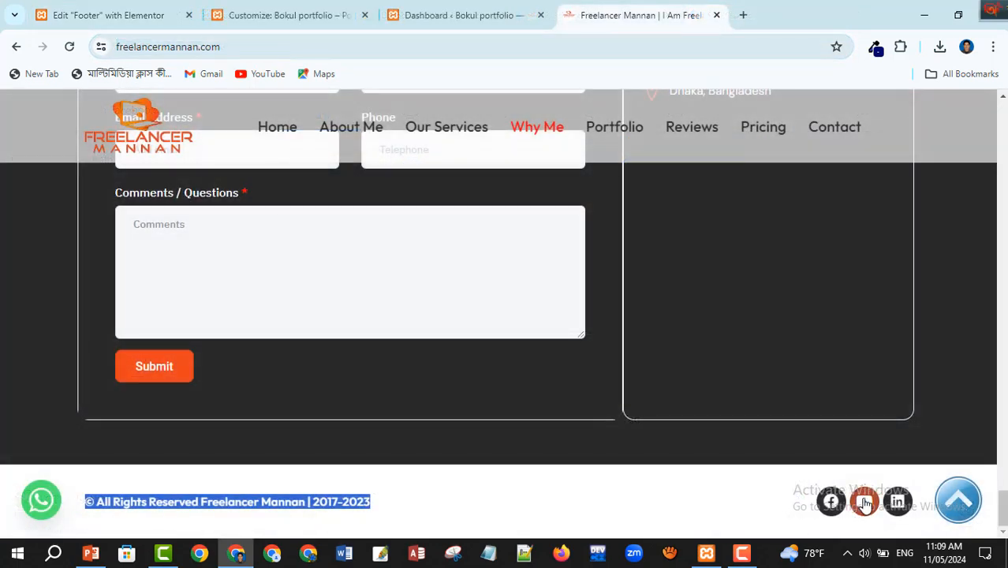
{"action": "left_click", "coordinate": [144, 16]}
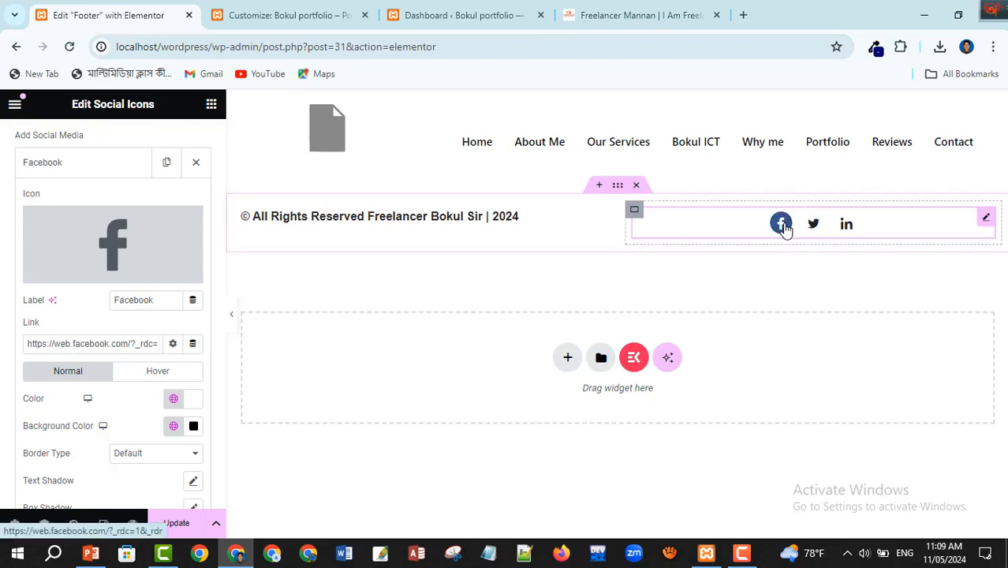
{"action": "scroll", "coordinate": [83, 461], "scroll_direction": "down", "scroll_amount": 1}
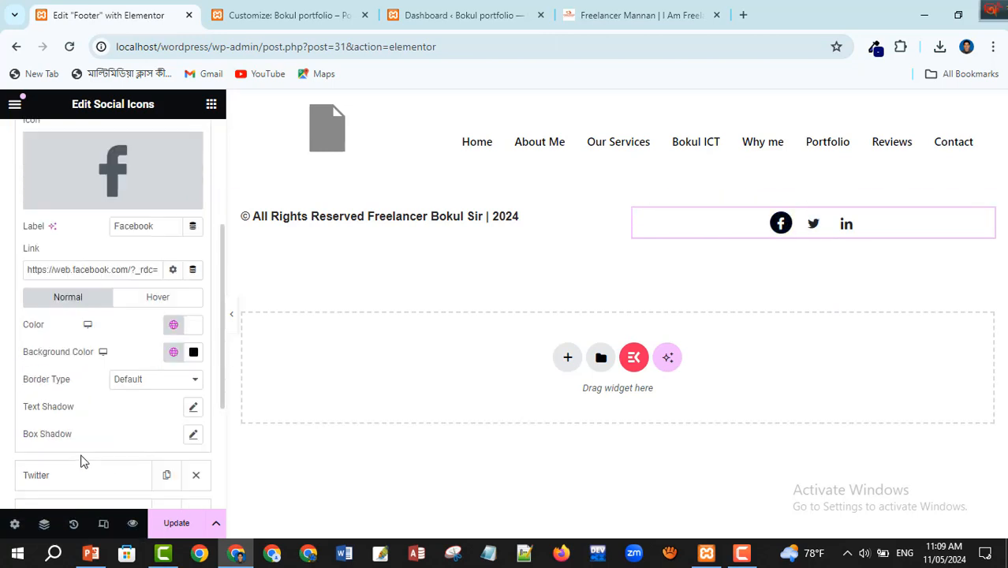
{"action": "left_click", "coordinate": [160, 303]}
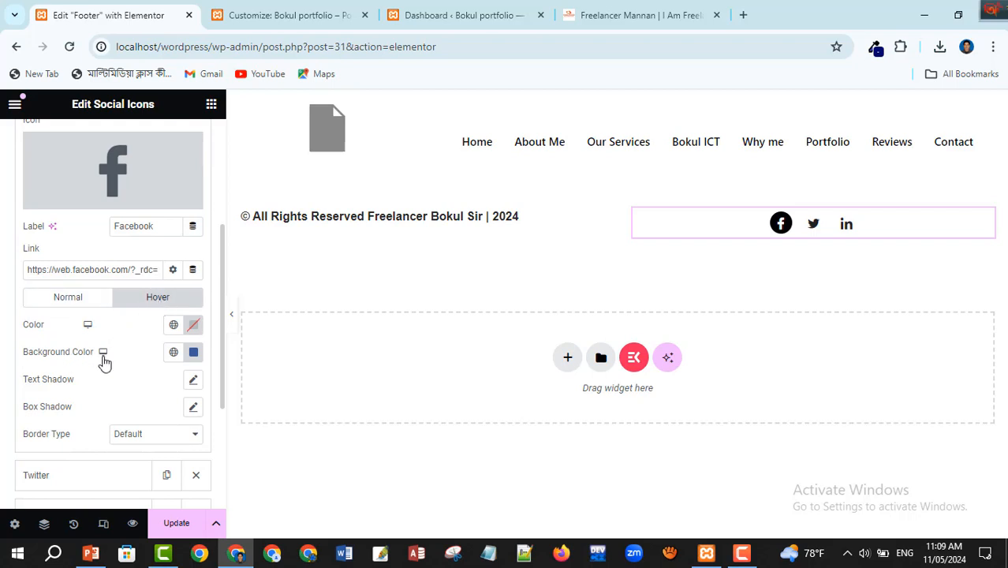
{"action": "left_click", "coordinate": [194, 357]}
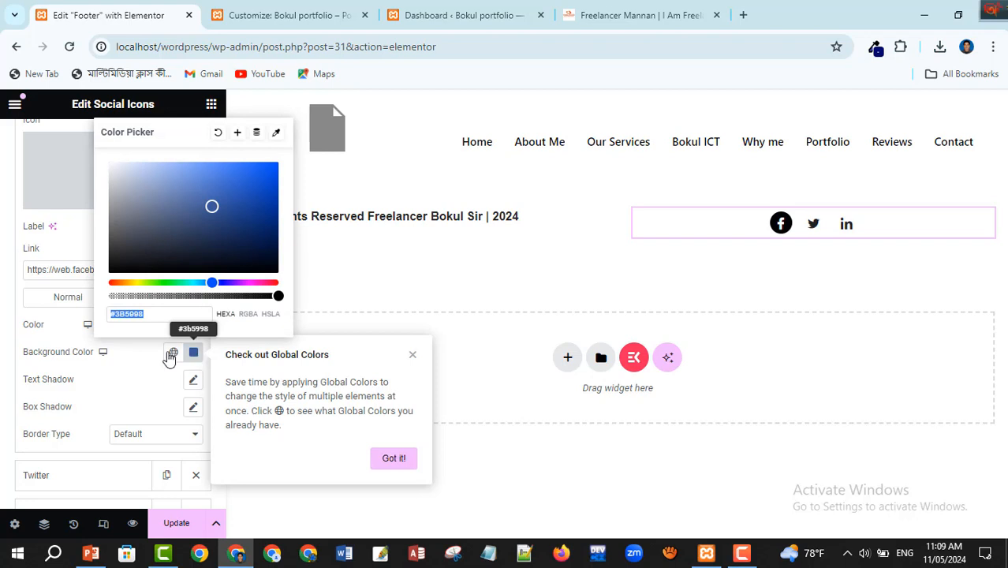
{"action": "left_click", "coordinate": [174, 353]}
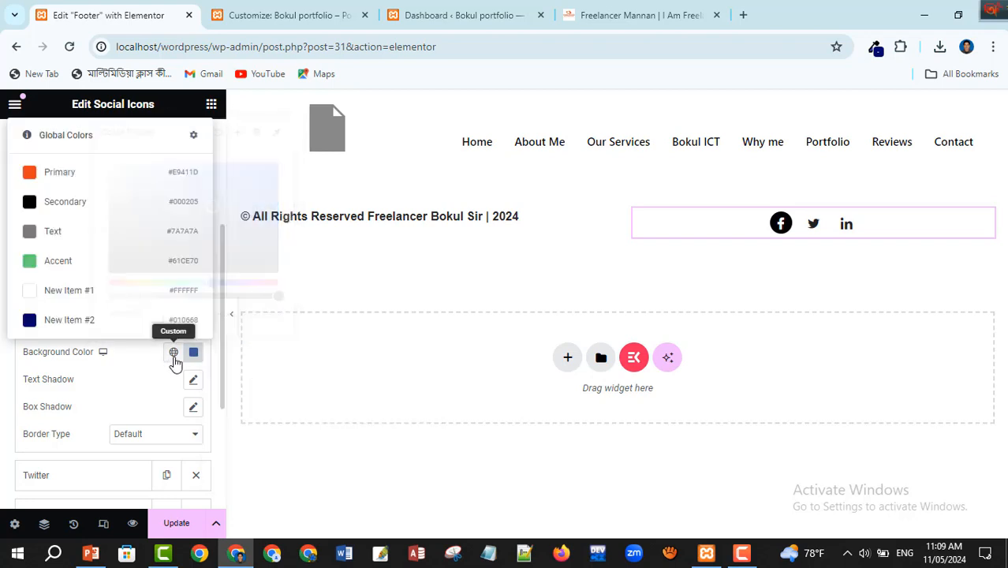
{"action": "left_click", "coordinate": [55, 176]}
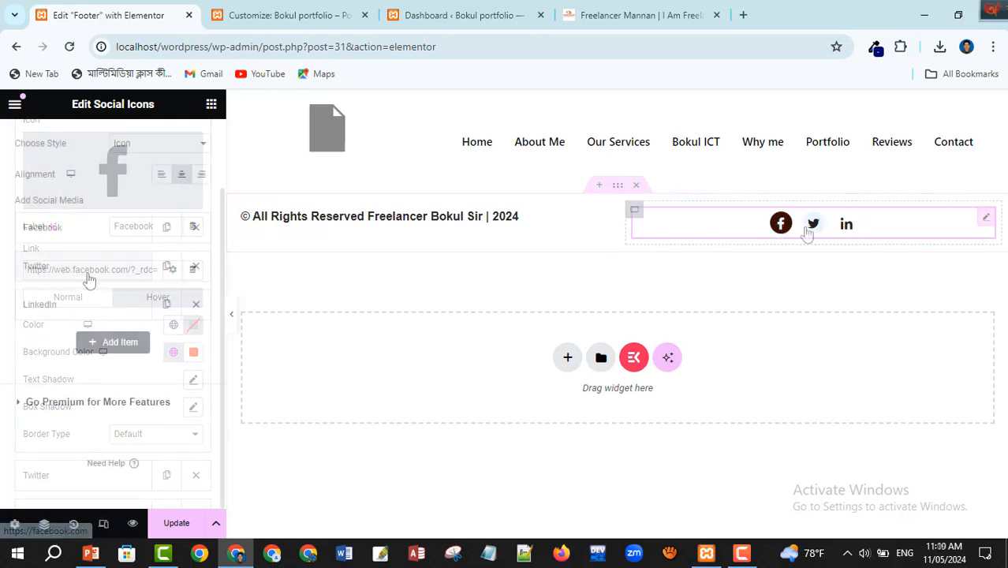
Open the Twitter item's settings and set its normal icon color to global New Item #1 (#FFFFFF)
{"action": "left_click", "coordinate": [89, 275]}
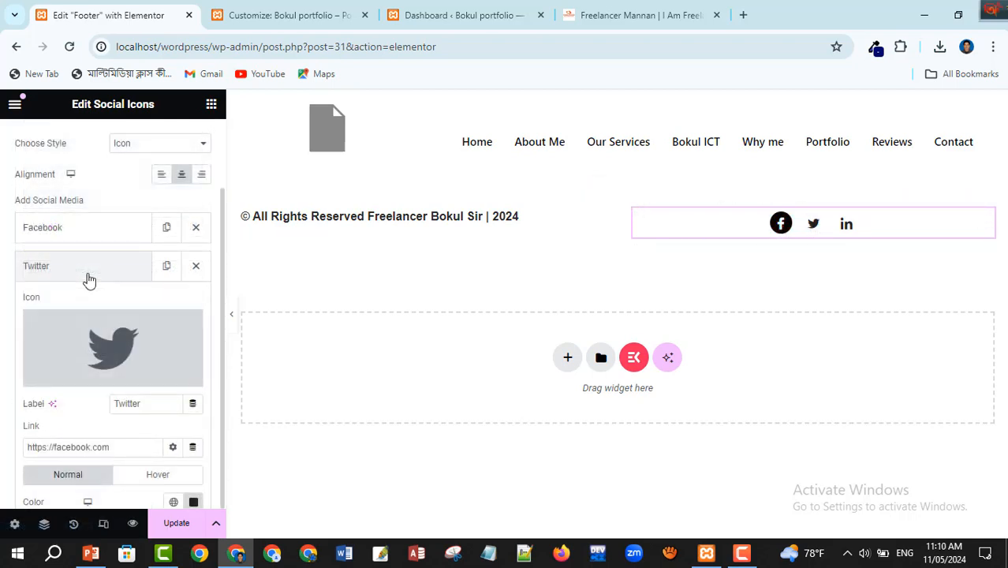
{"action": "mouse_move", "coordinate": [95, 338]}
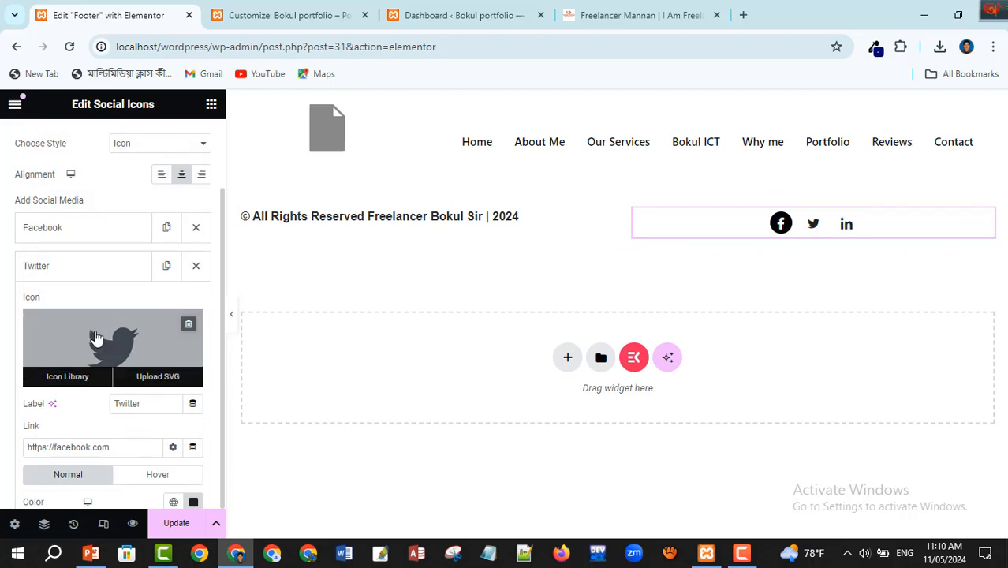
{"action": "scroll", "coordinate": [94, 337], "scroll_direction": "down", "scroll_amount": 1}
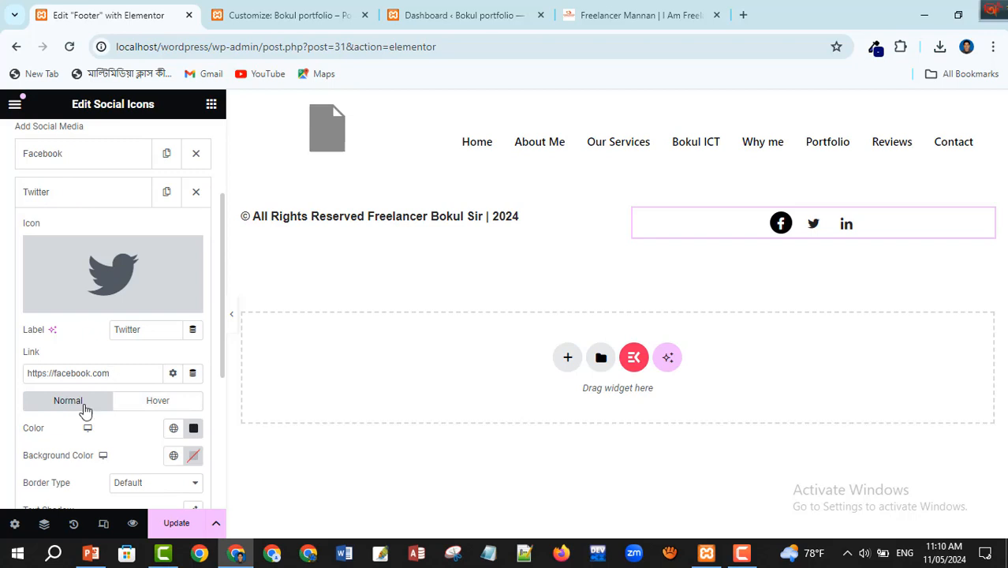
{"action": "left_click", "coordinate": [193, 429]}
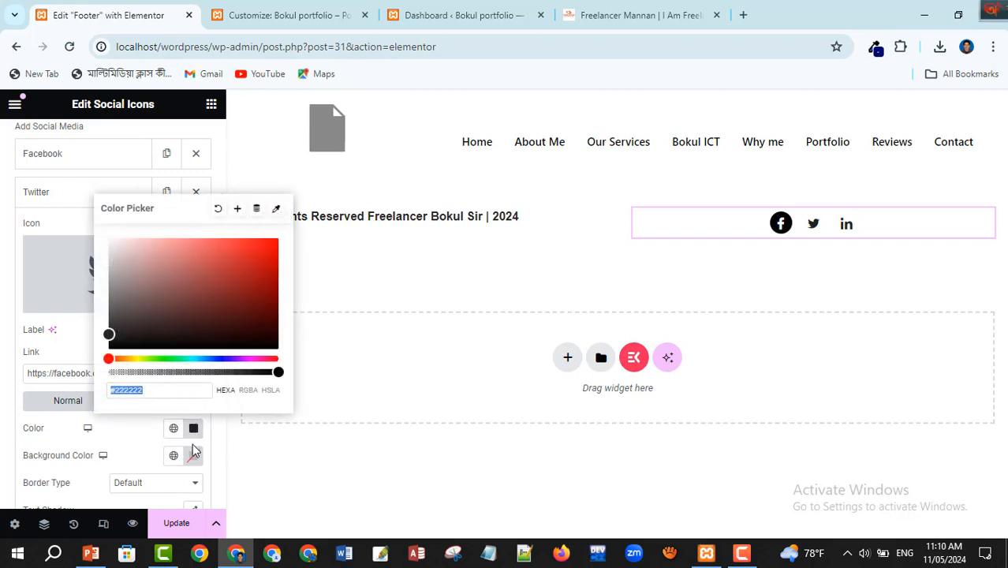
{"action": "left_click", "coordinate": [174, 428]}
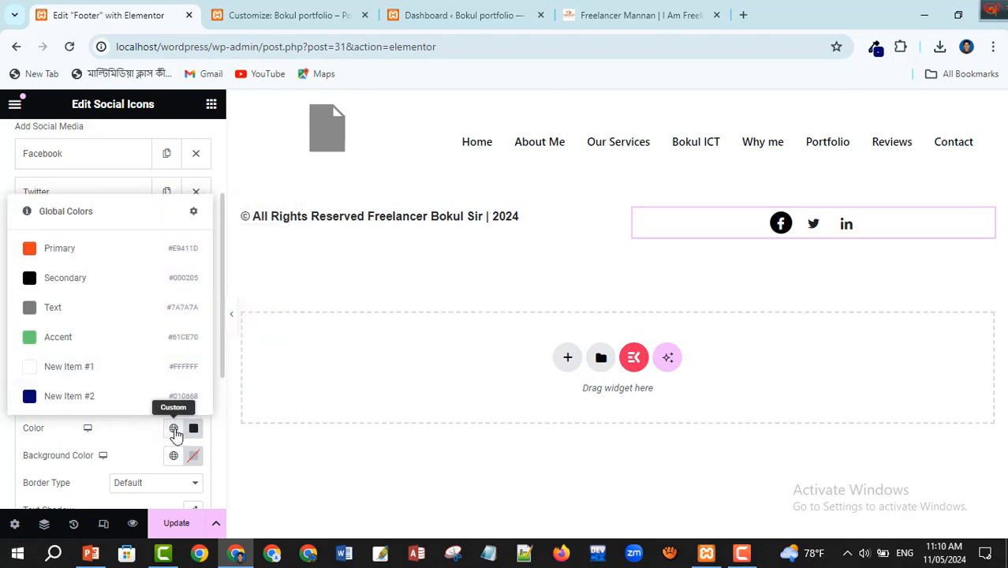
{"action": "left_click", "coordinate": [51, 372]}
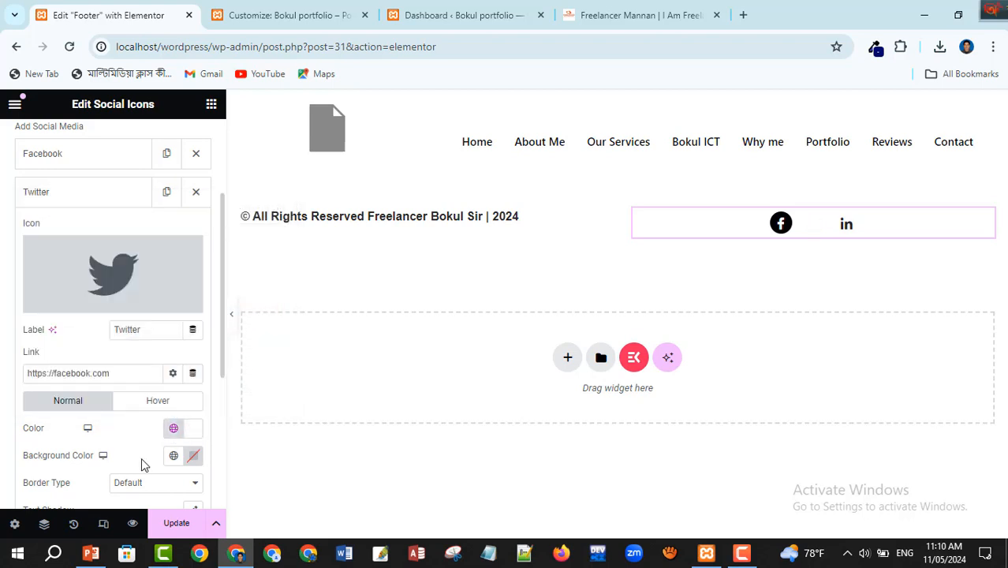
Change the Twitter item's normal icon color to the global Accent color (#61CE70)
{"action": "left_click", "coordinate": [189, 429]}
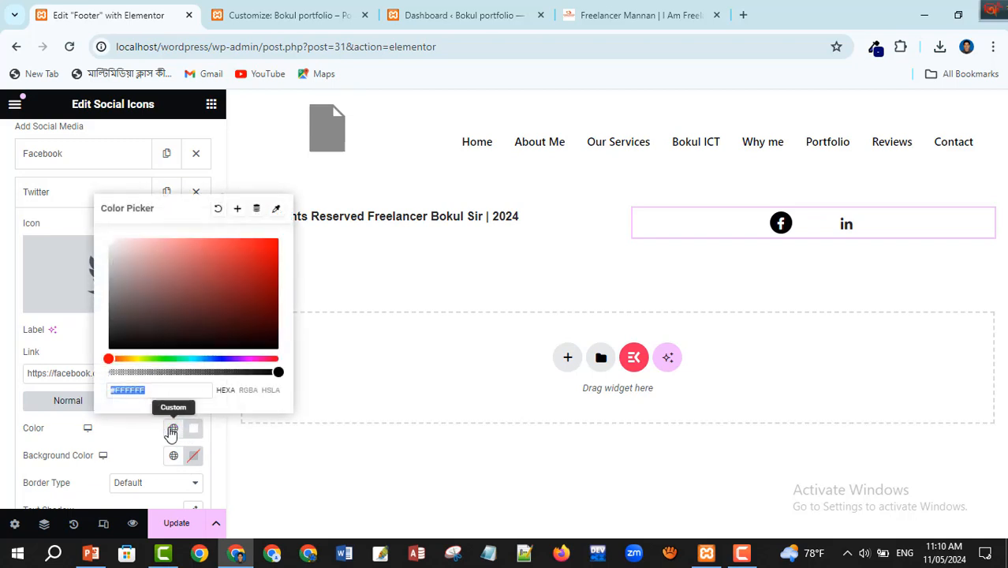
{"action": "left_click", "coordinate": [174, 428]}
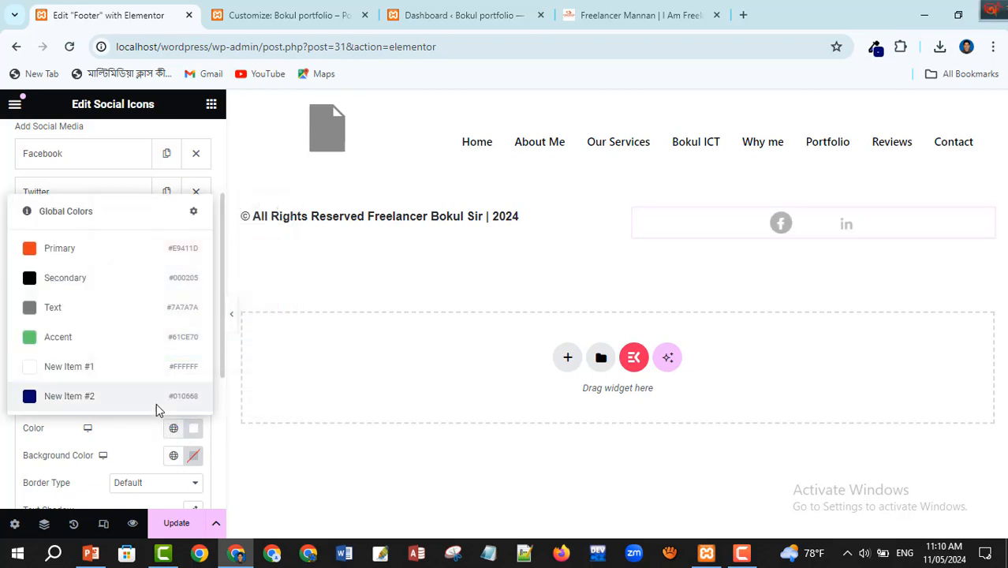
{"action": "left_click", "coordinate": [53, 339]}
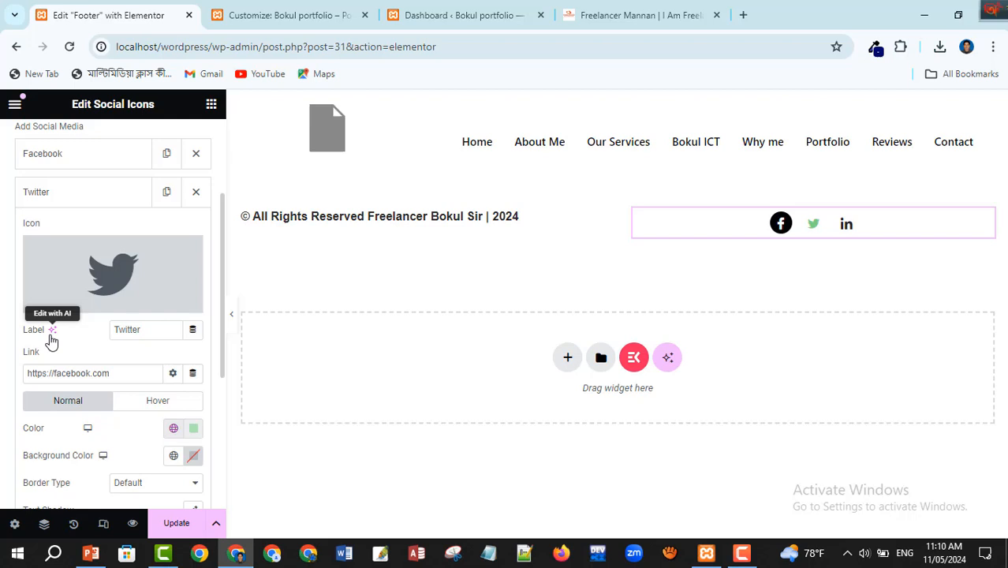
Set the Twitter item's normal background color to global Primary (#E9411D) and its hover background color to global Secondary (#000205)
{"action": "left_click", "coordinate": [175, 457]}
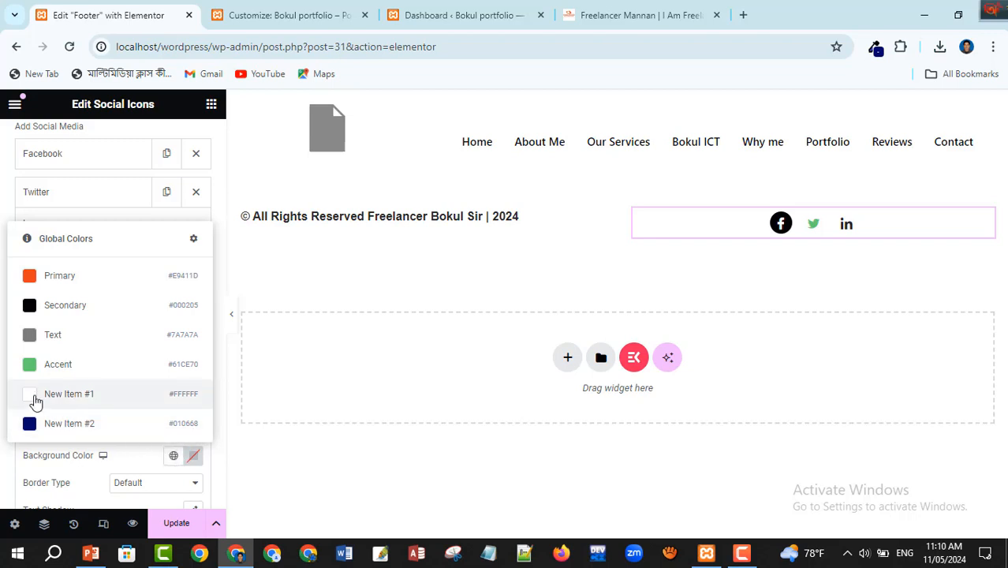
{"action": "left_click", "coordinate": [44, 275]}
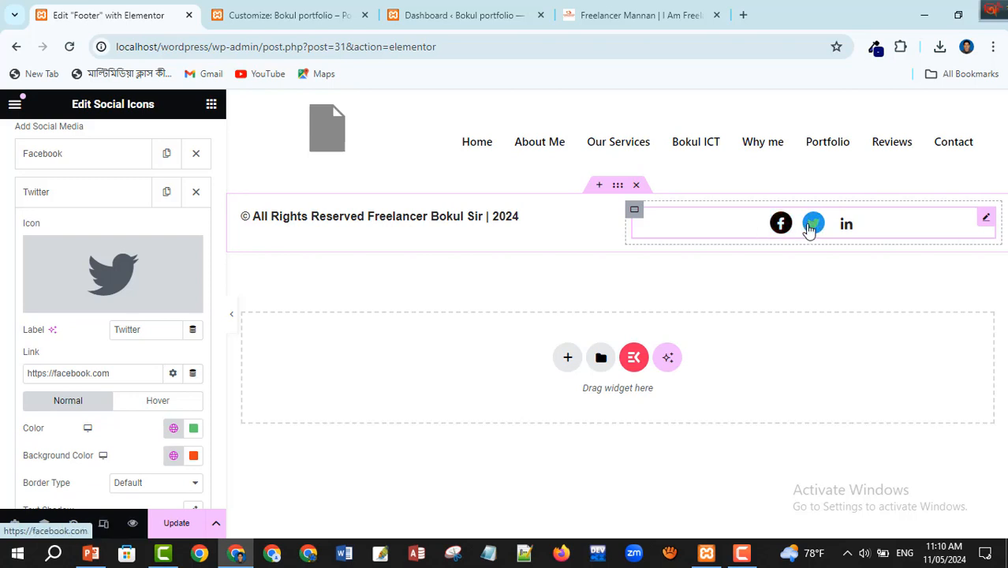
{"action": "left_click", "coordinate": [152, 403]}
{"action": "left_click", "coordinate": [193, 457]}
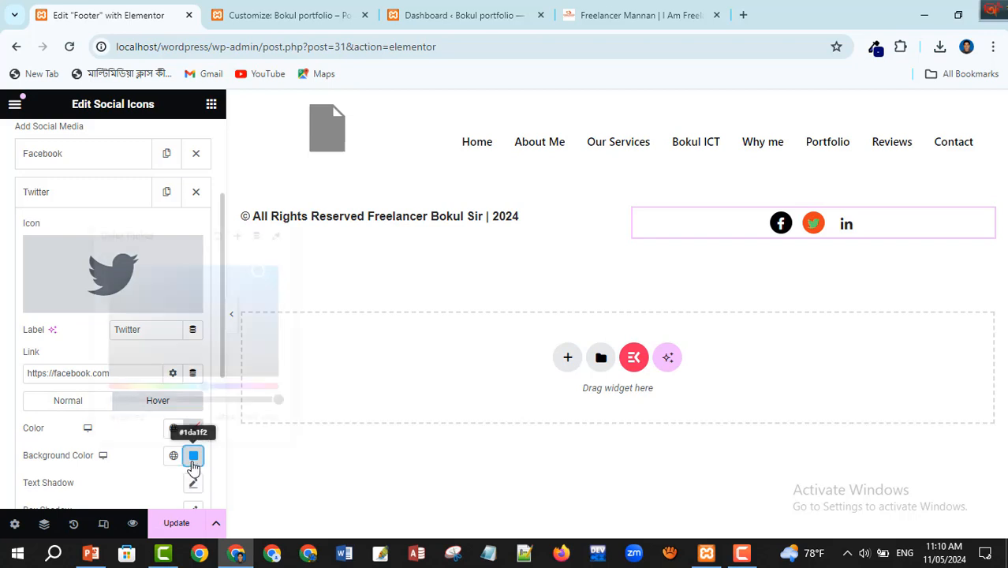
{"action": "left_click", "coordinate": [174, 456]}
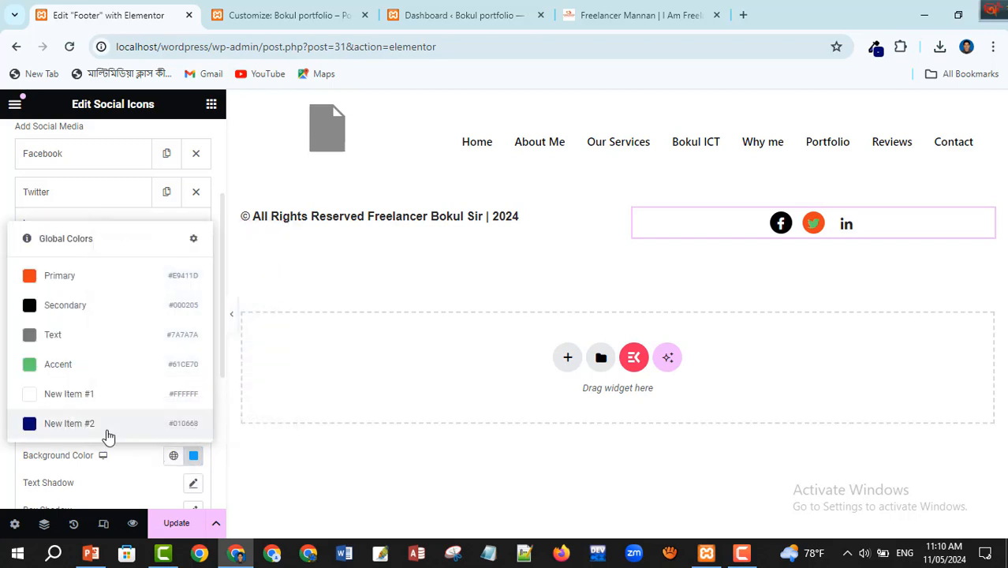
{"action": "left_click", "coordinate": [34, 308]}
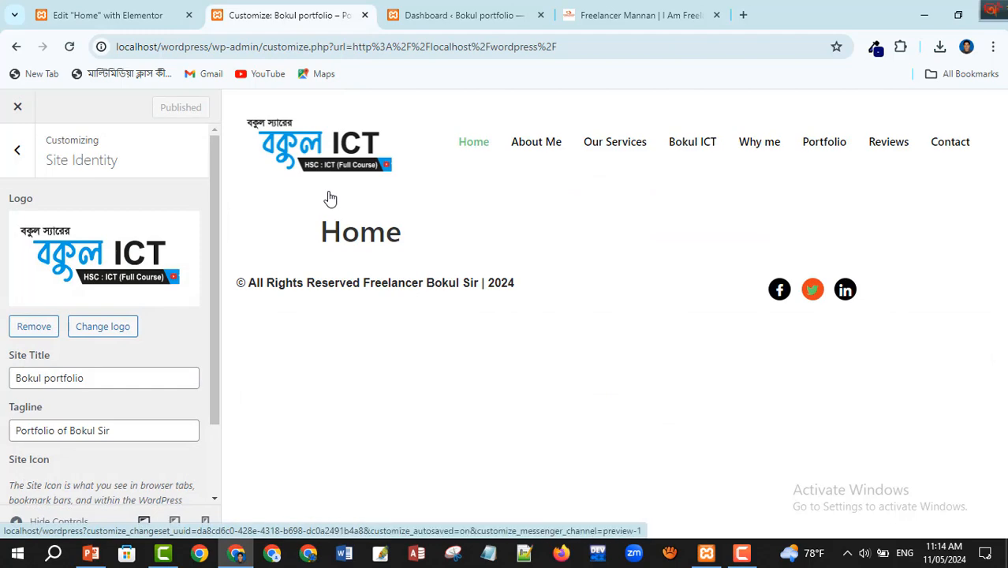
Review the top section of the reference site and open the Home page for editing with Elementor
{"action": "left_click", "coordinate": [644, 23]}
{"action": "scroll", "coordinate": [418, 327], "scroll_direction": "up", "scroll_amount": 5}
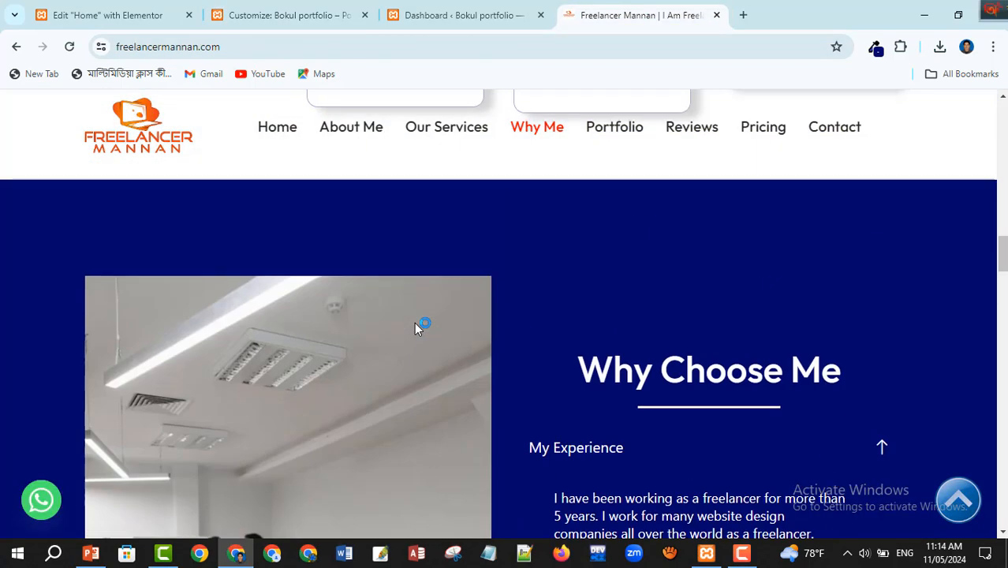
{"action": "scroll", "coordinate": [417, 325], "scroll_direction": "up", "scroll_amount": 10}
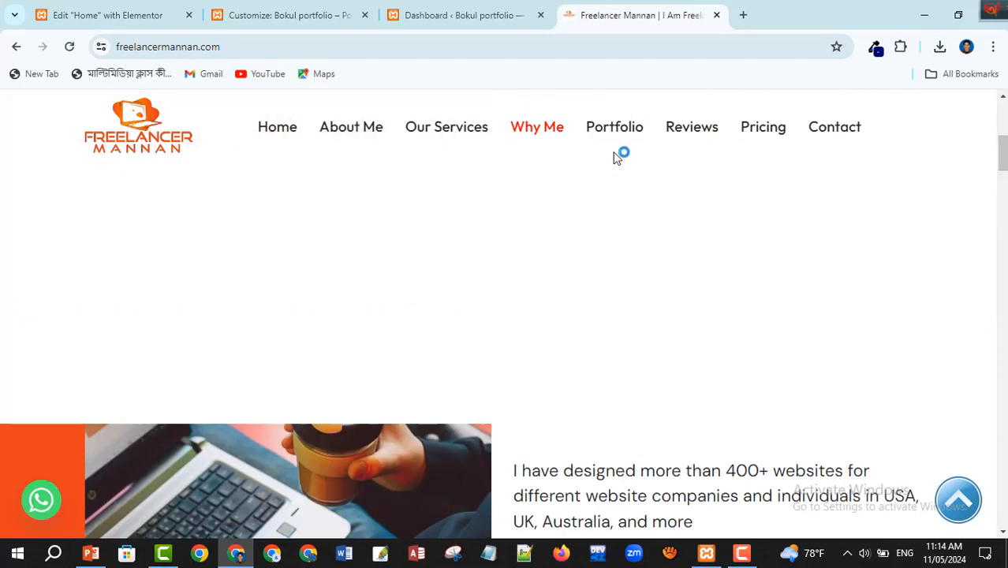
{"action": "left_click", "coordinate": [108, 16]}
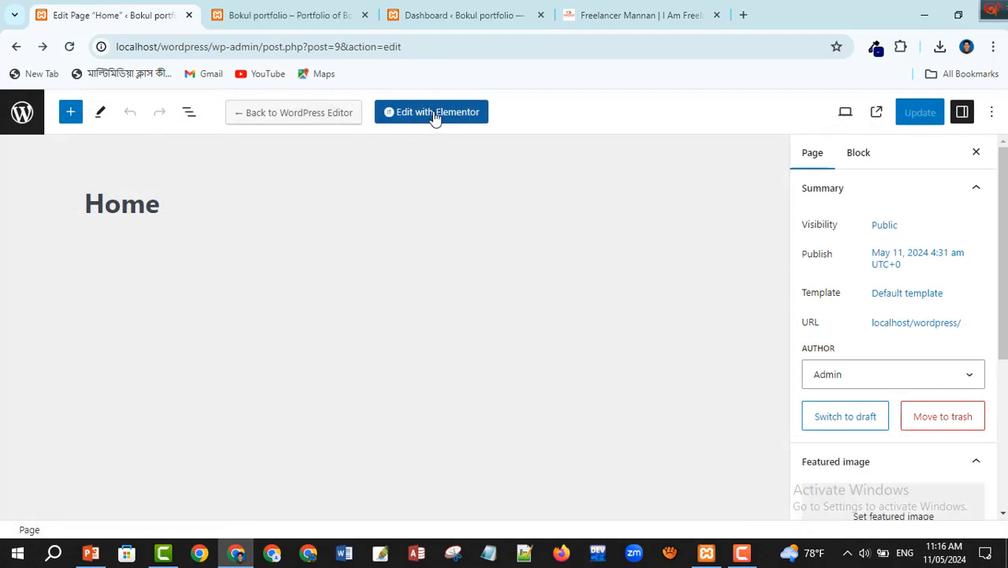
{"action": "left_click", "coordinate": [435, 118]}
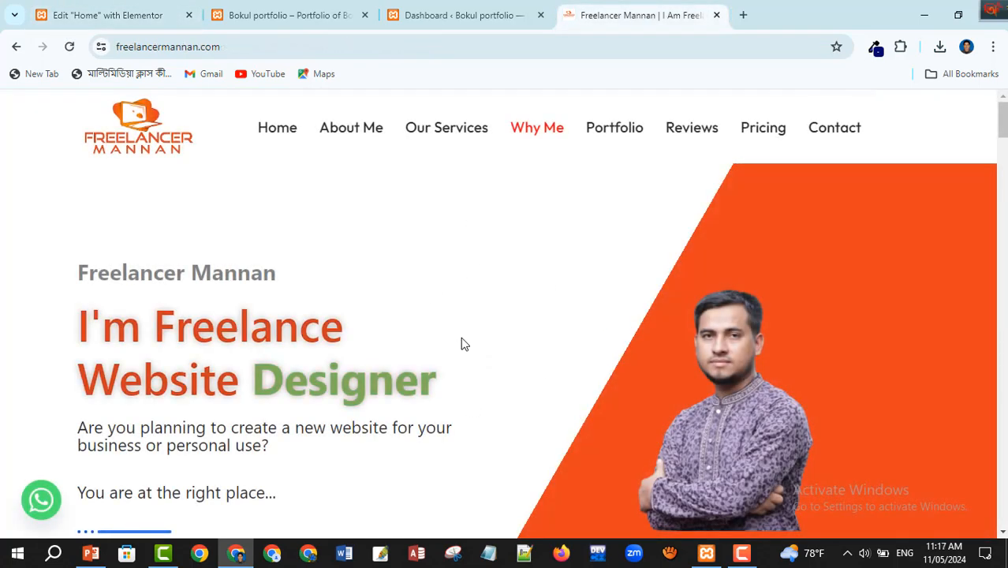
{"action": "left_click", "coordinate": [88, 18]}
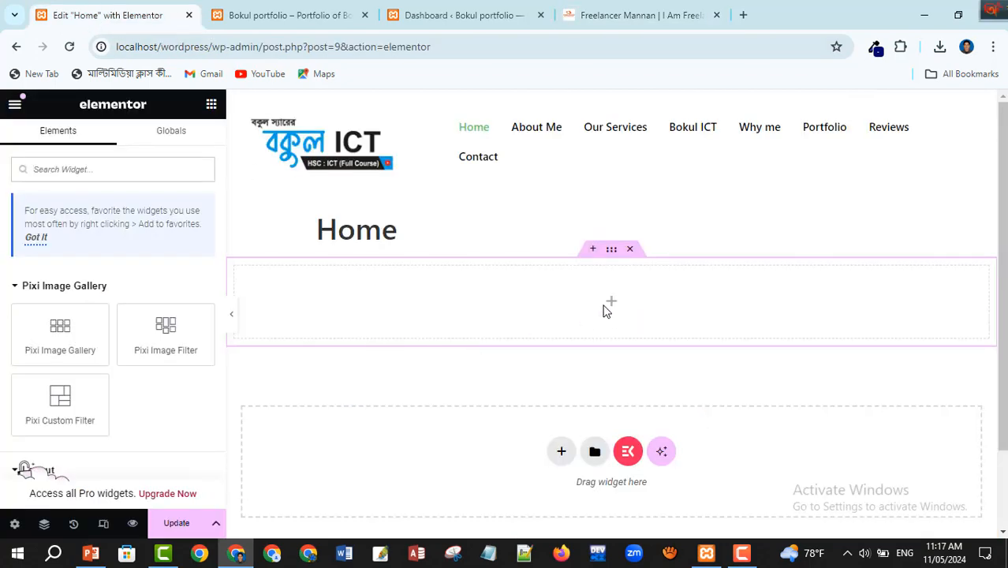
Add a nested container to the Home page's empty section and duplicate it to form two side-by-side columns
{"action": "scroll", "coordinate": [93, 378], "scroll_direction": "down", "scroll_amount": 3}
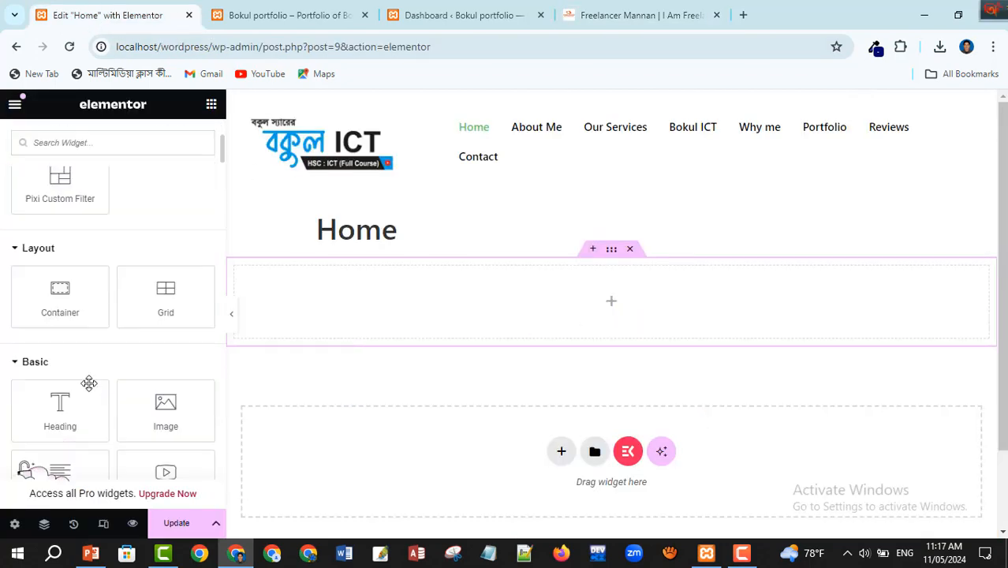
{"action": "left_click_drag", "start_coordinate": [68, 313], "coordinate": [612, 308]}
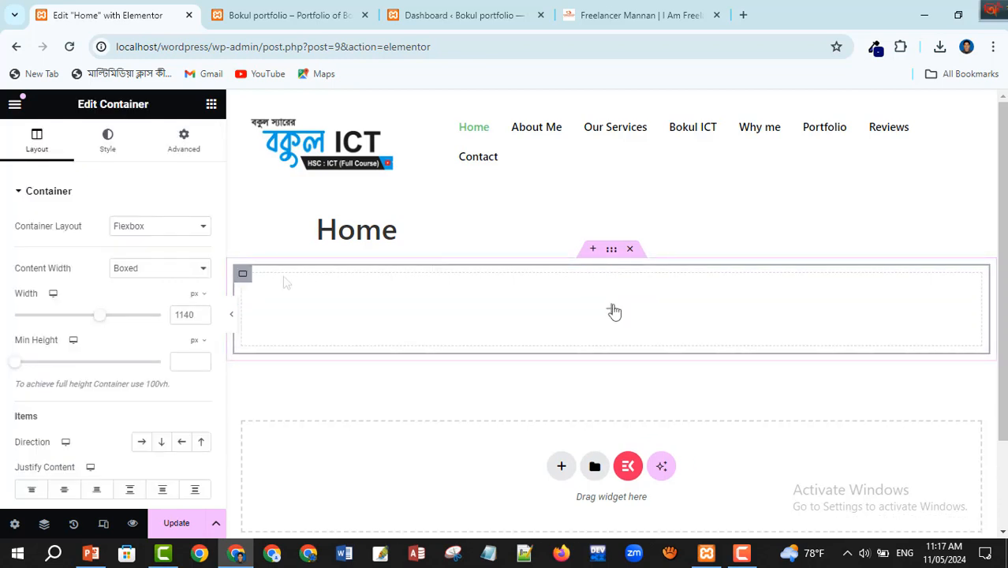
{"action": "right_click", "coordinate": [241, 277]}
{"action": "left_click", "coordinate": [288, 181]}
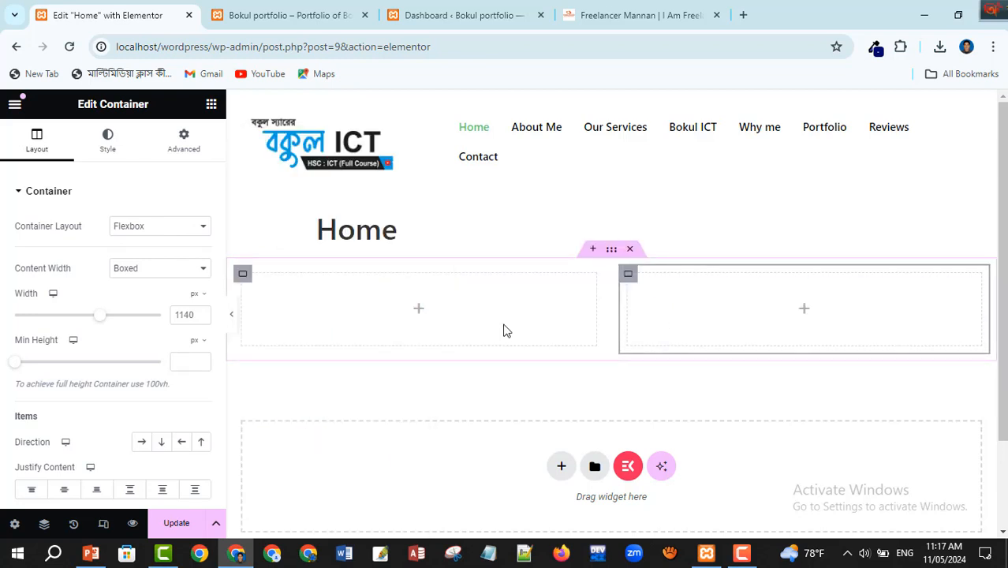
Find the EKIT Heading widget by searching "hea" and place it in the first of the two containers
{"action": "left_click", "coordinate": [421, 312]}
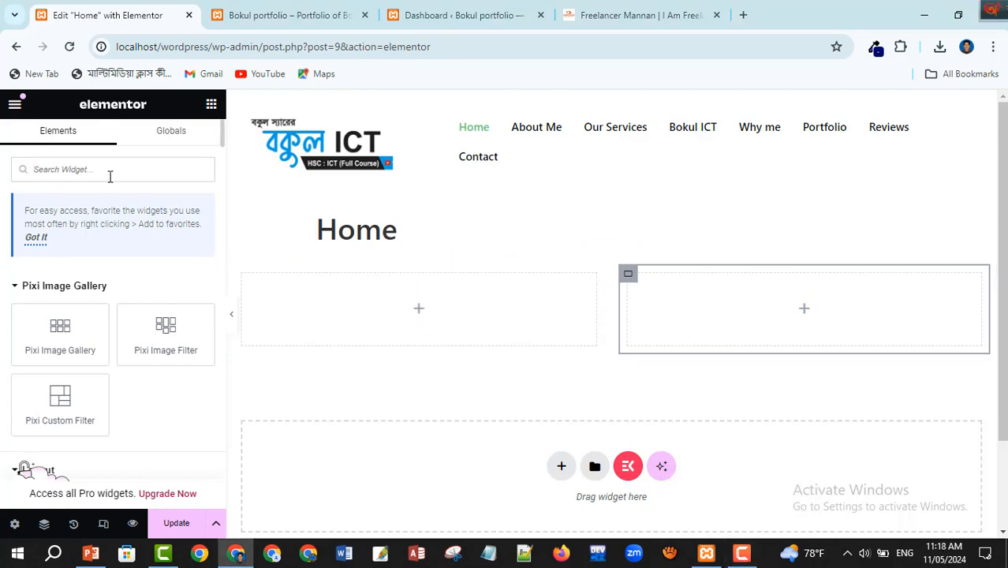
{"action": "type", "text": "hea"}
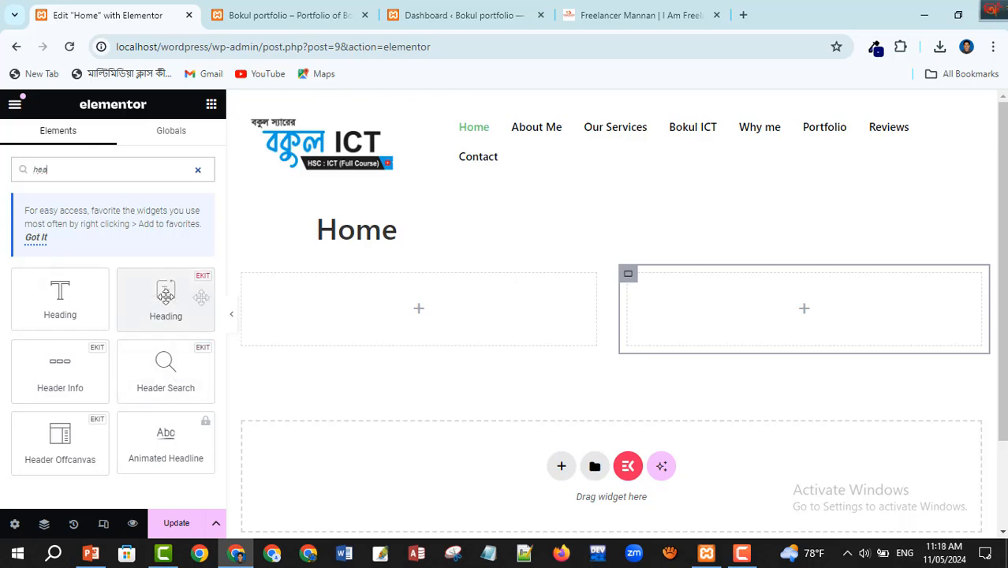
{"action": "left_click_drag", "start_coordinate": [167, 291], "coordinate": [425, 305]}
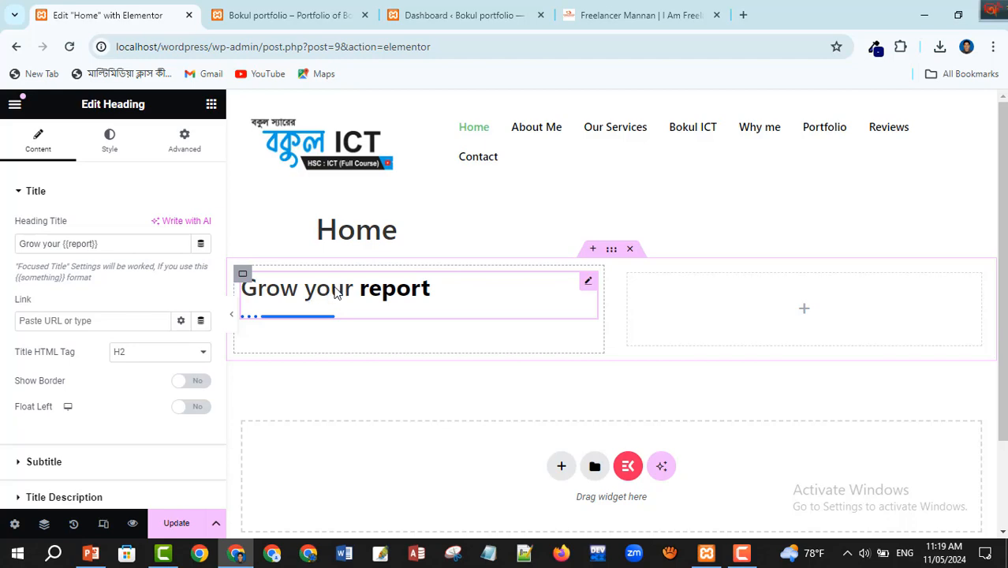
Copy the text "I'm Freelance Website" from the hero heading on the reference site
{"action": "left_click", "coordinate": [618, 17]}
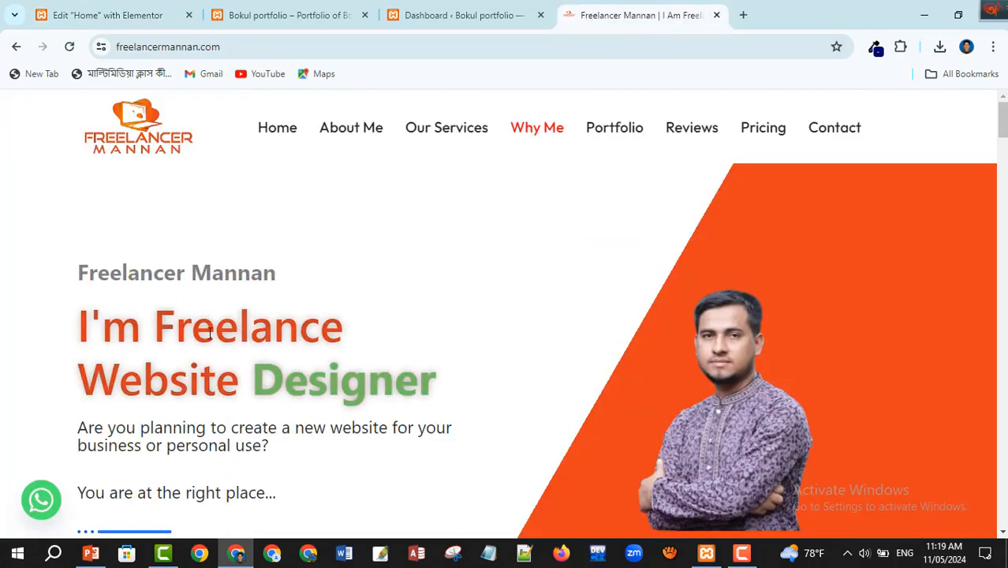
{"action": "scroll", "coordinate": [173, 330], "scroll_direction": "down", "scroll_amount": 2}
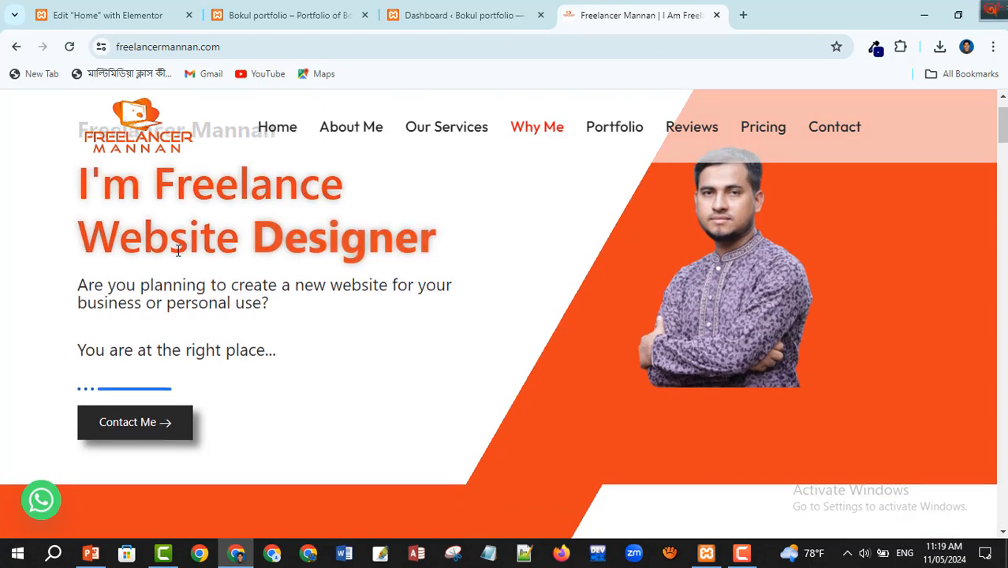
{"action": "scroll", "coordinate": [178, 250], "scroll_direction": "up", "scroll_amount": 2}
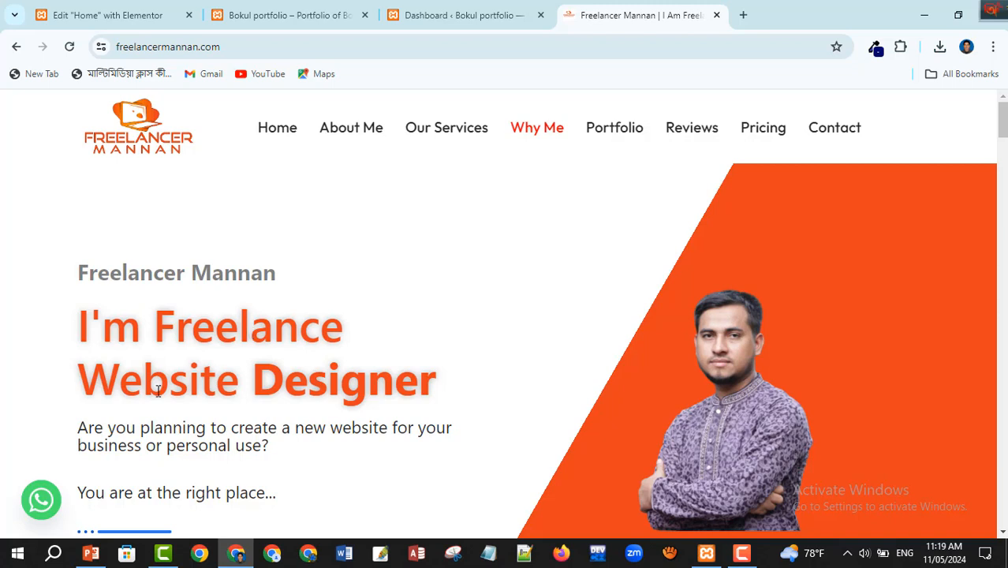
{"action": "left_click_drag", "start_coordinate": [87, 326], "coordinate": [244, 380]}
{"action": "key", "text": "ctrl+c"}
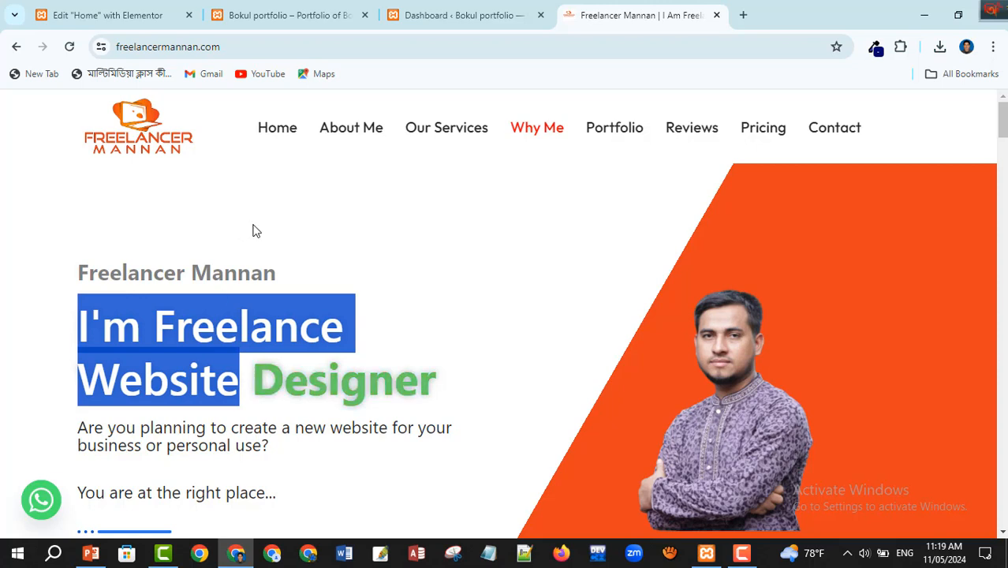
Replace "Grow your" in the Home page's heading title with the copied text "I'm Freelance Website", keeping the {{report}} part
{"action": "left_click", "coordinate": [150, 17]}
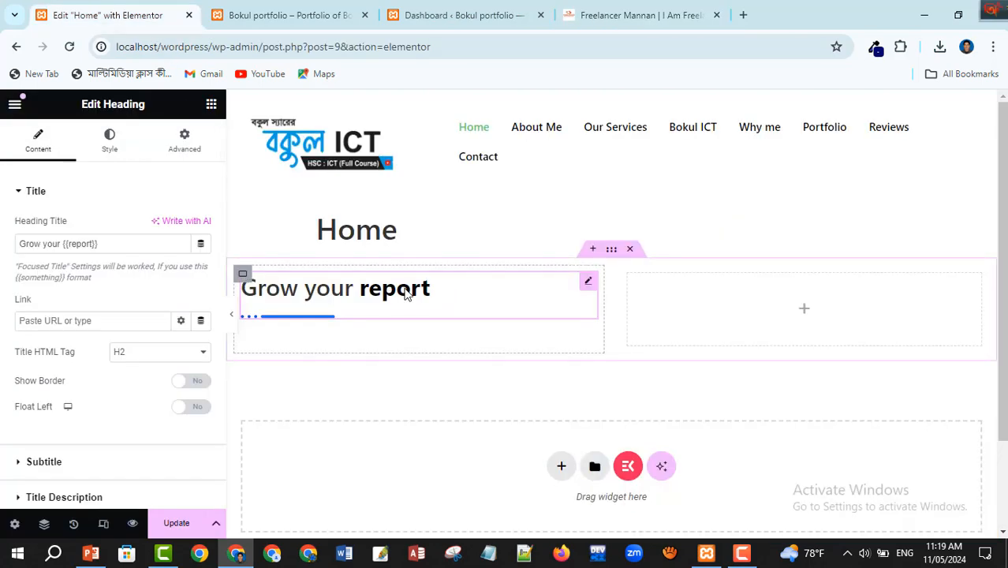
{"action": "key", "text": "ctrl+a"}
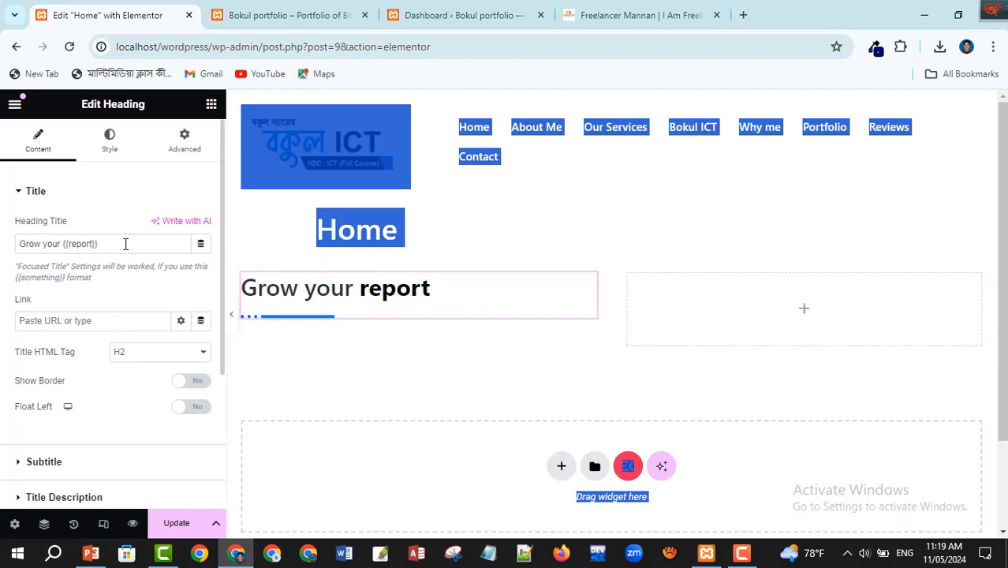
{"action": "left_click", "coordinate": [24, 245]}
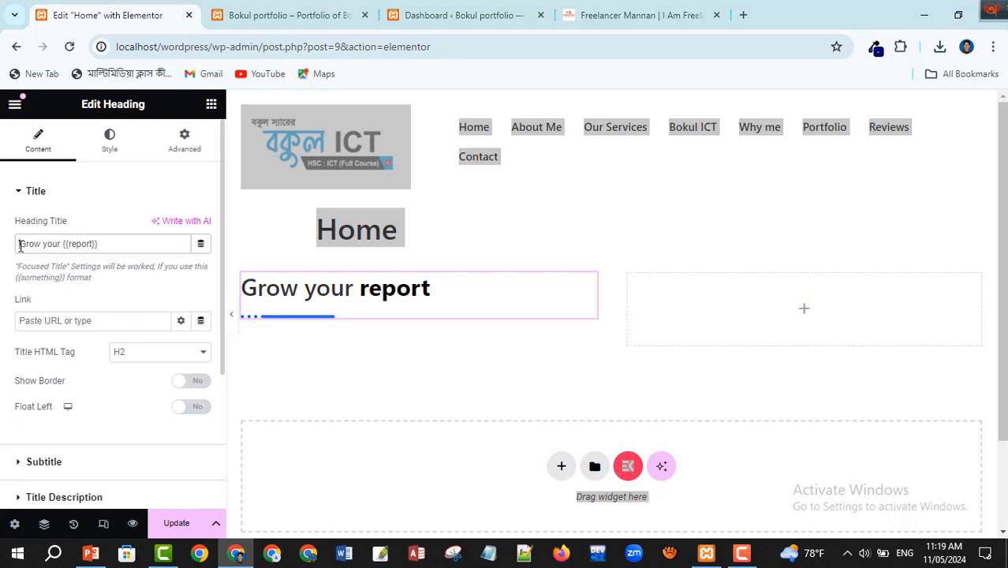
{"action": "key", "text": "BackSpace"}
{"action": "key", "text": "Delete"}
{"action": "key", "text": "Delete"}
{"action": "key", "text": "Delete"}
{"action": "key", "text": "Delete"}
{"action": "key", "text": "Delete"}
{"action": "key", "text": "Delete"}
{"action": "key", "text": "Delete"}
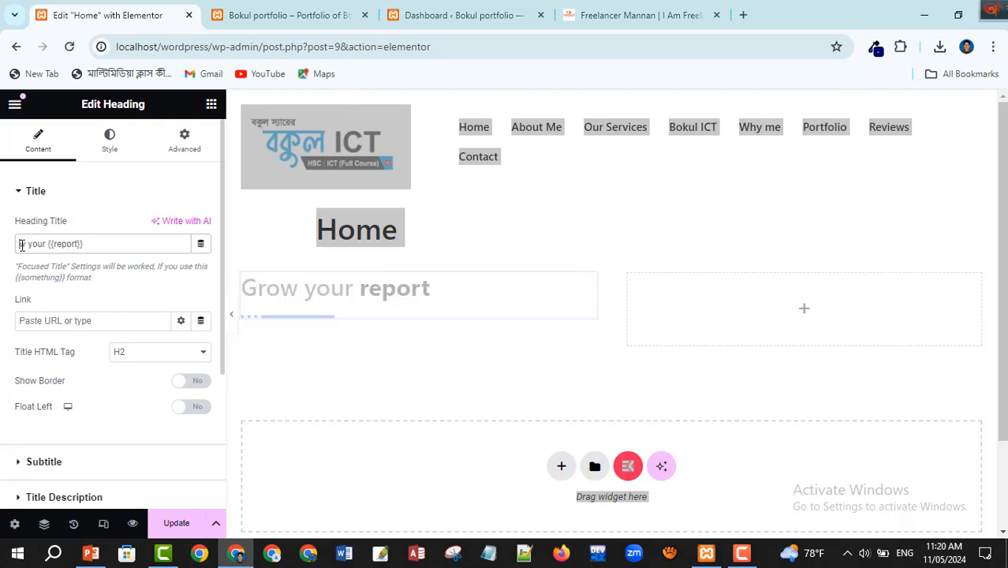
{"action": "key", "text": "Delete"}
{"action": "key", "text": "Delete"}
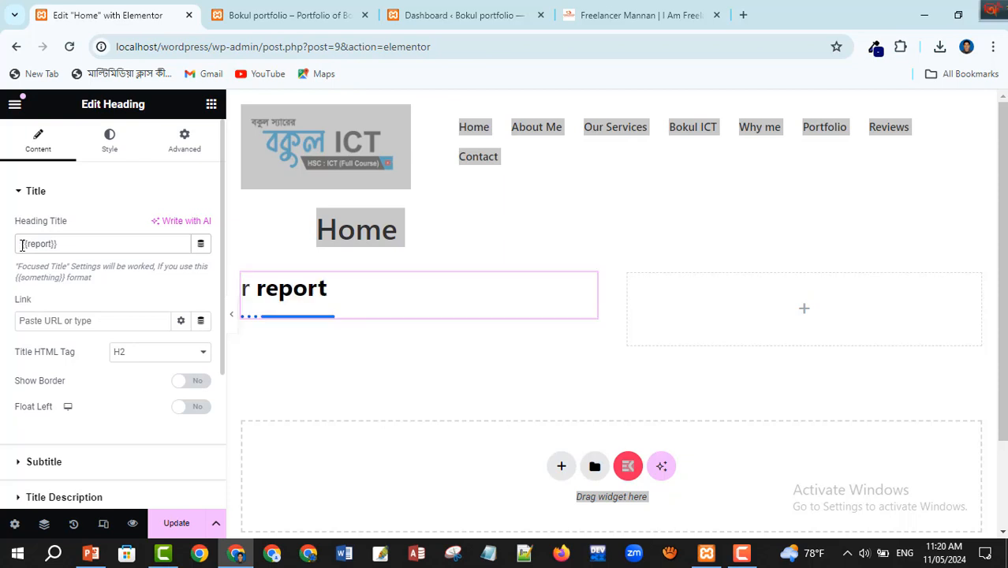
{"action": "key", "text": "ctrl+v"}
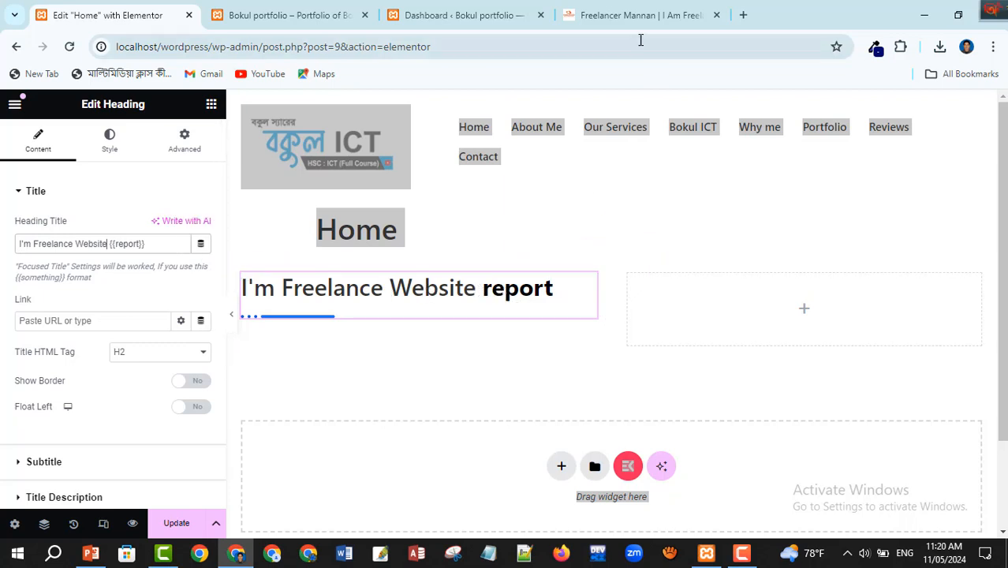
Copy "Designer" from the reference site's hero heading and replace the focused word inside the heading title's double braces with it
{"action": "left_click", "coordinate": [639, 15]}
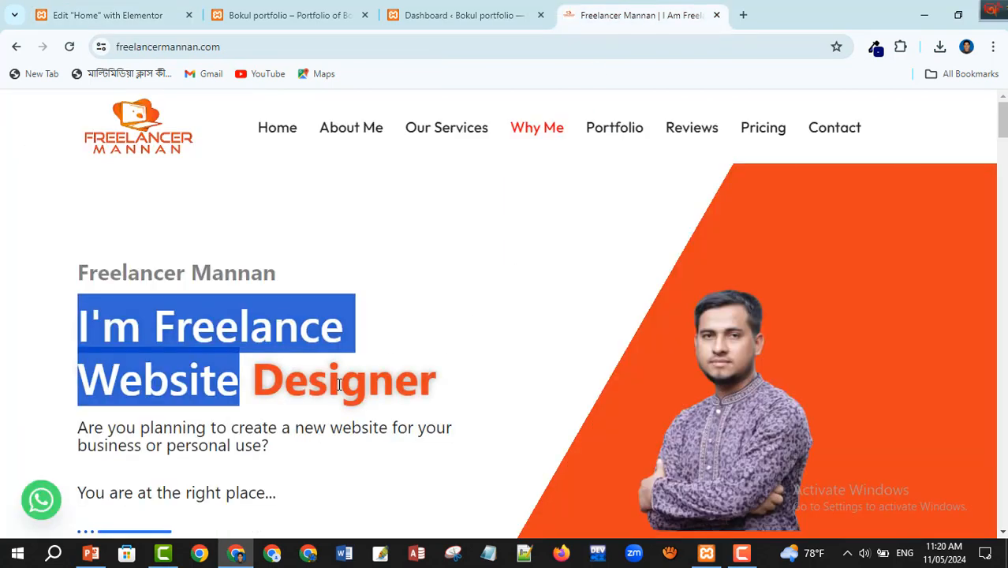
{"action": "left_click_drag", "start_coordinate": [251, 382], "coordinate": [436, 380]}
{"action": "key", "text": "ctrl+c"}
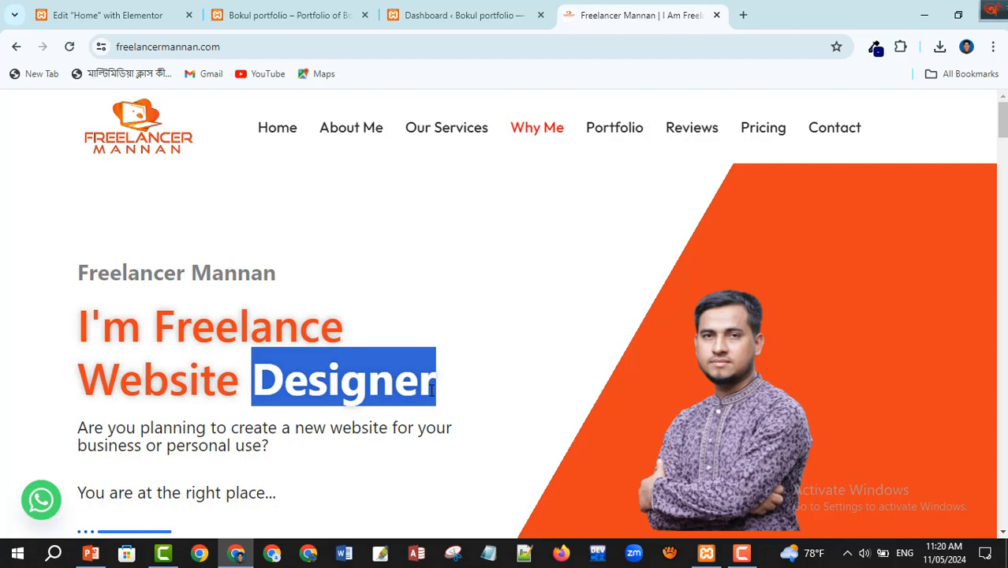
{"action": "left_click", "coordinate": [743, 555]}
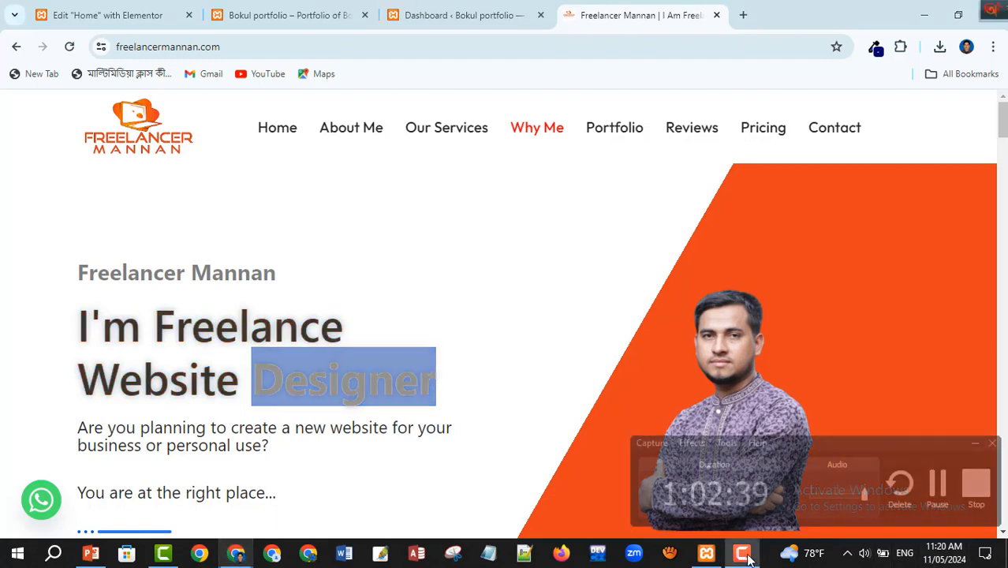
{"action": "left_click", "coordinate": [745, 555]}
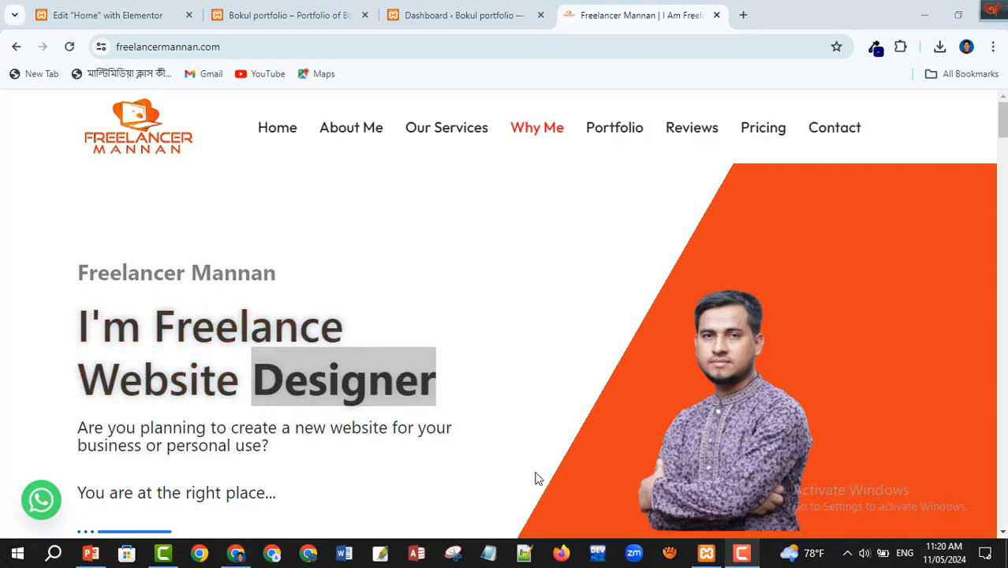
{"action": "left_click", "coordinate": [115, 16]}
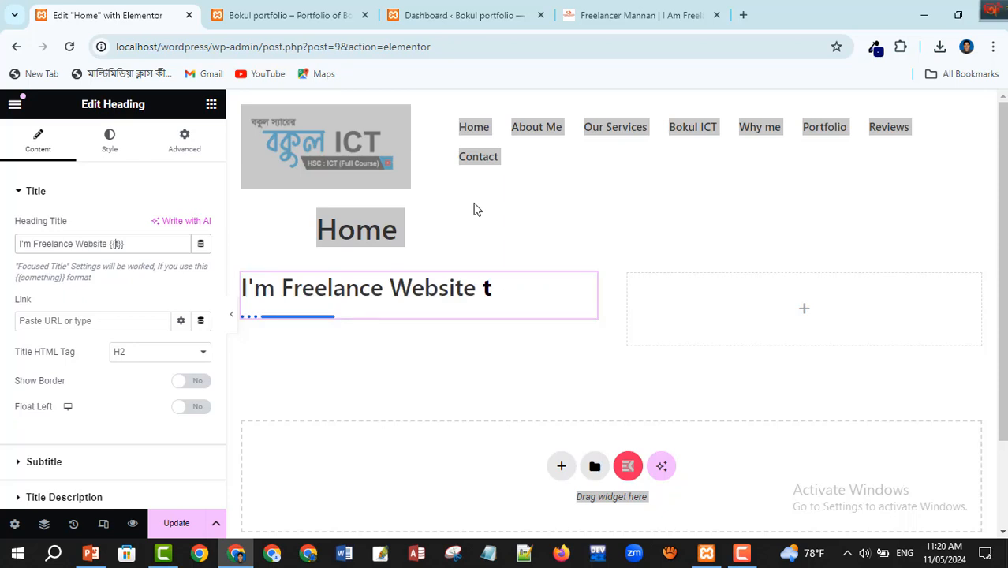
{"action": "key", "text": "Delete"}
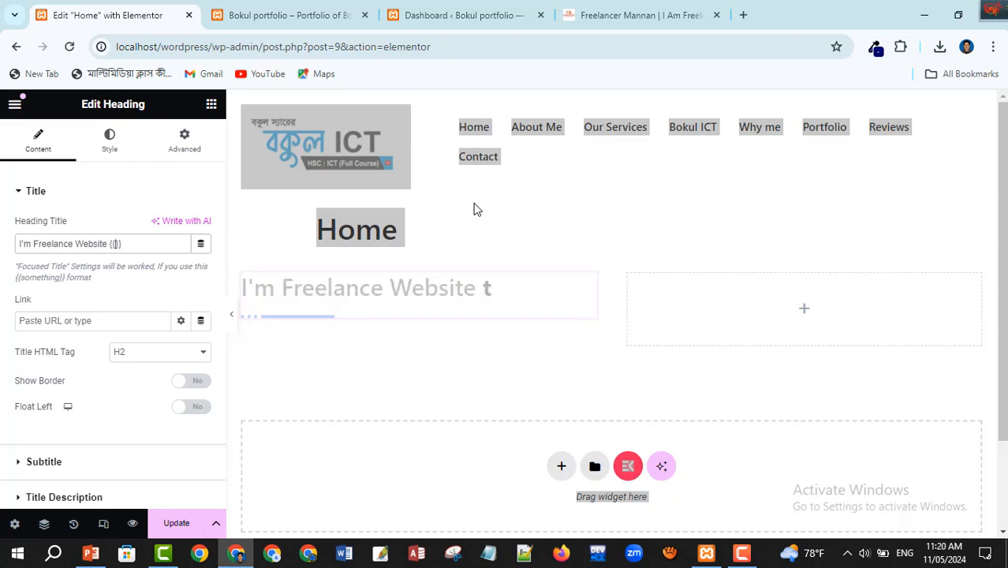
{"action": "key", "text": "ctrl+v"}
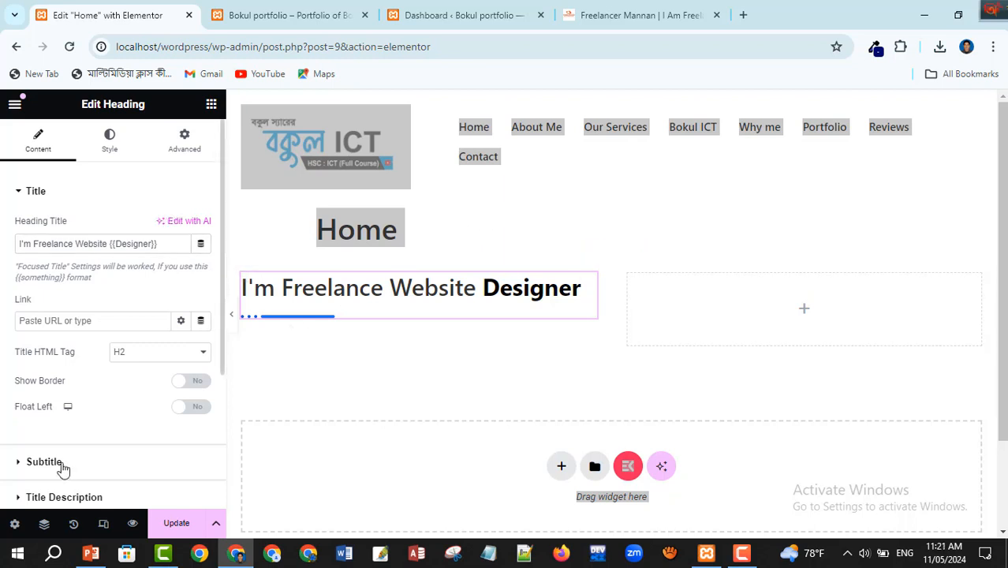
Turn on the subtitle for the "I'm Freelance Website Designer" heading
{"action": "left_click", "coordinate": [99, 467]}
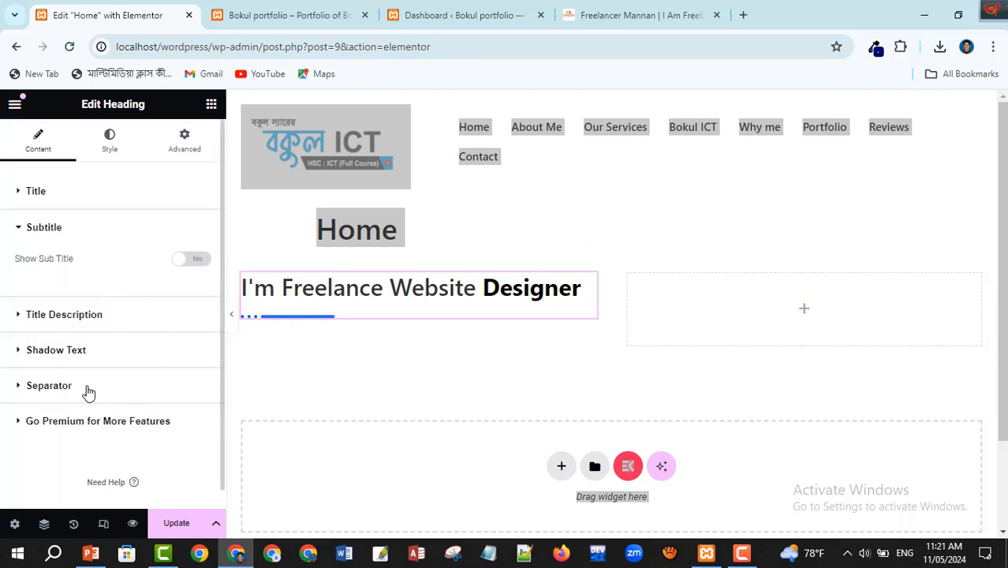
{"action": "left_click", "coordinate": [192, 259]}
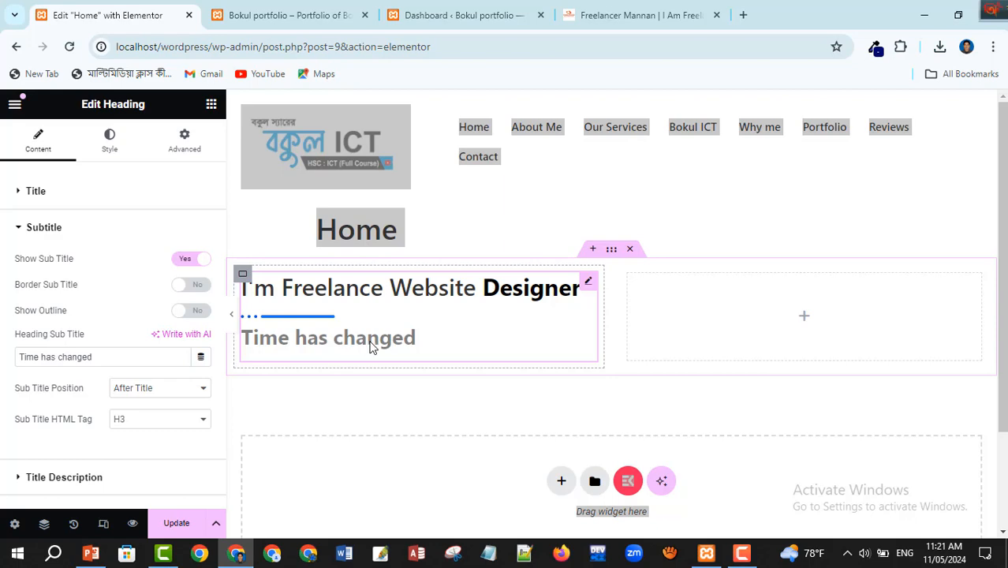
Copy "Freelancer" from the reference site's hero subtitle and replace the heading's subtitle text with it, followed by the site owner's name
{"action": "left_click", "coordinate": [597, 19]}
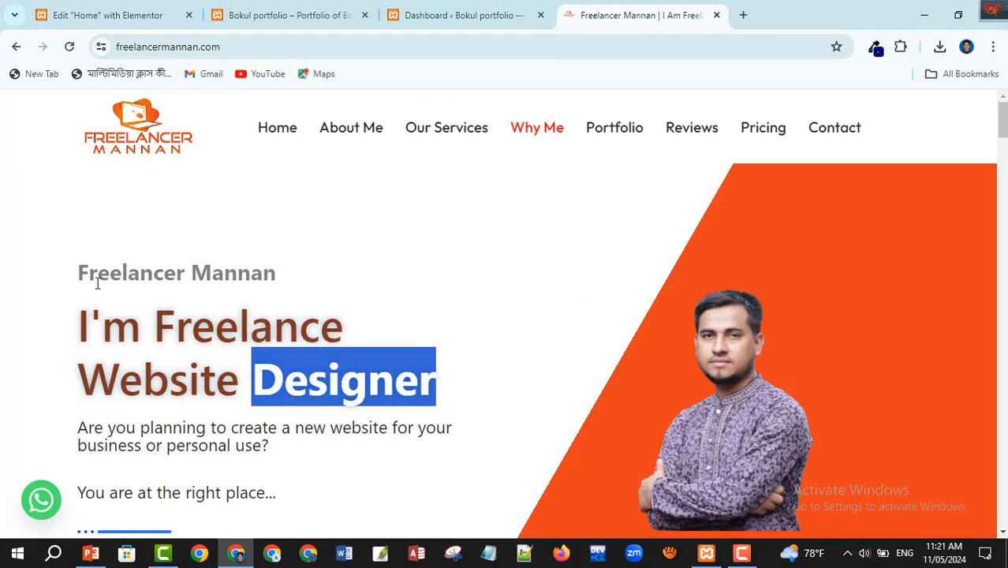
{"action": "left_click_drag", "start_coordinate": [79, 272], "coordinate": [188, 274]}
{"action": "key", "text": "ctrl+c"}
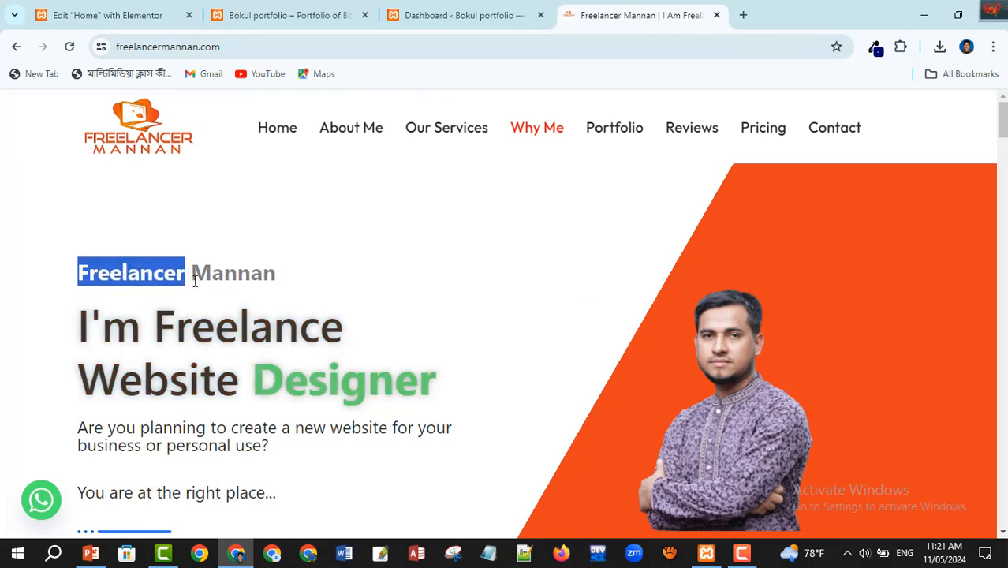
{"action": "left_click", "coordinate": [122, 14]}
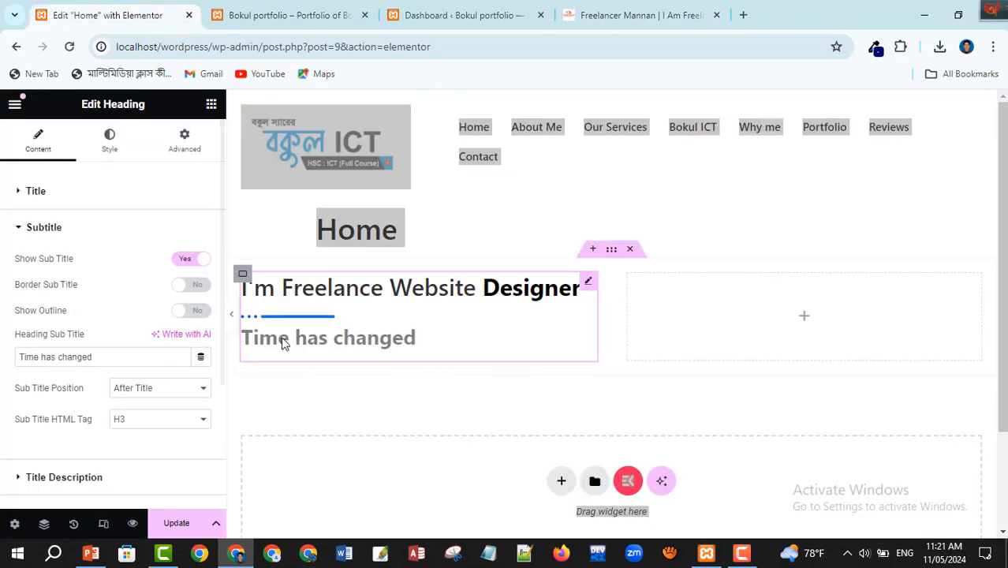
{"action": "left_click", "coordinate": [114, 357]}
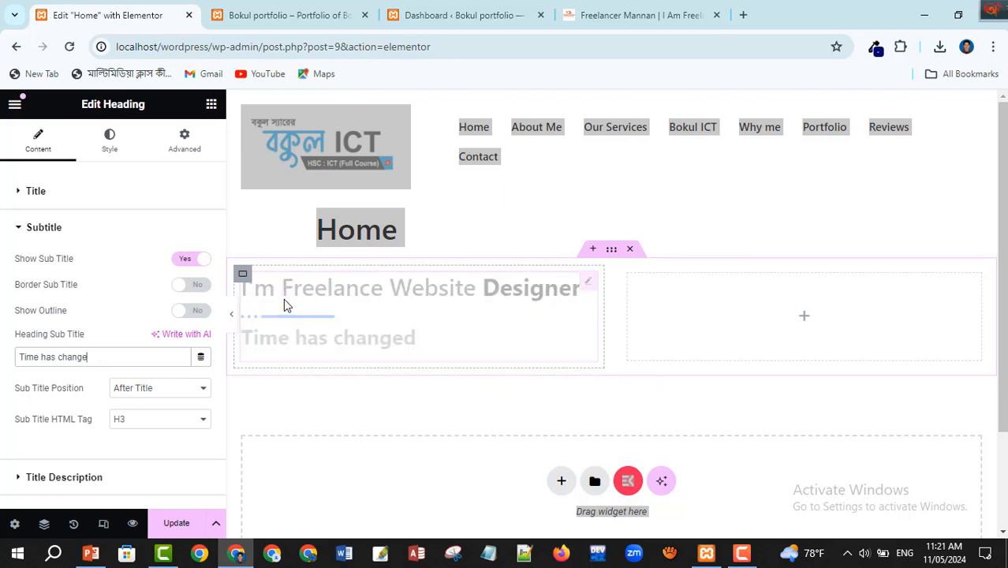
{"action": "key", "text": "ctrl+BackSpace"}
{"action": "key", "text": "ctrl+z"}
{"action": "key", "text": "ctrl+v"}
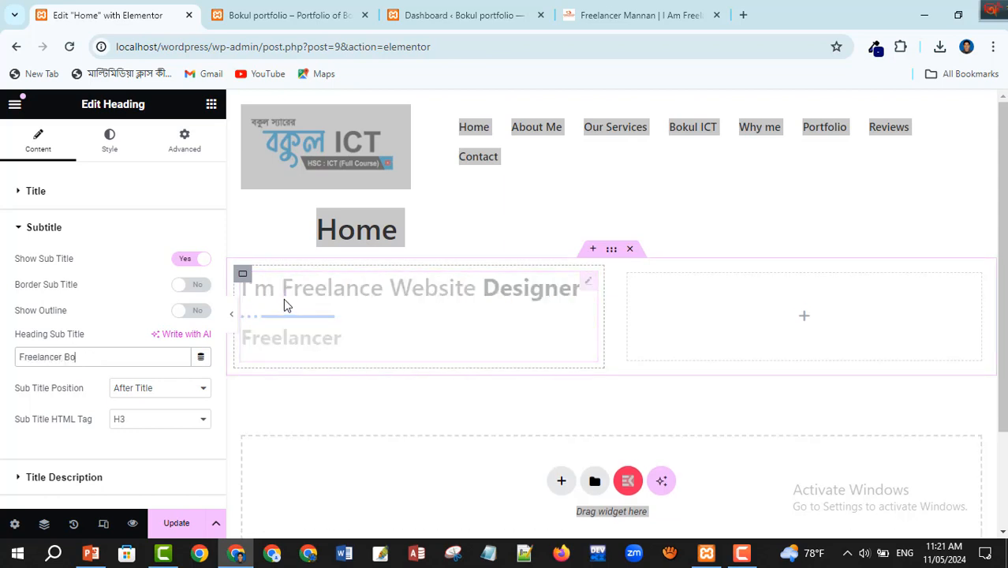
{"action": "type", "text": "Bokul"}
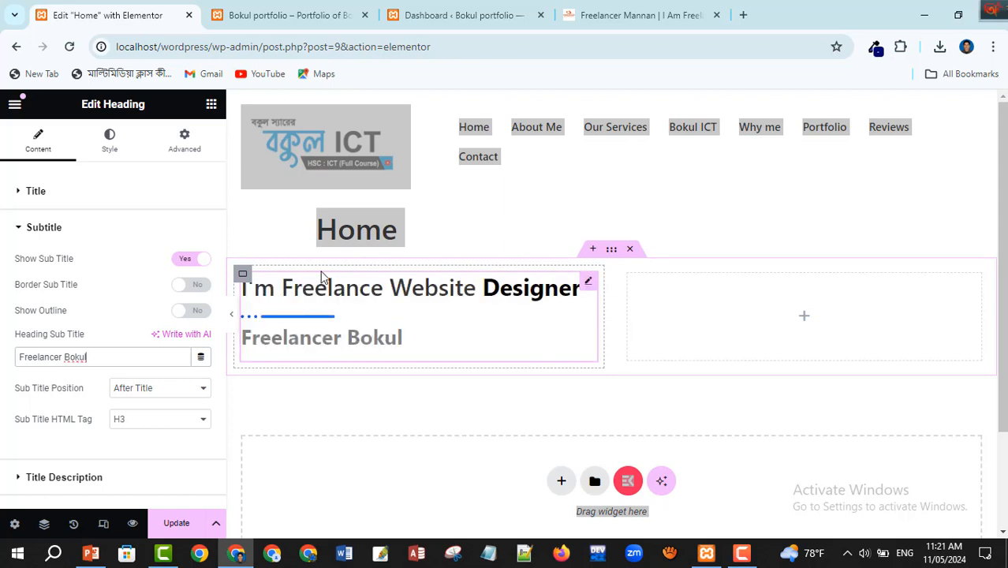
Set the heading's subtitle position to Before Title
{"action": "left_click", "coordinate": [134, 390]}
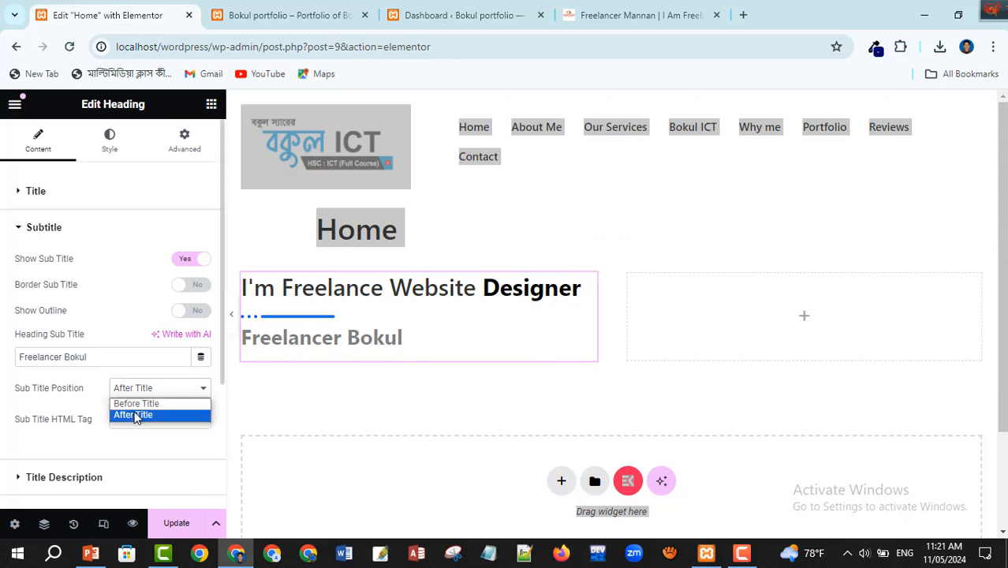
{"action": "left_click", "coordinate": [134, 416]}
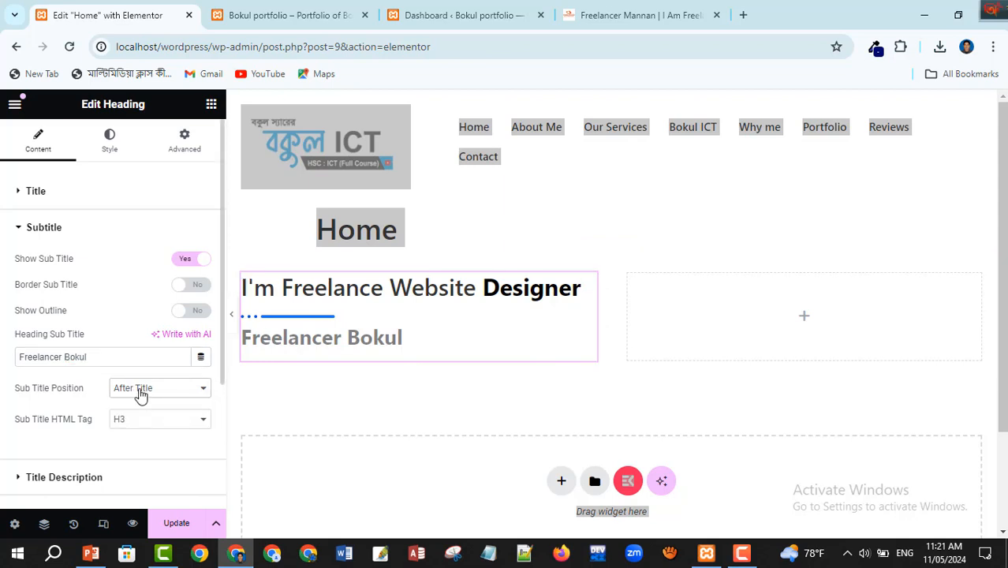
{"action": "left_click", "coordinate": [140, 393]}
{"action": "left_click", "coordinate": [136, 401]}
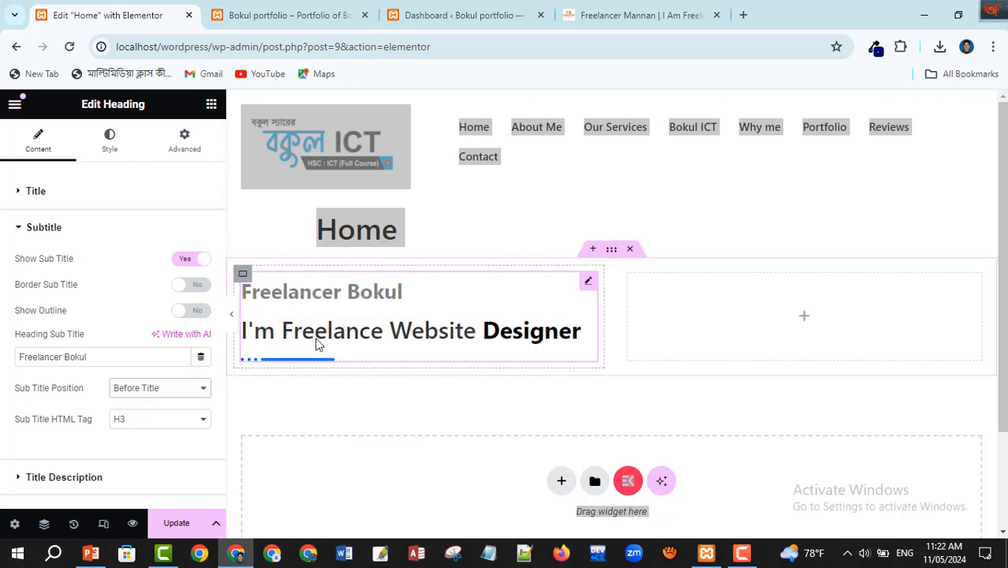
Copy "Are you planning to create a new website for your business or personal use?" from the reference site's hero section
{"action": "scroll", "coordinate": [87, 410], "scroll_direction": "down", "scroll_amount": 1}
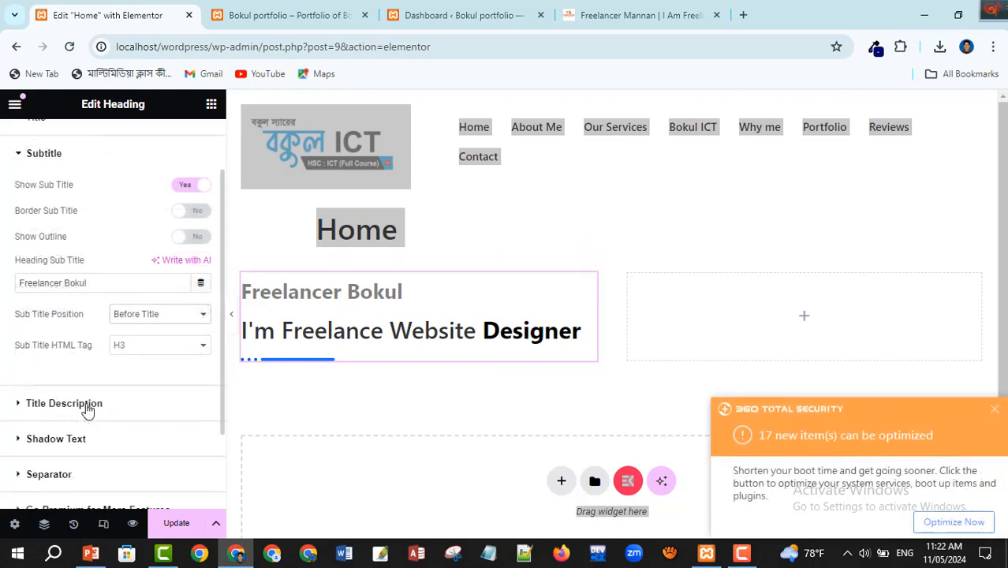
{"action": "left_click", "coordinate": [623, 16]}
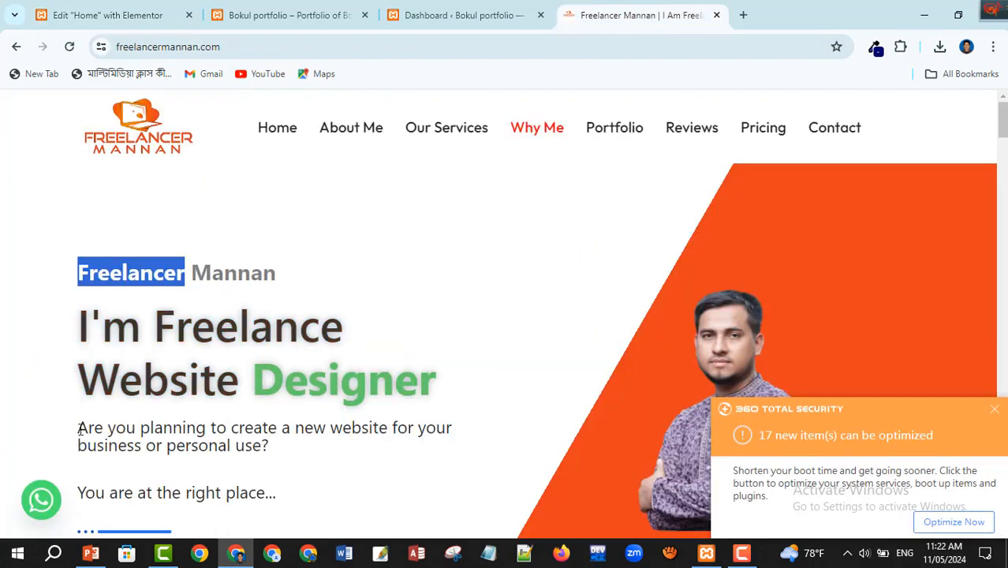
{"action": "left_click_drag", "start_coordinate": [187, 430], "coordinate": [235, 448]}
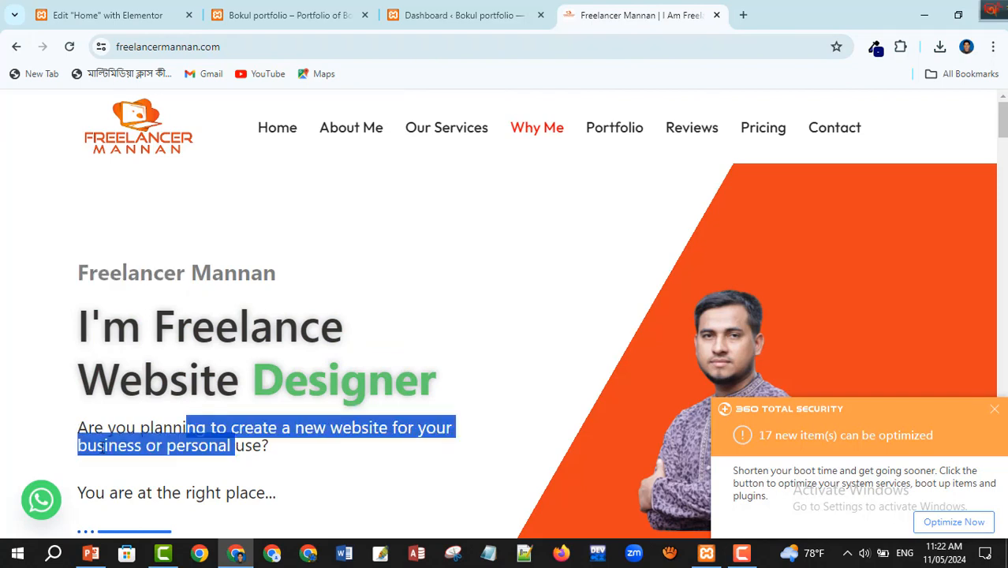
{"action": "left_click_drag", "start_coordinate": [83, 432], "coordinate": [288, 460]}
{"action": "key", "text": "ctrl+c"}
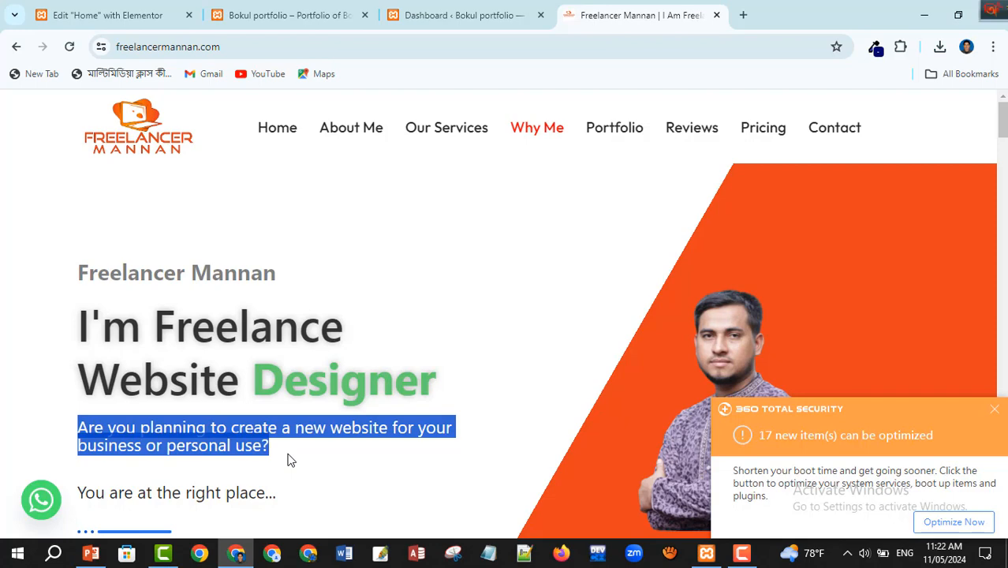
{"action": "left_click", "coordinate": [87, 14]}
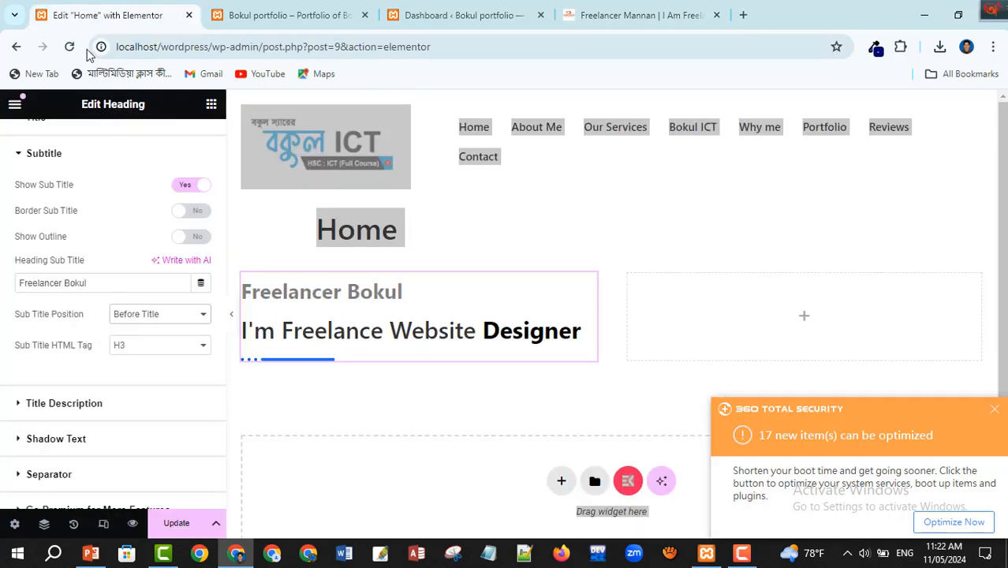
Turn on the heading's title description and replace its placeholder paragraph with the copied question about planning a new website
{"action": "left_click", "coordinate": [64, 402]}
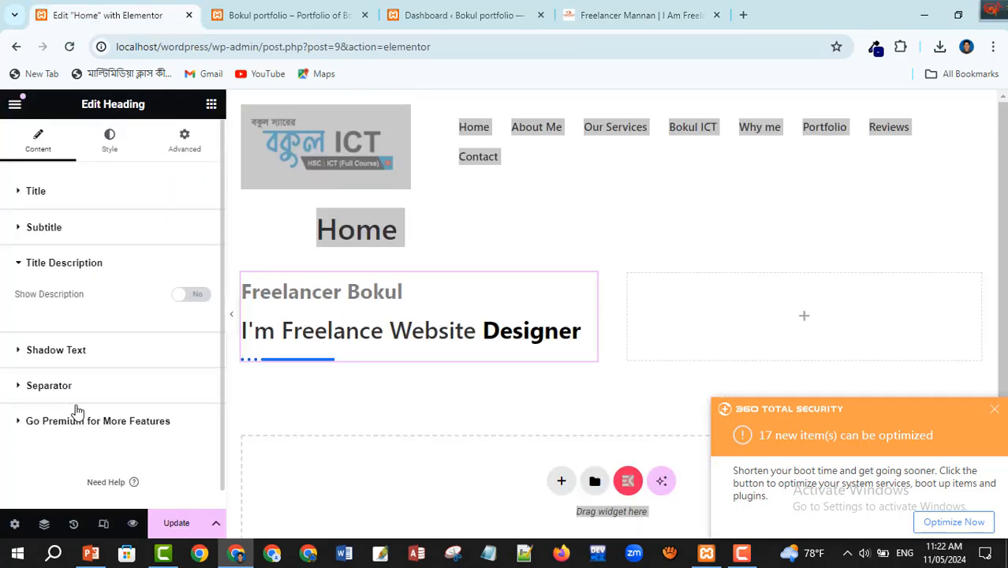
{"action": "left_click", "coordinate": [197, 295]}
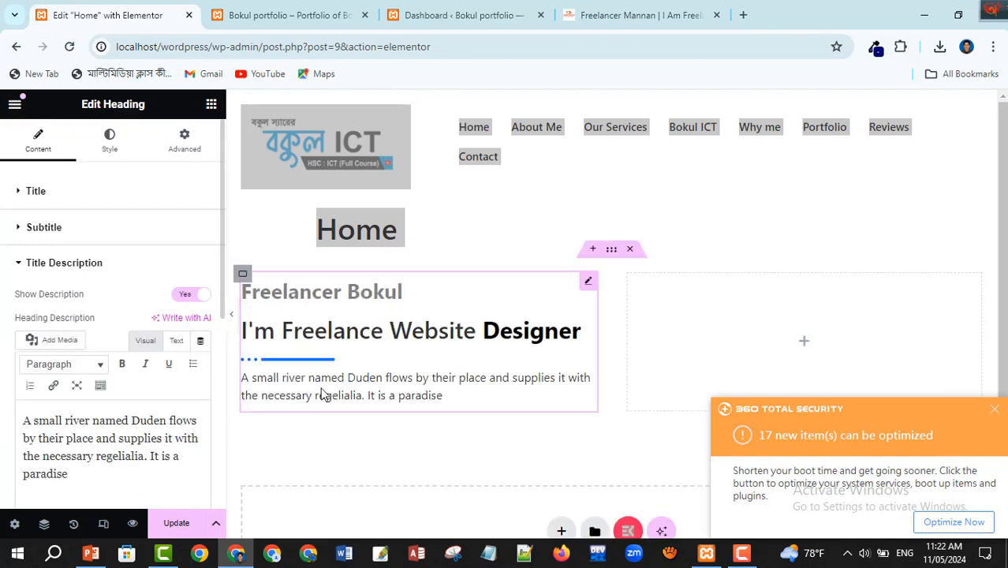
{"action": "left_click_drag", "start_coordinate": [79, 475], "coordinate": [3, 426]}
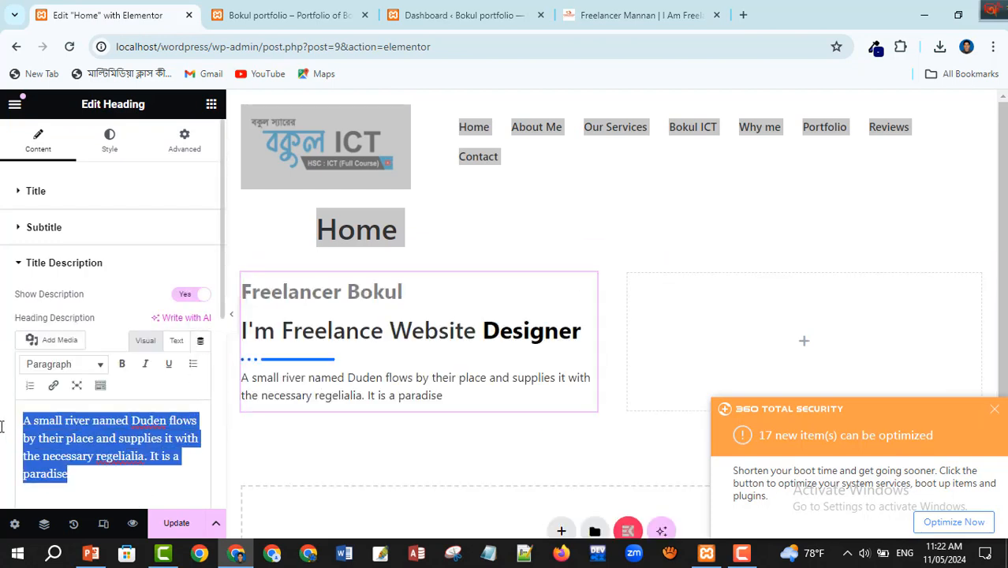
{"action": "key", "text": "ctrl+v"}
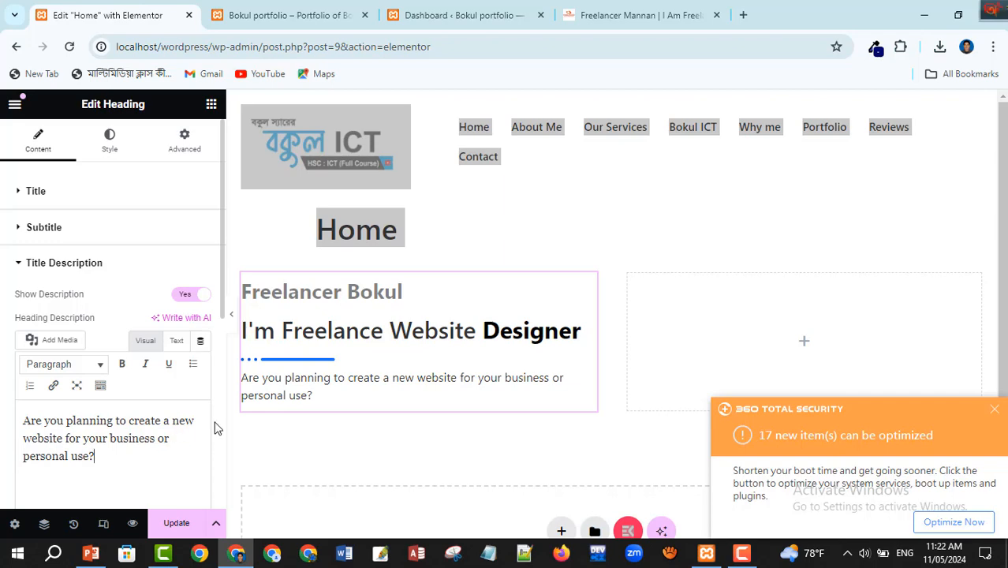
Copy "You are at the right place..." from the reference site and add it as a second paragraph in the heading description, without an extra blank line
{"action": "left_click", "coordinate": [659, 24]}
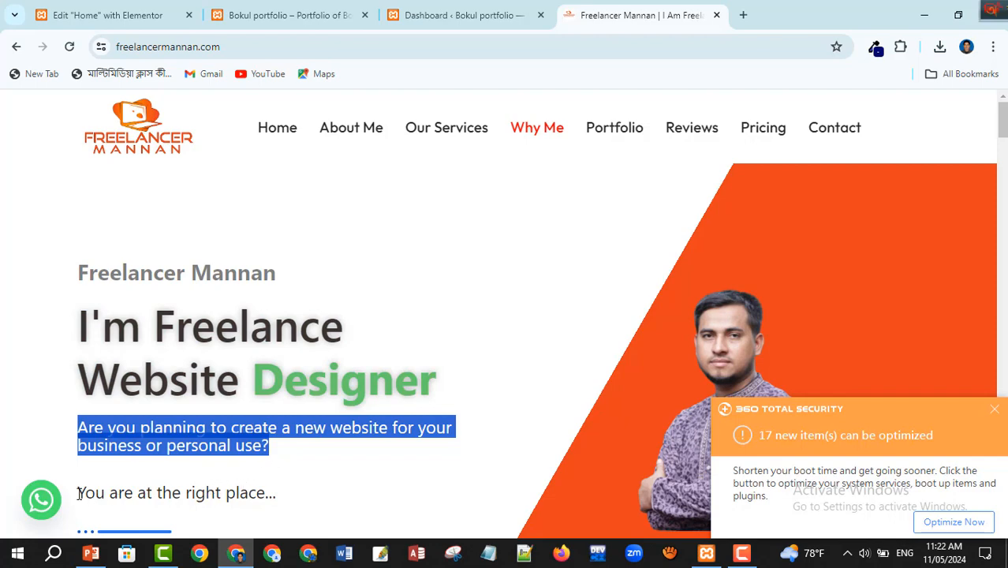
{"action": "left_click_drag", "start_coordinate": [79, 493], "coordinate": [308, 509]}
{"action": "key", "text": "ctrl+c"}
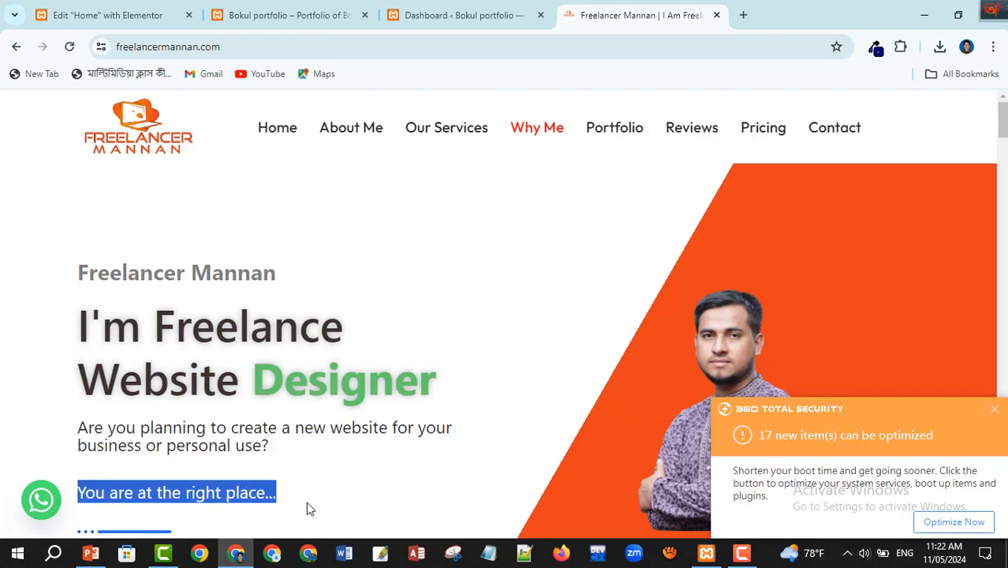
{"action": "left_click", "coordinate": [126, 16]}
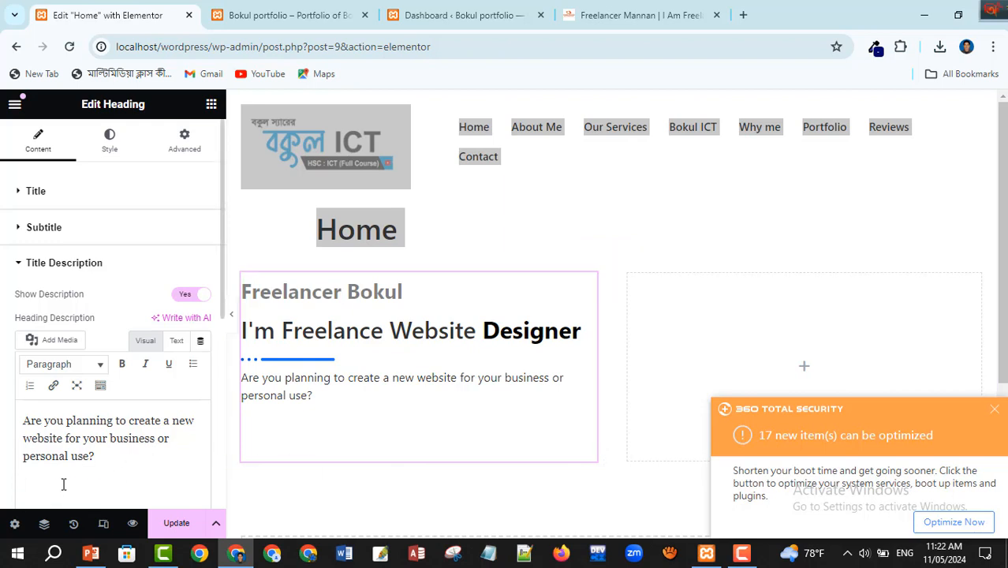
{"action": "key", "text": "ctrl+v"}
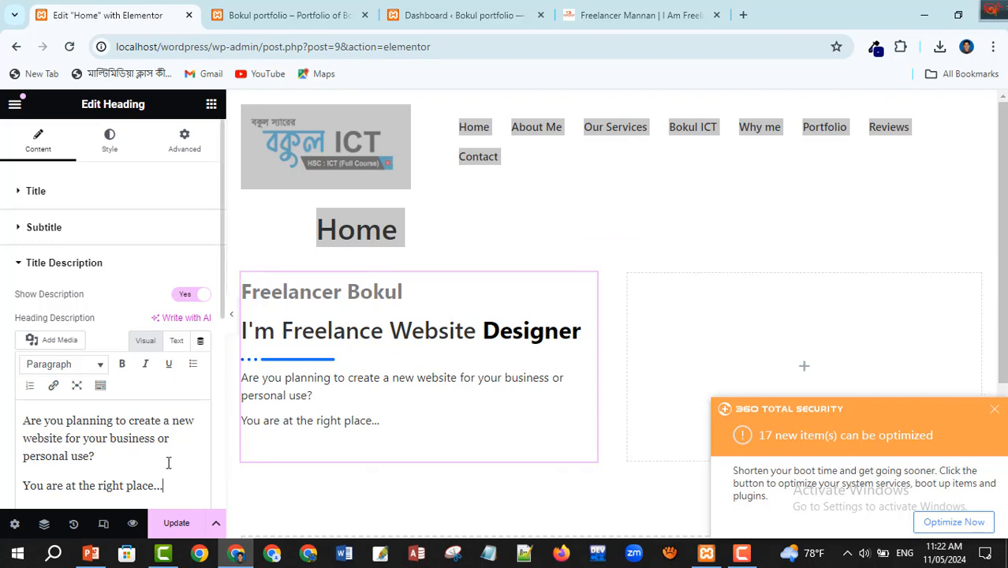
{"action": "key", "text": "Return"}
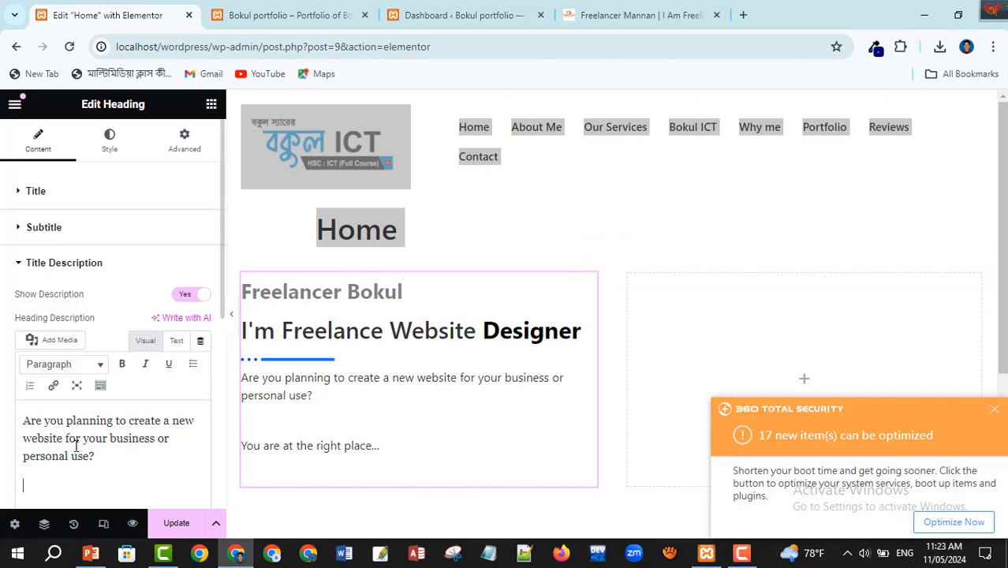
{"action": "key", "text": "Delete"}
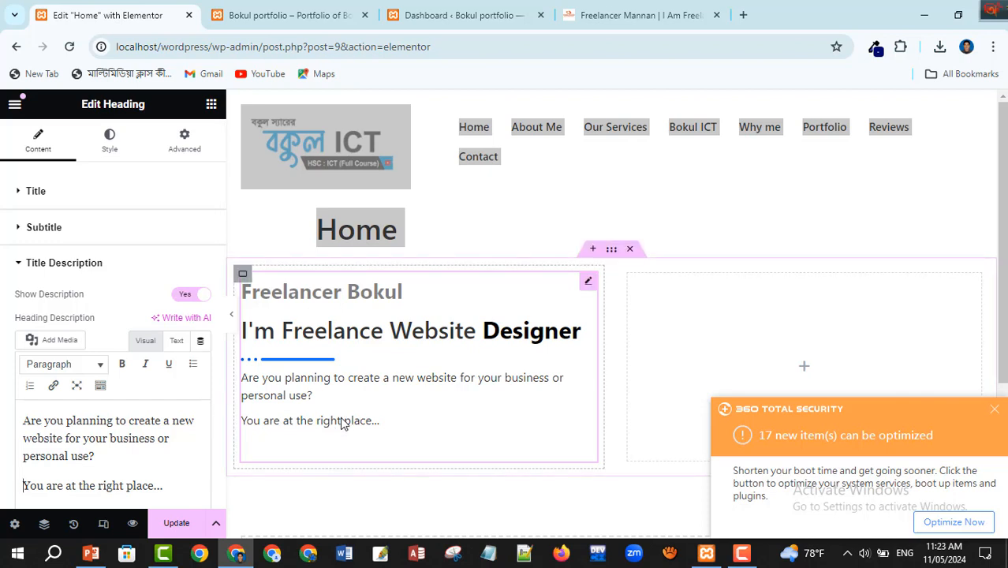
{"action": "left_click", "coordinate": [115, 143]}
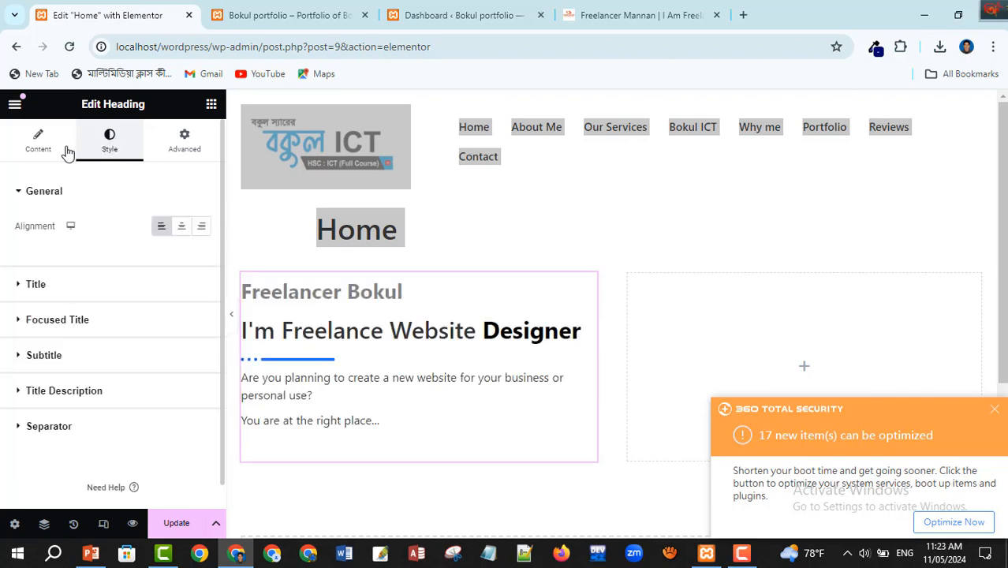
{"action": "left_click", "coordinate": [38, 140]}
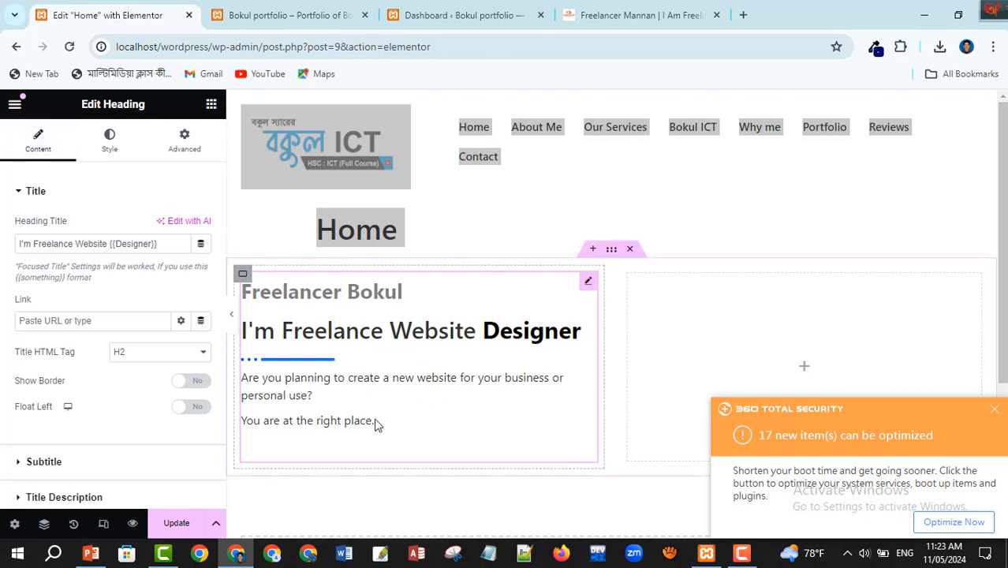
{"action": "left_click", "coordinate": [399, 431]}
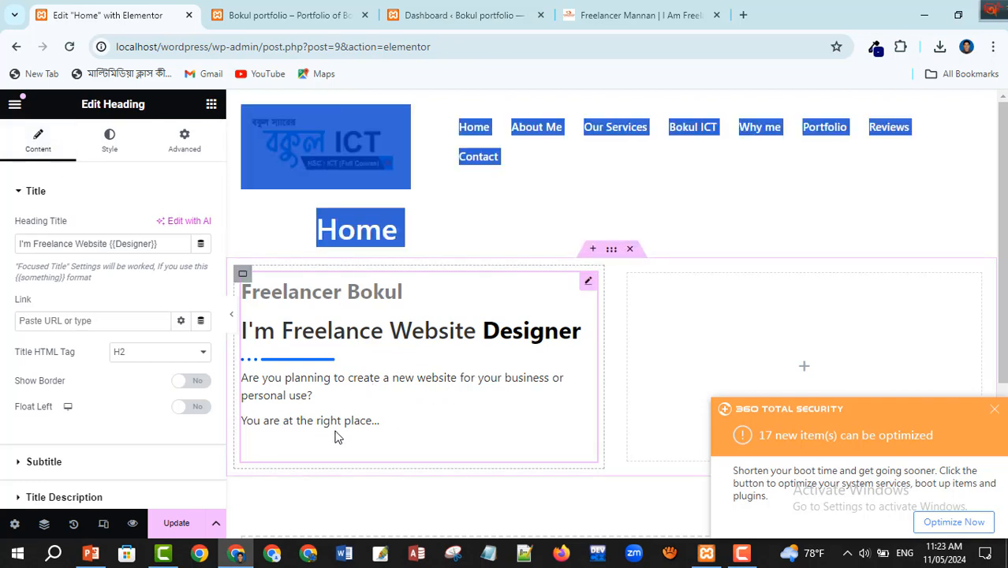
{"action": "scroll", "coordinate": [336, 435], "scroll_direction": "down", "scroll_amount": 2}
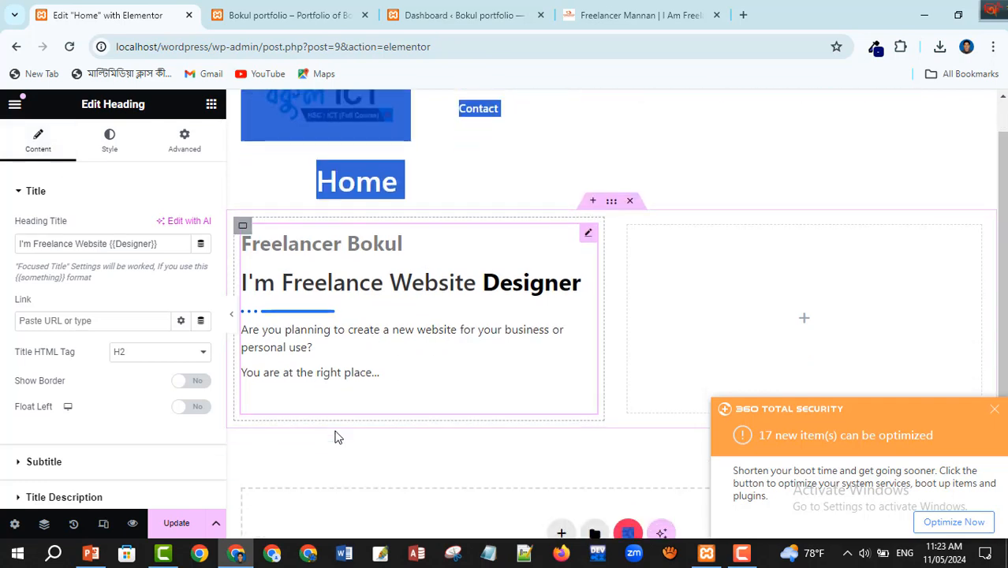
{"action": "left_click", "coordinate": [89, 470]}
{"action": "scroll", "coordinate": [134, 449], "scroll_direction": "down", "scroll_amount": 1}
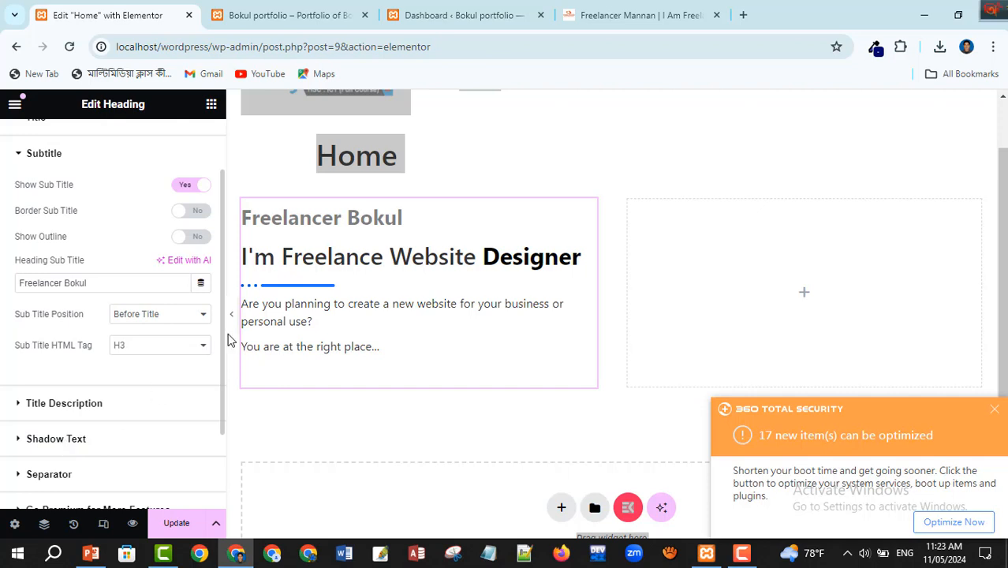
{"action": "scroll", "coordinate": [322, 276], "scroll_direction": "up", "scroll_amount": 1}
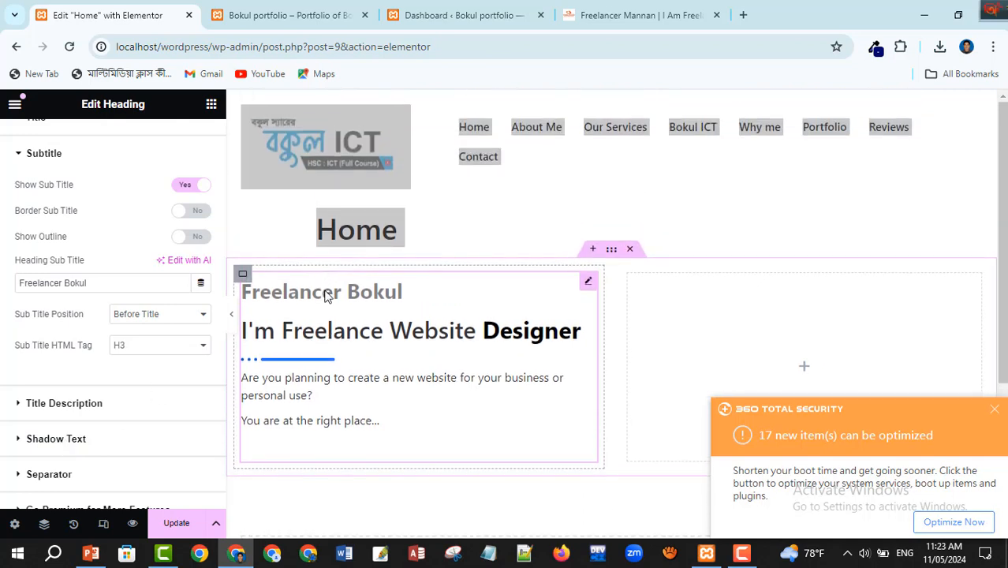
{"action": "left_click", "coordinate": [299, 332]}
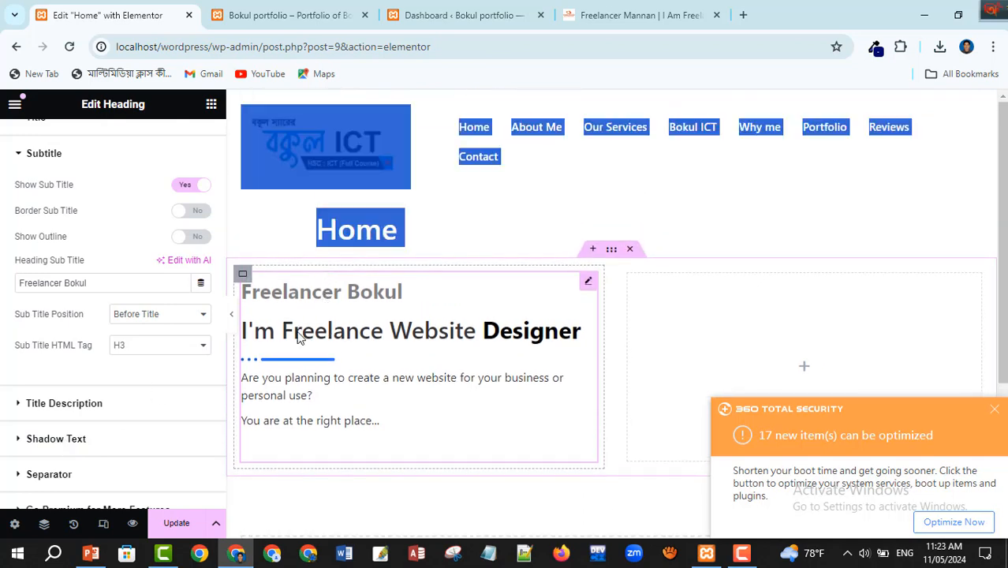
Try showing shadow text behind the heading, and turn it off again
{"action": "left_click", "coordinate": [43, 443]}
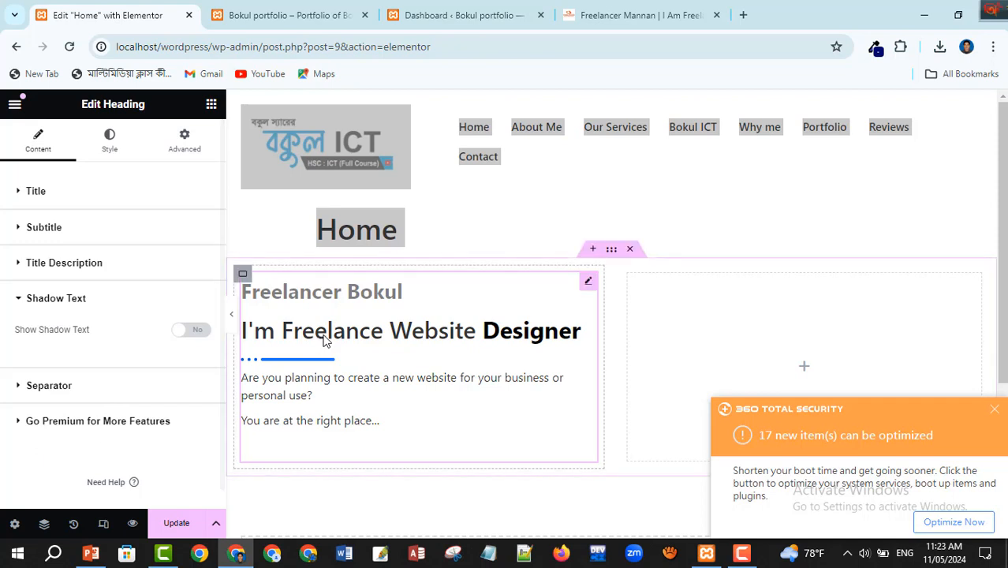
{"action": "left_click", "coordinate": [194, 331]}
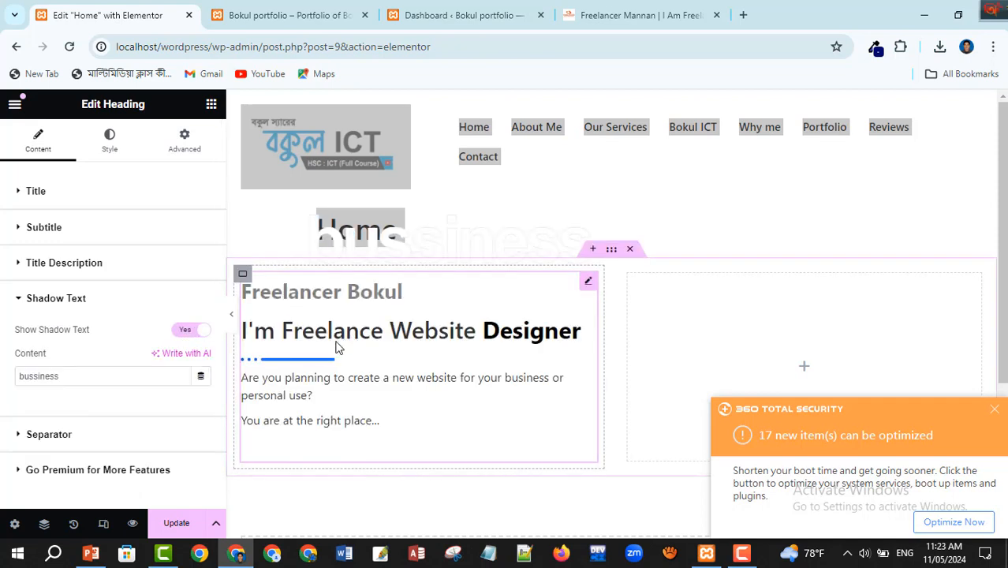
{"action": "left_click", "coordinate": [189, 332]}
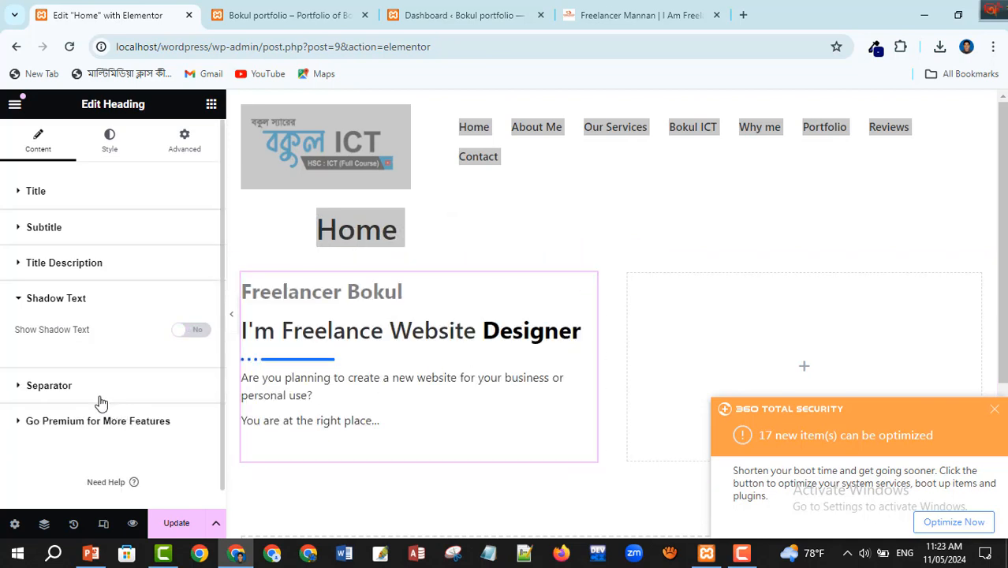
Set the hero heading's separator style to Solid with bullet and its position to Bottom
{"action": "left_click", "coordinate": [49, 385]}
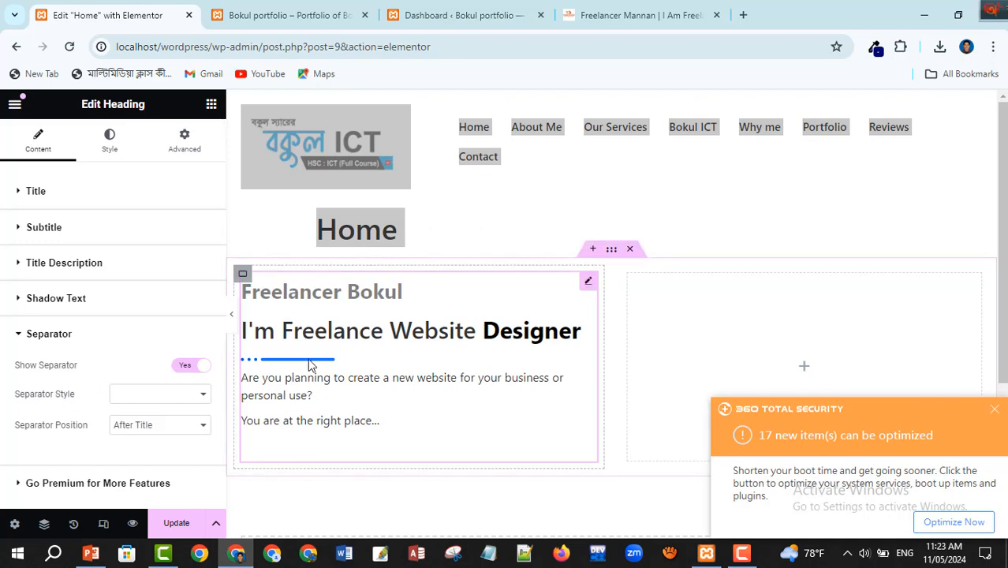
{"action": "left_click", "coordinate": [185, 367]}
{"action": "left_click", "coordinate": [195, 367]}
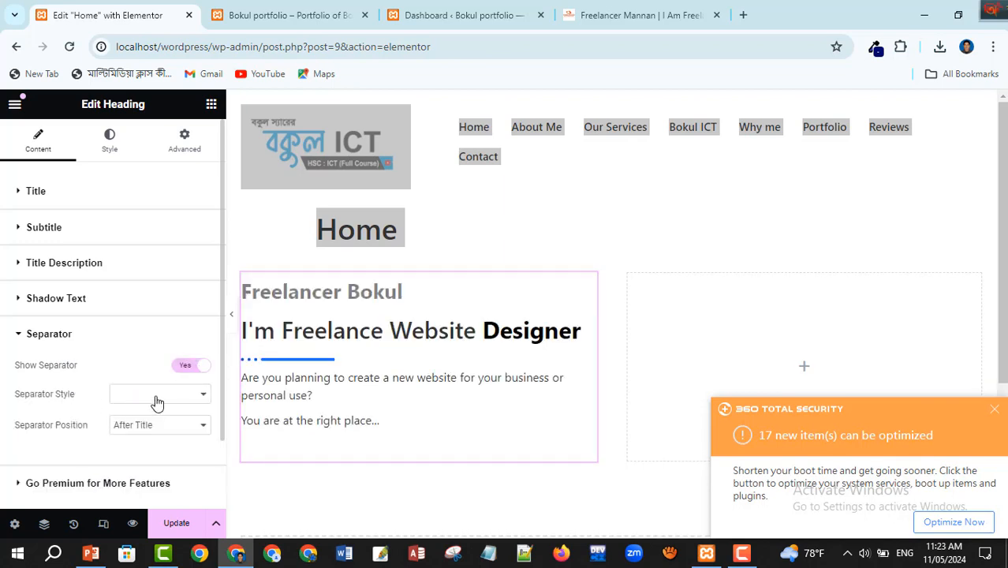
{"action": "left_click", "coordinate": [166, 396]}
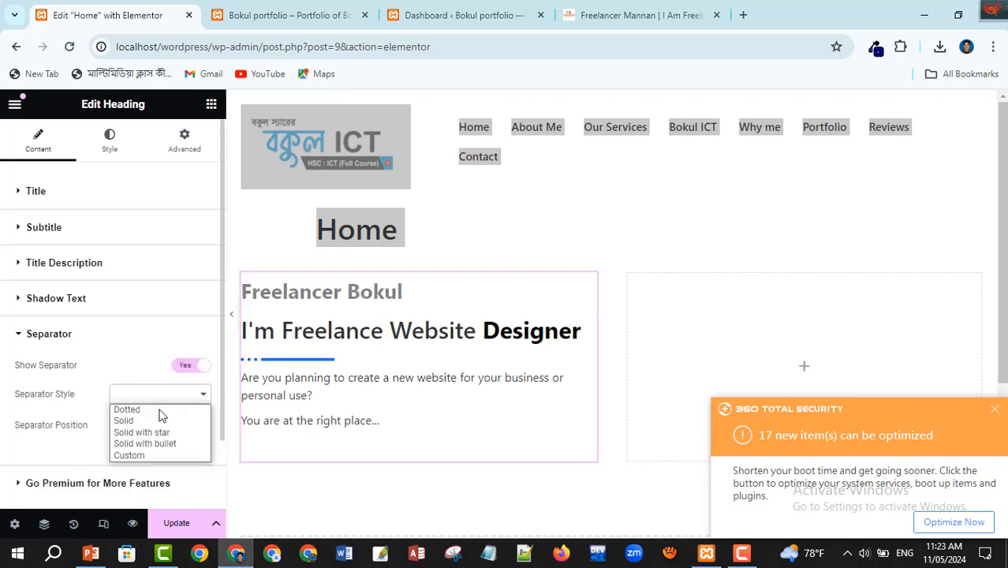
{"action": "left_click", "coordinate": [154, 422]}
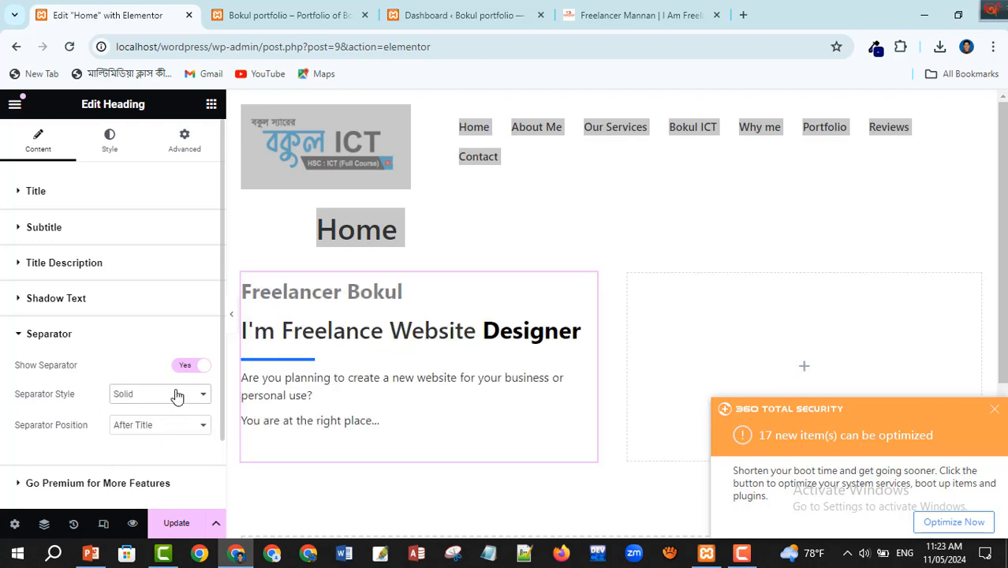
{"action": "left_click", "coordinate": [177, 395]}
{"action": "left_click", "coordinate": [159, 442]}
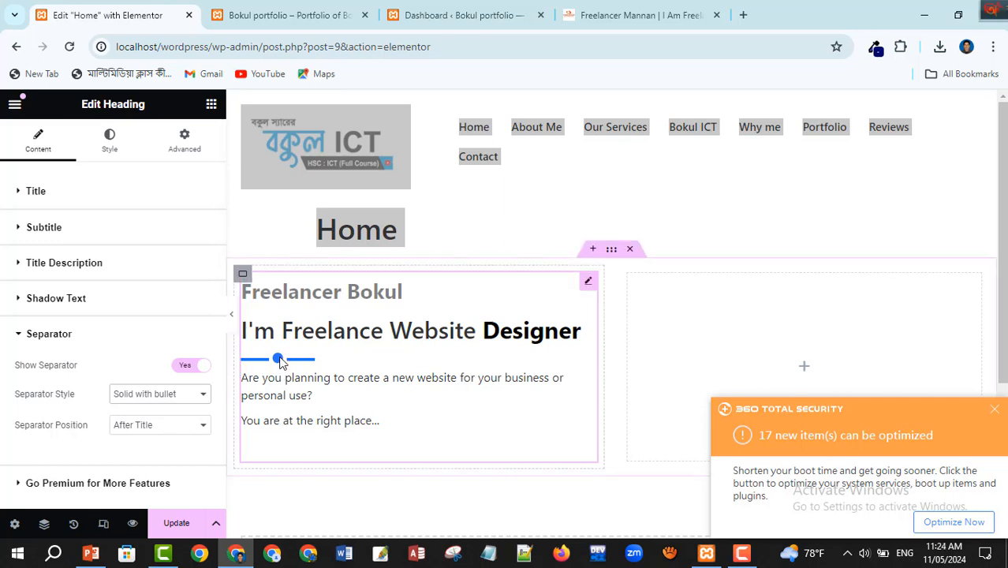
{"action": "left_click", "coordinate": [174, 427]}
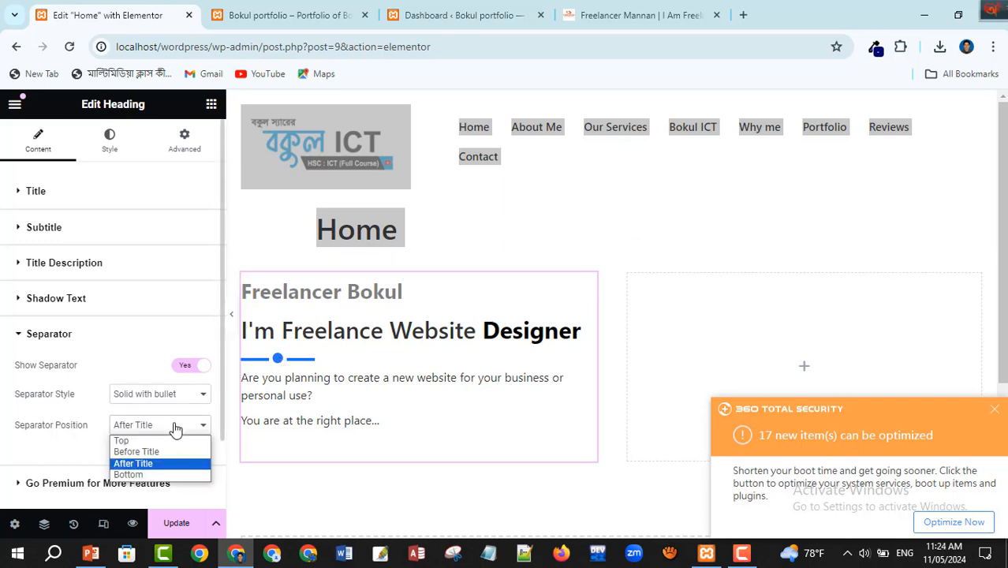
{"action": "left_click", "coordinate": [143, 477]}
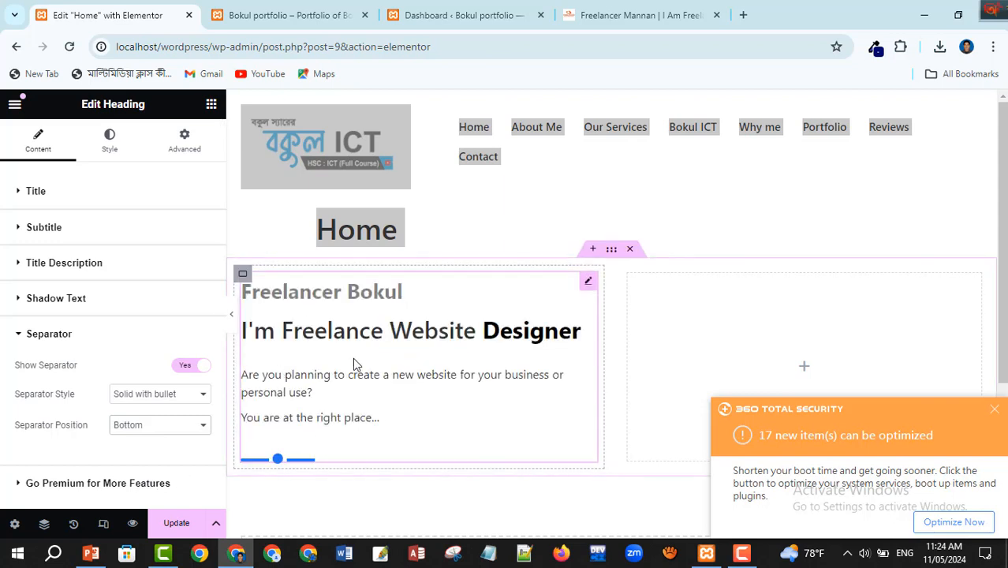
Compare the heading's title text and settings with the hero title on the reference site
{"action": "left_click", "coordinate": [335, 326]}
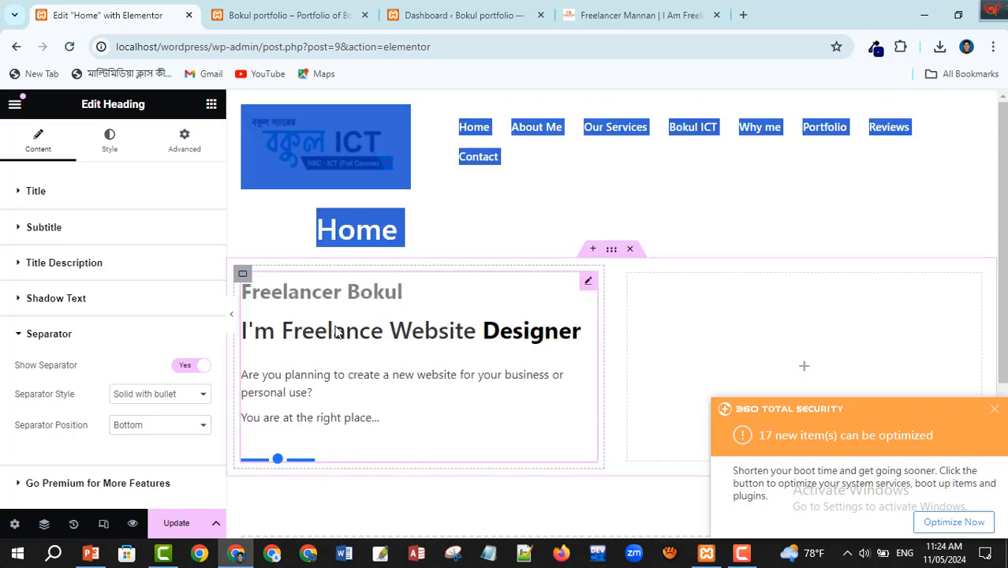
{"action": "left_click", "coordinate": [56, 201]}
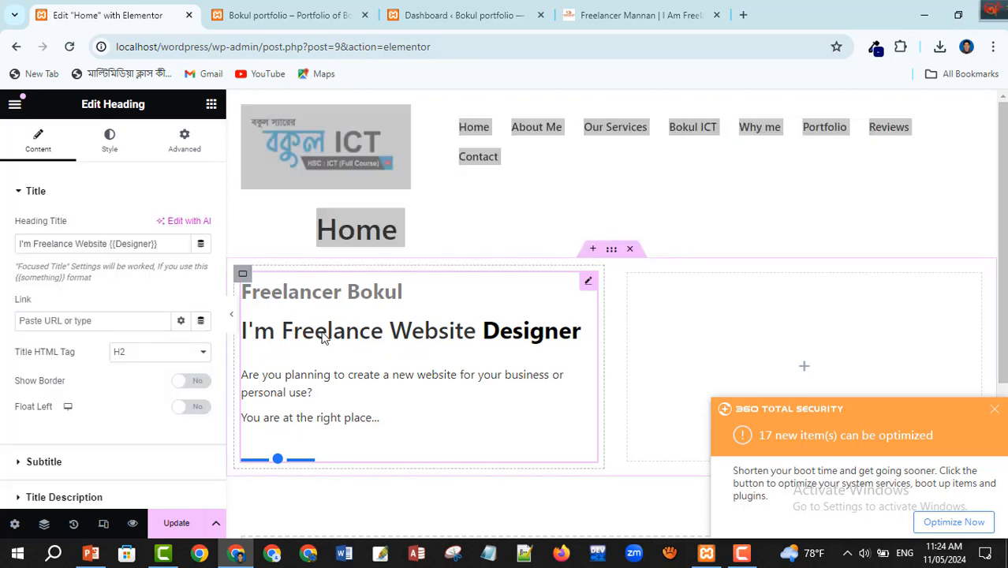
{"action": "left_click", "coordinate": [114, 250]}
{"action": "left_click", "coordinate": [655, 16]}
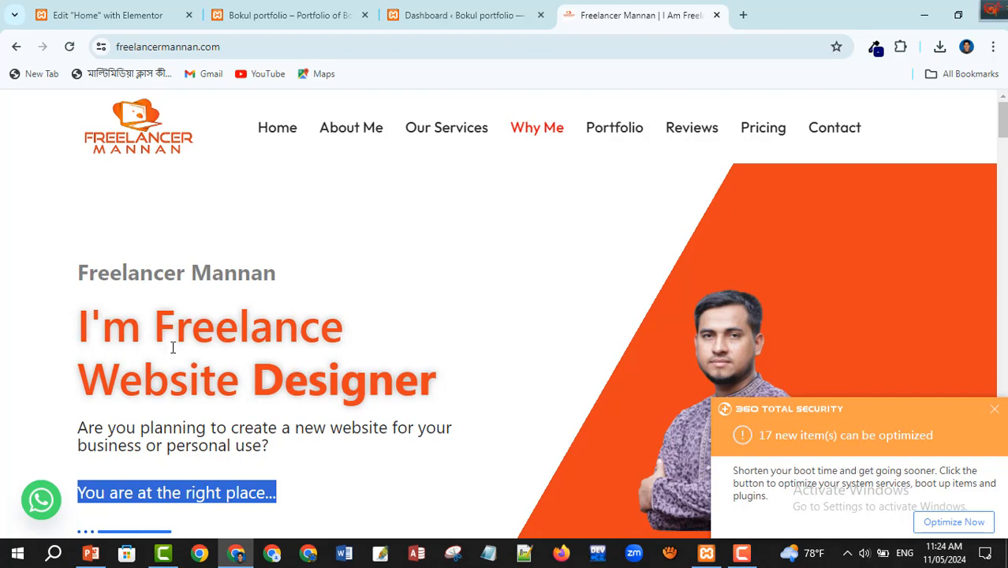
{"action": "left_click", "coordinate": [142, 23]}
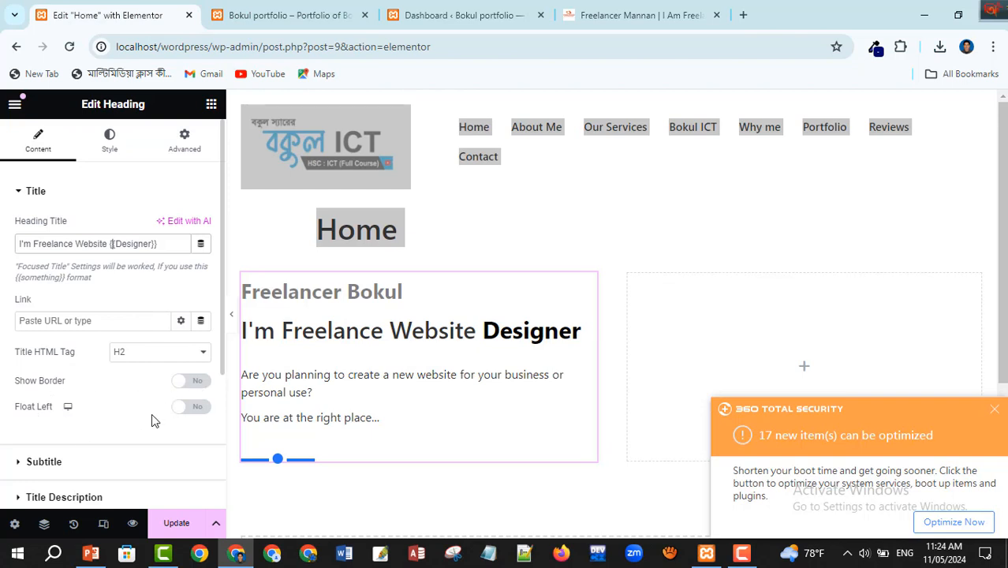
{"action": "scroll", "coordinate": [151, 413], "scroll_direction": "down", "scroll_amount": 1}
{"action": "scroll", "coordinate": [70, 400], "scroll_direction": "up", "scroll_amount": 1}
Set the heading title's color to the global Secondary color and its hover color to the global Primary color
{"action": "left_click", "coordinate": [109, 138]}
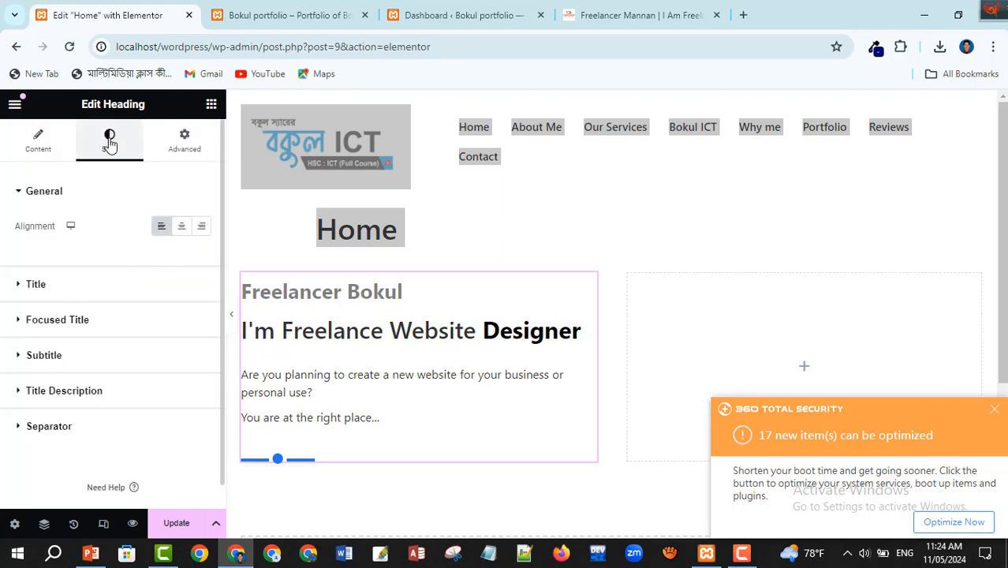
{"action": "left_click", "coordinate": [59, 285]}
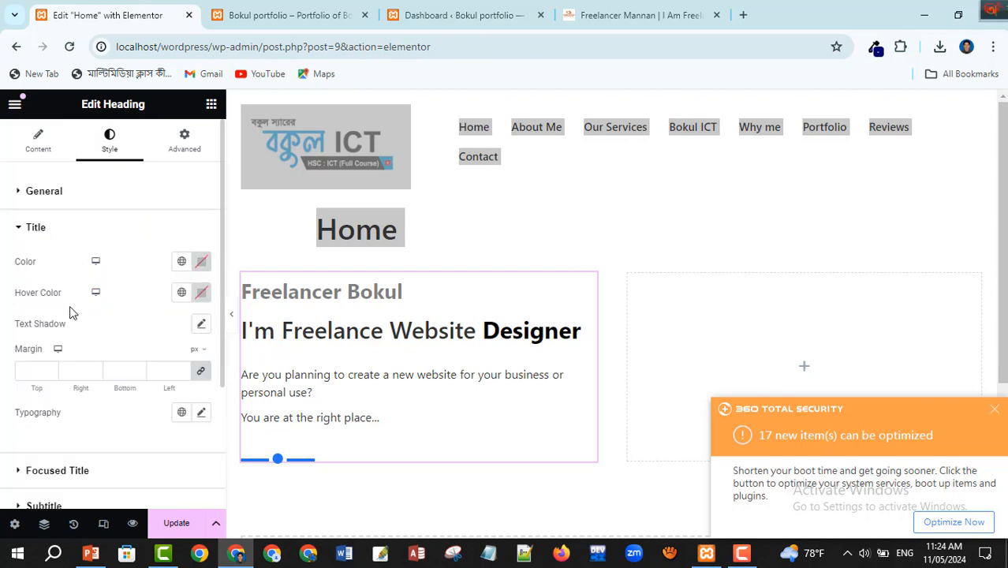
{"action": "left_click", "coordinate": [181, 263]}
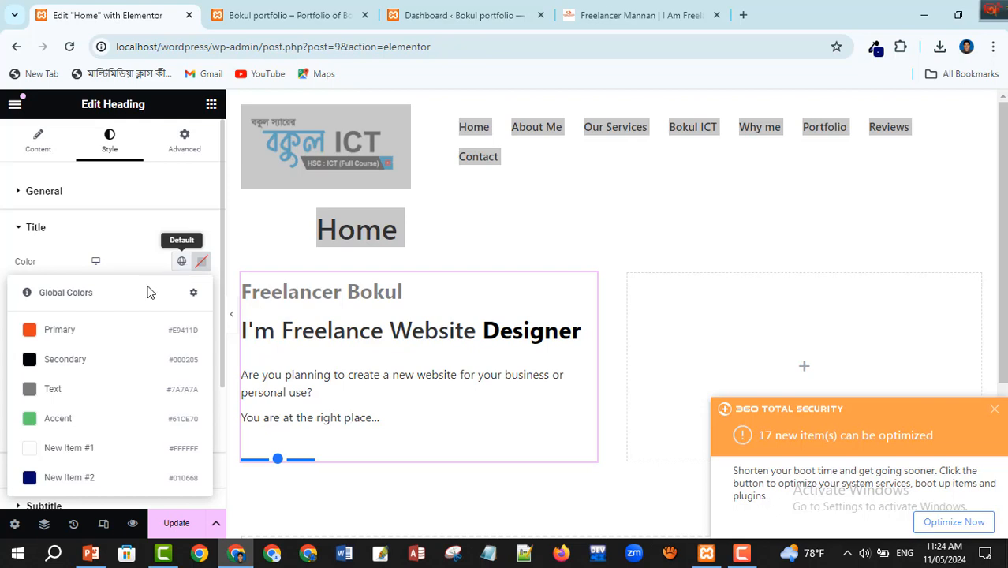
{"action": "left_click", "coordinate": [57, 361]}
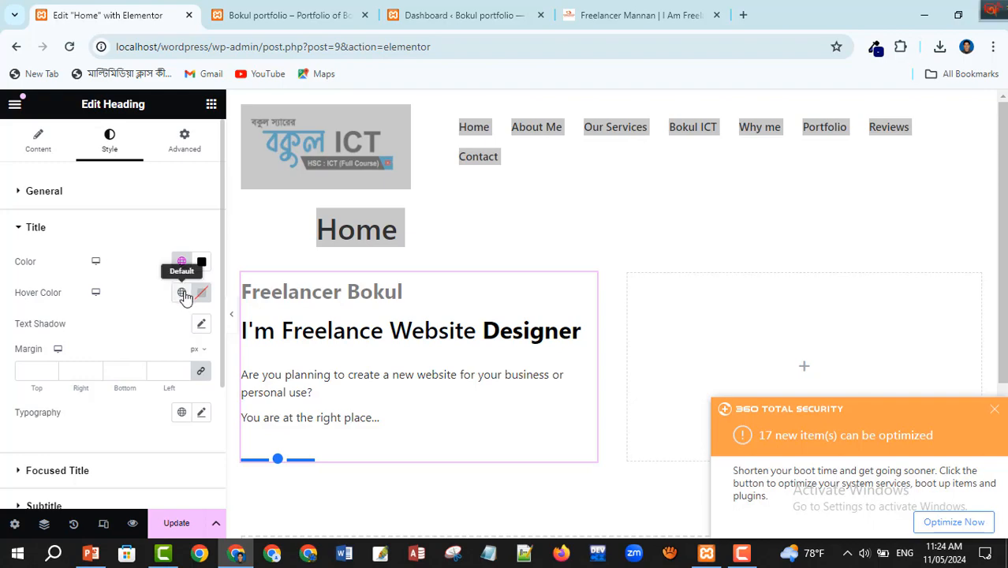
{"action": "left_click", "coordinate": [182, 293]}
{"action": "left_click", "coordinate": [58, 363]}
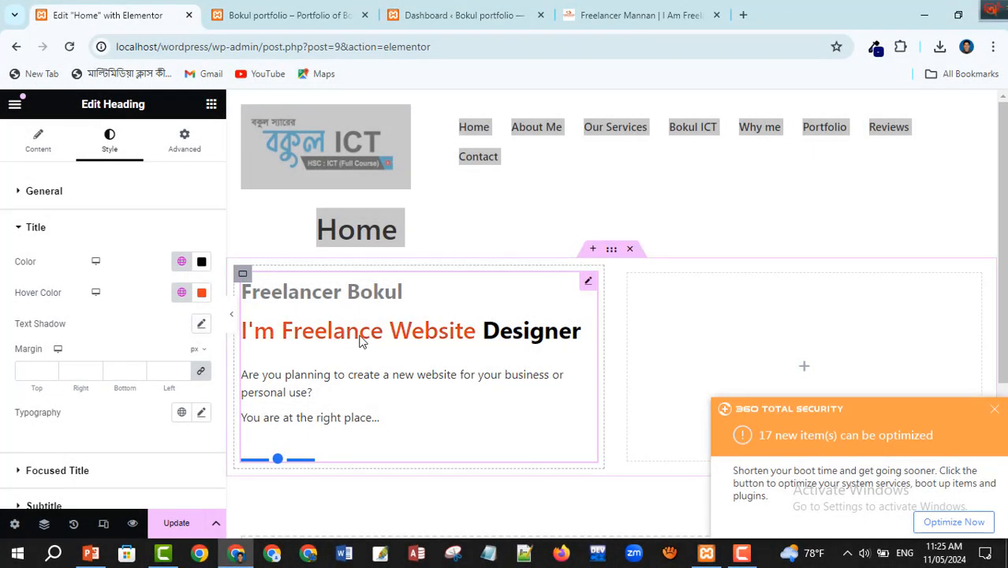
Apply a text shadow to the heading title and set its font size to 54 px
{"action": "left_click", "coordinate": [201, 325]}
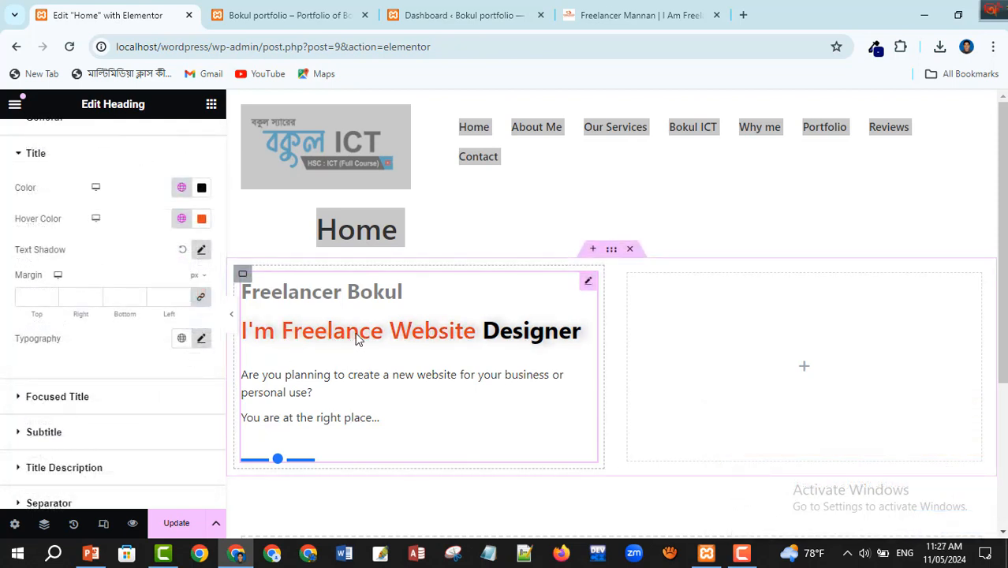
{"action": "left_click", "coordinate": [202, 339]}
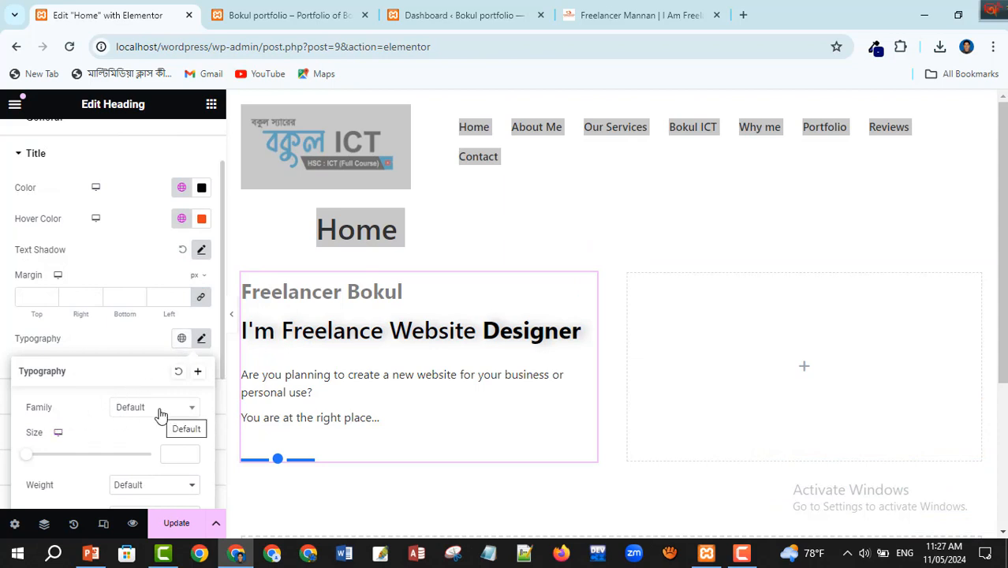
{"action": "left_click_drag", "start_coordinate": [26, 462], "coordinate": [61, 464]}
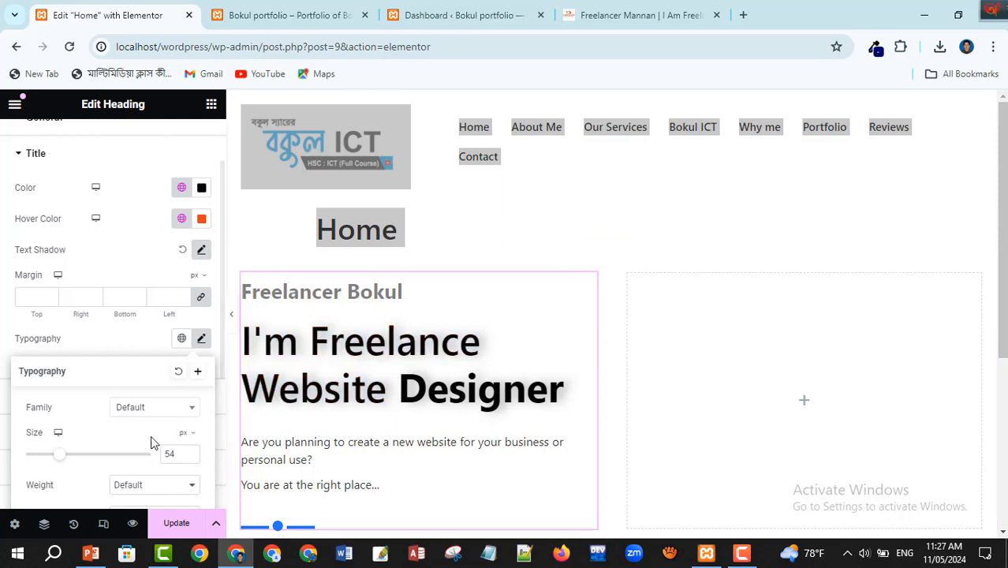
{"action": "scroll", "coordinate": [189, 428], "scroll_direction": "down", "scroll_amount": 1}
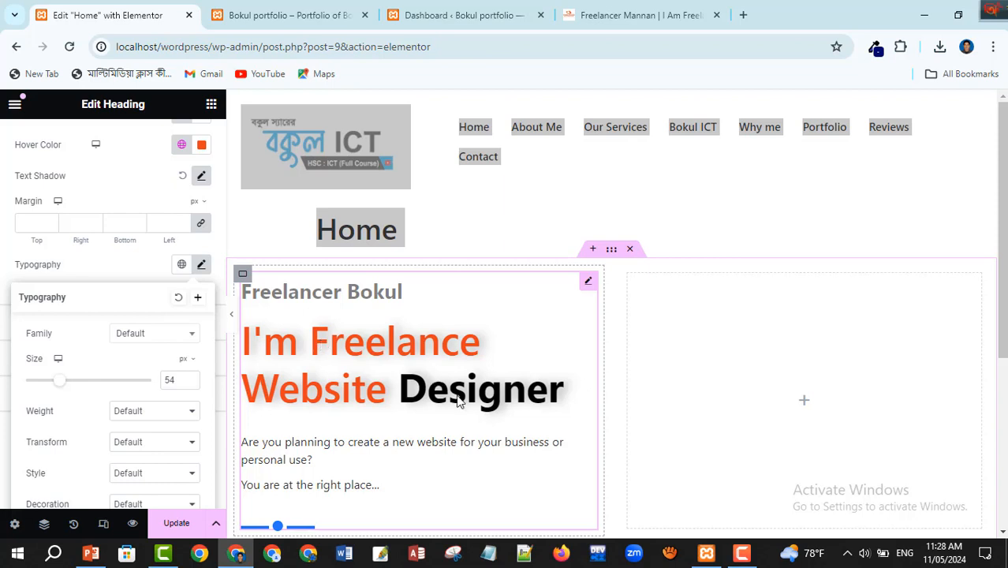
{"action": "scroll", "coordinate": [113, 445], "scroll_direction": "down", "scroll_amount": 2}
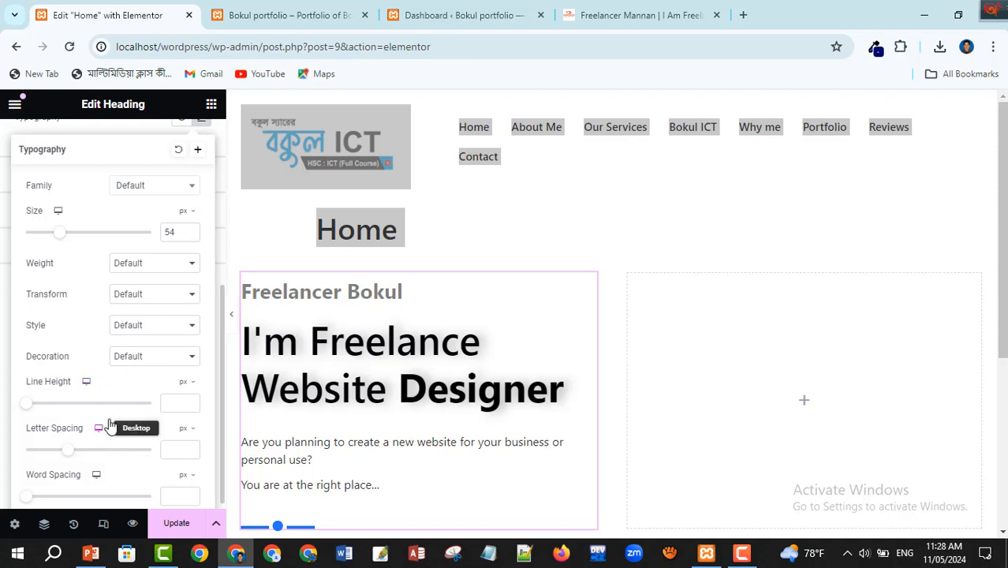
{"action": "scroll", "coordinate": [113, 415], "scroll_direction": "up", "scroll_amount": 4}
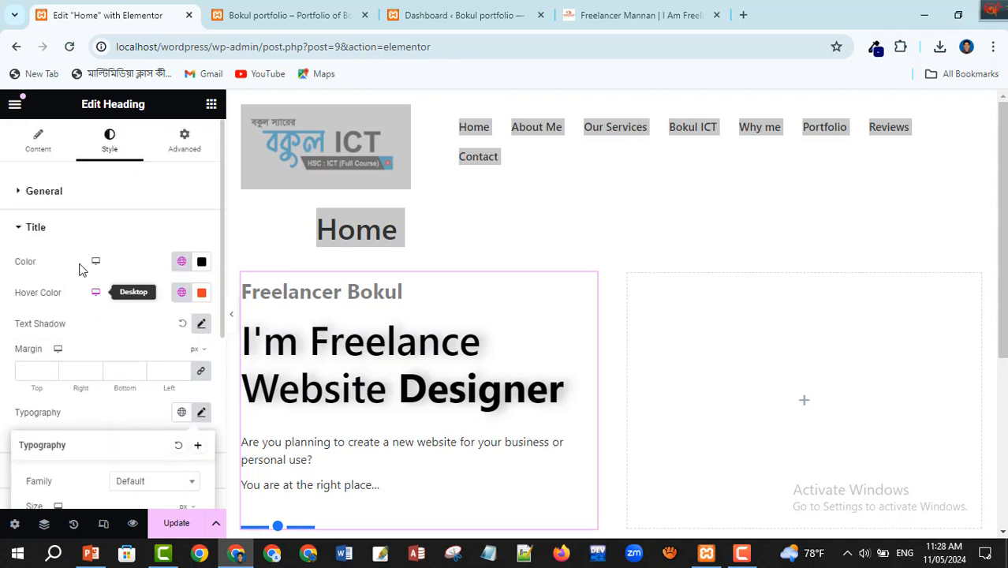
{"action": "left_click", "coordinate": [36, 228]}
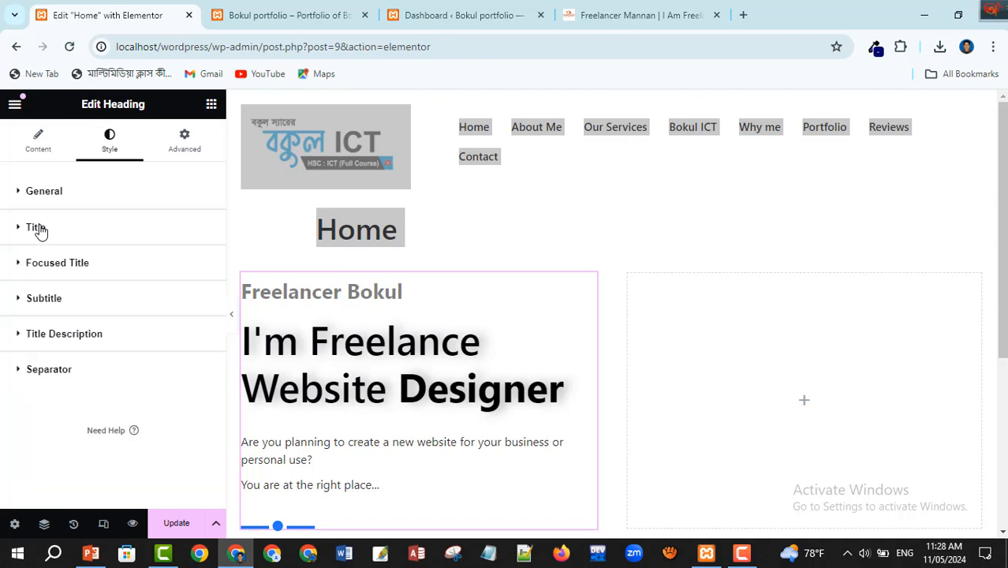
Set the focused title's hover color to the global Primary color and its normal color to the global Accent color
{"action": "left_click", "coordinate": [65, 265]}
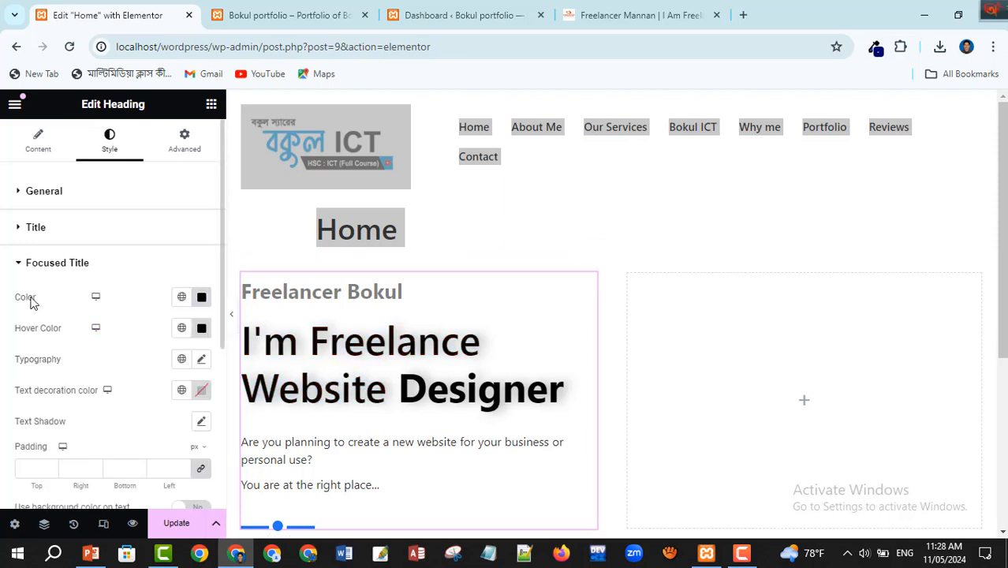
{"action": "left_click", "coordinate": [202, 333]}
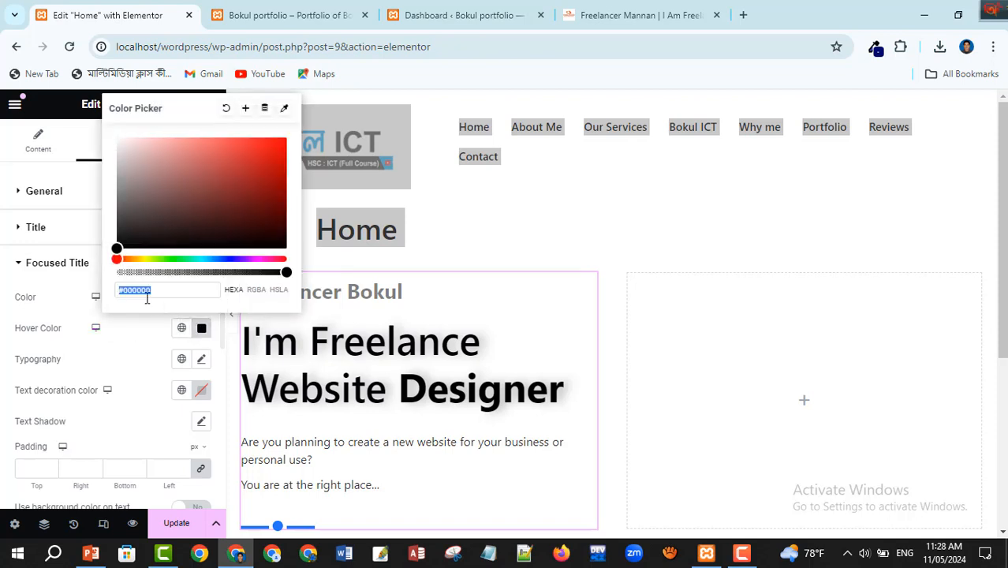
{"action": "left_click", "coordinate": [184, 331]}
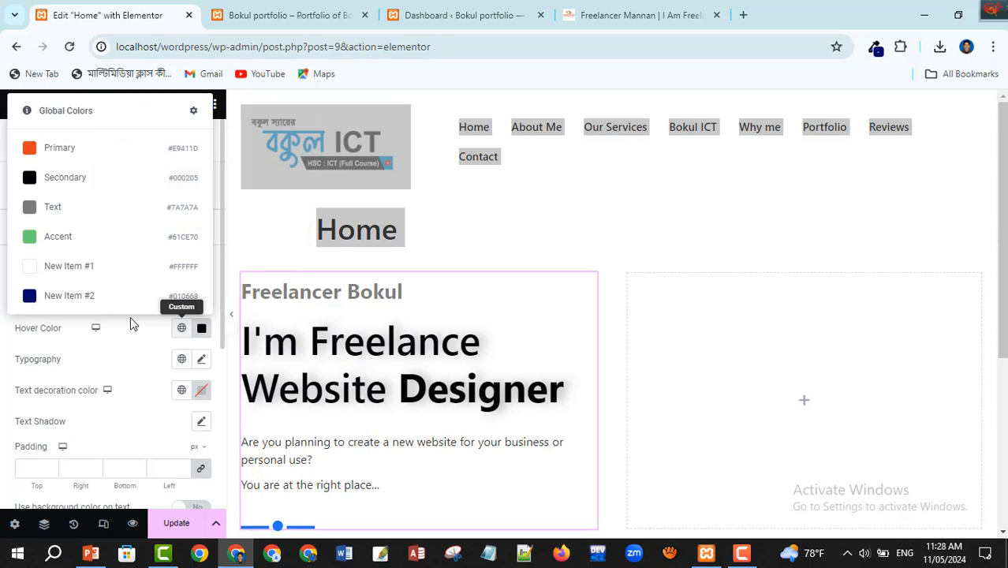
{"action": "left_click", "coordinate": [39, 147]}
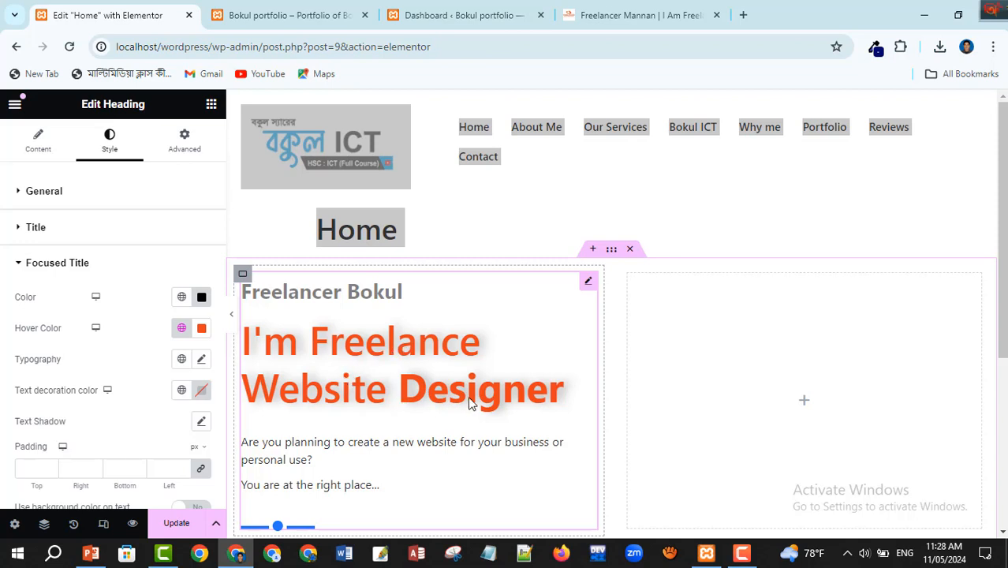
{"action": "left_click", "coordinate": [181, 296]}
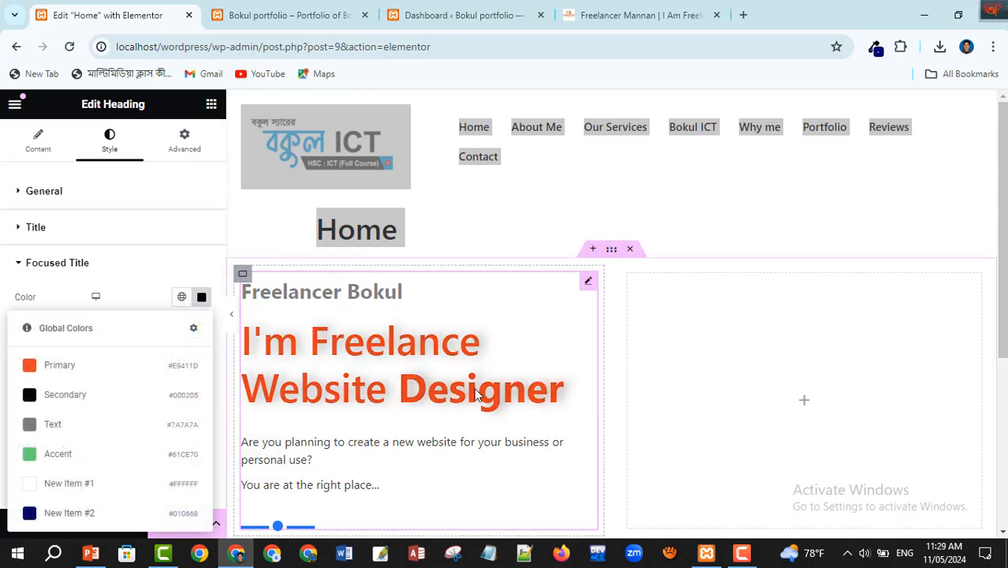
{"action": "left_click", "coordinate": [33, 456]}
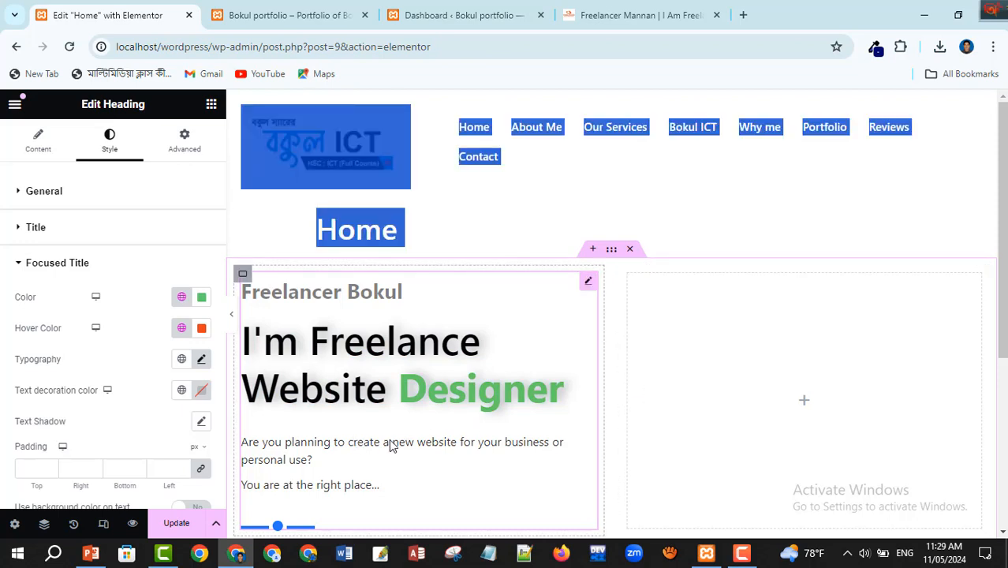
Save the Home page with the restyled hero heading
{"action": "scroll", "coordinate": [391, 446], "scroll_direction": "down", "scroll_amount": 1}
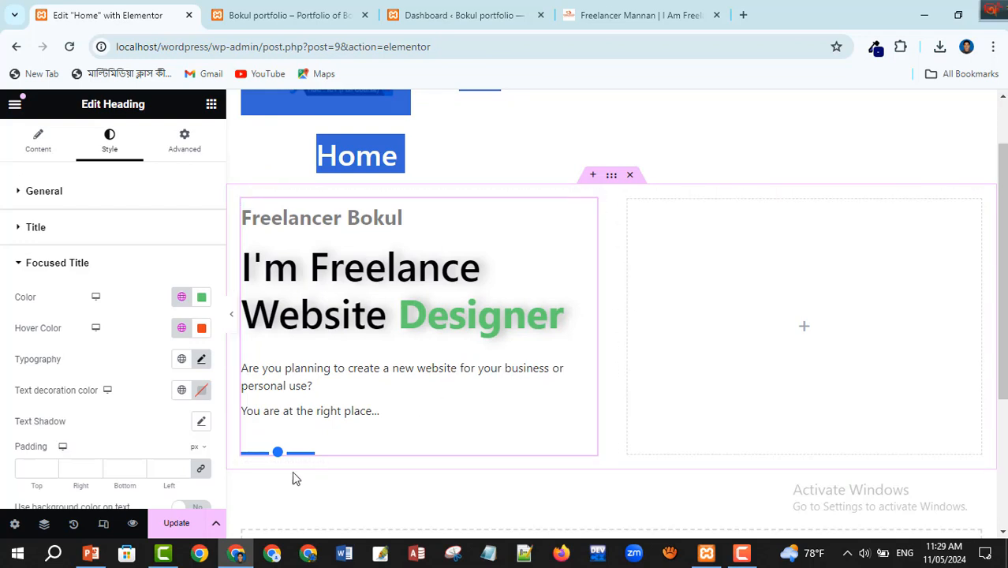
{"action": "scroll", "coordinate": [303, 493], "scroll_direction": "down", "scroll_amount": 1}
{"action": "scroll", "coordinate": [298, 495], "scroll_direction": "down", "scroll_amount": 1}
{"action": "left_click", "coordinate": [189, 522]}
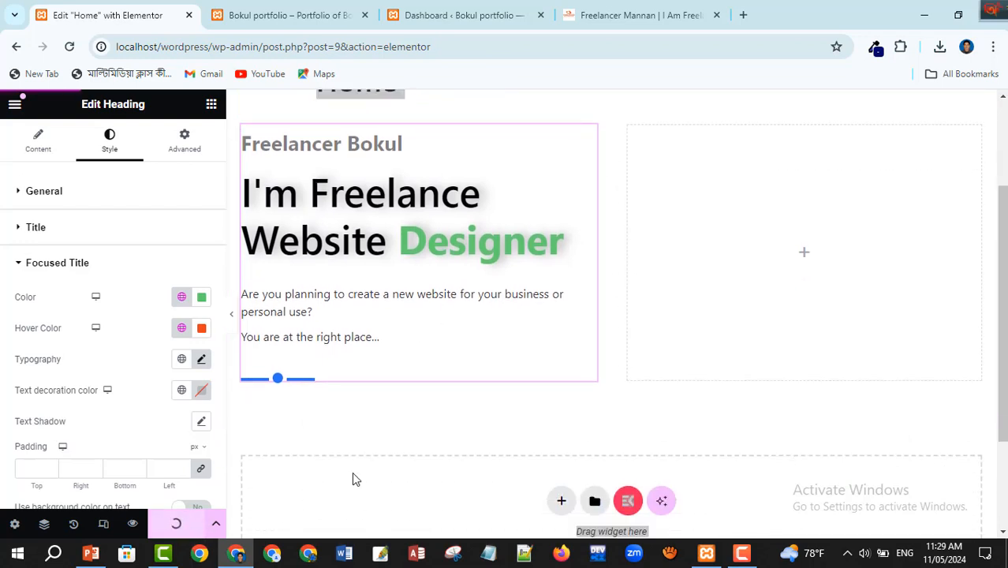
Check the reference site's hero section and add a Container below the heading's separator, inside the same column
{"action": "left_click", "coordinate": [619, 20]}
{"action": "scroll", "coordinate": [474, 355], "scroll_direction": "down", "scroll_amount": 3}
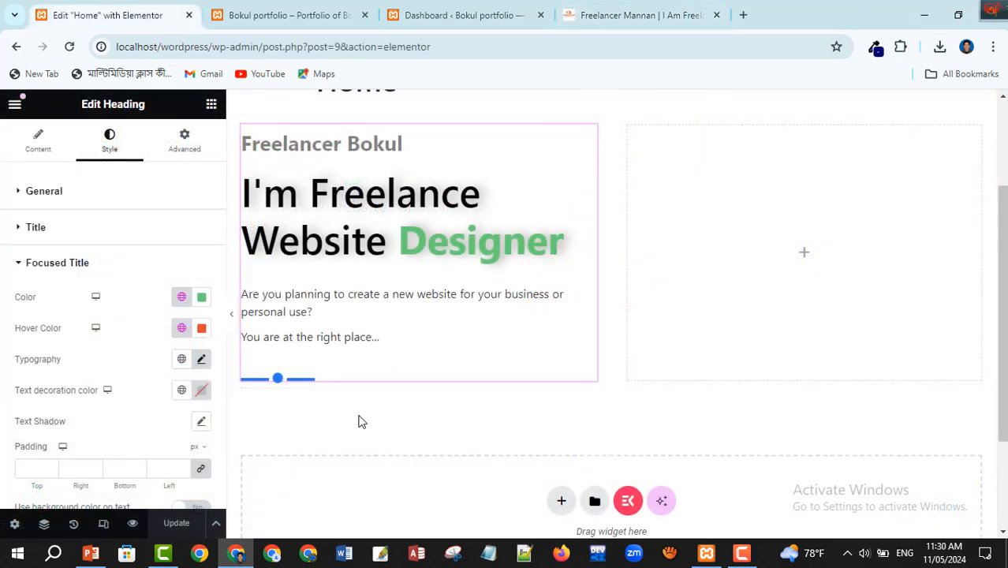
{"action": "left_click", "coordinate": [211, 108]}
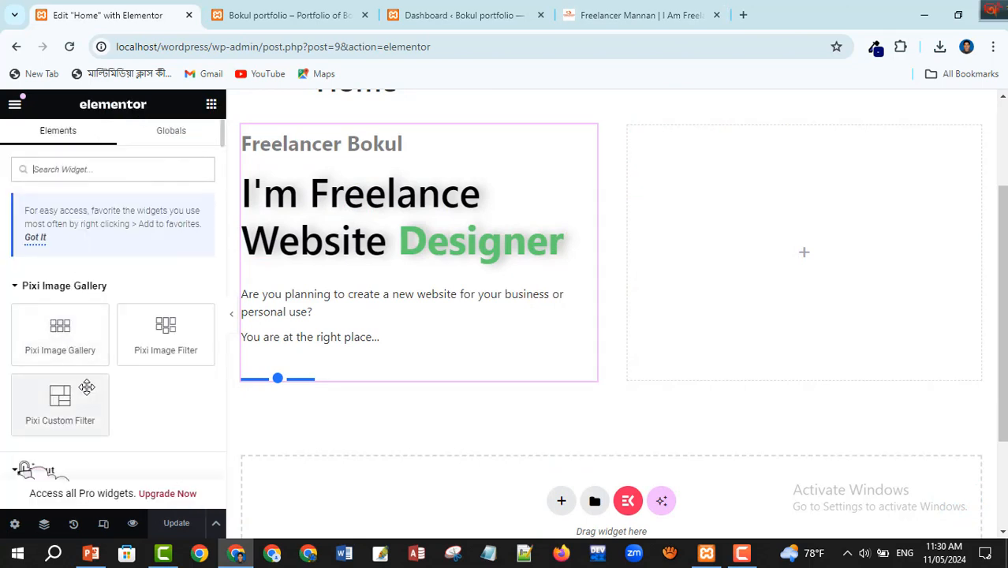
{"action": "scroll", "coordinate": [87, 396], "scroll_direction": "down", "scroll_amount": 1}
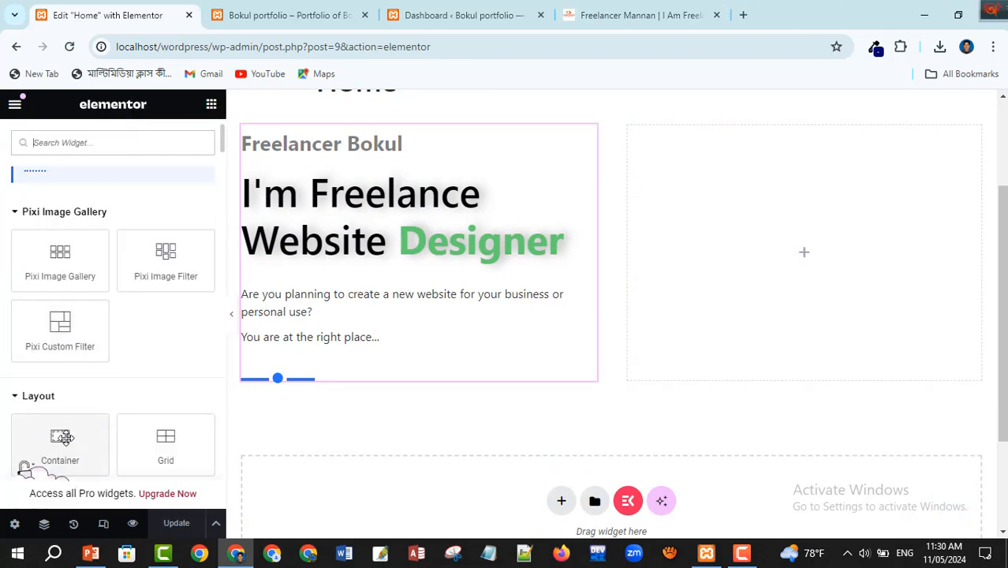
{"action": "left_click_drag", "start_coordinate": [62, 437], "coordinate": [421, 382]}
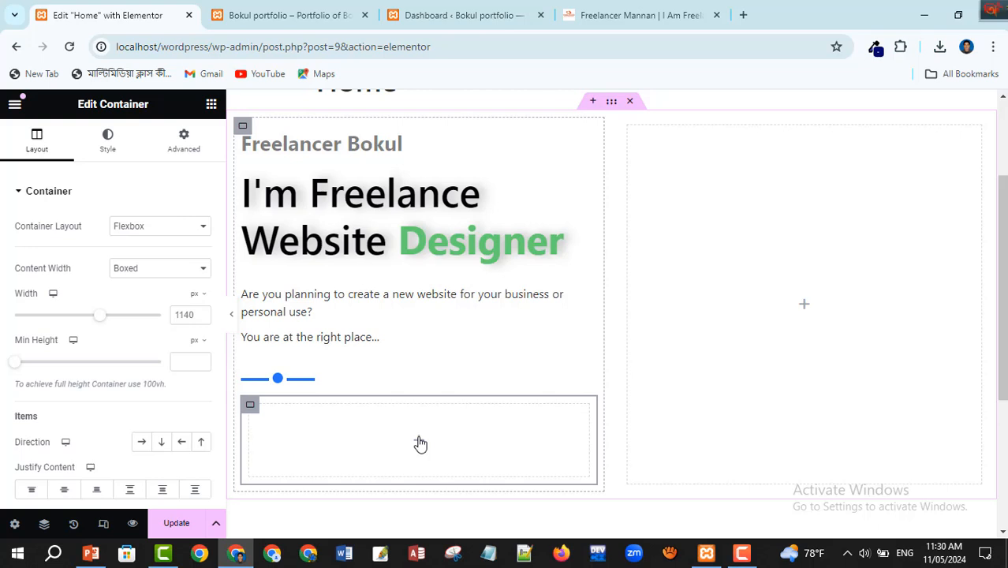
Search the widgets for Button and add the ElementsKit Button to the empty container below the separator
{"action": "left_click", "coordinate": [419, 441]}
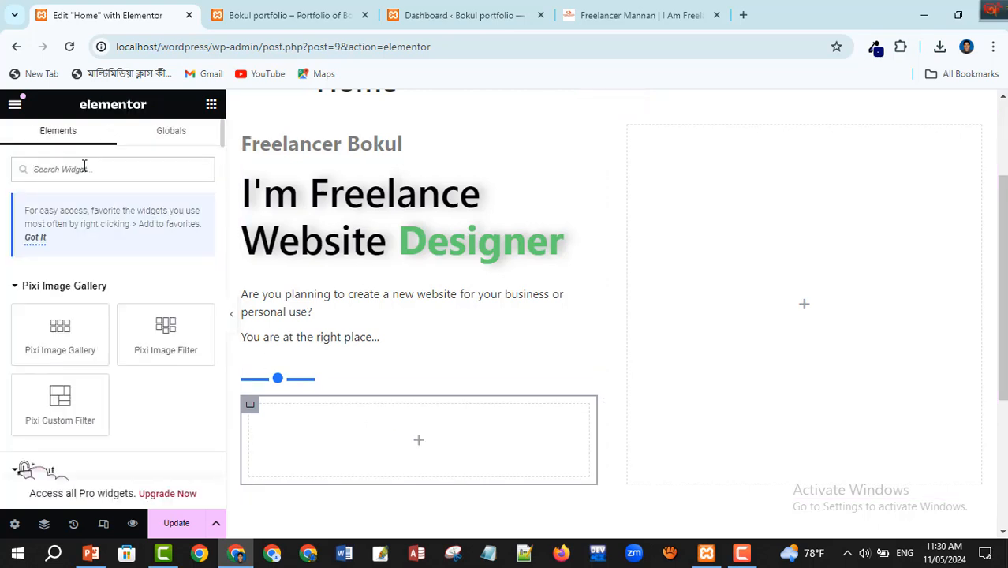
{"action": "type", "text": "Button"}
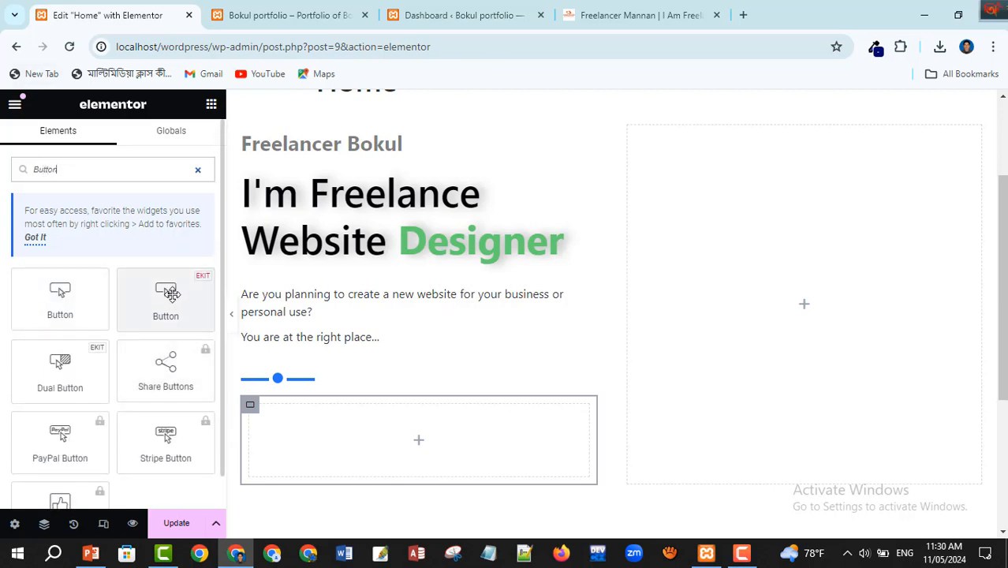
{"action": "left_click_drag", "start_coordinate": [172, 294], "coordinate": [395, 435]}
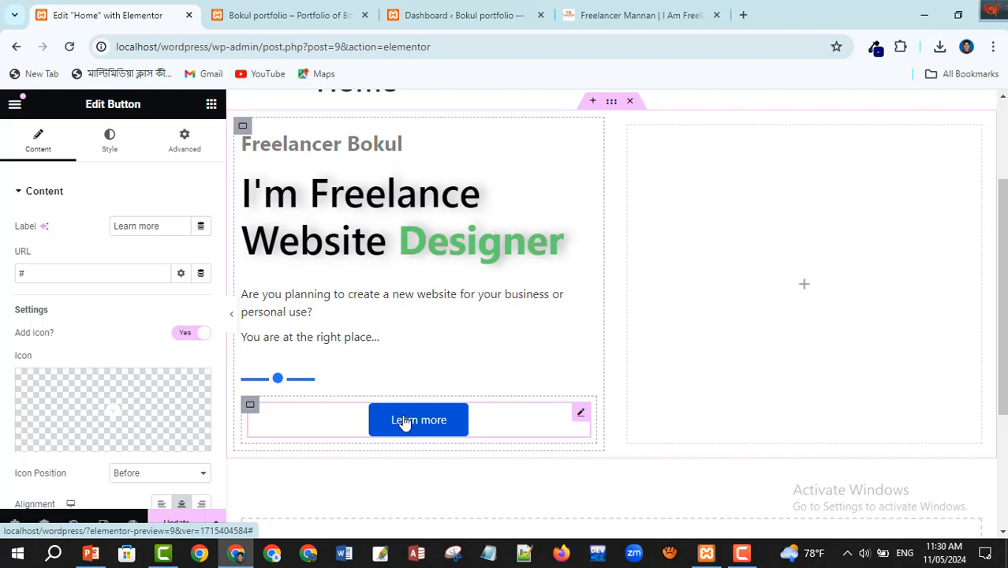
Check the button on the reference site and set the new button's label to "Contact Me"
{"action": "left_click", "coordinate": [640, 13]}
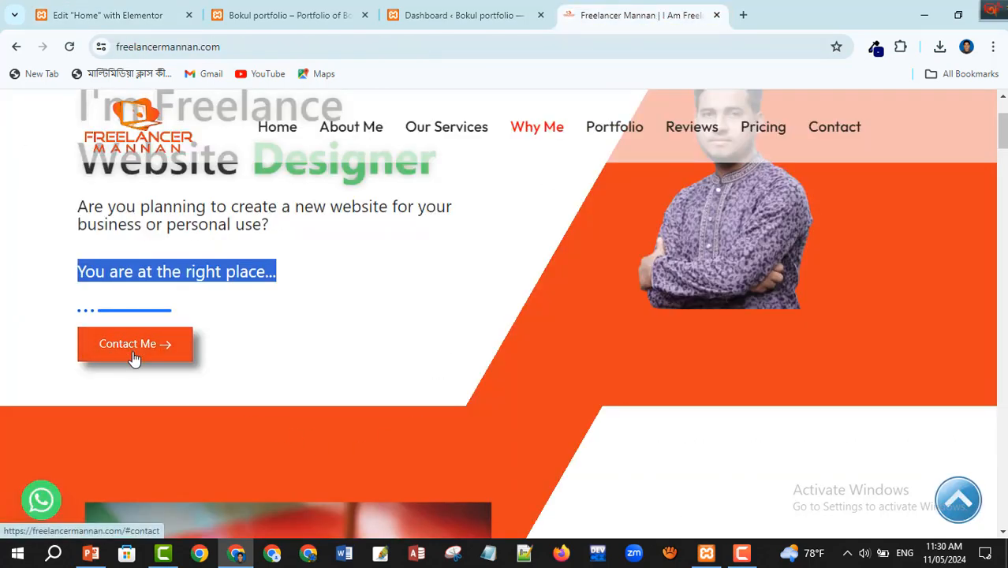
{"action": "left_click", "coordinate": [126, 24]}
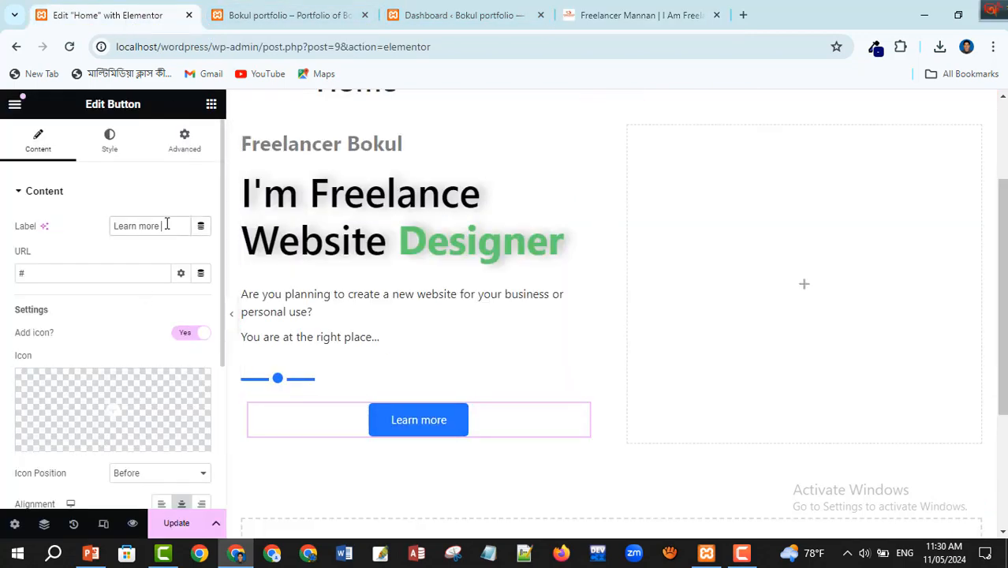
{"action": "left_click_drag", "start_coordinate": [167, 223], "coordinate": [61, 223]}
{"action": "type", "text": "C"}
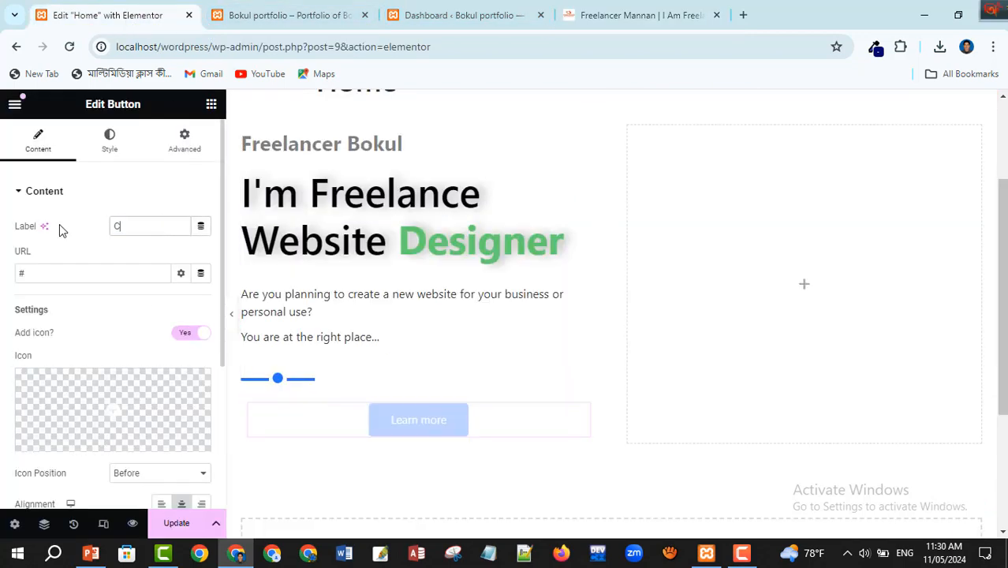
{"action": "type", "text": "ontact Me"}
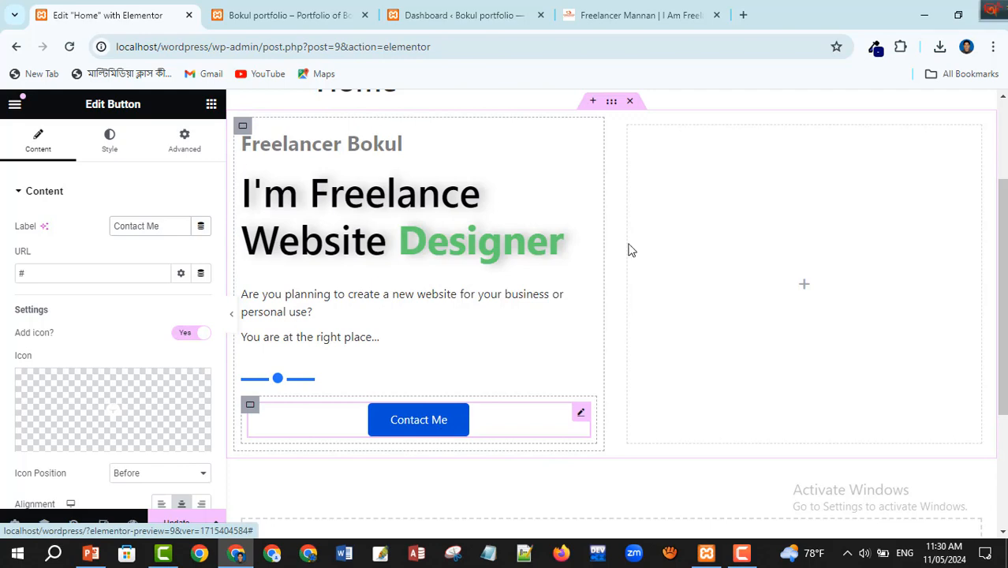
Compare the button with the reference site's and set its alignment to Left
{"action": "left_click", "coordinate": [684, 16]}
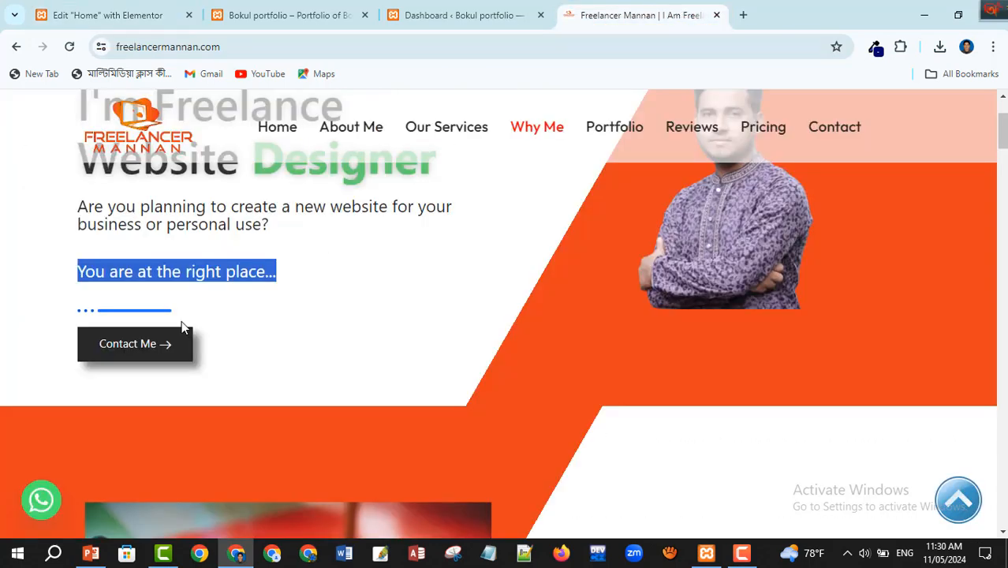
{"action": "left_click", "coordinate": [89, 16]}
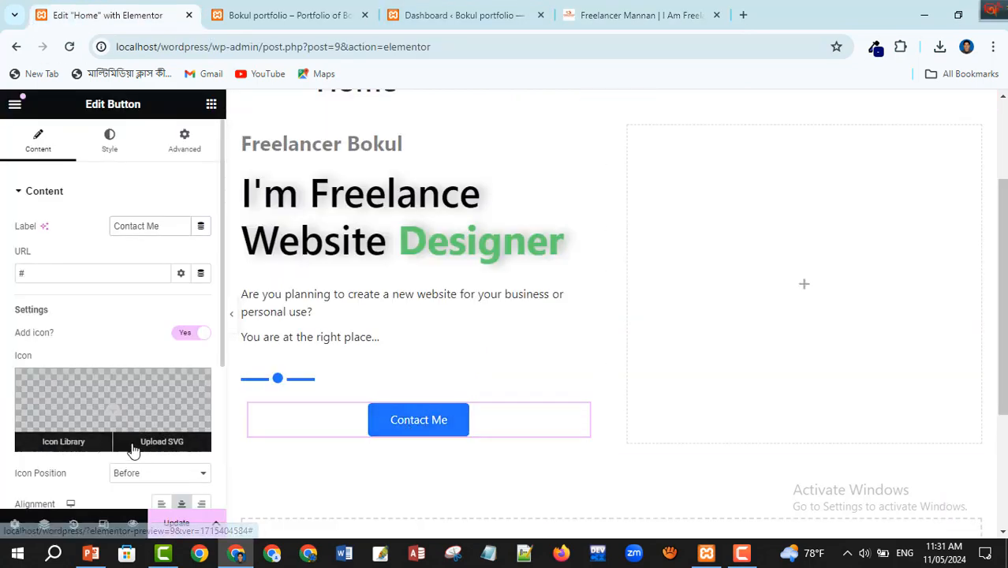
{"action": "scroll", "coordinate": [135, 441], "scroll_direction": "down", "scroll_amount": 3}
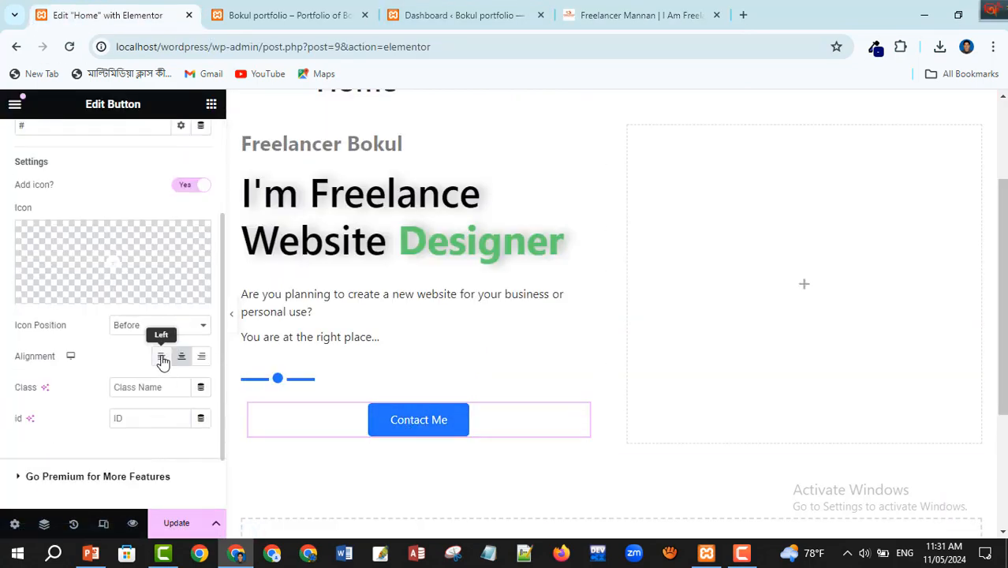
{"action": "left_click", "coordinate": [162, 359]}
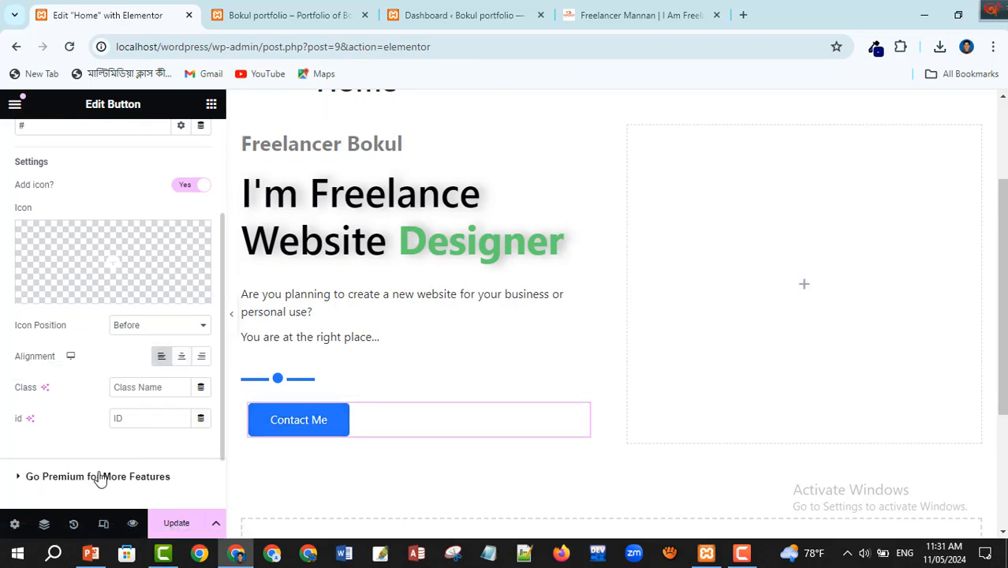
Give the Contact Me button a Classic hover background in the global Secondary color
{"action": "scroll", "coordinate": [177, 477], "scroll_direction": "down", "scroll_amount": 1}
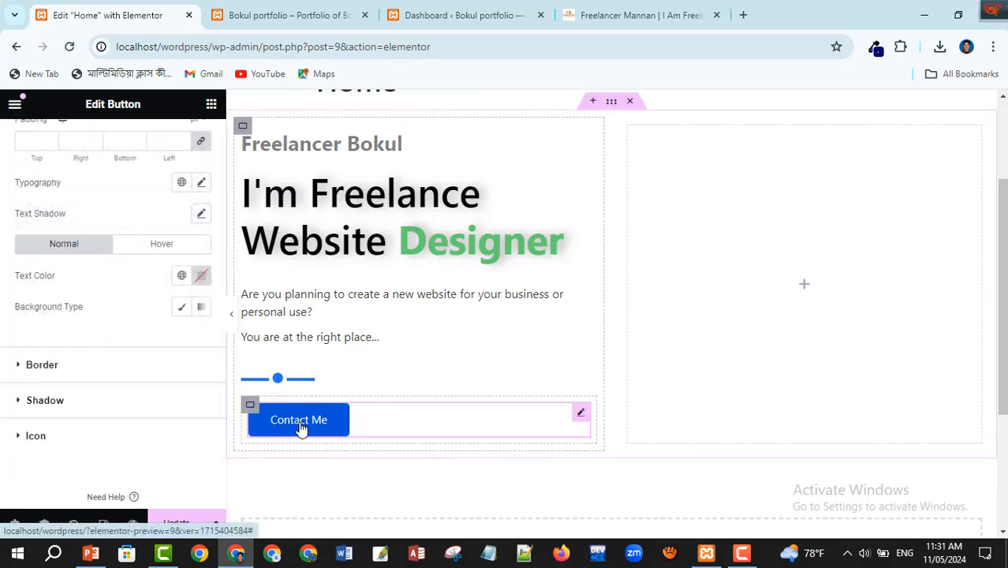
{"action": "left_click", "coordinate": [171, 248]}
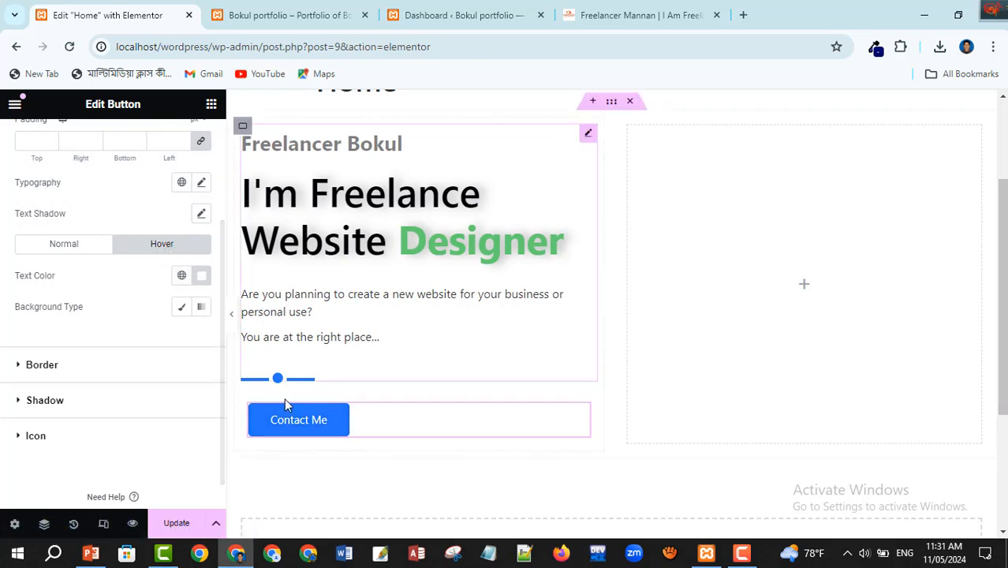
{"action": "left_click", "coordinate": [184, 310]}
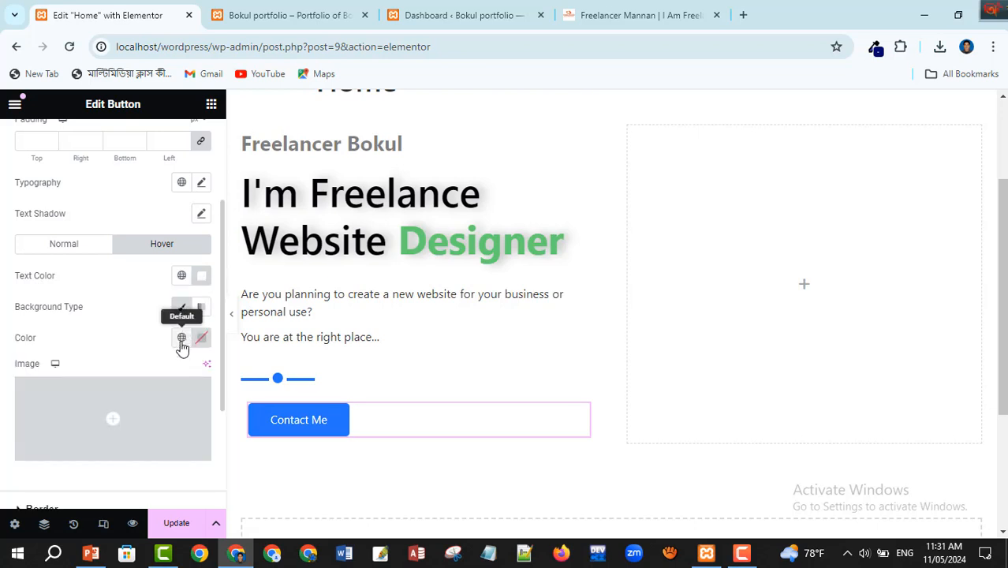
{"action": "left_click", "coordinate": [182, 345]}
{"action": "left_click", "coordinate": [31, 188]}
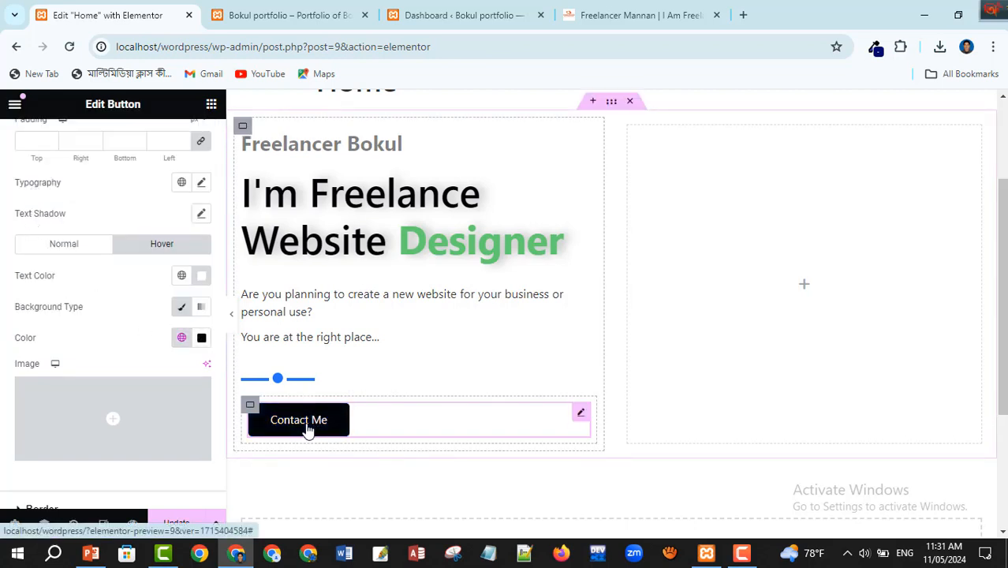
Check the reference button's colors and set the Contact Me button's hover background to the global Primary color
{"action": "left_click", "coordinate": [643, 21]}
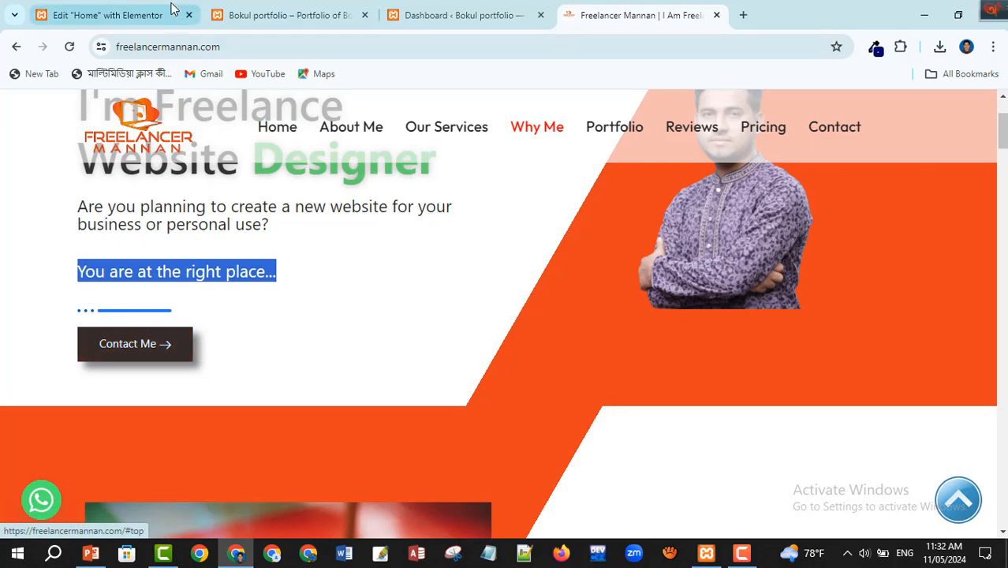
{"action": "left_click", "coordinate": [126, 15]}
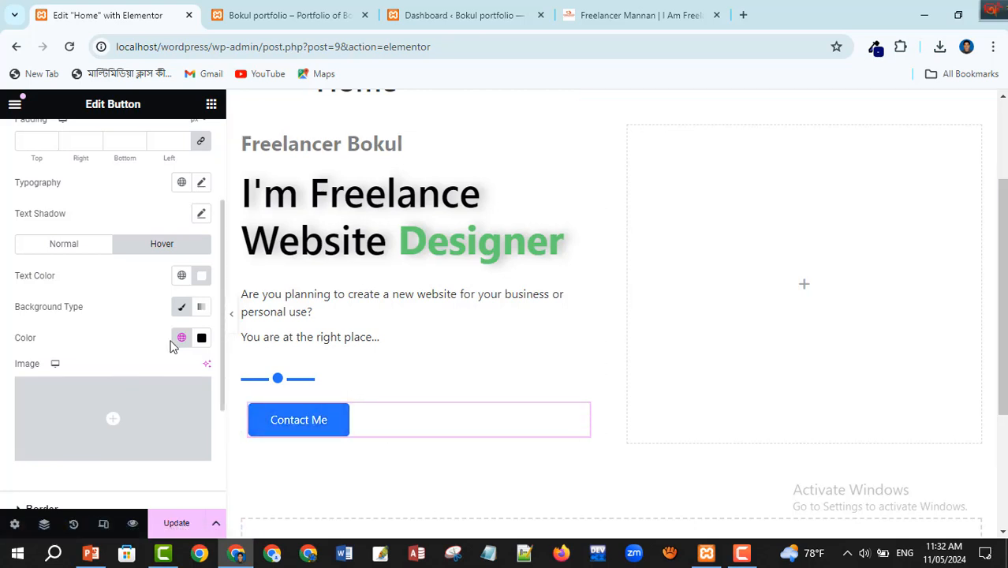
{"action": "mouse_move", "coordinate": [142, 434]}
{"action": "left_click", "coordinate": [201, 339]}
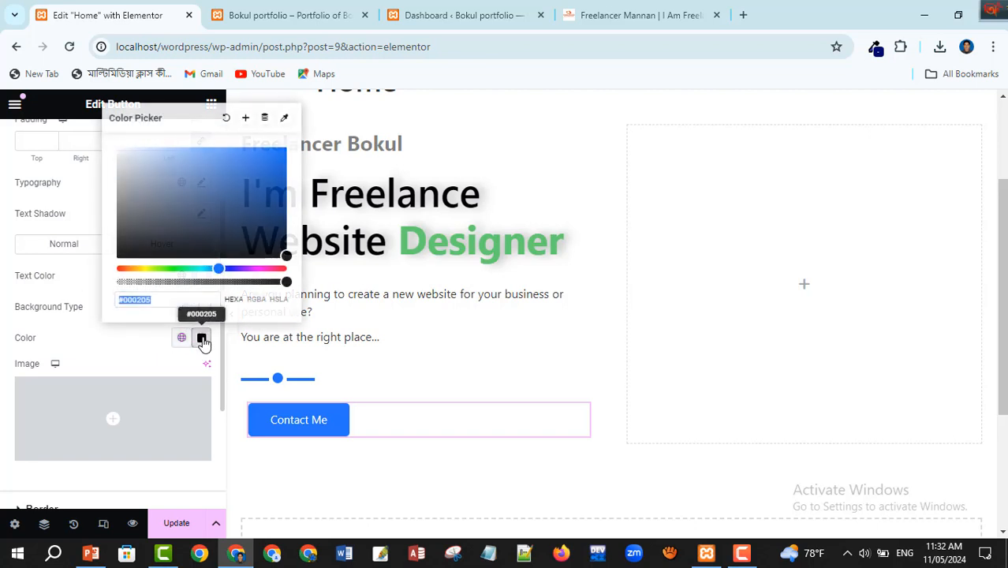
{"action": "left_click", "coordinate": [182, 338]}
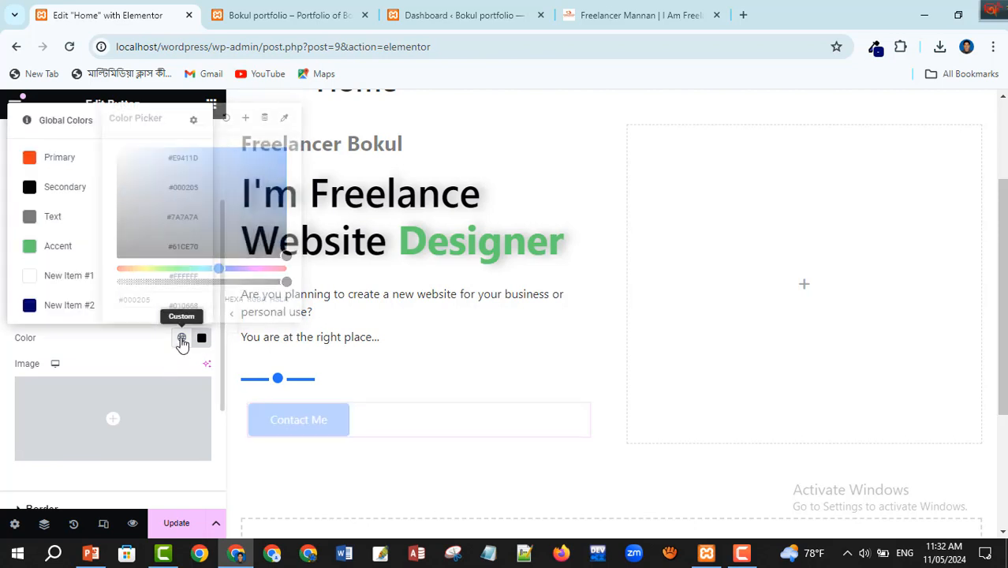
{"action": "left_click", "coordinate": [30, 160]}
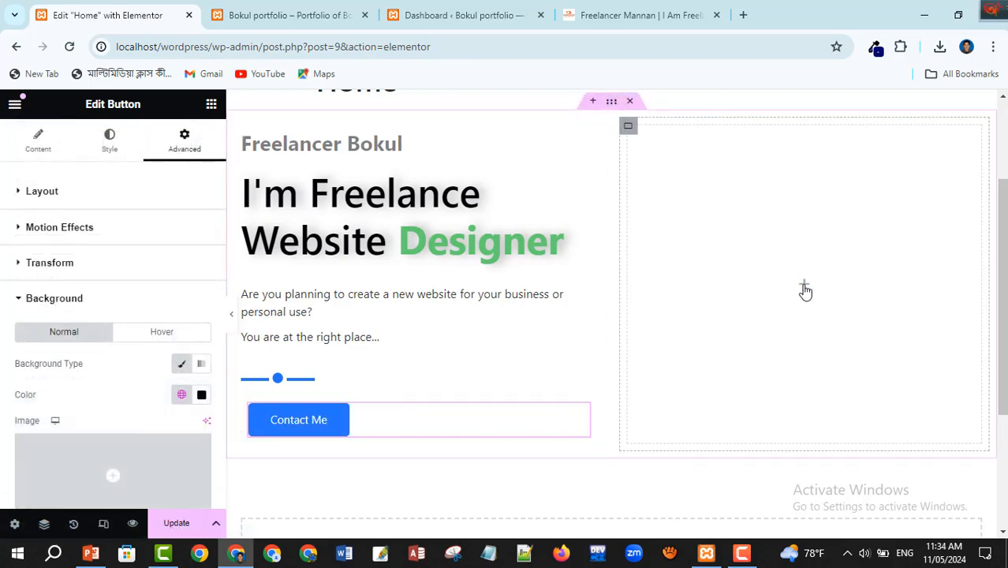
Add an Image widget to the hero section's empty second column
{"action": "left_click", "coordinate": [804, 288]}
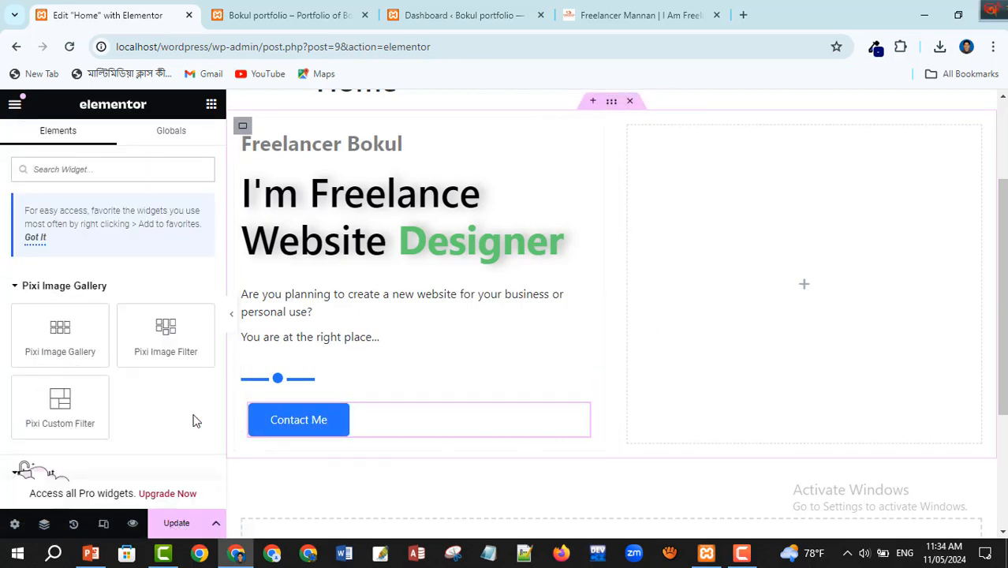
{"action": "scroll", "coordinate": [171, 389], "scroll_direction": "down", "scroll_amount": 1}
{"action": "scroll", "coordinate": [169, 387], "scroll_direction": "down", "scroll_amount": 1}
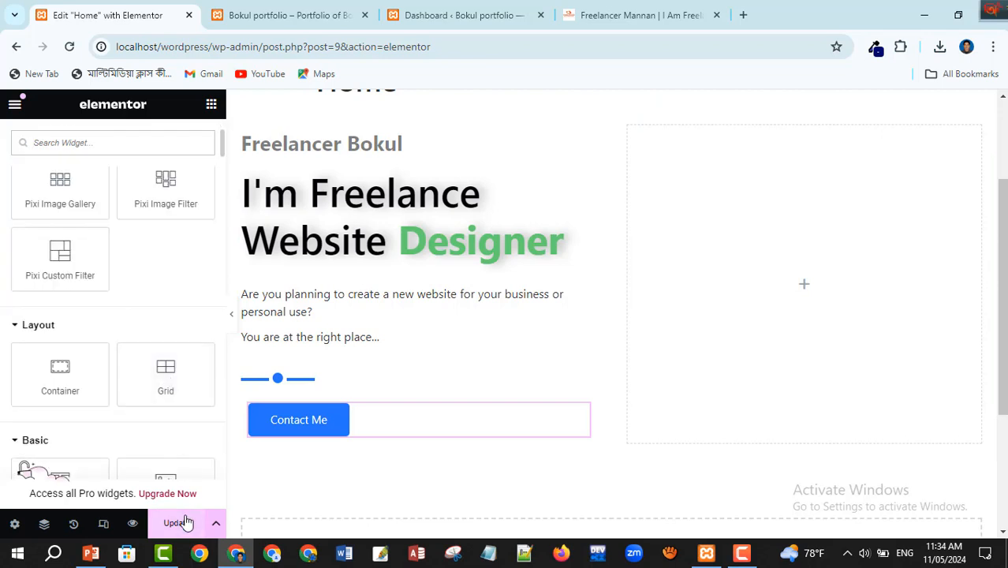
{"action": "scroll", "coordinate": [160, 377], "scroll_direction": "down", "scroll_amount": 1}
{"action": "left_click_drag", "start_coordinate": [166, 414], "coordinate": [794, 277]}
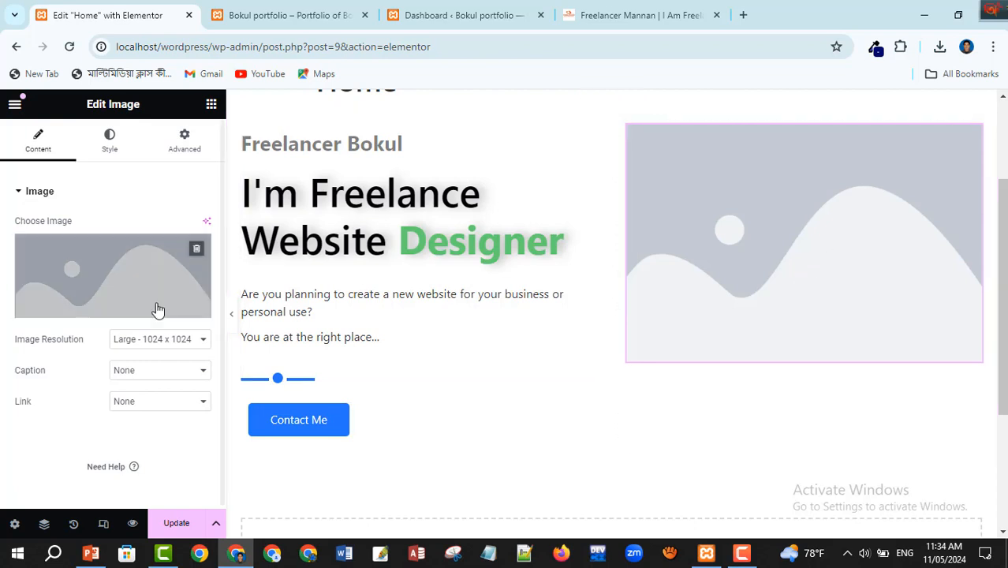
Upload the background-removed portrait PNG from the Portfolio Website24 folder and select it as the Image widget's picture
{"action": "left_click", "coordinate": [117, 282]}
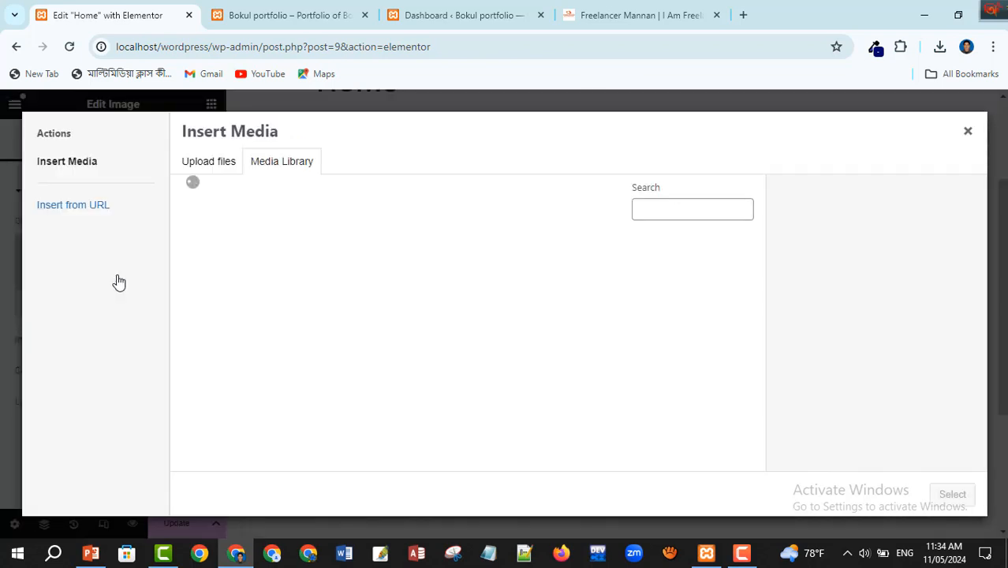
{"action": "left_click", "coordinate": [195, 164]}
{"action": "left_click", "coordinate": [572, 332]}
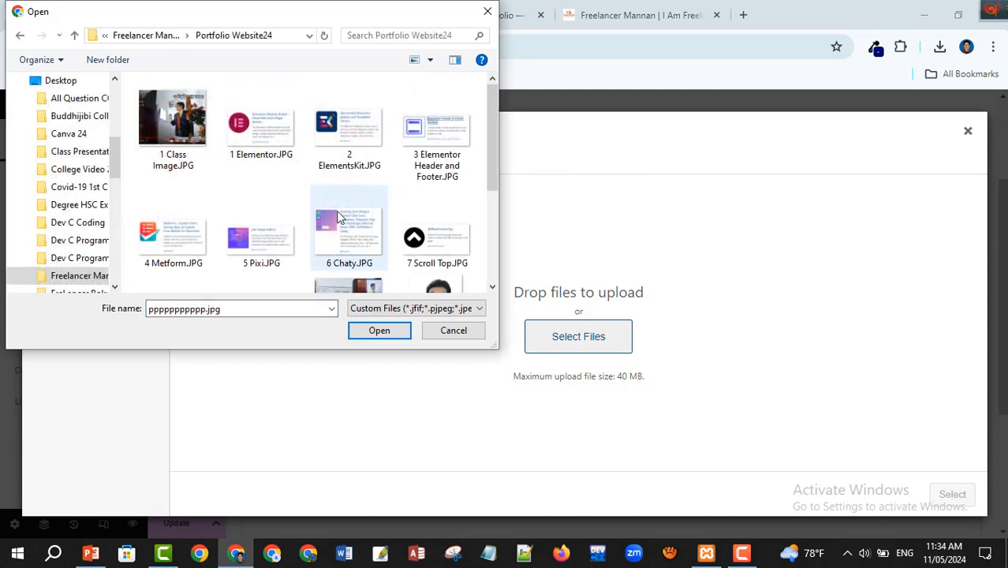
{"action": "left_click", "coordinate": [453, 137]}
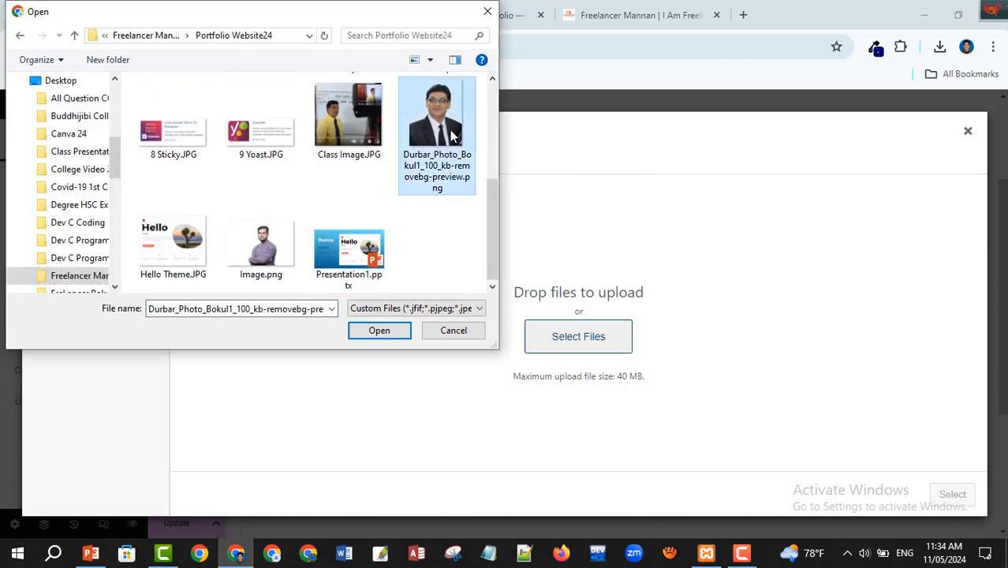
{"action": "left_click", "coordinate": [377, 331]}
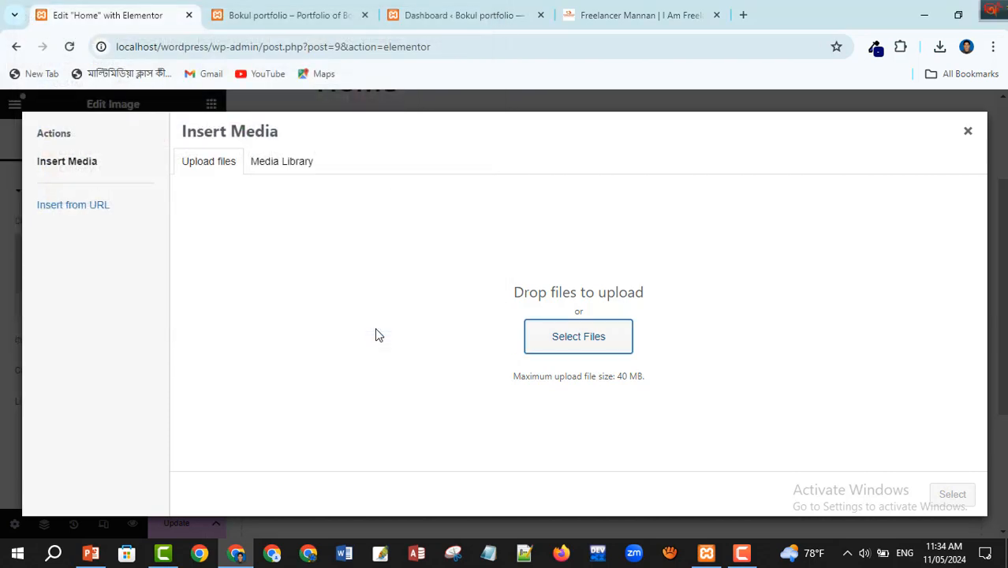
{"action": "left_click", "coordinate": [952, 494]}
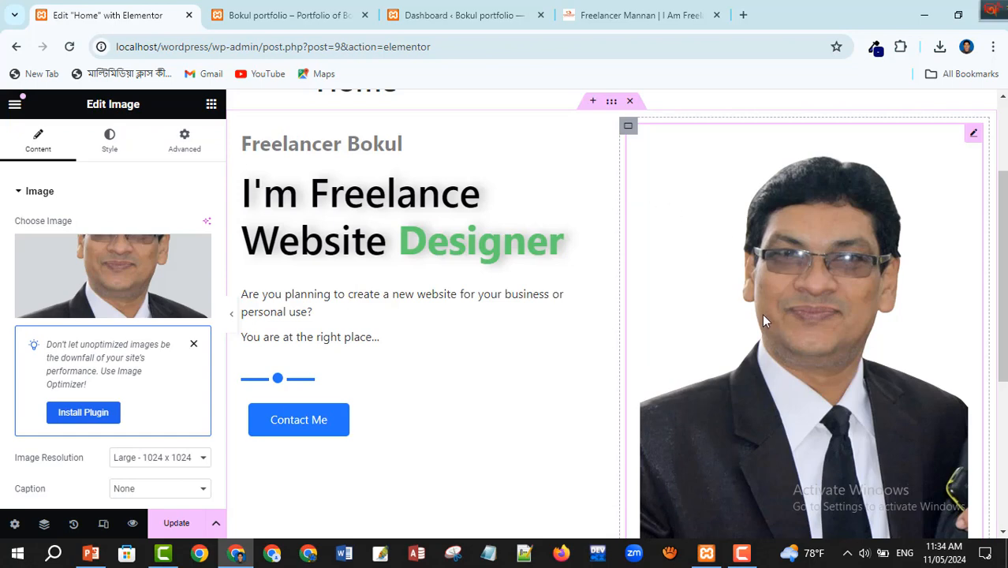
Give the hero container a Gradient background with the global New Item #1 color as its first color
{"action": "scroll", "coordinate": [755, 306], "scroll_direction": "down", "scroll_amount": 1}
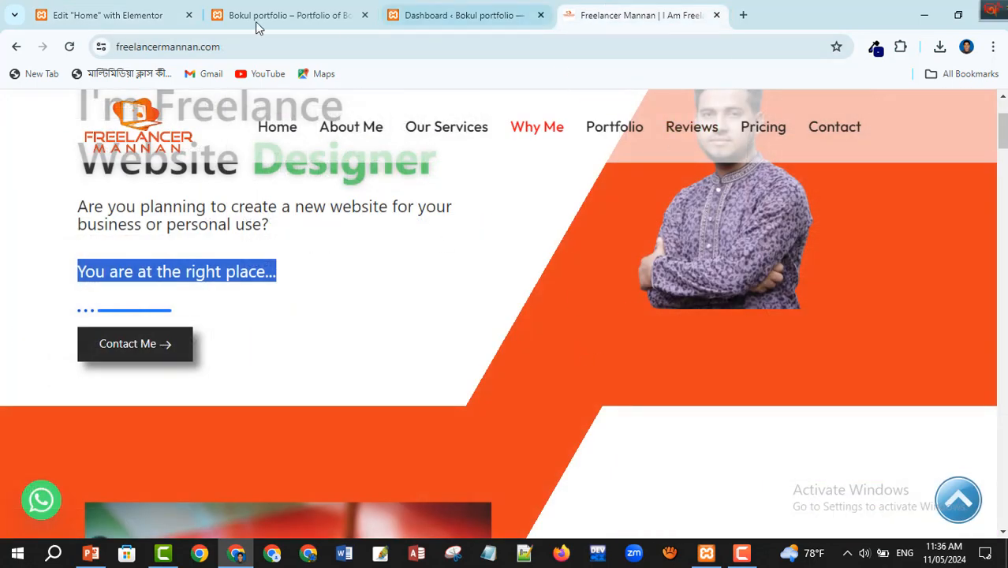
{"action": "left_click", "coordinate": [140, 15]}
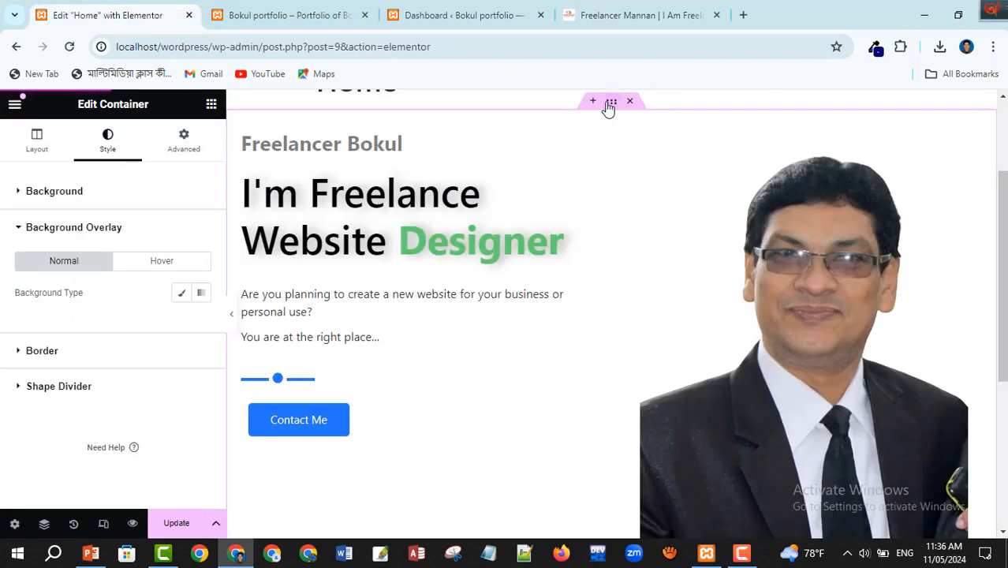
{"action": "left_click", "coordinate": [106, 139]}
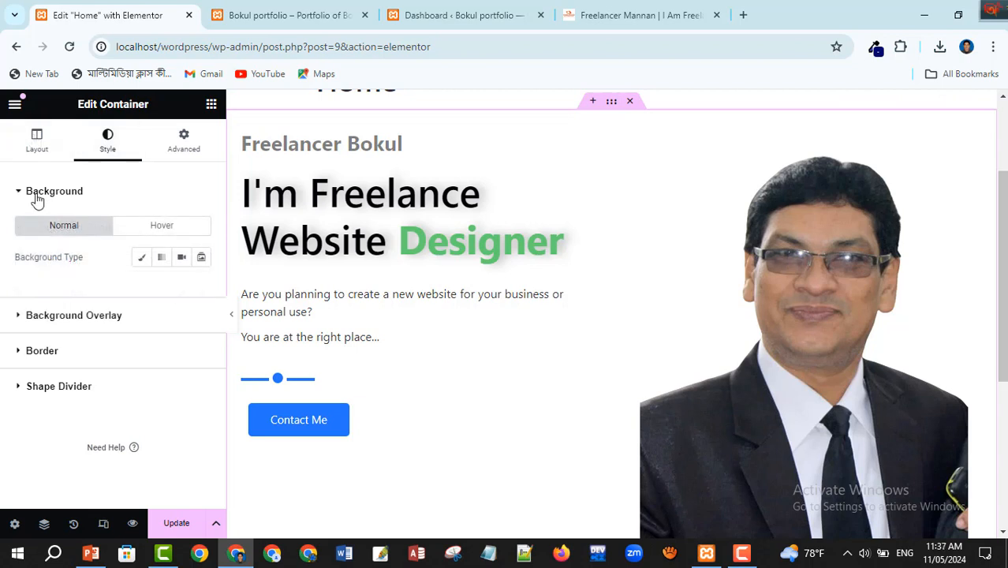
{"action": "left_click", "coordinate": [161, 258]}
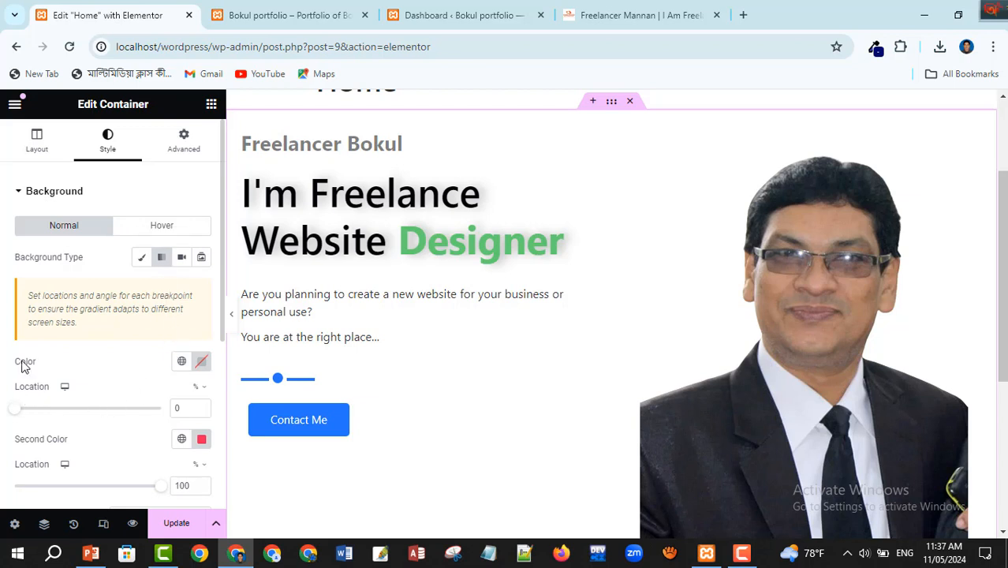
{"action": "left_click", "coordinate": [181, 361]}
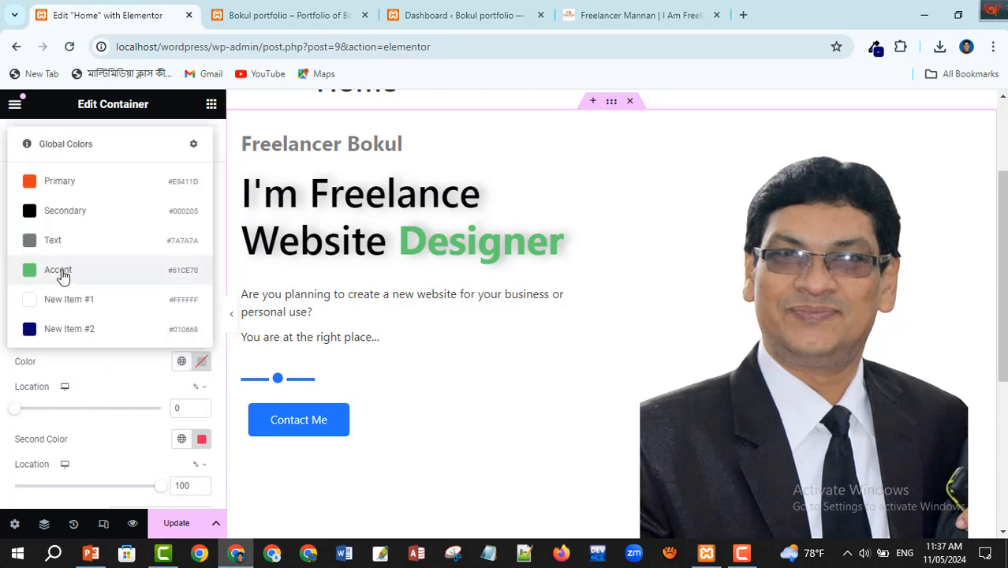
{"action": "left_click", "coordinate": [49, 298]}
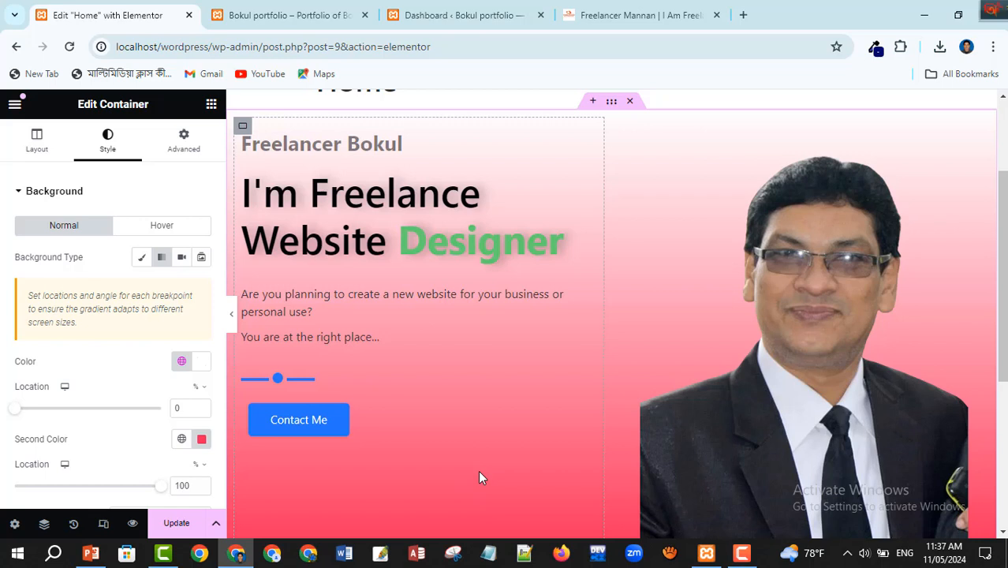
Try the global Primary color as the hero gradient's second color, and set it to the global Accent color instead
{"action": "left_click", "coordinate": [182, 438]}
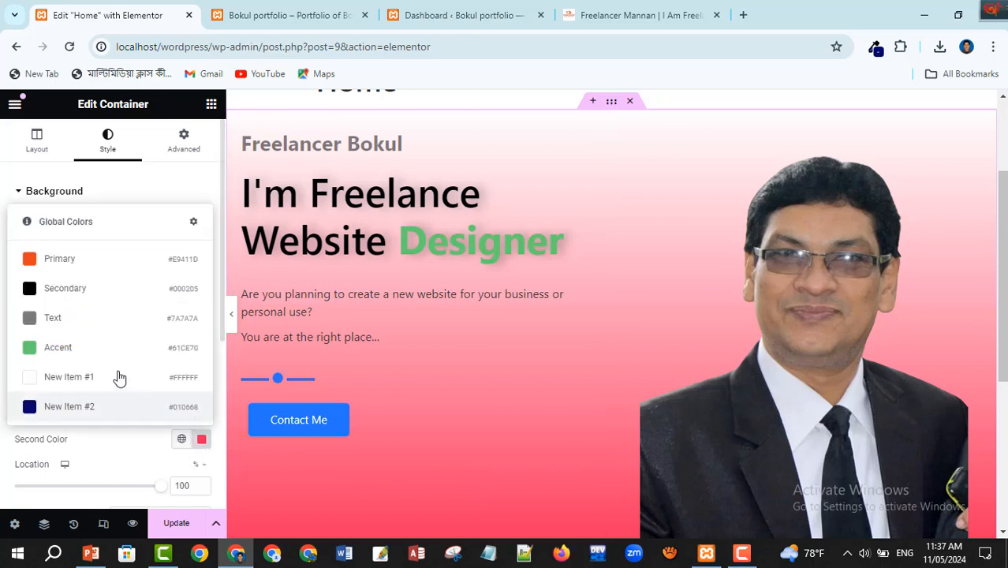
{"action": "left_click", "coordinate": [46, 260]}
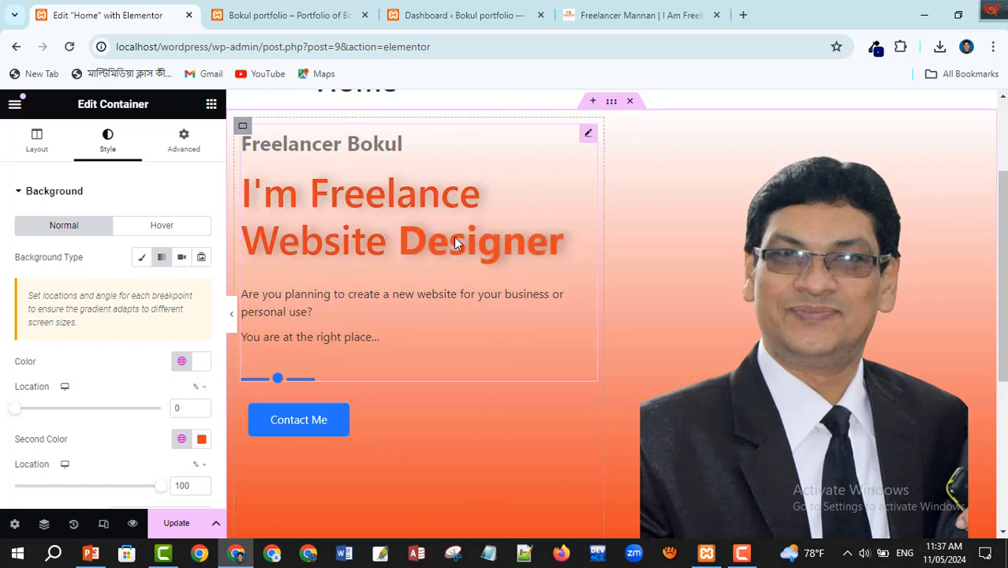
{"action": "left_click", "coordinate": [199, 440]}
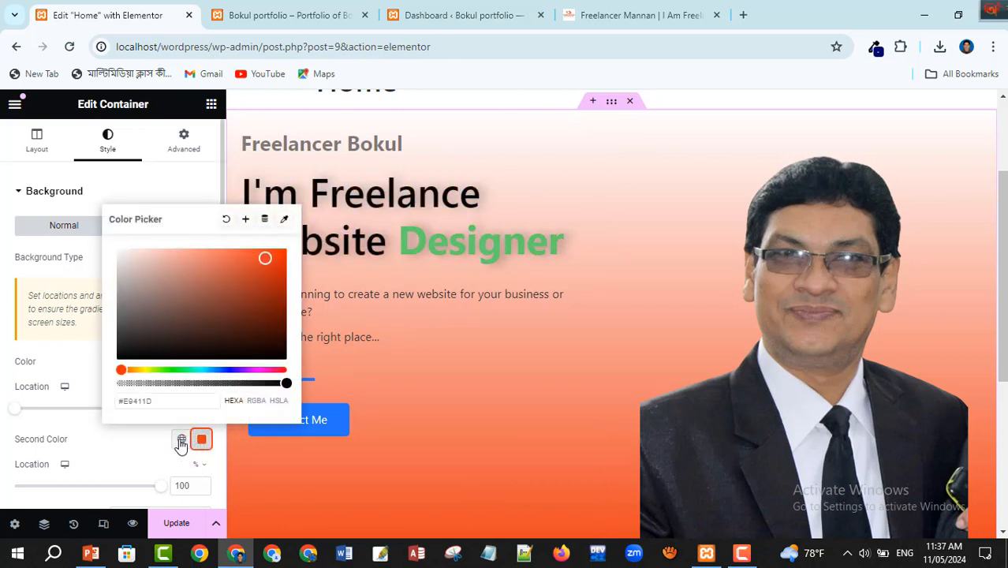
{"action": "left_click", "coordinate": [181, 440]}
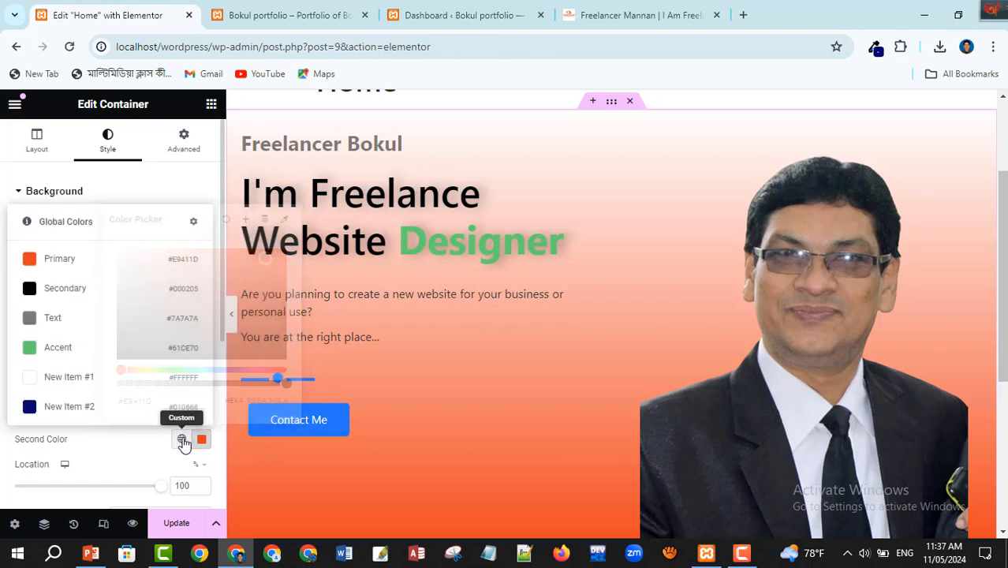
{"action": "left_click", "coordinate": [32, 350]}
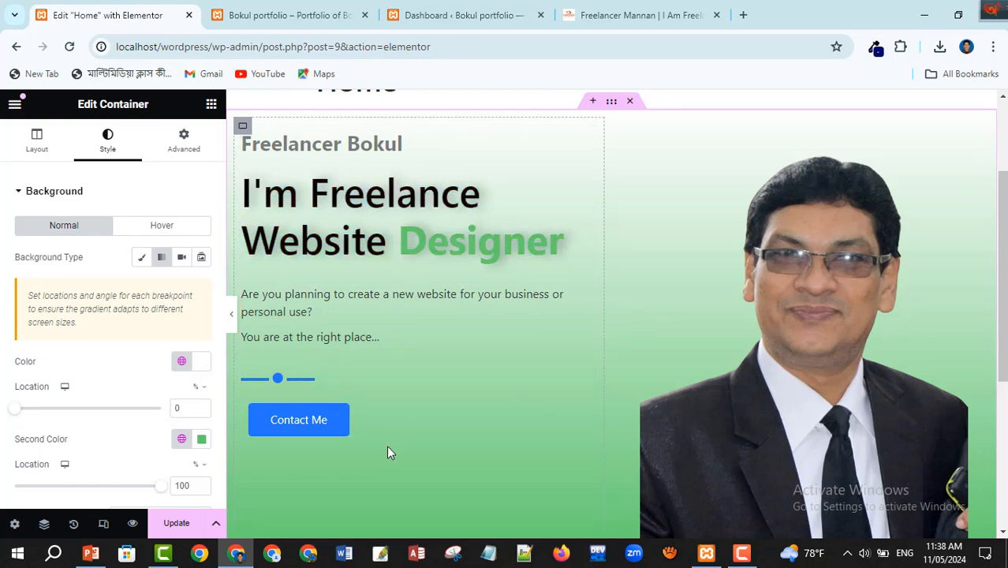
{"action": "scroll", "coordinate": [521, 422], "scroll_direction": "down", "scroll_amount": 1}
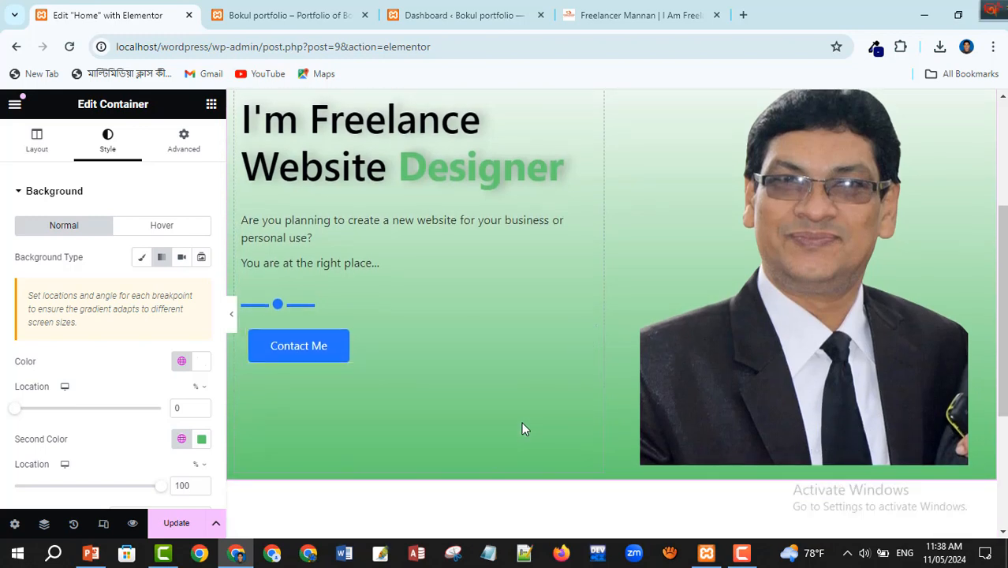
Check the reference hero's diagonal split, and set the gradient's color locations to 50 and 51 and its angle to 124 degrees
{"action": "left_click", "coordinate": [654, 18]}
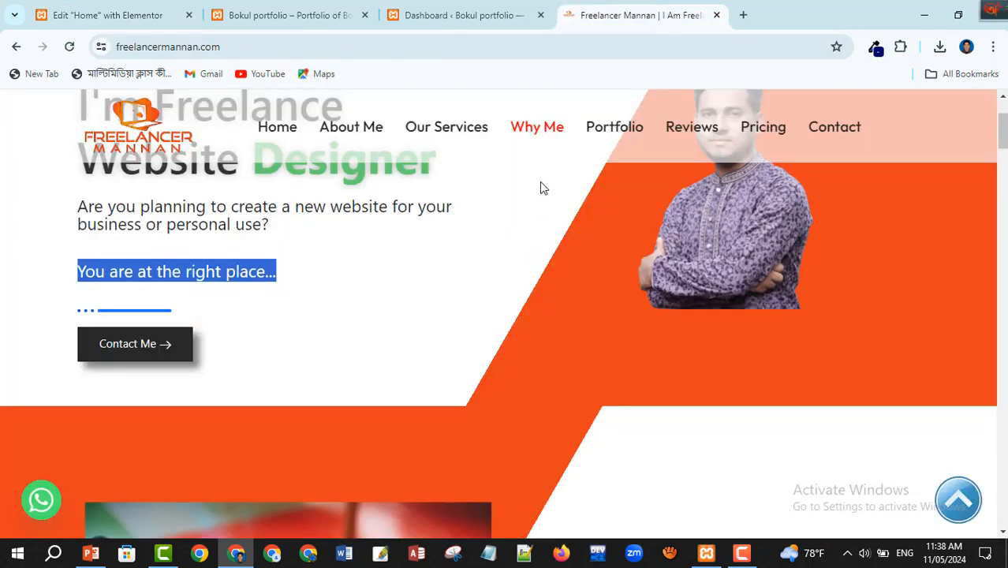
{"action": "left_click", "coordinate": [146, 15]}
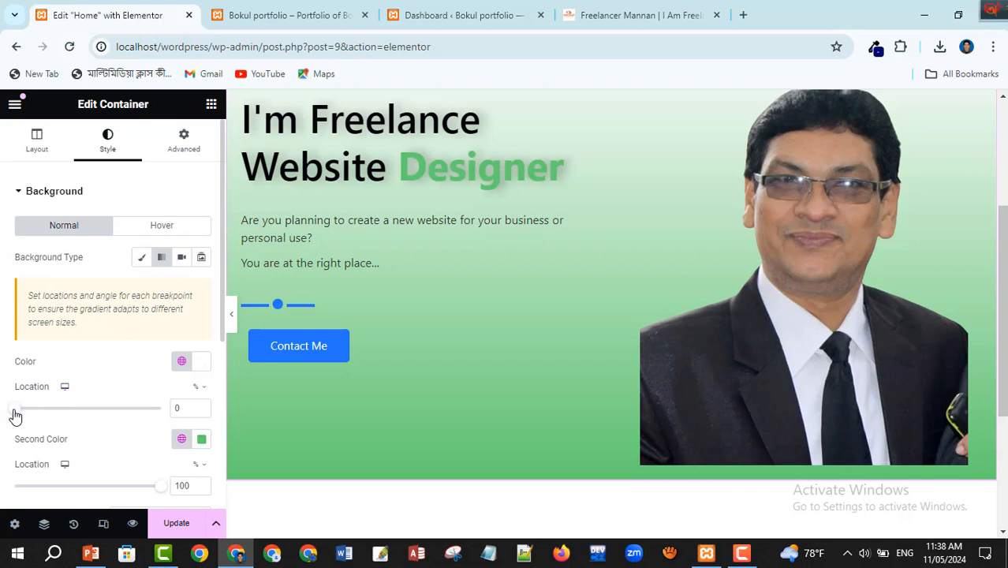
{"action": "scroll", "coordinate": [85, 418], "scroll_direction": "down", "scroll_amount": 3}
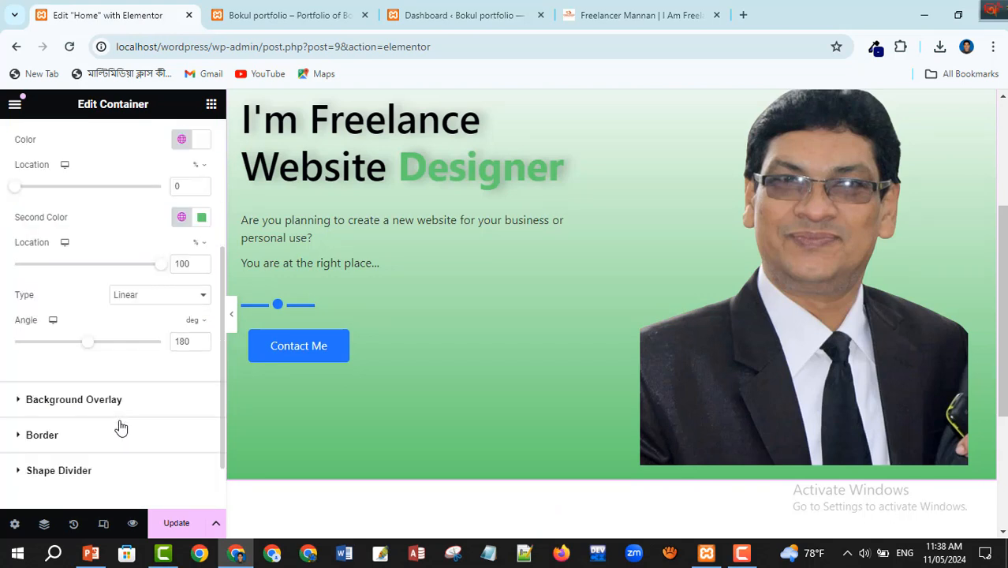
{"action": "scroll", "coordinate": [80, 311], "scroll_direction": "up", "scroll_amount": 1}
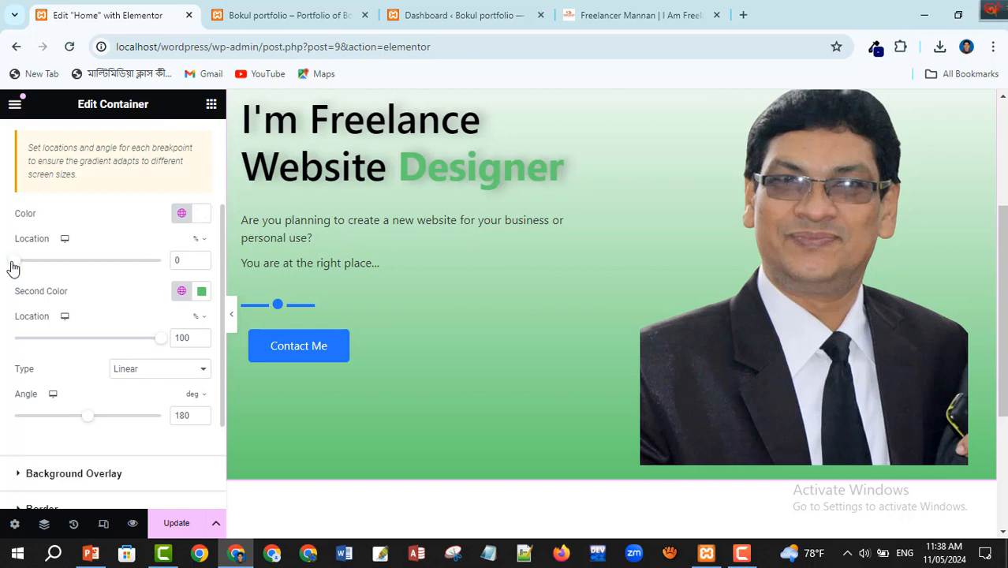
{"action": "left_click_drag", "start_coordinate": [13, 265], "coordinate": [85, 269]}
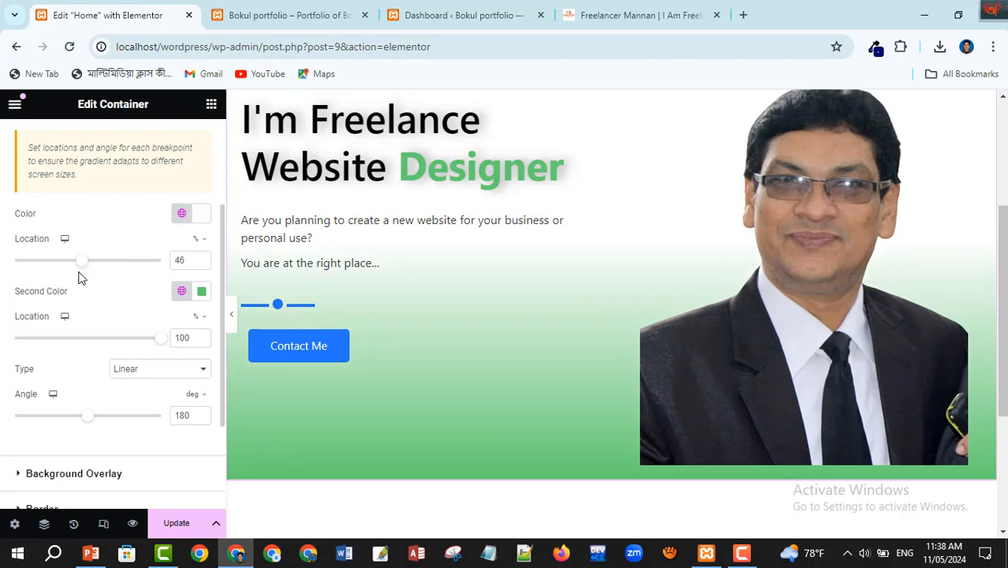
{"action": "left_click_drag", "start_coordinate": [156, 339], "coordinate": [87, 332]}
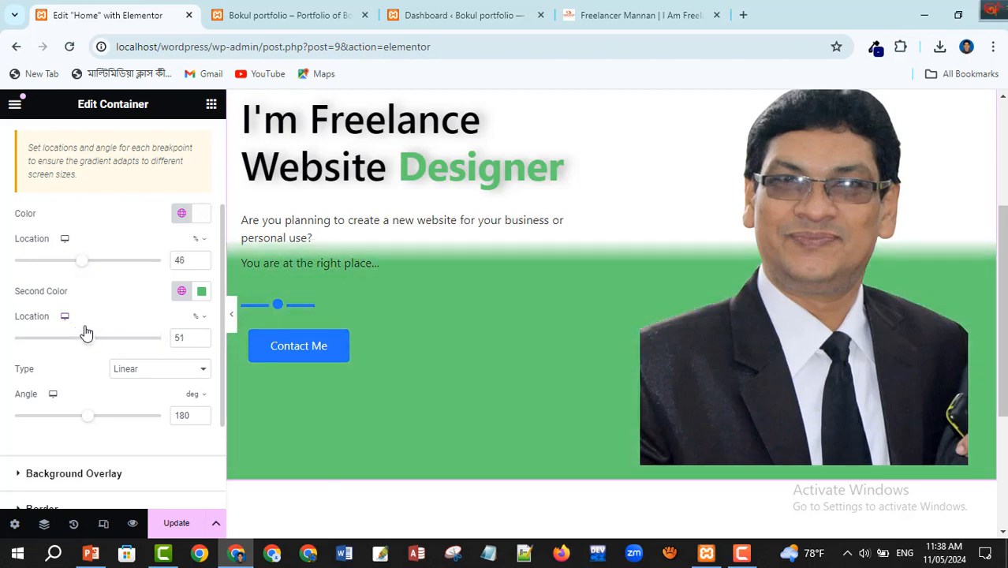
{"action": "left_click_drag", "start_coordinate": [83, 266], "coordinate": [88, 266]}
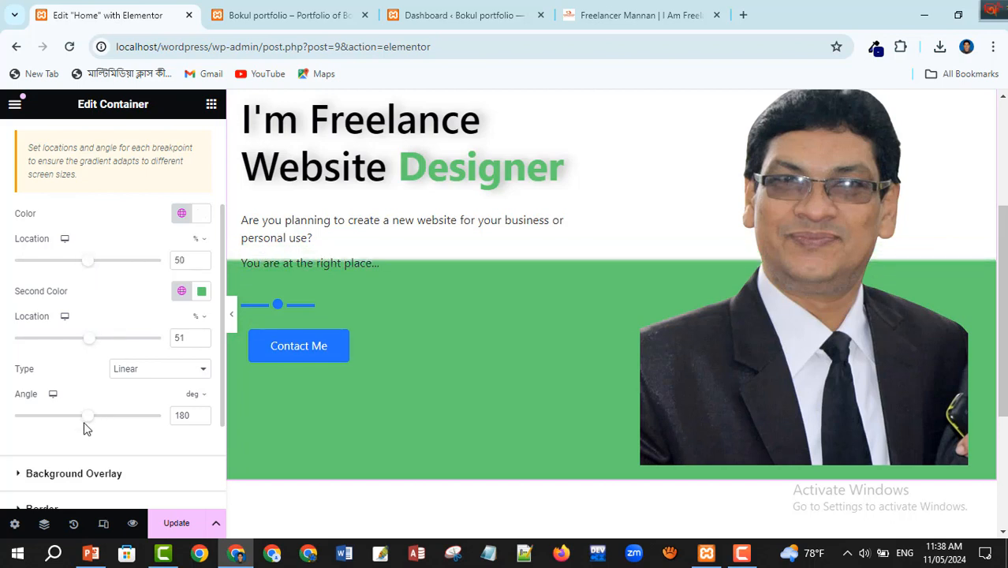
{"action": "left_click_drag", "start_coordinate": [88, 419], "coordinate": [66, 411]}
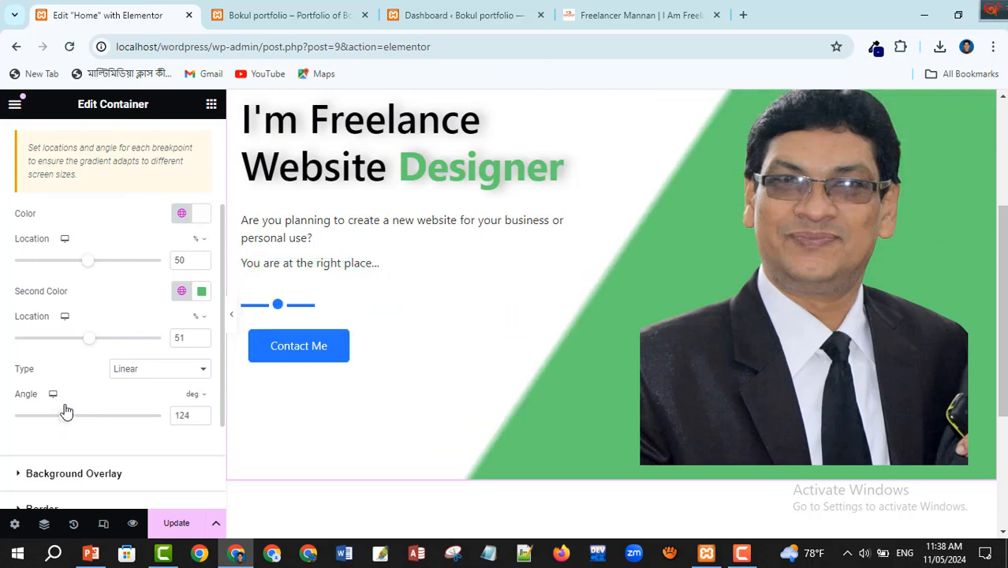
Fine-tune the hero gradient to color locations 52 and 50 and an angle of 115 degrees, and compare it with the reference site
{"action": "left_click_drag", "start_coordinate": [95, 344], "coordinate": [101, 341]}
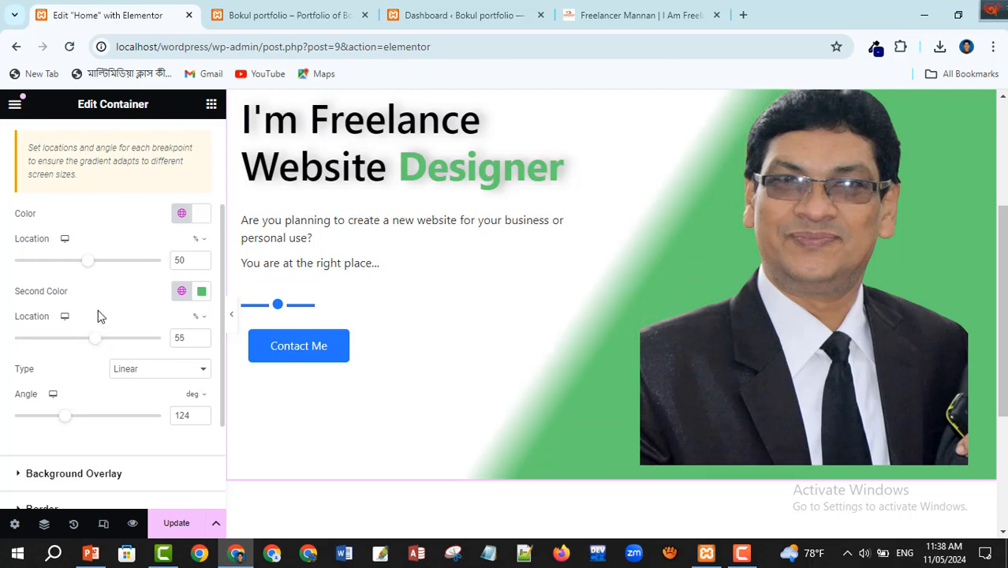
{"action": "left_click_drag", "start_coordinate": [92, 271], "coordinate": [96, 269]}
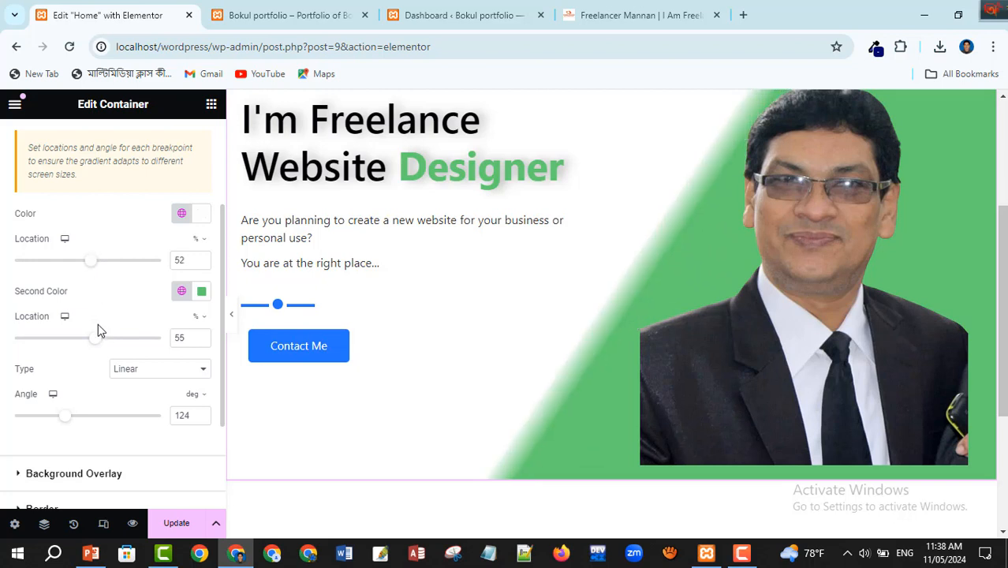
{"action": "left_click_drag", "start_coordinate": [96, 336], "coordinate": [88, 340]}
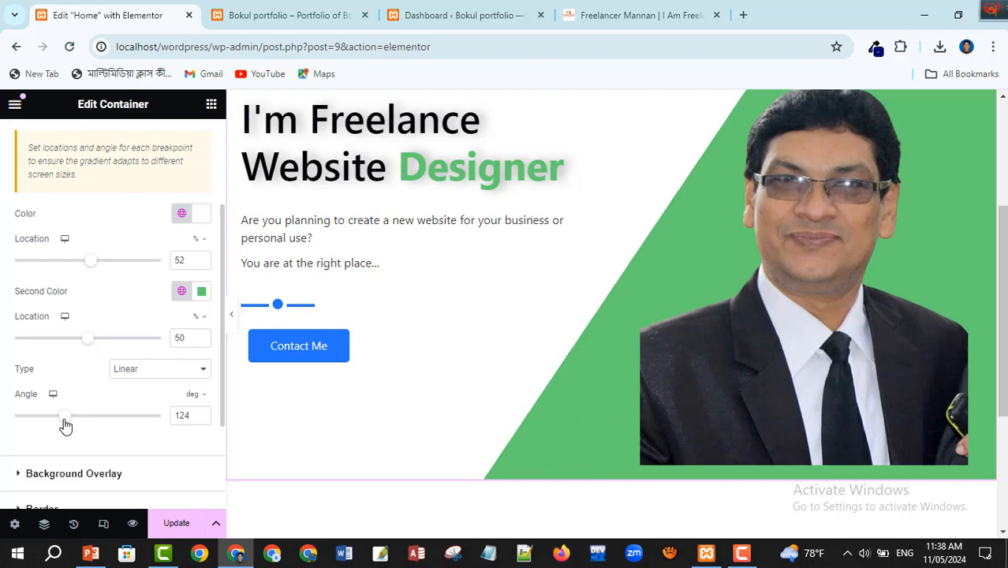
{"action": "left_click_drag", "start_coordinate": [66, 425], "coordinate": [61, 426]}
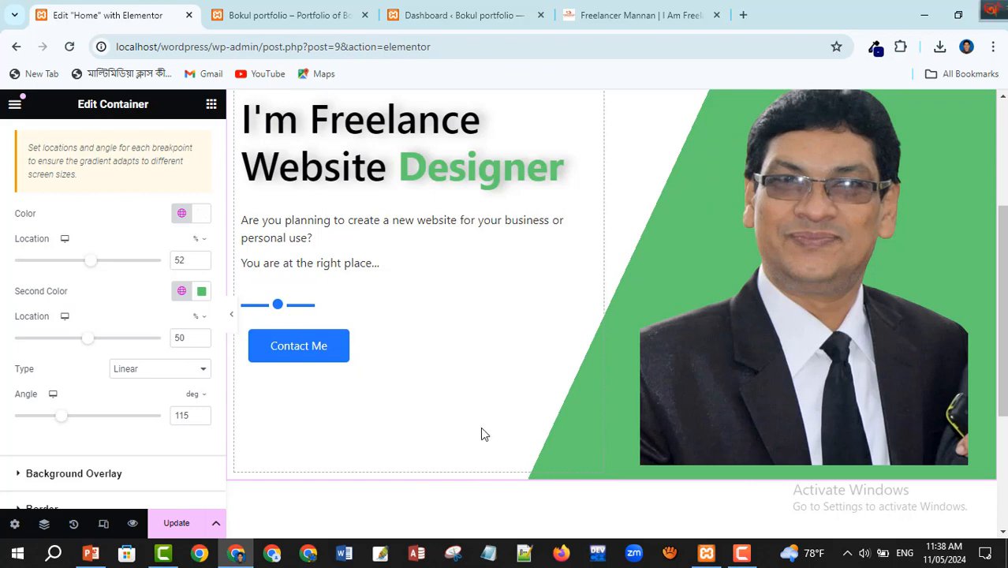
{"action": "left_click", "coordinate": [628, 16]}
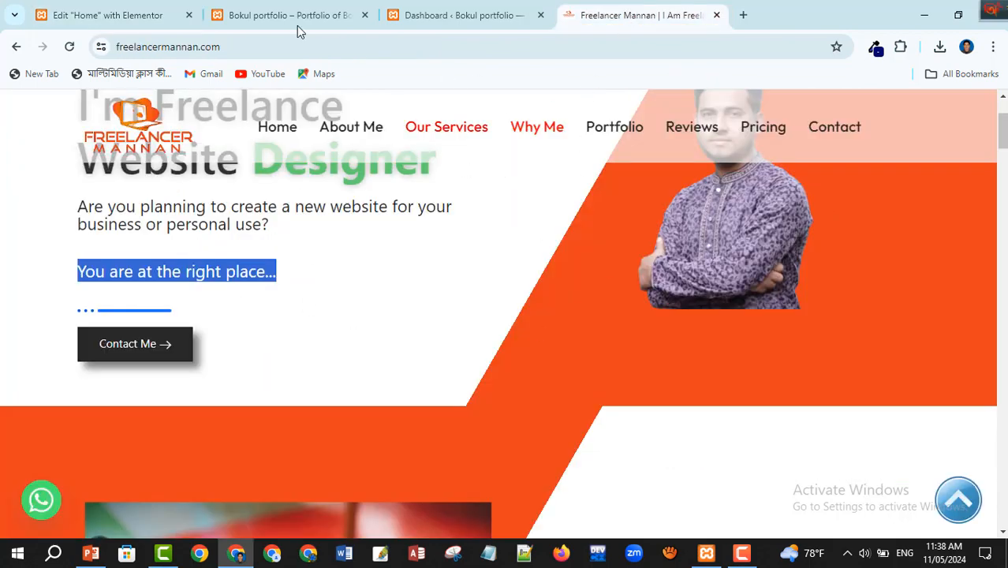
{"action": "left_click", "coordinate": [151, 15]}
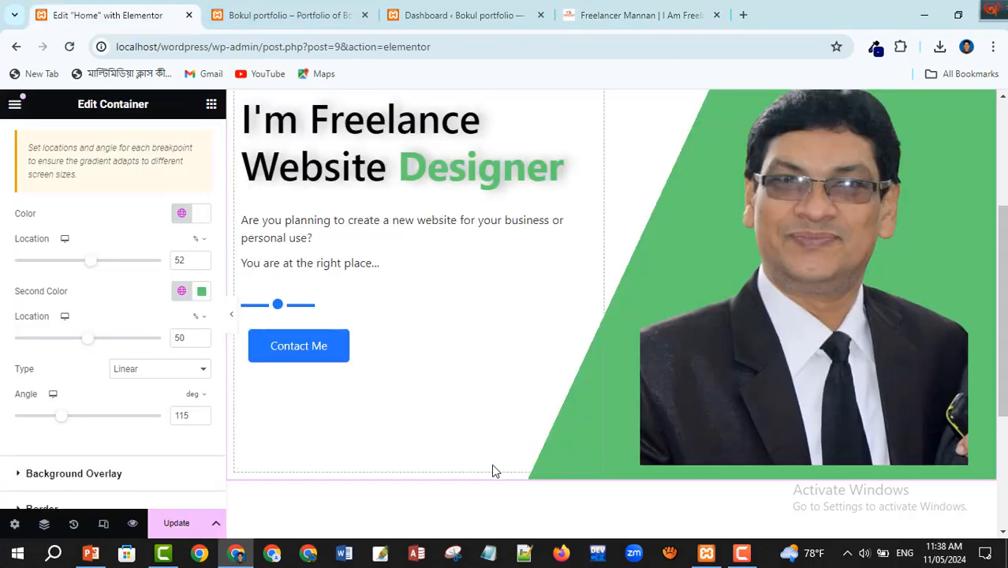
Add a Flexbox container with the single row-direction structure below the hero section
{"action": "scroll", "coordinate": [493, 469], "scroll_direction": "down", "scroll_amount": 2}
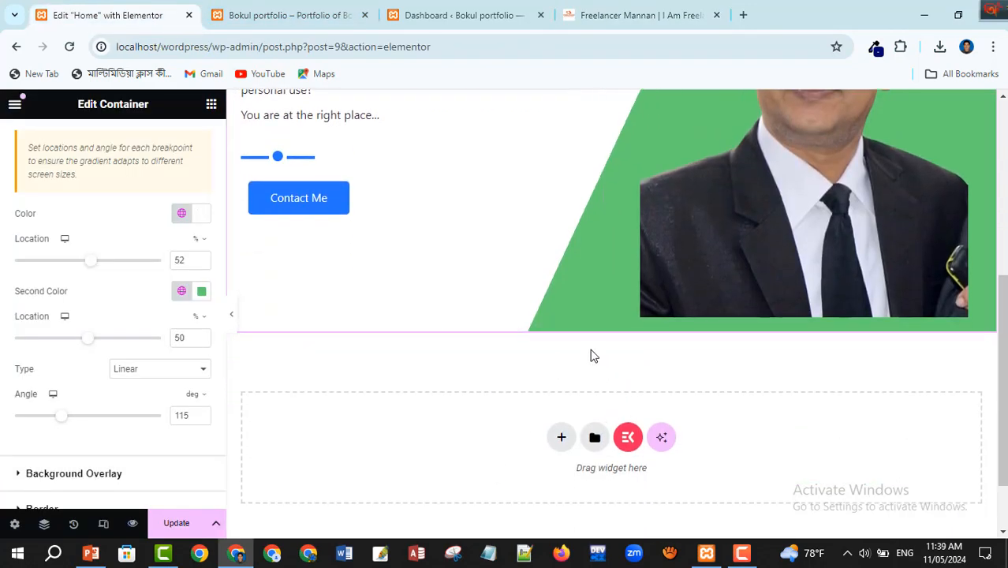
{"action": "left_click", "coordinate": [559, 438]}
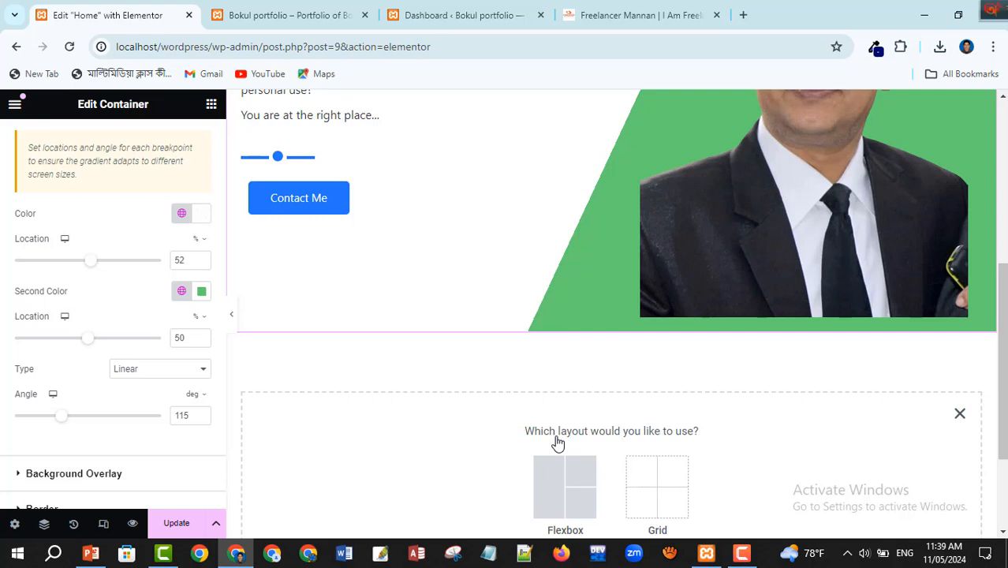
{"action": "left_click", "coordinate": [561, 486]}
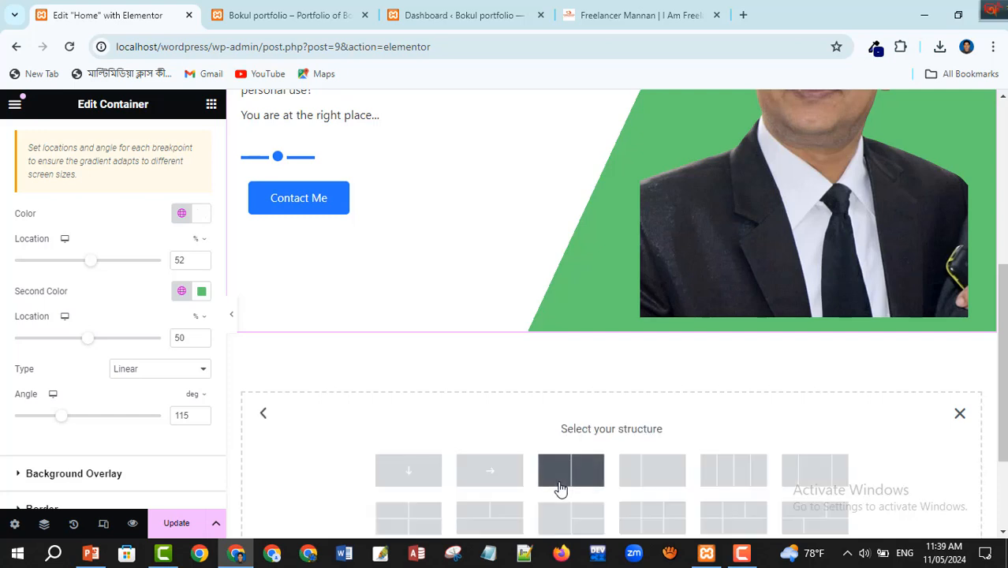
{"action": "left_click", "coordinate": [484, 469]}
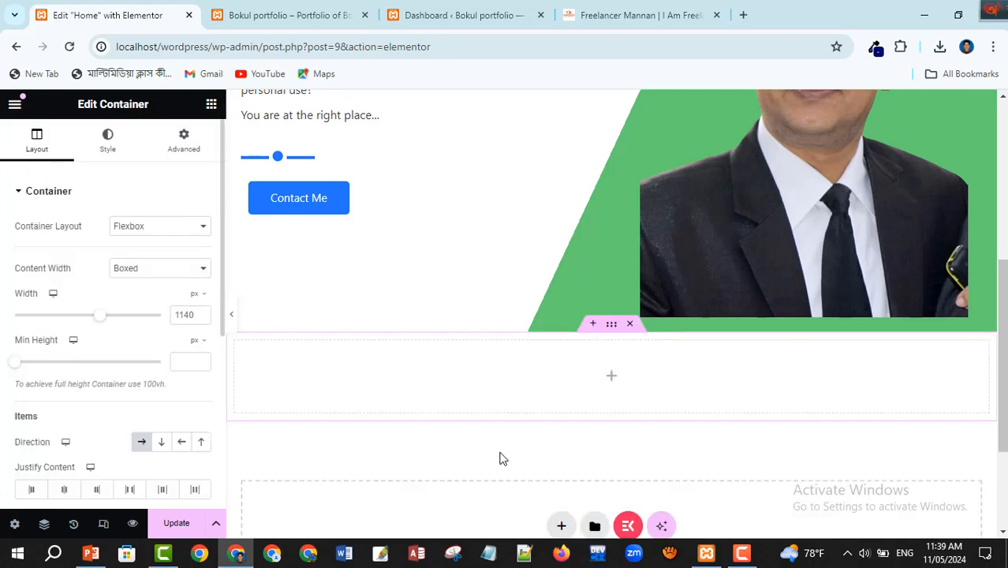
Place a nested Container inside the new row container and duplicate it to form two side-by-side columns
{"action": "left_click", "coordinate": [609, 380]}
{"action": "scroll", "coordinate": [78, 410], "scroll_direction": "down", "scroll_amount": 2}
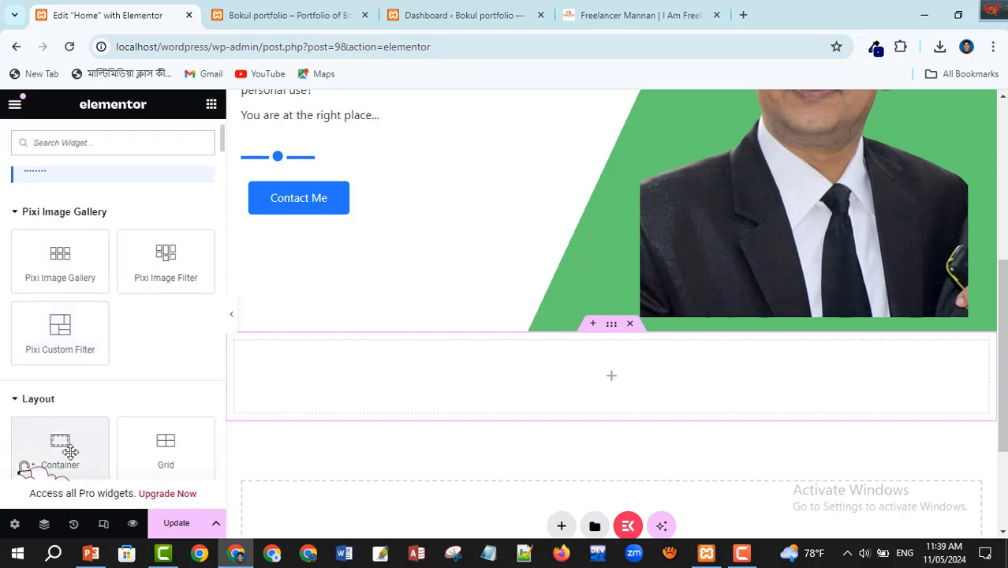
{"action": "left_click_drag", "start_coordinate": [70, 450], "coordinate": [607, 376]}
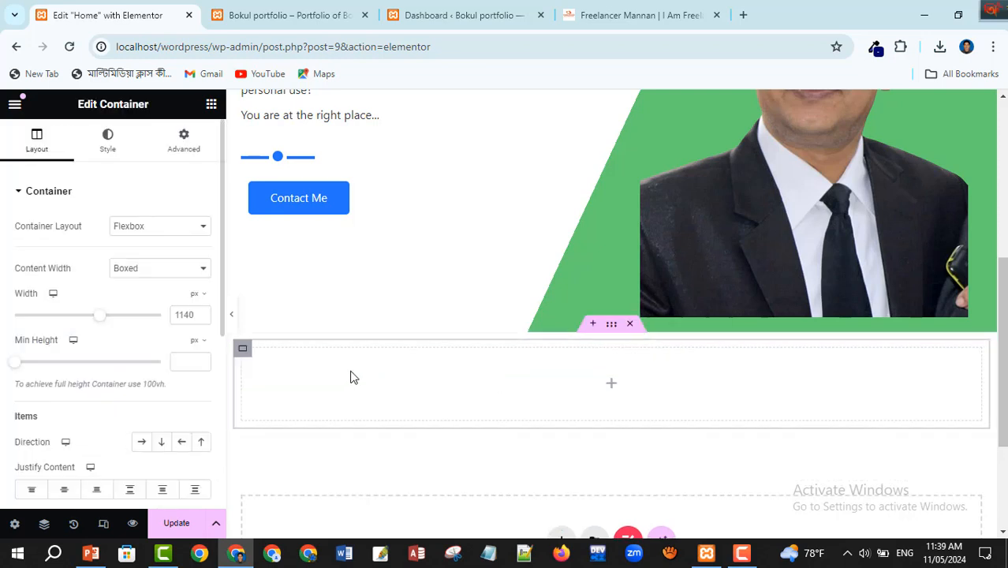
{"action": "right_click", "coordinate": [243, 351]}
{"action": "left_click", "coordinate": [269, 173]}
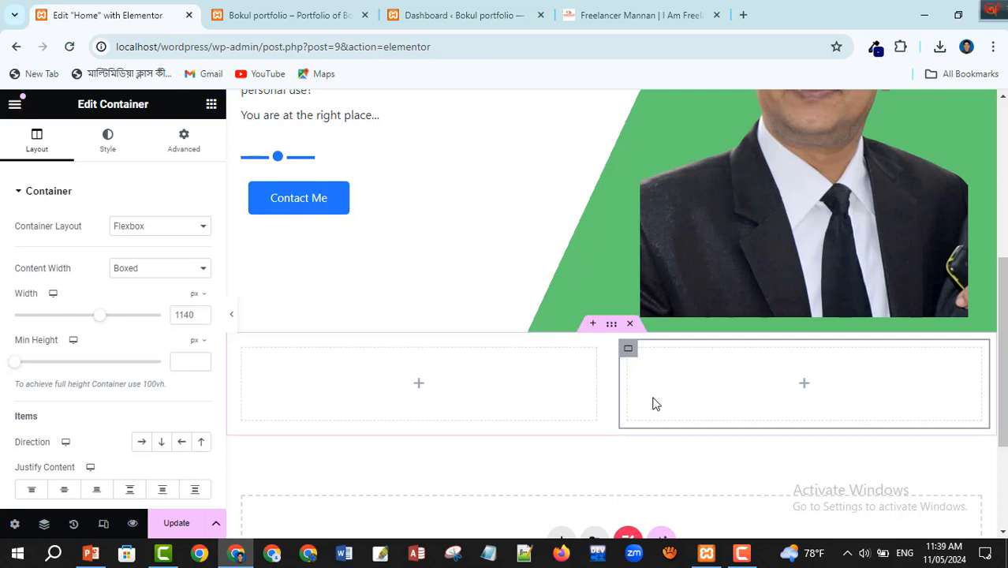
Check the reference section's text column and try nesting a Container inside the empty right column
{"action": "left_click", "coordinate": [804, 386]}
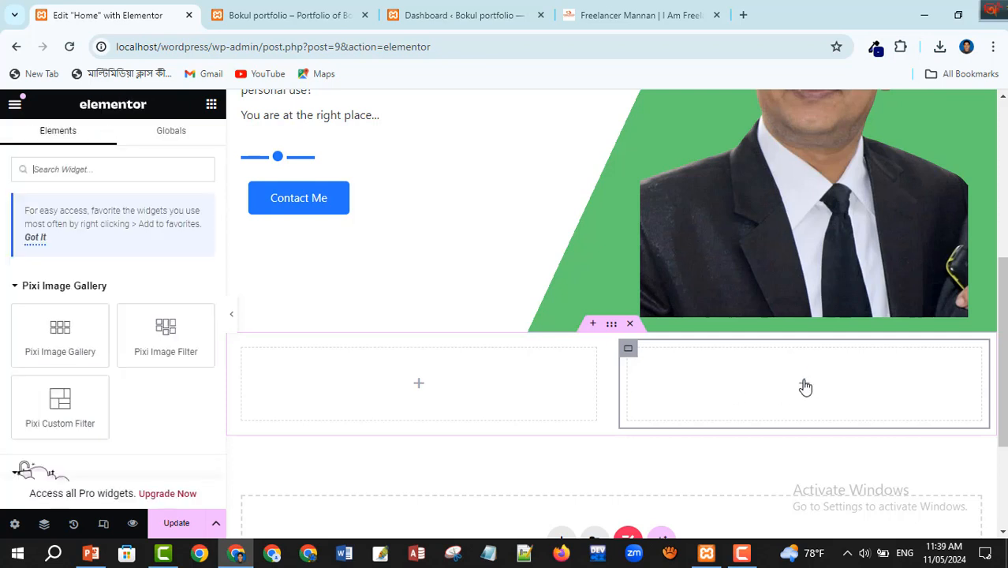
{"action": "left_click", "coordinate": [623, 15]}
{"action": "scroll", "coordinate": [703, 360], "scroll_direction": "down", "scroll_amount": 5}
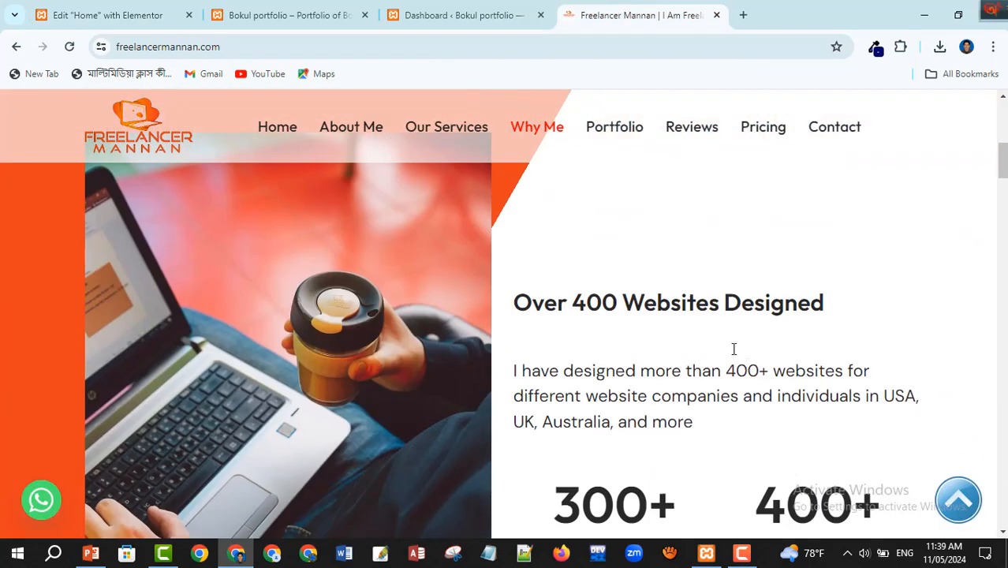
{"action": "left_click", "coordinate": [113, 15]}
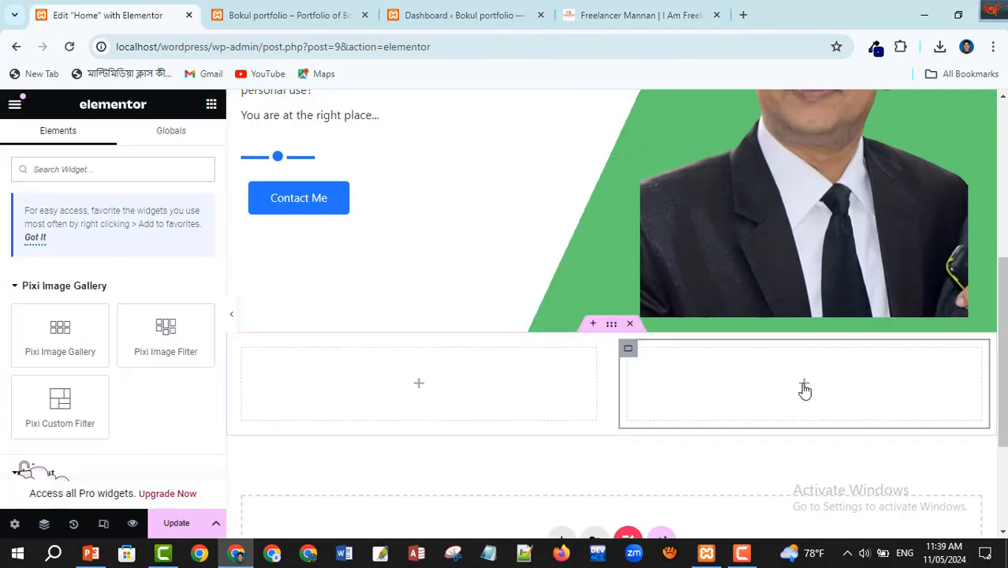
{"action": "scroll", "coordinate": [69, 450], "scroll_direction": "down", "scroll_amount": 1}
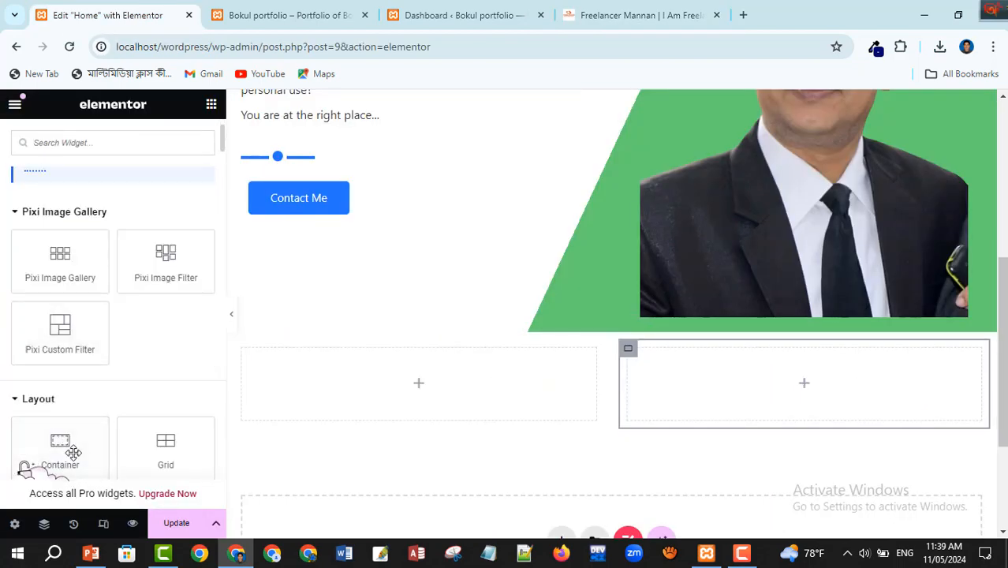
{"action": "left_click_drag", "start_coordinate": [73, 451], "coordinate": [798, 390]}
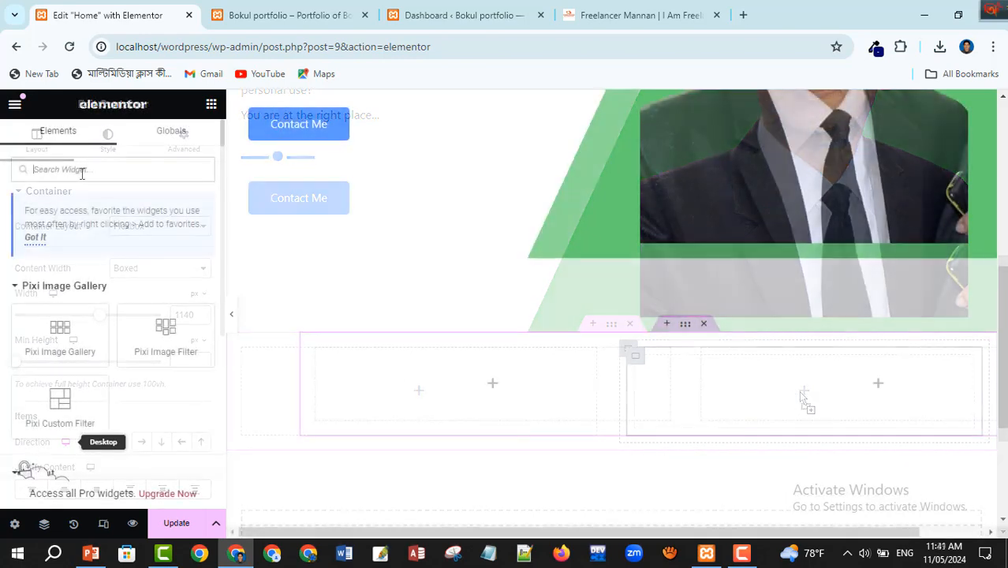
Find the standard Heading widget with the search "head" and place it in the right column
{"action": "left_click", "coordinate": [82, 170]}
{"action": "type", "text": "head"}
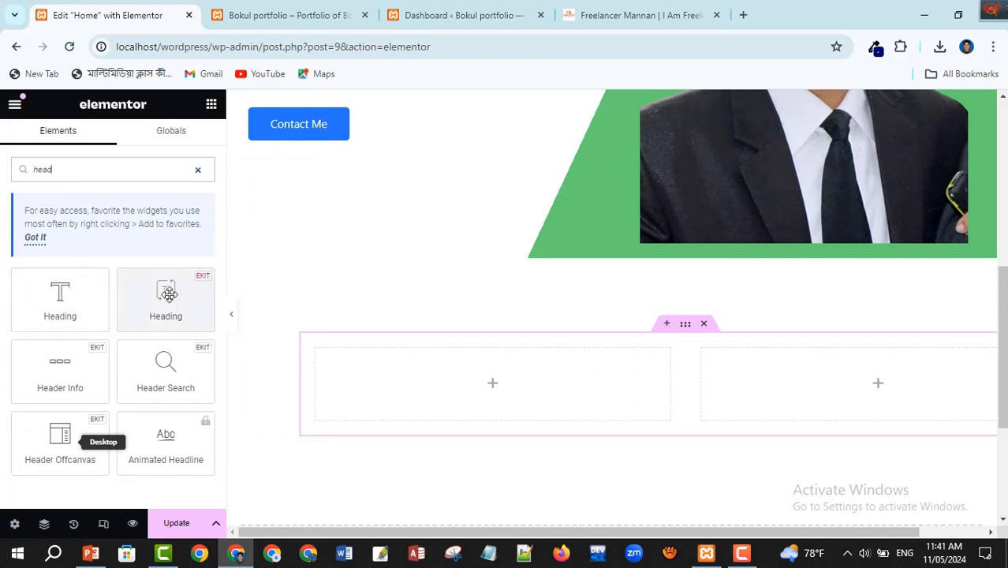
{"action": "left_click_drag", "start_coordinate": [57, 298], "coordinate": [847, 368]}
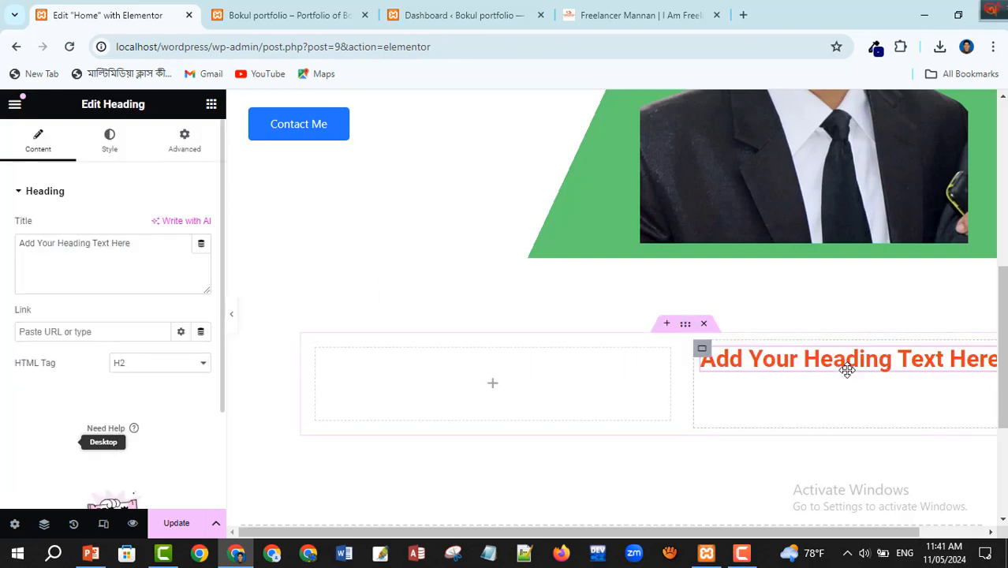
Copy the reference heading "Over 400 Websites Designed" into the new heading and change it to read "Over 300 Websites Designed"
{"action": "left_click", "coordinate": [635, 18]}
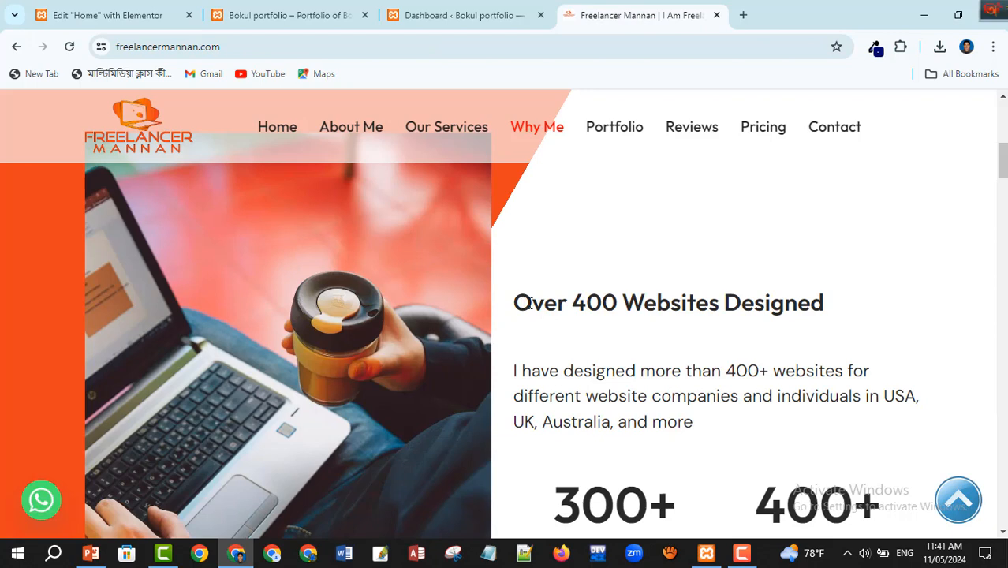
{"action": "left_click_drag", "start_coordinate": [516, 302], "coordinate": [852, 306]}
{"action": "key", "text": "ctrl+c"}
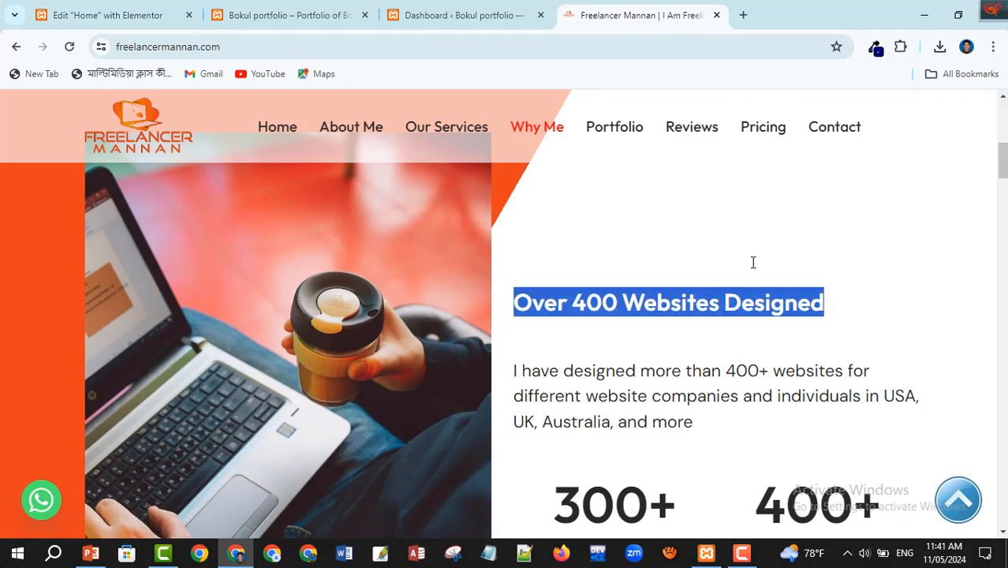
{"action": "left_click", "coordinate": [96, 16]}
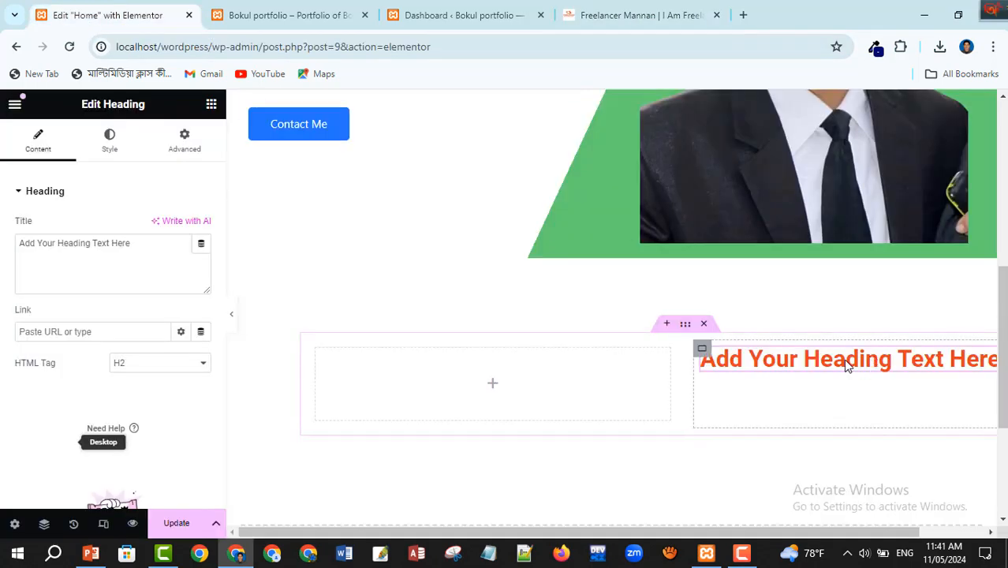
{"action": "key", "text": "ctrl+a"}
{"action": "key", "text": "ctrl+v"}
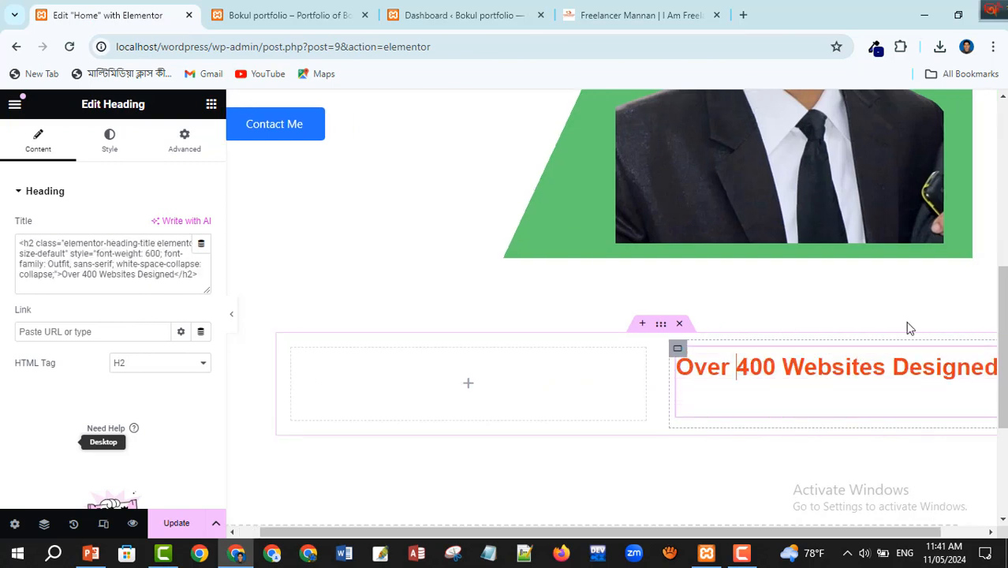
{"action": "key", "text": "Delete"}
{"action": "type", "text": "3"}
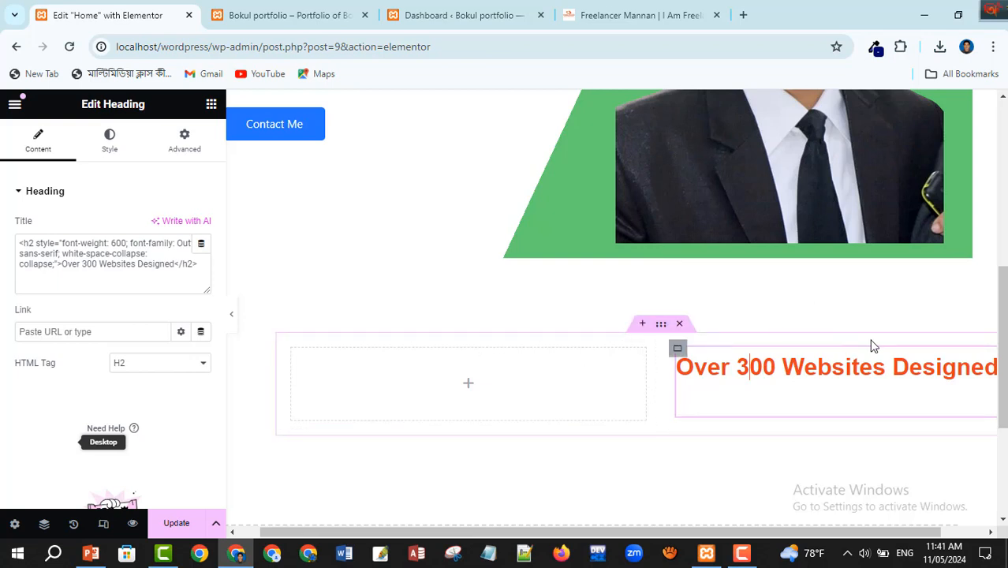
Set the heading's text color to the Secondary global color
{"action": "left_click", "coordinate": [109, 140]}
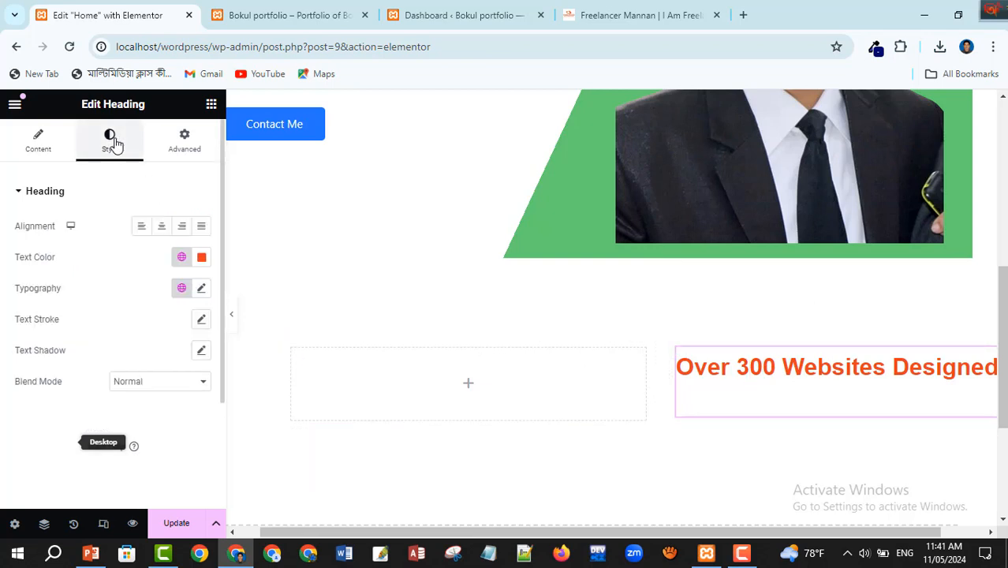
{"action": "left_click", "coordinate": [182, 257]}
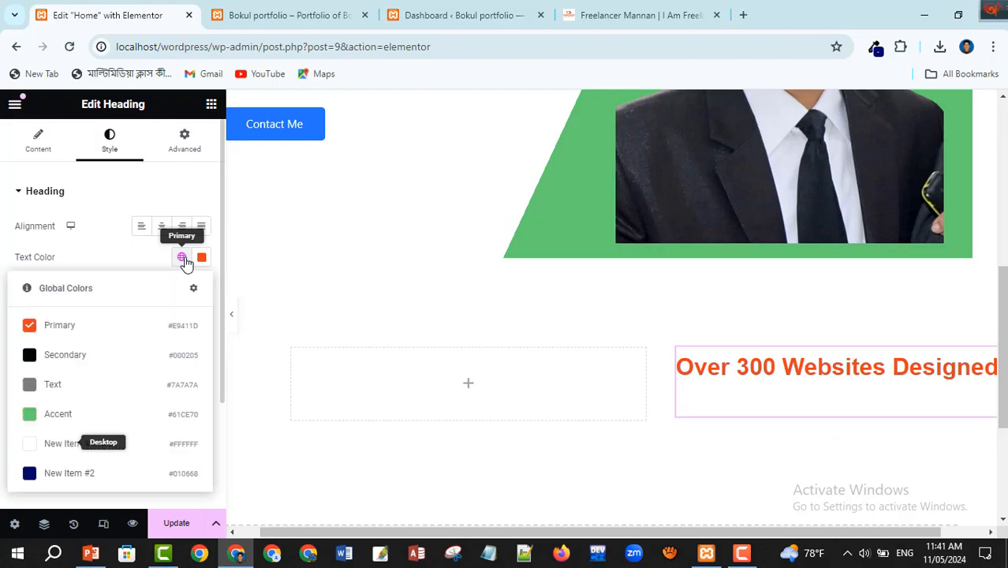
{"action": "left_click", "coordinate": [35, 354]}
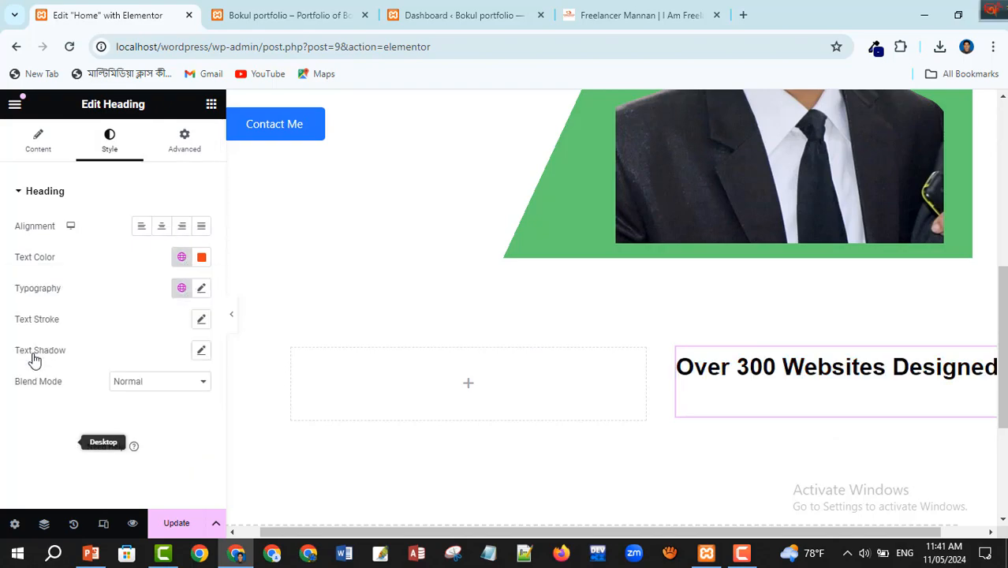
Copy the reference site's paragraph beginning "I have designed more than 400+ websites" and return to the page editor
{"action": "left_click", "coordinate": [615, 18]}
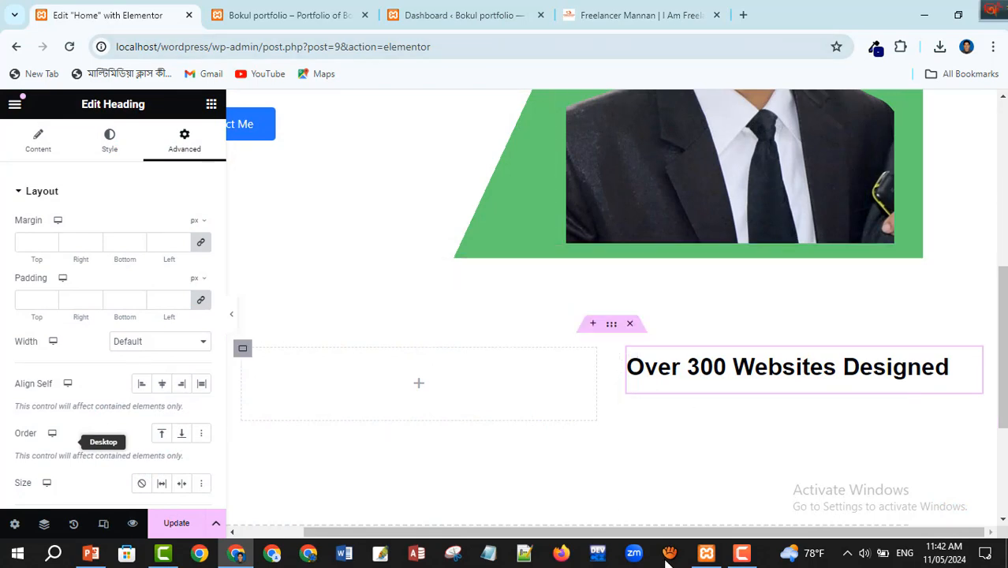
{"action": "left_click", "coordinate": [686, 17]}
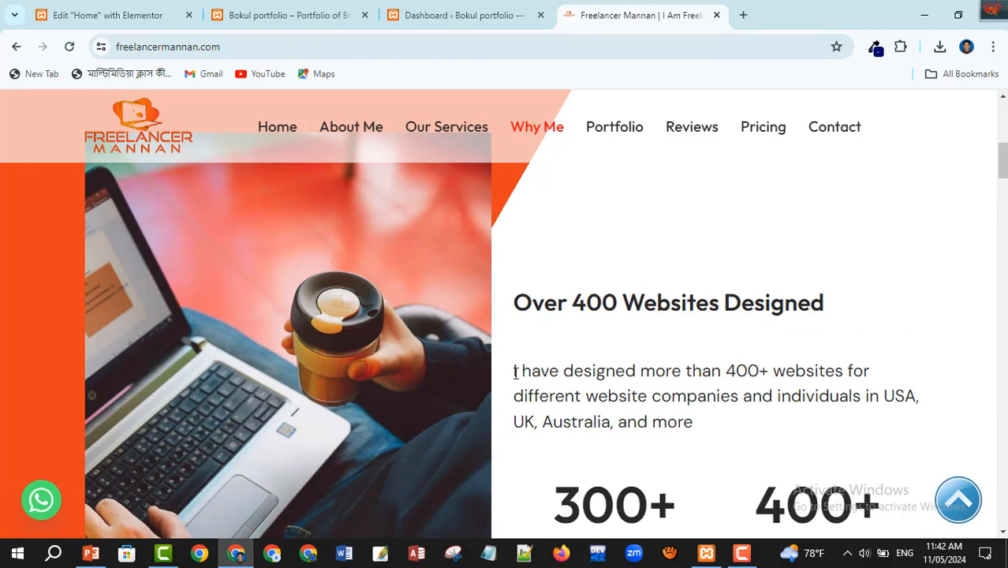
{"action": "left_click_drag", "start_coordinate": [515, 371], "coordinate": [716, 424]}
{"action": "key", "text": "ctrl+c"}
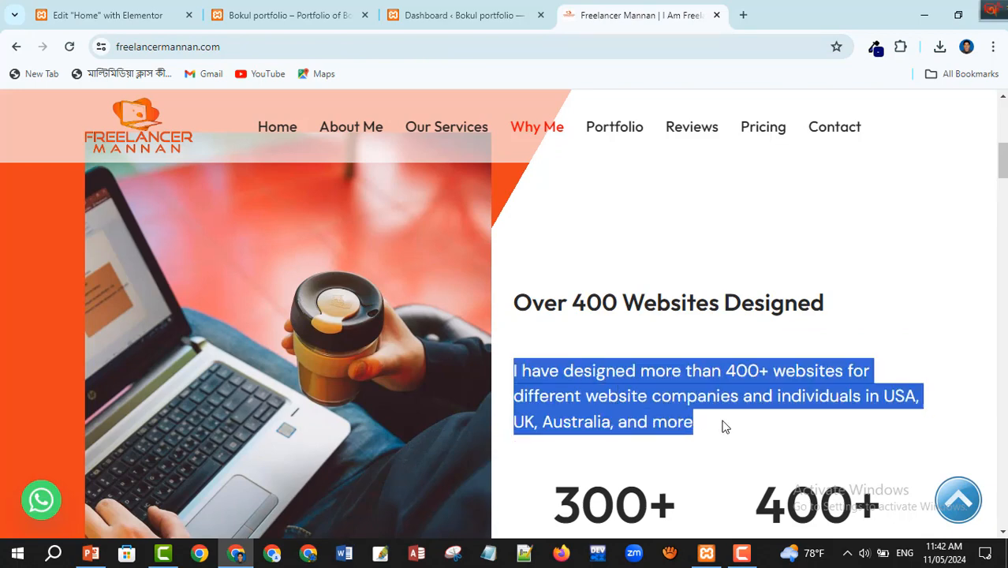
{"action": "left_click", "coordinate": [110, 15]}
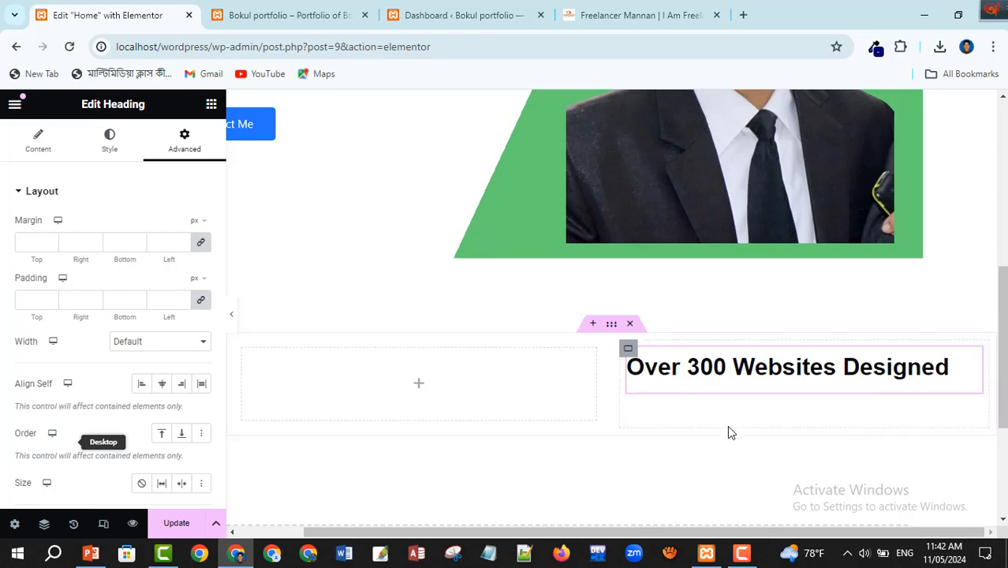
Place a Text Editor widget below the heading and replace its placeholder text with the copied paragraph
{"action": "left_click", "coordinate": [211, 104]}
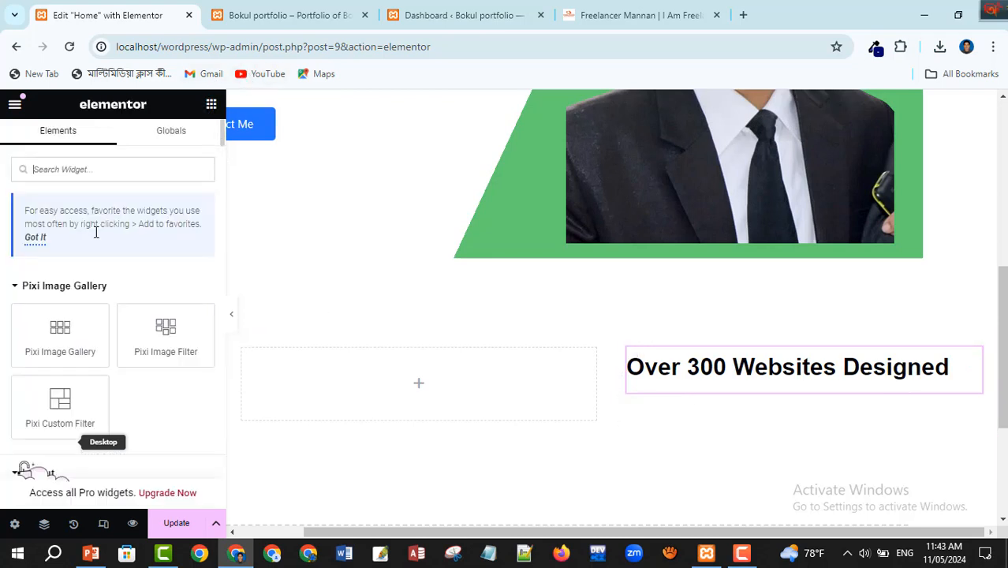
{"action": "type", "text": "text"}
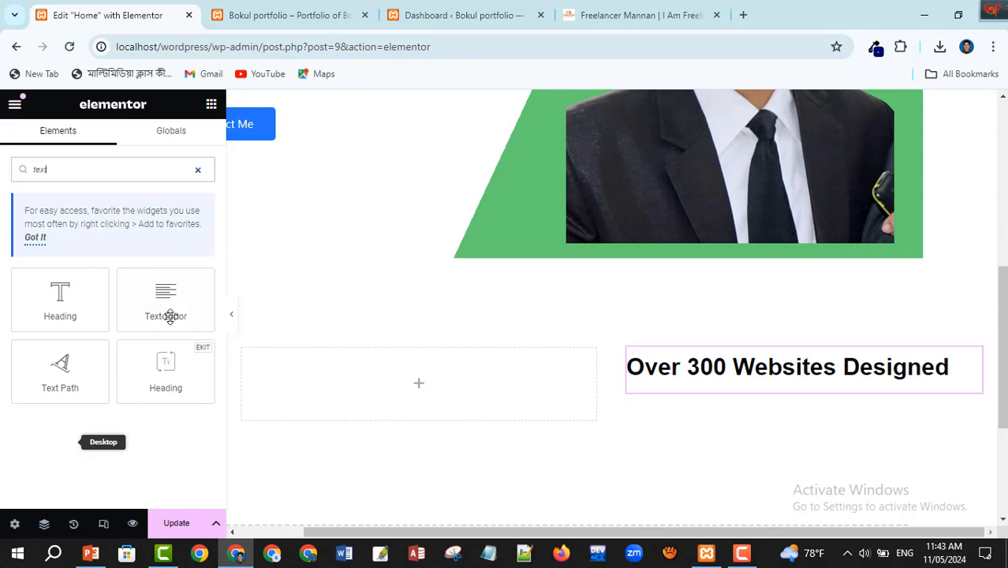
{"action": "left_click_drag", "start_coordinate": [175, 298], "coordinate": [812, 412]}
{"action": "key", "text": "ctrl+a"}
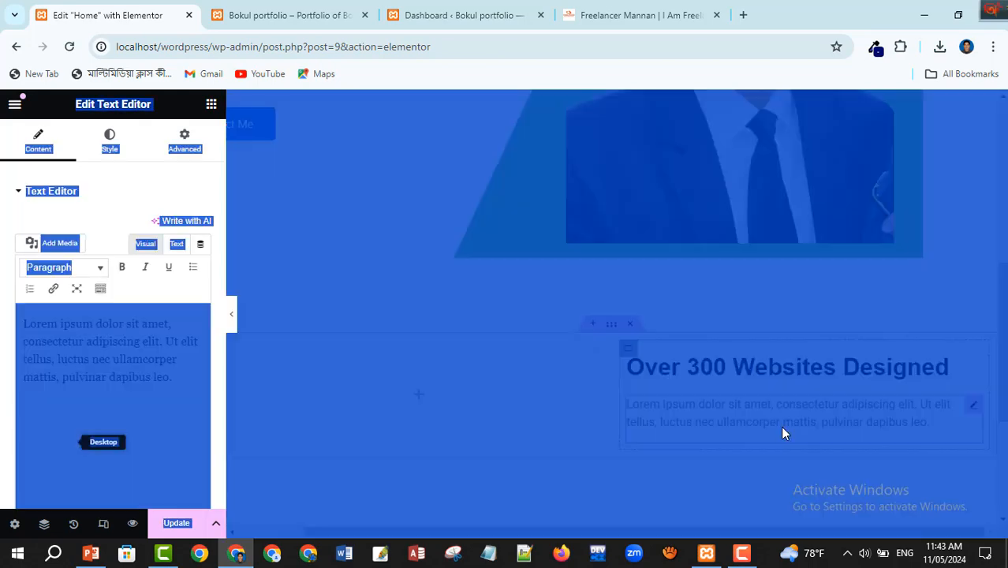
{"action": "left_click", "coordinate": [771, 413]}
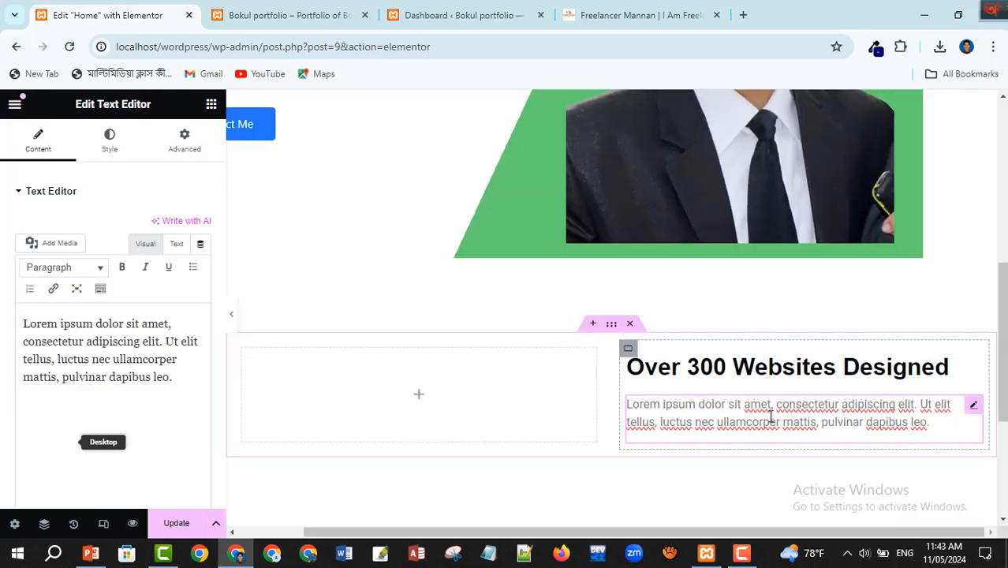
{"action": "left_click", "coordinate": [159, 377]}
{"action": "key", "text": "ctrl+a"}
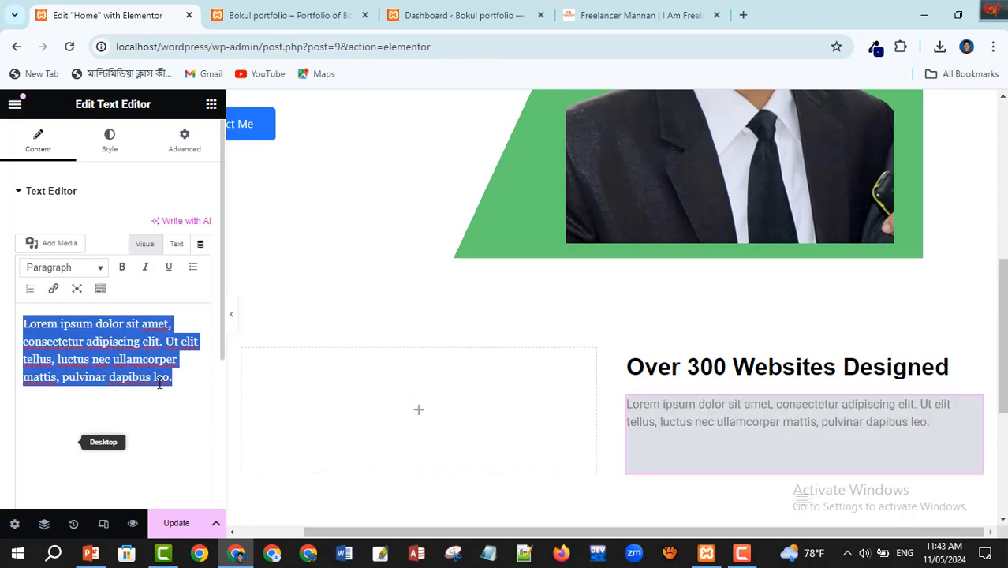
{"action": "key", "text": "ctrl+v"}
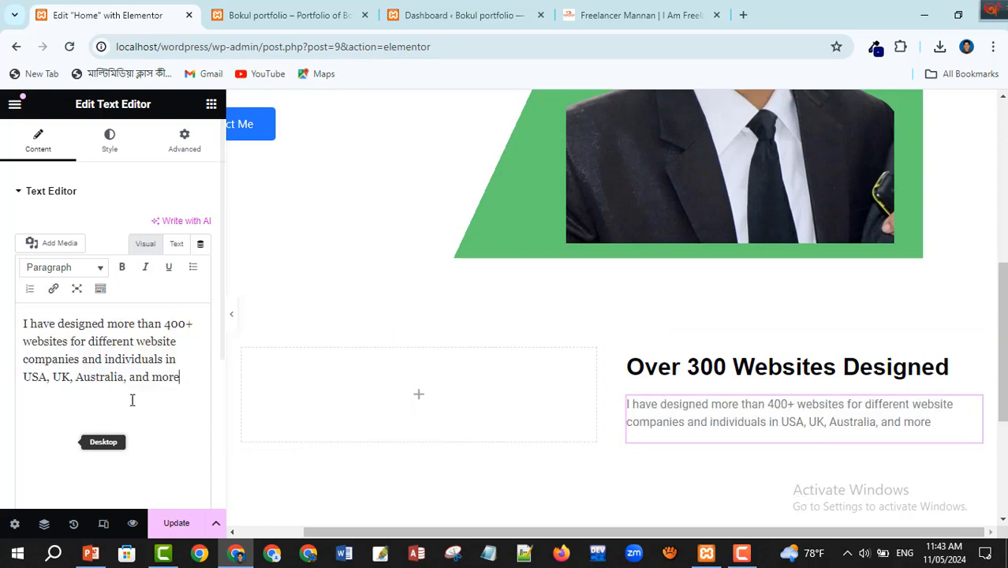
Check the counters below the reference paragraph and place a nested Container under the paragraph in the right column
{"action": "left_click", "coordinate": [623, 17]}
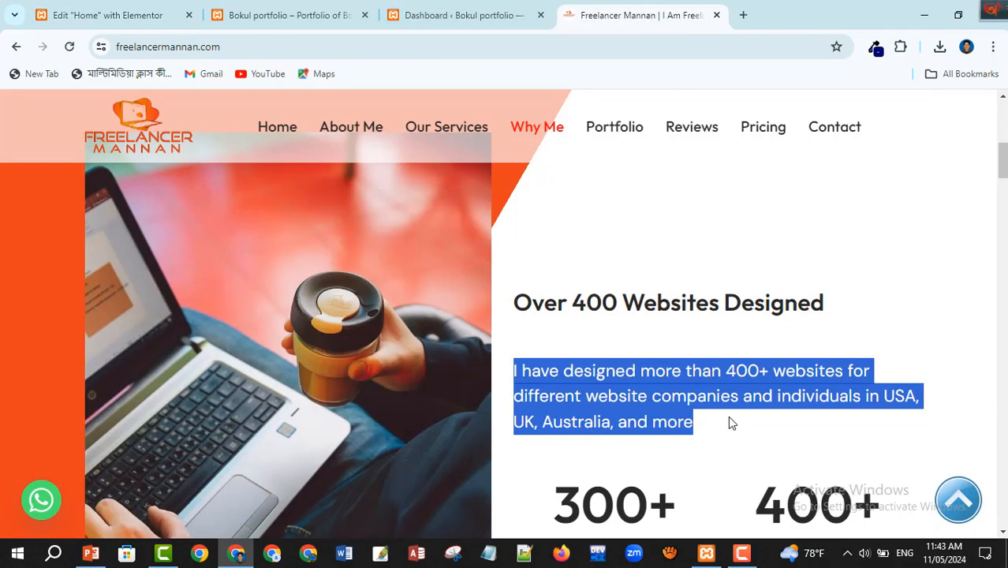
{"action": "left_click", "coordinate": [668, 479]}
{"action": "scroll", "coordinate": [668, 480], "scroll_direction": "down", "scroll_amount": 1}
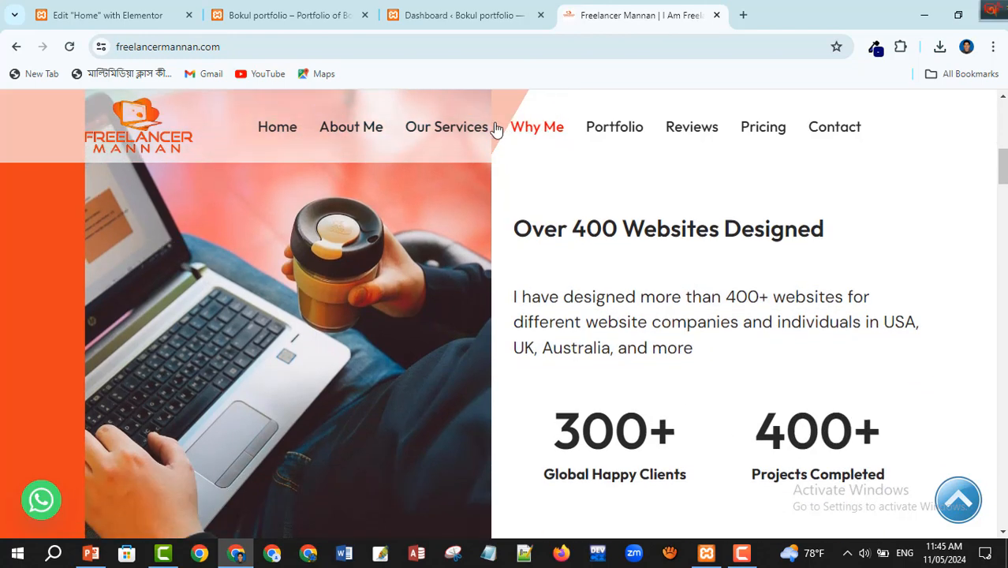
{"action": "left_click", "coordinate": [138, 16]}
{"action": "left_click", "coordinate": [649, 10]}
{"action": "left_click", "coordinate": [100, 16]}
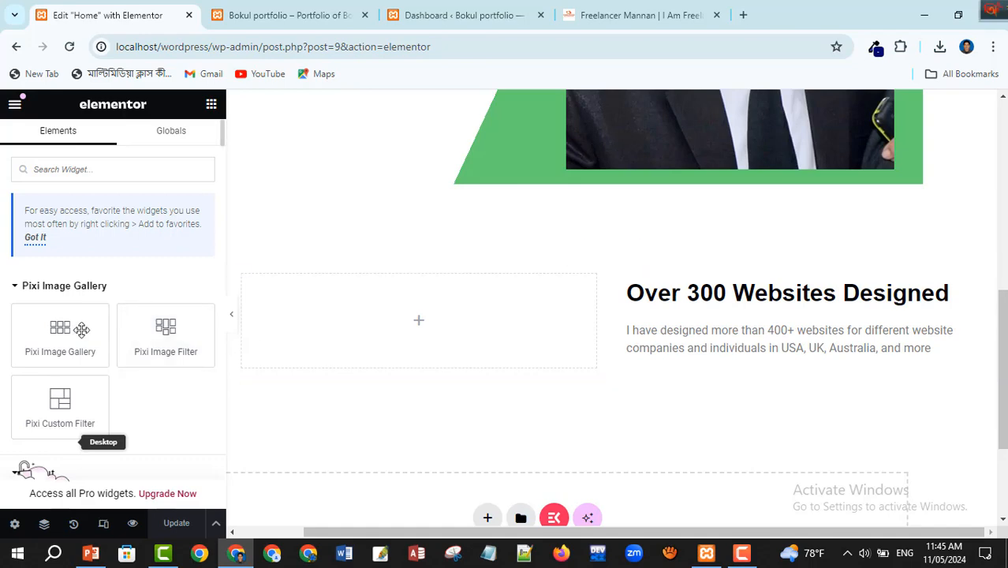
{"action": "scroll", "coordinate": [22, 465], "scroll_direction": "down", "scroll_amount": 1}
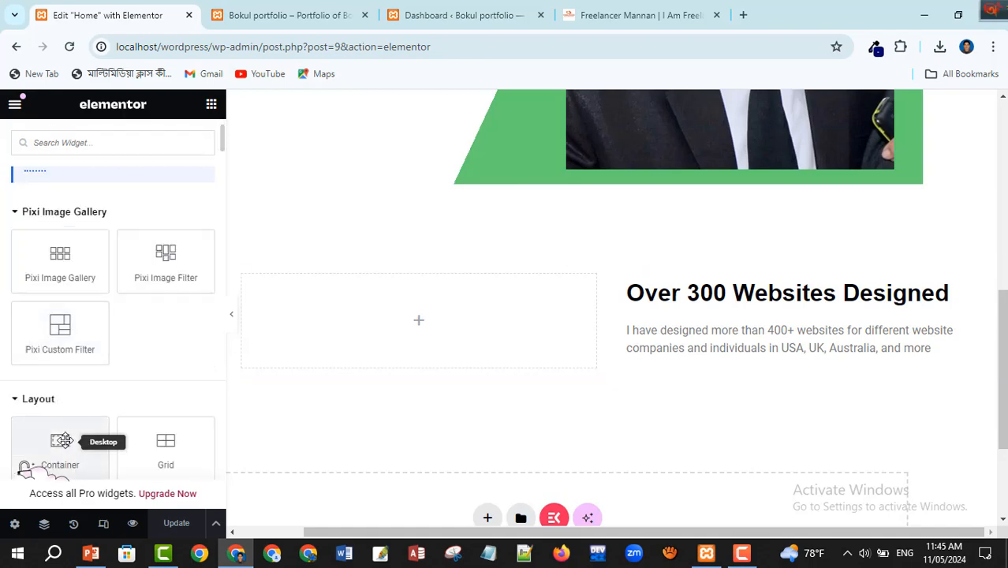
{"action": "left_click_drag", "start_coordinate": [22, 466], "coordinate": [794, 288]}
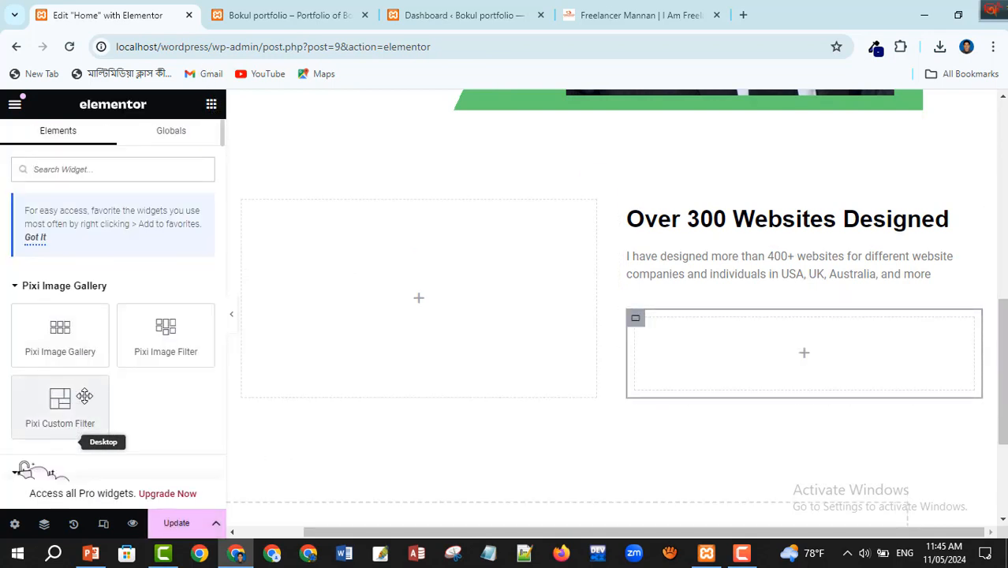
Nest another Container inside the one below the paragraph and set the outer container's direction to row
{"action": "scroll", "coordinate": [82, 398], "scroll_direction": "down", "scroll_amount": 2}
{"action": "left_click_drag", "start_coordinate": [76, 370], "coordinate": [805, 344]}
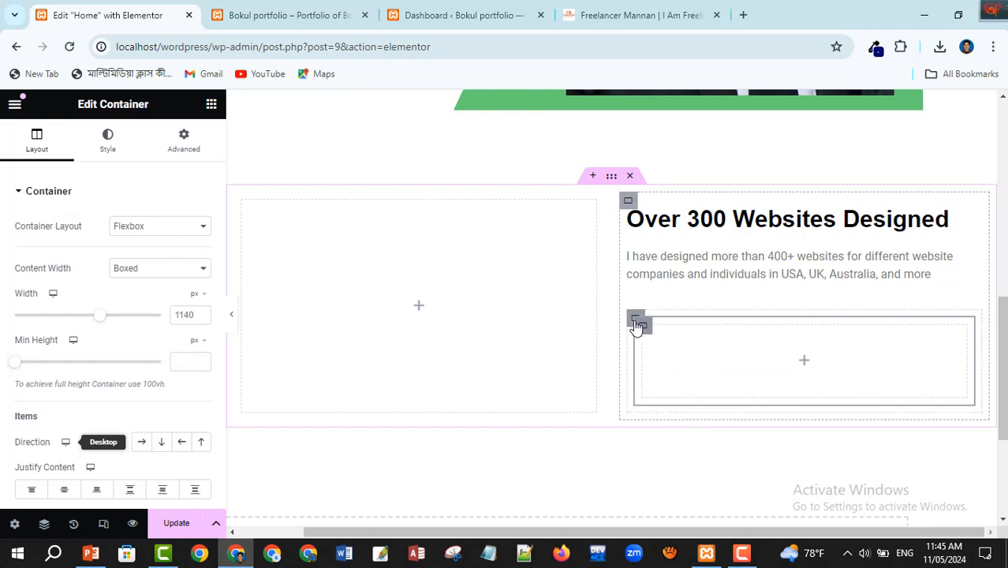
{"action": "scroll", "coordinate": [631, 319], "scroll_direction": "down", "scroll_amount": 1}
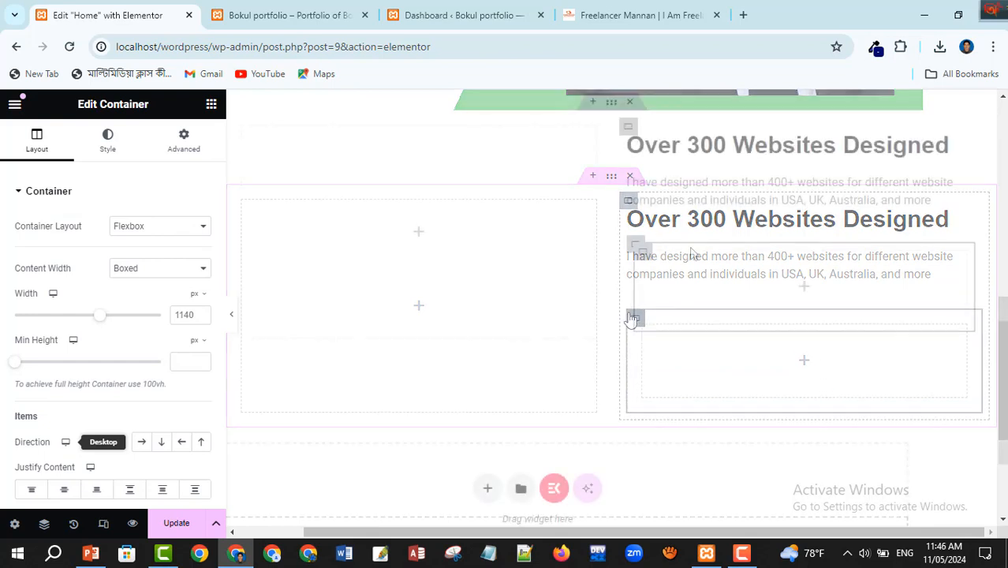
{"action": "left_click", "coordinate": [636, 246]}
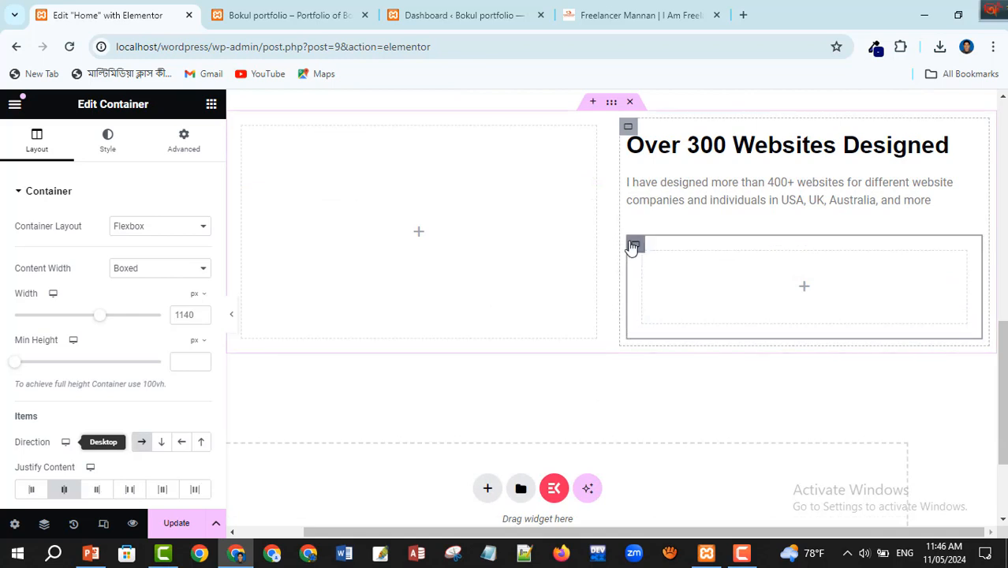
{"action": "left_click", "coordinate": [143, 446]}
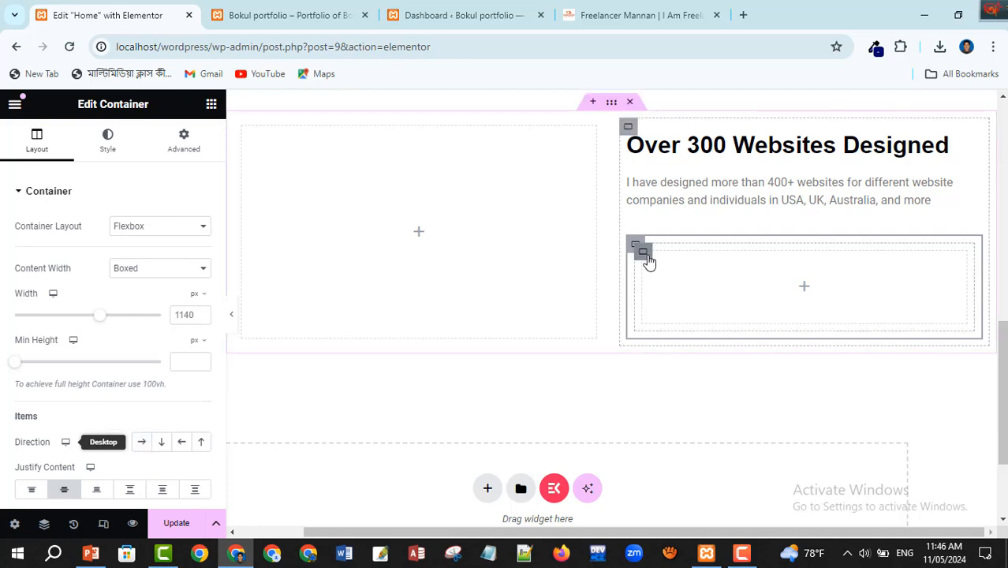
Duplicate the innermost empty container below the paragraph so two counter containers sit side by side
{"action": "right_click", "coordinate": [643, 254]}
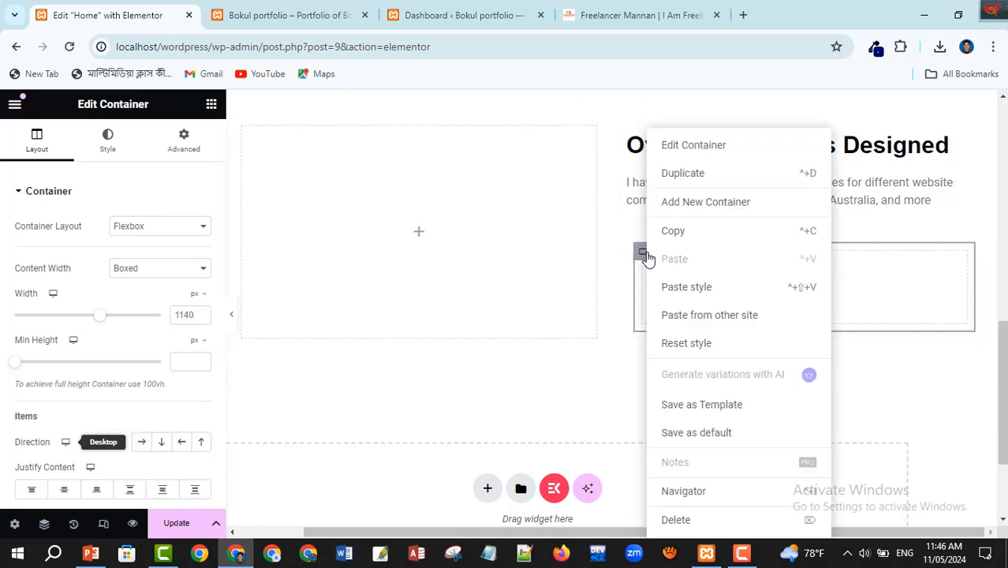
{"action": "left_click", "coordinate": [645, 257]}
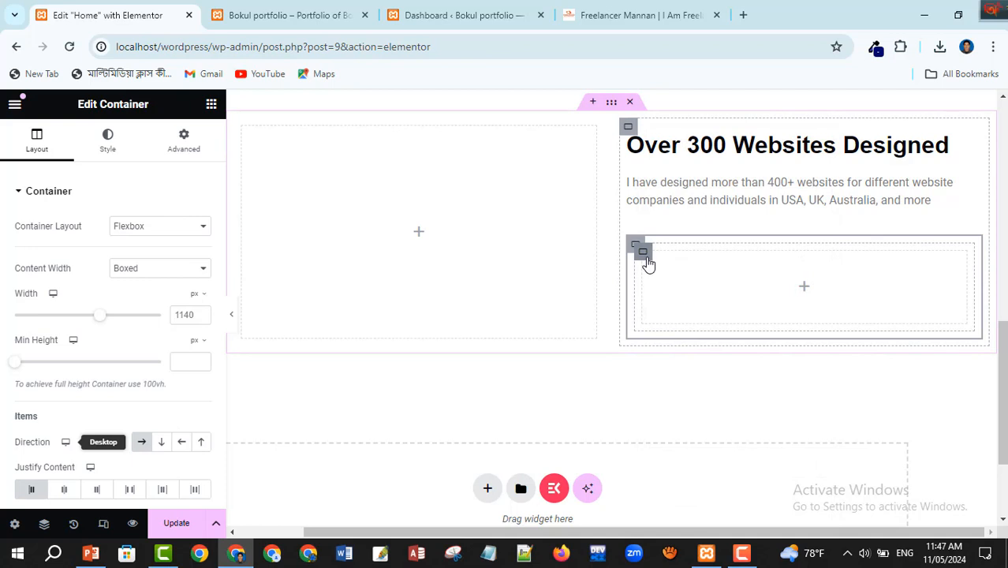
{"action": "left_click", "coordinate": [645, 258]}
{"action": "right_click", "coordinate": [645, 258]}
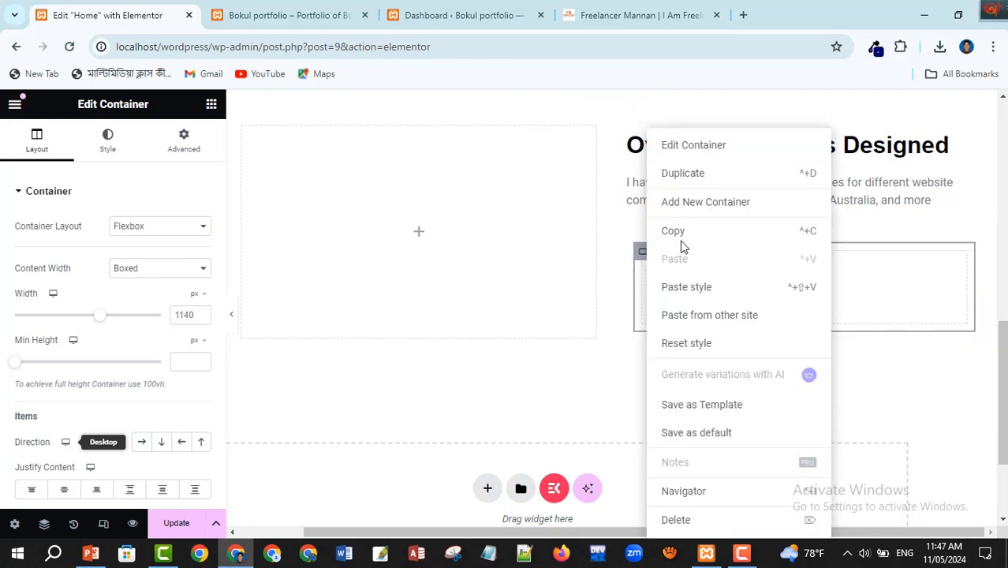
{"action": "left_click", "coordinate": [683, 173]}
{"action": "left_click", "coordinate": [892, 286]}
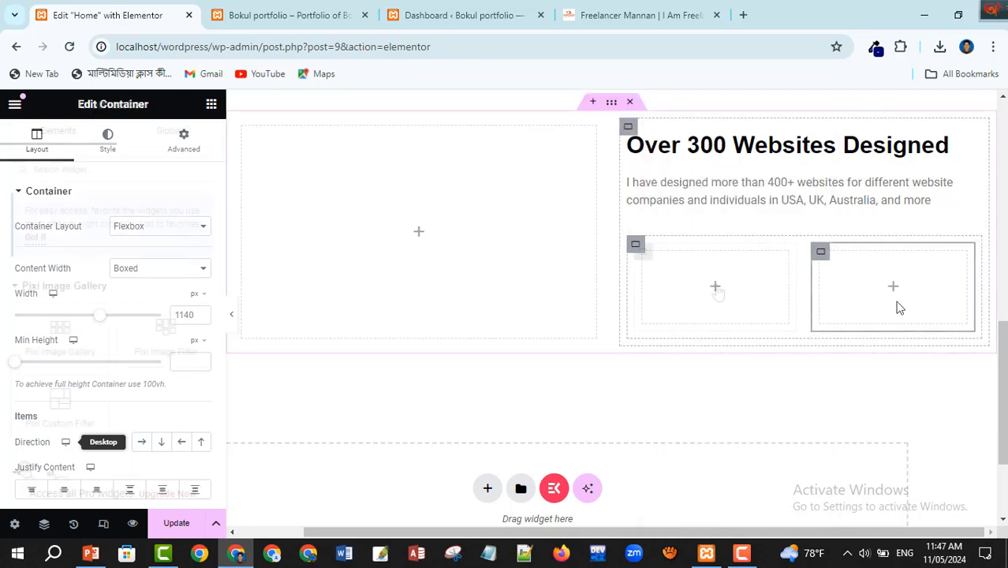
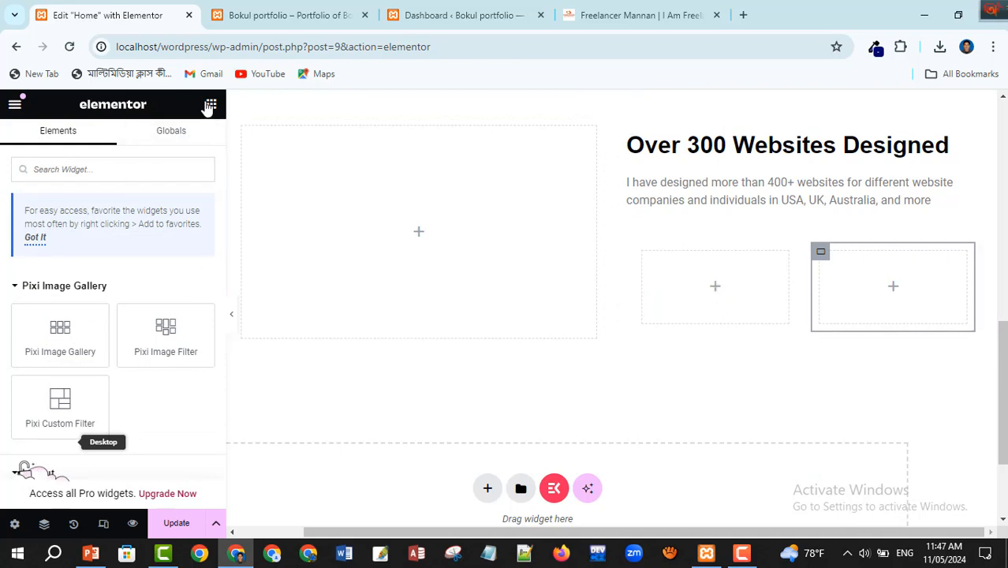
Find the Counter widget and place it in the first of the two containers below the paragraph
{"action": "left_click", "coordinate": [73, 174]}
{"action": "type", "text": "coun"}
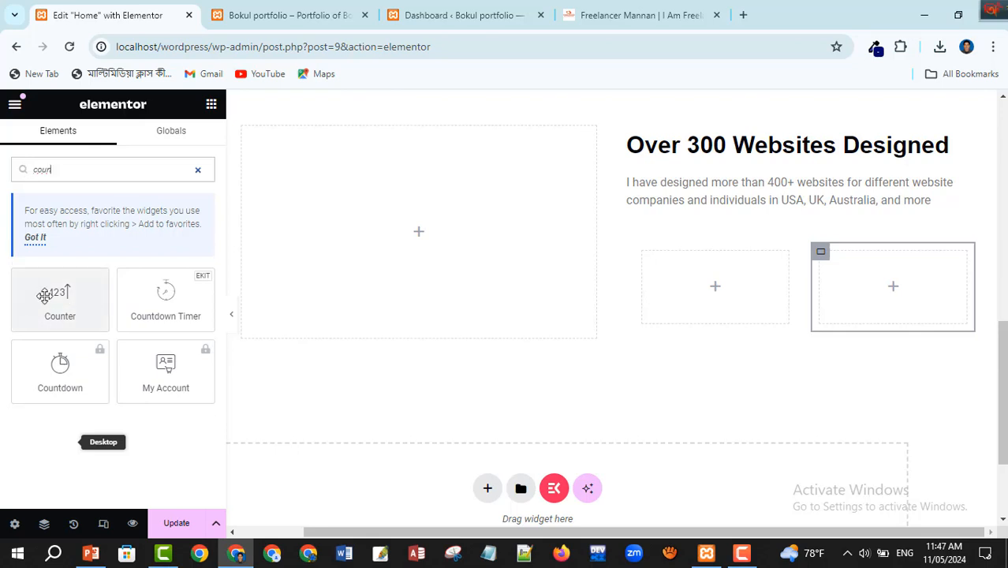
{"action": "left_click_drag", "start_coordinate": [60, 296], "coordinate": [709, 316]}
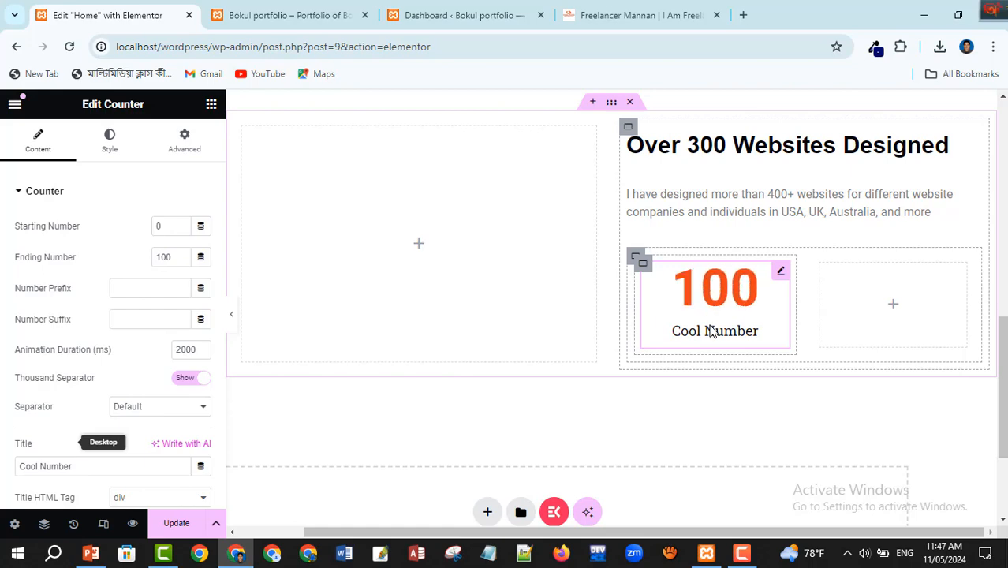
Check the first counter on the reference site and set the new counter's title to "Global Happy Clints"
{"action": "left_click", "coordinate": [636, 16]}
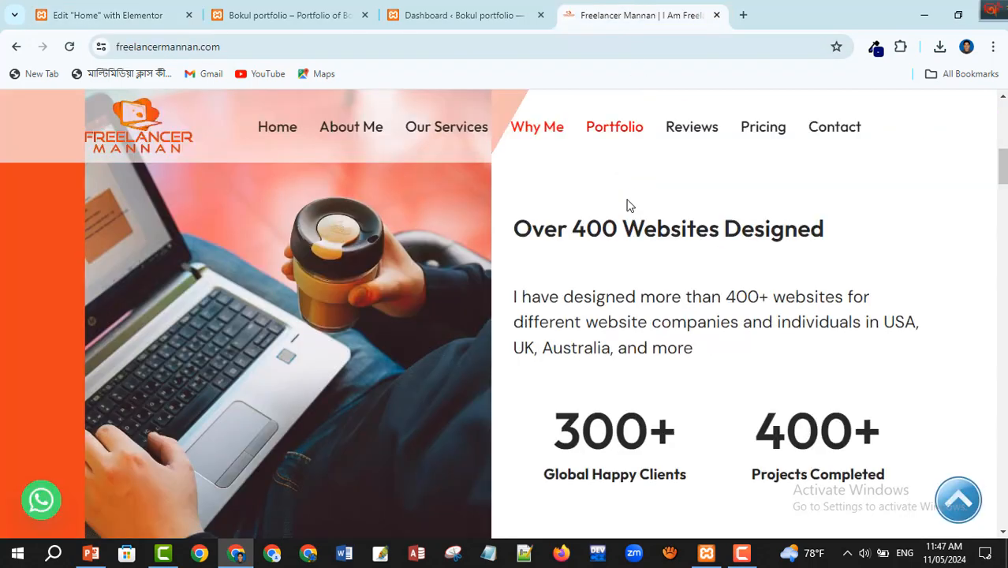
{"action": "left_click_drag", "start_coordinate": [564, 439], "coordinate": [683, 459]}
{"action": "left_click", "coordinate": [689, 471]}
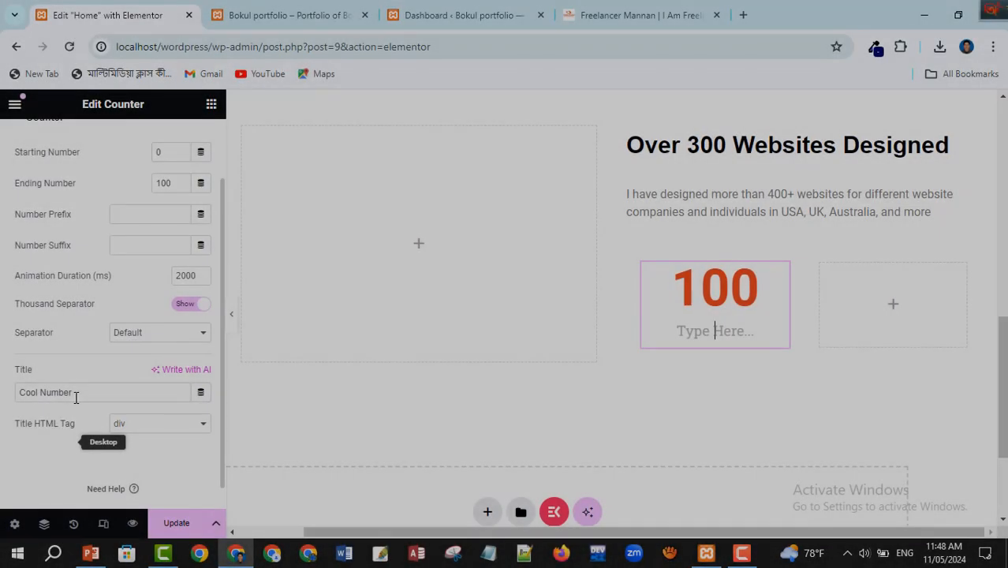
{"action": "left_click", "coordinate": [101, 386]}
{"action": "key", "text": "BackSpace"}
{"action": "key", "text": "BackSpace"}
{"action": "key", "text": "BackSpace"}
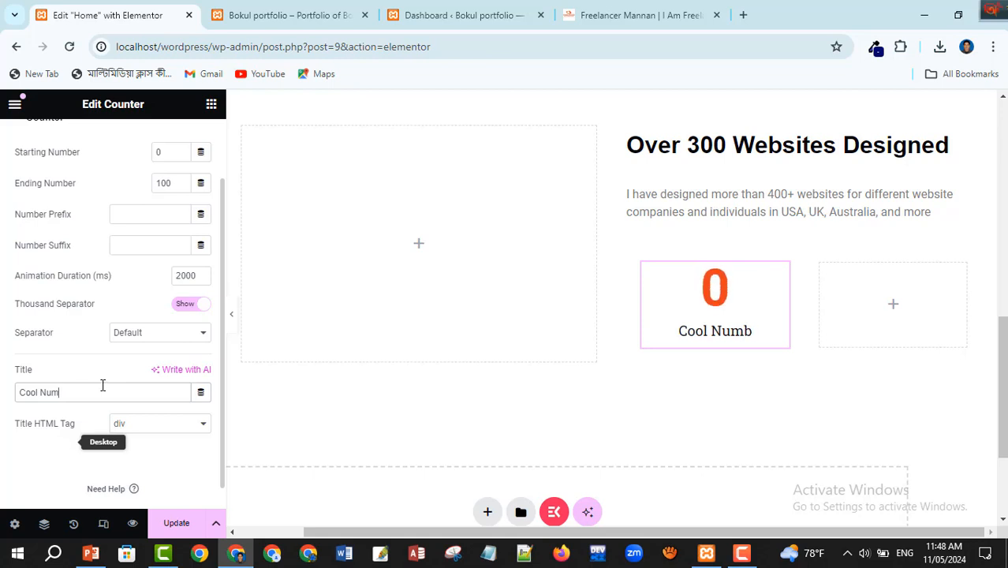
{"action": "key", "text": "ctrl+a"}
{"action": "key", "text": "BackSpace"}
{"action": "type", "text": "Glo"}
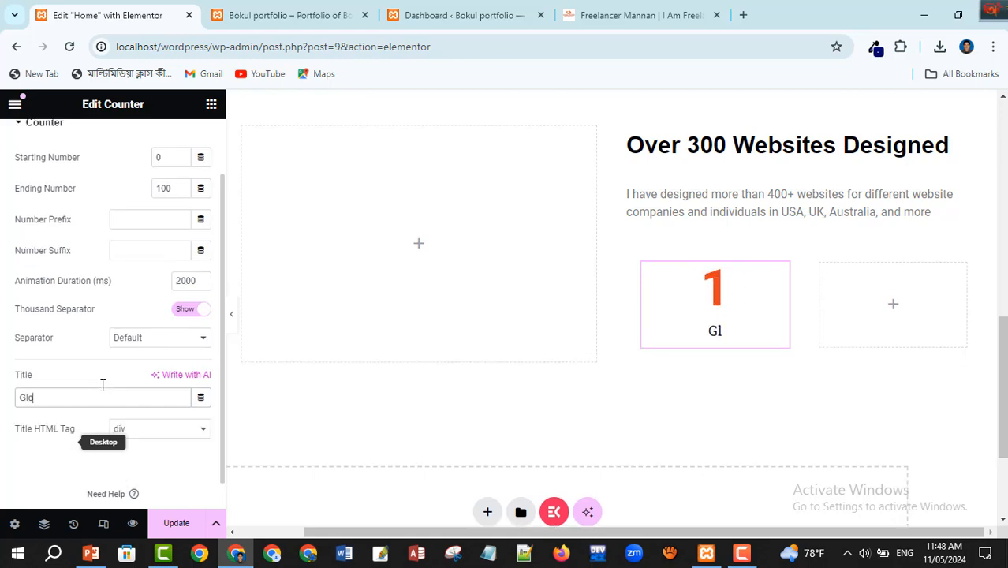
{"action": "type", "text": "bal Hap"}
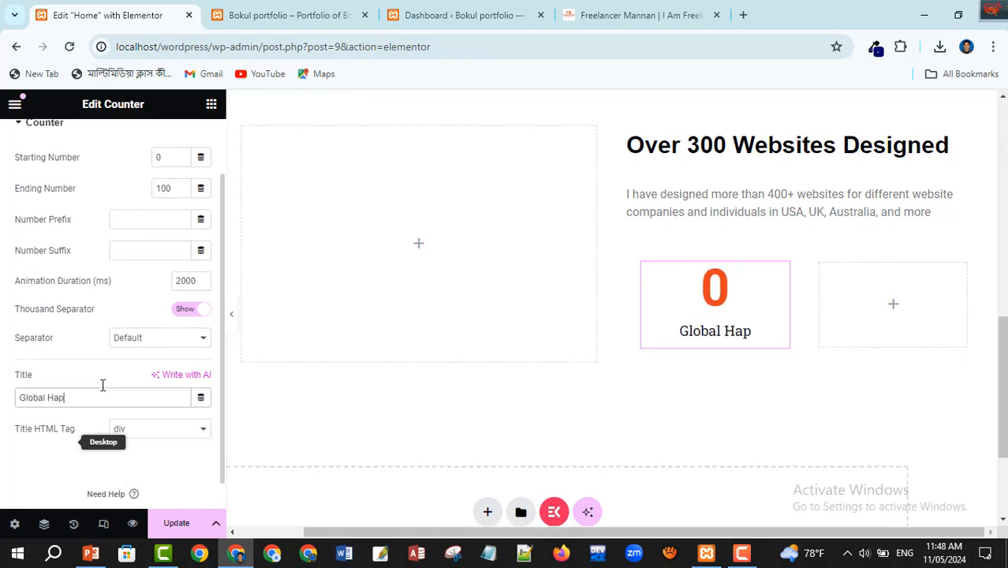
{"action": "type", "text": "py Cli"}
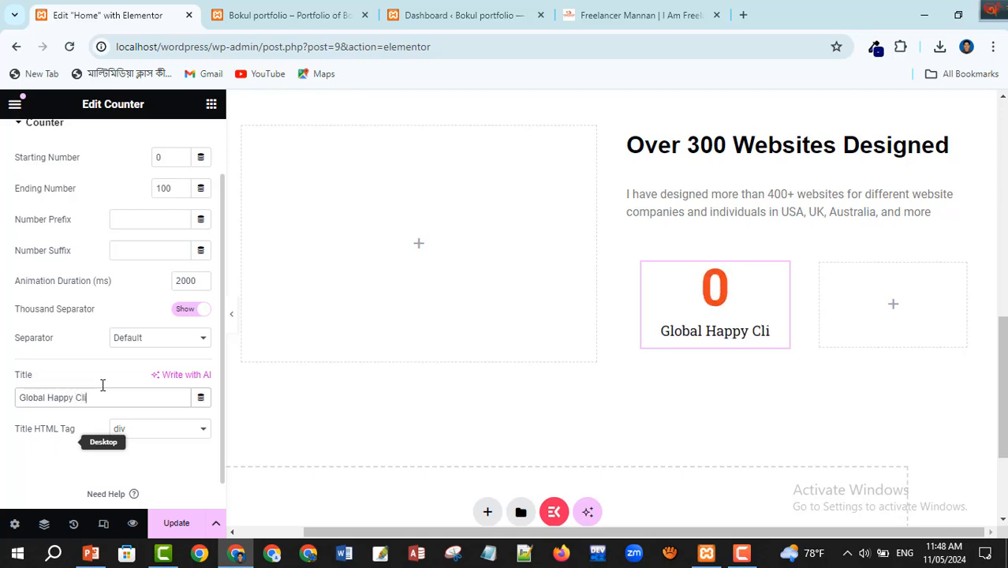
{"action": "type", "text": "nts"}
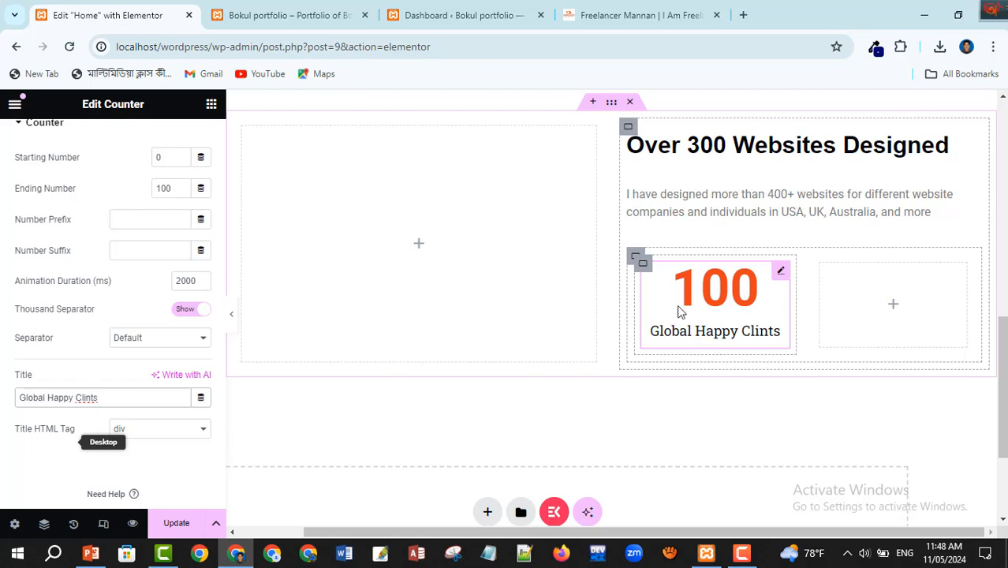
Duplicate the container holding the counter and delete the leftover empty container beside it
{"action": "right_click", "coordinate": [645, 271]}
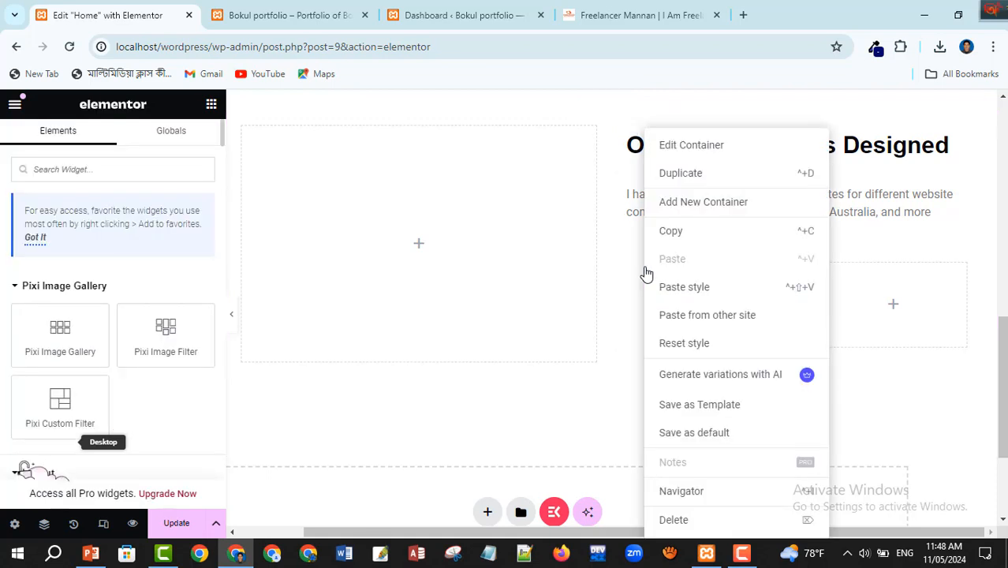
{"action": "left_click", "coordinate": [671, 175]}
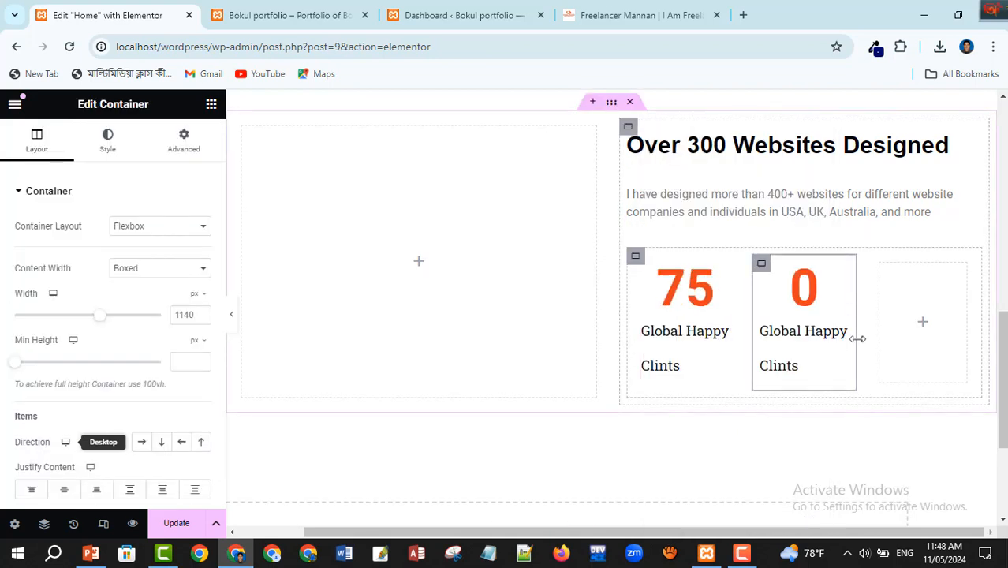
{"action": "right_click", "coordinate": [921, 279]}
{"action": "left_click", "coordinate": [858, 519]}
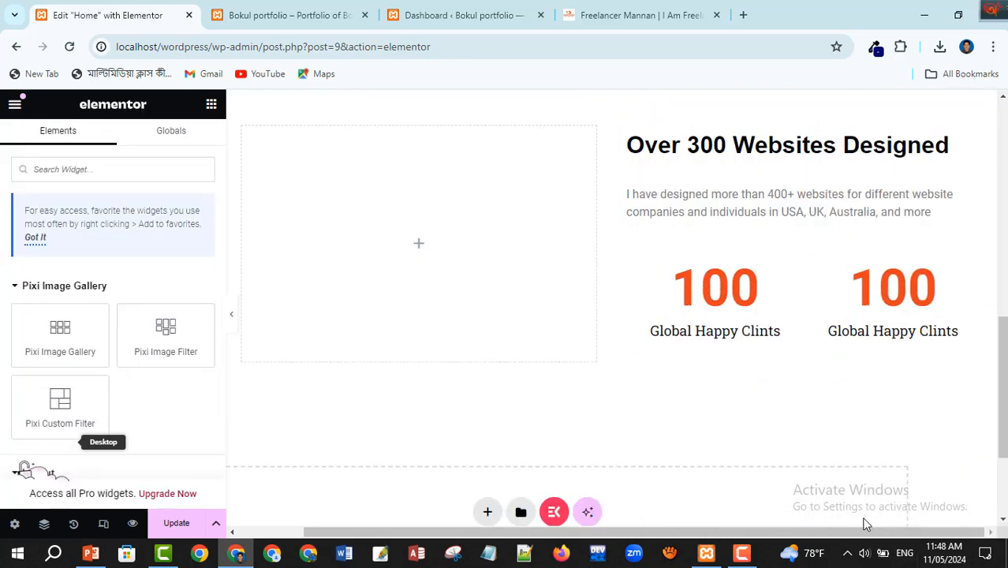
Set the second counter's ending number to 200 and give both counters a "+" number suffix
{"action": "left_click", "coordinate": [887, 298]}
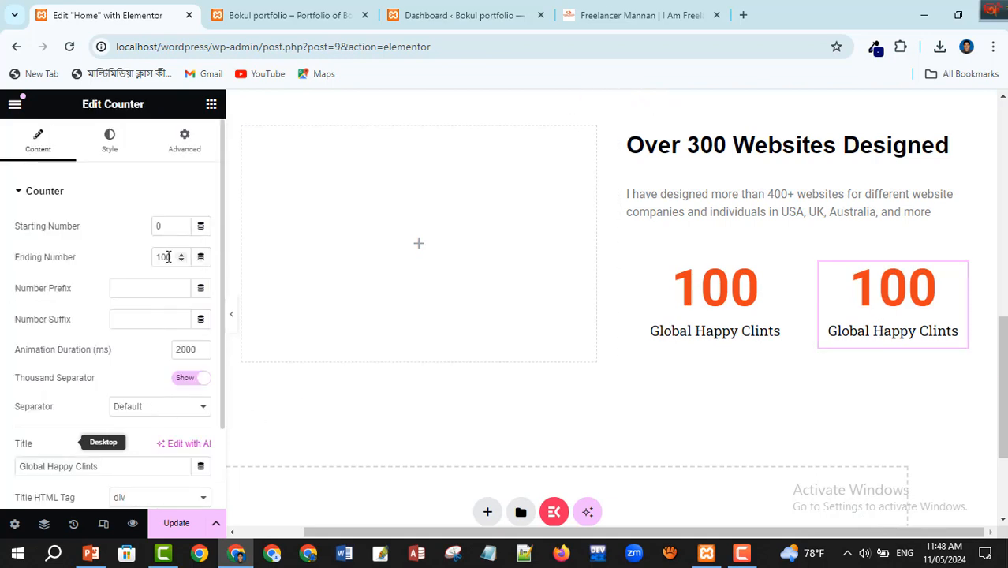
{"action": "key", "text": "BackSpace"}
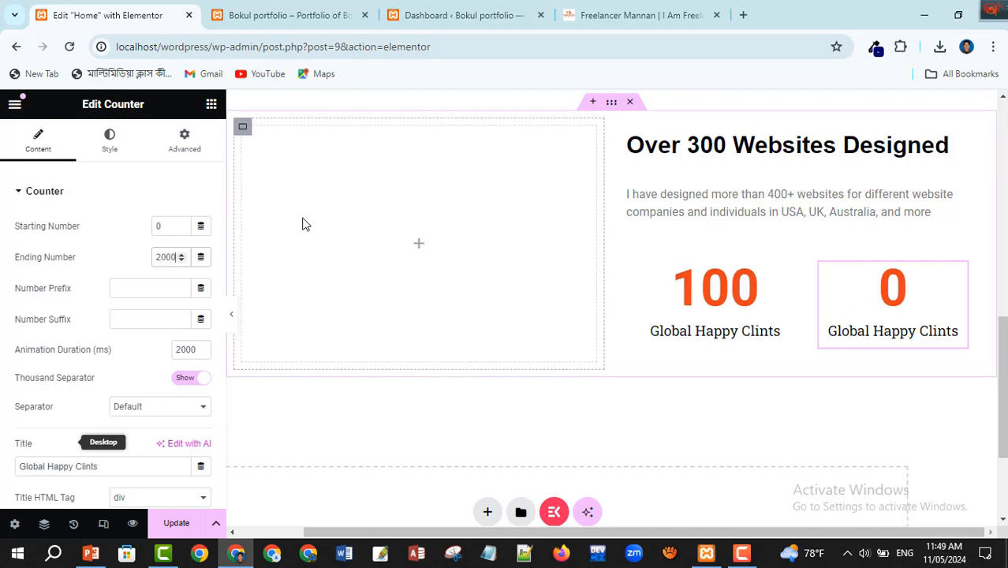
{"action": "key", "text": "BackSpace"}
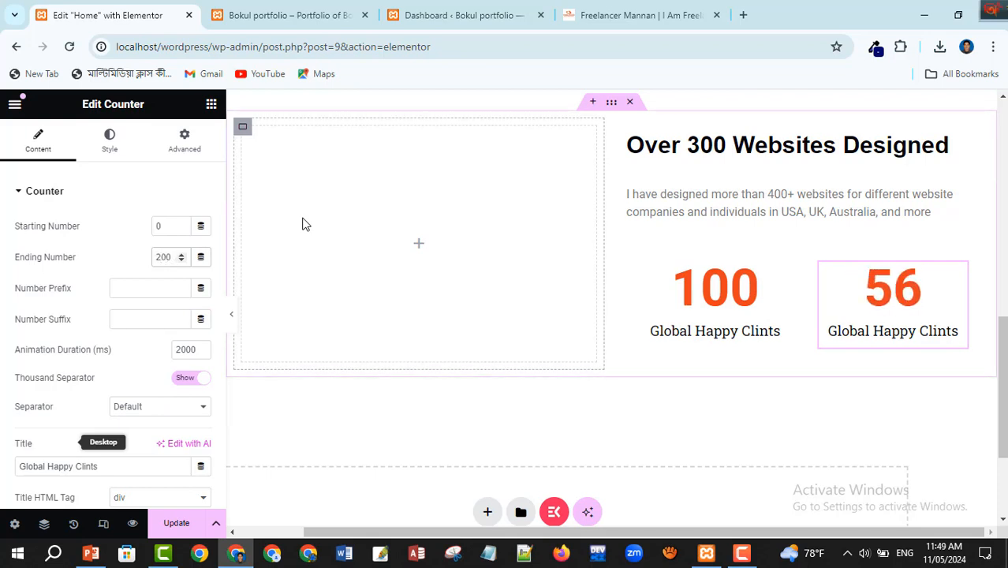
{"action": "left_click", "coordinate": [146, 320]}
{"action": "type", "text": "+"}
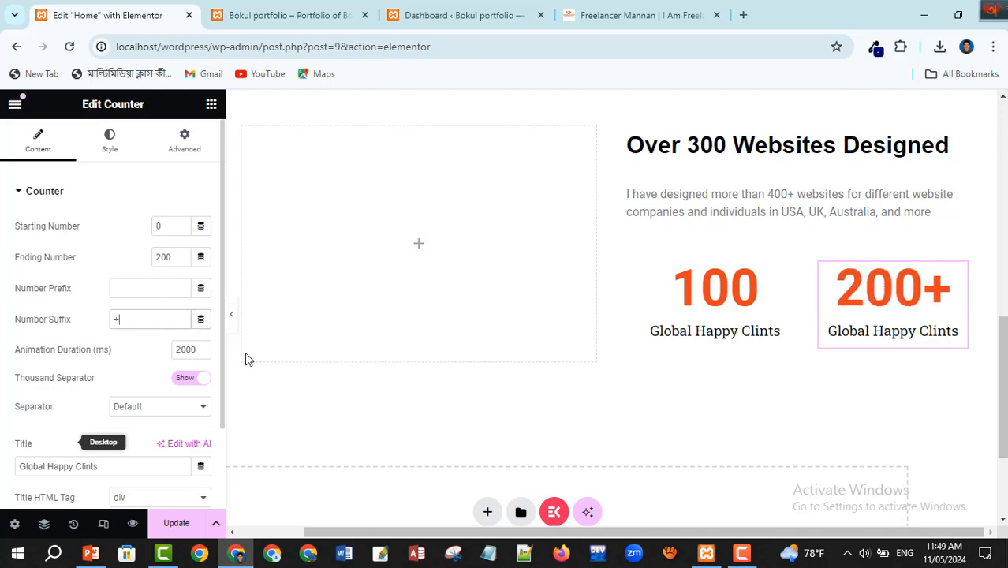
{"action": "left_click", "coordinate": [654, 332]}
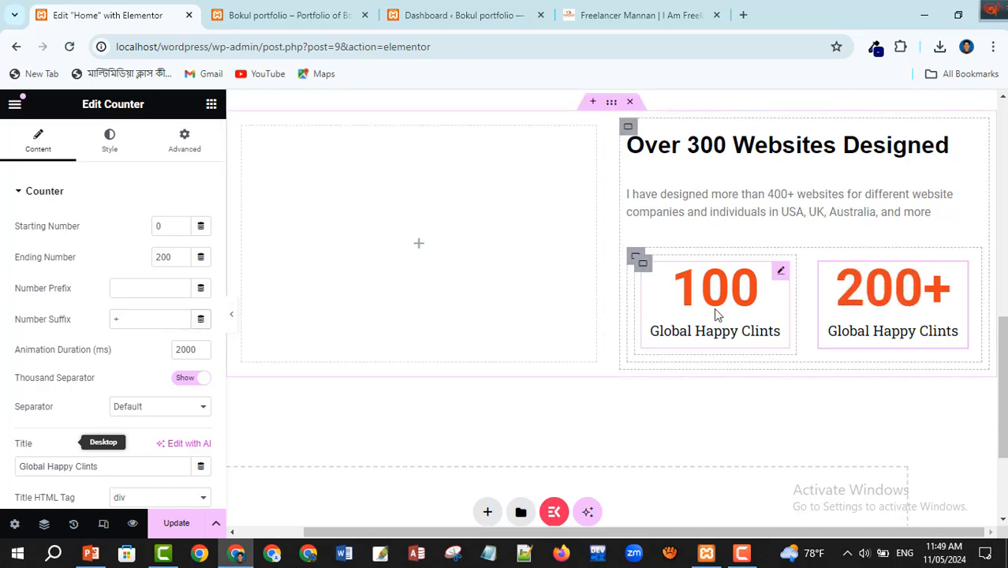
{"action": "left_click", "coordinate": [140, 319]}
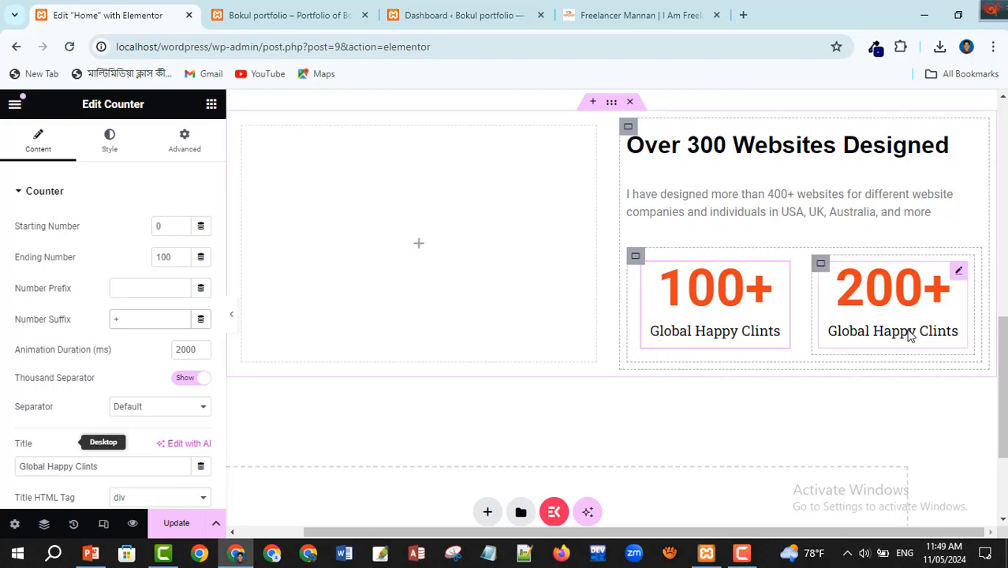
Replace the second counter's title with "Projects Completed", copied from the reference site's second counter
{"action": "left_click", "coordinate": [893, 288]}
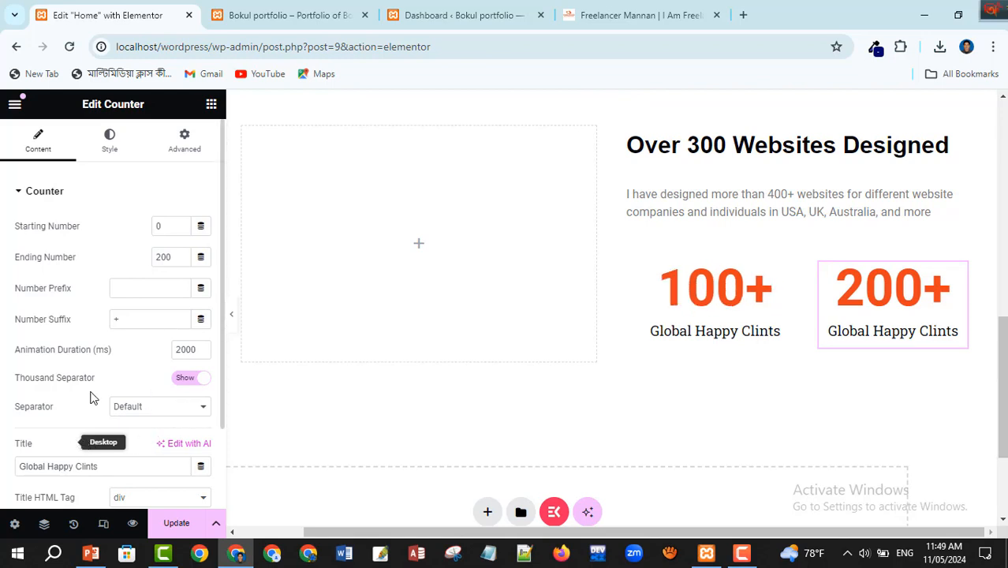
{"action": "scroll", "coordinate": [91, 392], "scroll_direction": "down", "scroll_amount": 2}
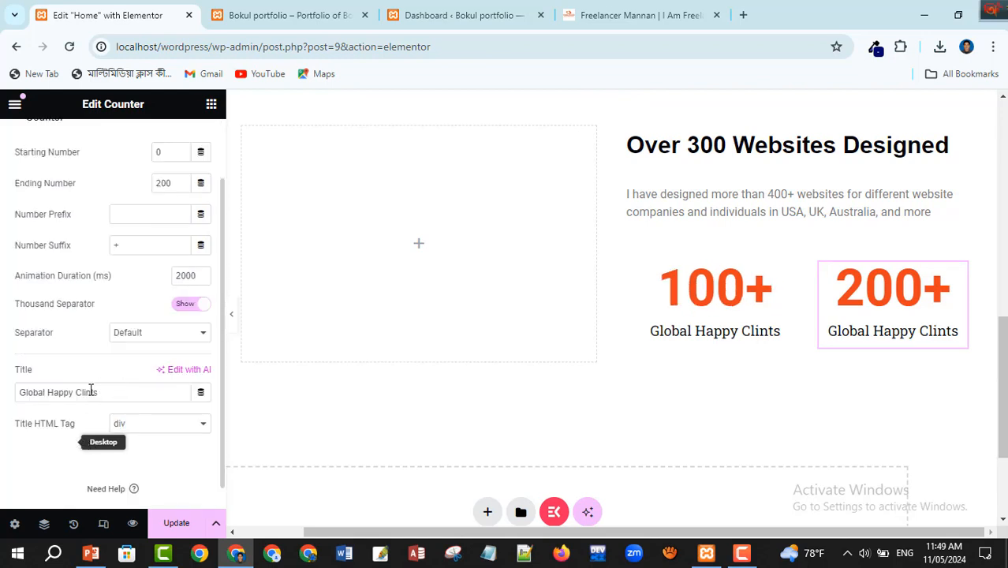
{"action": "left_click", "coordinate": [120, 387]}
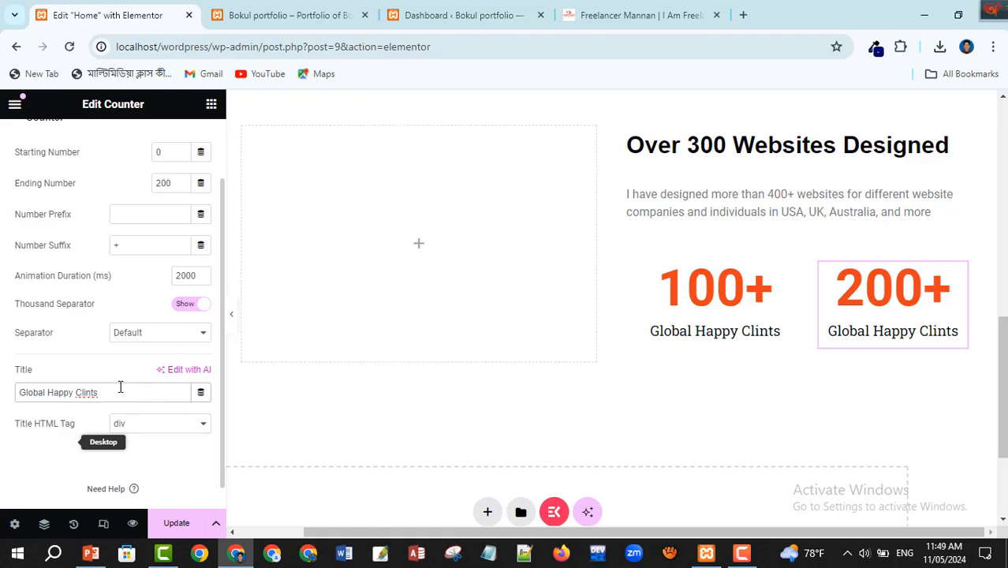
{"action": "key", "text": "BackSpace"}
{"action": "key", "text": "BackSpace"}
{"action": "key", "text": "BackSpace"}
{"action": "key", "text": "BackSpace"}
{"action": "key", "text": "BackSpace"}
{"action": "key", "text": "BackSpace"}
{"action": "key", "text": "BackSpace"}
{"action": "key", "text": "BackSpace"}
{"action": "key", "text": "BackSpace"}
{"action": "key", "text": "BackSpace"}
{"action": "key", "text": "BackSpace"}
{"action": "key", "text": "BackSpace"}
{"action": "key", "text": "BackSpace"}
{"action": "key", "text": "BackSpace"}
{"action": "key", "text": "BackSpace"}
{"action": "key", "text": "BackSpace"}
{"action": "key", "text": "BackSpace"}
{"action": "key", "text": "BackSpace"}
{"action": "key", "text": "BackSpace"}
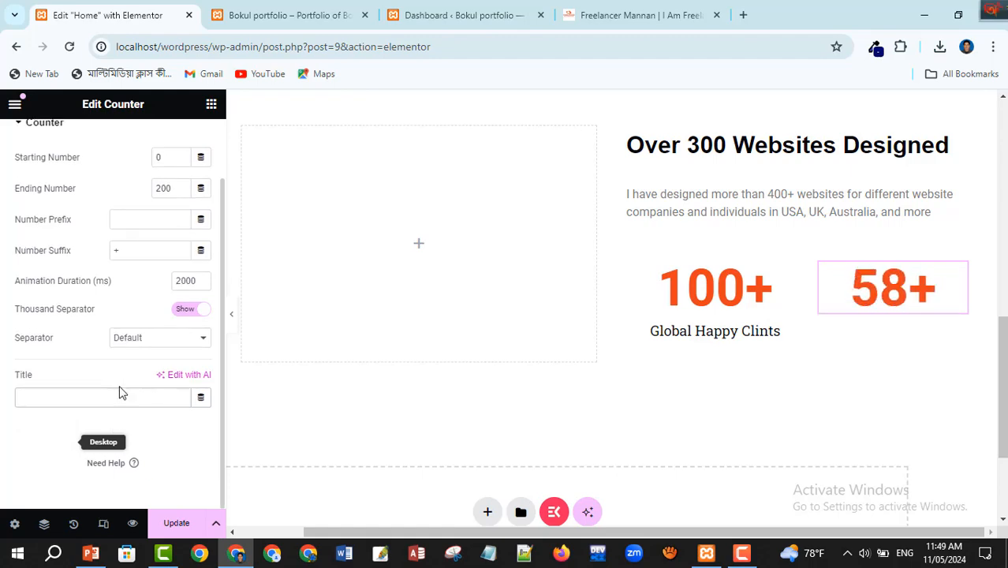
{"action": "left_click", "coordinate": [667, 21]}
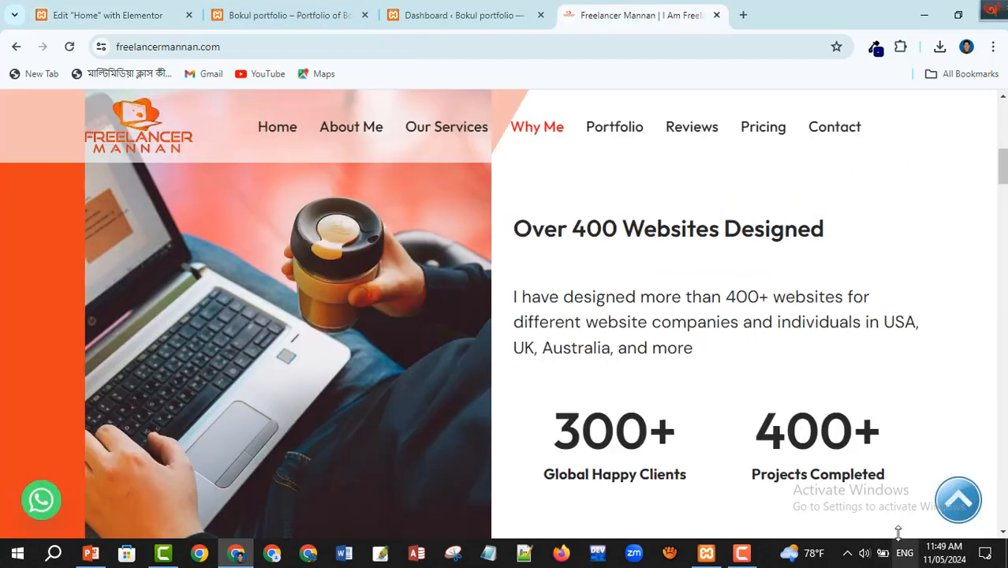
{"action": "scroll", "coordinate": [798, 469], "scroll_direction": "down", "scroll_amount": 1}
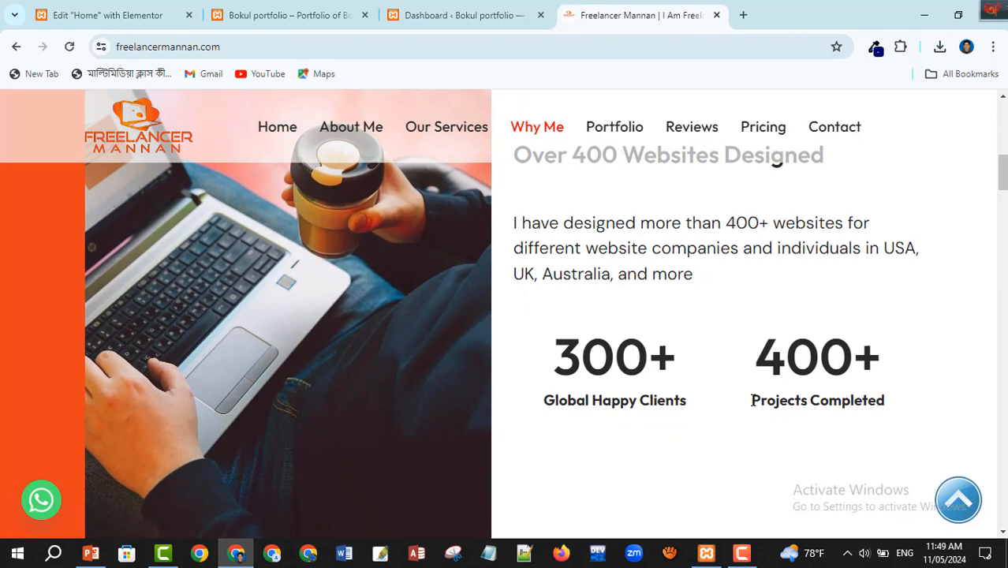
{"action": "left_click_drag", "start_coordinate": [751, 399], "coordinate": [896, 414]}
{"action": "key", "text": "ctrl+c"}
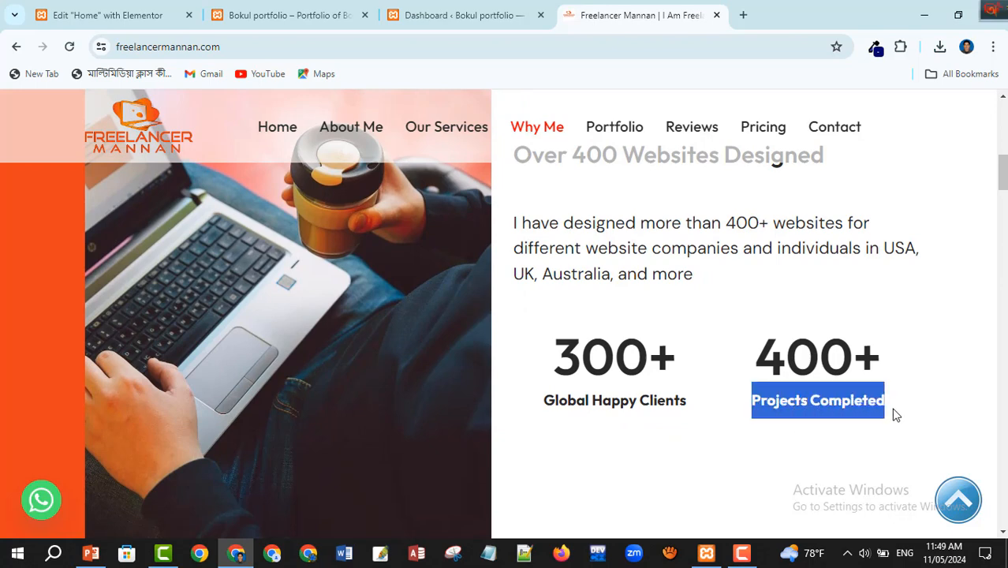
{"action": "left_click", "coordinate": [75, 13]}
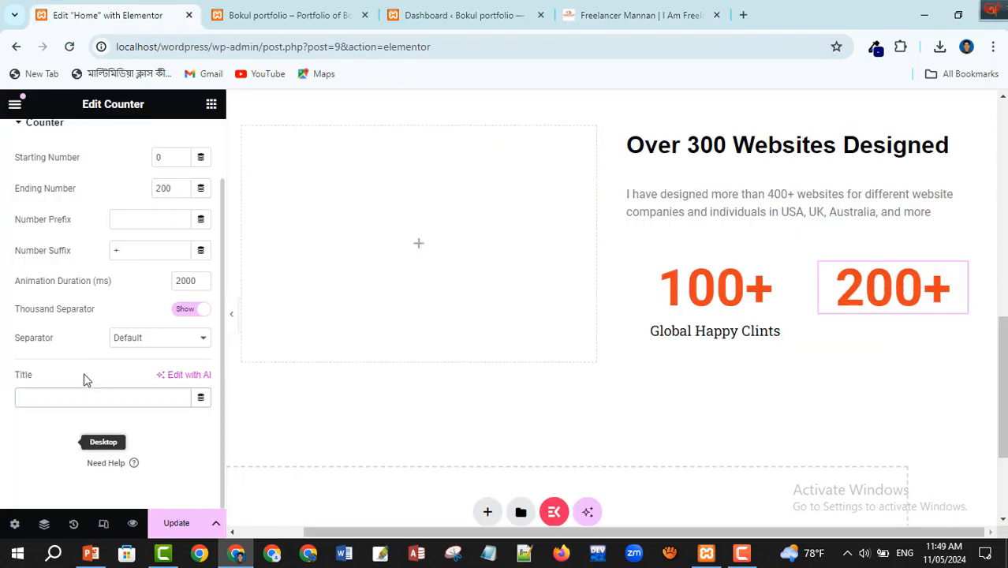
{"action": "key", "text": "ctrl+v"}
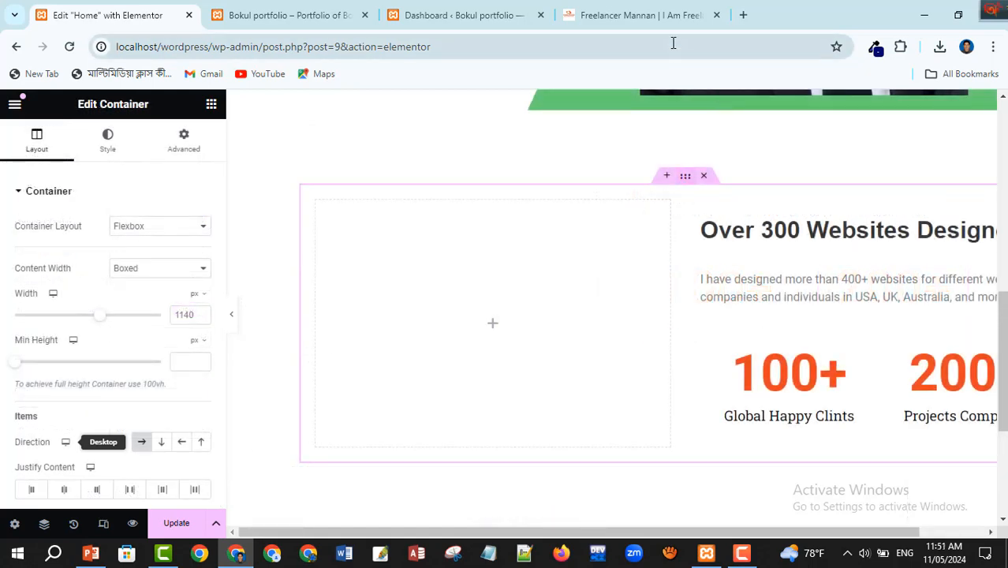
Check the section background on the reference site and give the container a gradient background with global white #FFFFFF as first color
{"action": "left_click", "coordinate": [662, 15]}
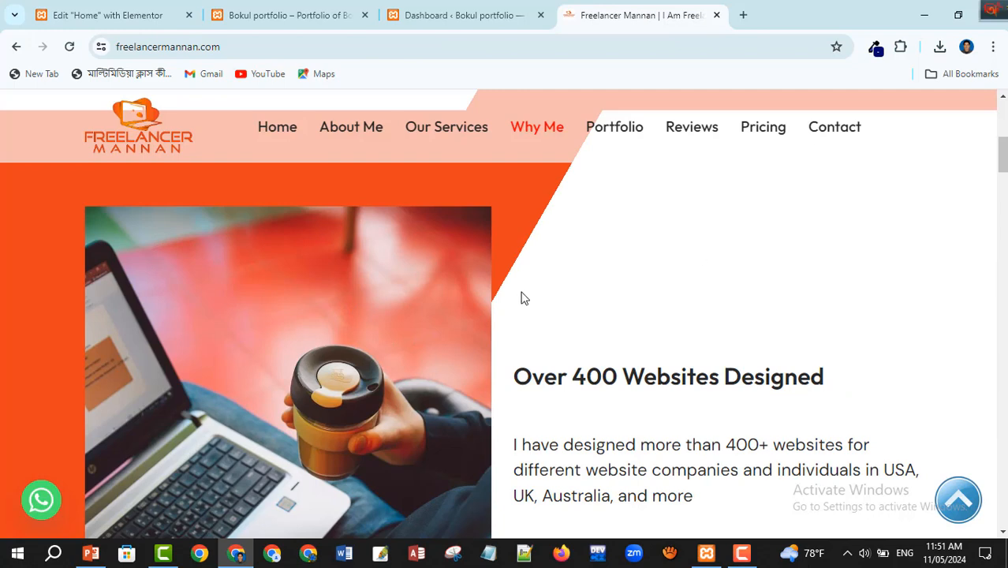
{"action": "left_click", "coordinate": [79, 14]}
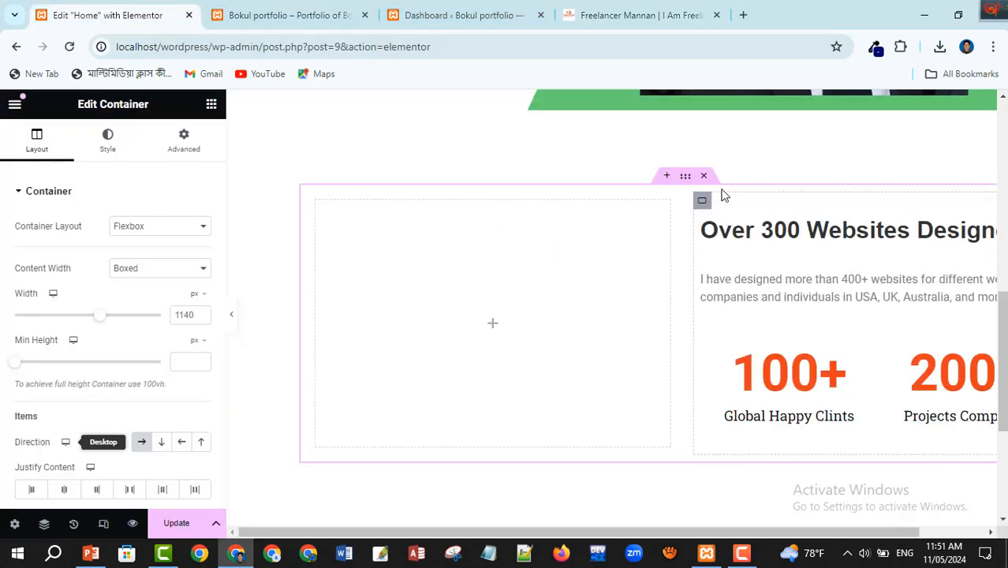
{"action": "left_click", "coordinate": [103, 140]}
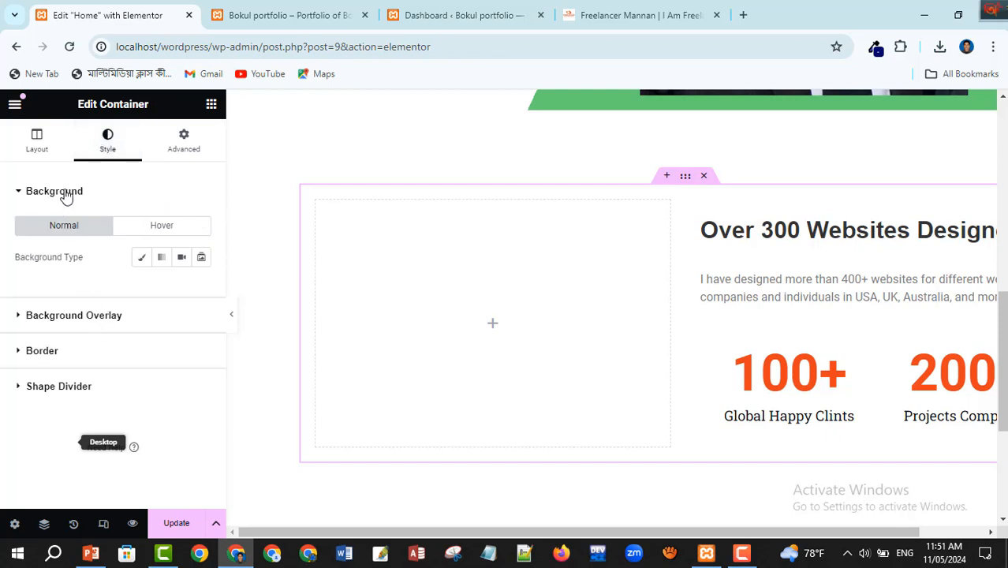
{"action": "left_click", "coordinate": [161, 258]}
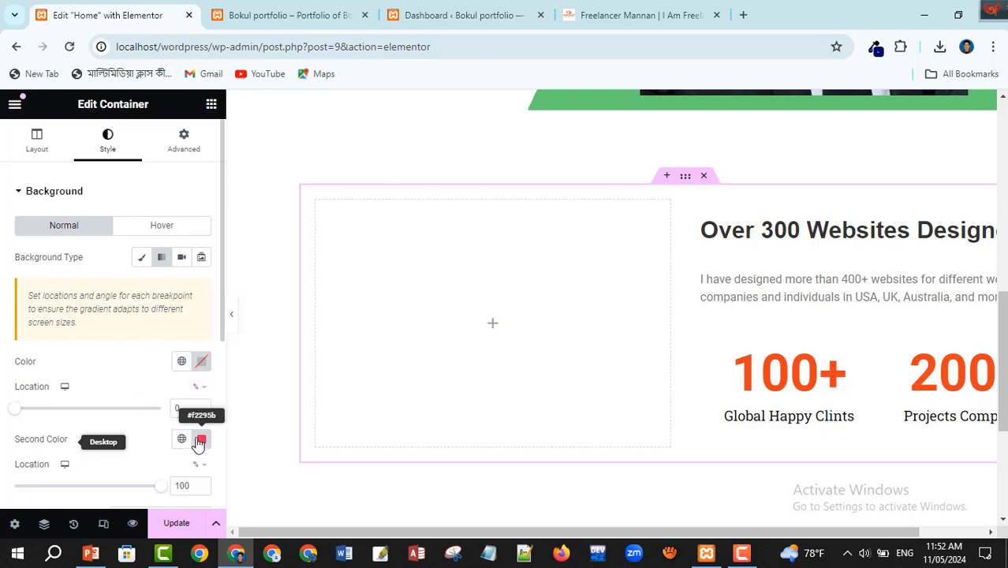
{"action": "scroll", "coordinate": [198, 447], "scroll_direction": "down", "scroll_amount": 1}
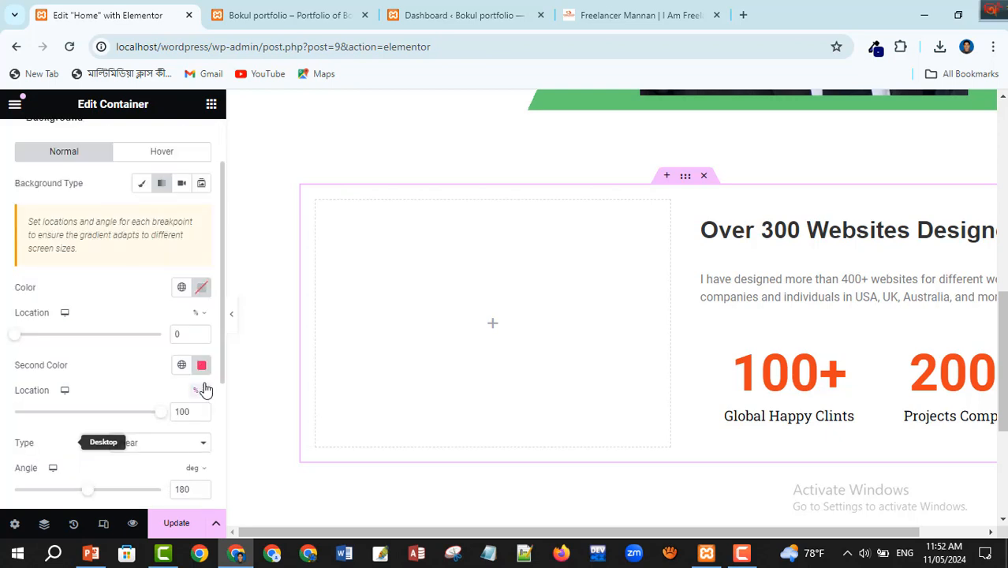
{"action": "left_click", "coordinate": [202, 288]}
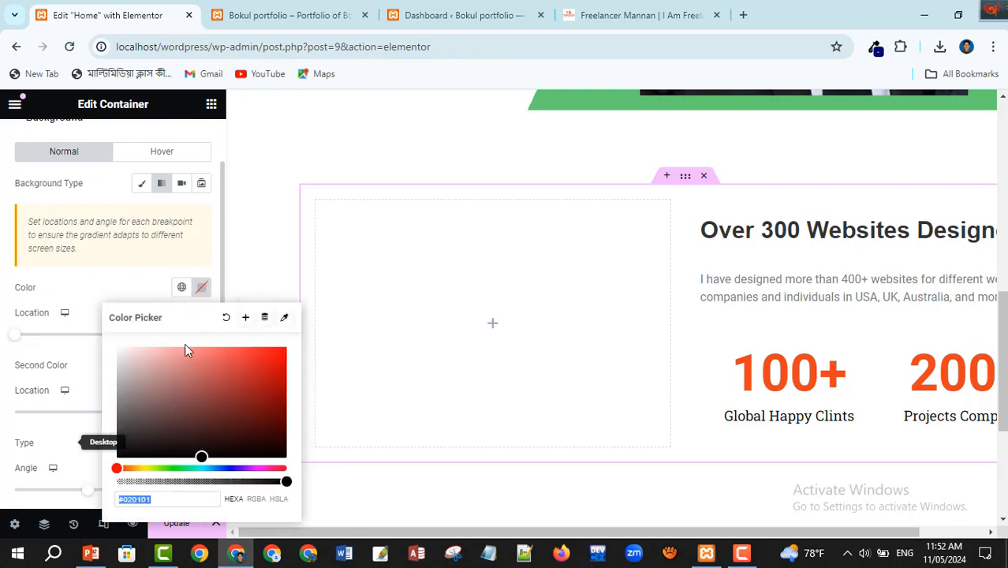
{"action": "left_click", "coordinate": [182, 287]}
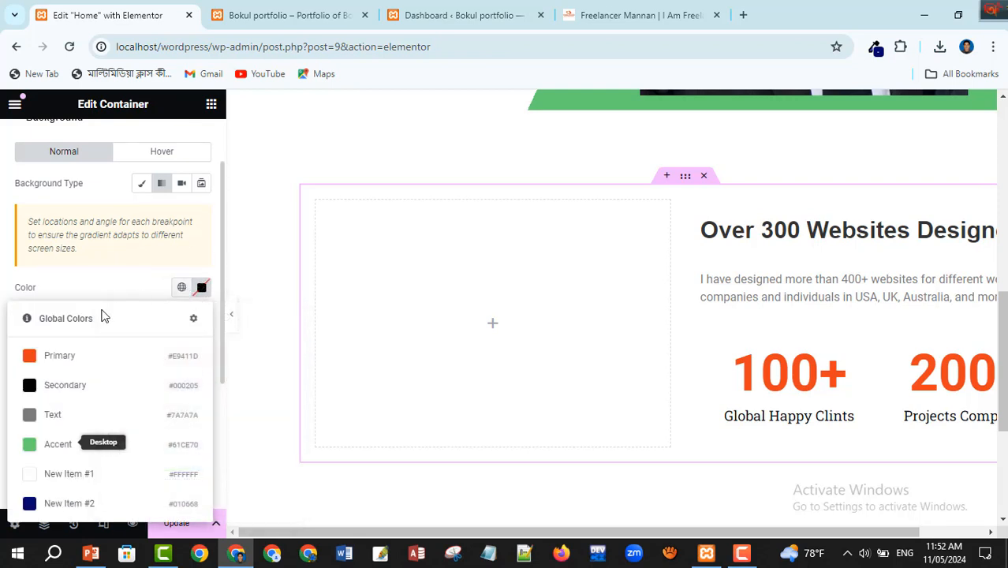
{"action": "left_click", "coordinate": [33, 473]}
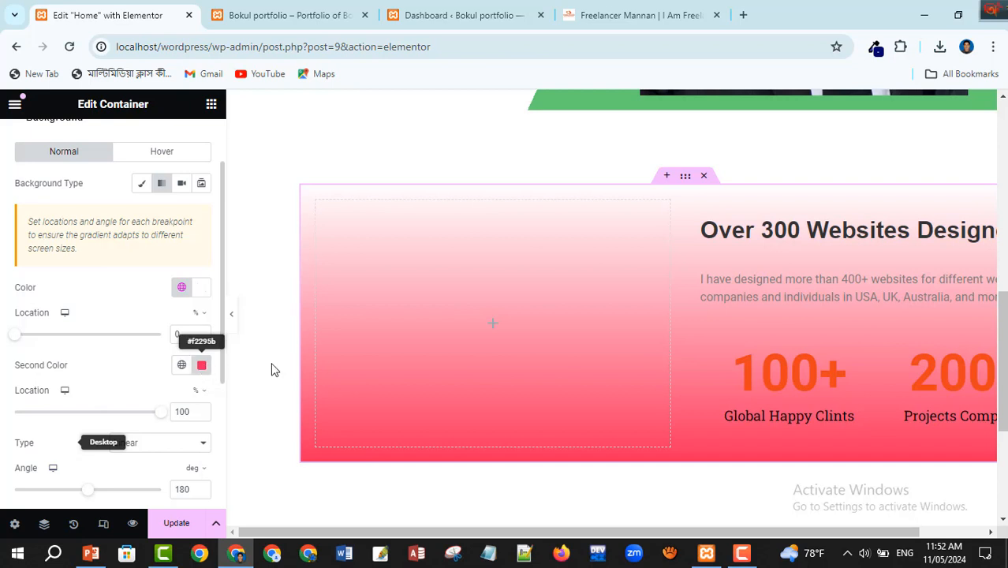
Set the gradient's second color to a custom blue, #1754DB
{"action": "left_click", "coordinate": [182, 367]}
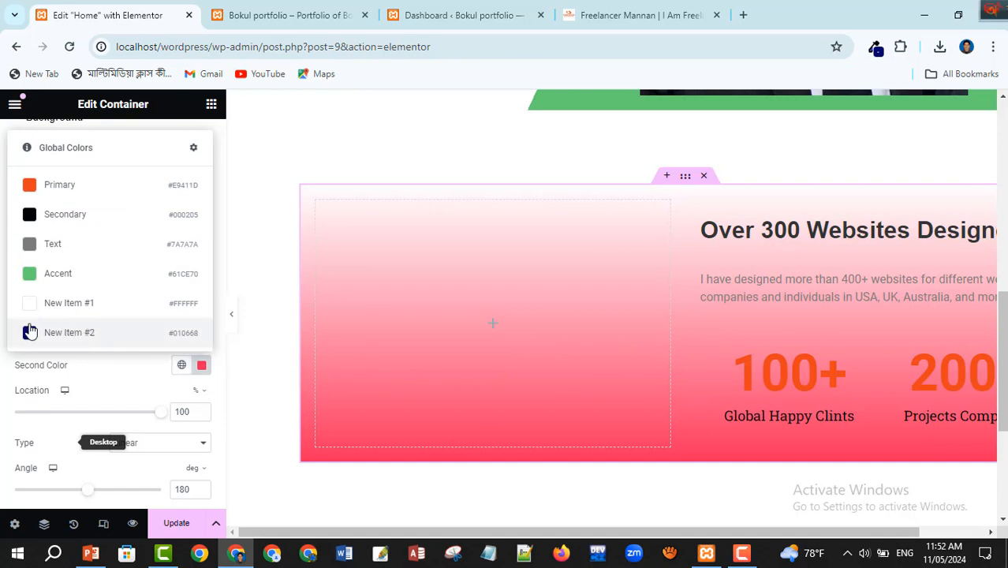
{"action": "left_click", "coordinate": [33, 245]}
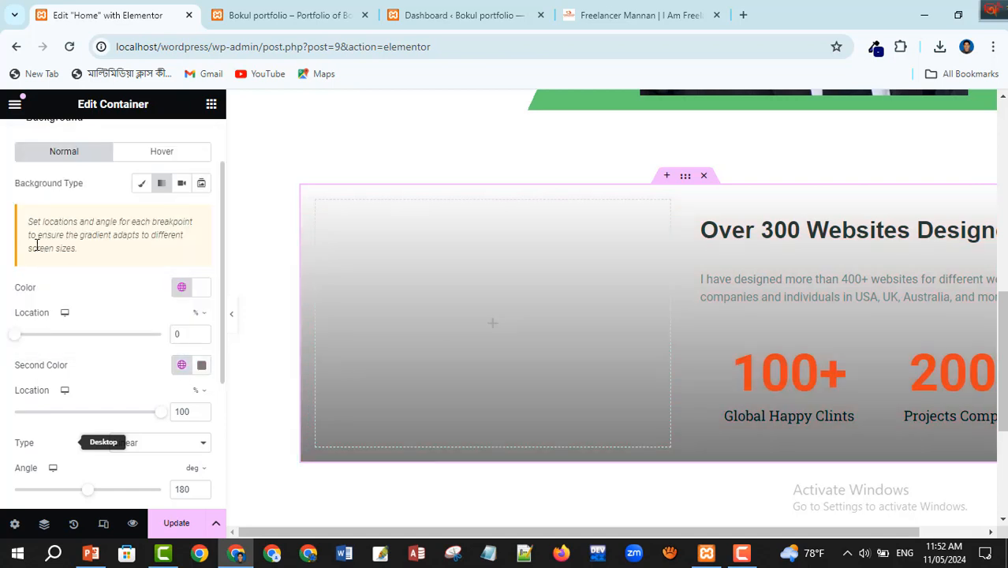
{"action": "left_click", "coordinate": [201, 365]}
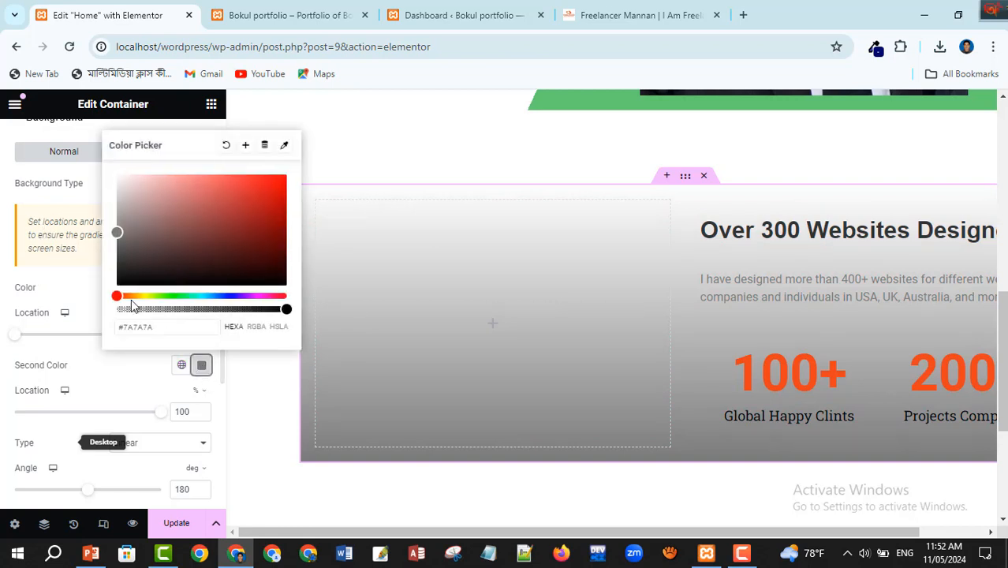
{"action": "left_click", "coordinate": [268, 190]}
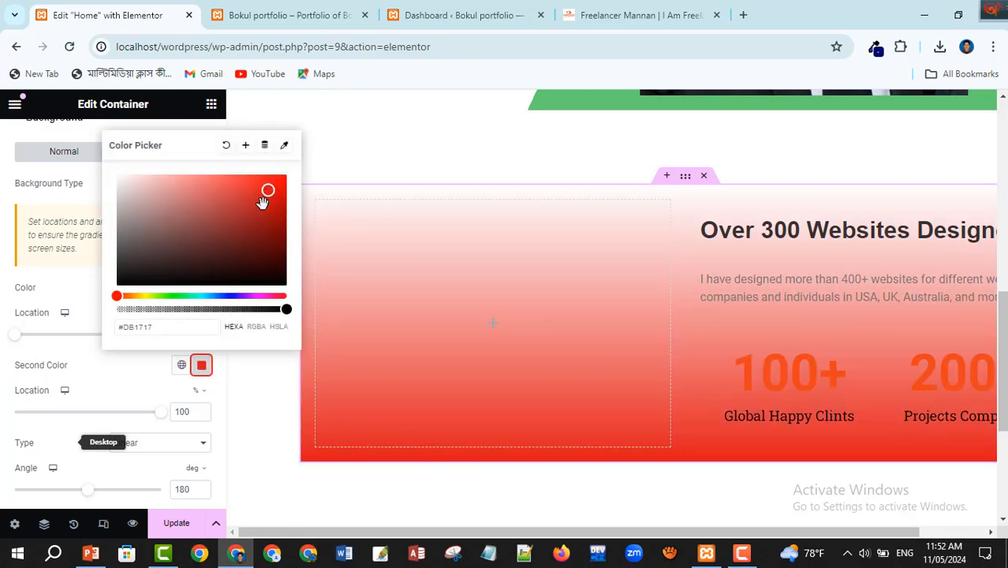
{"action": "left_click", "coordinate": [140, 295]}
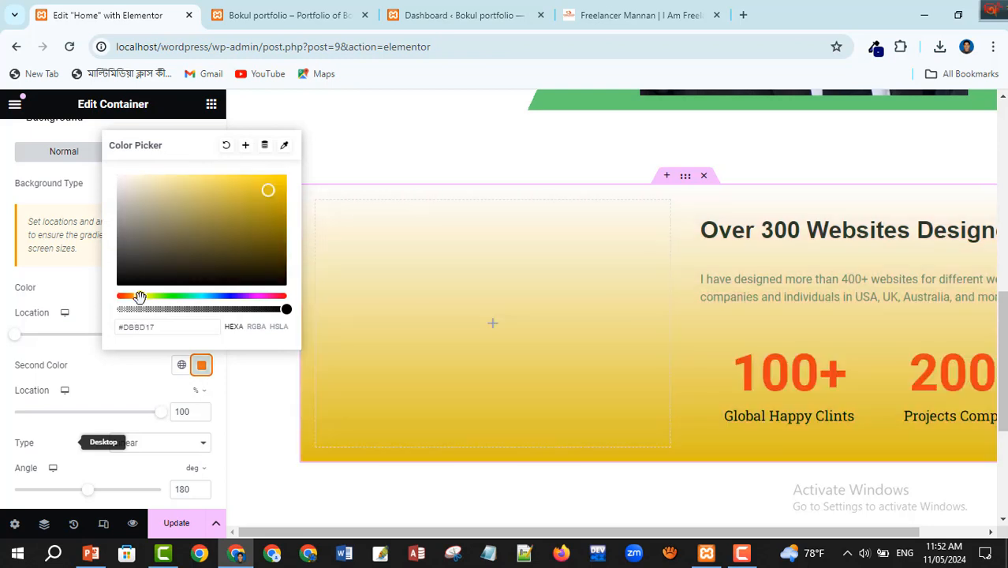
{"action": "left_click", "coordinate": [219, 295]}
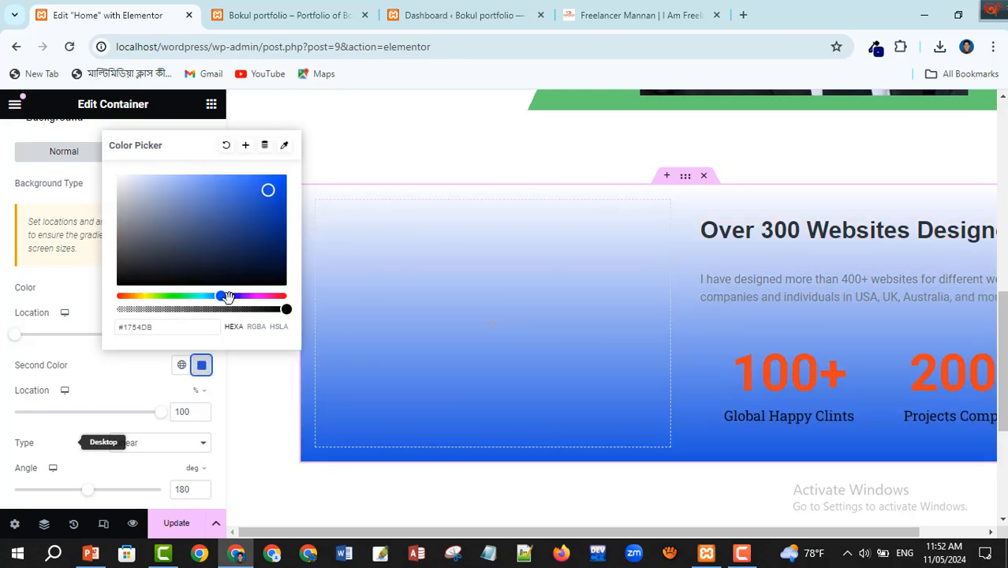
{"action": "left_click", "coordinate": [253, 381]}
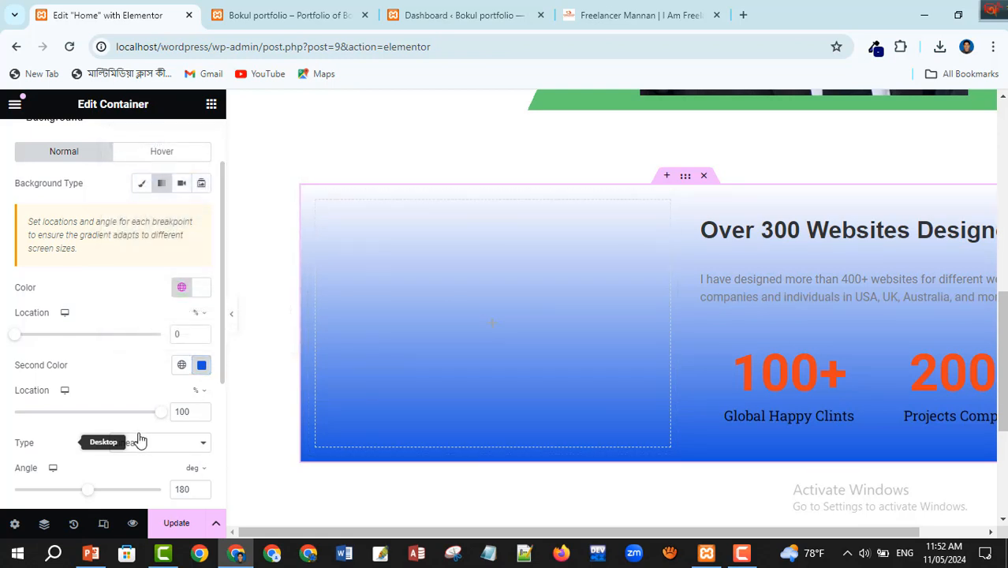
Set the gradient's first color location to 44%, the second to 42%, and the linear angle to 304 degrees for a sharp diagonal edge
{"action": "scroll", "coordinate": [118, 390], "scroll_direction": "down", "scroll_amount": 2}
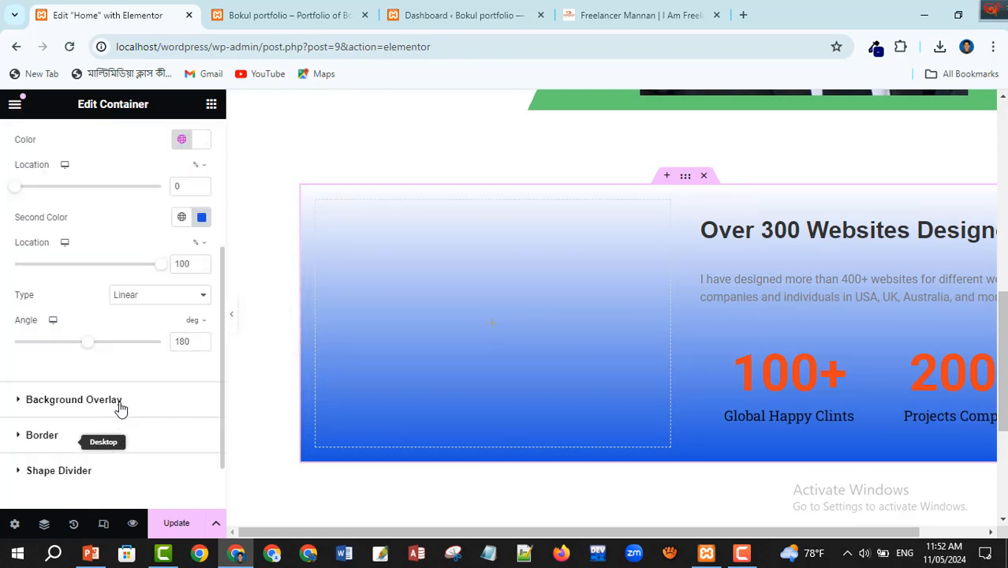
{"action": "left_click_drag", "start_coordinate": [16, 194], "coordinate": [94, 203]}
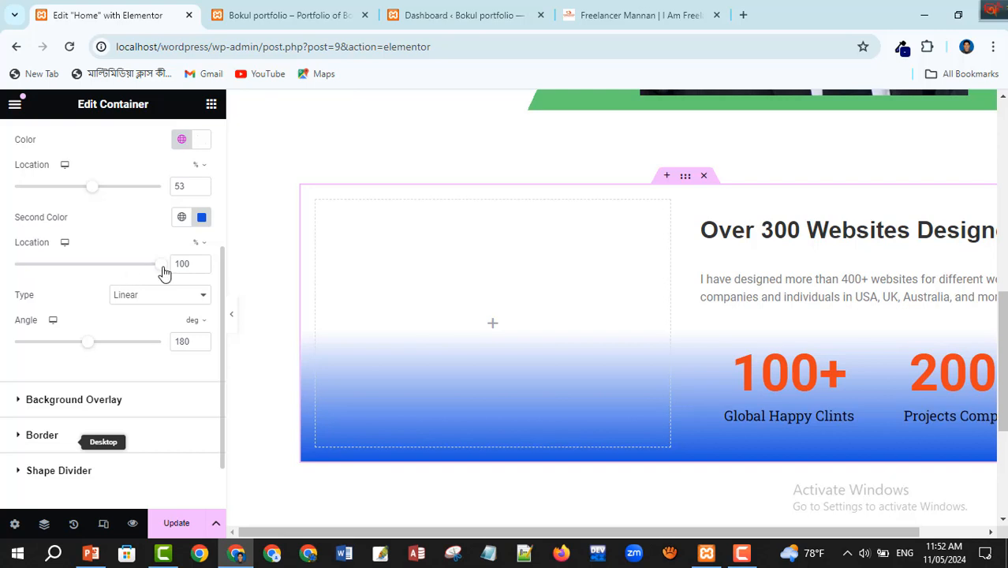
{"action": "left_click_drag", "start_coordinate": [163, 272], "coordinate": [84, 277]}
{"action": "mouse_move", "coordinate": [95, 192]}
{"action": "left_mouse_down"}
{"action": "mouse_move", "coordinate": [124, 184]}
{"action": "mouse_move", "coordinate": [87, 198]}
{"action": "left_mouse_up"}
{"action": "left_click_drag", "start_coordinate": [92, 347], "coordinate": [142, 346]}
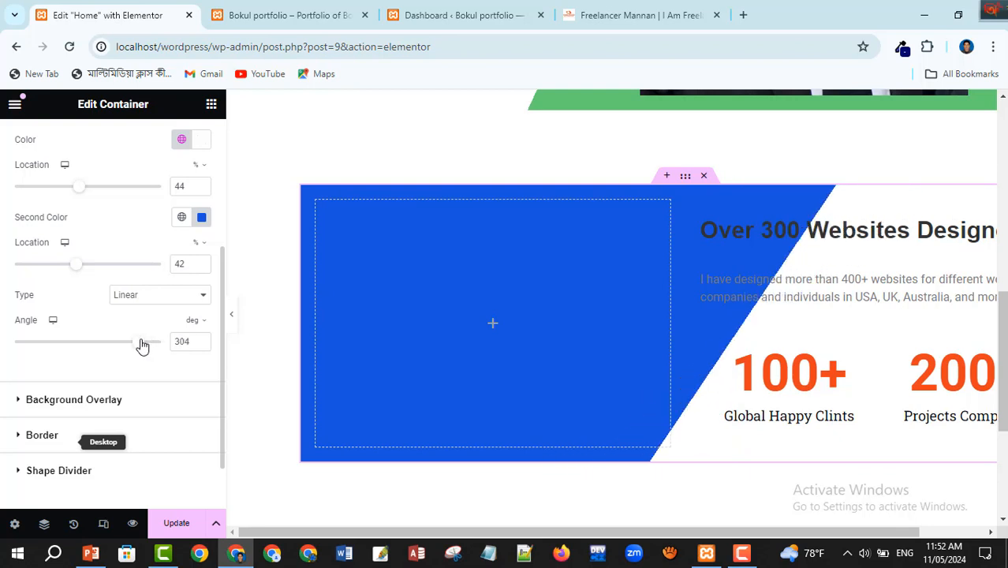
Set the container's margins to 0 on all sides and compare the section with the hero section above it
{"action": "scroll", "coordinate": [836, 386], "scroll_direction": "up", "scroll_amount": 2}
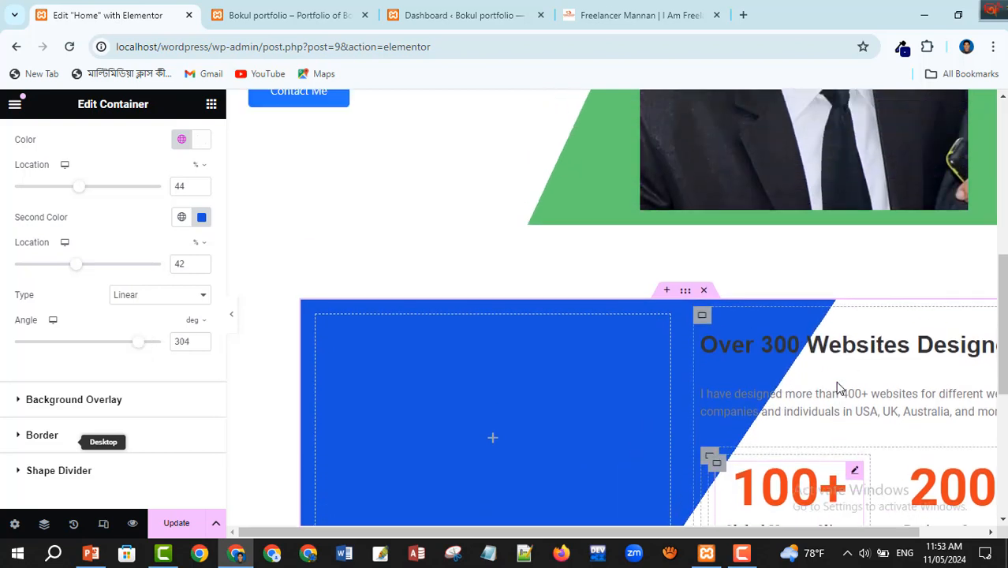
{"action": "scroll", "coordinate": [857, 343], "scroll_direction": "down", "scroll_amount": 1}
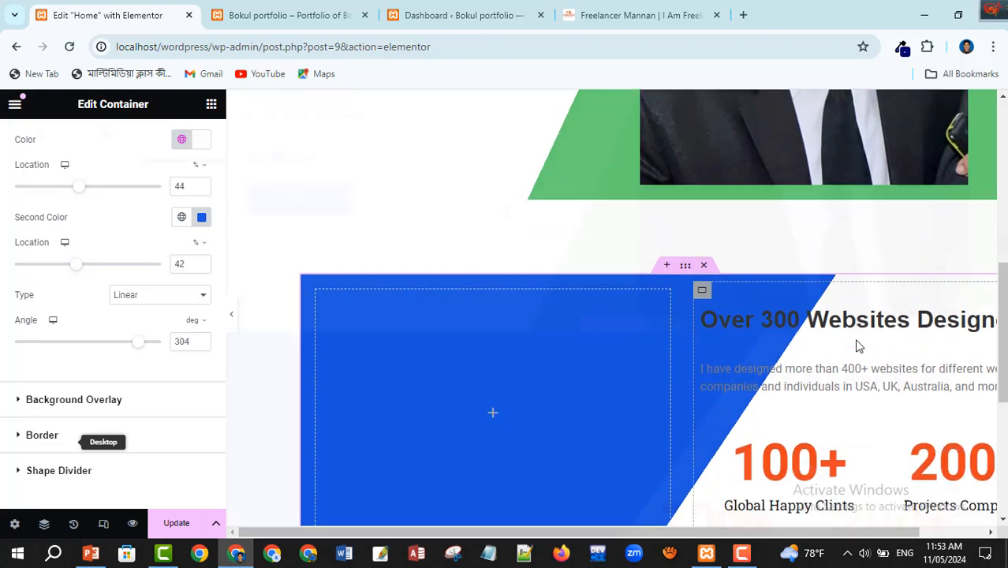
{"action": "scroll", "coordinate": [860, 349], "scroll_direction": "up", "scroll_amount": 2}
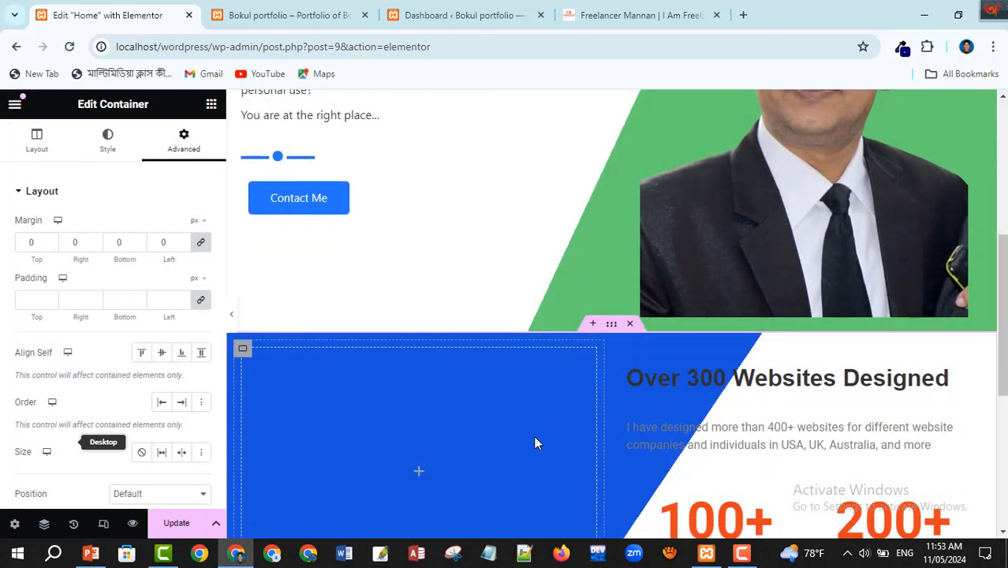
{"action": "scroll", "coordinate": [655, 422], "scroll_direction": "down", "scroll_amount": 2}
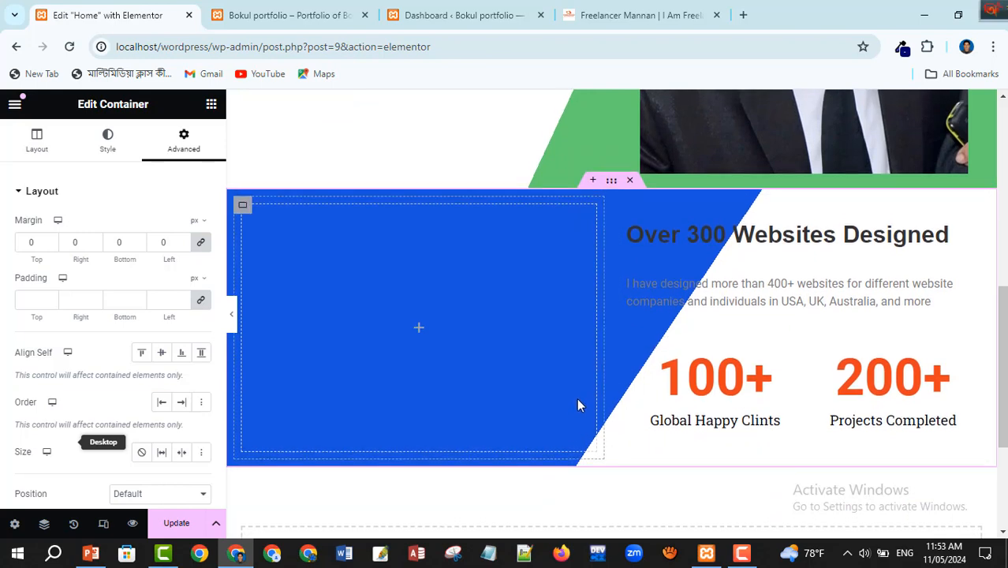
{"action": "scroll", "coordinate": [577, 404], "scroll_direction": "up", "scroll_amount": 7}
{"action": "scroll", "coordinate": [670, 422], "scroll_direction": "down", "scroll_amount": 6}
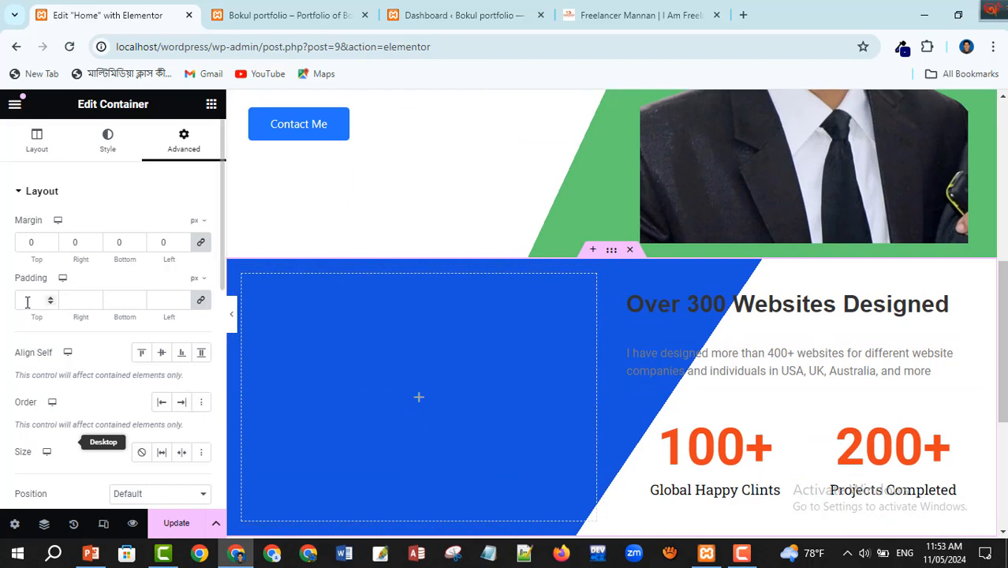
Try paddings of 50 px and 100 px on all sides of the blue gradient container
{"action": "type", "text": "50"}
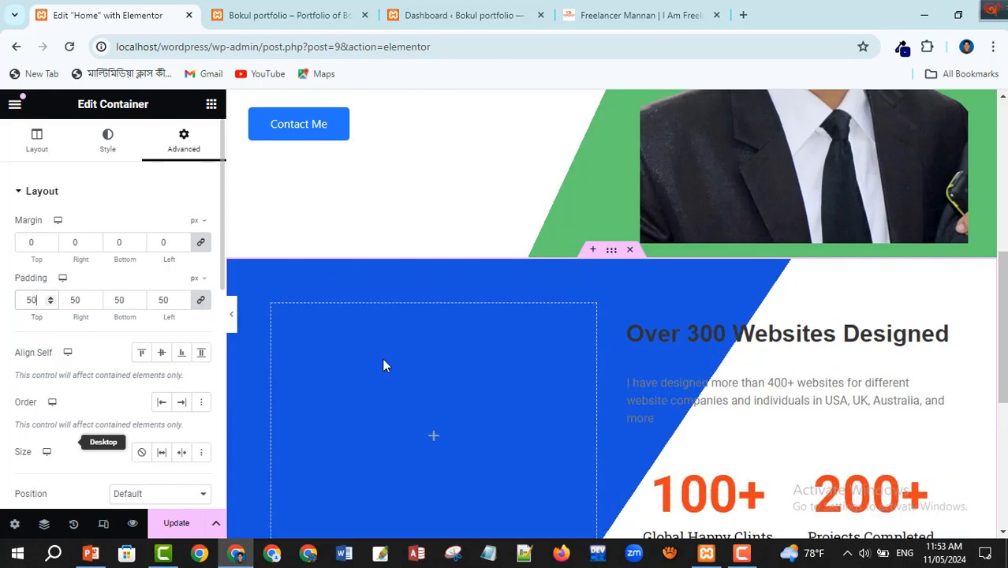
{"action": "scroll", "coordinate": [390, 371], "scroll_direction": "down", "scroll_amount": 2}
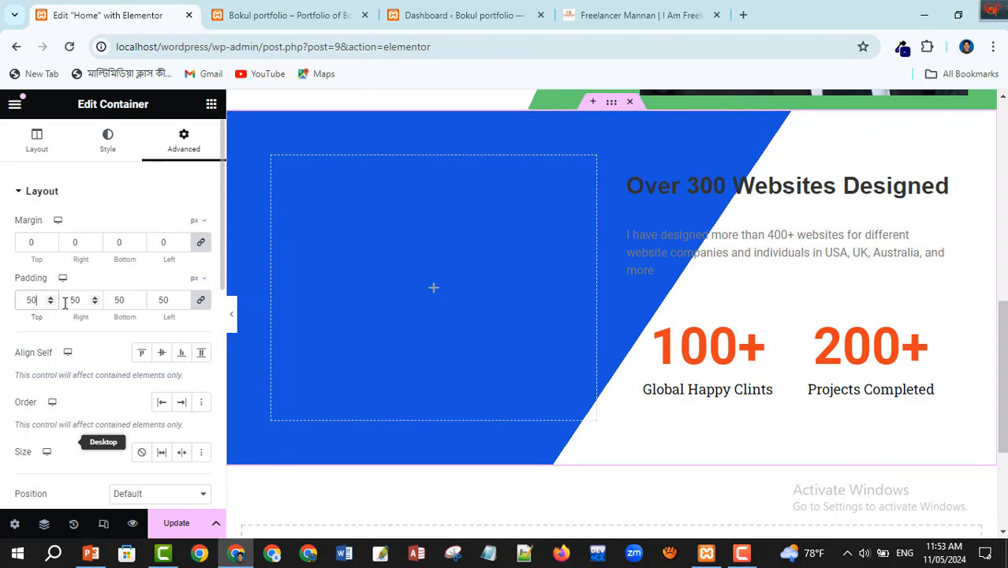
{"action": "key", "text": "BackSpace"}
{"action": "key", "text": "BackSpace"}
{"action": "type", "text": "100"}
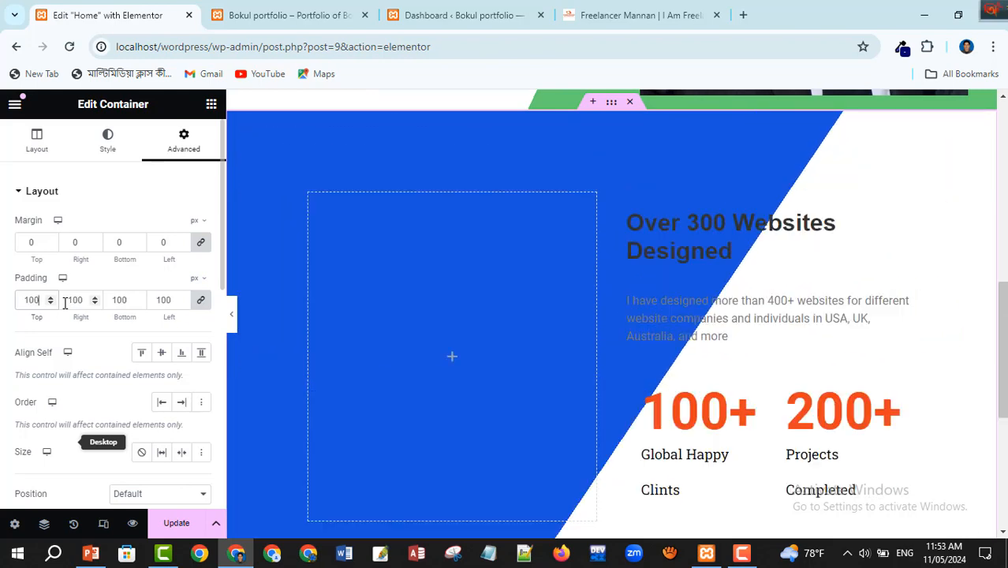
{"action": "scroll", "coordinate": [298, 451], "scroll_direction": "up", "scroll_amount": 2}
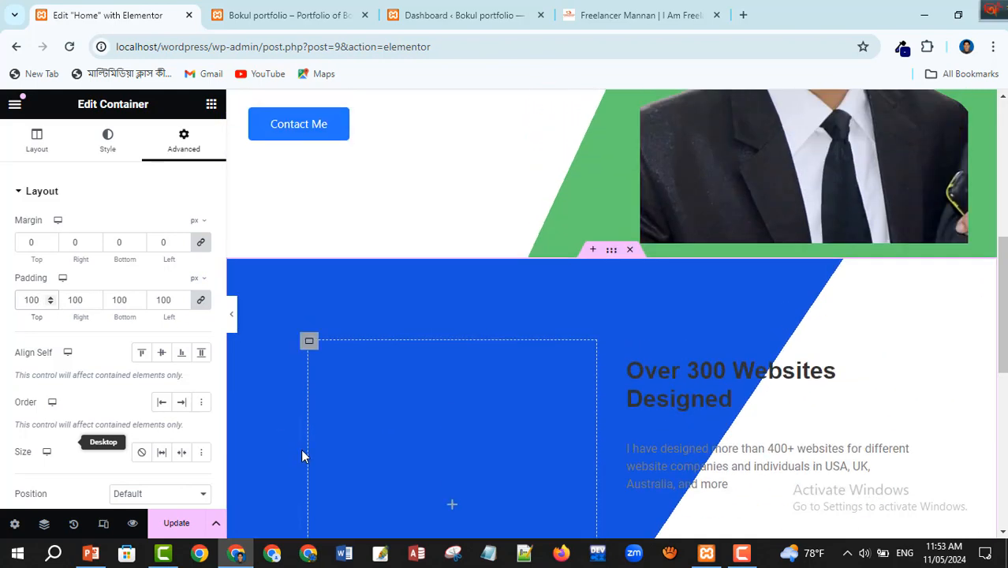
{"action": "scroll", "coordinate": [302, 450], "scroll_direction": "up", "scroll_amount": 2}
{"action": "scroll", "coordinate": [303, 448], "scroll_direction": "up", "scroll_amount": 4}
{"action": "scroll", "coordinate": [305, 447], "scroll_direction": "down", "scroll_amount": 7}
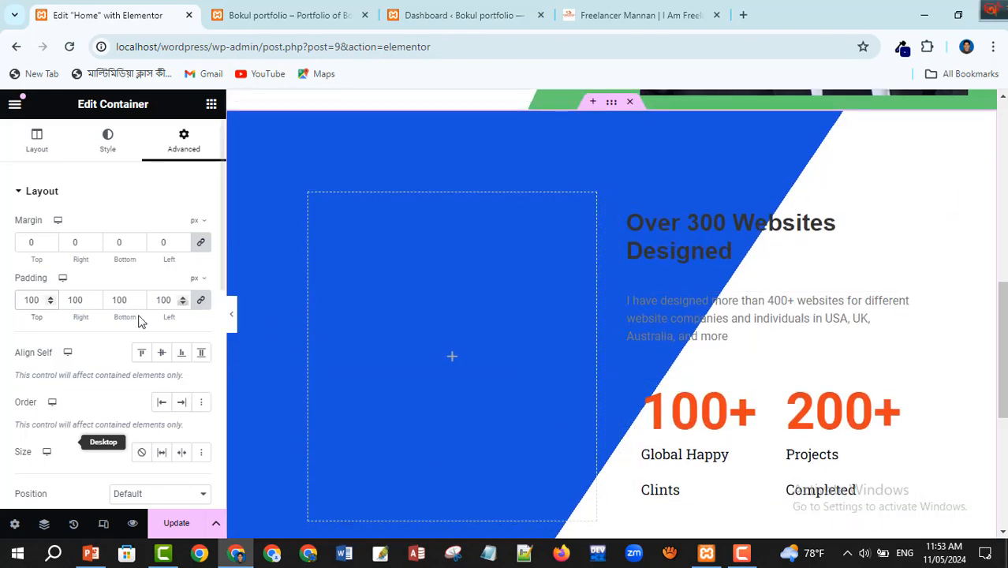
Set the container's padding to 80 px on all sides
{"action": "left_click", "coordinate": [47, 306]}
{"action": "key", "text": "BackSpace"}
{"action": "key", "text": "BackSpace"}
{"action": "key", "text": "BackSpace"}
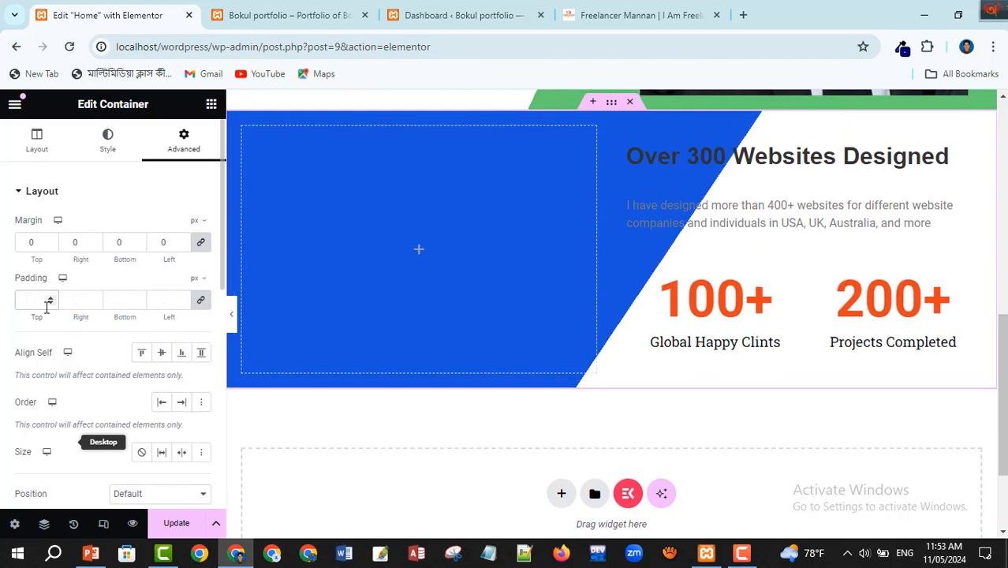
{"action": "type", "text": "80"}
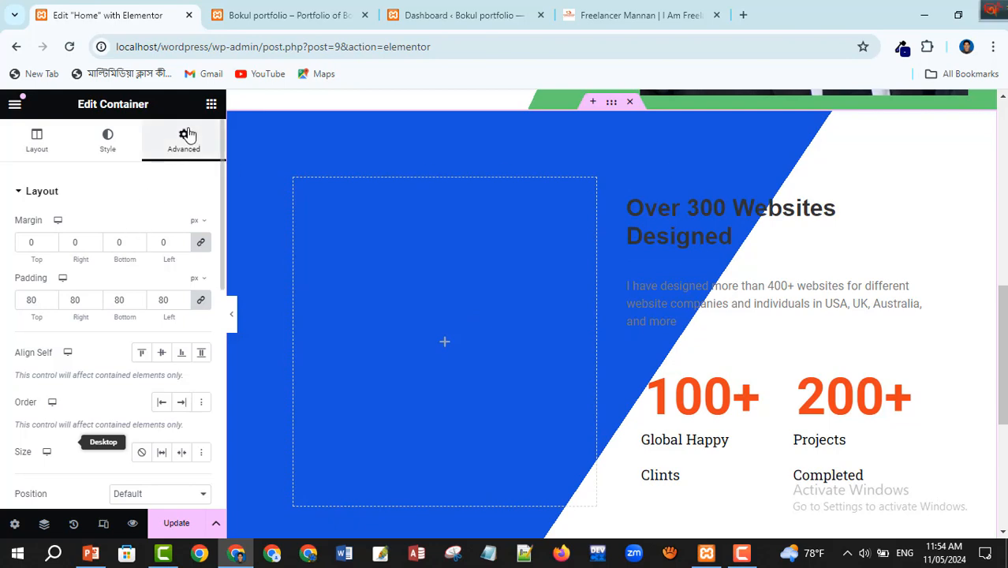
Set the container gradient's color locations to 53% and 52% and its angle to 291 degrees, and shift the diagonal edge slightly further left
{"action": "scroll", "coordinate": [149, 400], "scroll_direction": "down", "scroll_amount": 5}
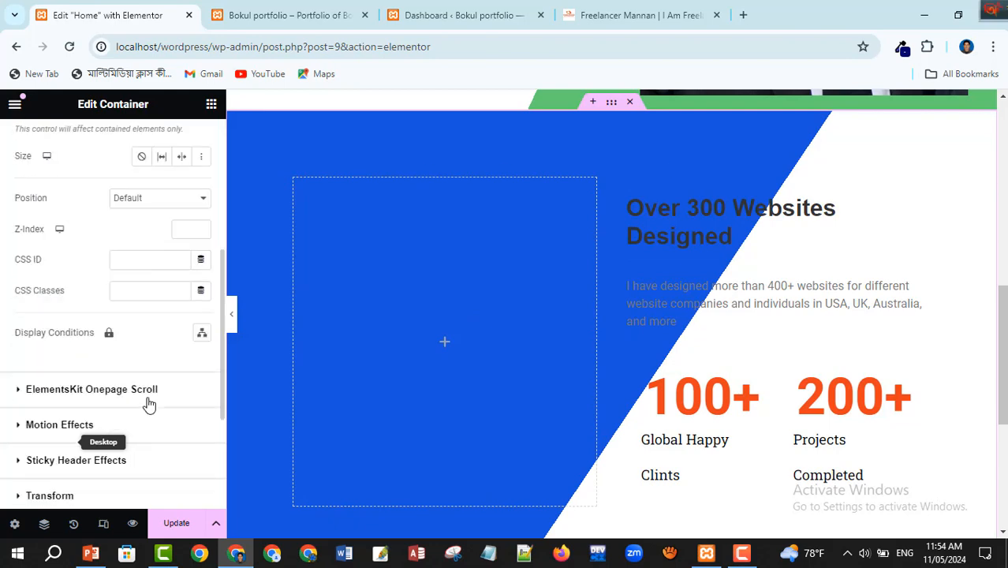
{"action": "scroll", "coordinate": [148, 402], "scroll_direction": "up", "scroll_amount": 4}
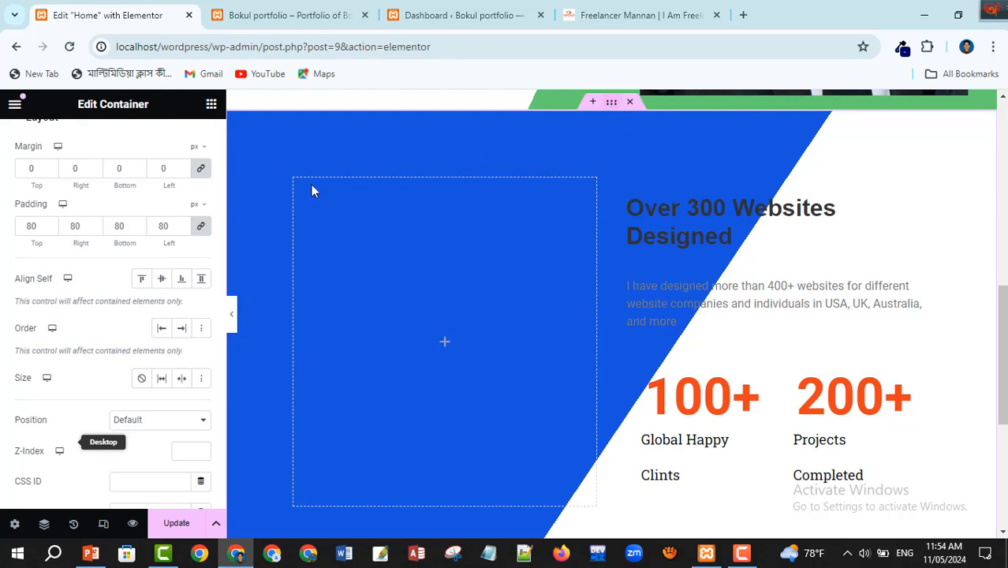
{"action": "scroll", "coordinate": [62, 402], "scroll_direction": "down", "scroll_amount": 2}
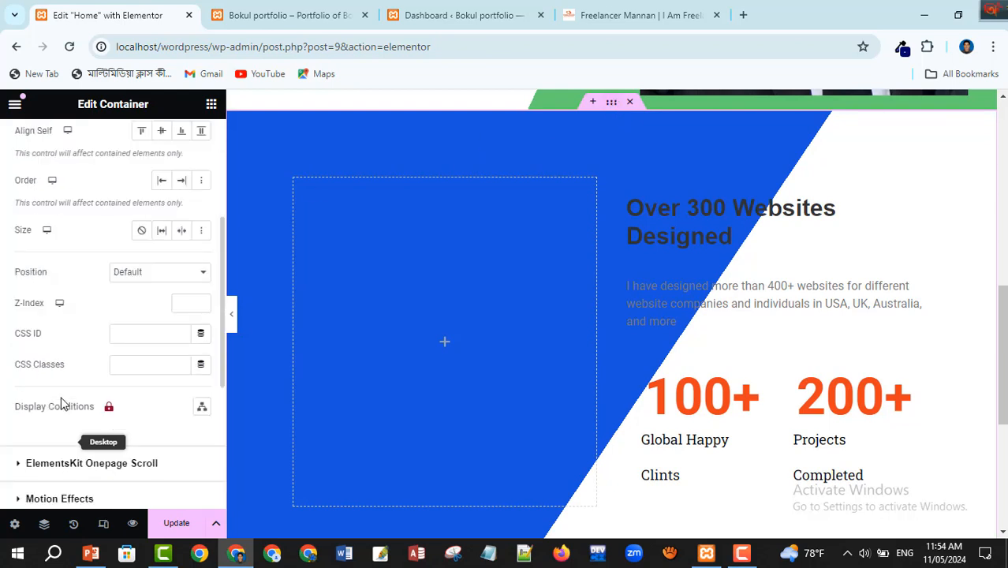
{"action": "scroll", "coordinate": [61, 402], "scroll_direction": "up", "scroll_amount": 3}
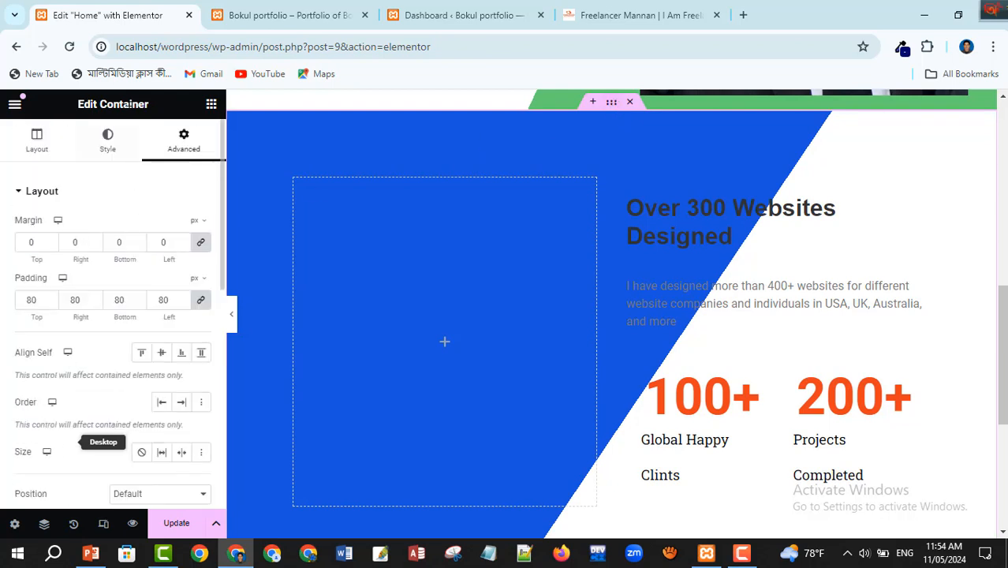
{"action": "left_click", "coordinate": [123, 139]}
{"action": "scroll", "coordinate": [113, 369], "scroll_direction": "down", "scroll_amount": 2}
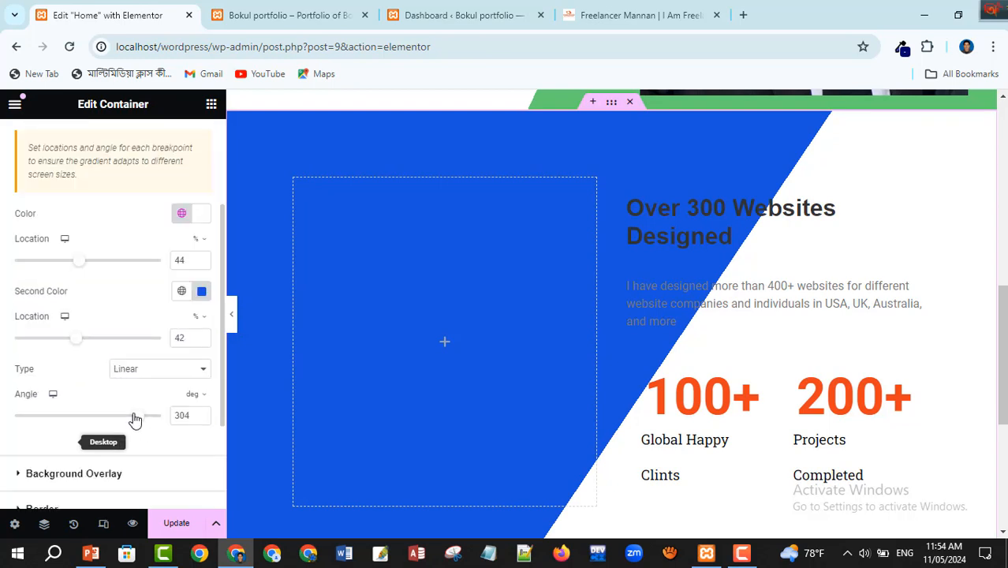
{"action": "left_click_drag", "start_coordinate": [136, 420], "coordinate": [133, 420]}
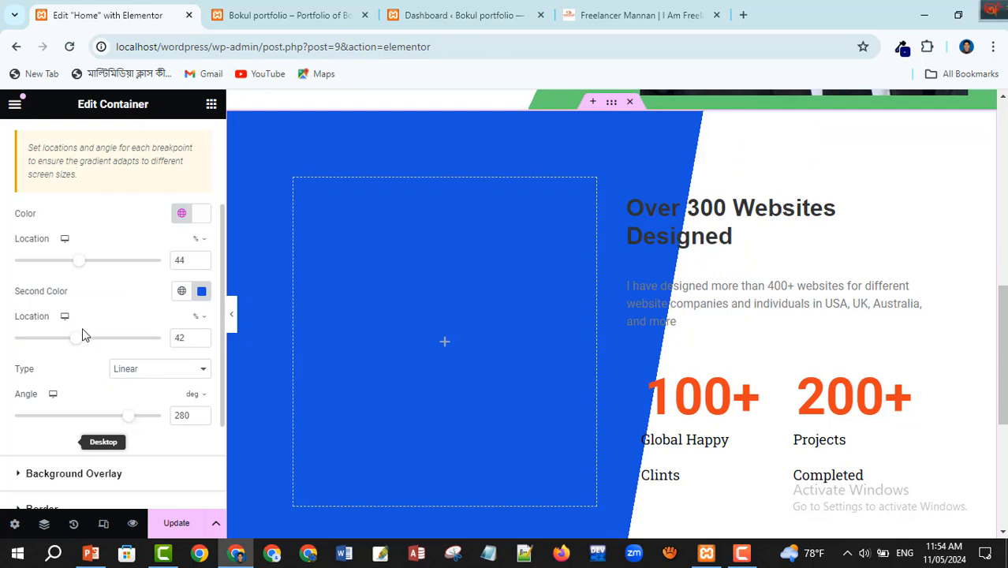
{"action": "left_click_drag", "start_coordinate": [79, 341], "coordinate": [100, 344]}
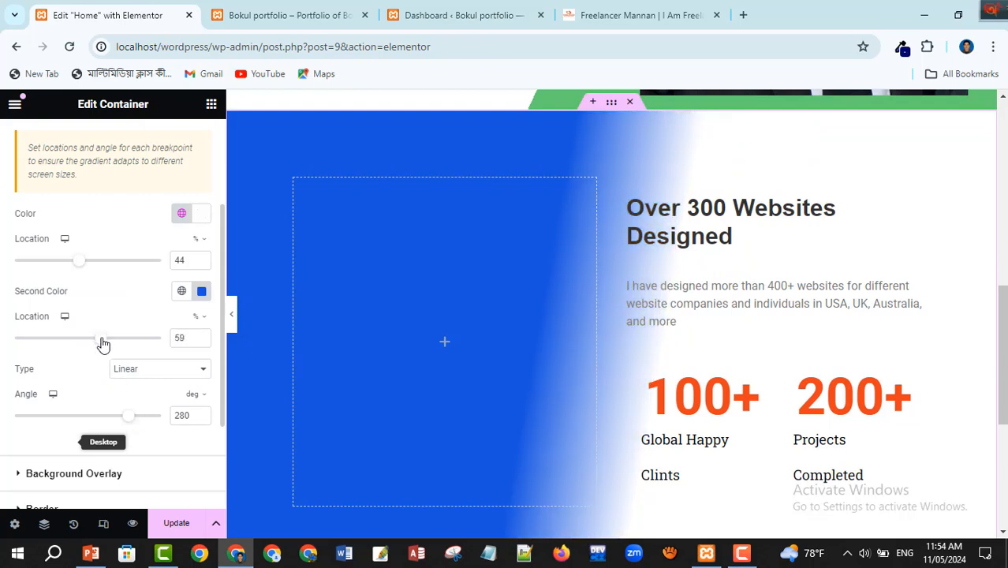
{"action": "mouse_move", "coordinate": [81, 268]}
{"action": "left_mouse_down"}
{"action": "mouse_move", "coordinate": [106, 264]}
{"action": "mouse_move", "coordinate": [92, 271]}
{"action": "left_mouse_up"}
{"action": "left_click_drag", "start_coordinate": [101, 345], "coordinate": [91, 388]}
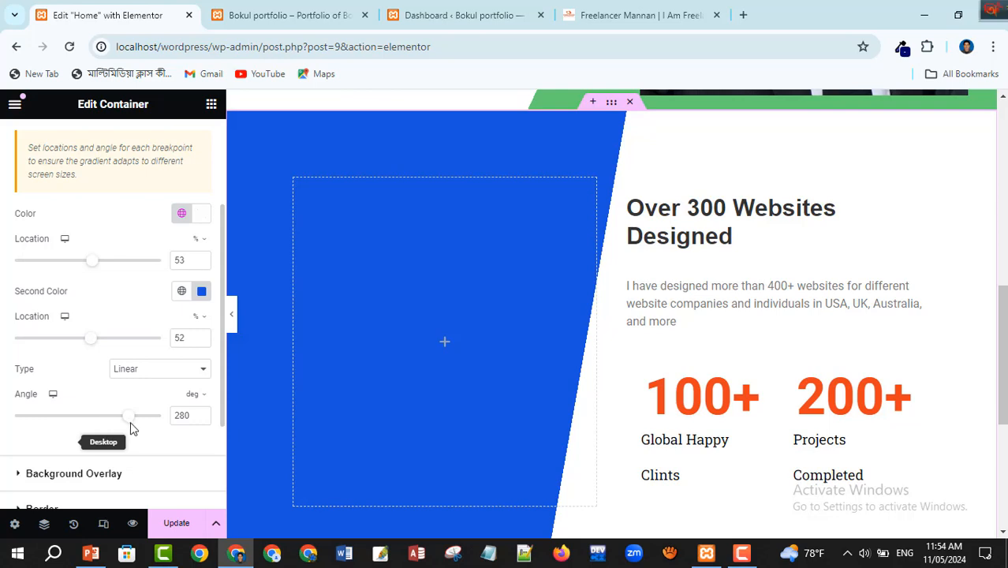
{"action": "left_click_drag", "start_coordinate": [127, 426], "coordinate": [135, 426]}
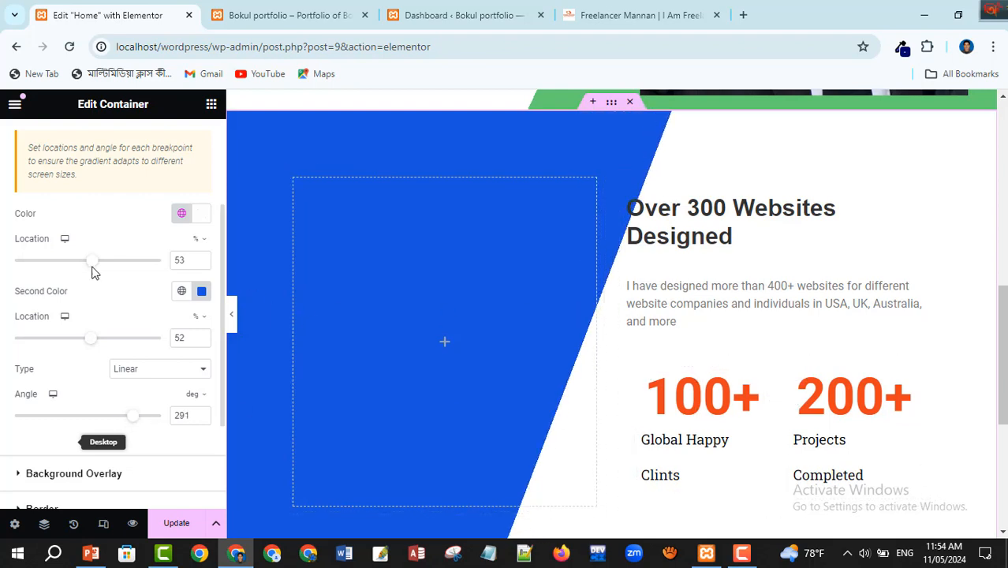
{"action": "left_click_drag", "start_coordinate": [92, 267], "coordinate": [100, 272]}
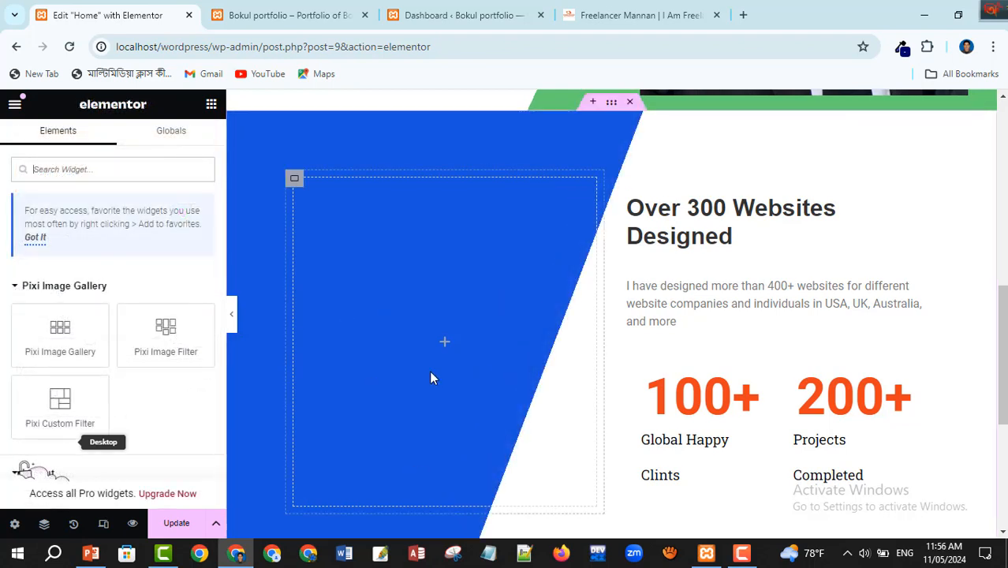
Add an Image widget to the empty column beside the counters and fill it with Class-Image.jpg from the media library
{"action": "type", "text": "image"}
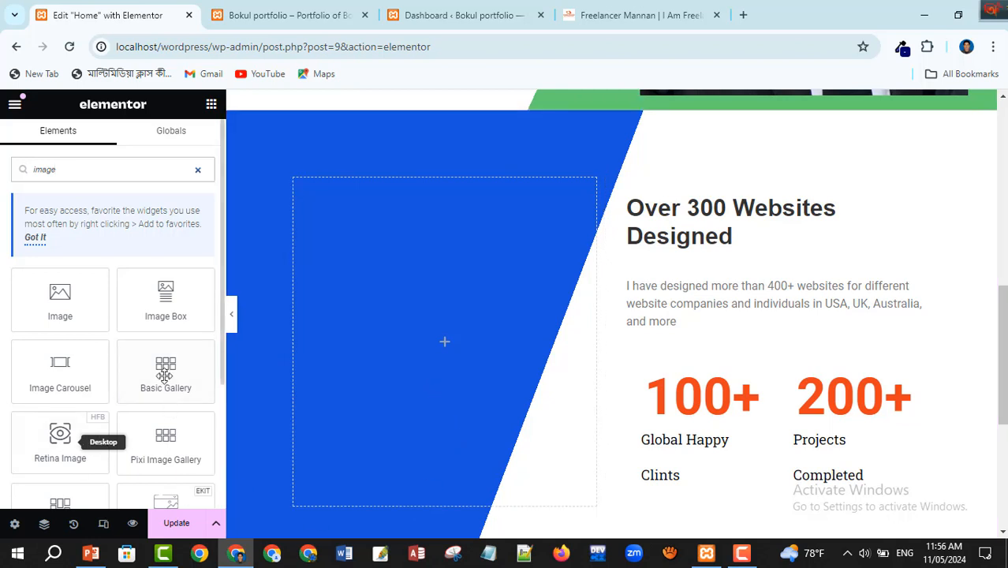
{"action": "scroll", "coordinate": [169, 363], "scroll_direction": "down", "scroll_amount": 1}
{"action": "left_click_drag", "start_coordinate": [66, 232], "coordinate": [465, 353]}
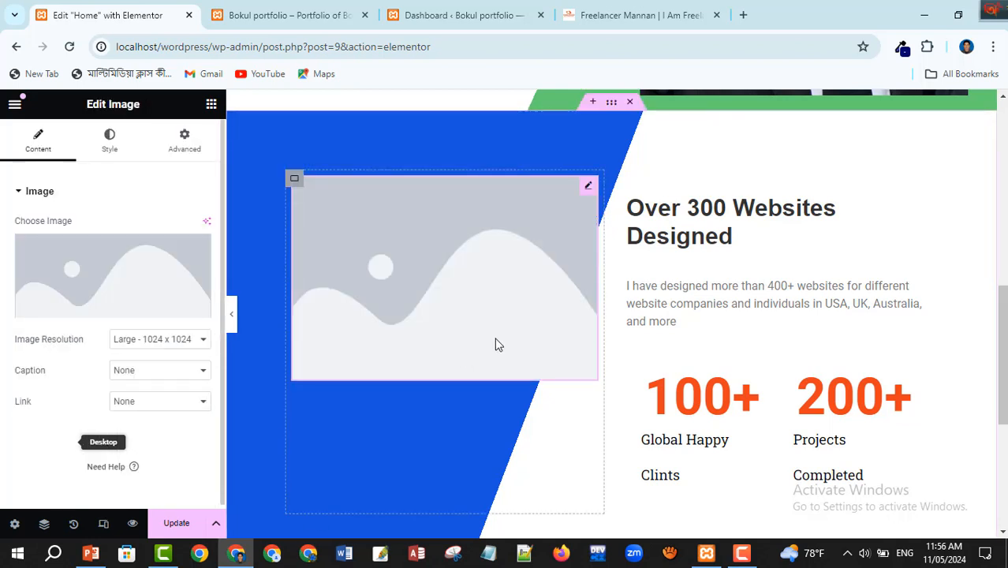
{"action": "left_click", "coordinate": [94, 273]}
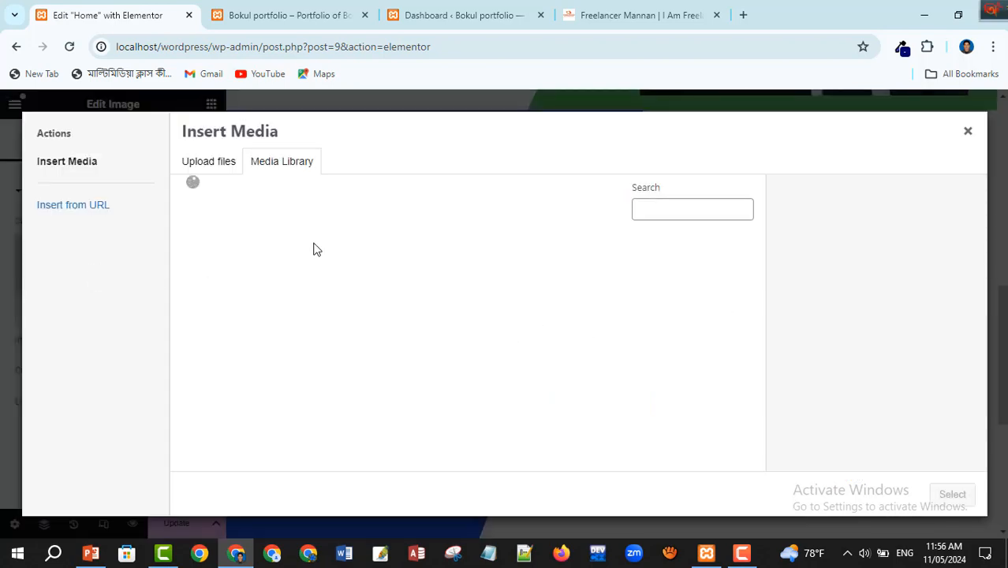
{"action": "left_click", "coordinate": [272, 317]}
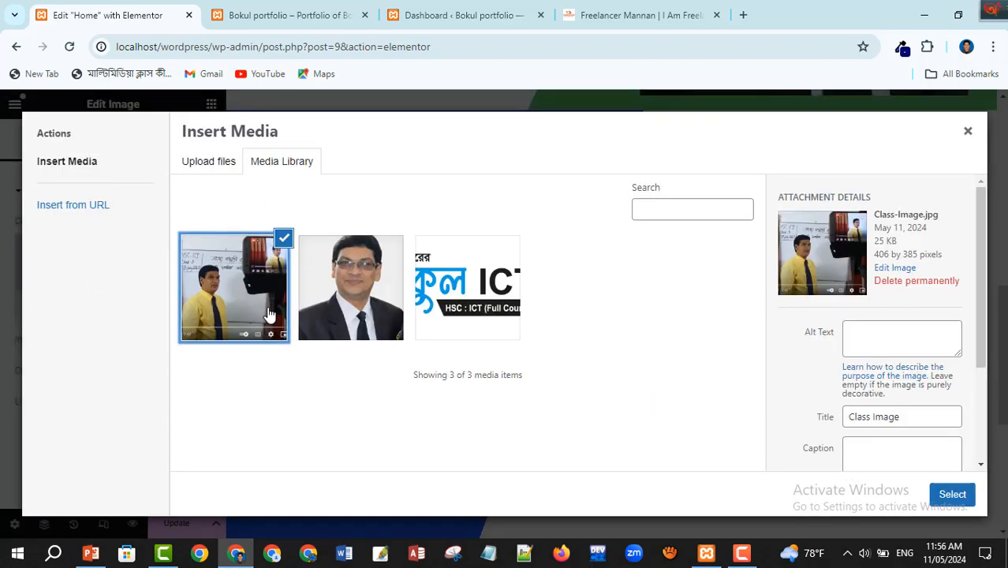
{"action": "left_click", "coordinate": [951, 494]}
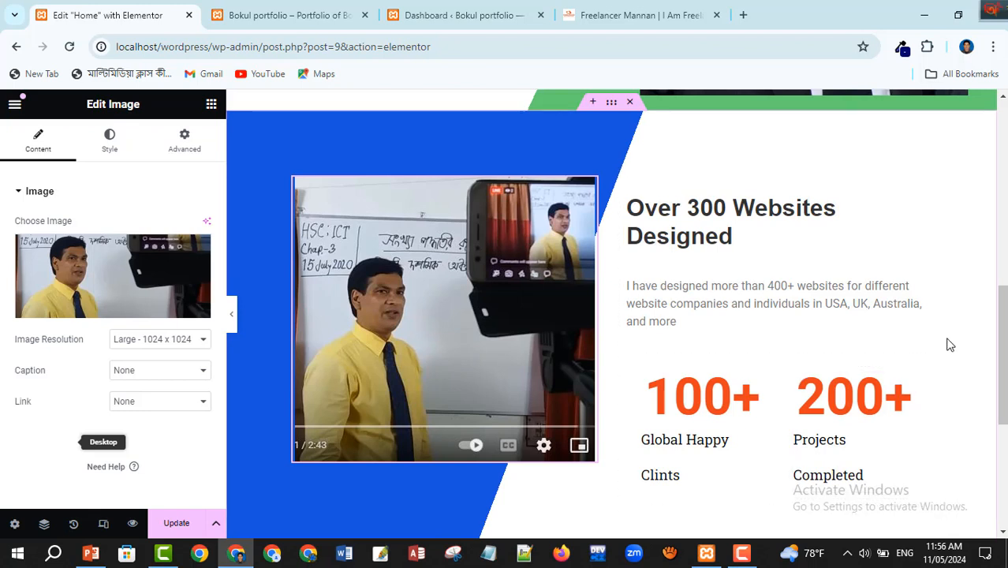
Compare the counter section and the hero above it with the "Over 400 Websites Designed" section on the reference site
{"action": "scroll", "coordinate": [954, 393], "scroll_direction": "down", "scroll_amount": 1}
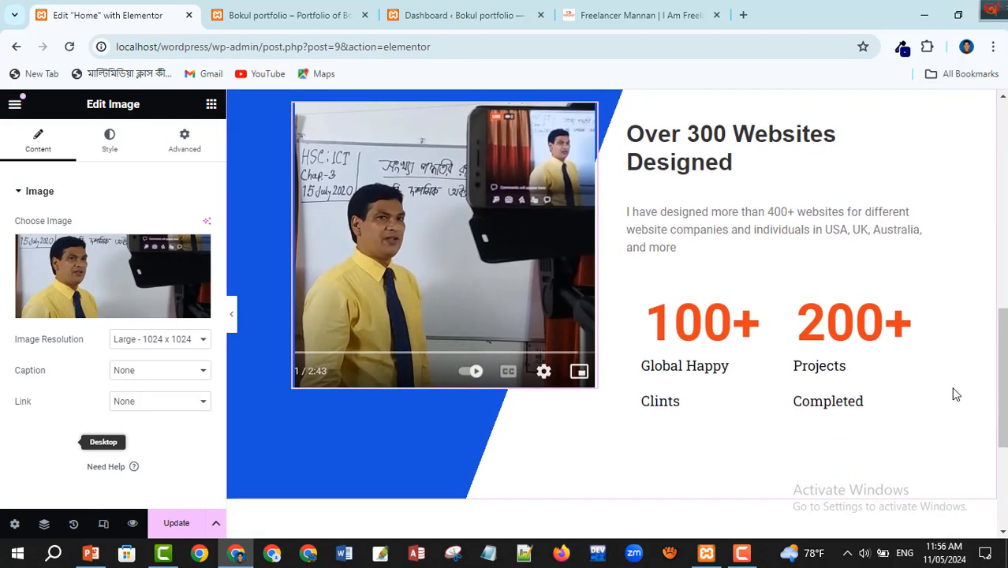
{"action": "left_click", "coordinate": [651, 13]}
{"action": "scroll", "coordinate": [855, 398], "scroll_direction": "down", "scroll_amount": 3}
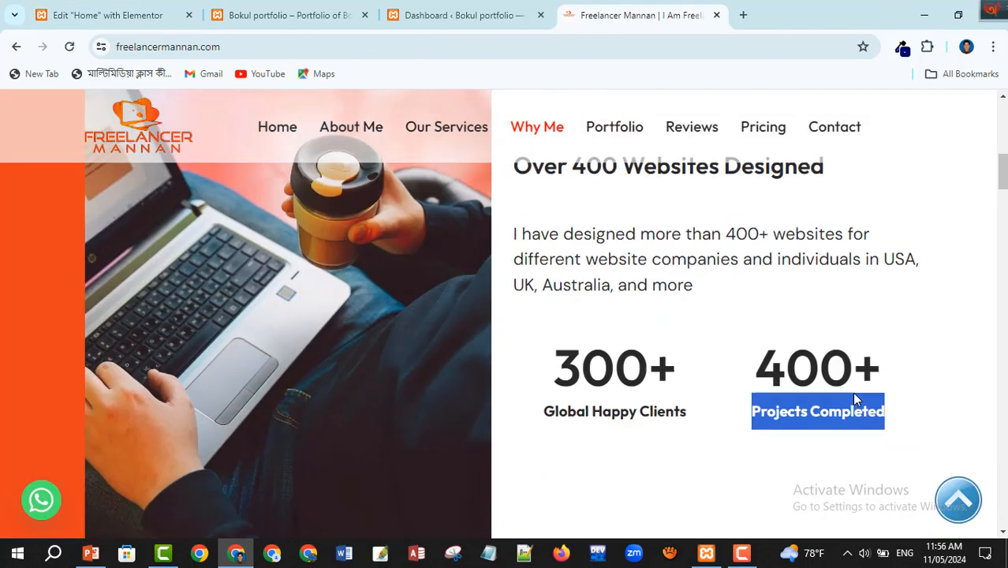
{"action": "scroll", "coordinate": [854, 394], "scroll_direction": "down", "scroll_amount": 2}
{"action": "scroll", "coordinate": [659, 412], "scroll_direction": "up", "scroll_amount": 5}
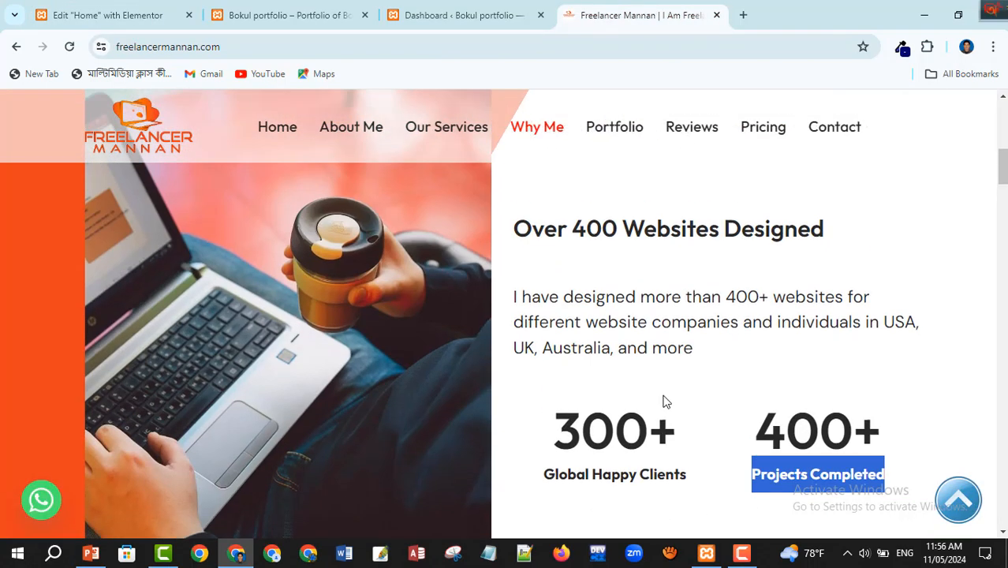
{"action": "left_click", "coordinate": [102, 15]}
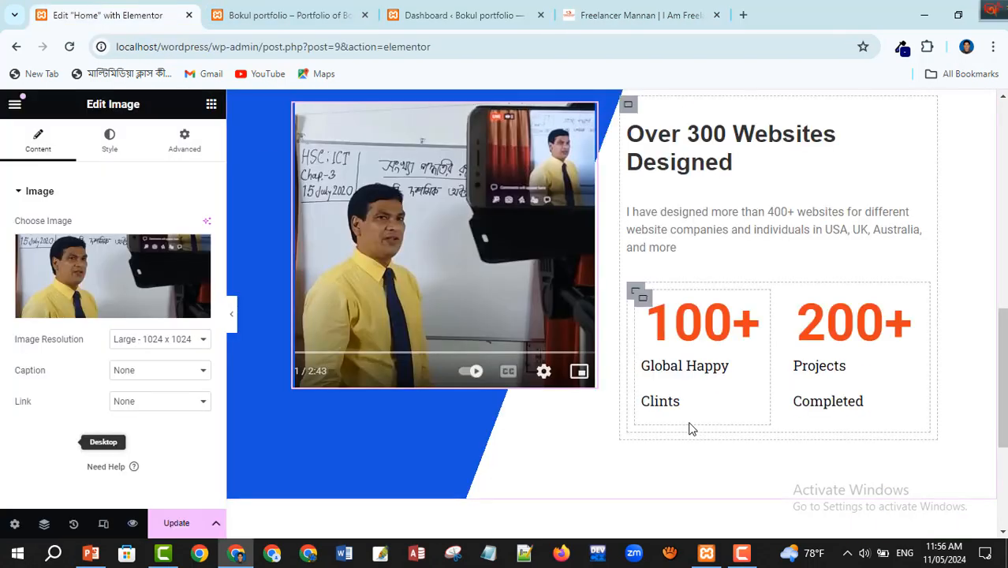
{"action": "scroll", "coordinate": [877, 419], "scroll_direction": "up", "scroll_amount": 2}
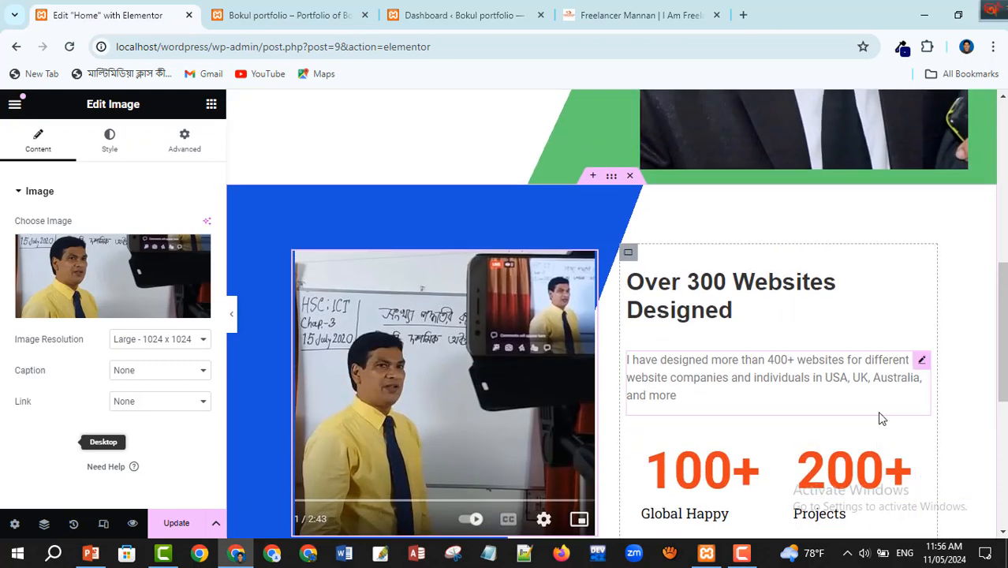
{"action": "scroll", "coordinate": [800, 377], "scroll_direction": "up", "scroll_amount": 3}
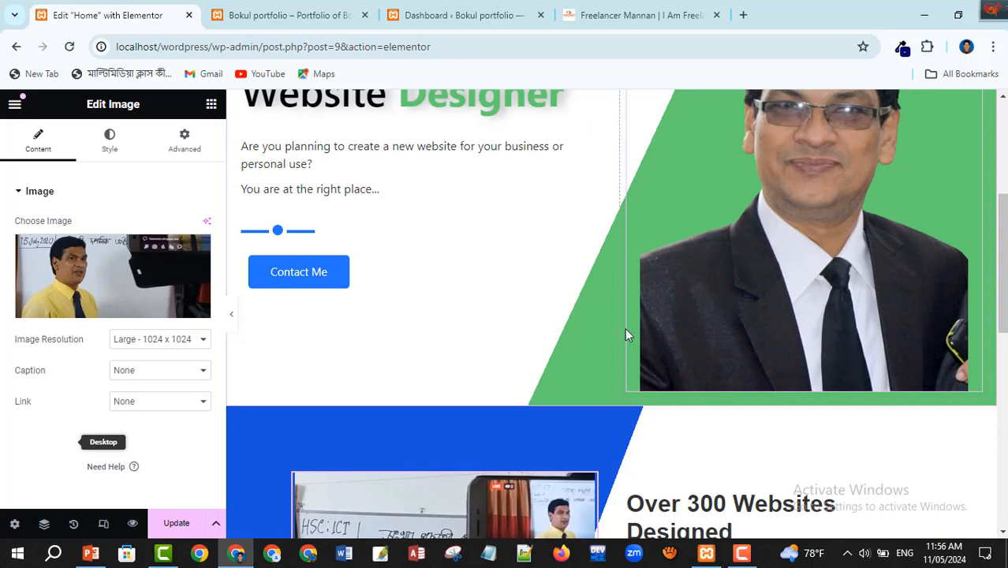
Save the Home page changes in Elementor and open the Dashboard link from the live site in a new tab
{"action": "left_click", "coordinate": [292, 16]}
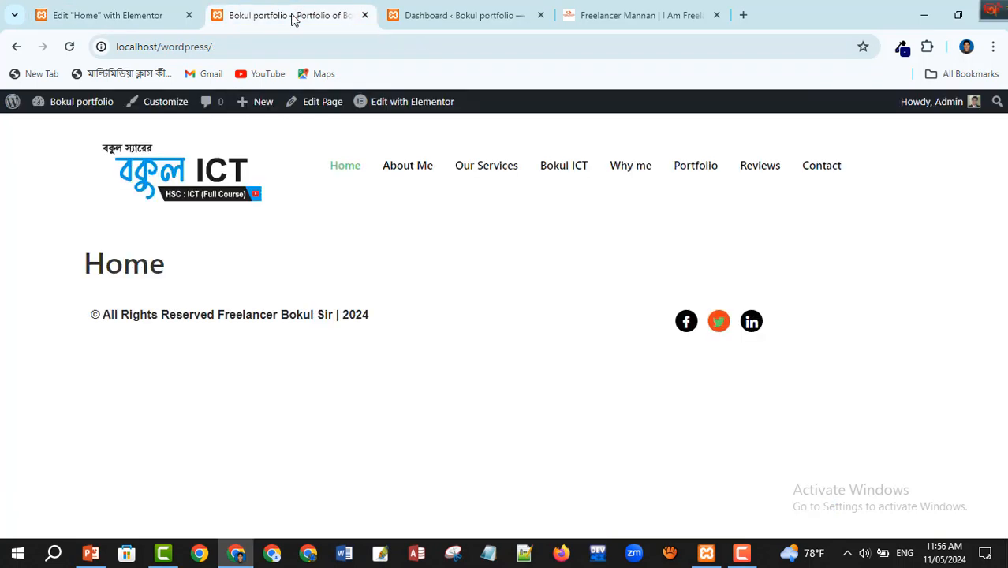
{"action": "left_click", "coordinate": [134, 15]}
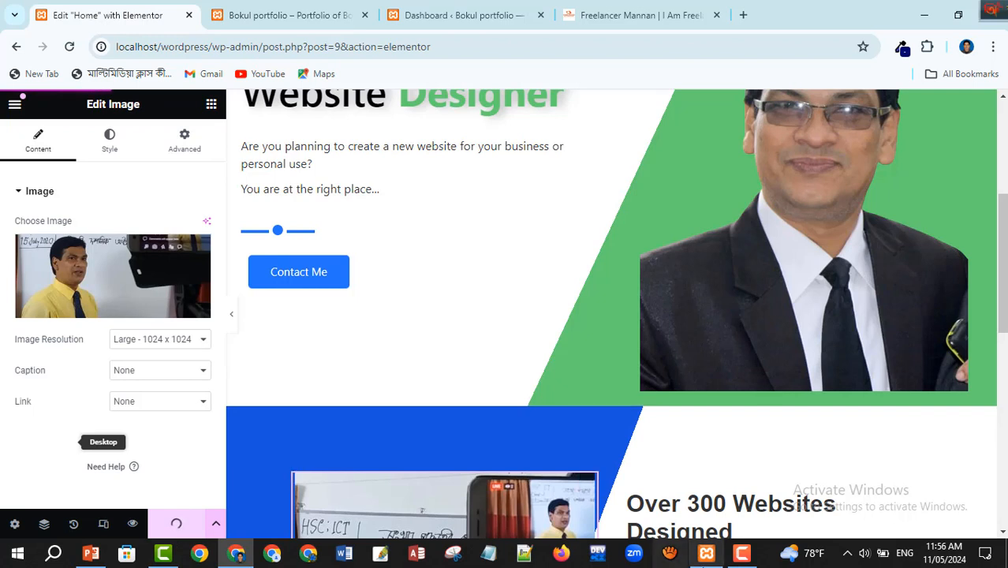
{"action": "left_click", "coordinate": [279, 17]}
{"action": "mouse_move", "coordinate": [96, 107]}
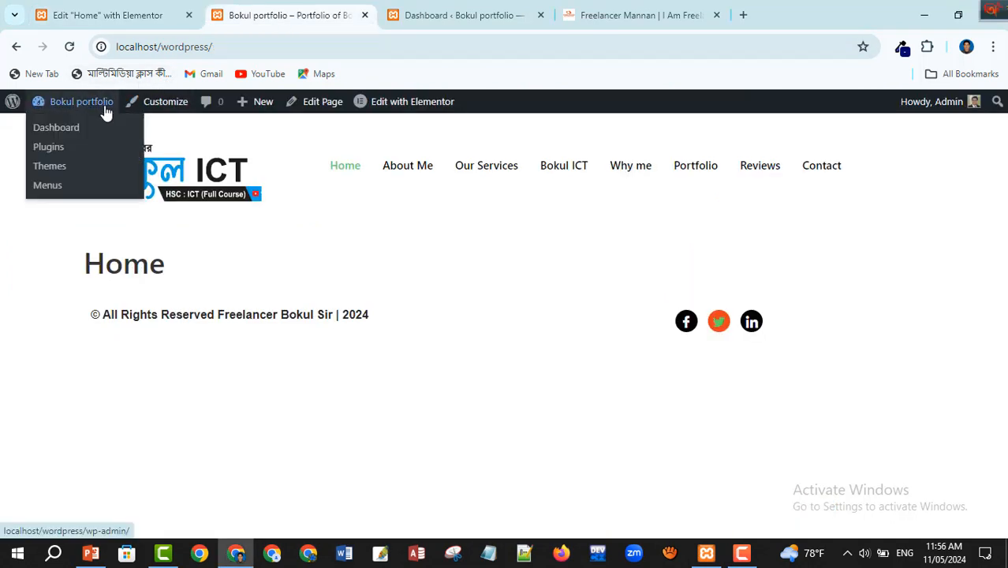
{"action": "right_click", "coordinate": [69, 138]}
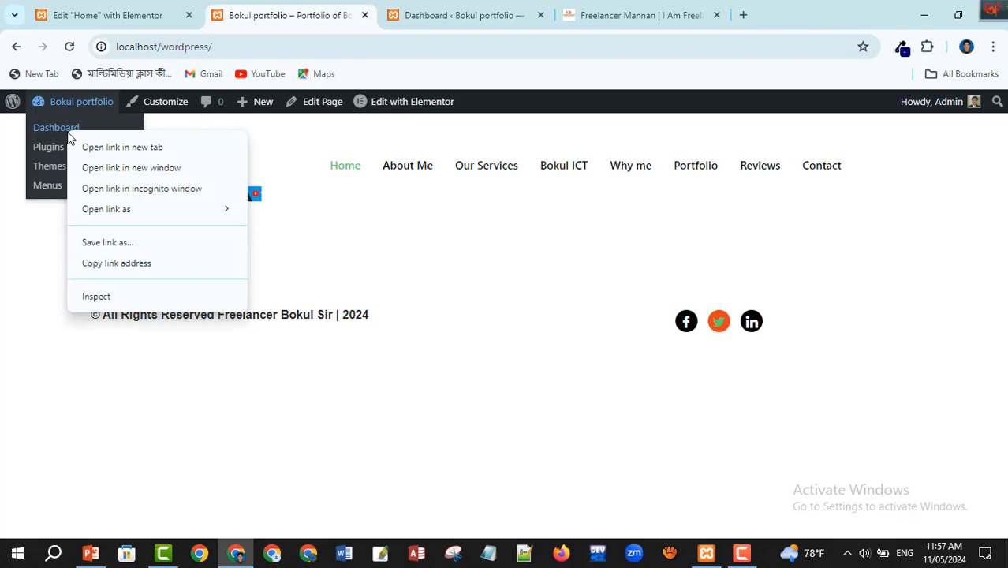
{"action": "left_click", "coordinate": [161, 149]}
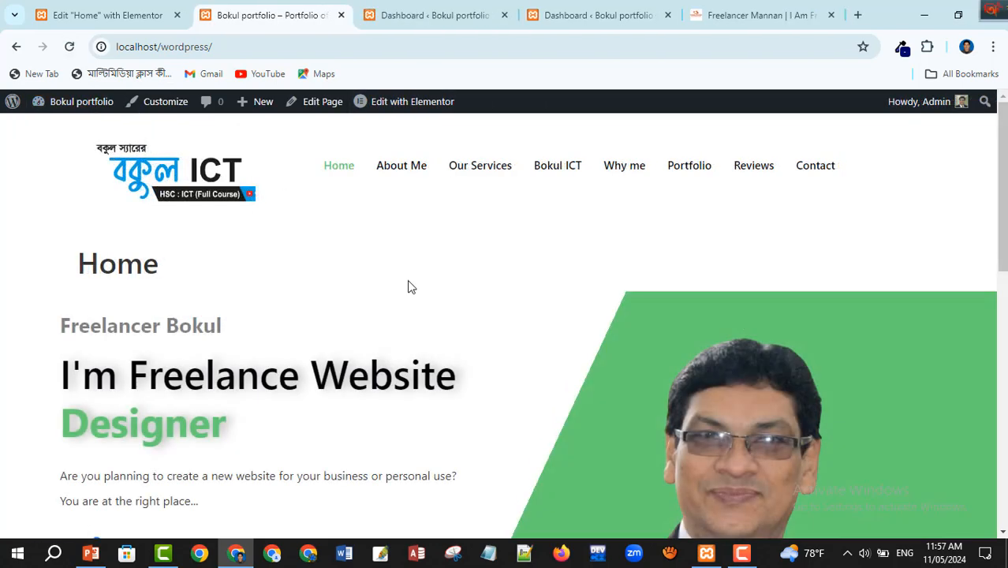
Review the refreshed live Home page from the hero section through the counter section to the footer
{"action": "scroll", "coordinate": [408, 287], "scroll_direction": "down", "scroll_amount": 5}
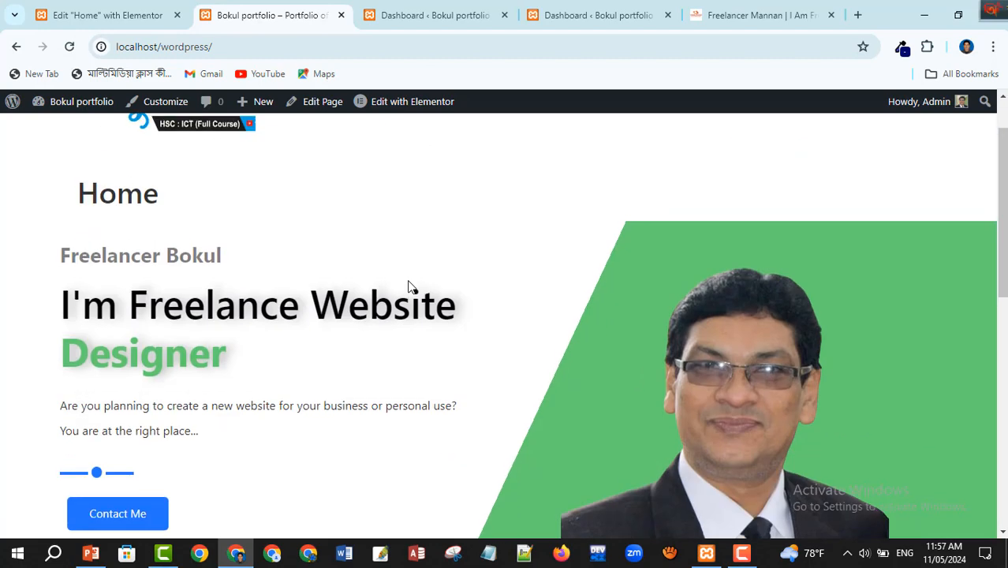
{"action": "scroll", "coordinate": [408, 284], "scroll_direction": "down", "scroll_amount": 4}
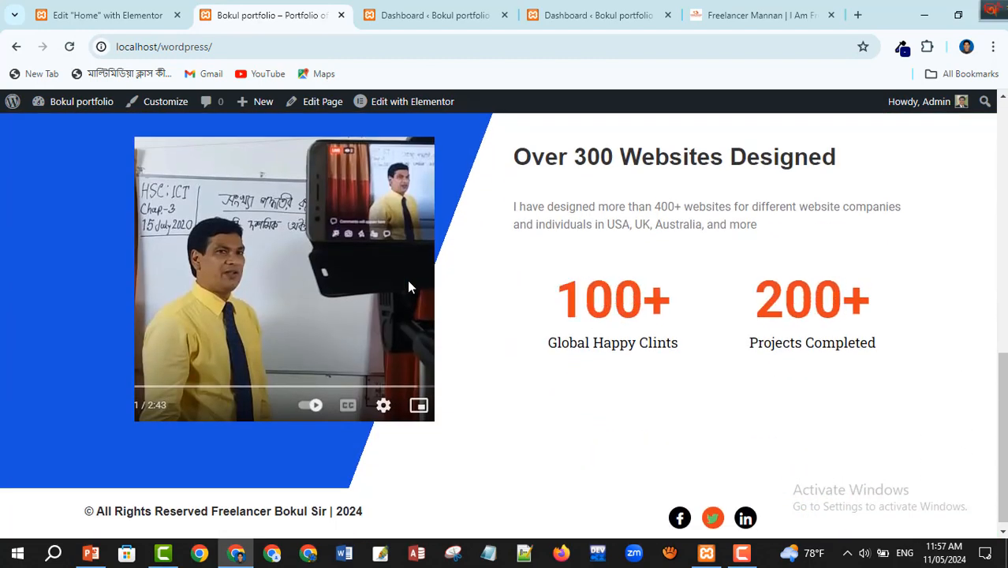
{"action": "scroll", "coordinate": [409, 287], "scroll_direction": "up", "scroll_amount": 3}
{"action": "scroll", "coordinate": [409, 287], "scroll_direction": "up", "scroll_amount": 4}
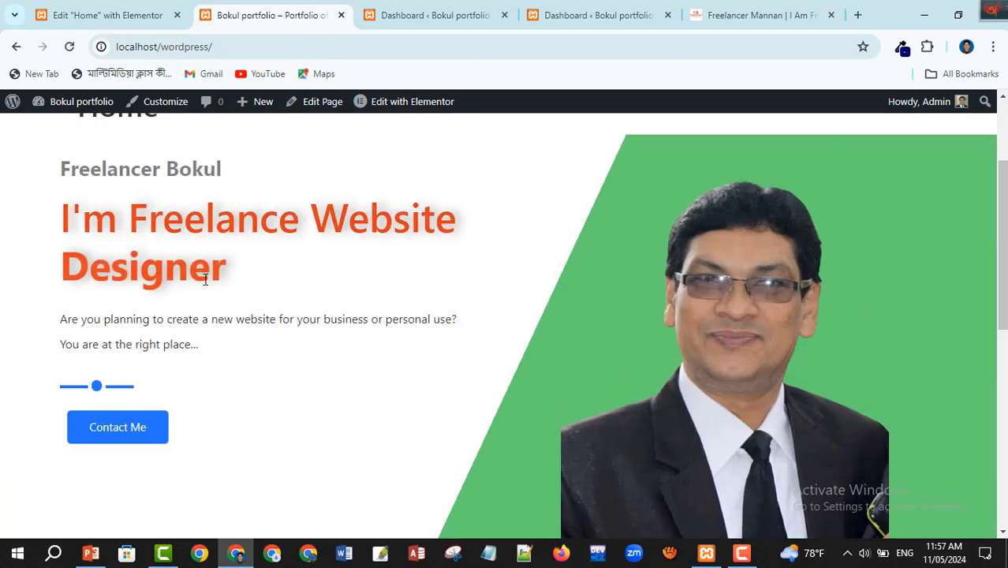
{"action": "scroll", "coordinate": [616, 264], "scroll_direction": "down", "scroll_amount": 4}
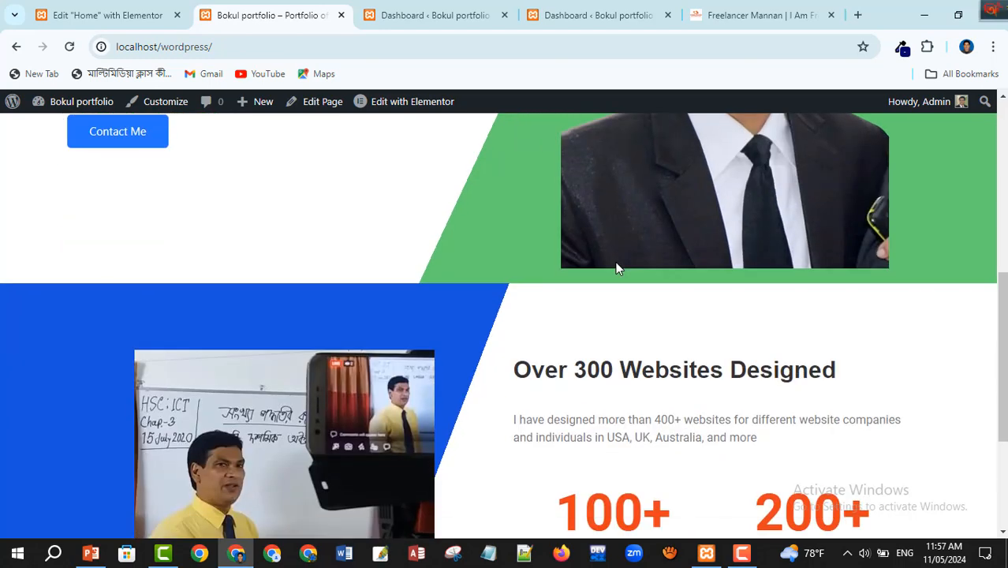
{"action": "scroll", "coordinate": [616, 268], "scroll_direction": "down", "scroll_amount": 3}
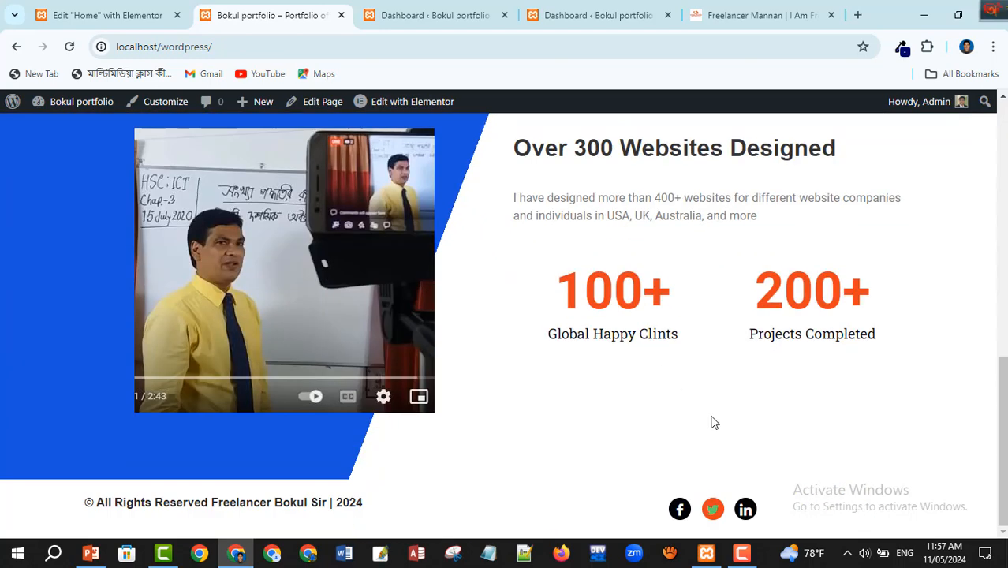
{"action": "scroll", "coordinate": [592, 417], "scroll_direction": "up", "scroll_amount": 5}
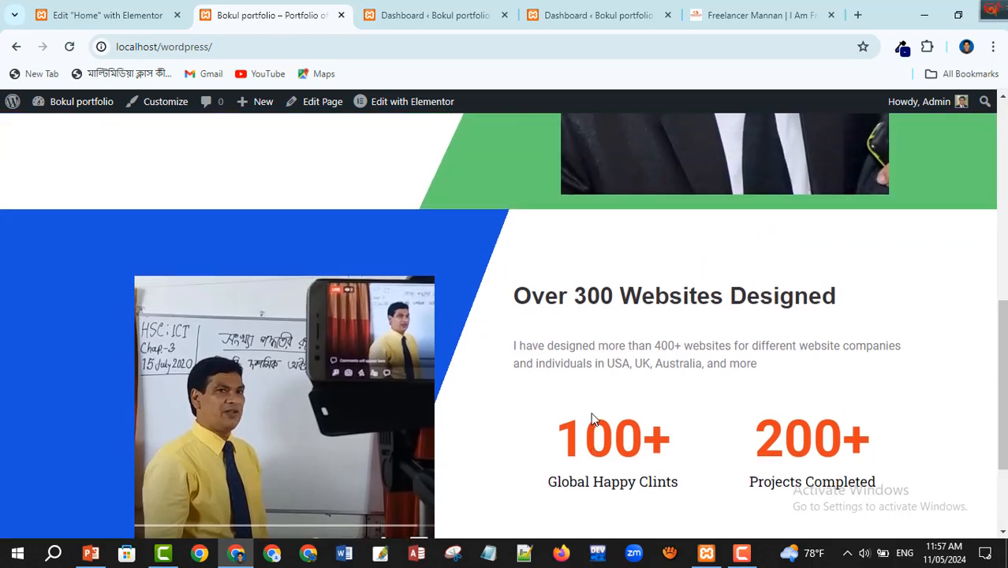
{"action": "scroll", "coordinate": [593, 420], "scroll_direction": "up", "scroll_amount": 3}
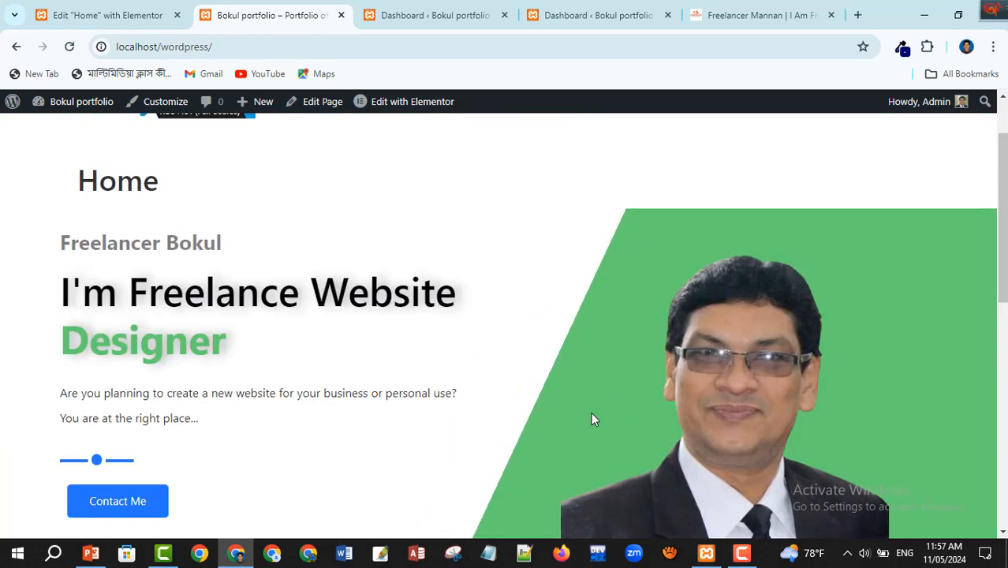